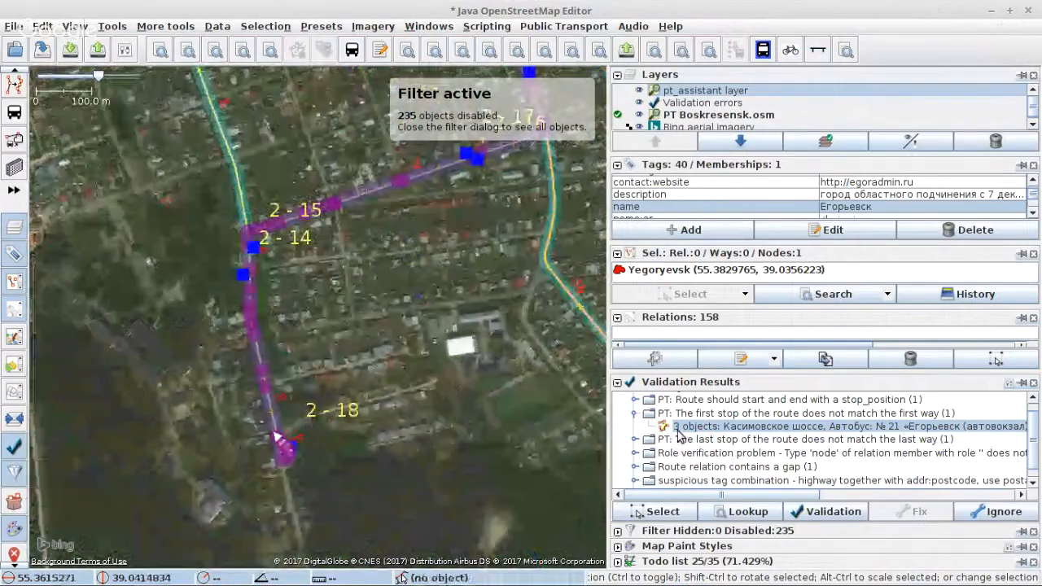
Select the objects of the first-stop validation warning, open the bus 21 route relation for editing and set public_transport:version to 2.
click(661, 511)
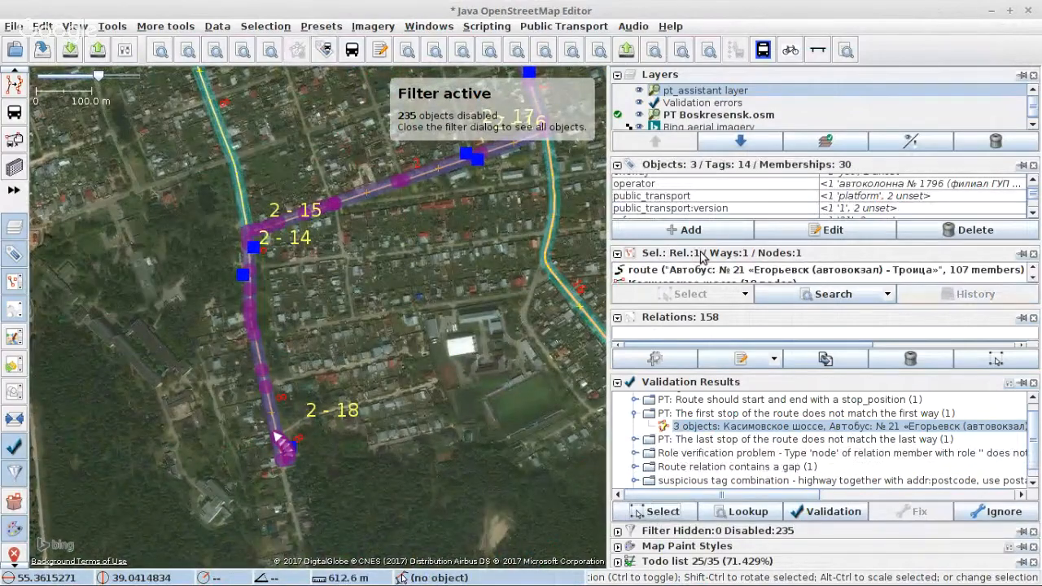
right_click(688, 268)
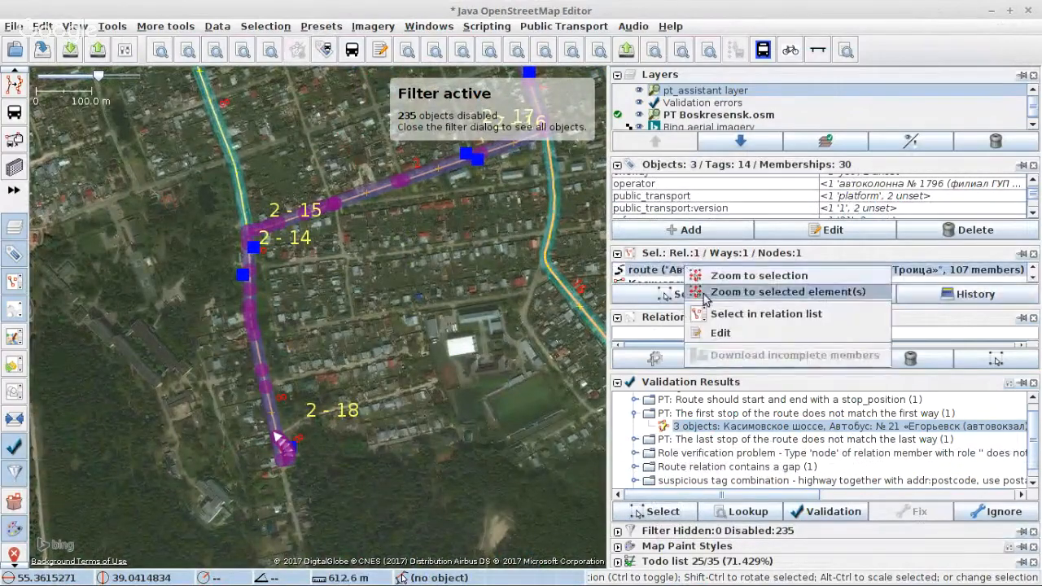
click(721, 334)
double_click(657, 277)
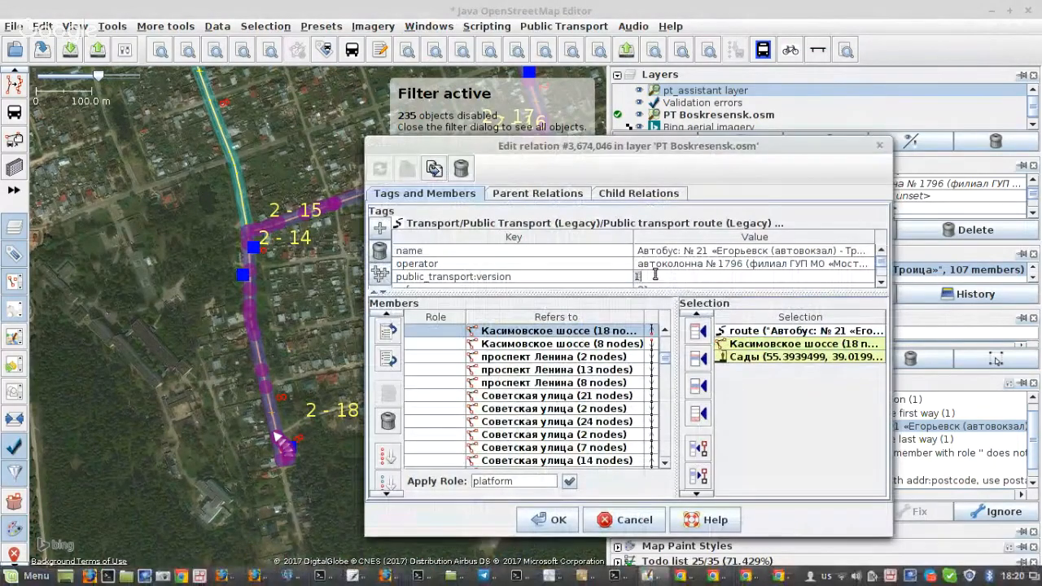
text(2)
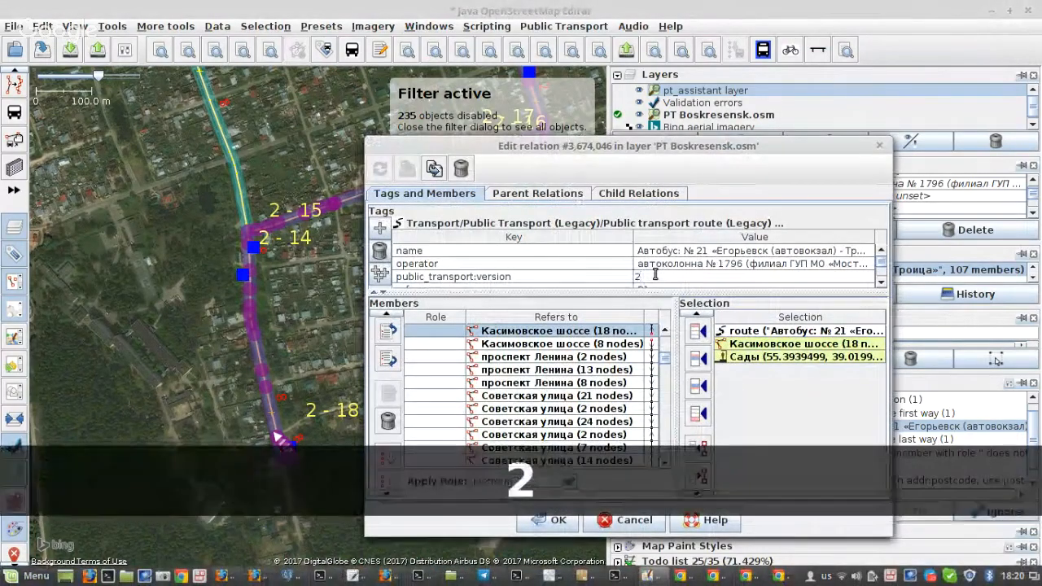
click(487, 361)
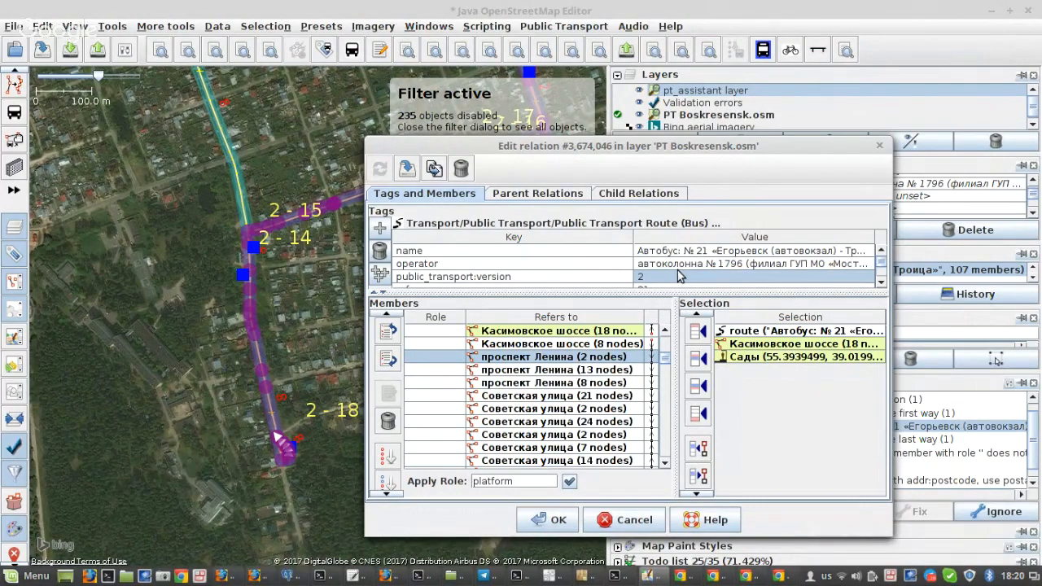
Read the full name value of the route relation through to its end.
double_click(723, 252)
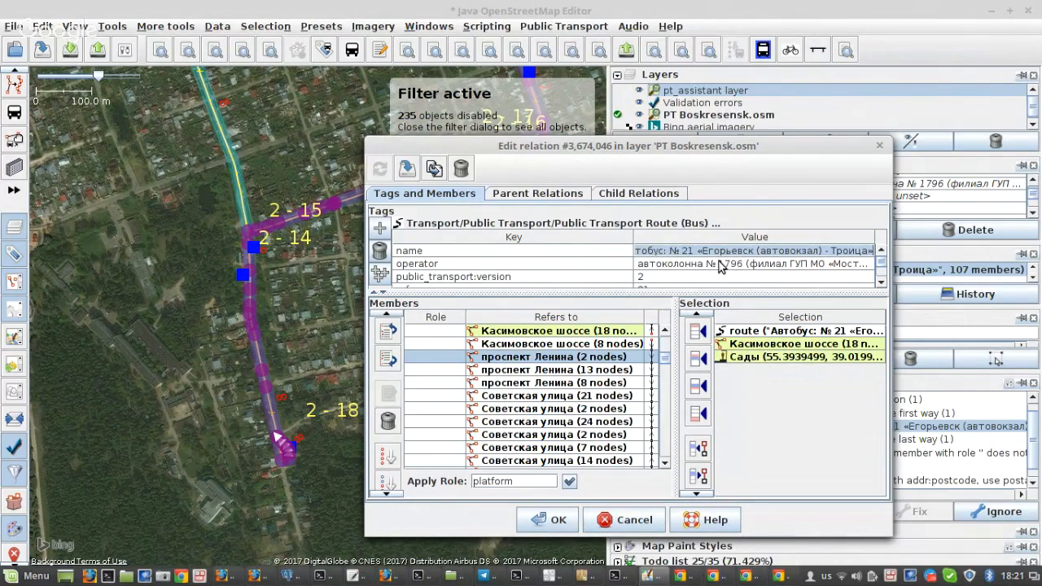
click(840, 254)
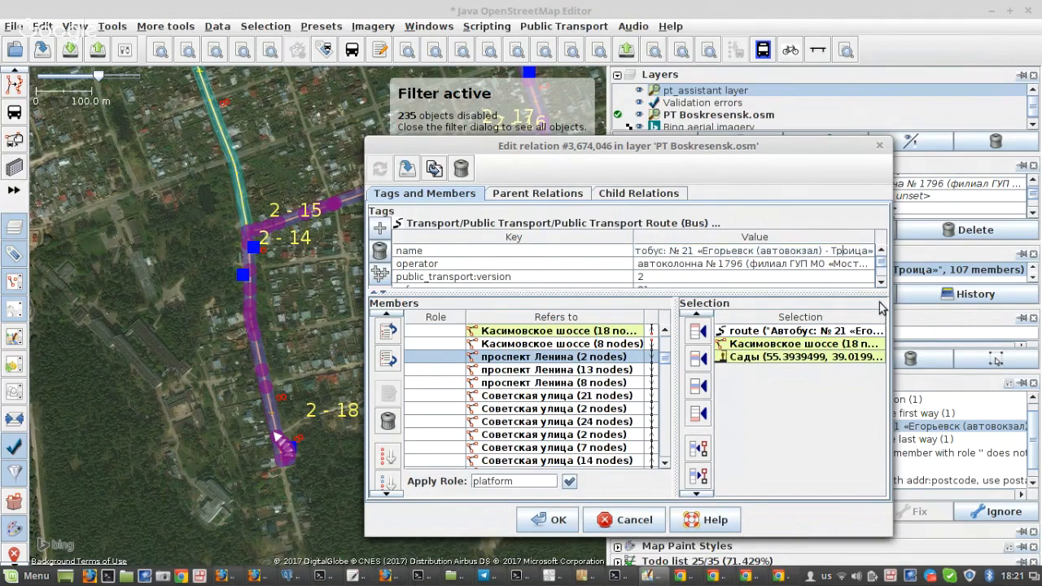
key(Right)
key(Right)
key(Right)
key(Right)
key(Right)
key(Right)
key(Right)
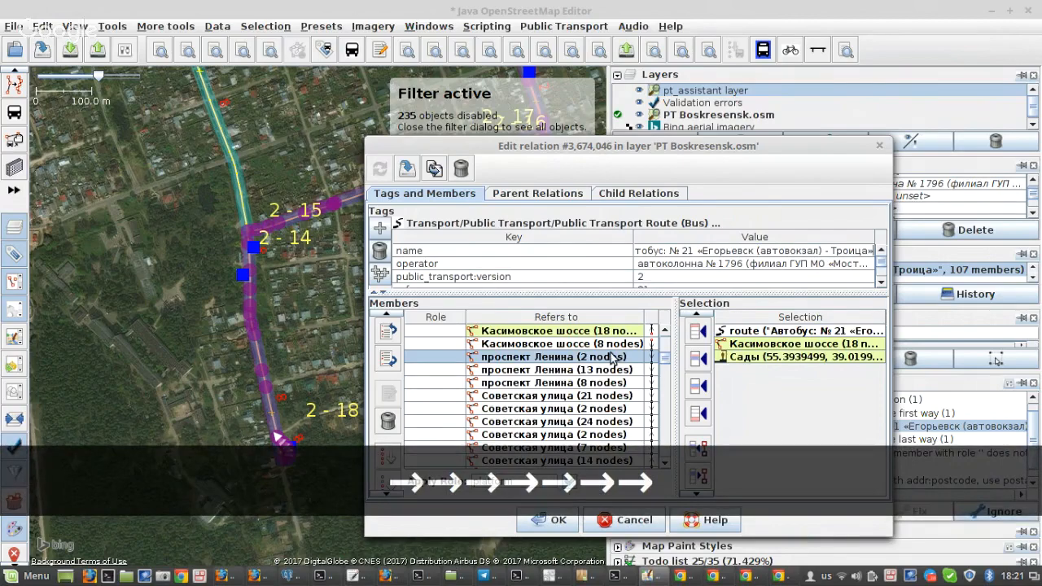
Look through the relation's members down to the Троица stop and examine that stop on the map.
scroll(575, 375, down, 3)
scroll(576, 375, up, 7)
scroll(575, 376, down, 5)
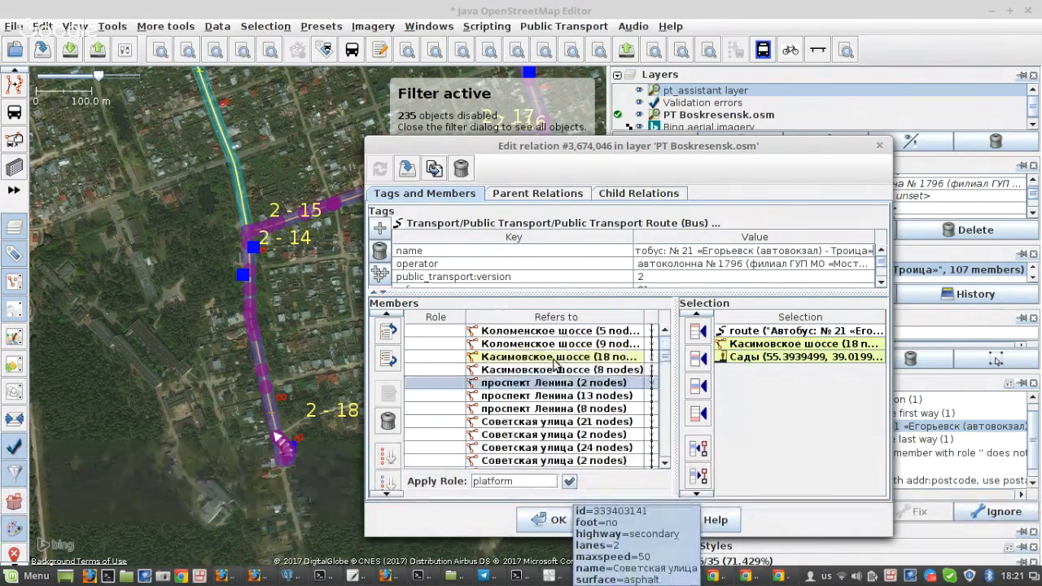
scroll(521, 411, up, 1)
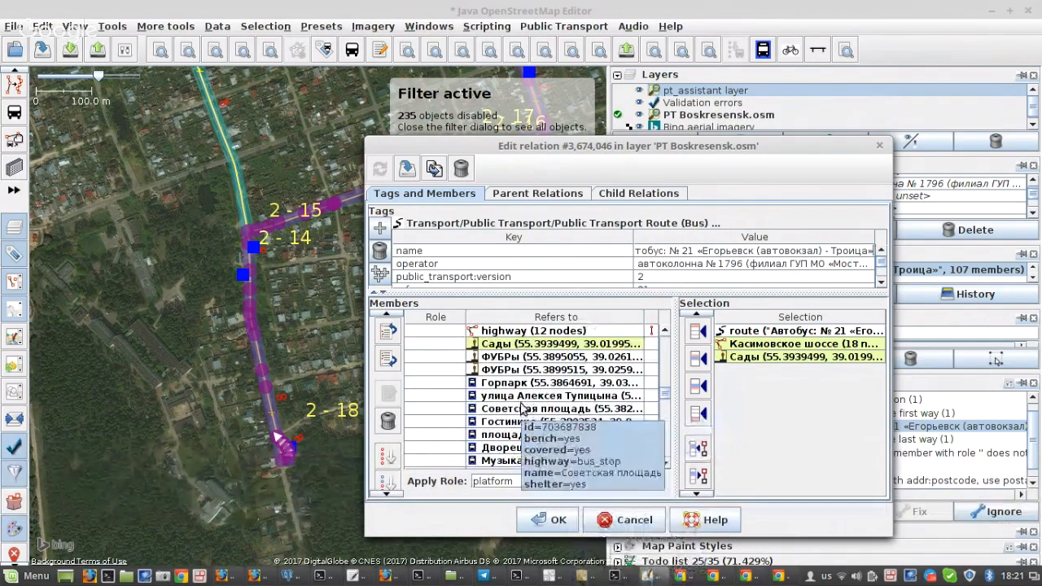
scroll(521, 411, down, 8)
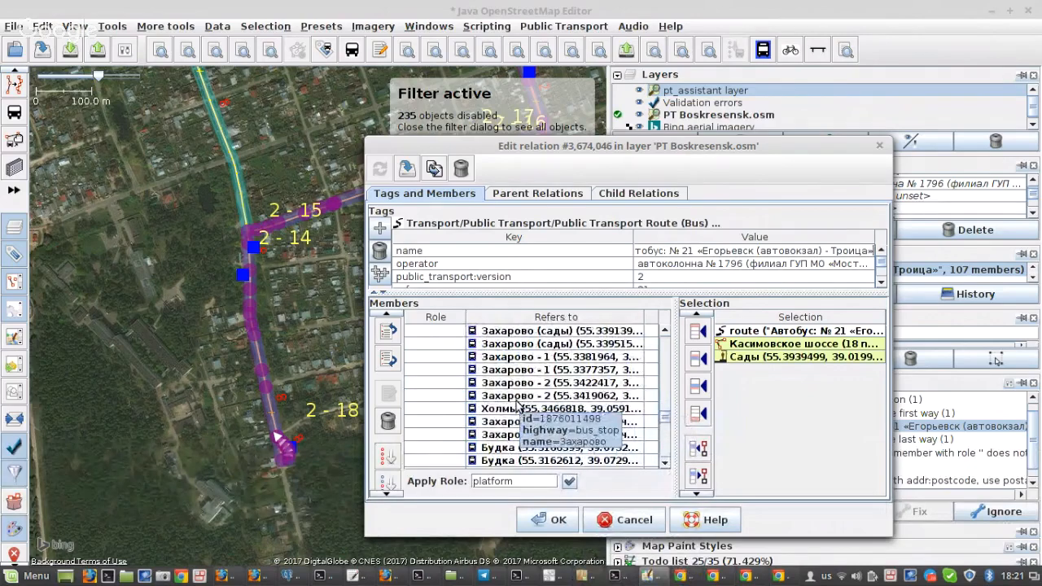
scroll(515, 405, down, 3)
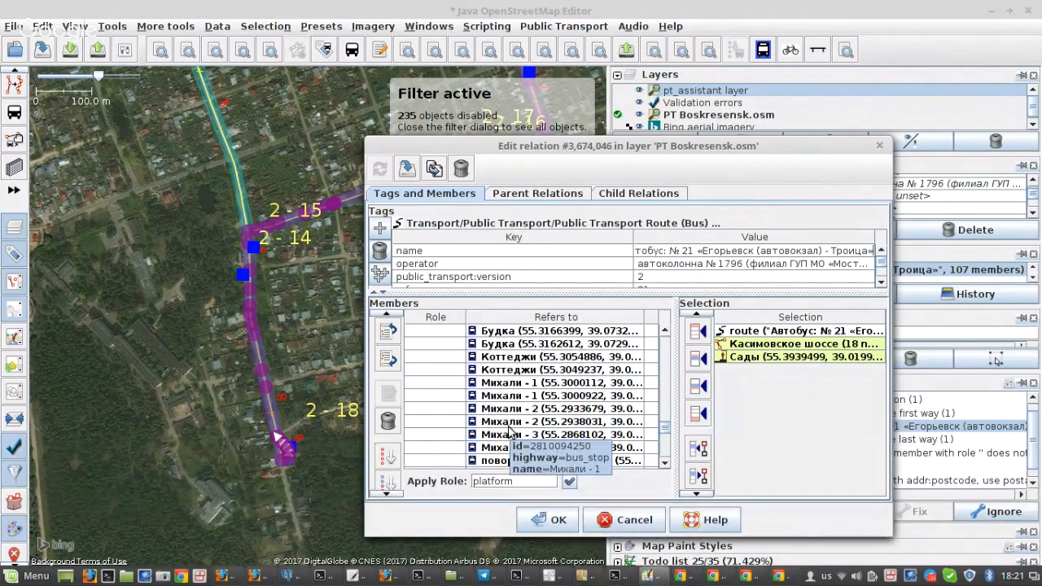
scroll(511, 429, down, 8)
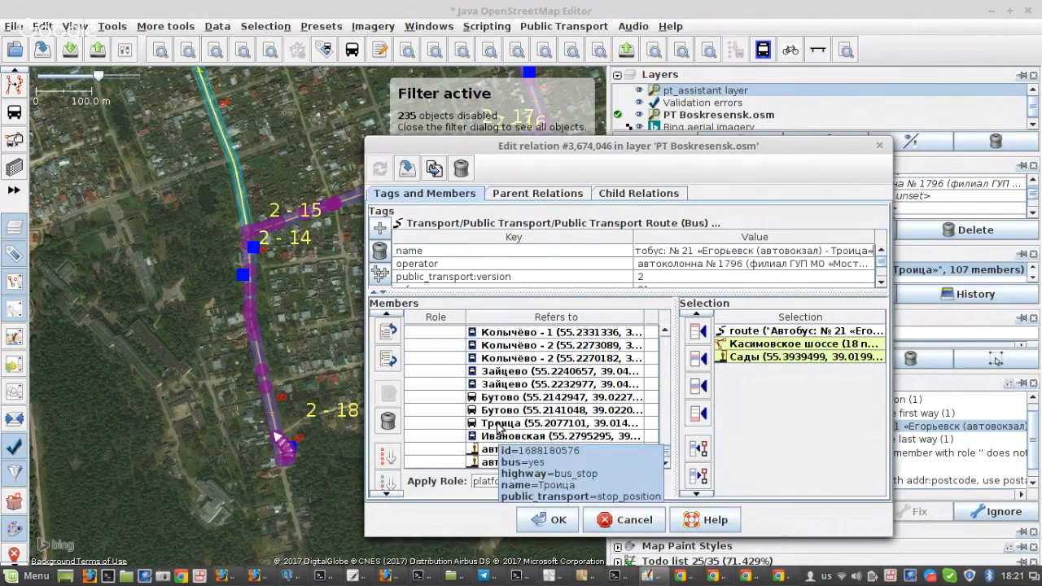
right_click(498, 427)
click(511, 432)
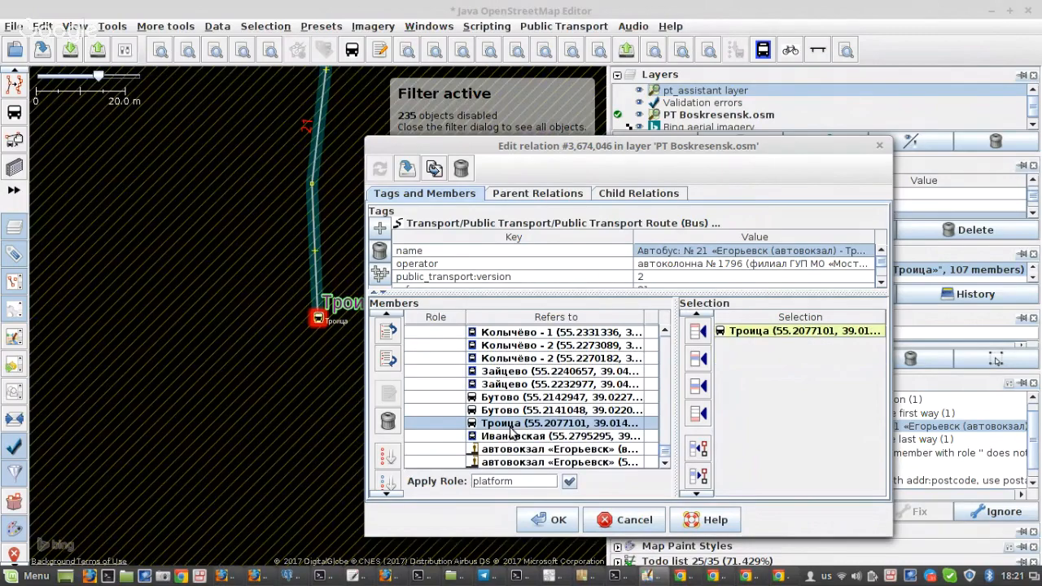
drag(360, 309, 186, 346)
scroll(186, 346, up, 2)
scroll(186, 347, down, 4)
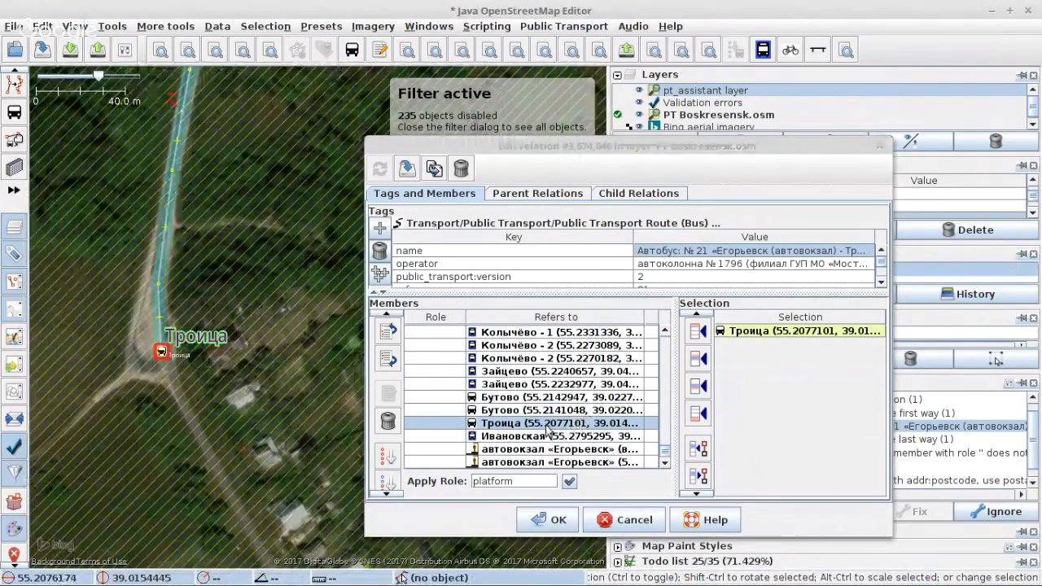
Select the stop members from Горпарк through Зайцево plus Ивановская in the relation, and make them the map selection.
click(508, 386)
scroll(489, 395, up, 10)
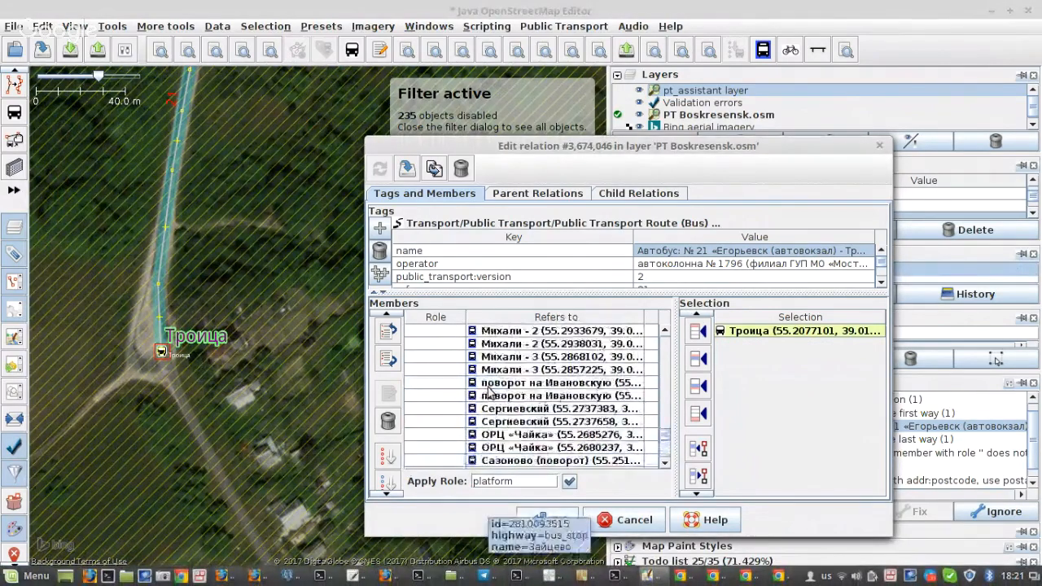
scroll(490, 393, up, 12)
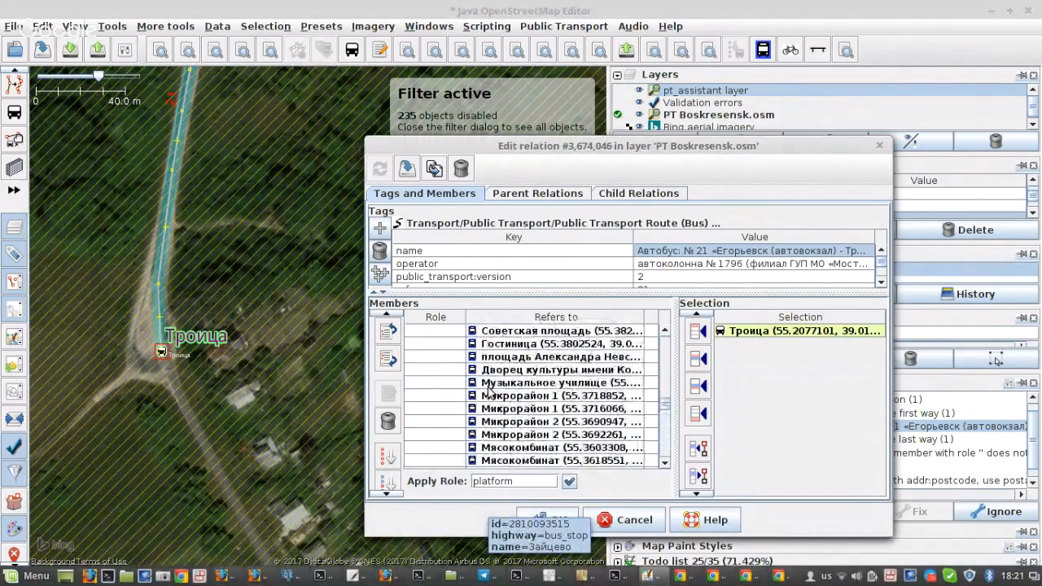
shift+click(496, 388)
scroll(493, 395, down, 20)
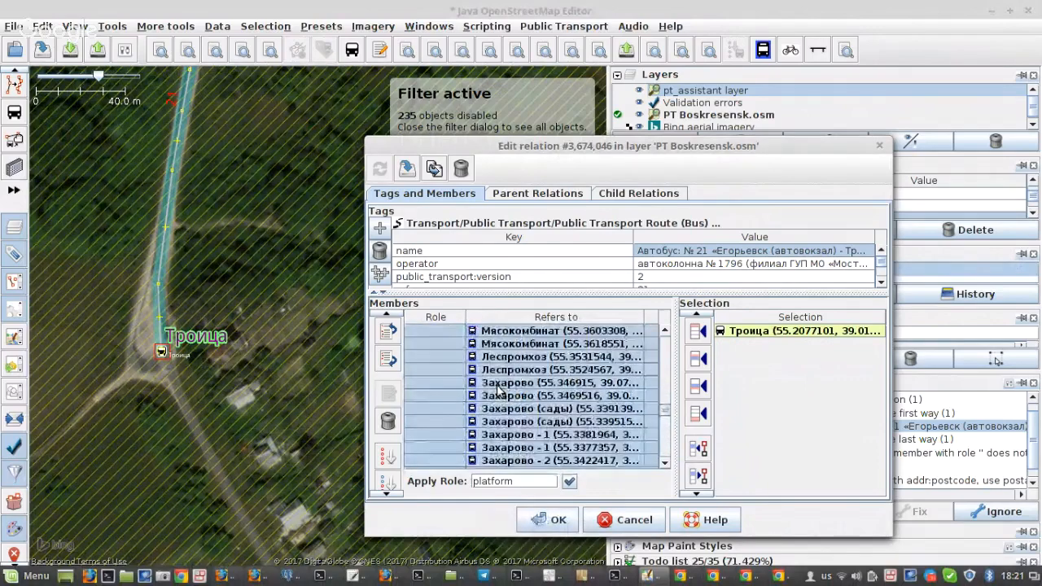
ctrl+click(492, 437)
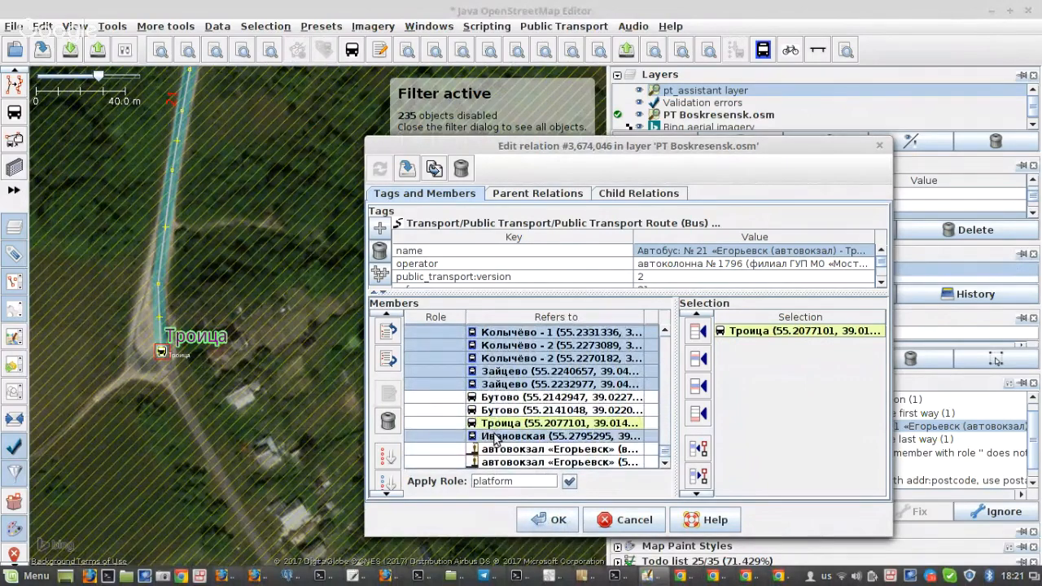
click(702, 476)
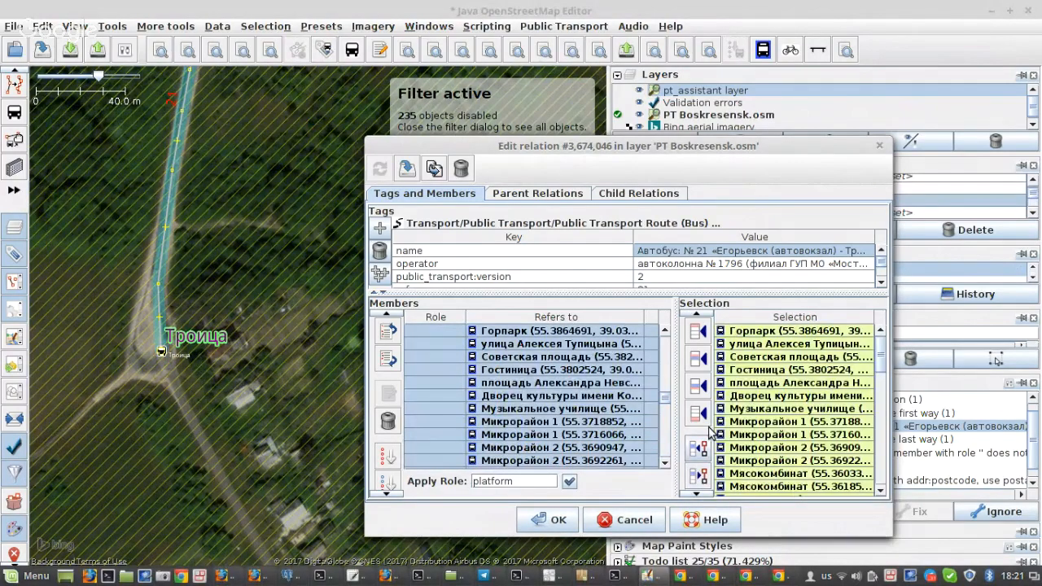
Apply the one-click Bus stop platform node preset to the selected stops and check their tags.
drag(600, 153, 565, 418)
scroll(353, 218, down, 12)
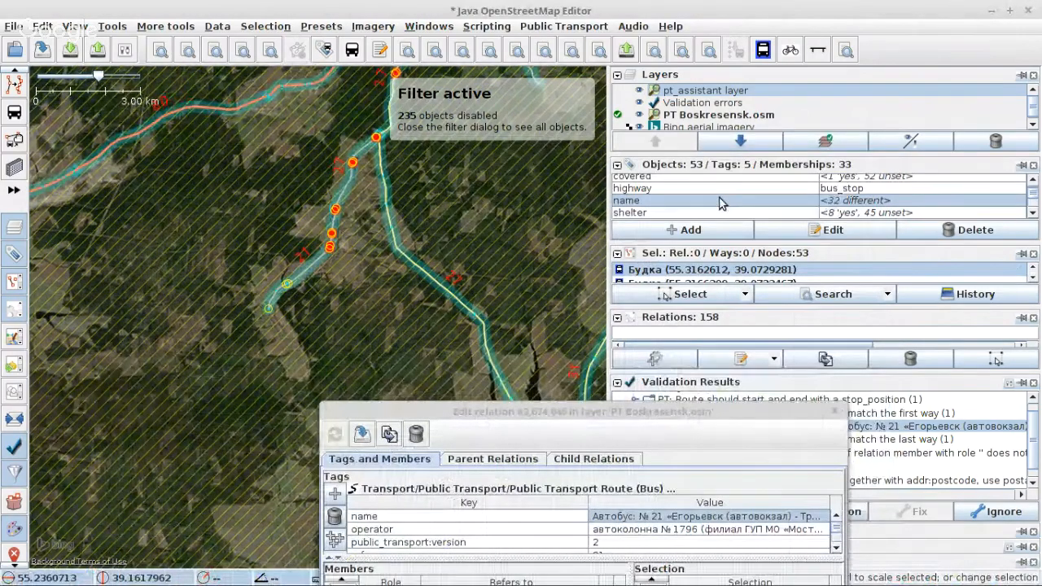
scroll(719, 204, up, 3)
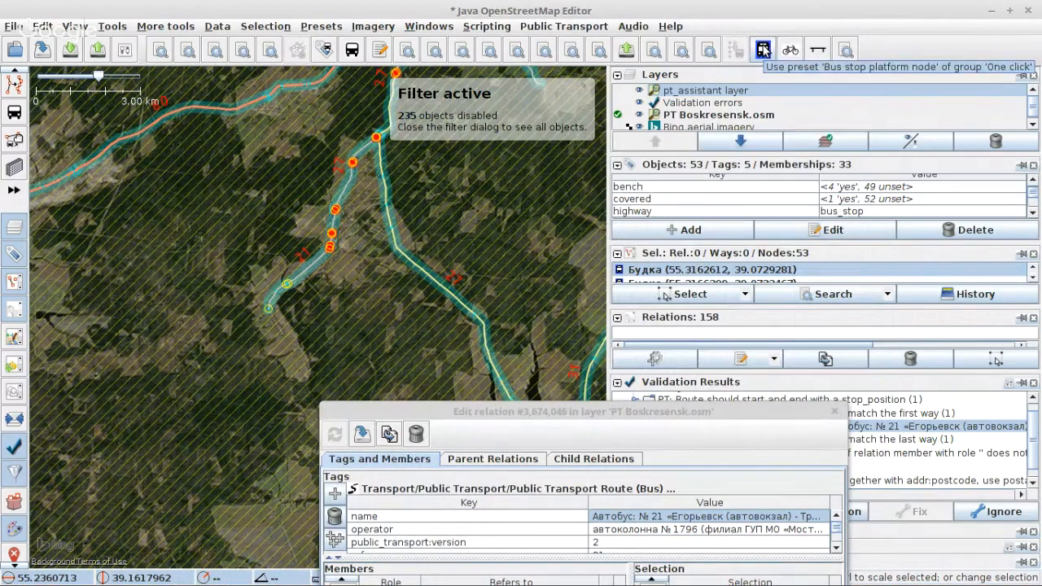
click(763, 50)
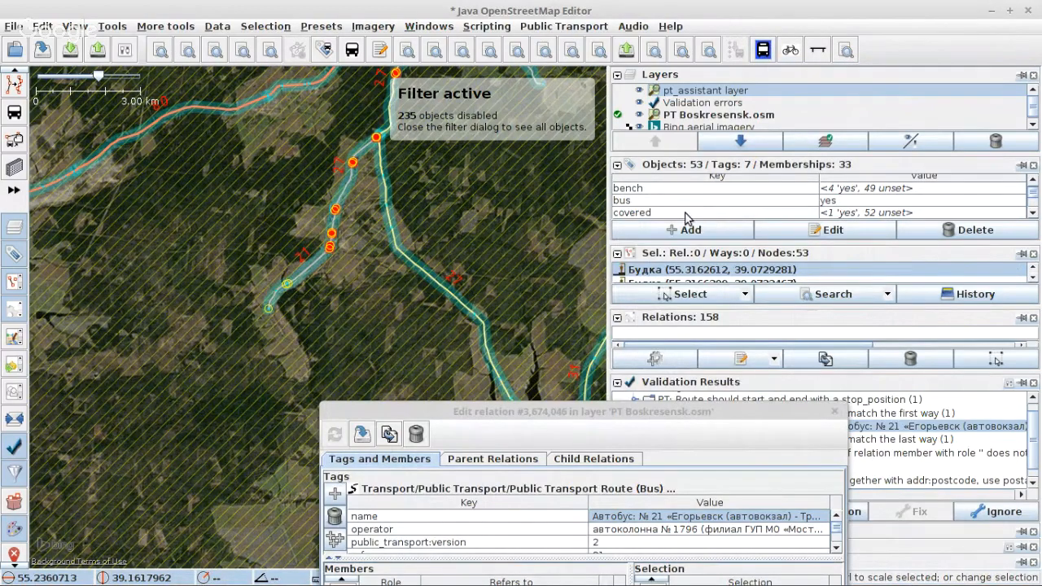
scroll(684, 213, down, 1)
scroll(643, 212, down, 1)
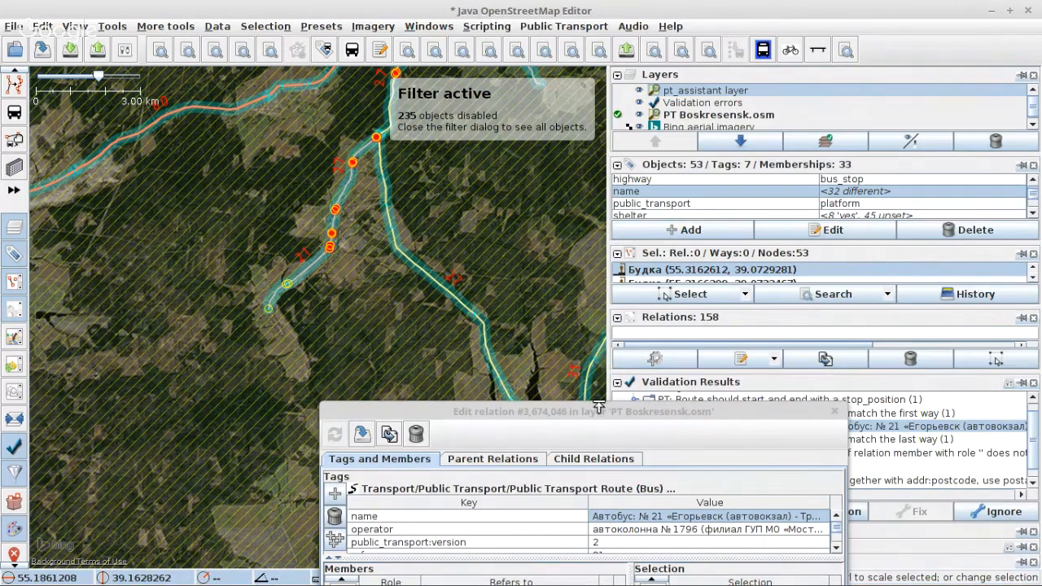
Apply the pending edits to the route relation while keeping its editor open beside the map.
drag(596, 413, 736, 229)
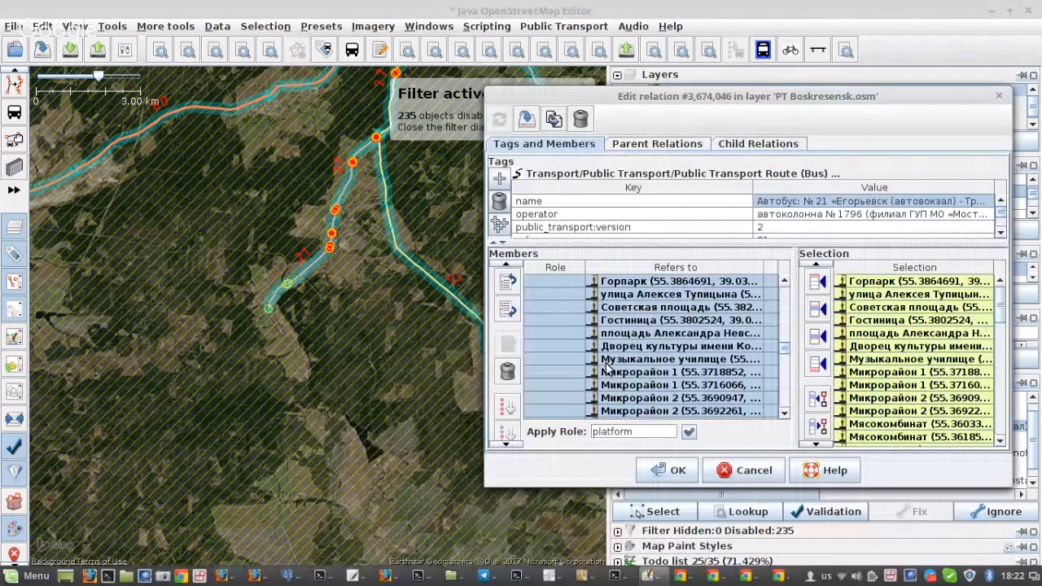
click(526, 120)
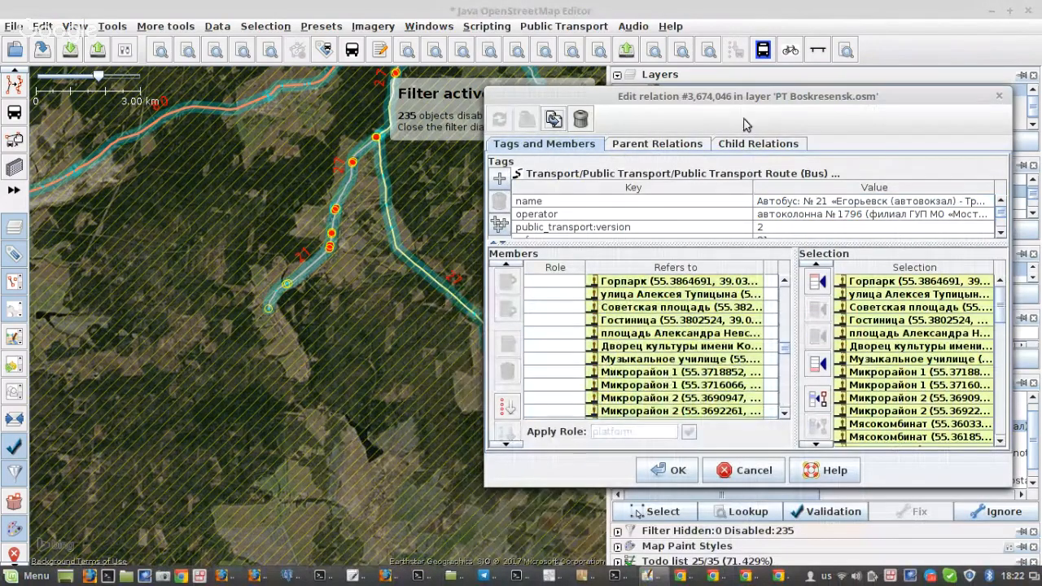
drag(740, 100, 668, 126)
Reselect the warning's route objects and examine the numbered stops 54 to 58 along the southern end of route 21.
click(651, 511)
scroll(326, 226, up, 2)
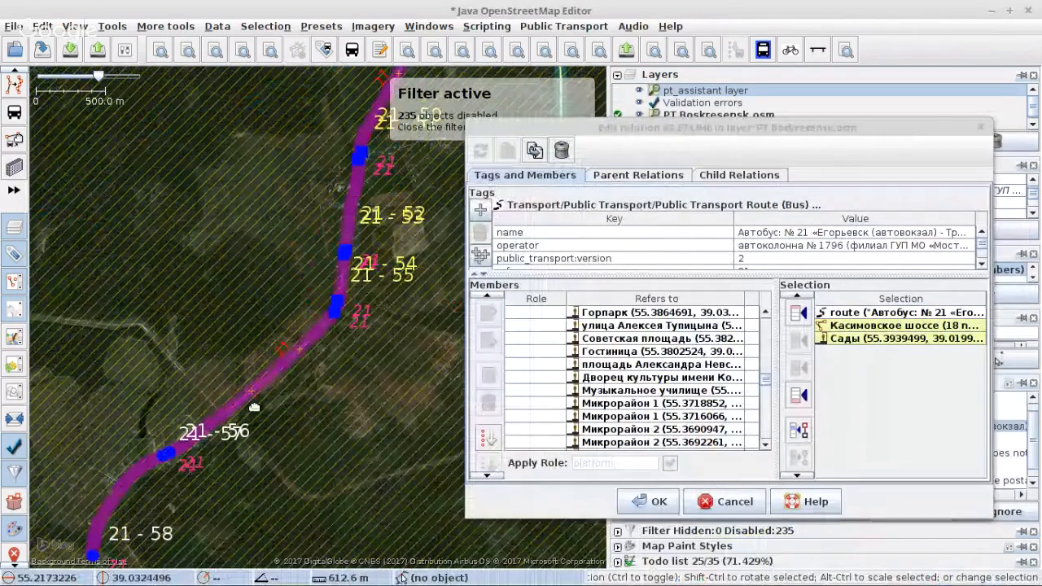
drag(254, 408, 316, 213)
scroll(259, 245, up, 2)
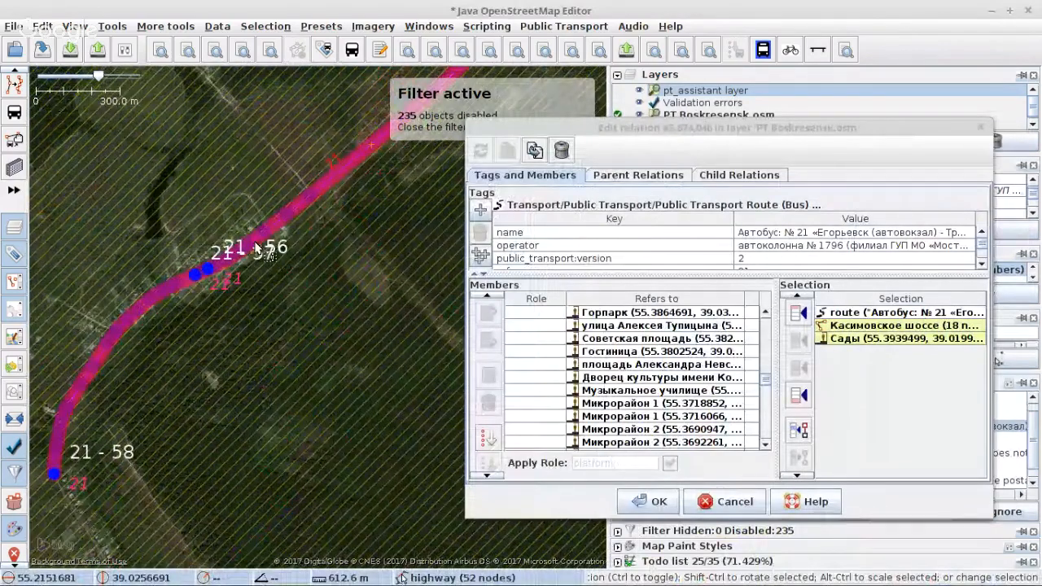
scroll(260, 244, down, 2)
drag(309, 196, 225, 327)
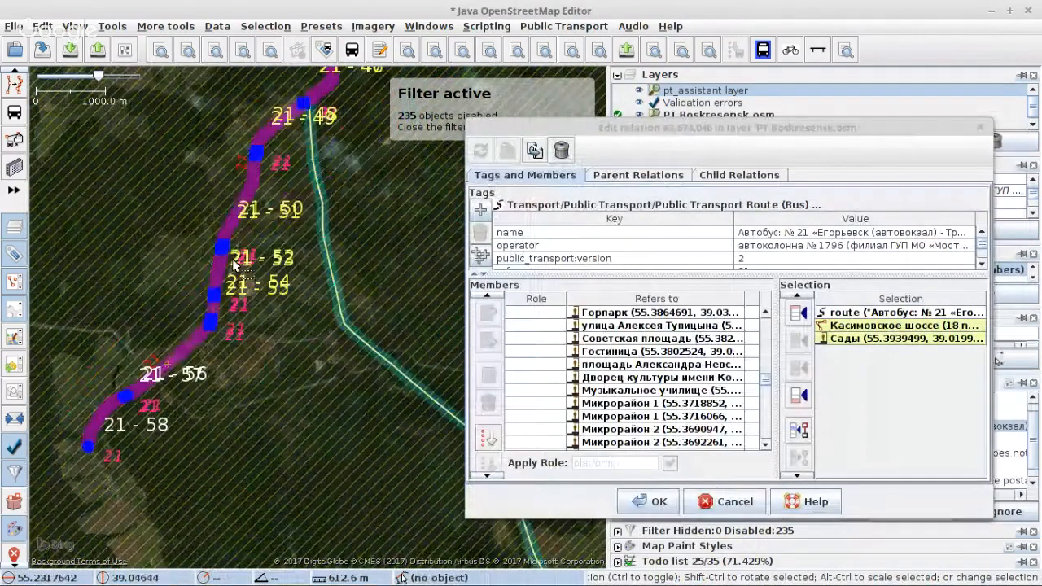
scroll(235, 261, up, 2)
scroll(241, 350, down, 2)
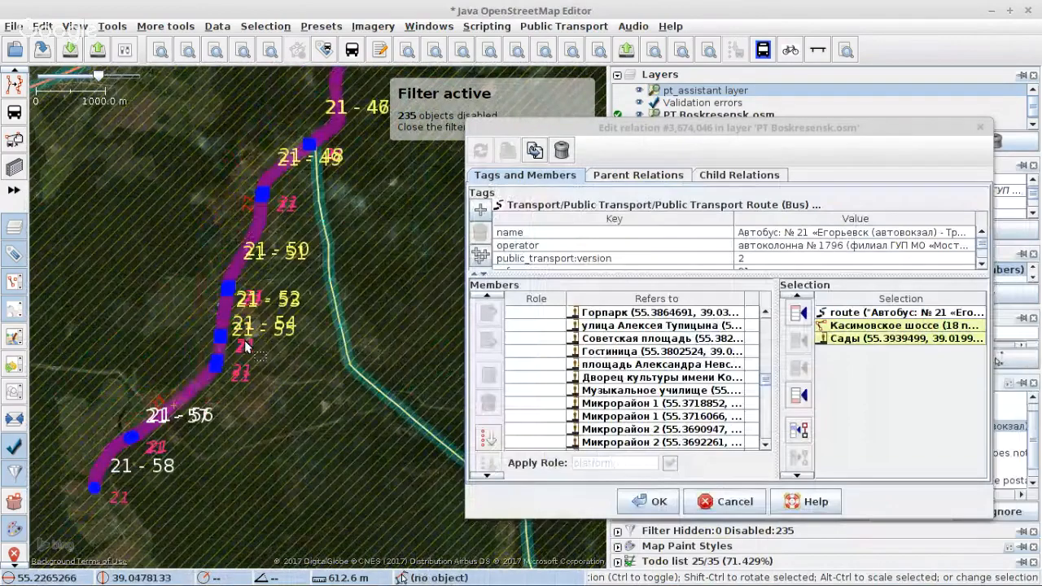
scroll(182, 423, up, 2)
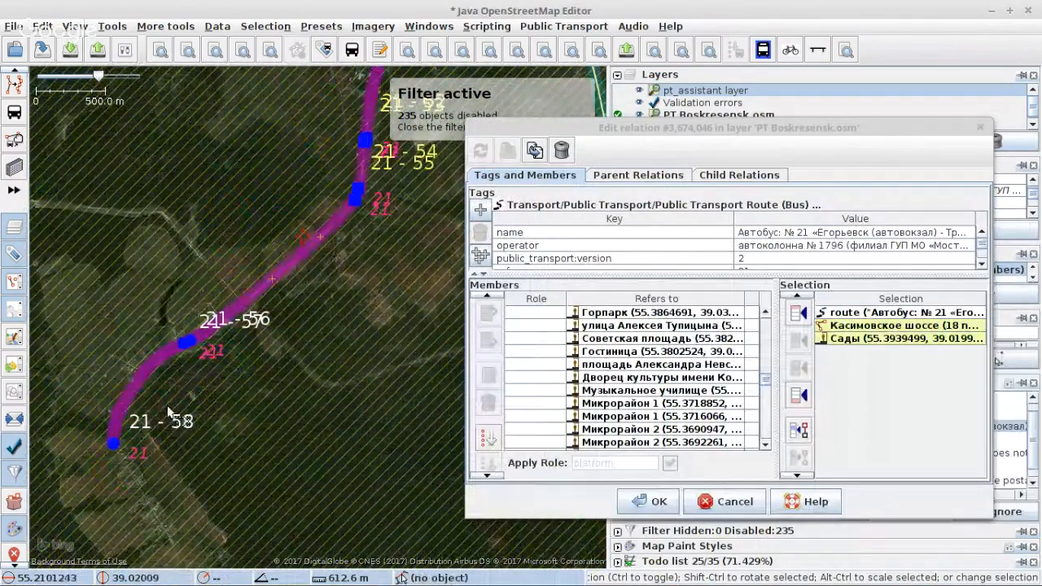
scroll(696, 366, up, 3)
scroll(697, 367, up, 5)
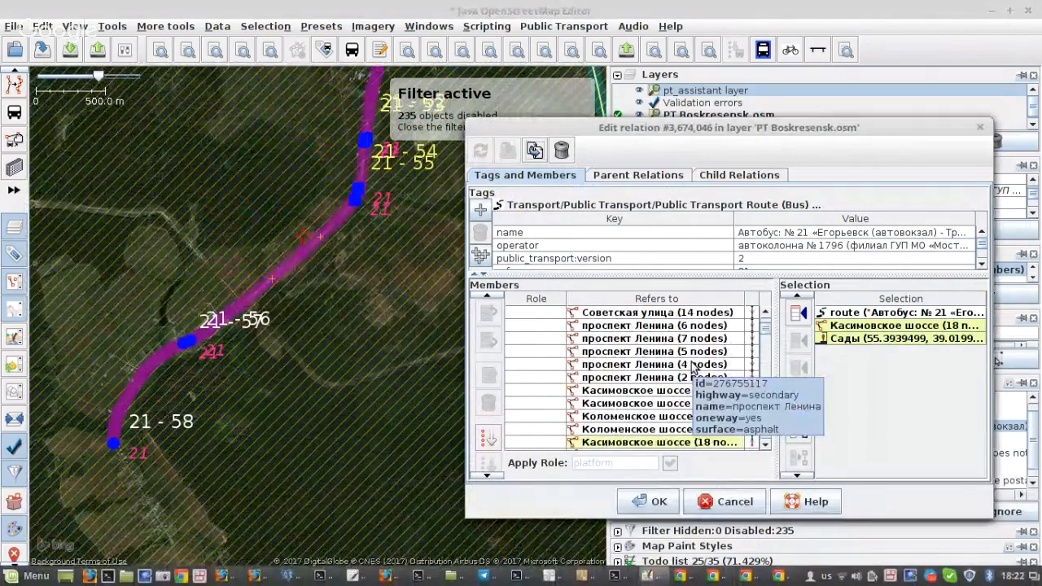
scroll(172, 345, up, 3)
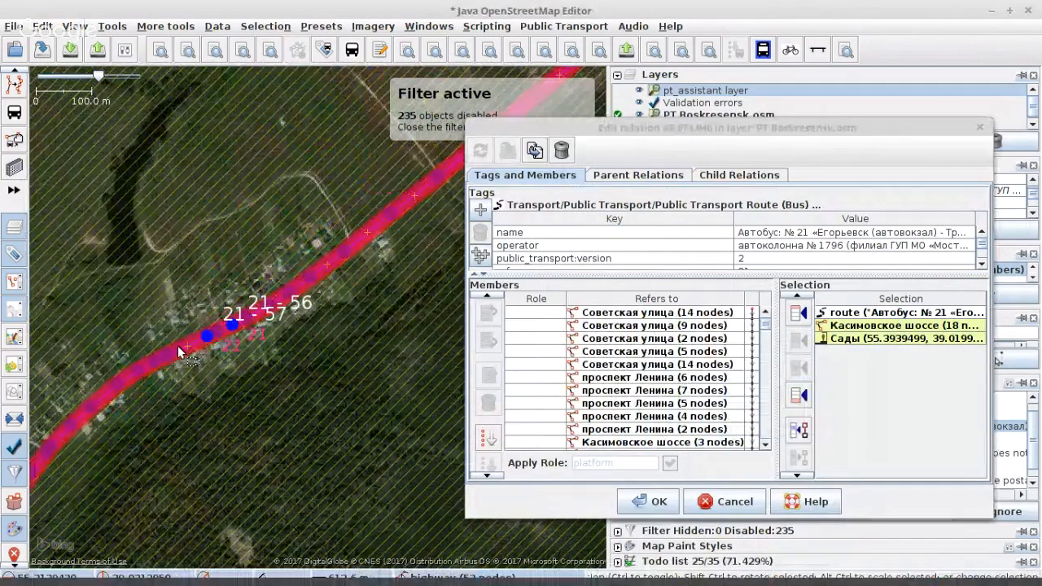
scroll(177, 345, down, 2)
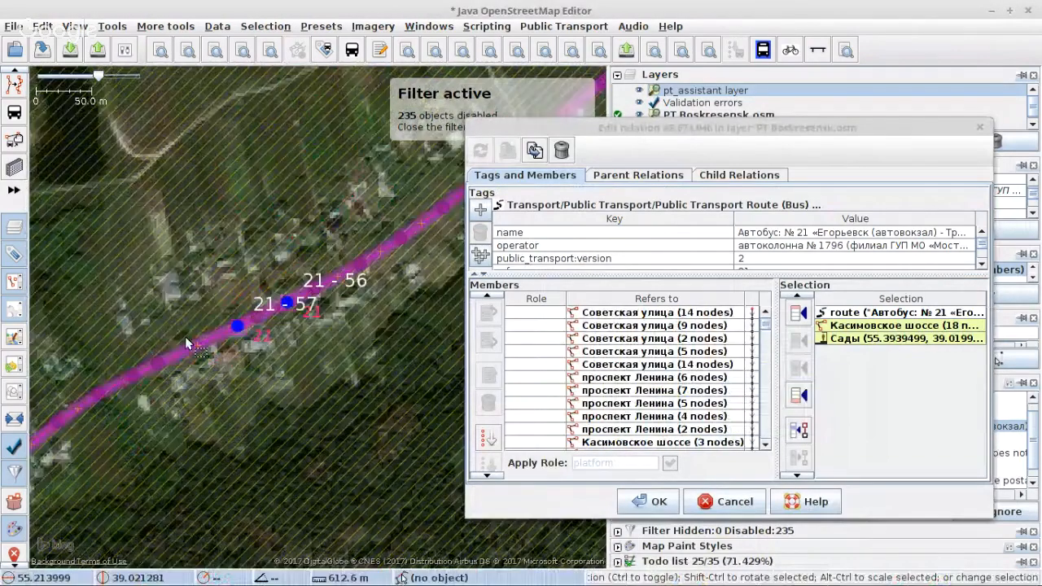
scroll(174, 307, up, 3)
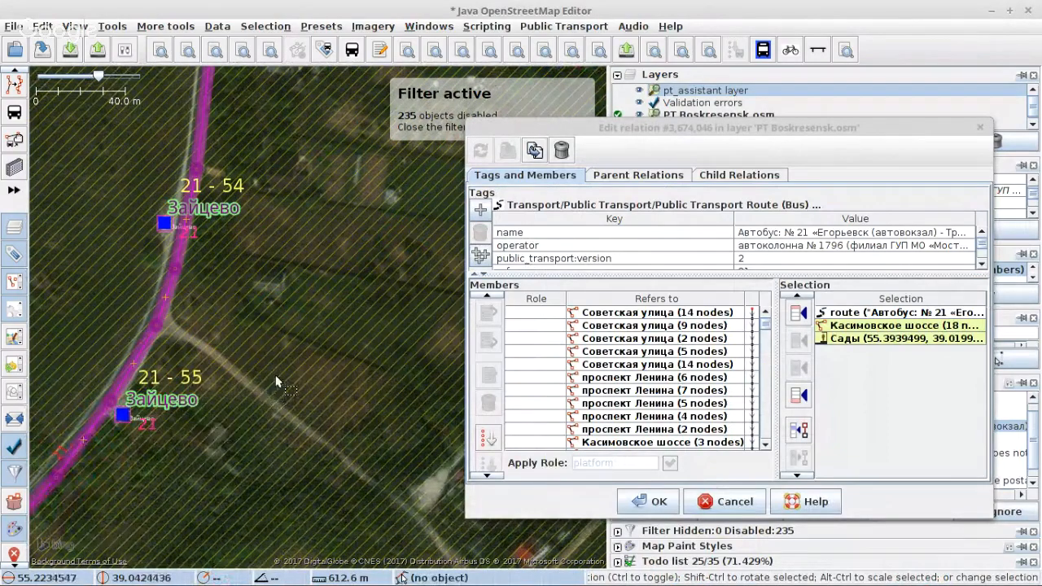
Examine route 21 and its numbered stops from the southern end north to stops 40 and 41, plus the branch to Ивановская.
scroll(301, 348, down, 3)
scroll(301, 349, down, 2)
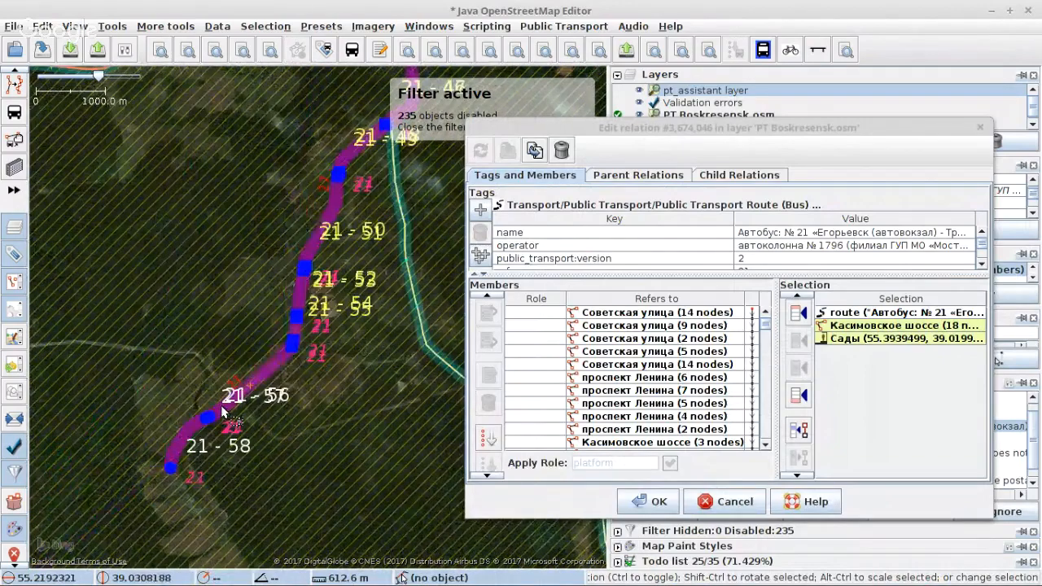
scroll(221, 413, up, 2)
drag(423, 106, 250, 243)
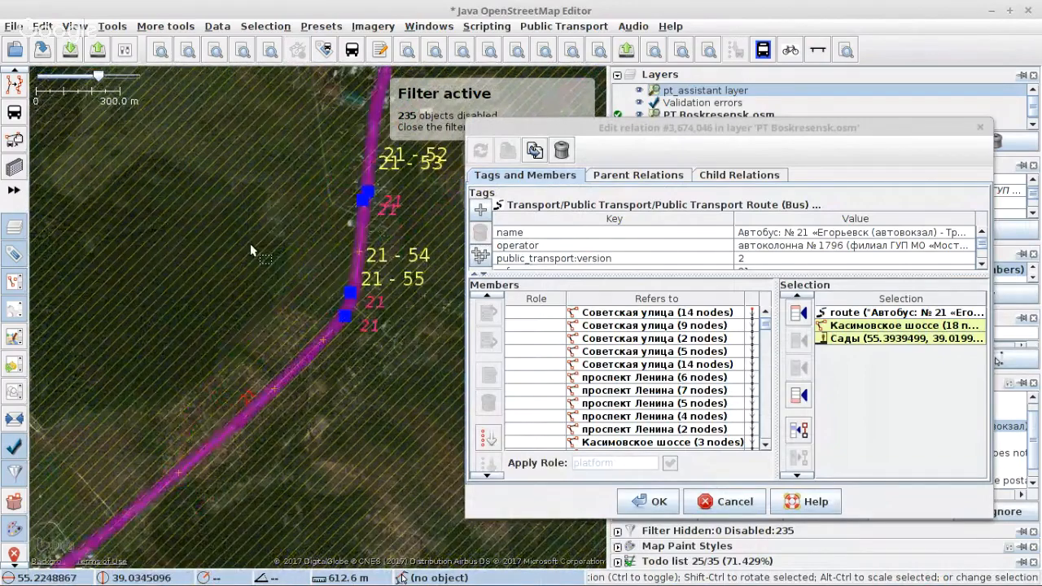
drag(325, 106, 175, 530)
drag(379, 89, 254, 290)
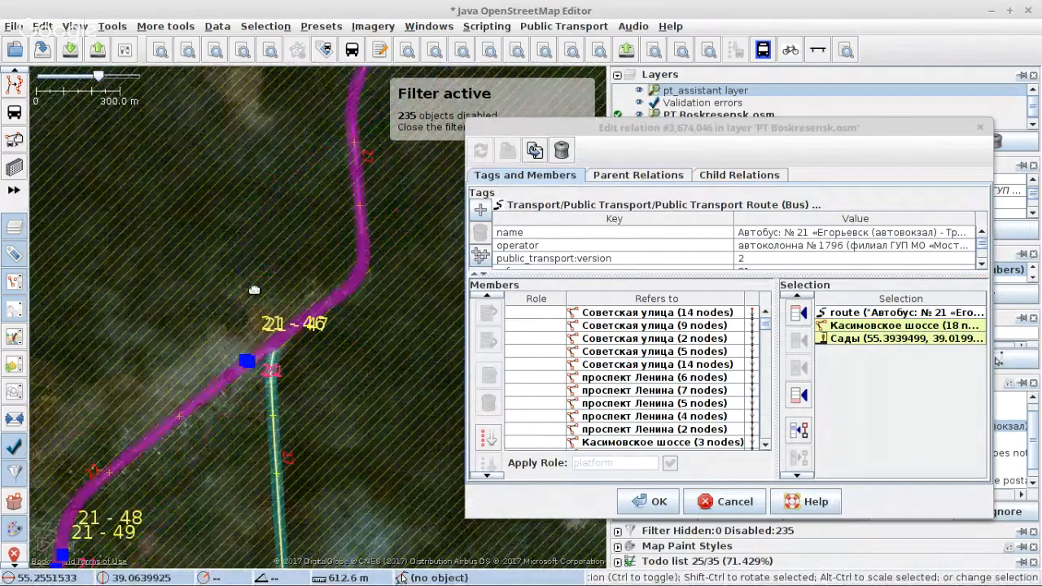
scroll(199, 527, up, 3)
drag(200, 521, 61, 577)
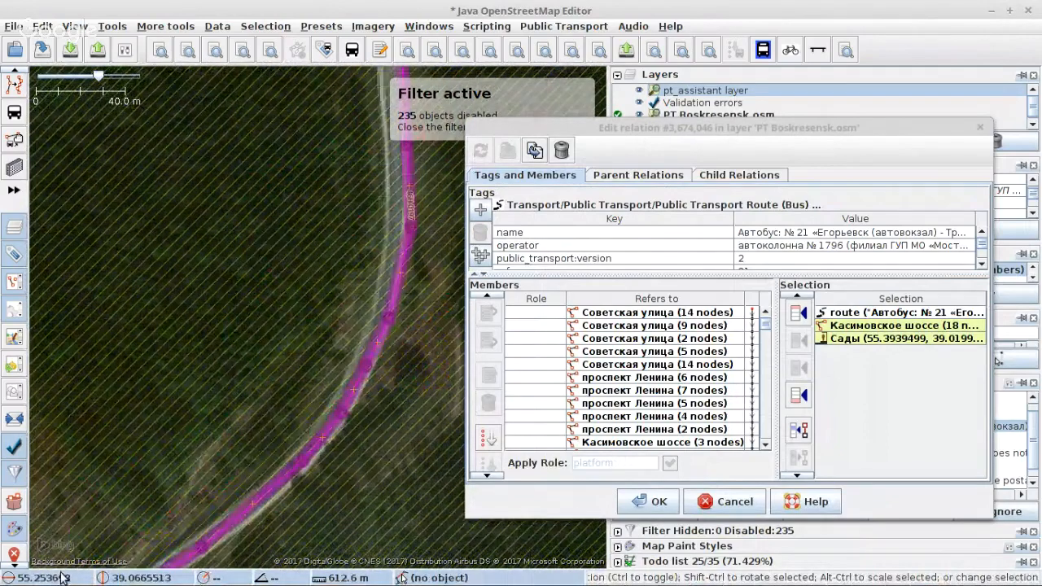
scroll(133, 521, down, 2)
drag(216, 265, 145, 582)
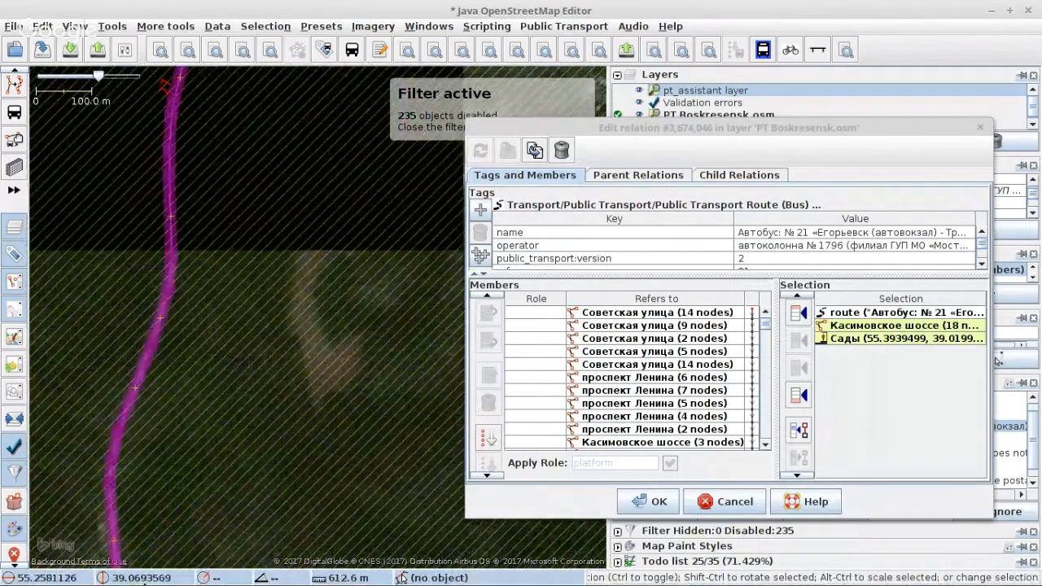
drag(216, 294, 175, 562)
drag(248, 312, 122, 575)
drag(268, 224, 73, 575)
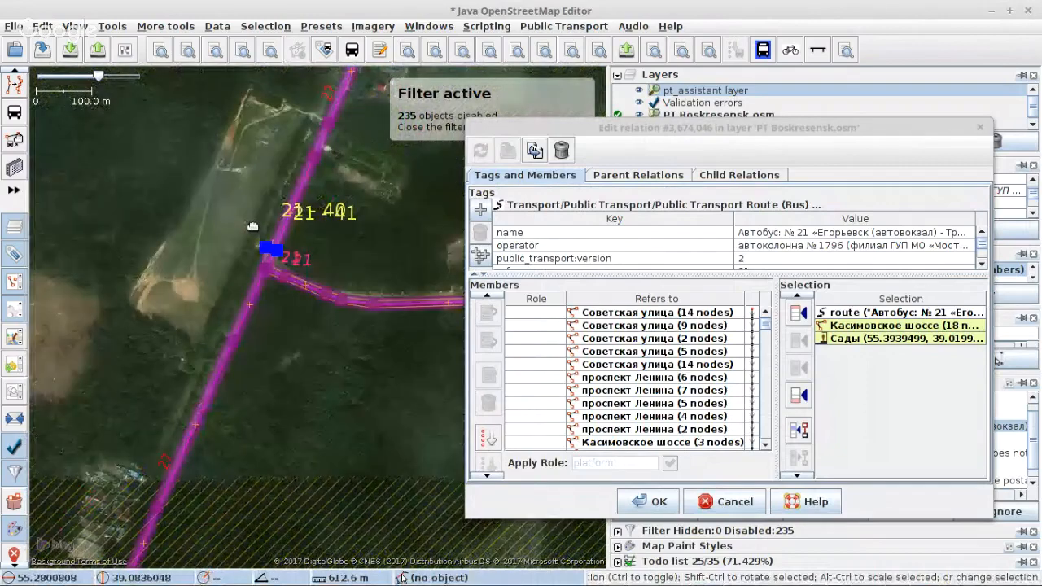
drag(252, 227, 115, 279)
scroll(115, 279, down, 3)
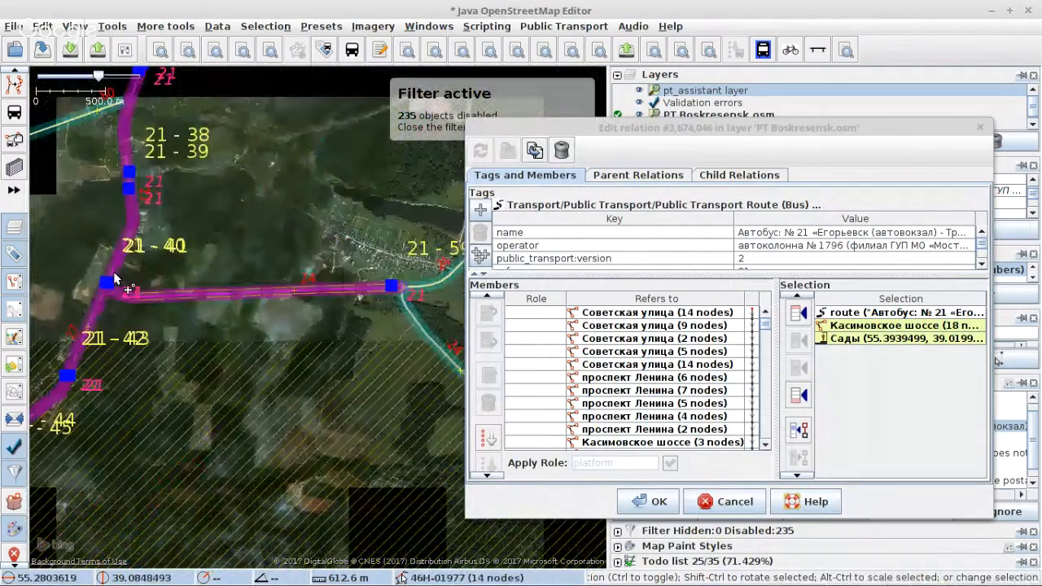
scroll(115, 280, down, 2)
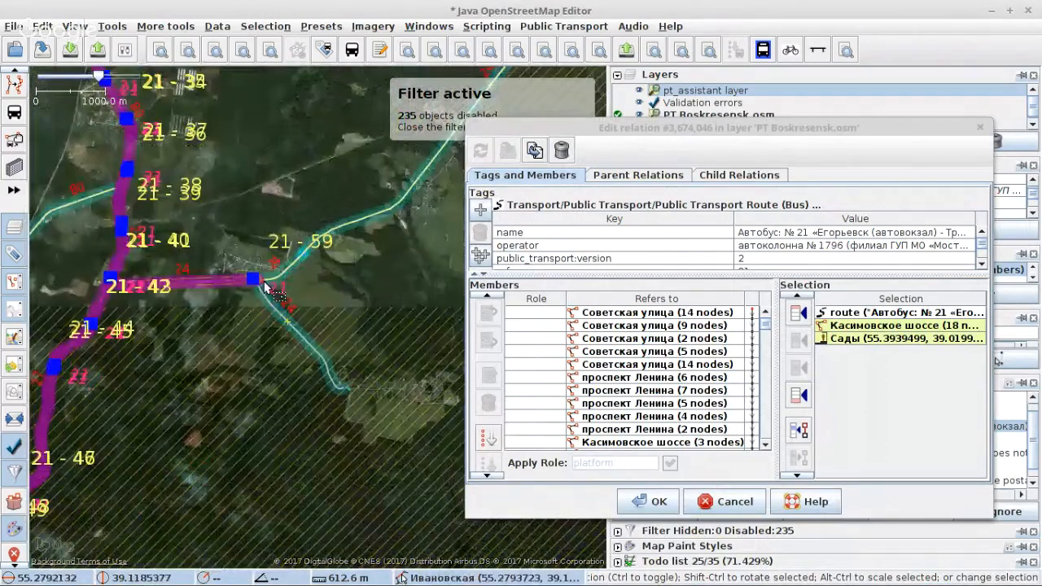
scroll(263, 281, up, 8)
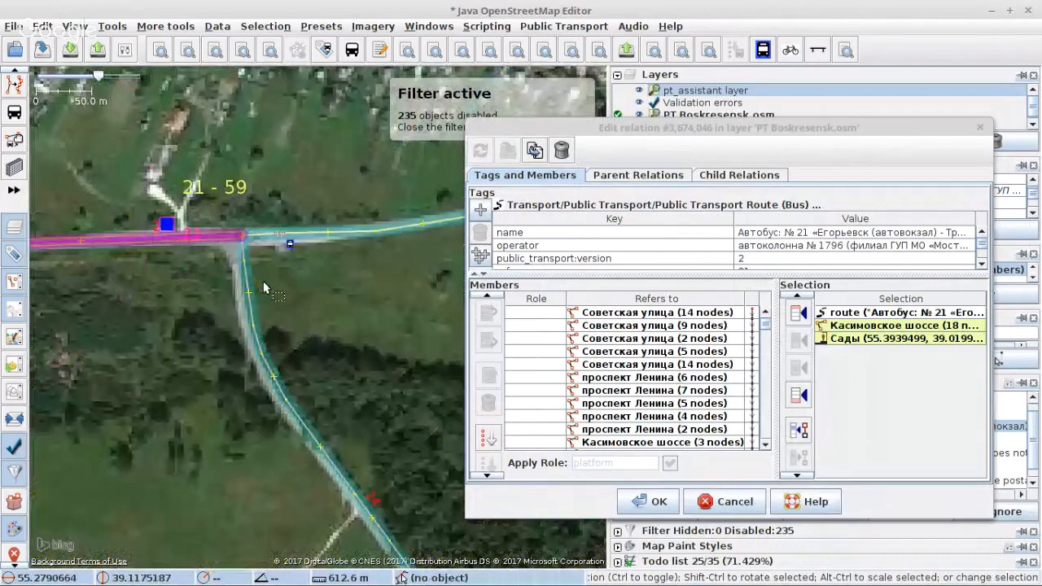
scroll(263, 281, down, 8)
Remove the 18-node Касимовское шоссе way past the Коломенское шоссе junction from the route relation's members.
scroll(255, 385, up, 6)
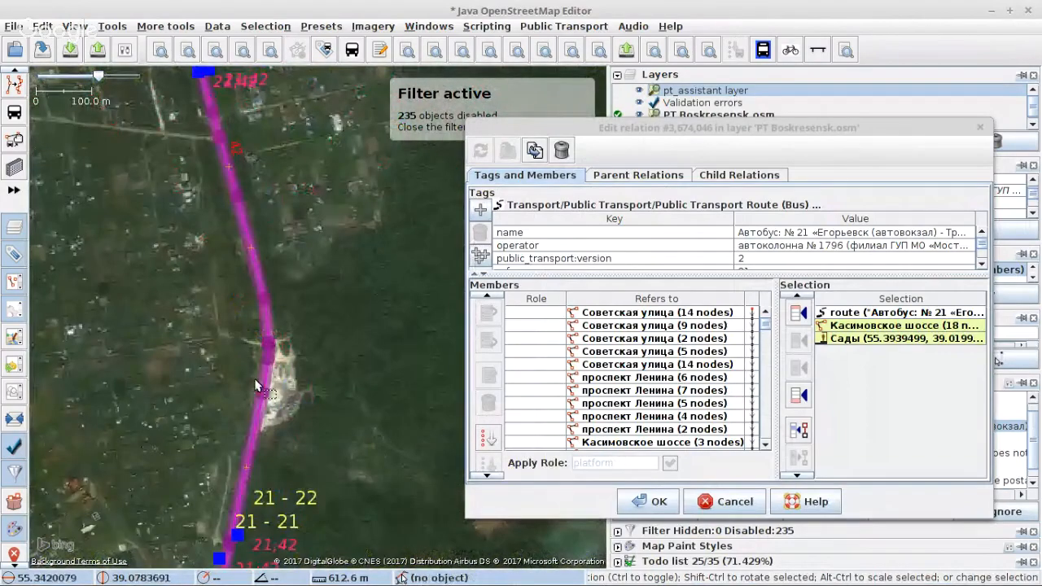
scroll(255, 385, down, 3)
scroll(239, 267, up, 3)
drag(239, 267, 108, 283)
scroll(346, 284, up, 2)
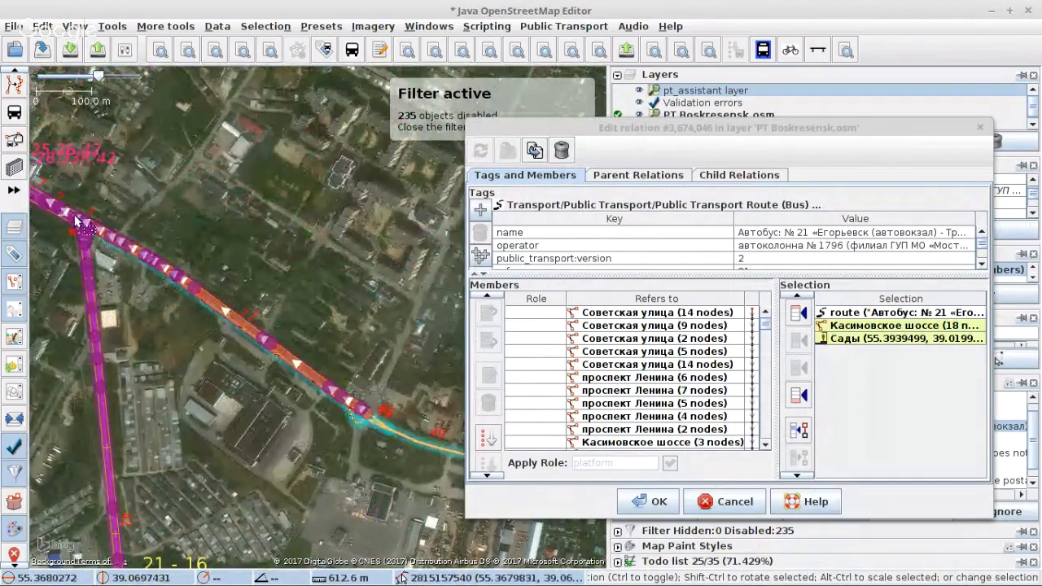
scroll(174, 301, up, 2)
scroll(174, 301, up, 2)
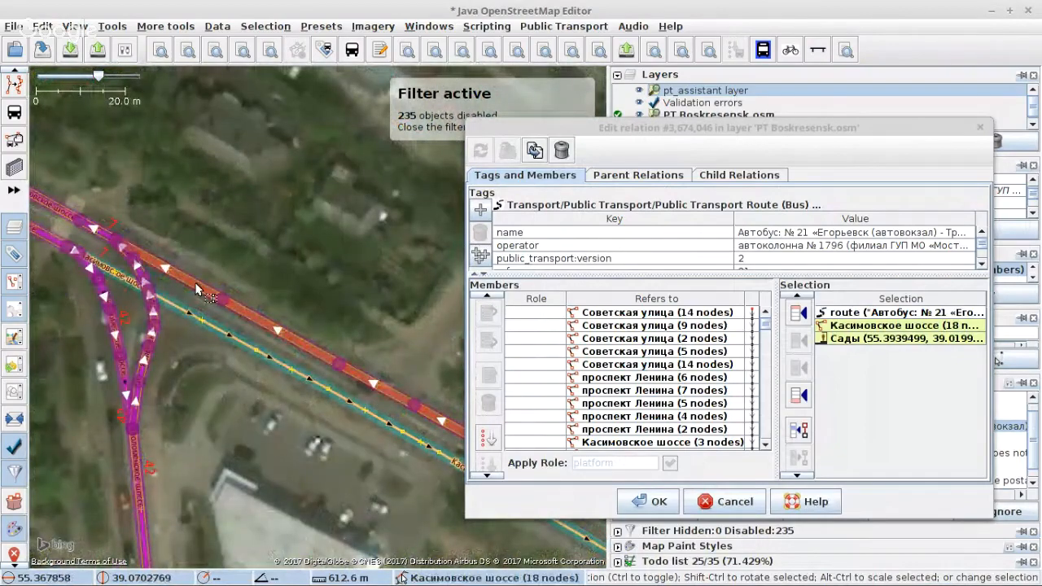
click(176, 303)
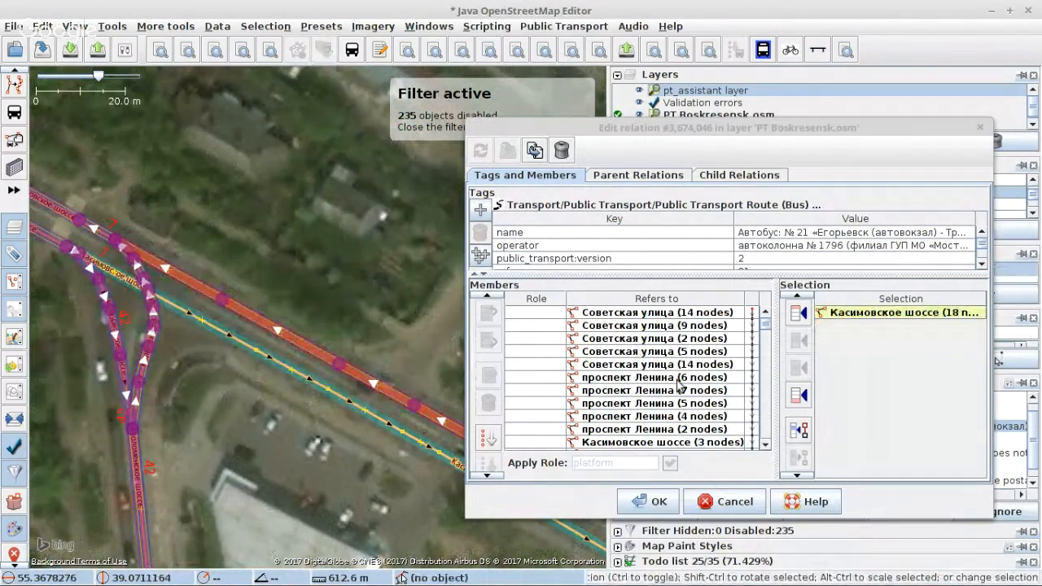
scroll(680, 384, down, 3)
scroll(680, 384, up, 2)
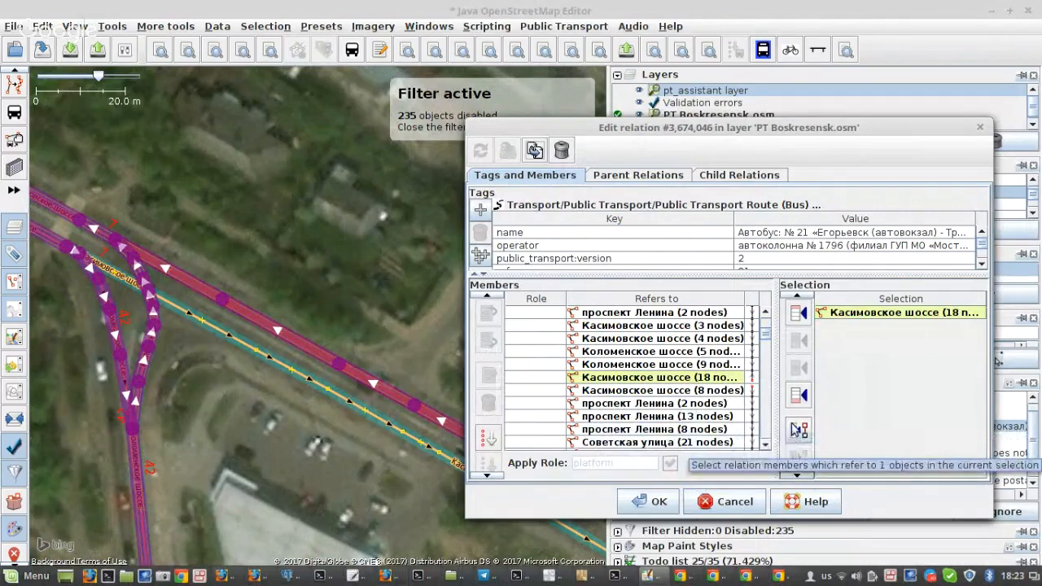
scroll(796, 440, down, 2)
click(796, 456)
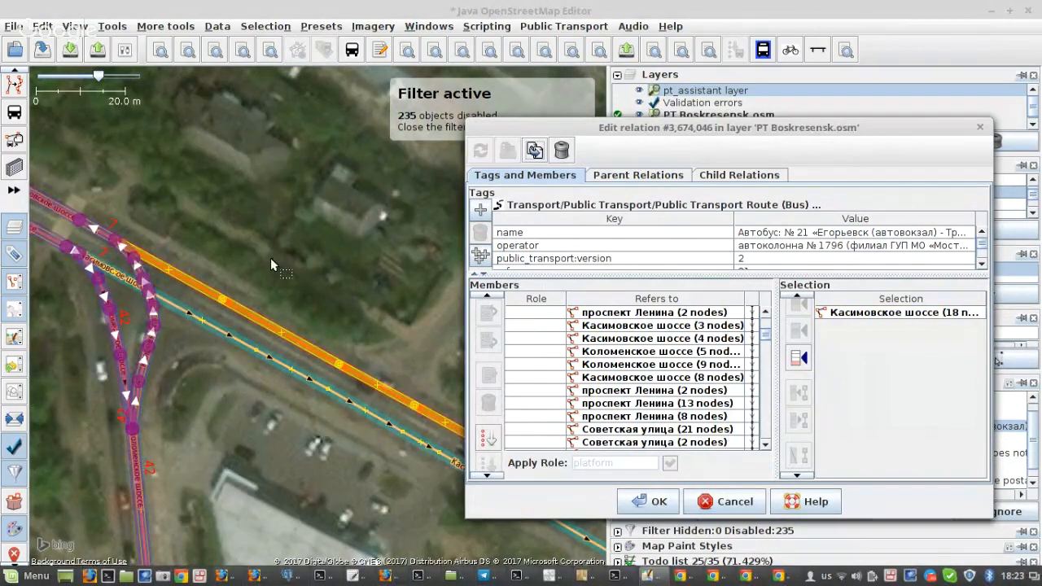
Examine the route and its stops from the Касимовское шоссе junction to stops 60 and 61 at the Егорьевск bus station.
scroll(269, 259, down, 3)
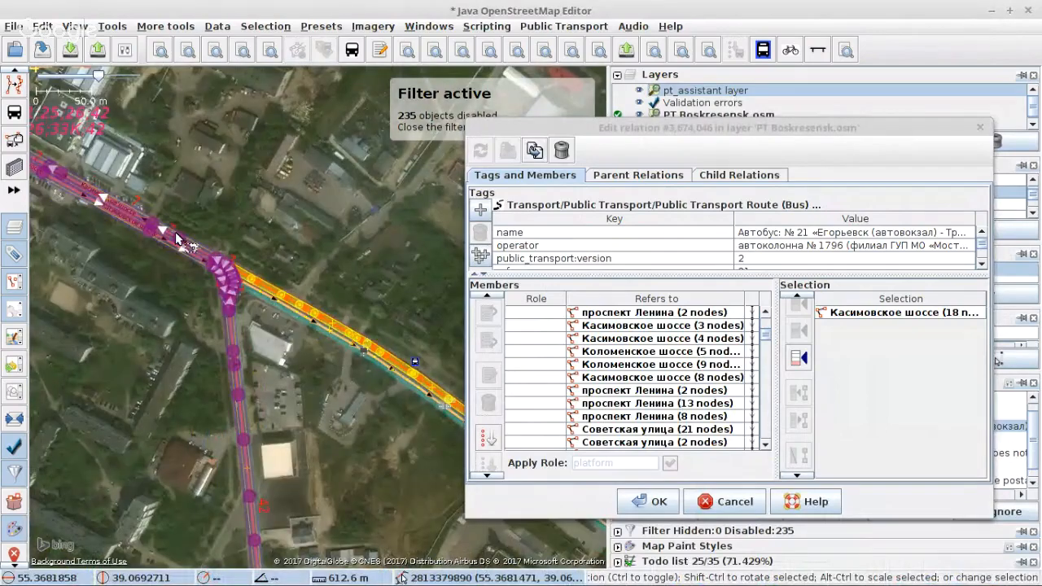
scroll(177, 241, down, 3)
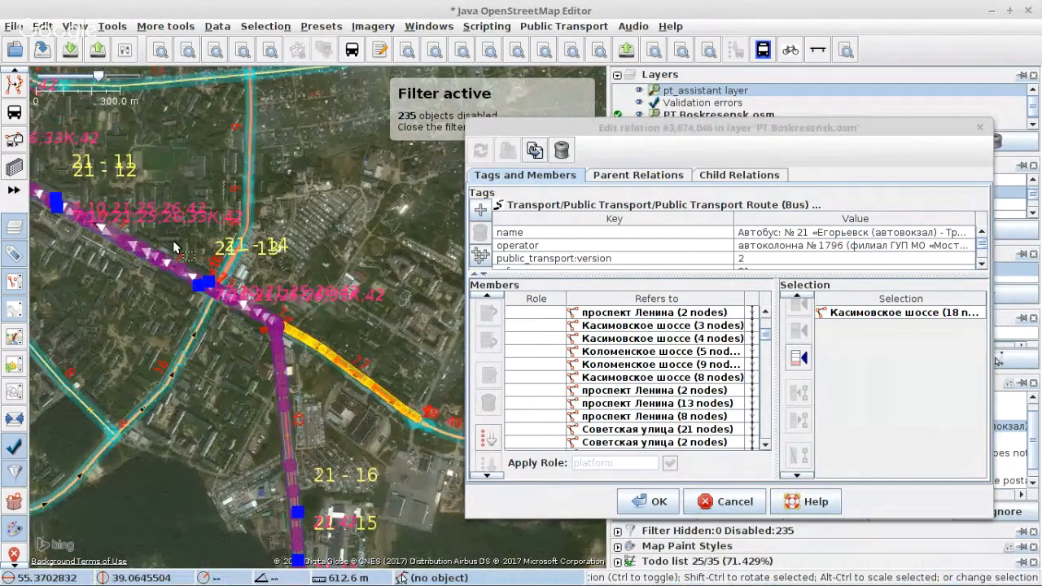
scroll(174, 247, up, 3)
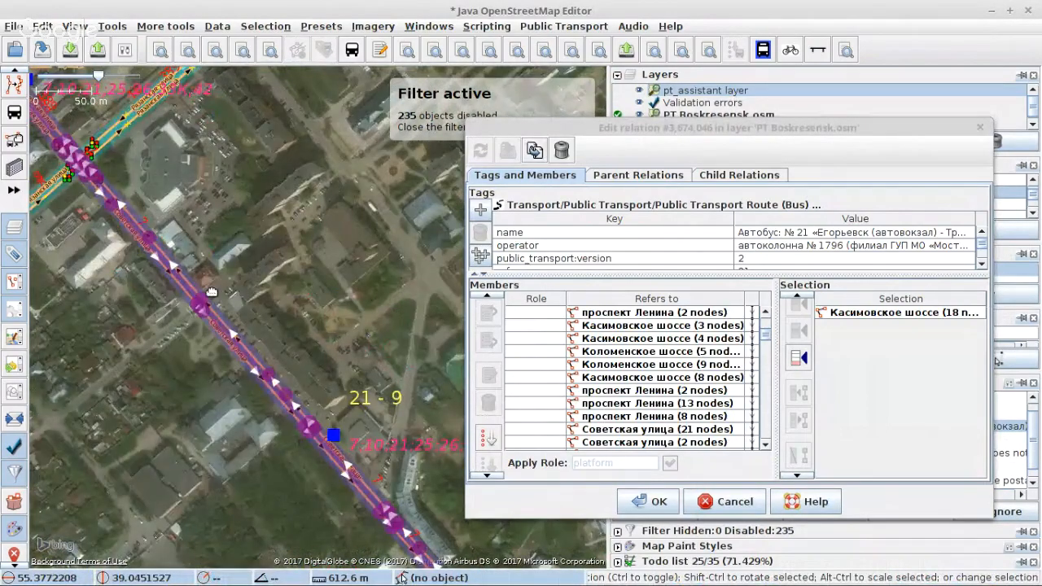
drag(212, 292, 326, 408)
drag(65, 73, 325, 404)
drag(110, 68, 432, 521)
drag(53, 130, 446, 363)
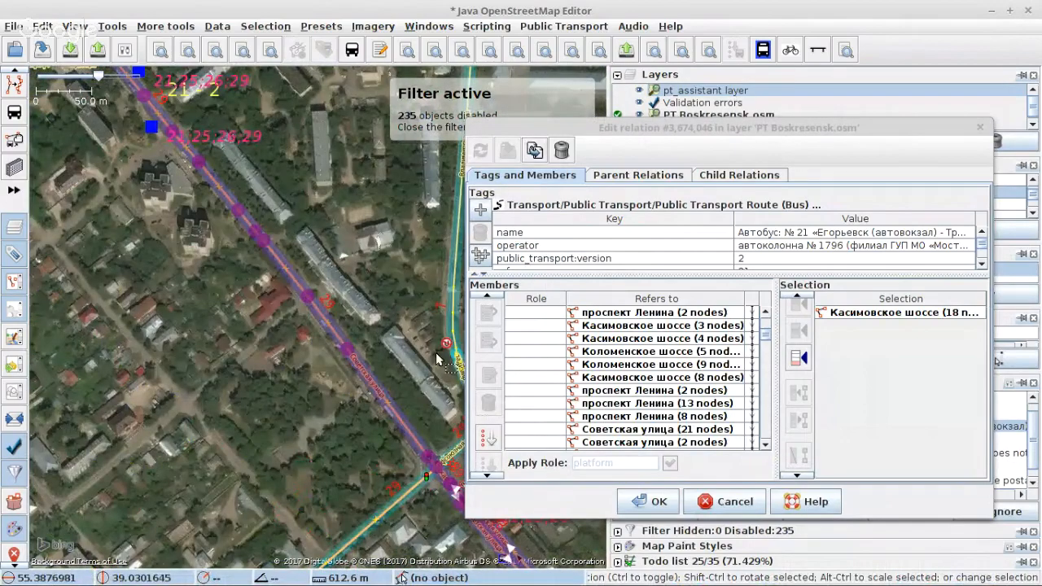
drag(252, 266, 416, 516)
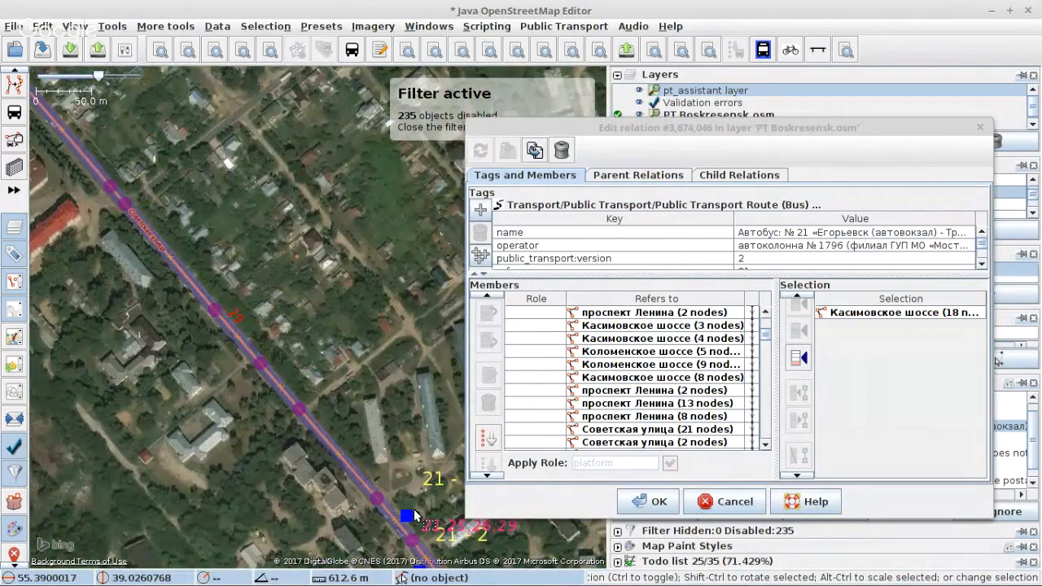
scroll(318, 263, down, 1)
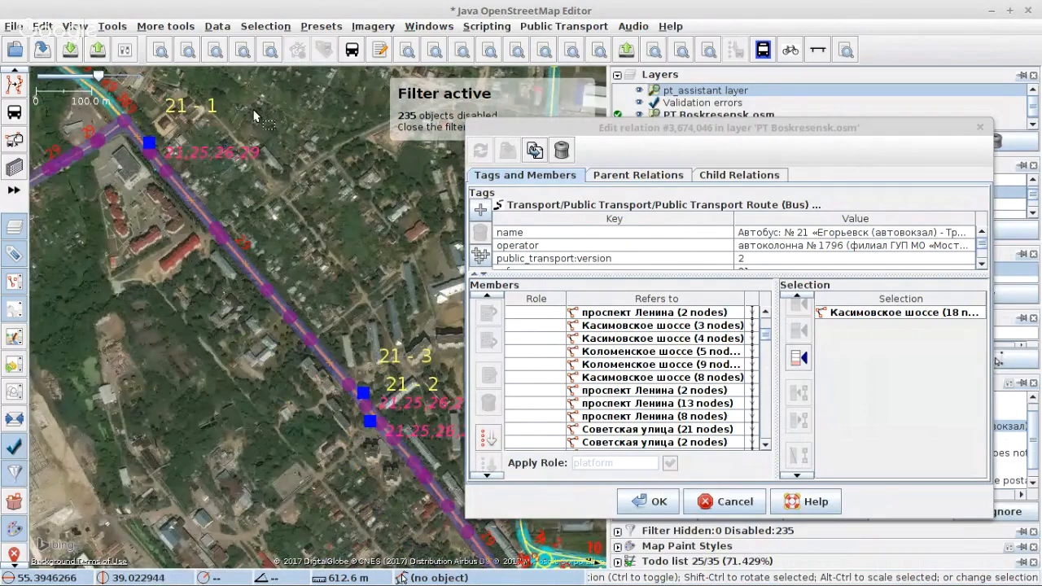
scroll(253, 110, down, 1)
drag(254, 111, 419, 322)
scroll(205, 437, up, 3)
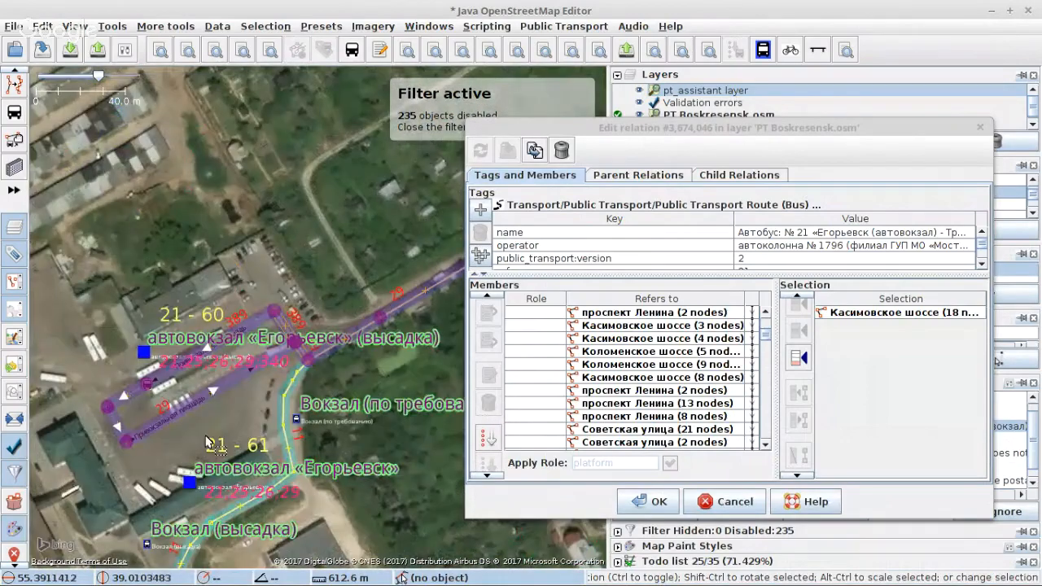
scroll(161, 404, up, 1)
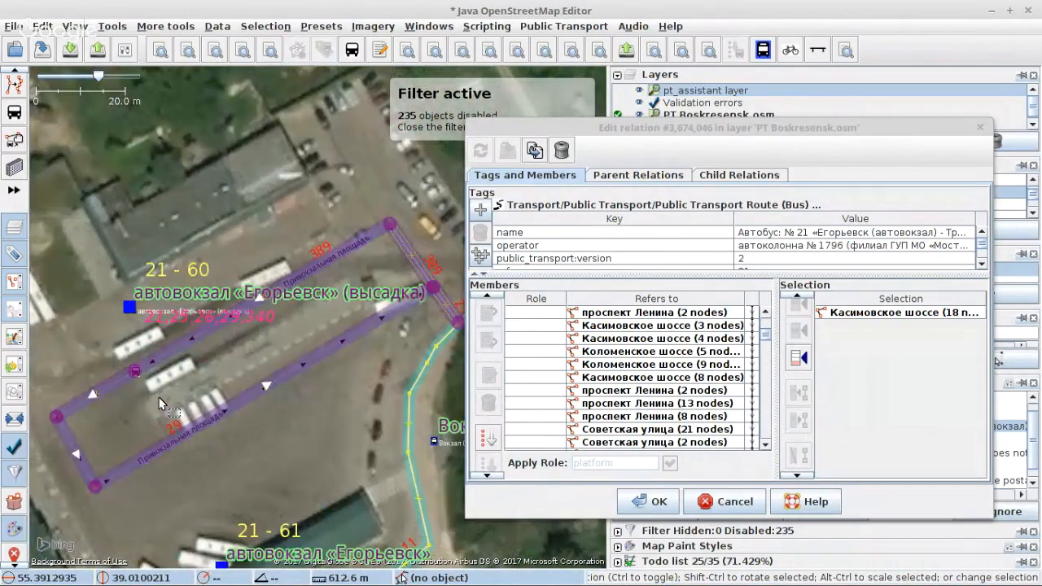
scroll(208, 362, down, 2)
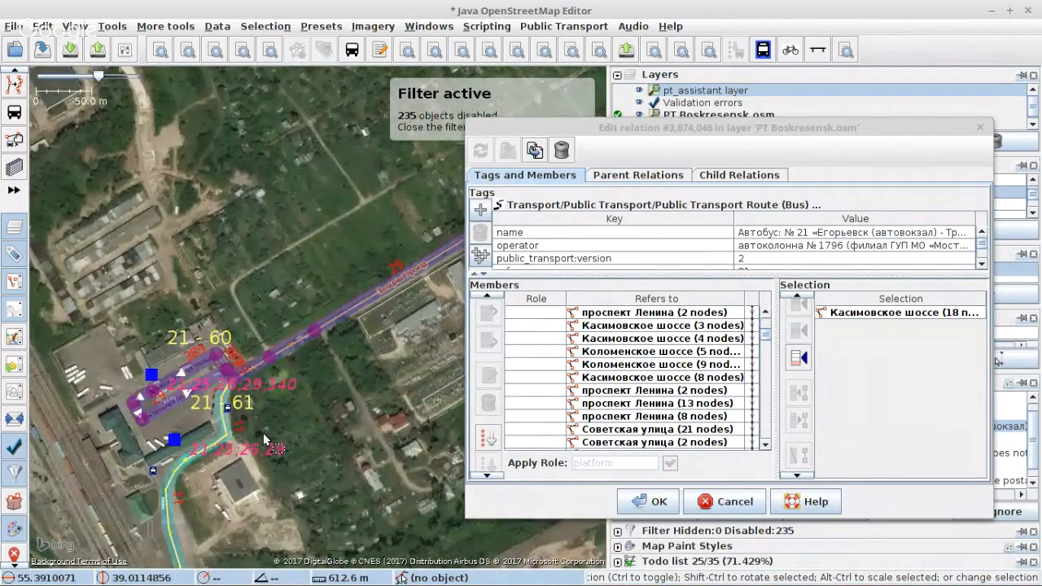
Duplicate the route relation in a new relation editor and arrange both editors with the original in front beside the map.
click(535, 150)
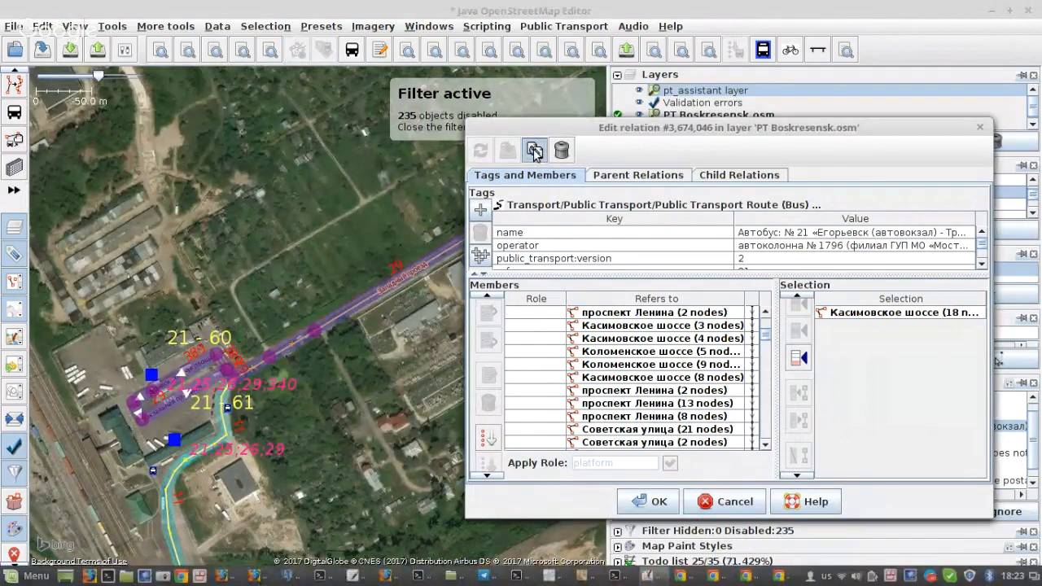
drag(613, 138, 625, 206)
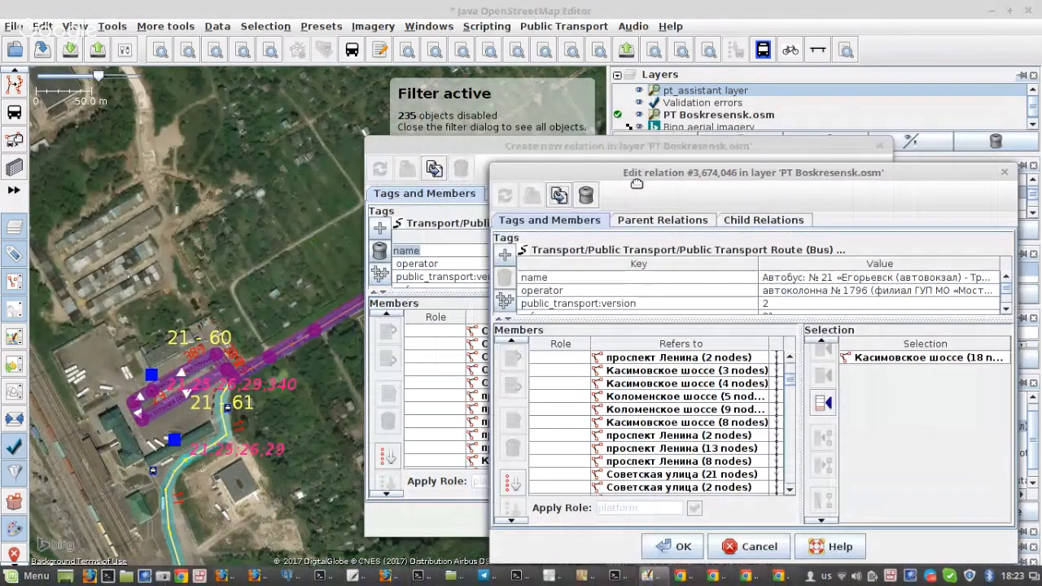
drag(574, 144, 752, 88)
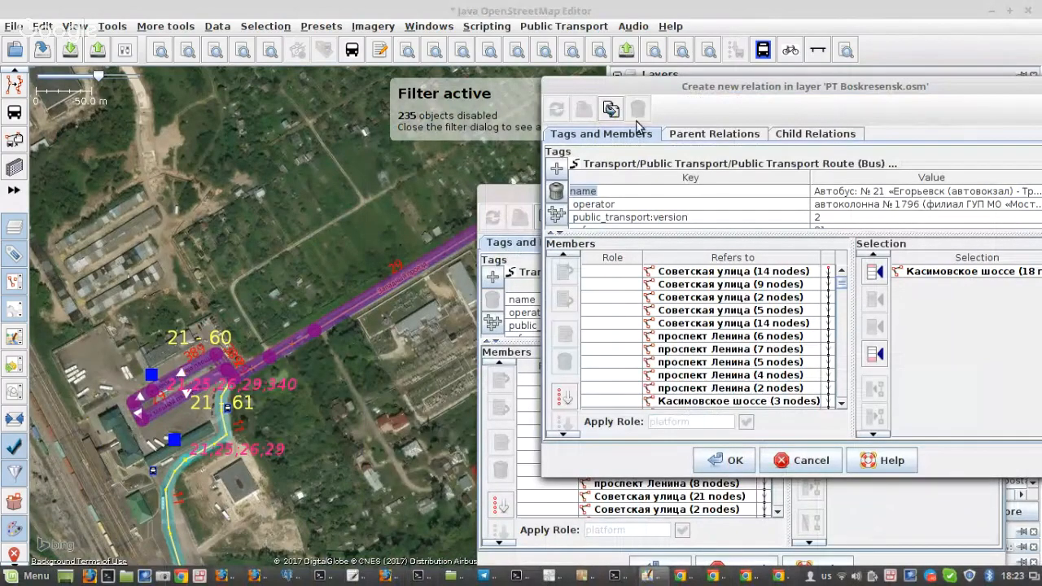
drag(641, 87, 812, 518)
click(549, 195)
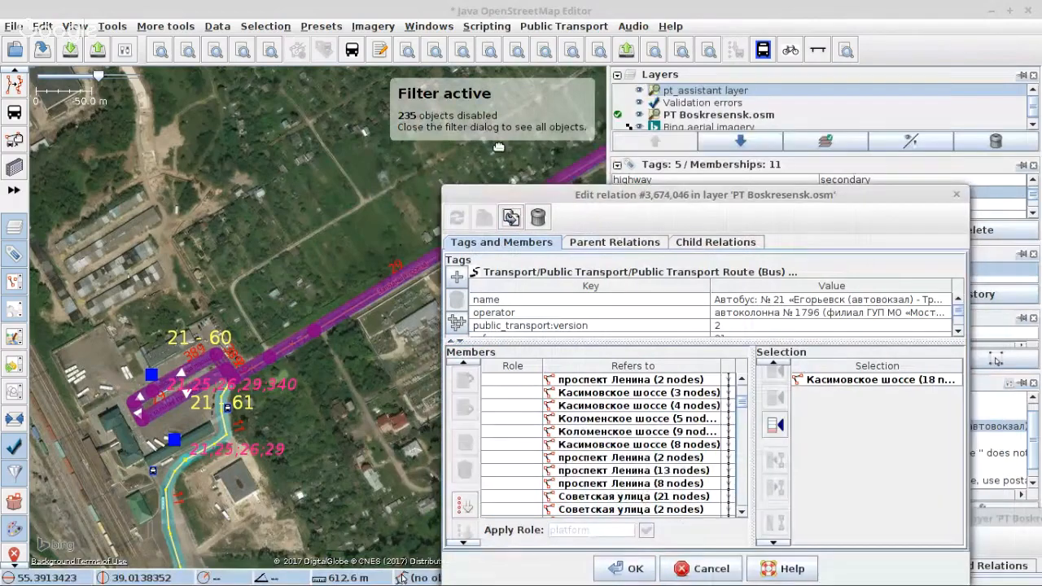
drag(548, 195, 485, 93)
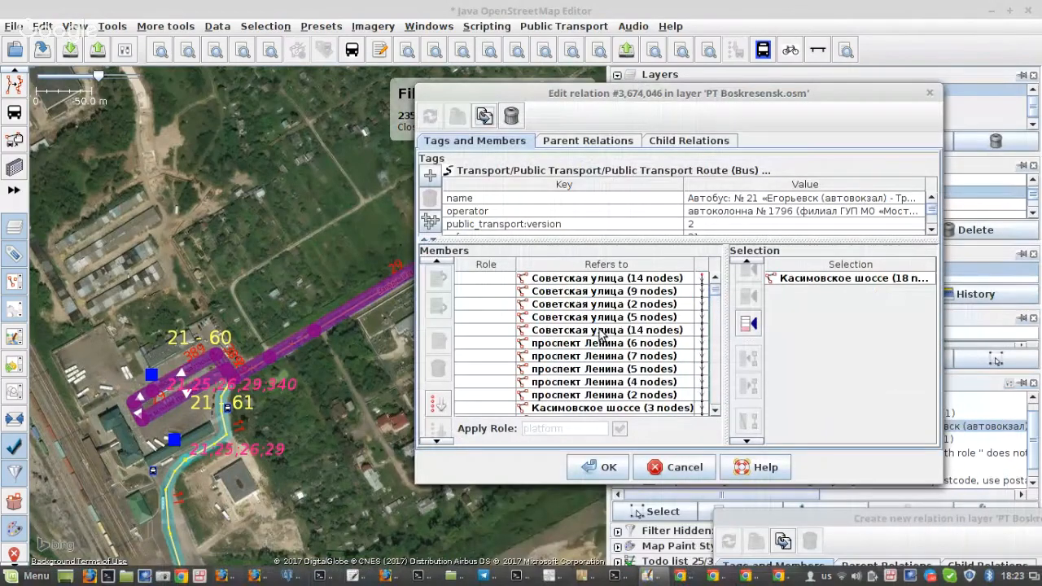
Select the автовокзал «Егорьевск» stop, followed by its высадка stop, on the map and locate each in the original relation's member list.
scroll(600, 334, down, 5)
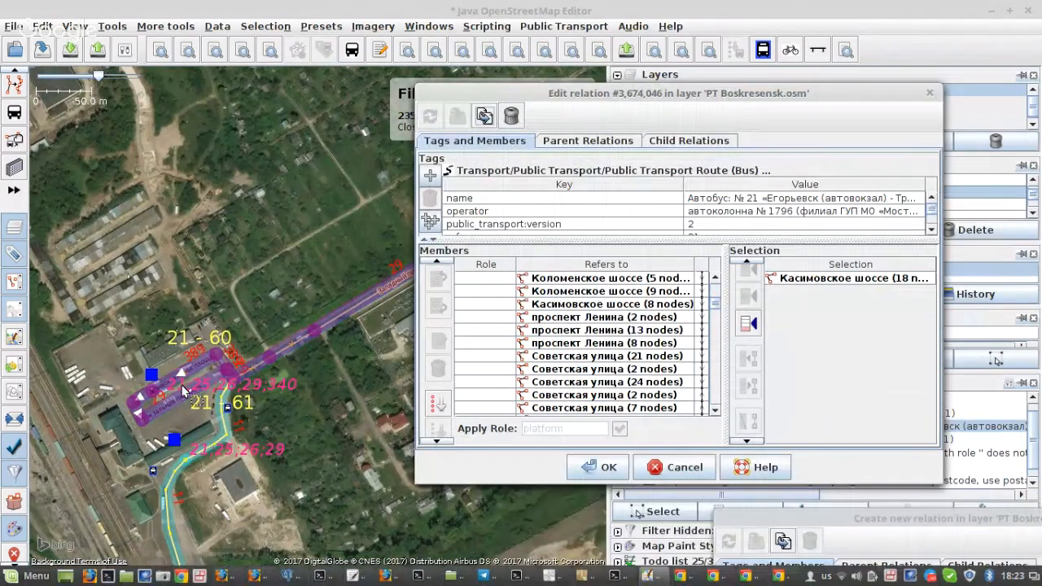
scroll(175, 417, up, 3)
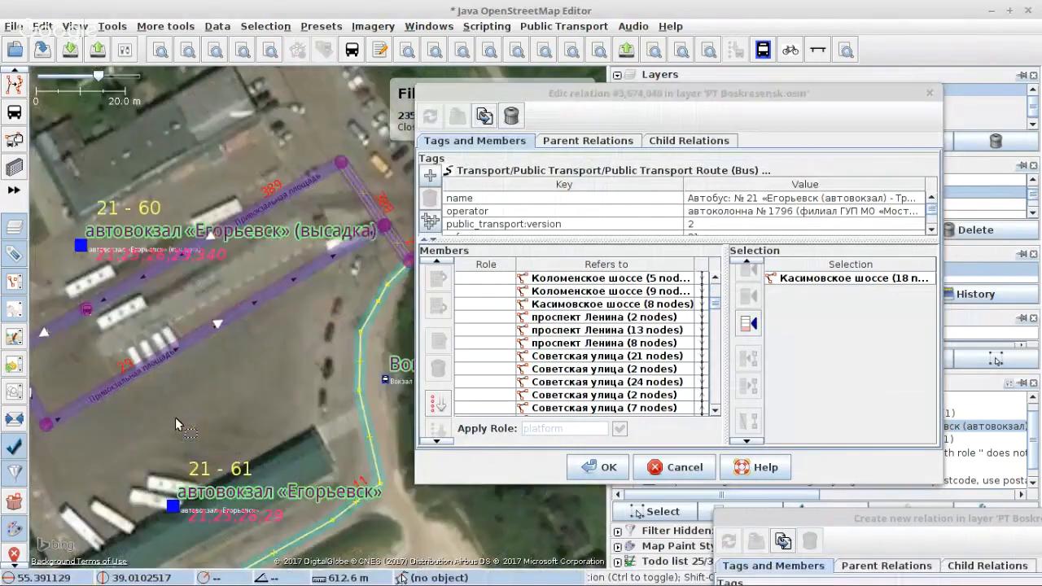
click(176, 503)
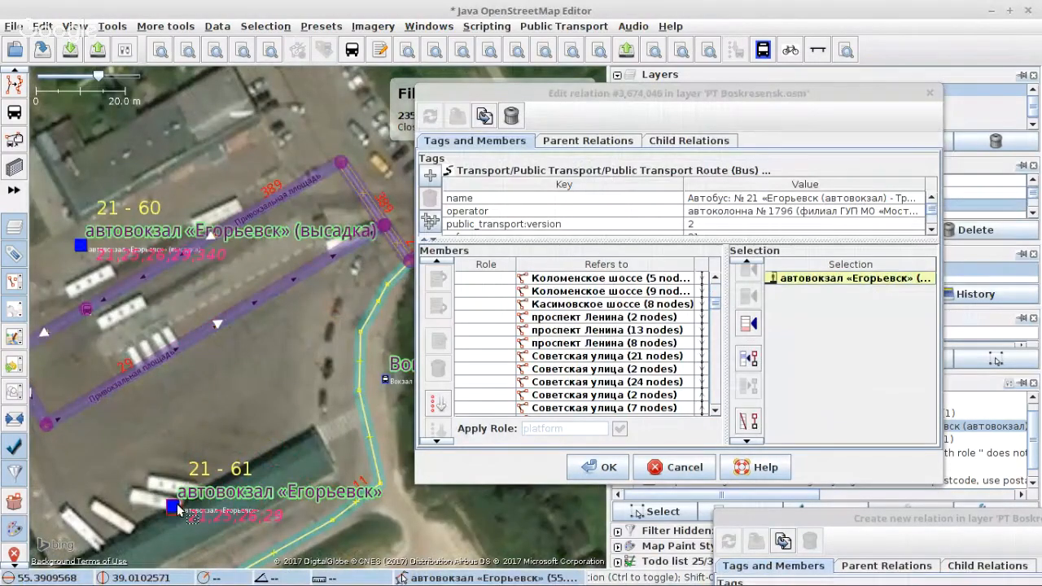
scroll(606, 364, down, 3)
scroll(606, 364, down, 10)
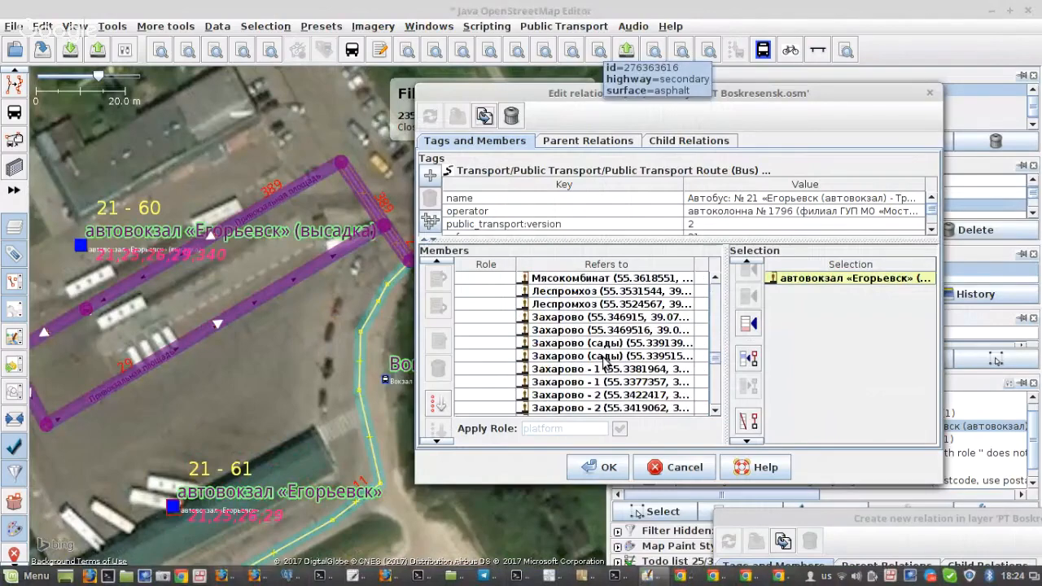
scroll(607, 364, down, 5)
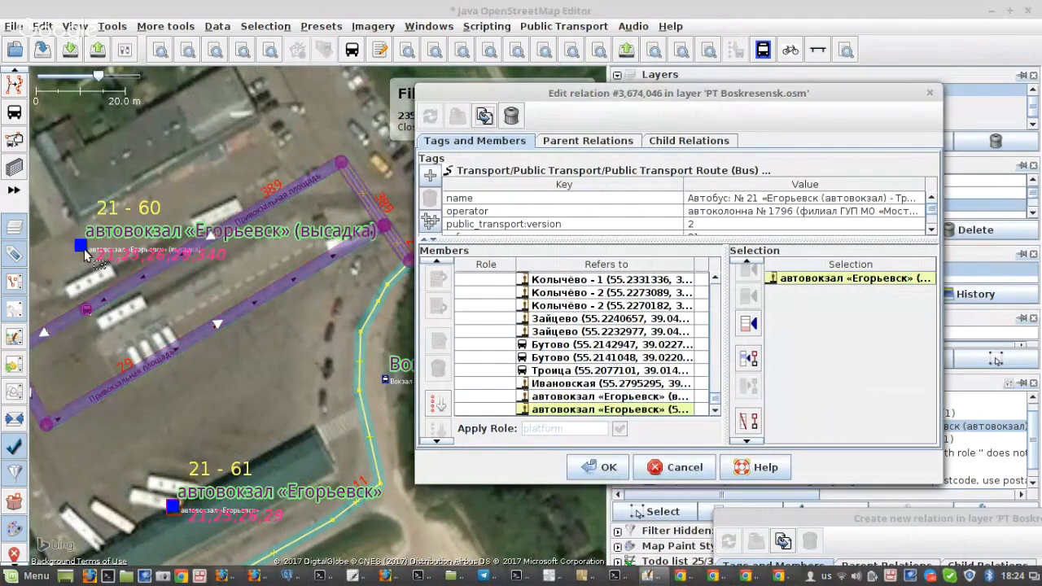
click(81, 245)
scroll(36, 293, down, 2)
scroll(37, 294, down, 5)
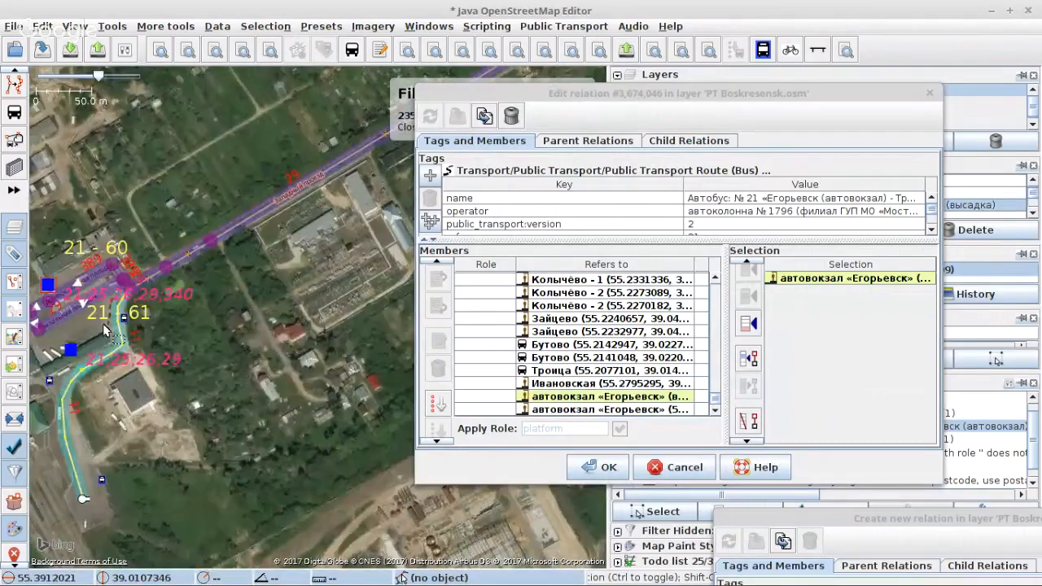
Remove the автовокзал «Егорьевск» высадка stop and the Сады stop northeast of the road from the original relation's members.
scroll(282, 243, up, 6)
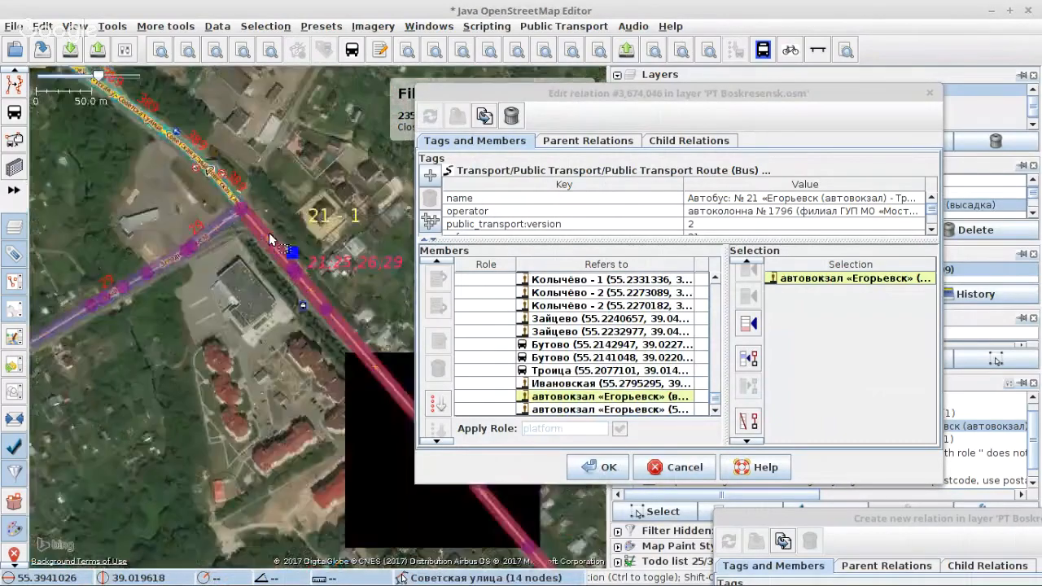
shift+click(315, 266)
scroll(248, 248, down, 2)
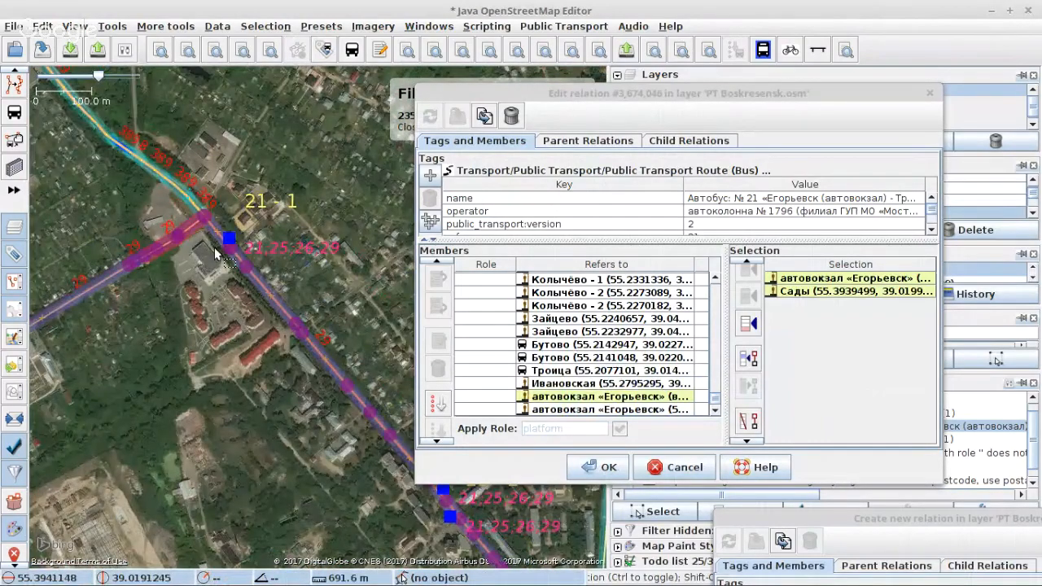
scroll(232, 253, up, 2)
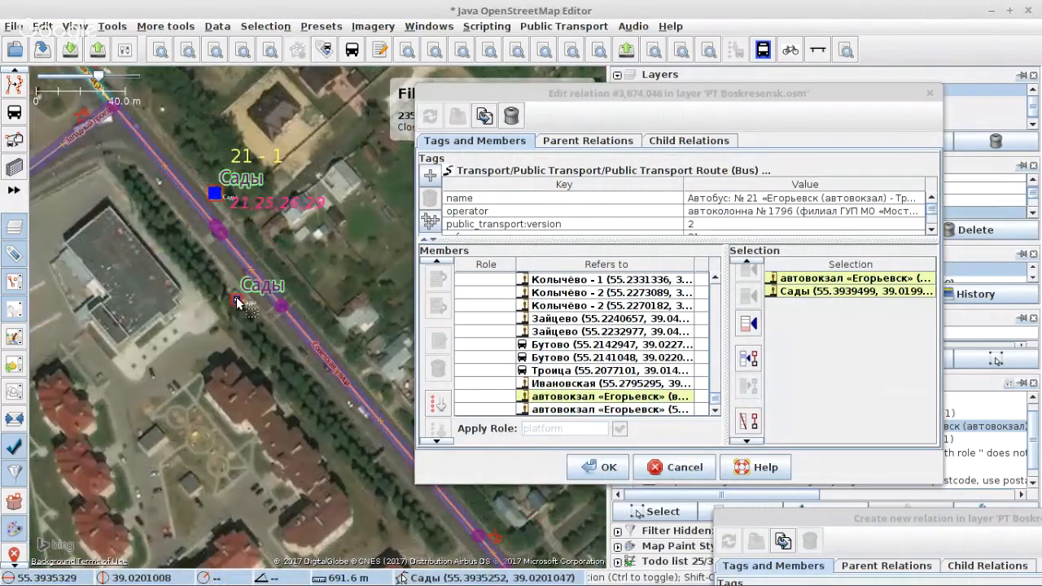
scroll(620, 348, up, 2)
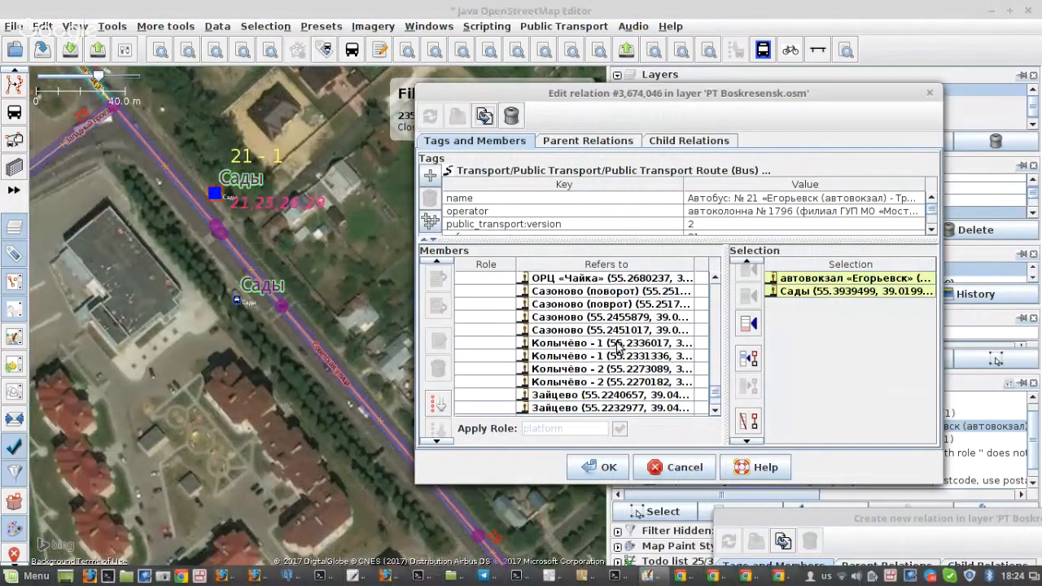
scroll(622, 350, down, 2)
click(750, 422)
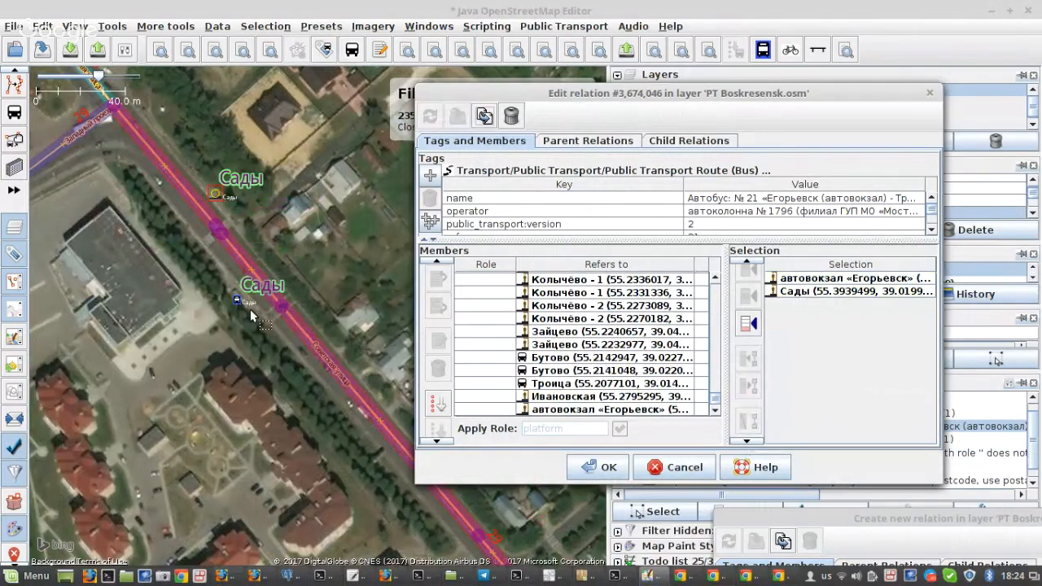
Retag the Сады stop southwest of the road as a public transport platform and append it to the relation's members with role platform.
click(237, 300)
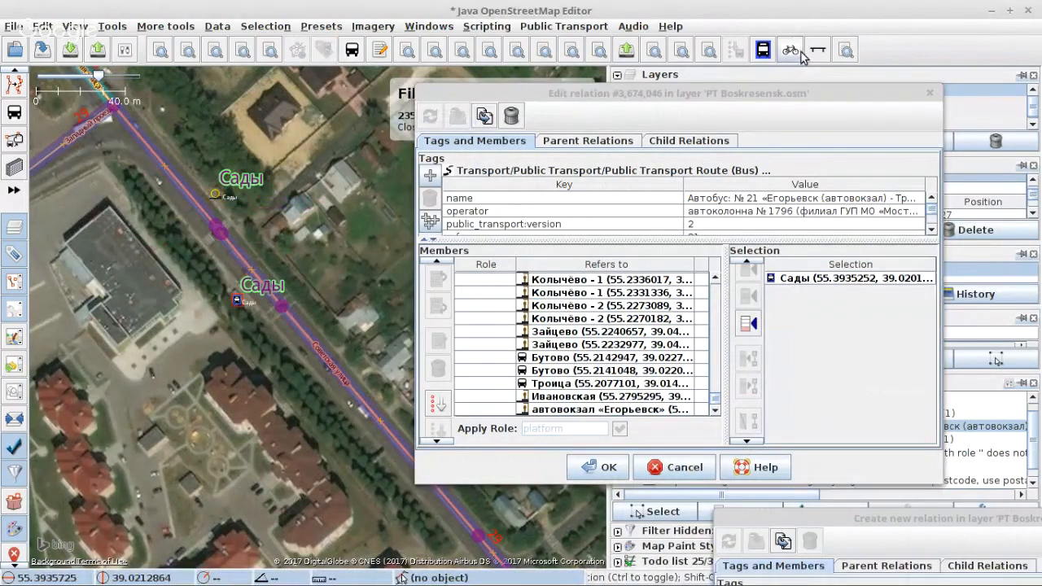
click(763, 52)
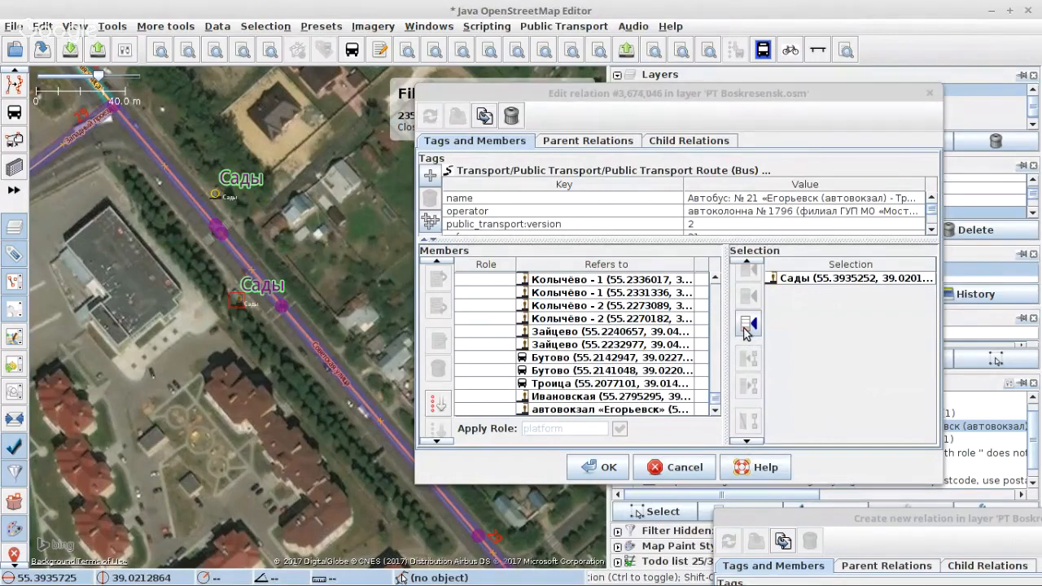
click(746, 325)
Remove the ФУБРы, Горпарк and площадь Александра Невского stops northeast of the road and the 24-node Советская улица way from the members, and apply the changes.
scroll(122, 251, down, 2)
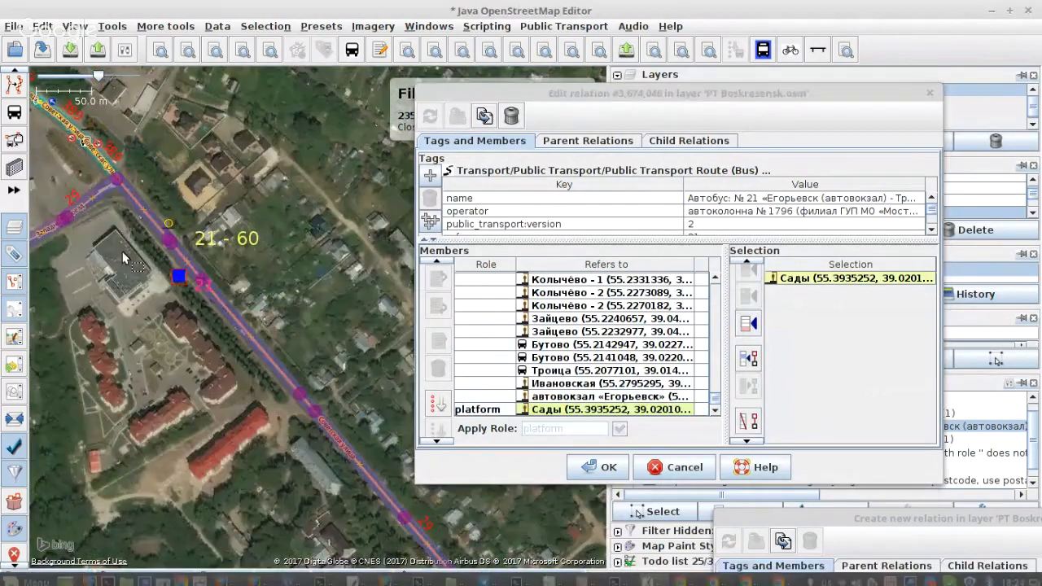
drag(218, 264, 149, 114)
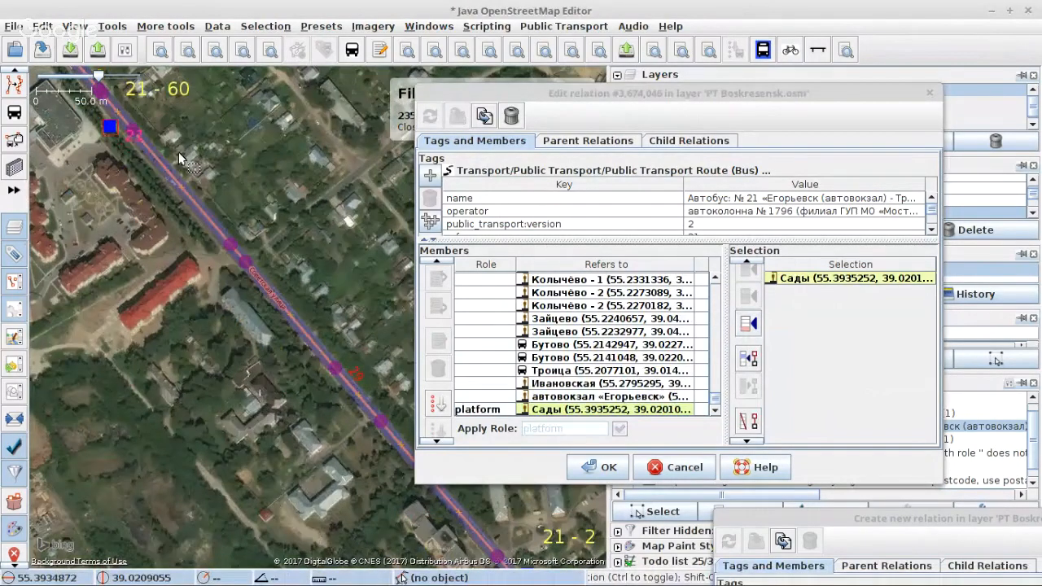
drag(370, 497, 102, 229)
click(262, 310)
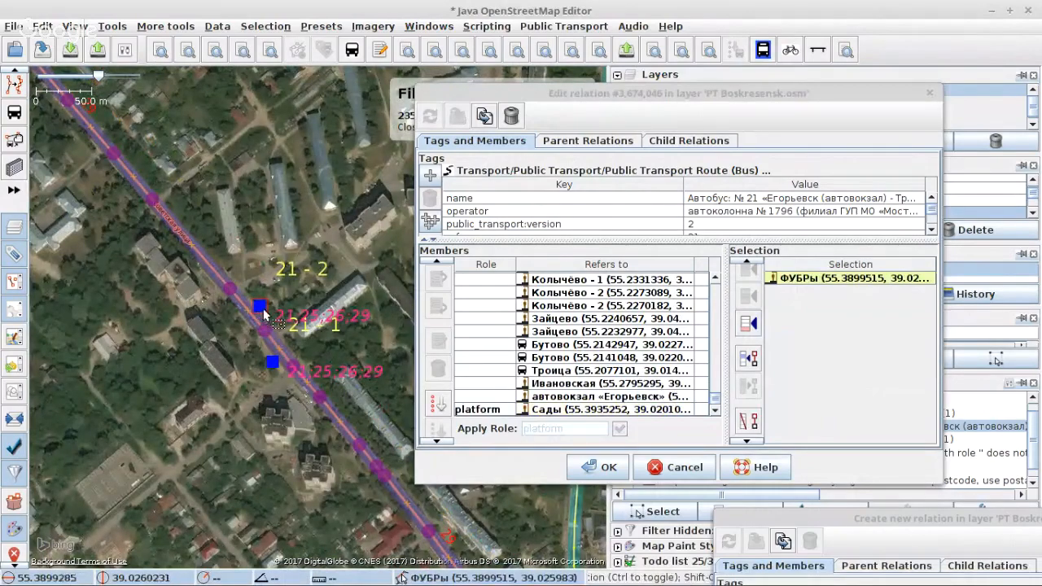
drag(357, 369, 239, 208)
drag(363, 397, 244, 256)
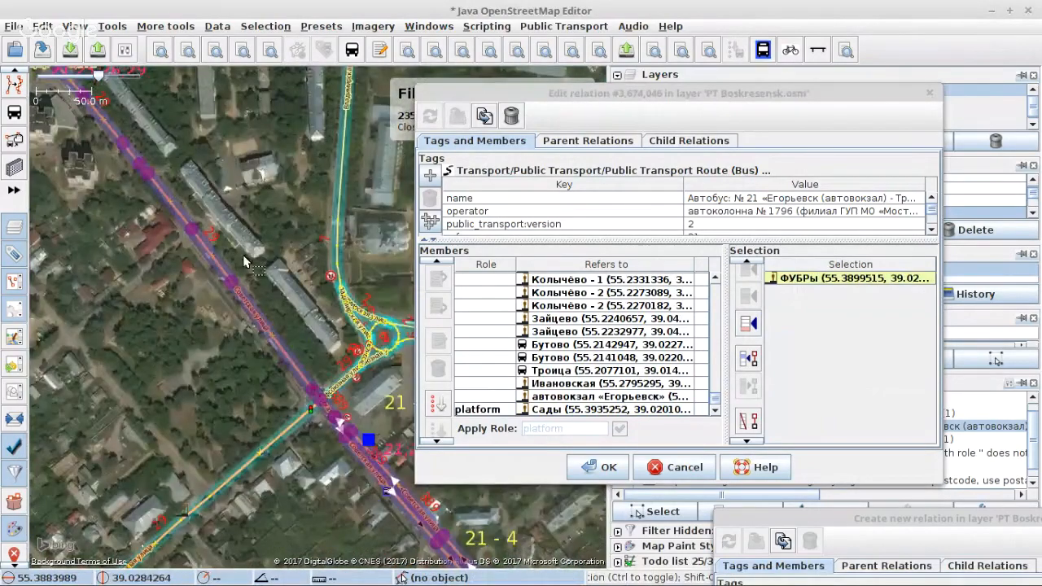
drag(377, 442, 202, 204)
shift+click(202, 204)
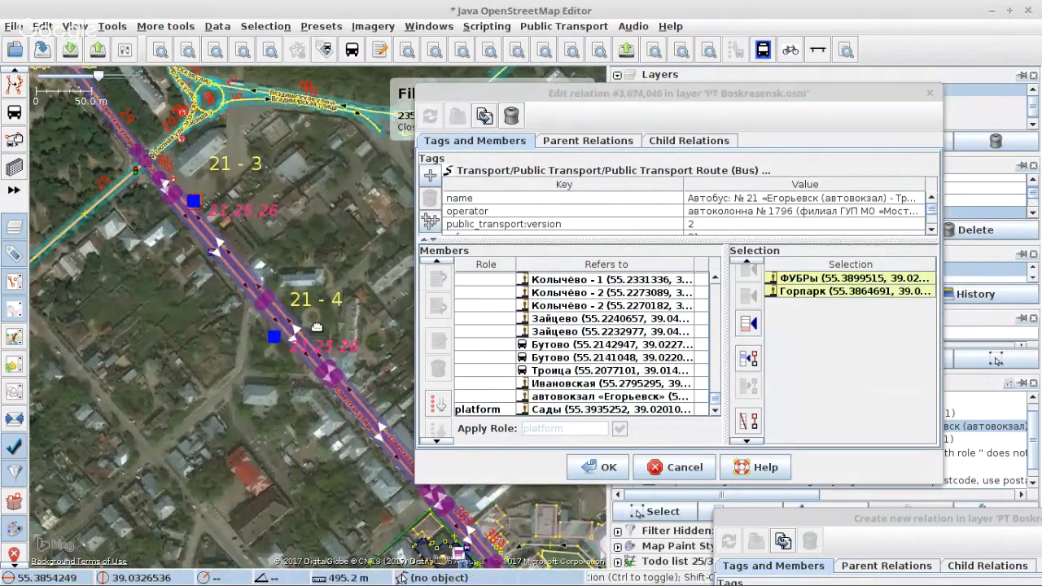
drag(316, 328, 304, 305)
scroll(226, 187, up, 4)
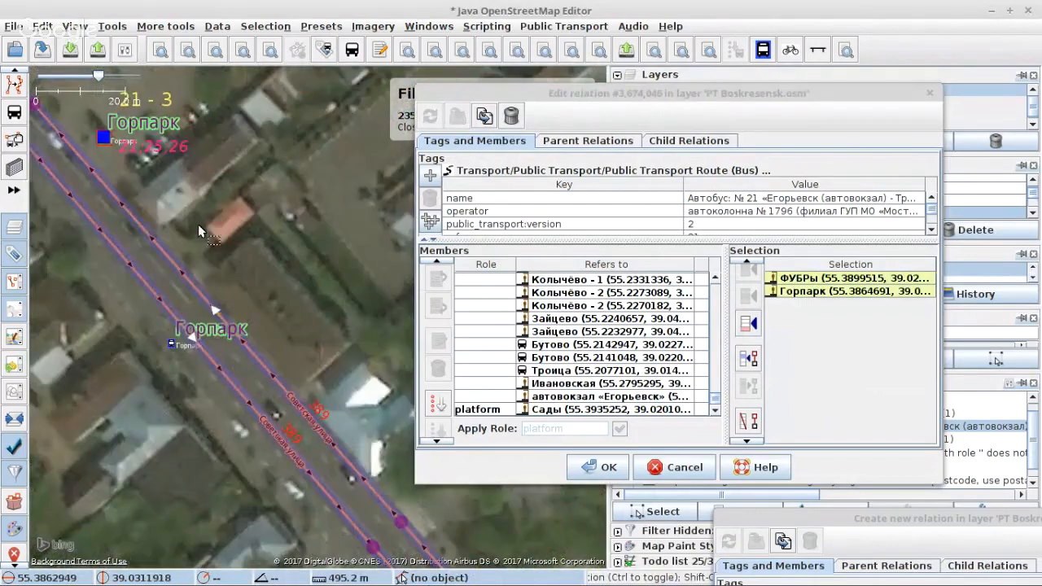
shift+click(176, 266)
scroll(180, 211, down, 3)
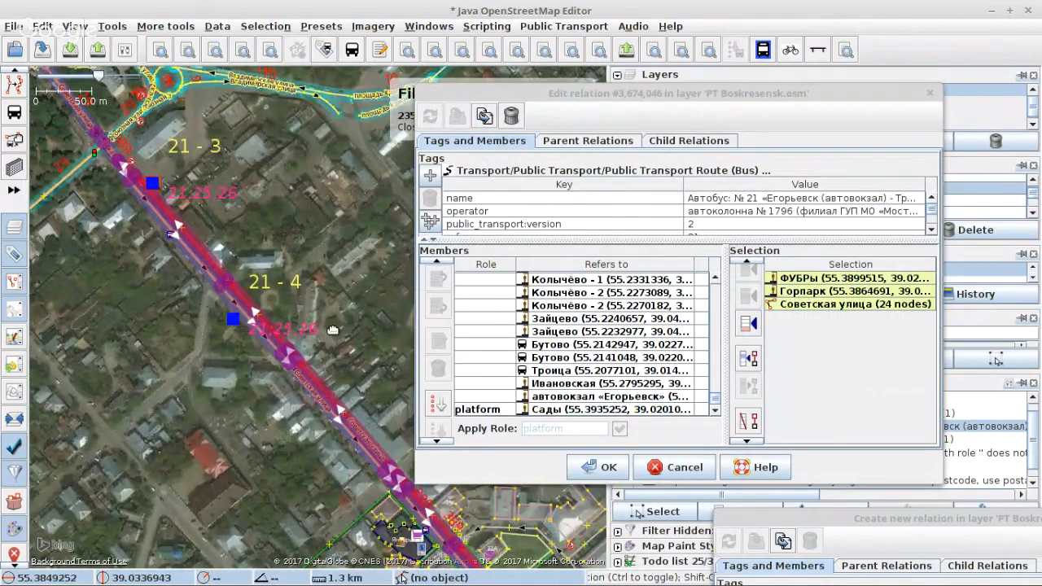
drag(333, 330, 163, 130)
drag(100, 77, 74, 43)
drag(272, 314, 96, 101)
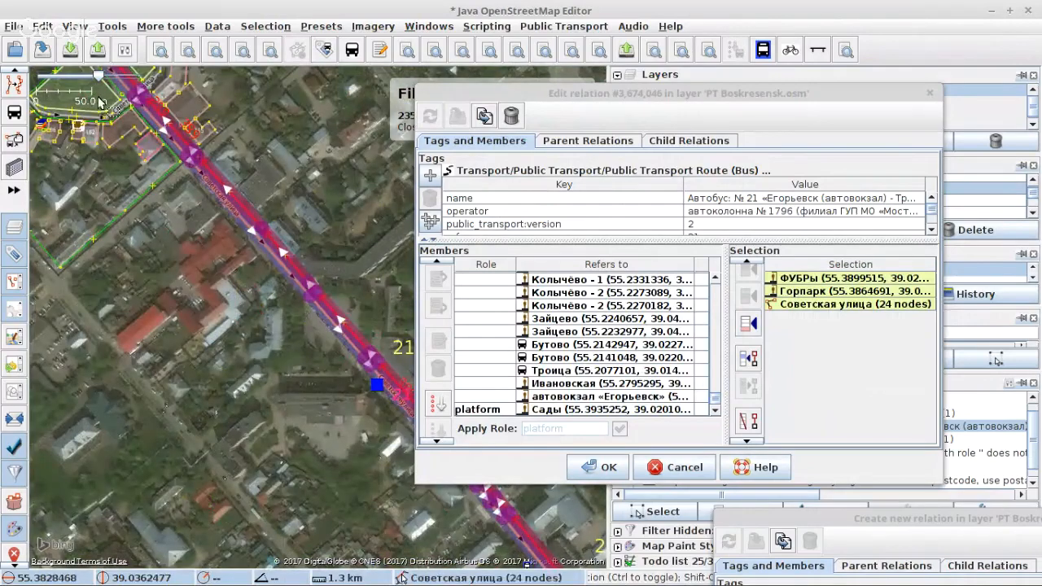
drag(245, 347, 263, 412)
shift+click(340, 371)
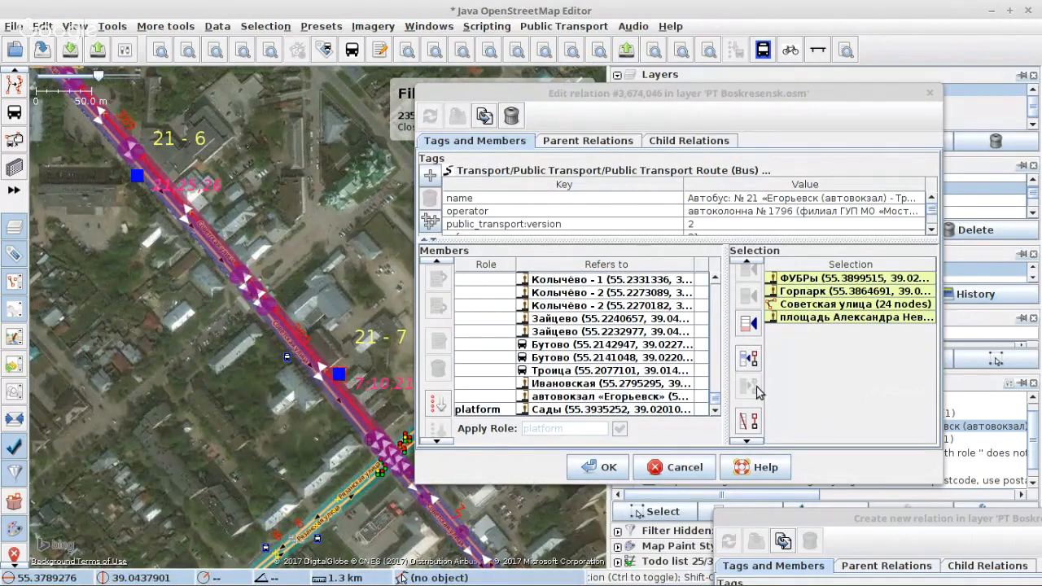
click(751, 421)
click(457, 117)
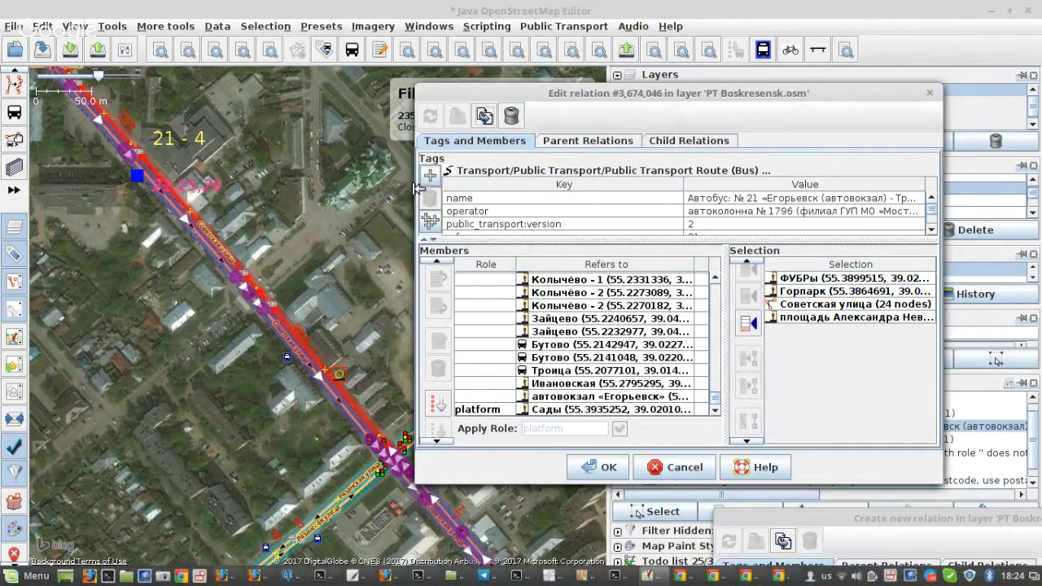
Retag the opposite площадь Александра Невского stop as a public transport platform, append it to the members with role platform, and apply the changes.
click(290, 362)
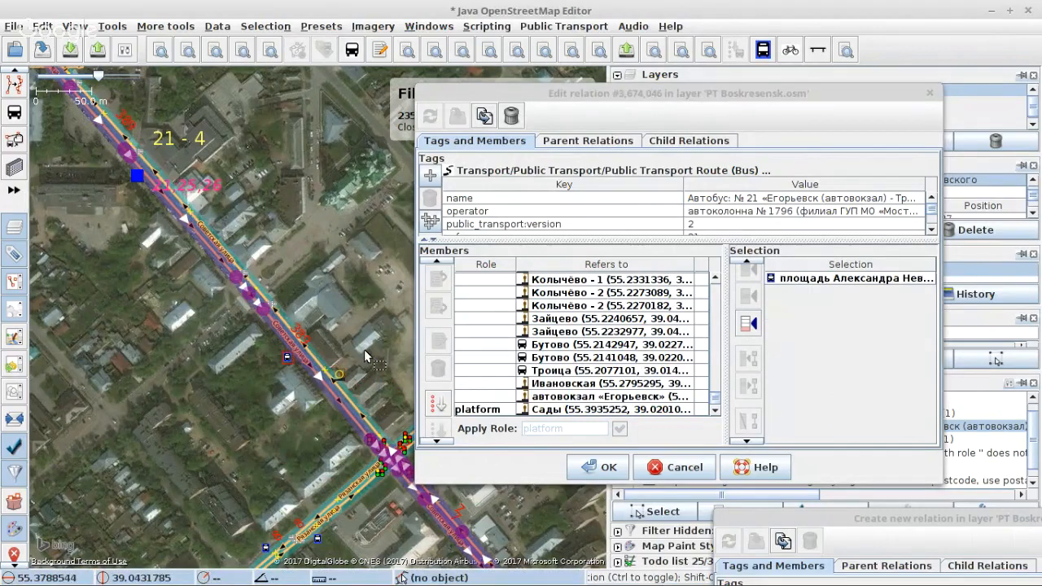
click(749, 323)
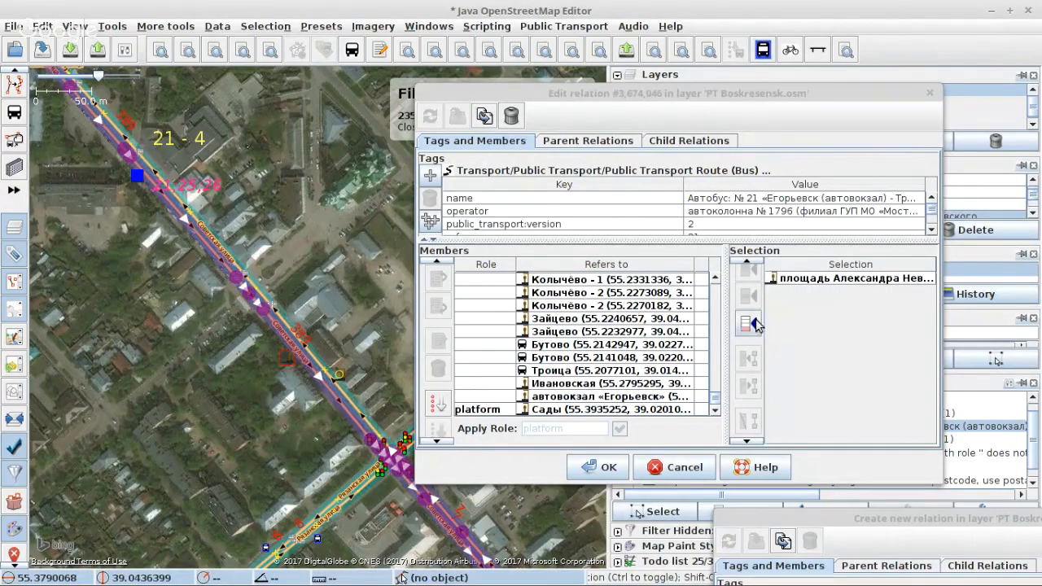
click(458, 118)
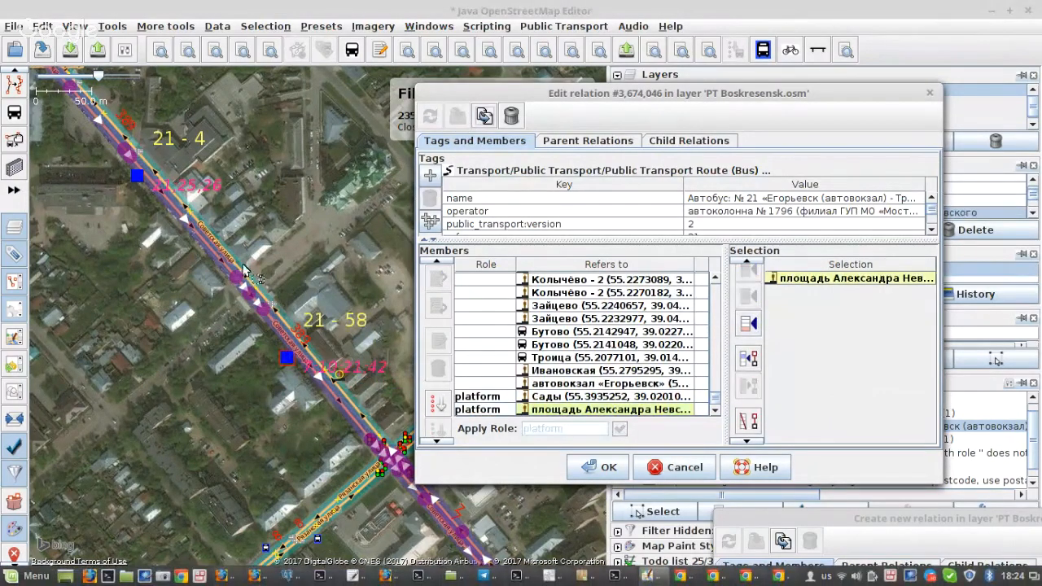
Select the opposite-direction ways Советская улица (21 nodes) and проспект Ленина (8 and 13 nodes) as one chain, remove them from the members, and apply the changes.
scroll(156, 278, down, 1)
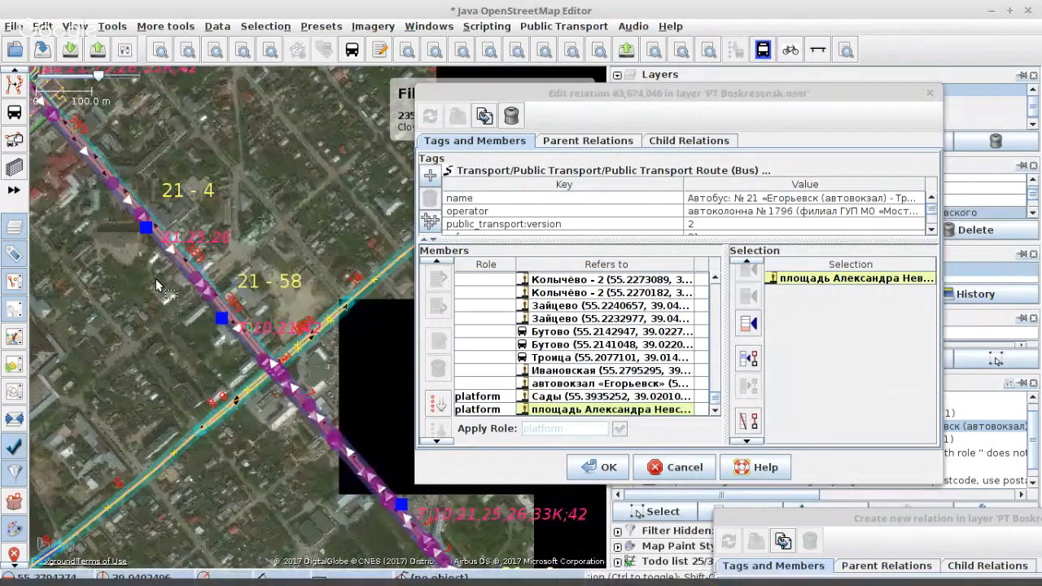
scroll(155, 278, up, 5)
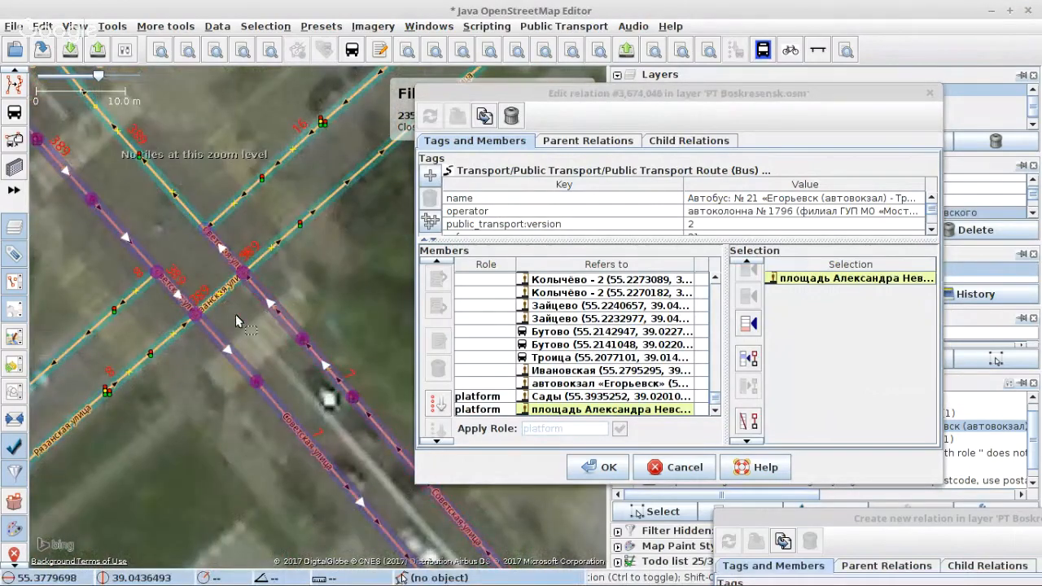
scroll(15, 205, up, 2)
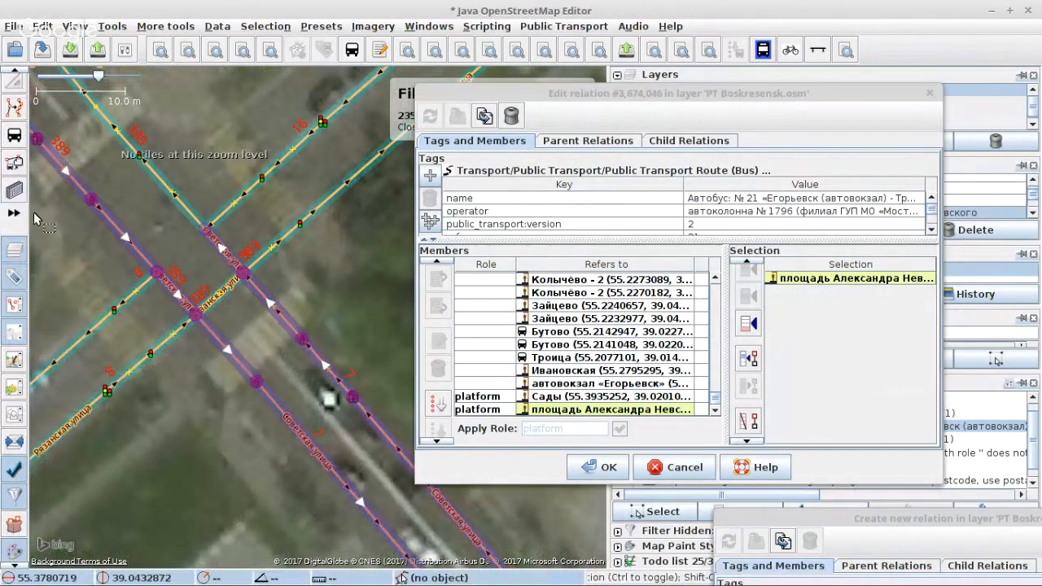
click(15, 163)
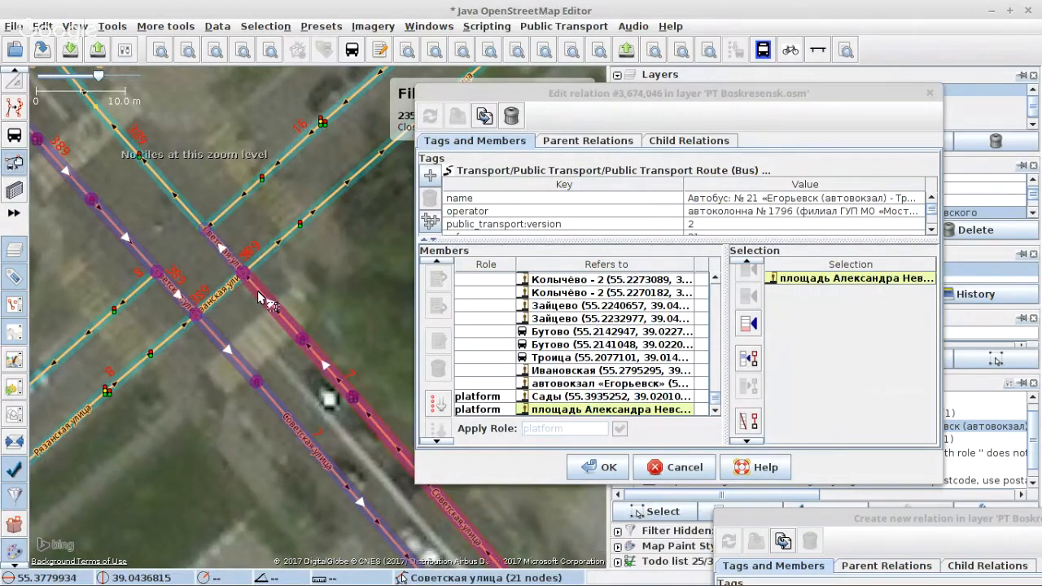
click(259, 298)
scroll(258, 295, down, 5)
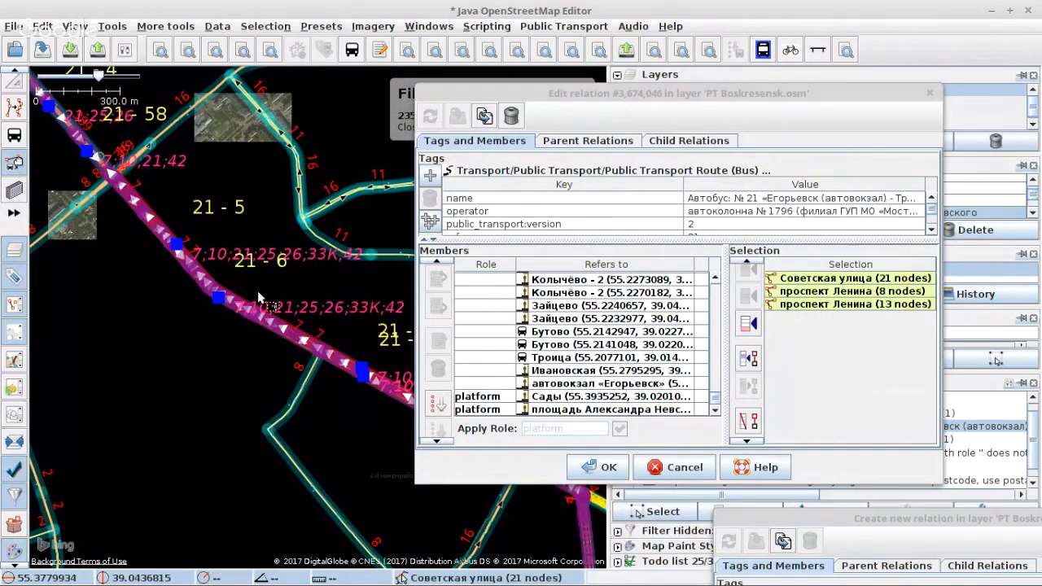
scroll(149, 394, up, 3)
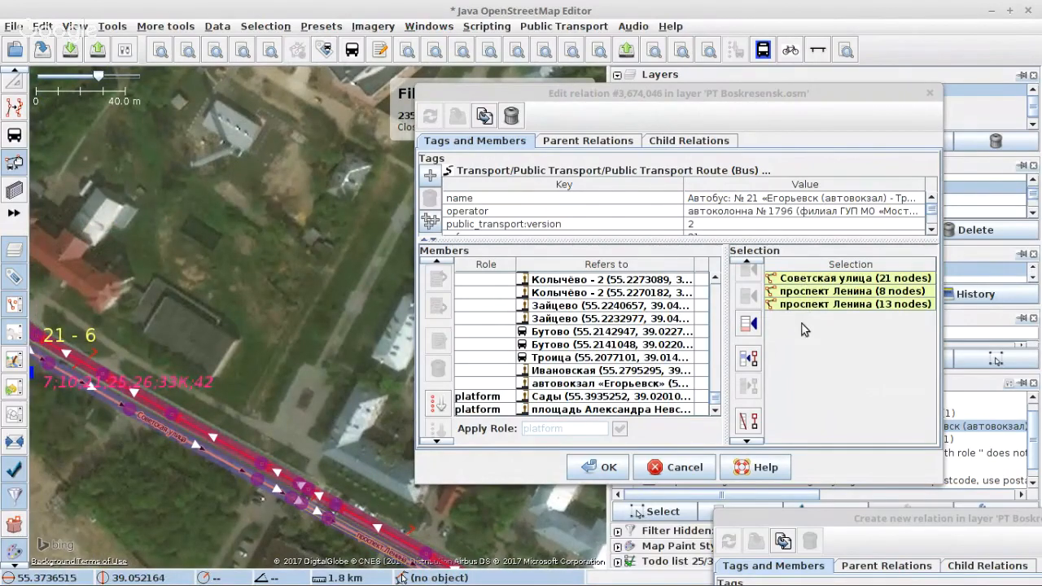
scroll(121, 366, down, 2)
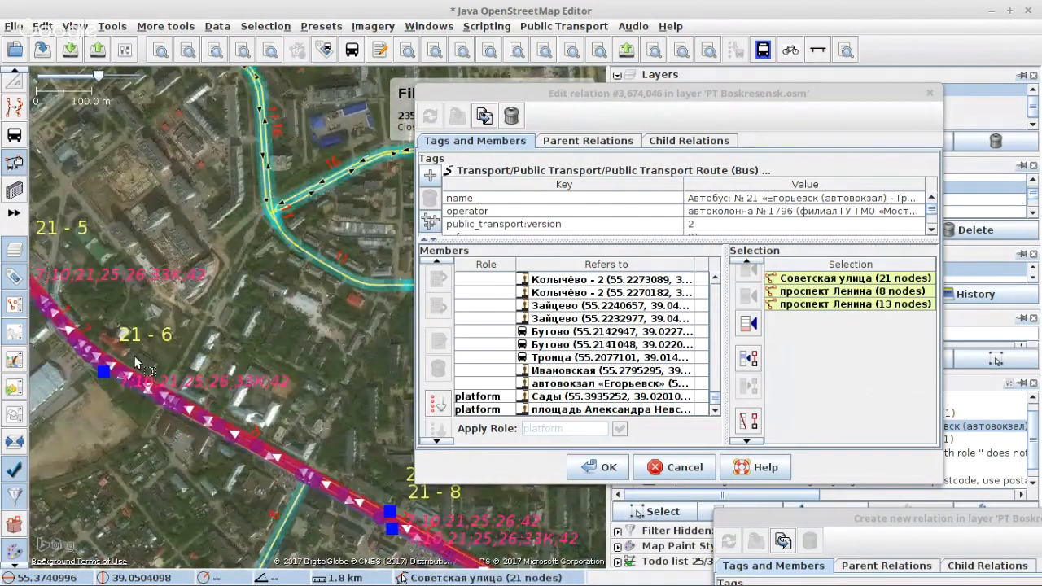
drag(134, 358, 328, 433)
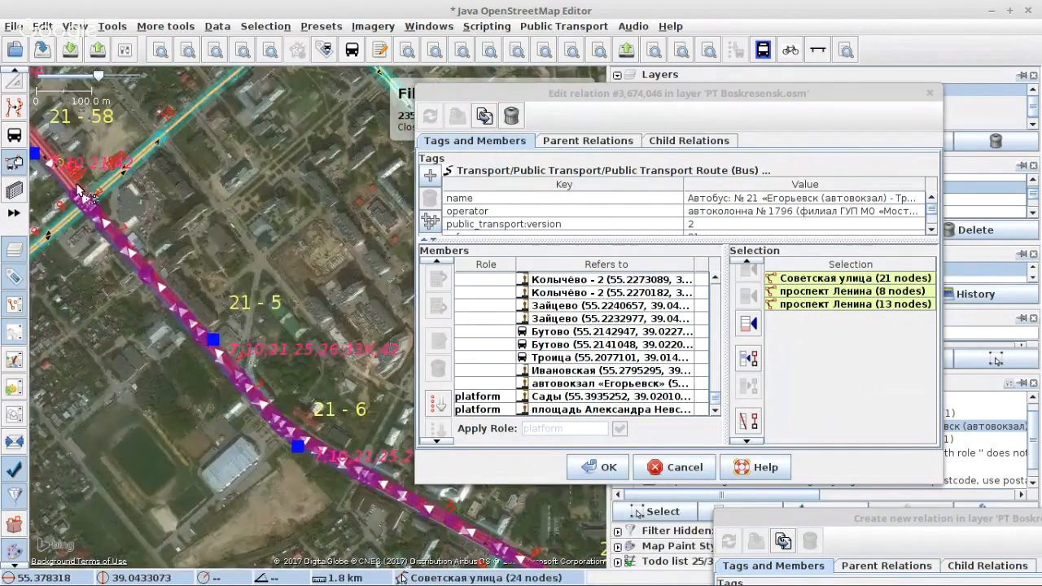
scroll(198, 317, up, 5)
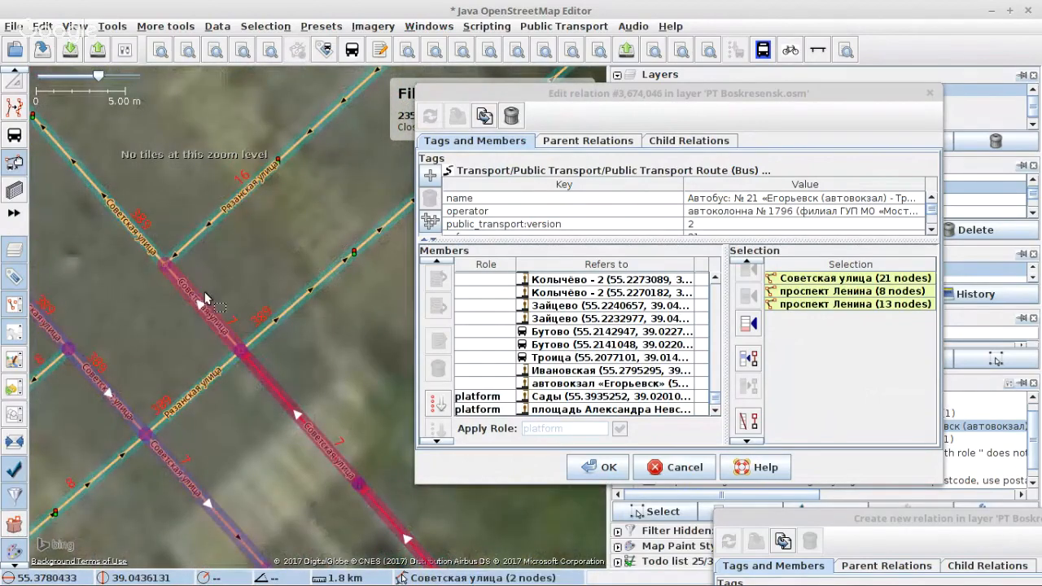
click(307, 351)
click(272, 381)
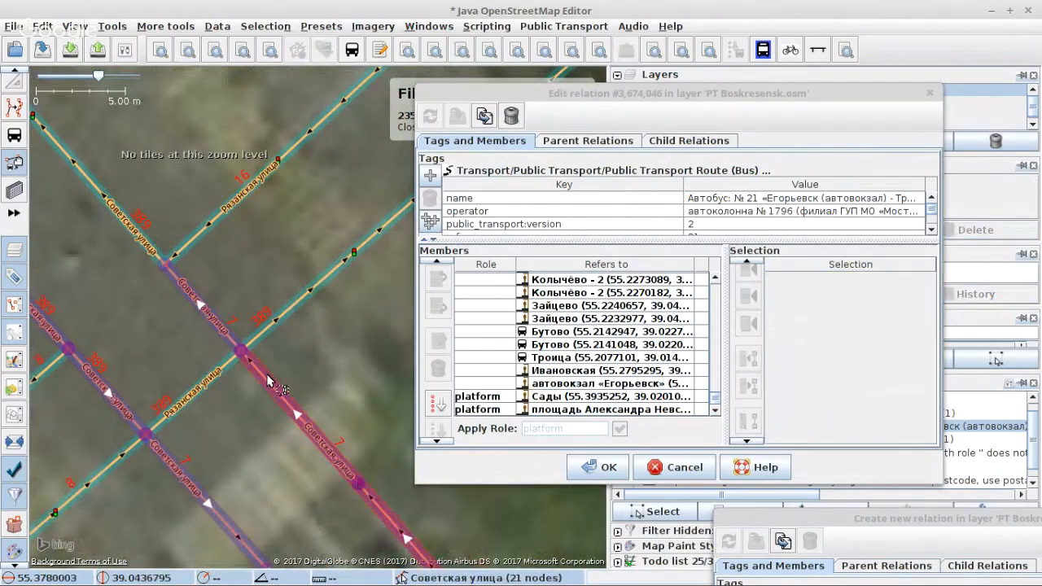
click(268, 376)
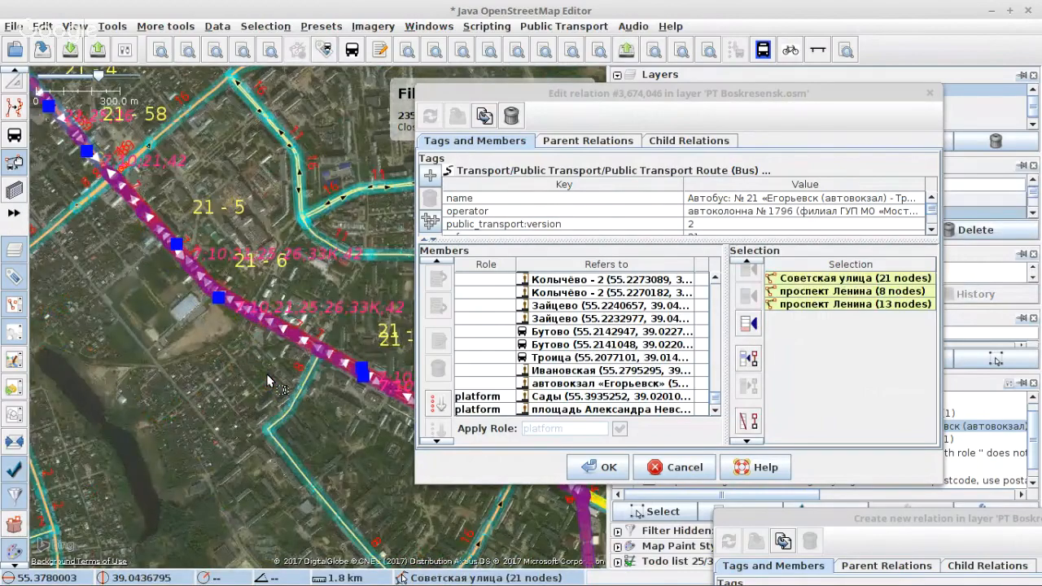
scroll(192, 239, down, 3)
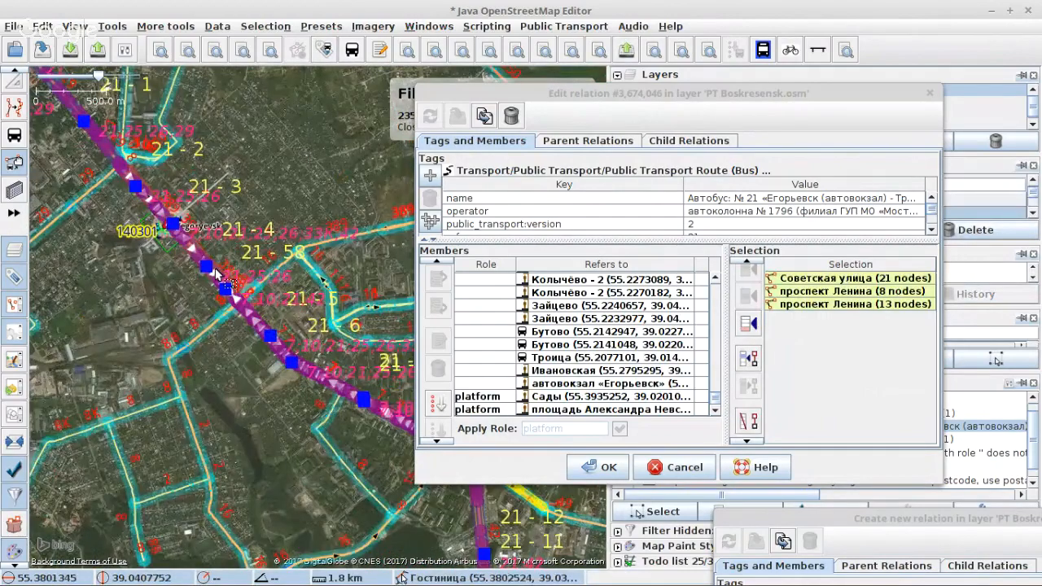
scroll(130, 391, up, 10)
scroll(130, 390, up, 2)
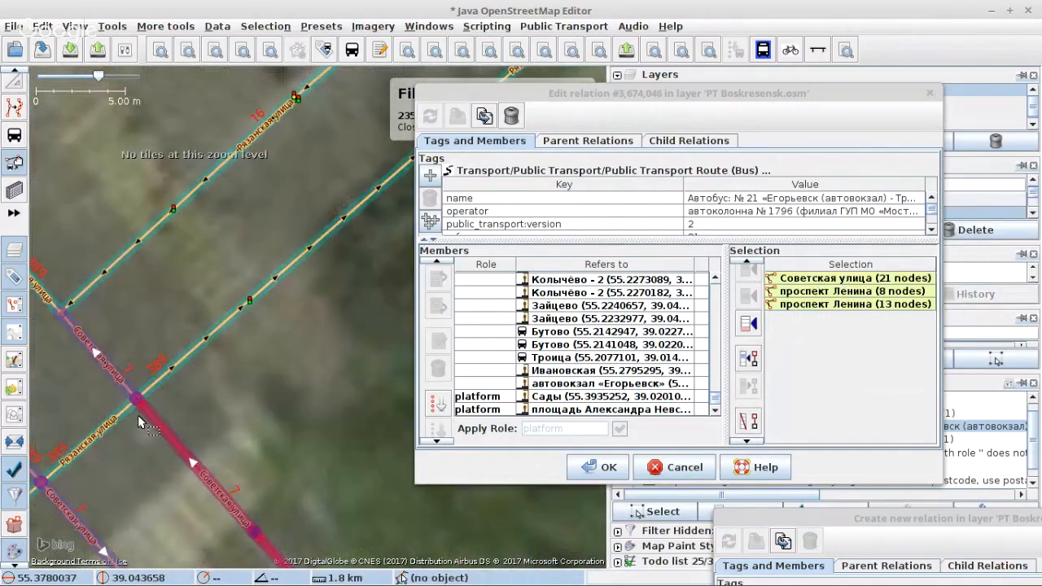
click(745, 418)
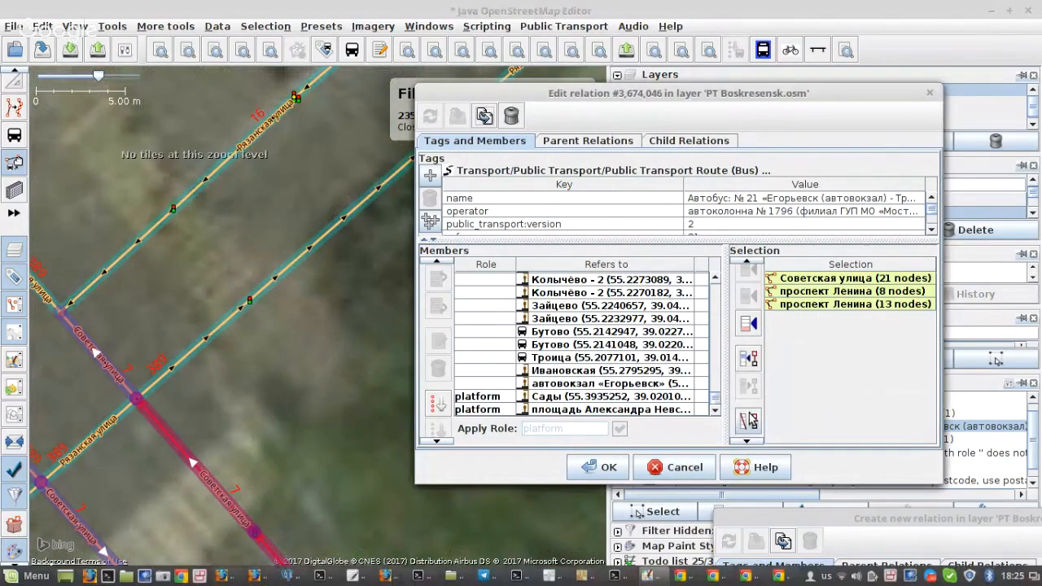
click(462, 115)
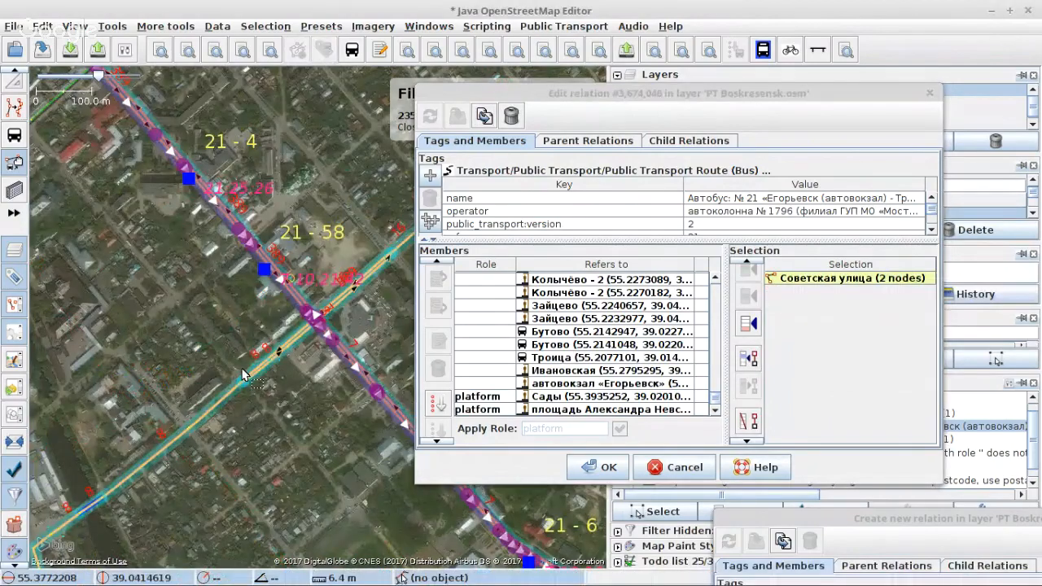
Remove the two-node Советская улица way at the Рязанская улица crossing from the relation's members and apply the changes.
scroll(302, 316, up, 3)
drag(304, 316, 361, 325)
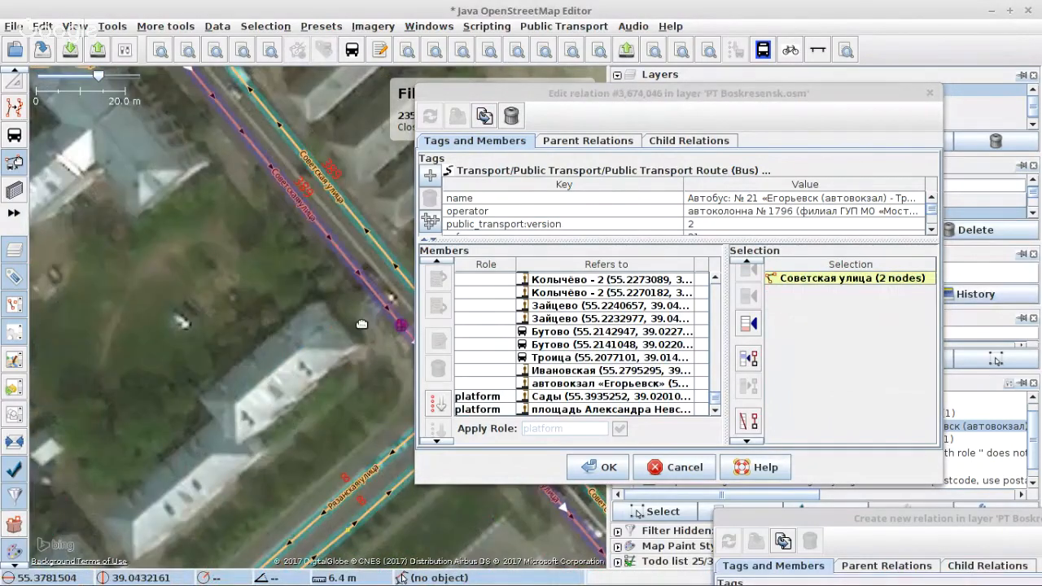
scroll(361, 324, up, 3)
click(748, 422)
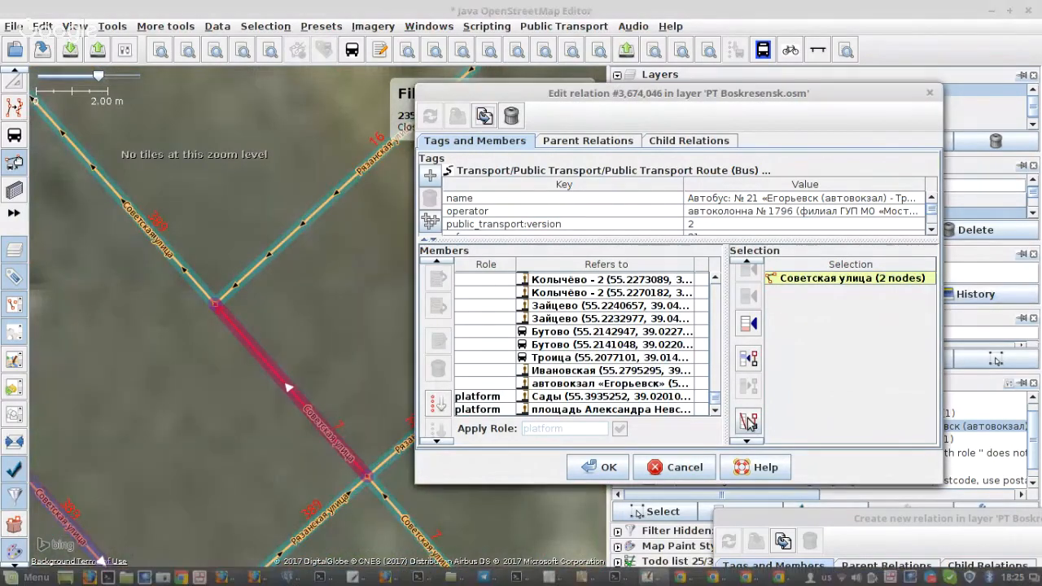
click(458, 116)
Select the Дворец культуры, Микрорайон 1 and Микрорайон 2 stops northeast of the road and remove them from the relation's members.
scroll(143, 215, down, 3)
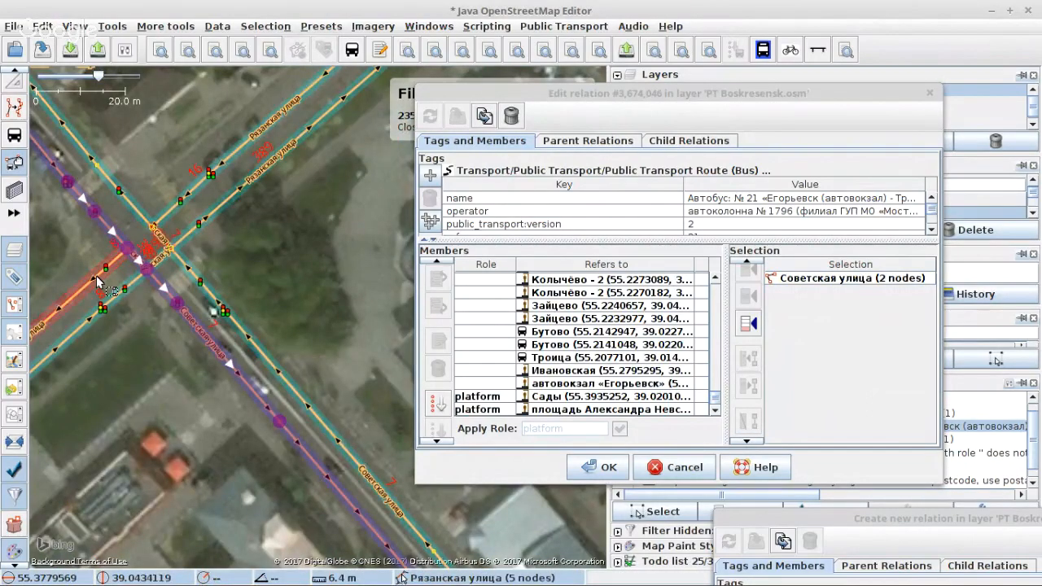
scroll(96, 281, down, 1)
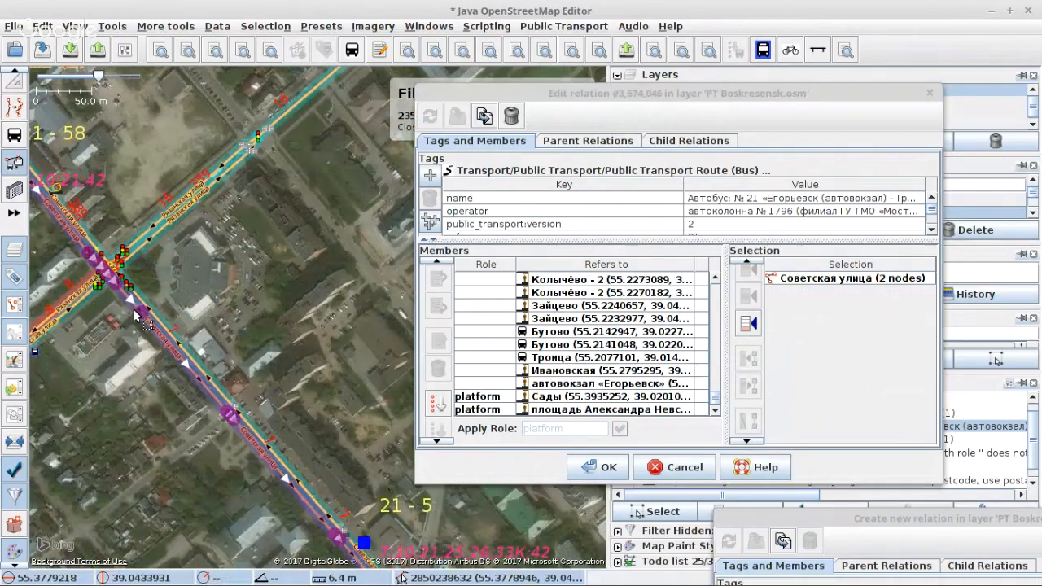
drag(358, 513, 4, 155)
scroll(108, 214, down, 1)
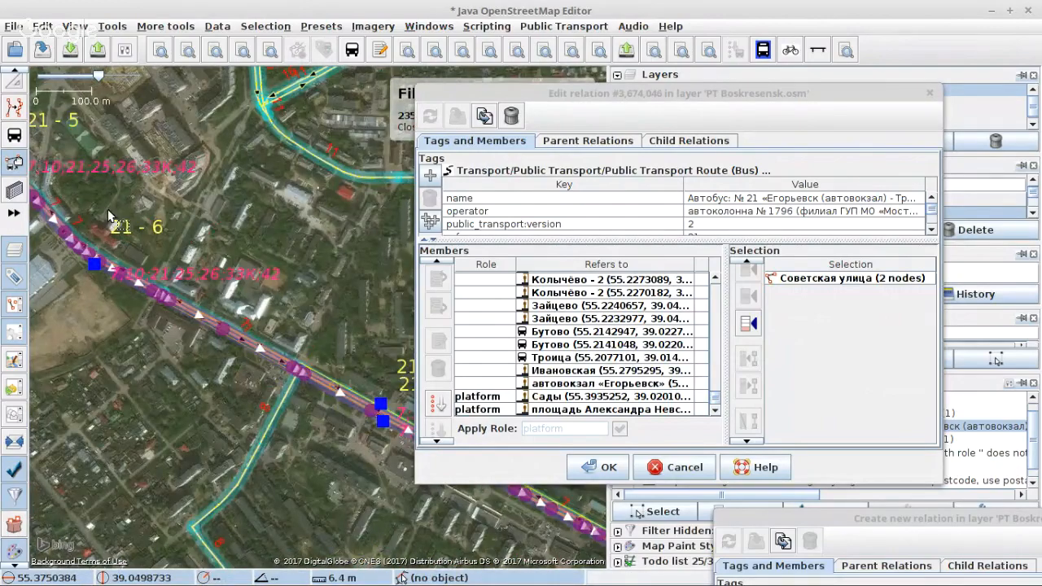
drag(109, 214, 236, 301)
scroll(234, 301, up, 1)
key(s)
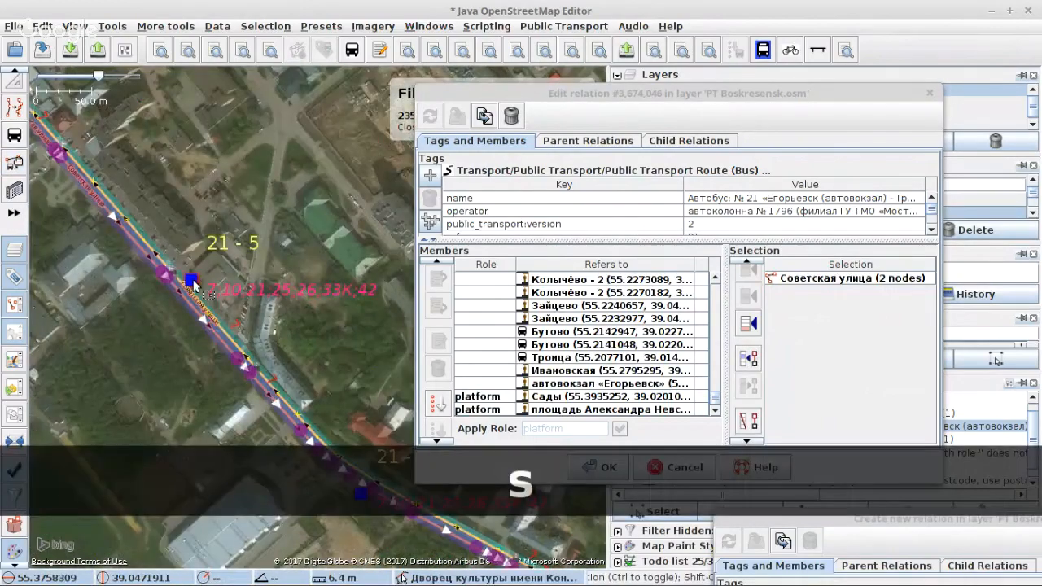
click(193, 282)
scroll(197, 286, down, 3)
drag(296, 315, 47, 82)
scroll(159, 189, up, 3)
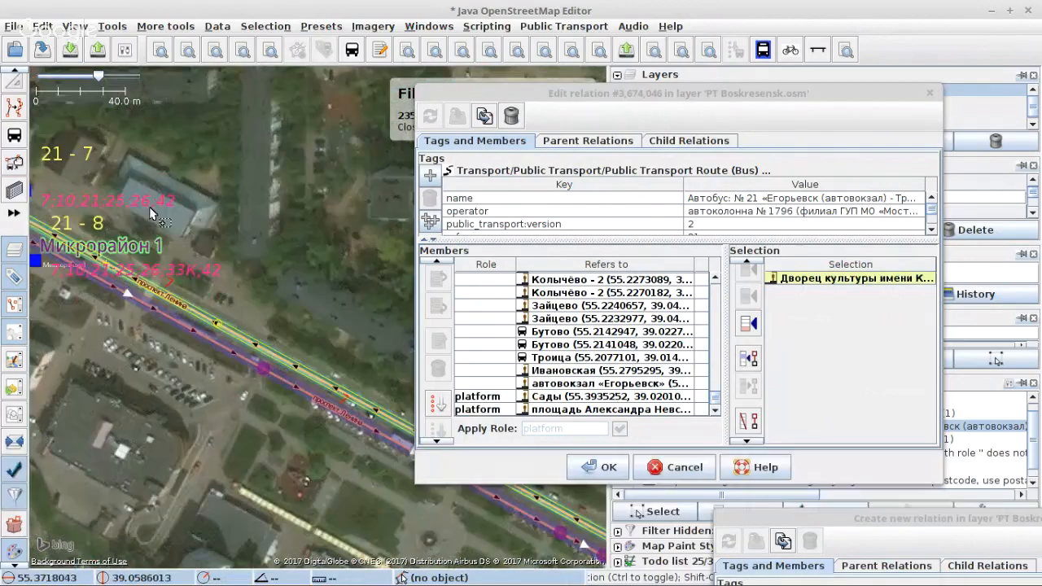
drag(124, 188, 260, 241)
shift+click(171, 247)
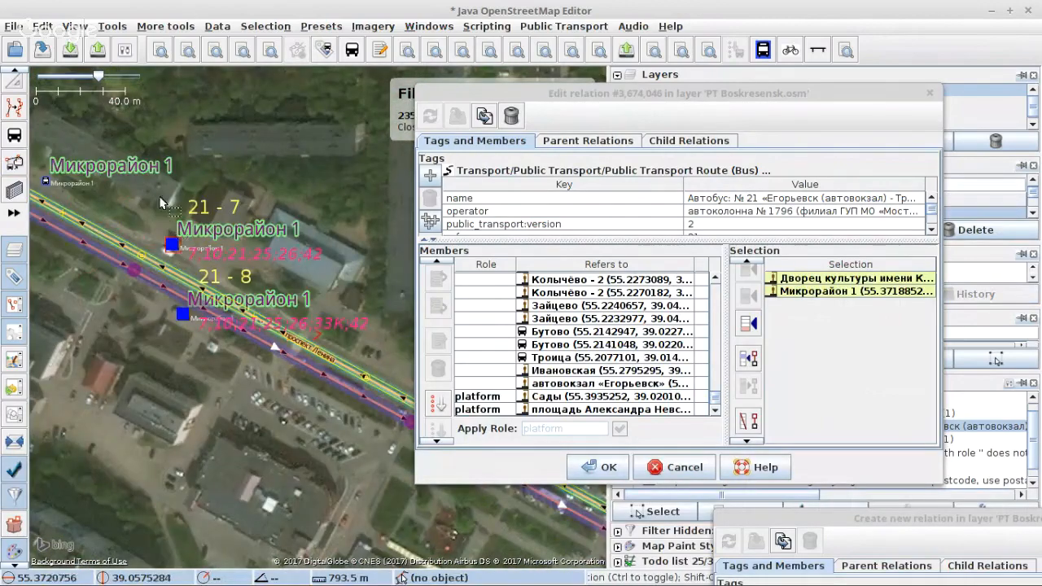
scroll(170, 220, down, 1)
scroll(171, 222, down, 3)
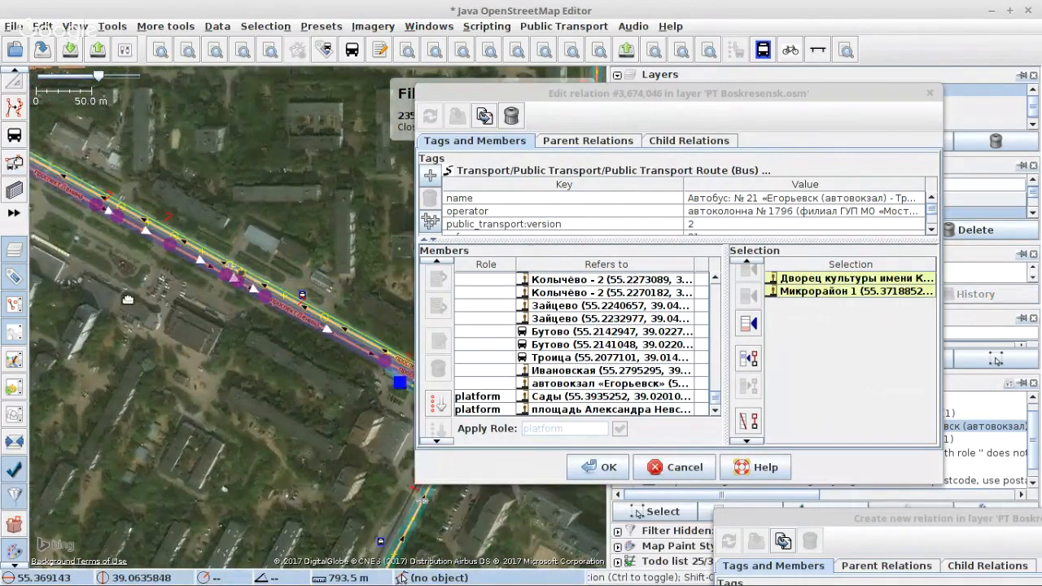
scroll(237, 256, up, 3)
shift+click(237, 254)
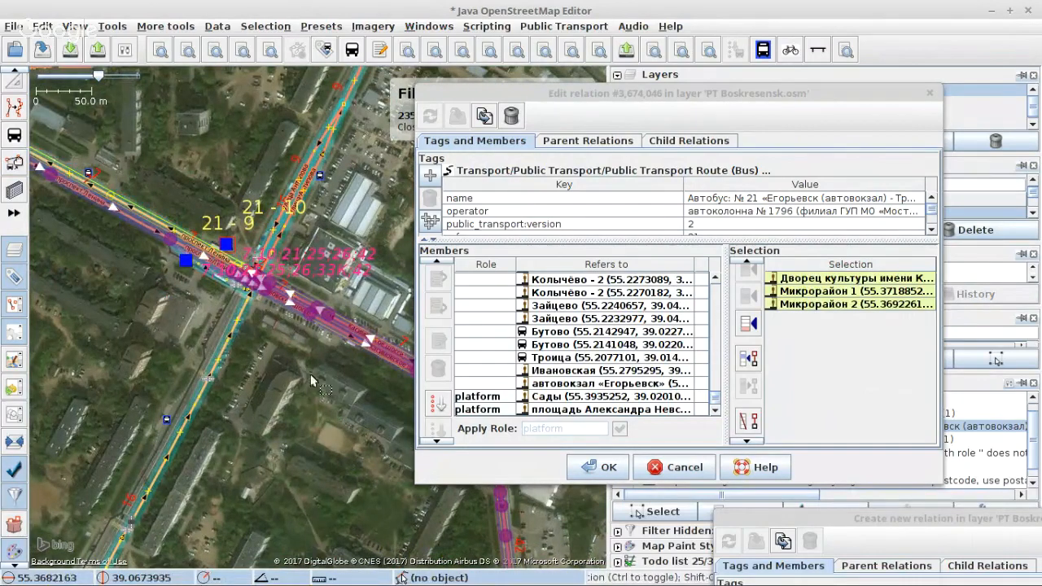
drag(310, 379, 237, 349)
scroll(194, 248, up, 1)
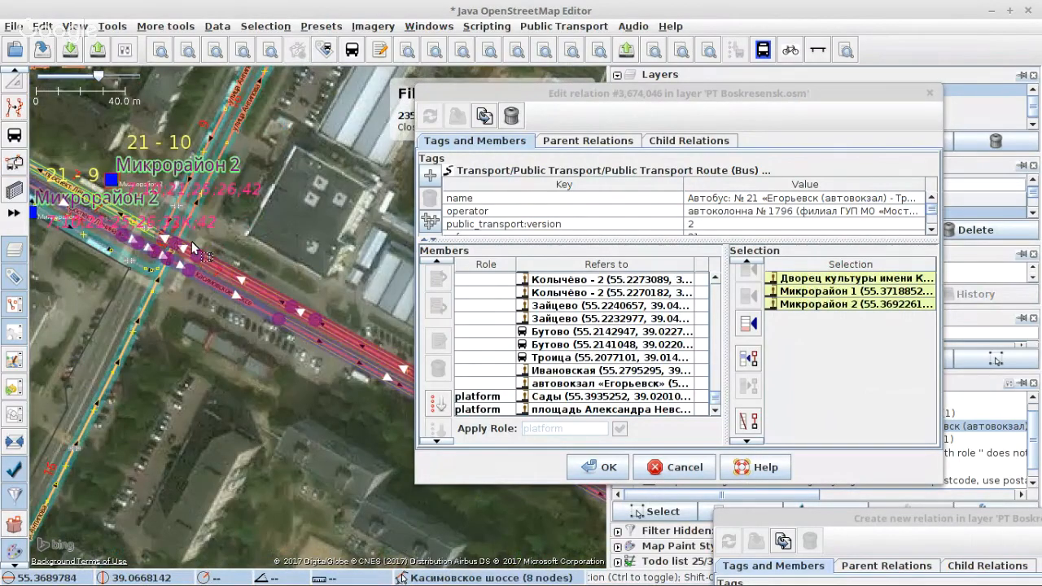
scroll(193, 245, up, 1)
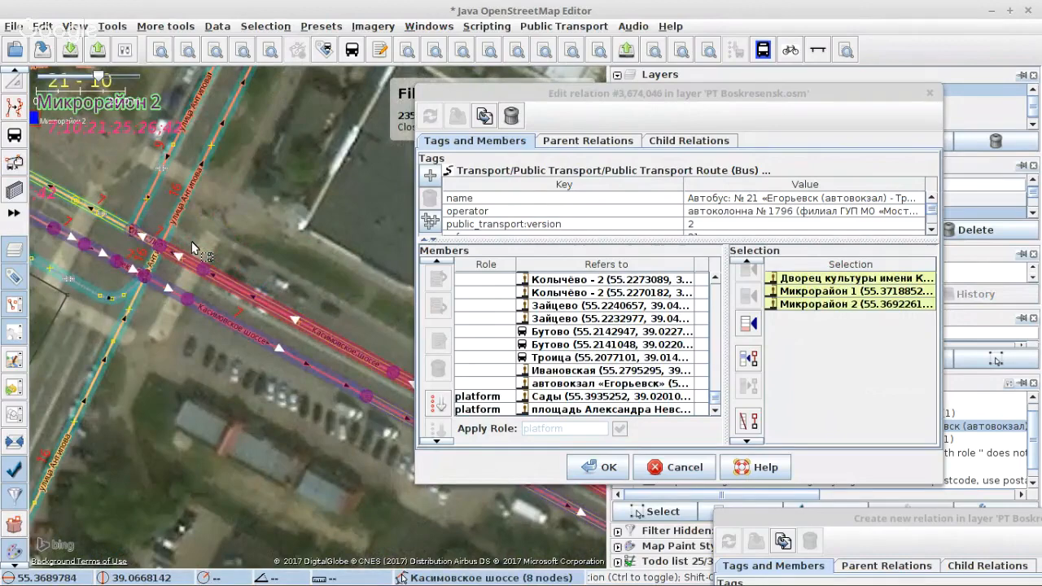
key(alt+Tab)
Select the opposite-direction Касимовское шоссе way (8 nodes) and remove it from the relation's members.
click(11, 162)
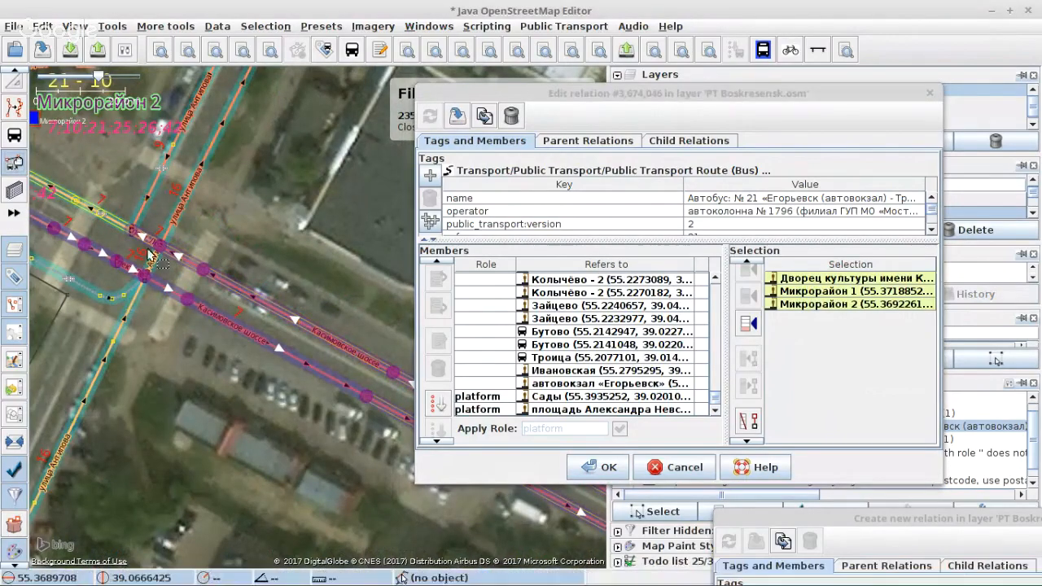
click(182, 262)
scroll(182, 262, down, 2)
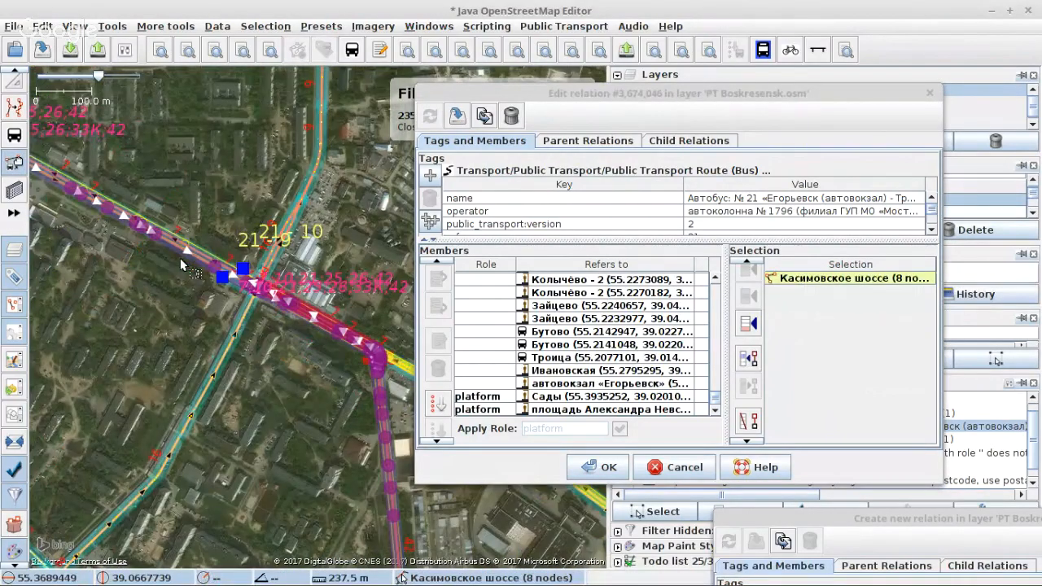
click(749, 421)
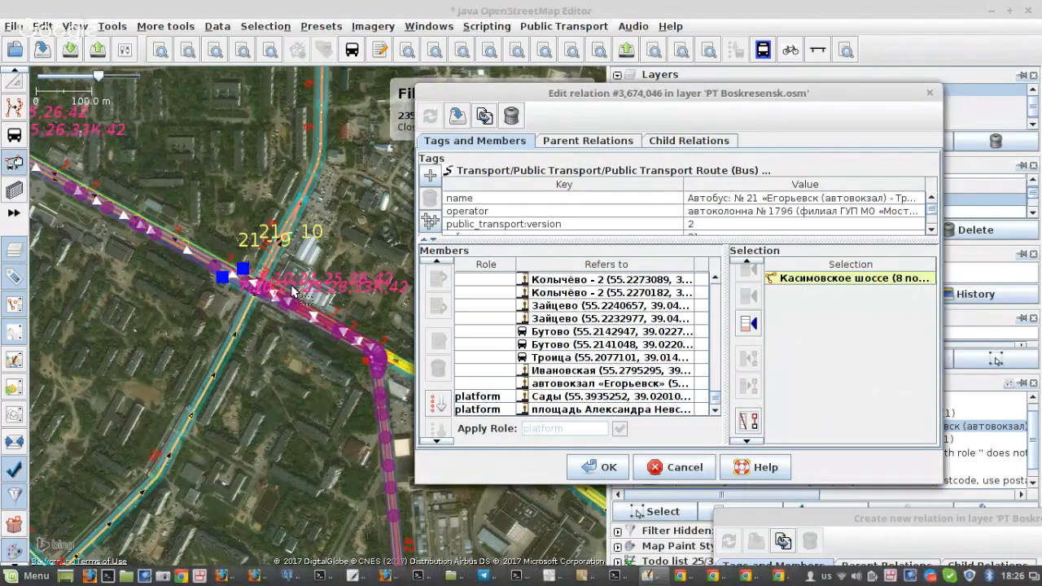
Remove the two-node opposite-direction проспект Ленина way at the улица Антипова crossing from the members and apply the changes.
scroll(255, 277, up, 5)
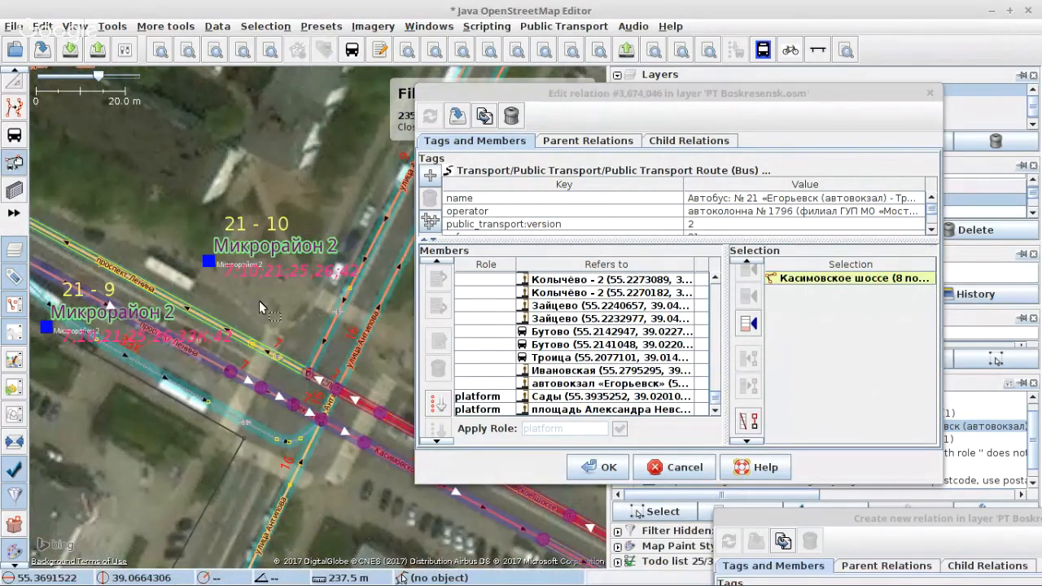
scroll(329, 377, up, 4)
key(s)
click(316, 394)
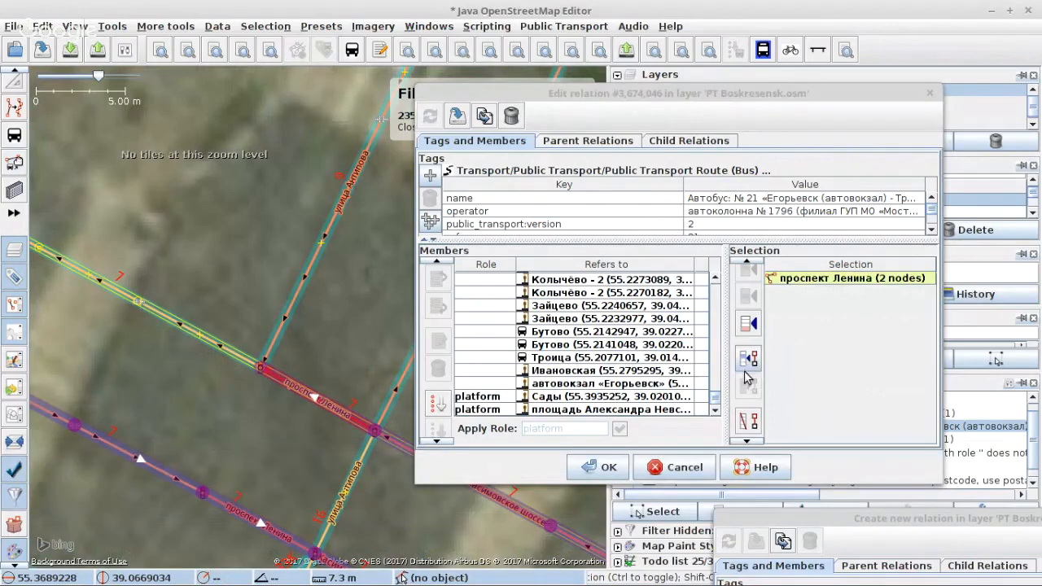
scroll(172, 334, down, 2)
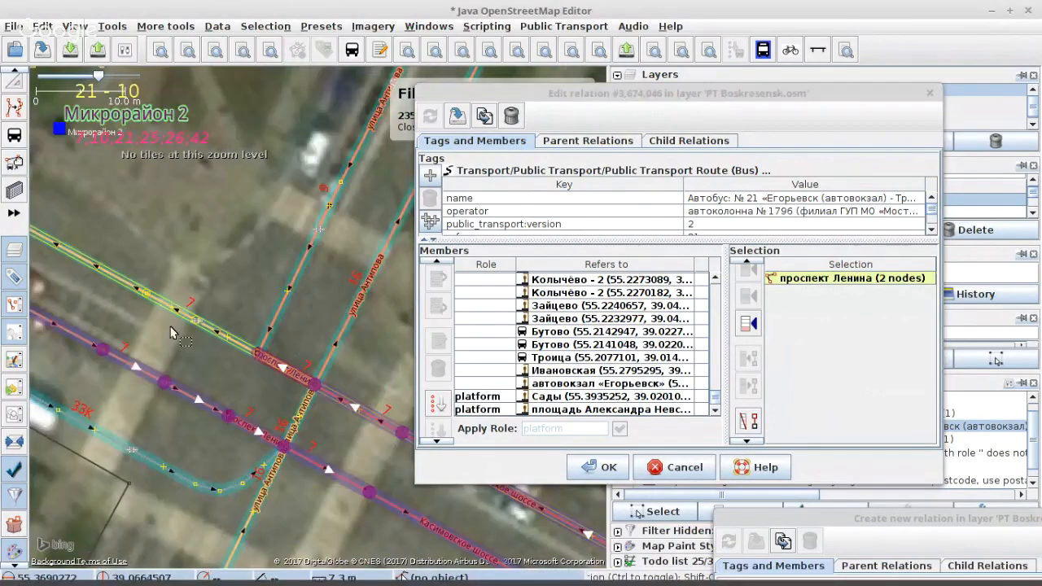
scroll(172, 334, down, 2)
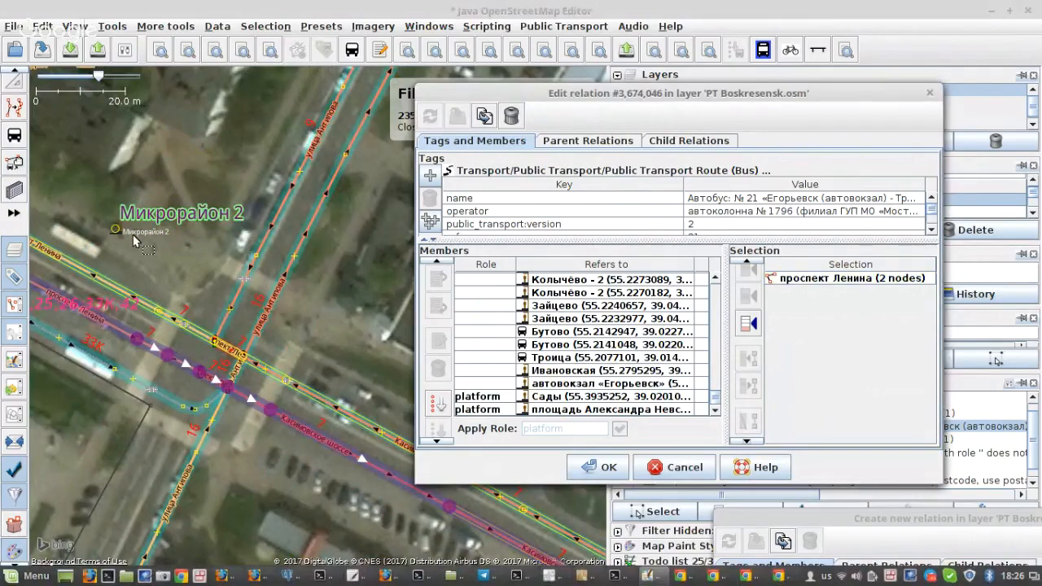
Remove the opposite-direction Коломенское шоссе link (9 nodes) at the Касимовское шоссе junction from the members and apply the changes.
scroll(136, 240, down, 4)
scroll(396, 399, up, 6)
drag(387, 386, 326, 232)
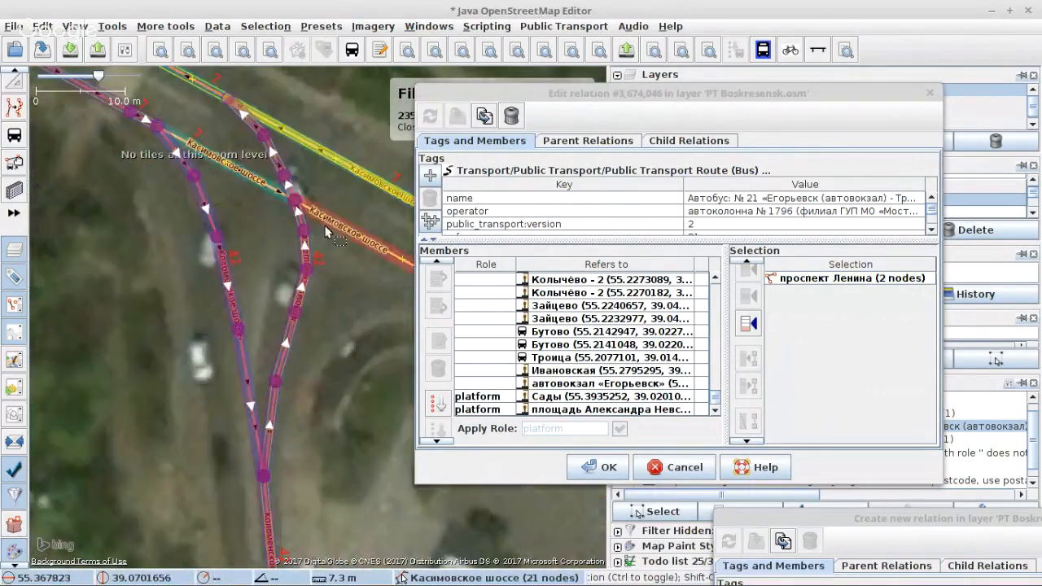
scroll(301, 190, up, 4)
click(259, 234)
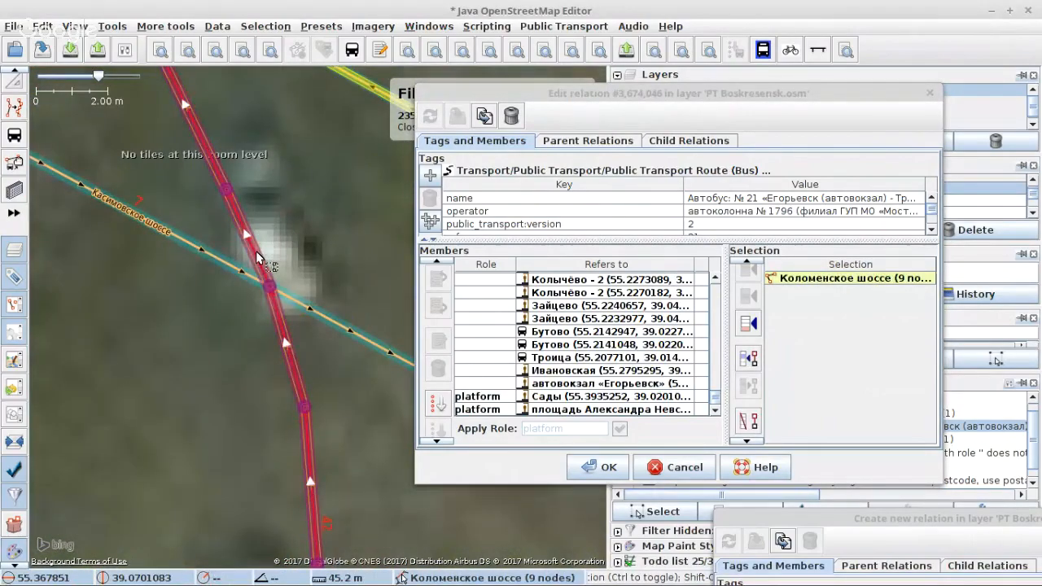
scroll(258, 248, down, 4)
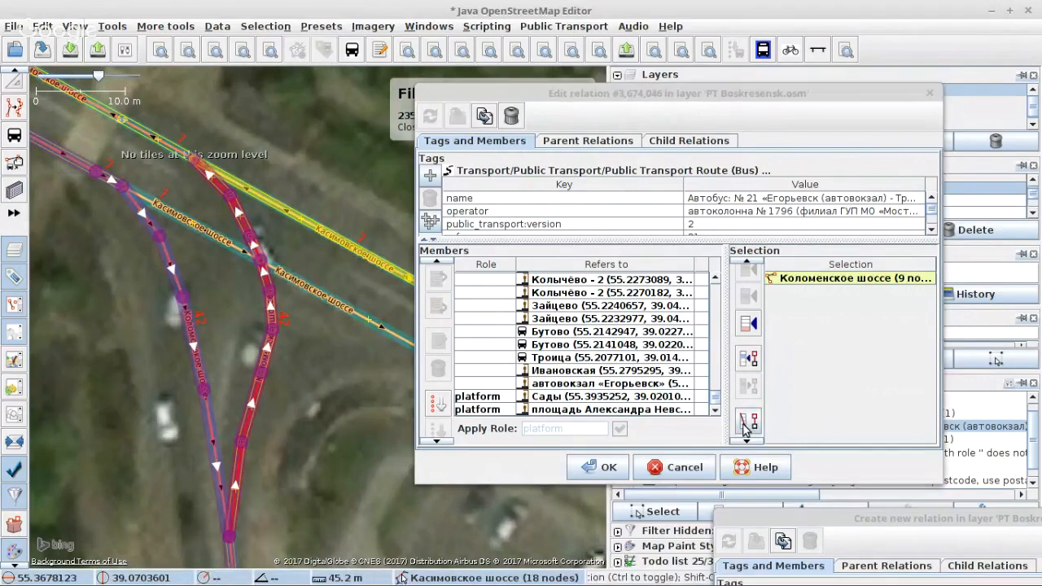
scroll(322, 182, down, 2)
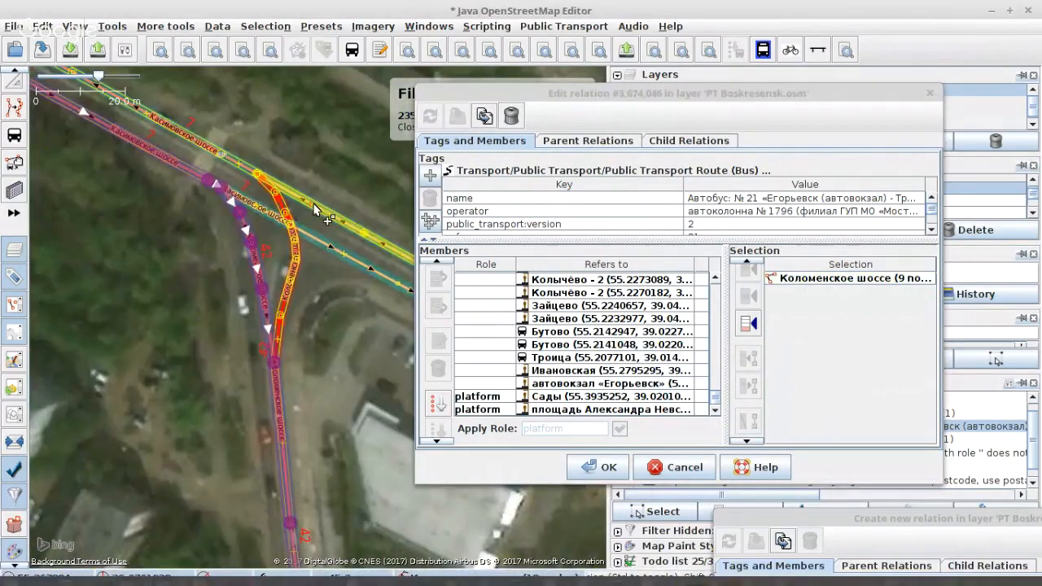
Select the Мясокомбинат, Леспромхоз and Захарово stops on the east side of the road together.
scroll(315, 210, down, 4)
drag(302, 391, 311, 232)
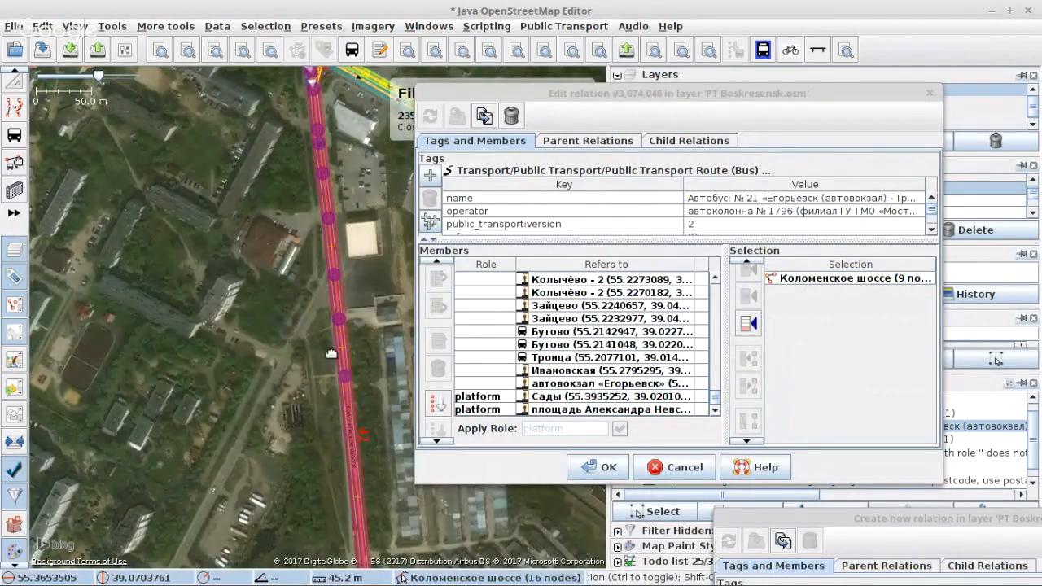
drag(332, 355, 193, 151)
drag(285, 429, 260, 176)
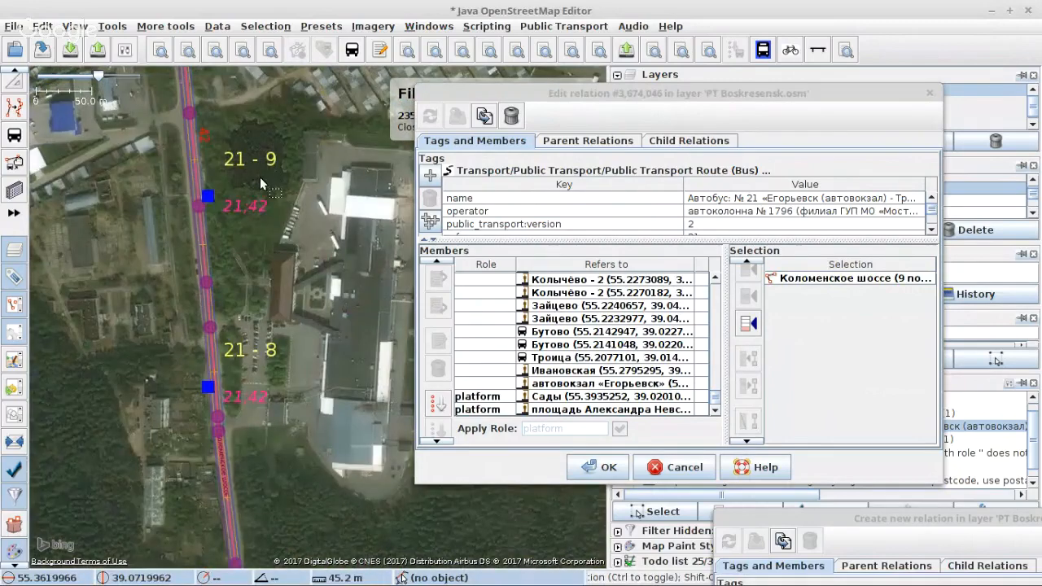
click(207, 196)
drag(298, 352, 236, 13)
drag(334, 447, 240, 250)
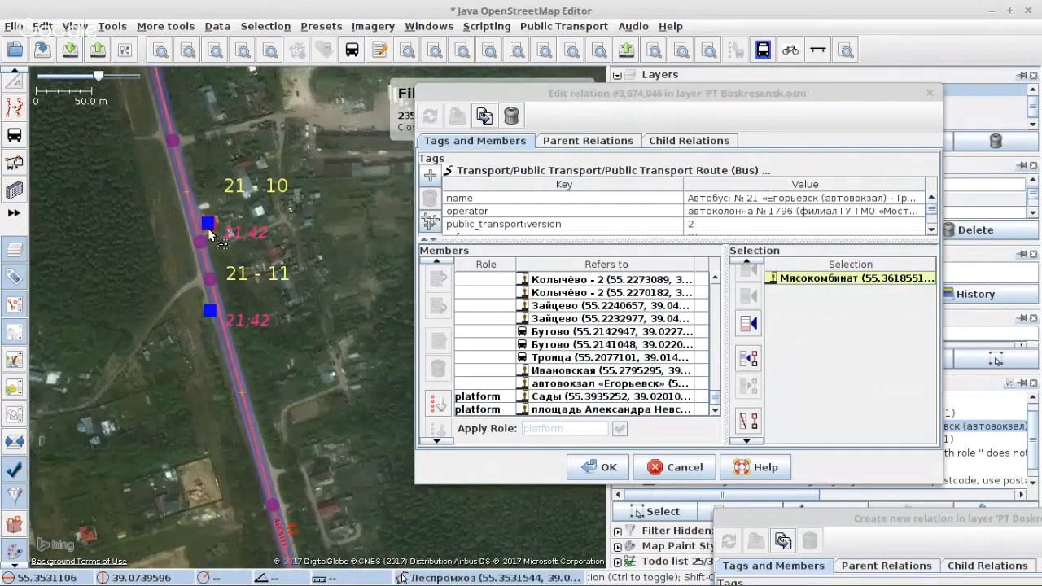
shift+click(207, 228)
drag(305, 416, 228, 7)
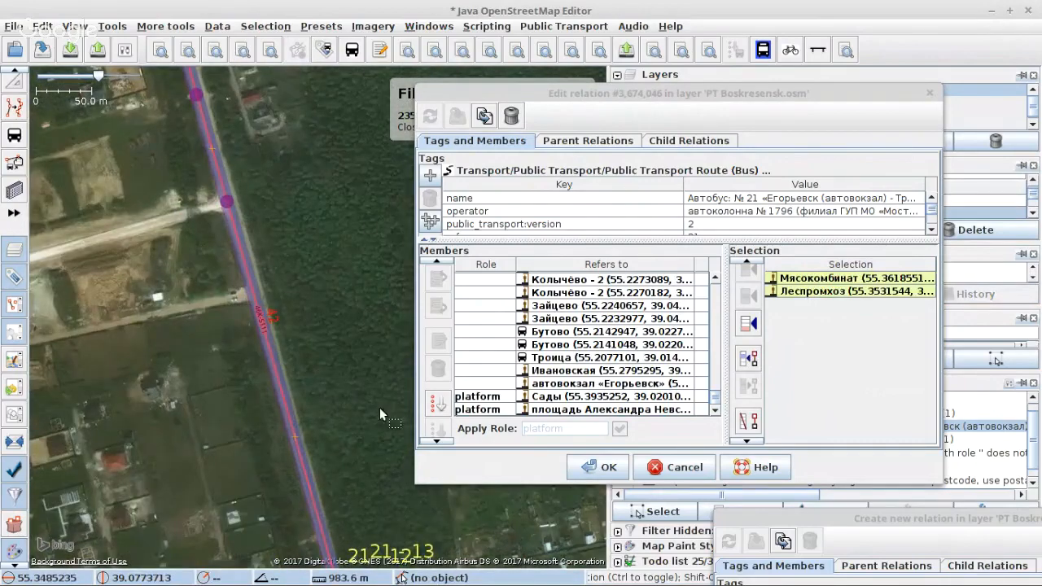
drag(380, 407, 262, 8)
shift+click(238, 192)
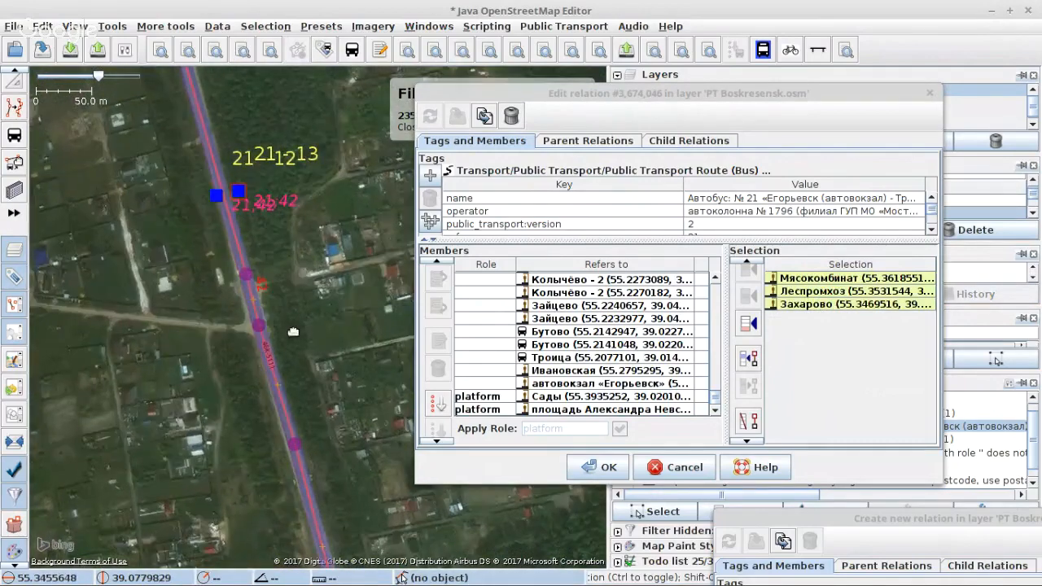
Add the east-side Захарово (сады) and Захарово - 1 stops to the selection.
drag(293, 332, 207, 8)
drag(262, 382, 231, 25)
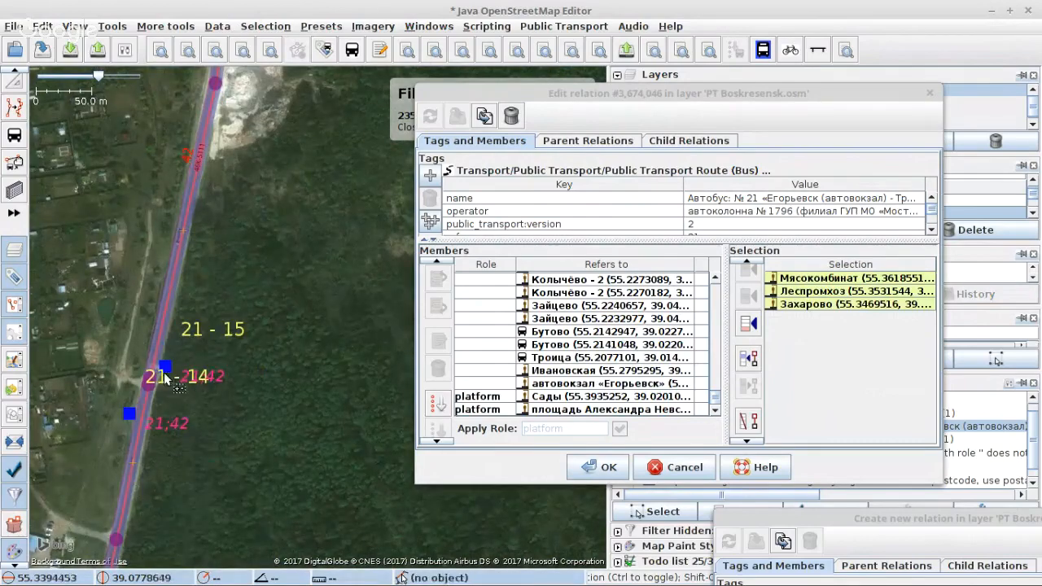
shift+click(164, 372)
drag(187, 545, 274, 282)
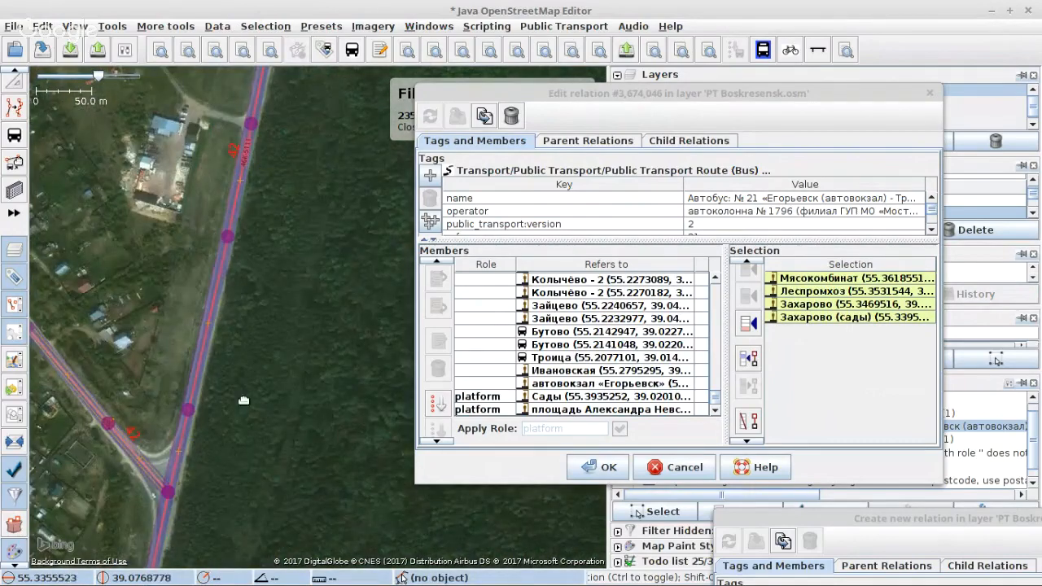
scroll(356, 172, down, 7)
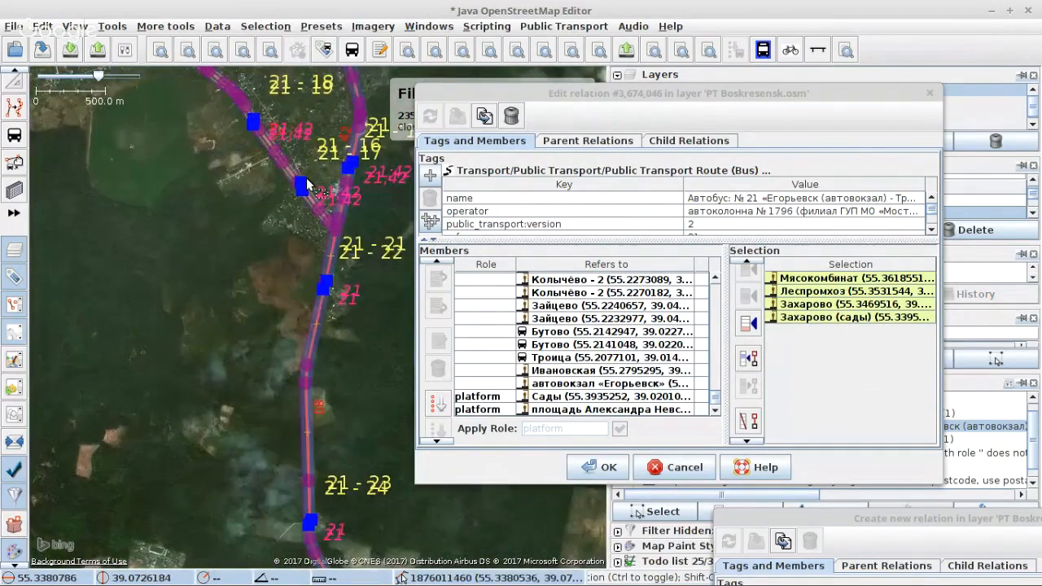
scroll(307, 179, up, 4)
scroll(266, 227, down, 4)
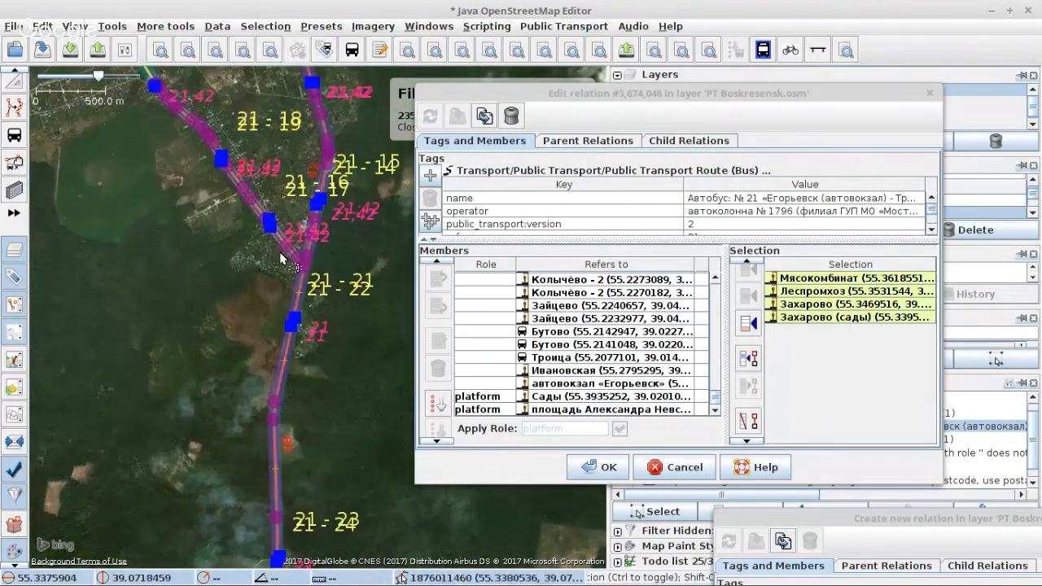
scroll(303, 326, up, 7)
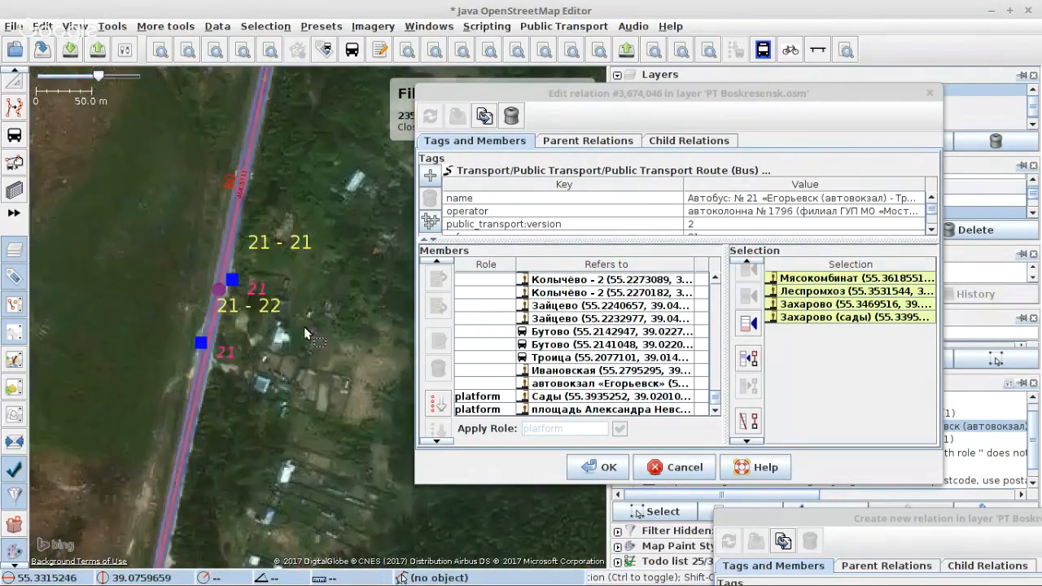
shift+click(233, 279)
Add the Будка and Коттеджи stops on the east side of the road to the selection.
drag(241, 397, 233, 165)
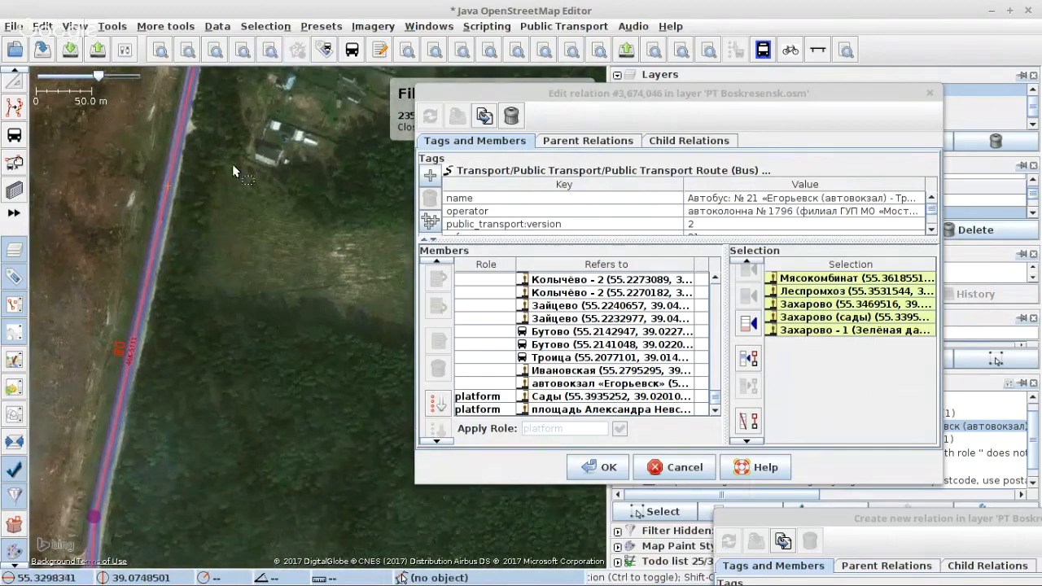
scroll(232, 163, down, 5)
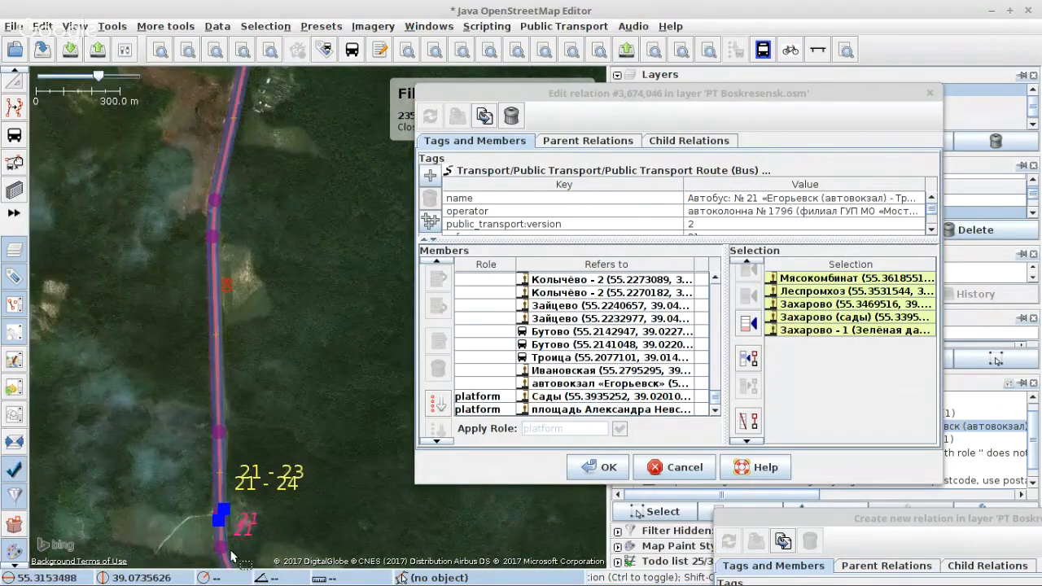
scroll(226, 538, up, 5)
shift+click(230, 421)
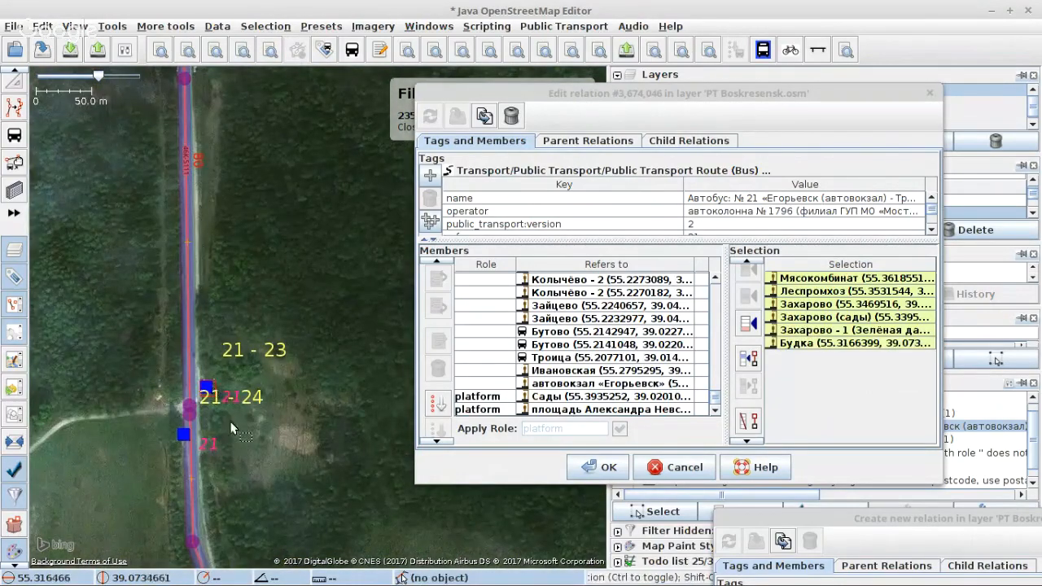
drag(232, 422, 226, 29)
drag(343, 376, 3, 3)
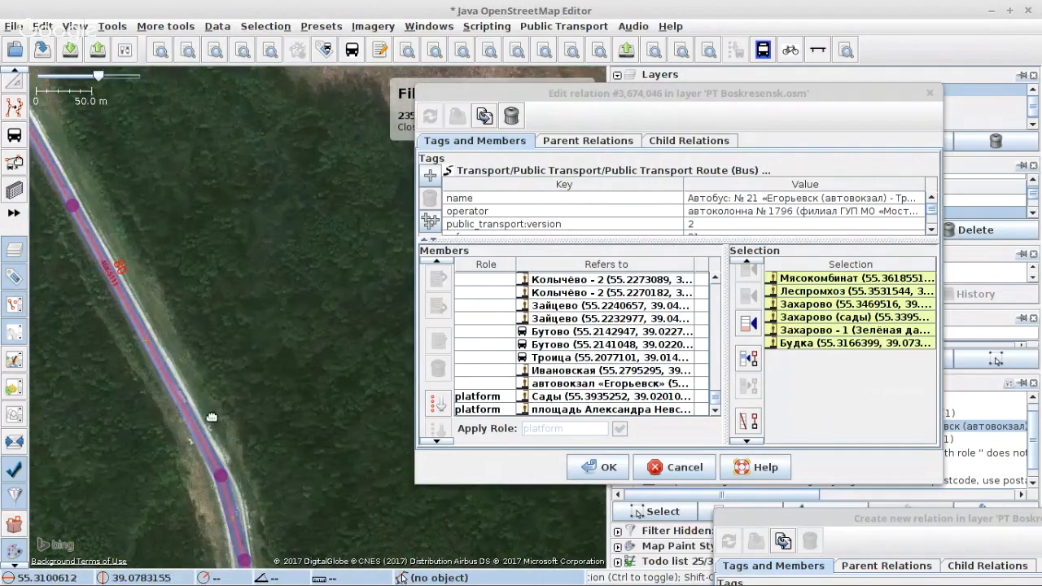
drag(212, 417, 199, 175)
drag(266, 407, 0, 87)
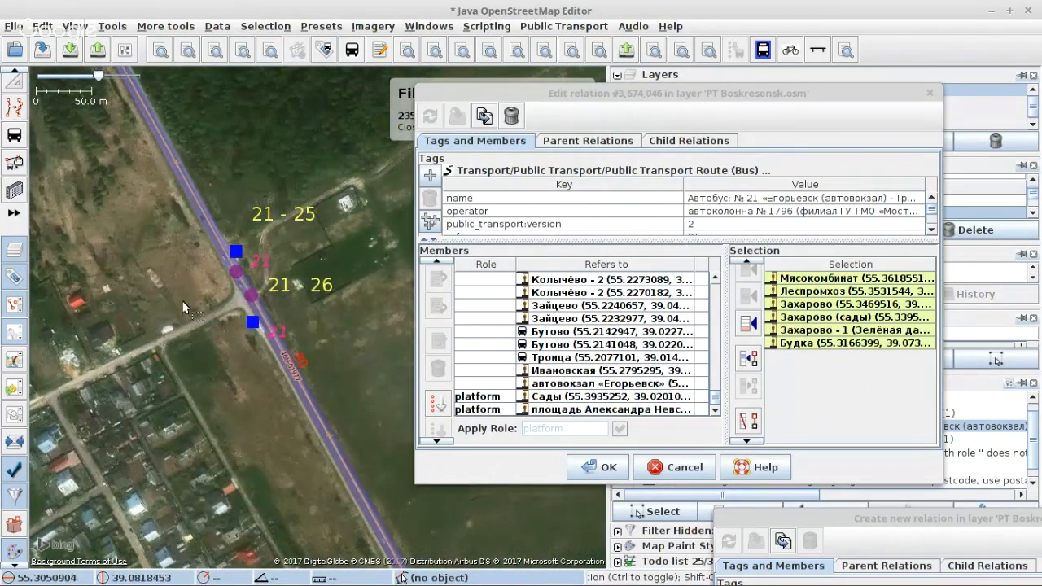
shift+click(235, 253)
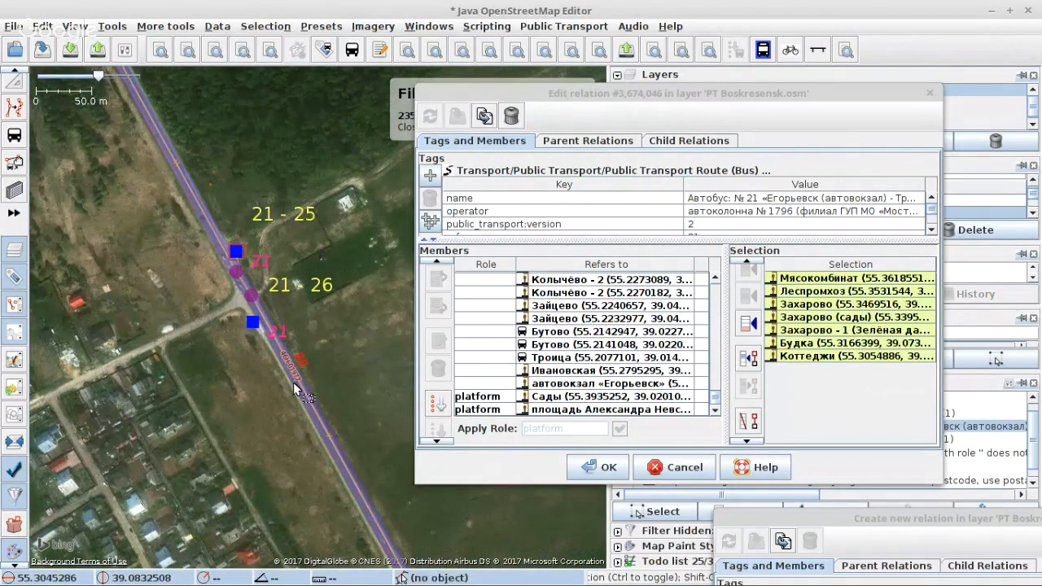
Add the east-side stops Михали - 1, Михали - 2 and Михали - 3 to the selection.
drag(300, 393, 171, 167)
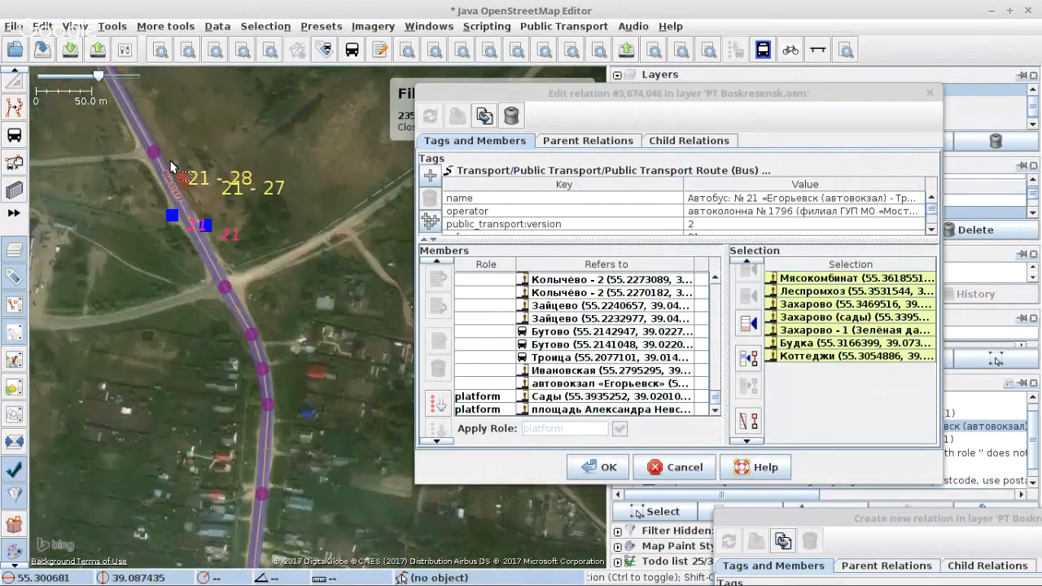
shift+click(206, 225)
drag(272, 261, 290, 276)
shift+click(232, 323)
drag(232, 323, 259, 272)
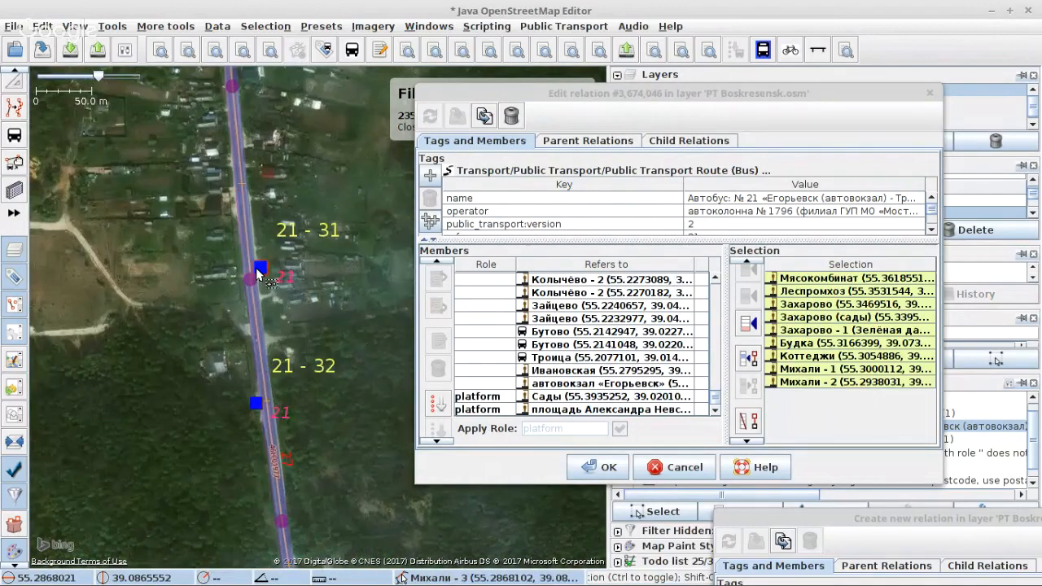
shift+click(259, 275)
Extend the selection with the east-side stops поворот на Ивановскую, Сергиевский and ОРЦ «Чайка».
drag(305, 372, 362, 307)
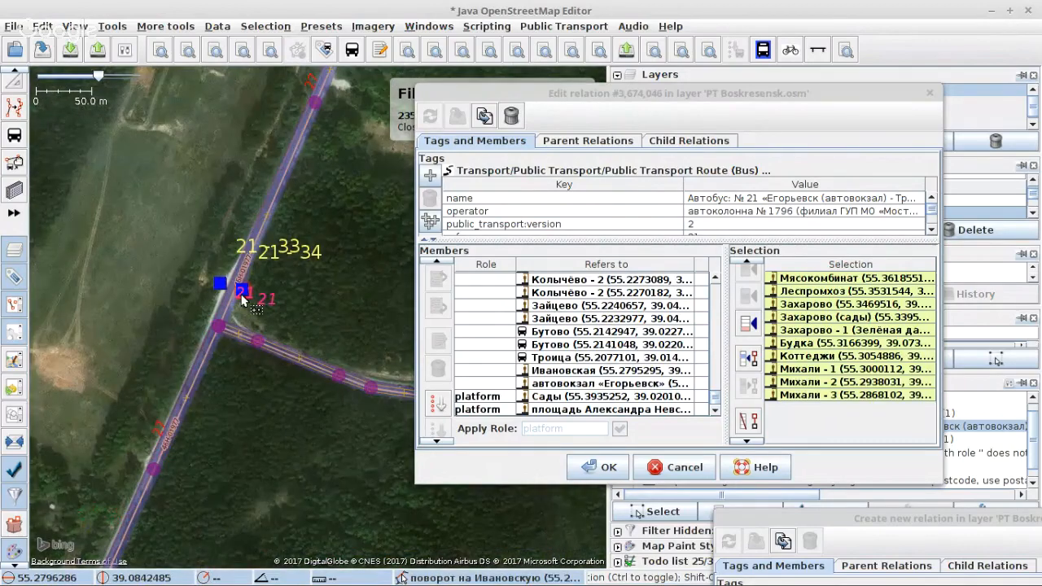
shift+click(242, 300)
drag(243, 300, 343, 192)
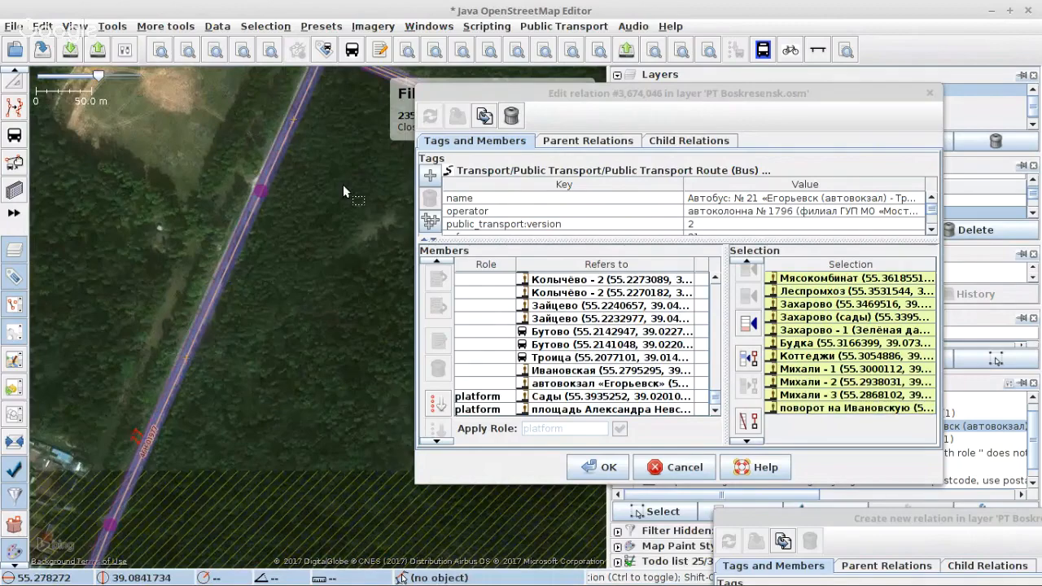
drag(120, 489, 196, 234)
scroll(121, 483, up, 1)
shift+click(120, 483)
drag(121, 483, 224, 358)
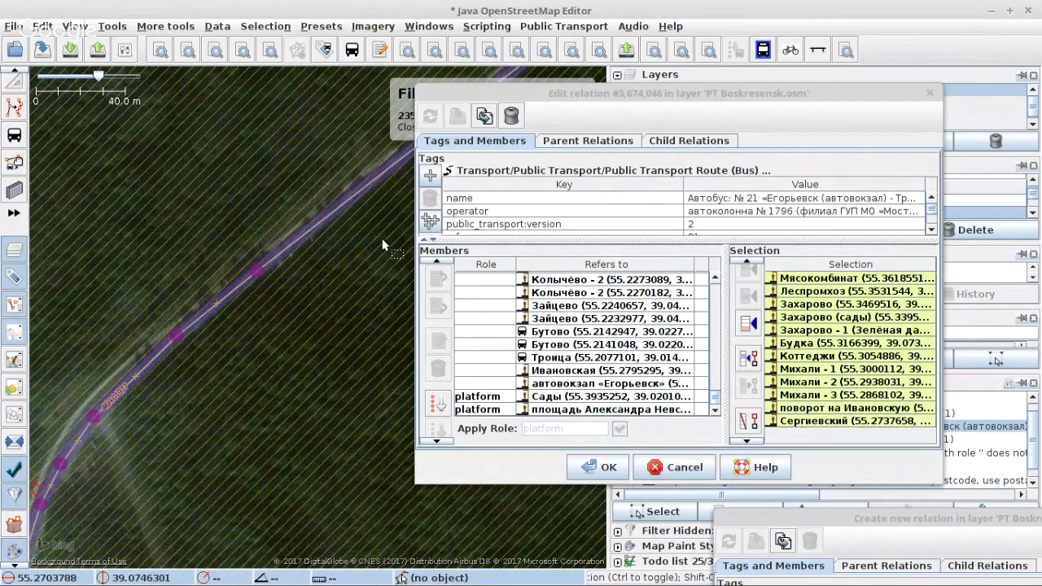
drag(171, 497, 322, 151)
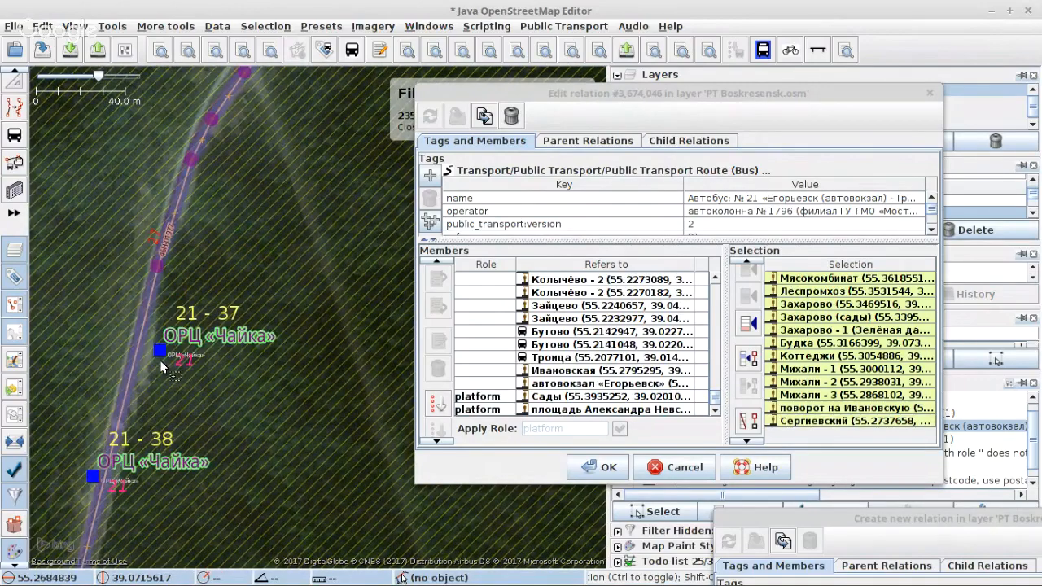
click(160, 360)
Add the Сазоново (поврот) stop to the selection, then remove all selected stops from the relation's members and apply the changes.
drag(160, 360, 256, 413)
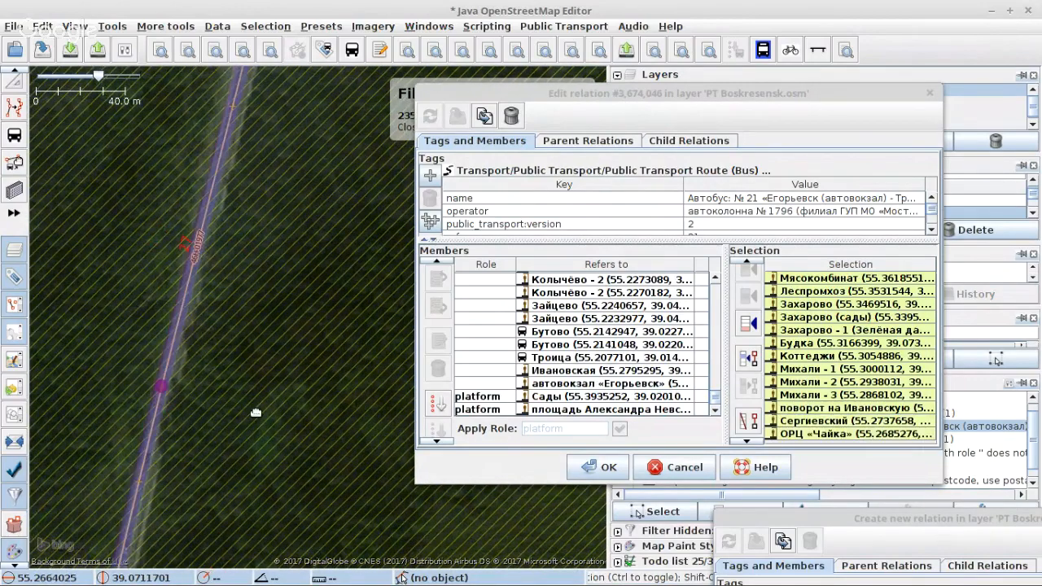
scroll(287, 287, down, 2)
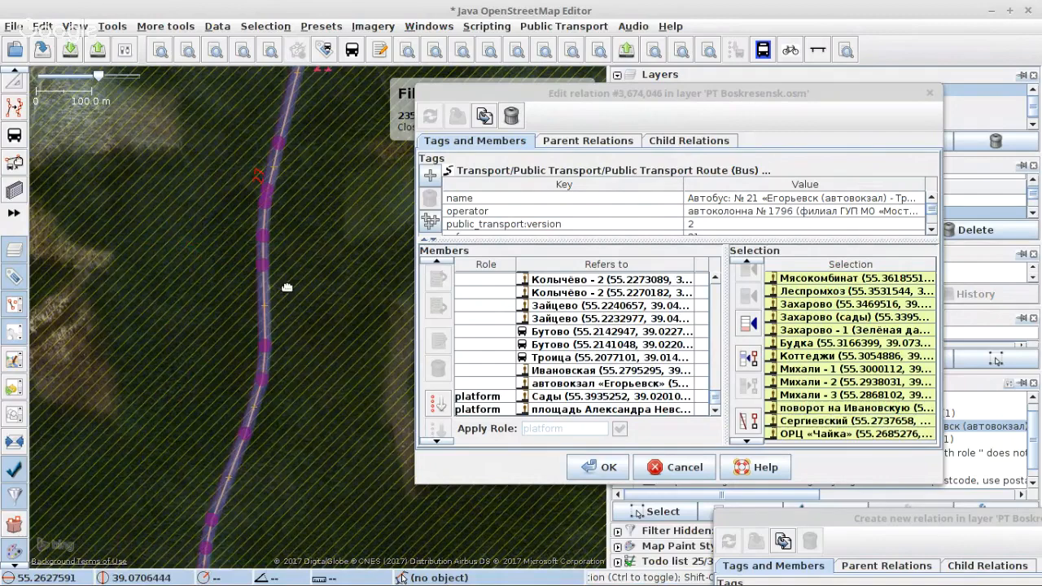
drag(286, 287, 213, 268)
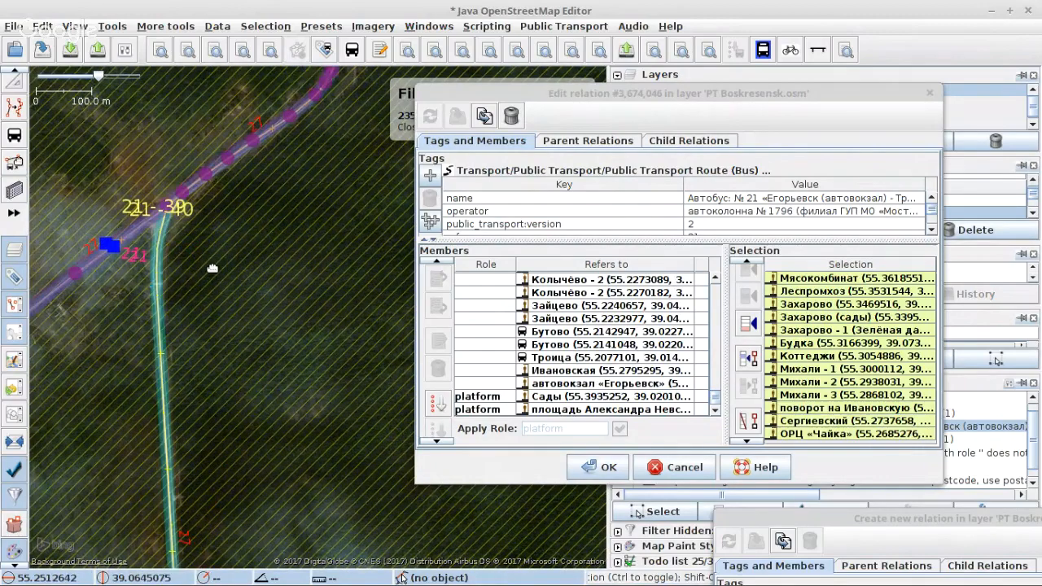
scroll(212, 268, up, 3)
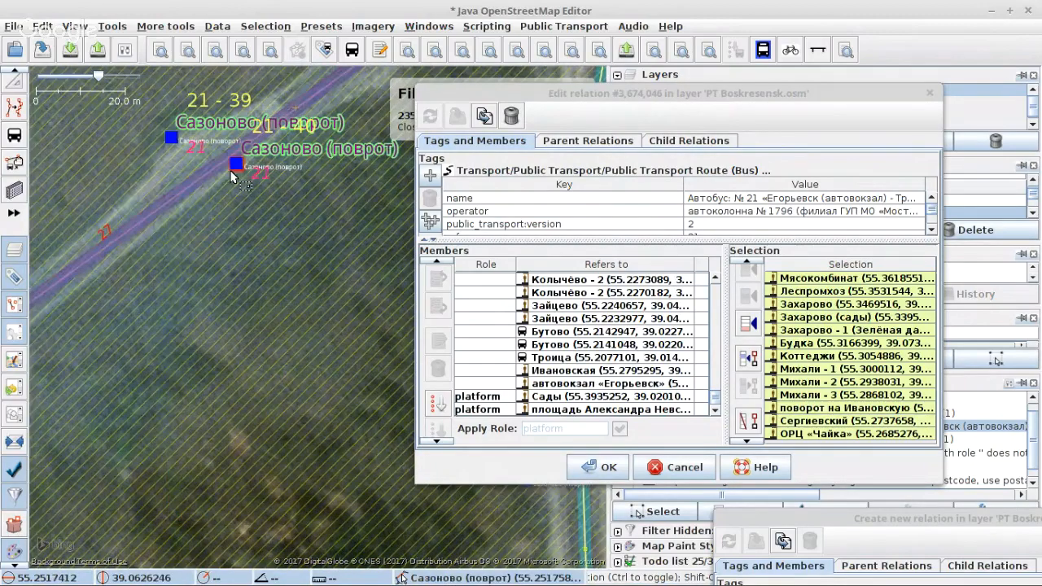
drag(256, 184, 286, 194)
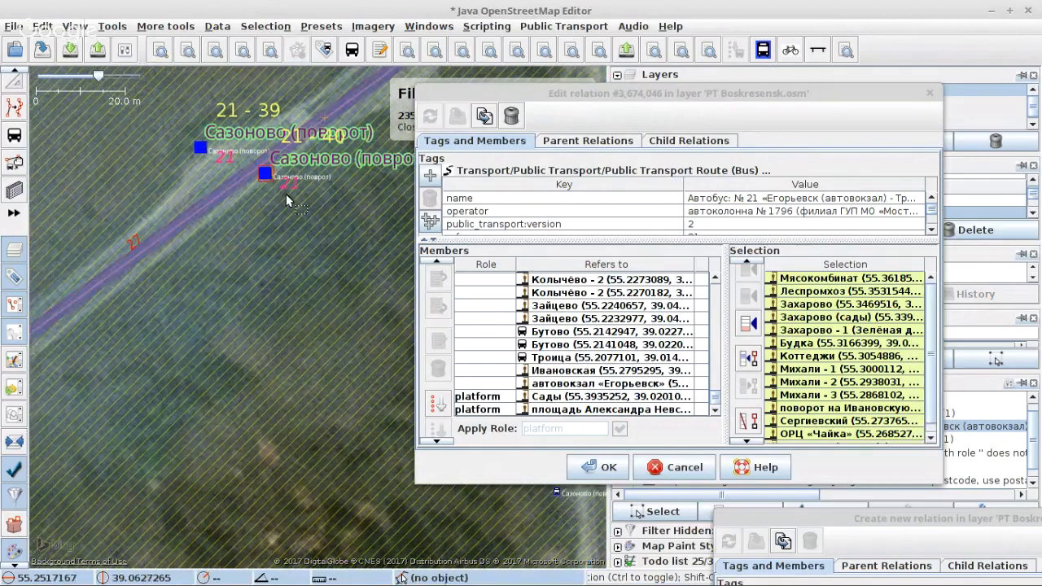
click(744, 420)
click(457, 117)
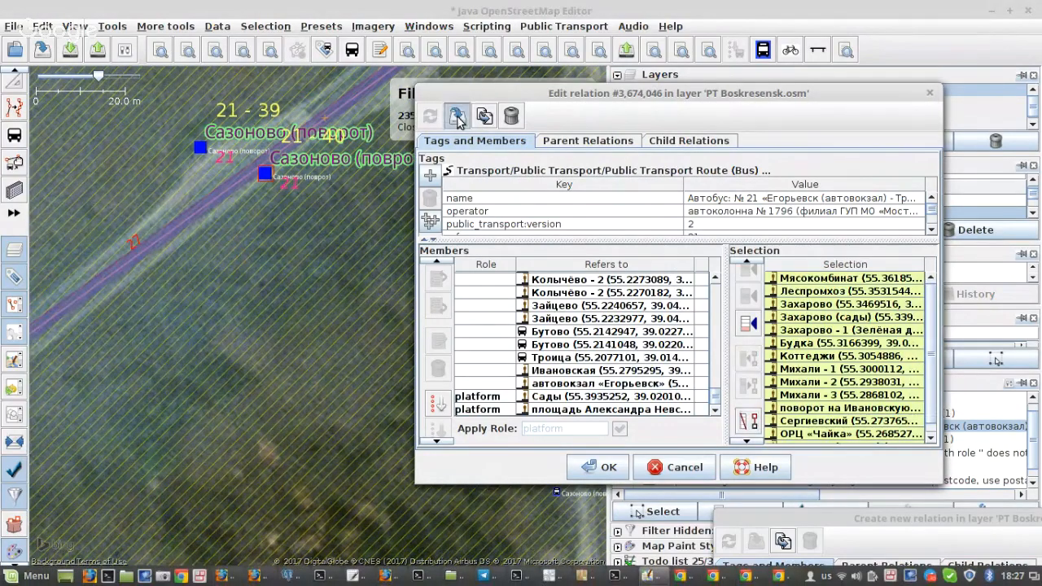
Move the Сазоново (поврот) stop northeast along the south side of the road, towards the junction.
scroll(219, 170, up, 2)
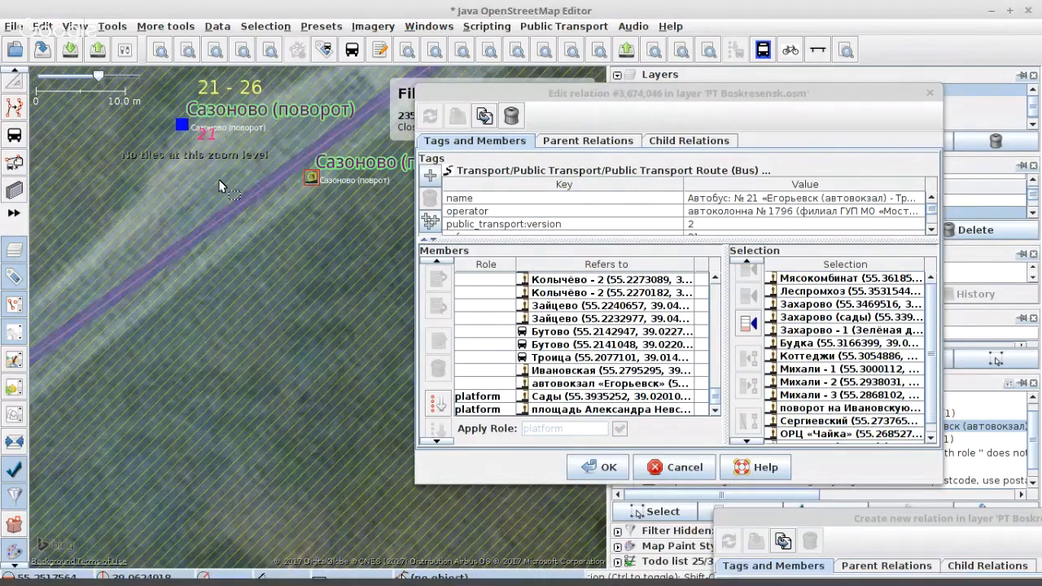
drag(332, 260, 216, 366)
scroll(217, 364, down, 2)
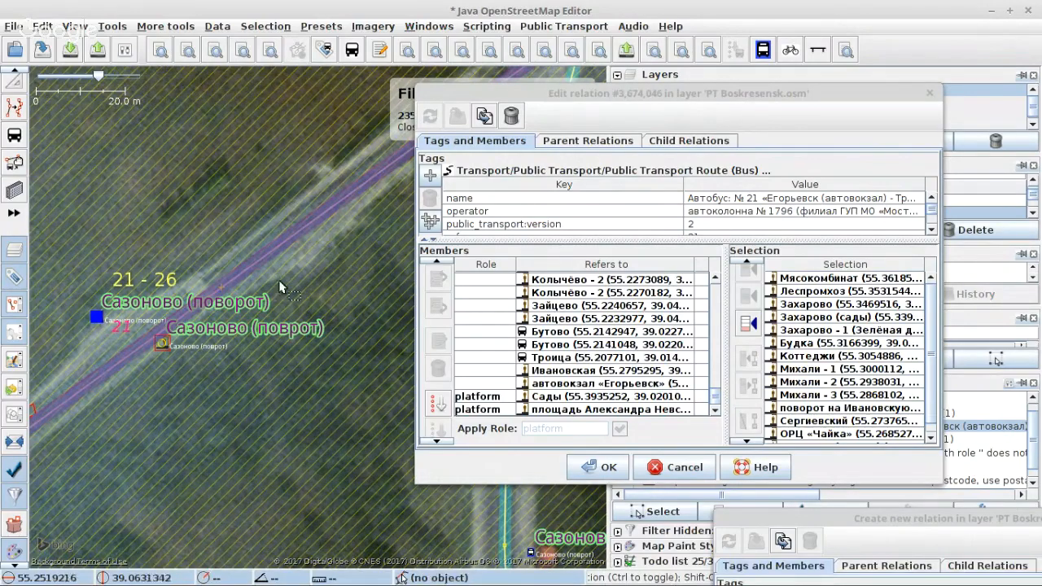
click(162, 346)
drag(163, 346, 333, 247)
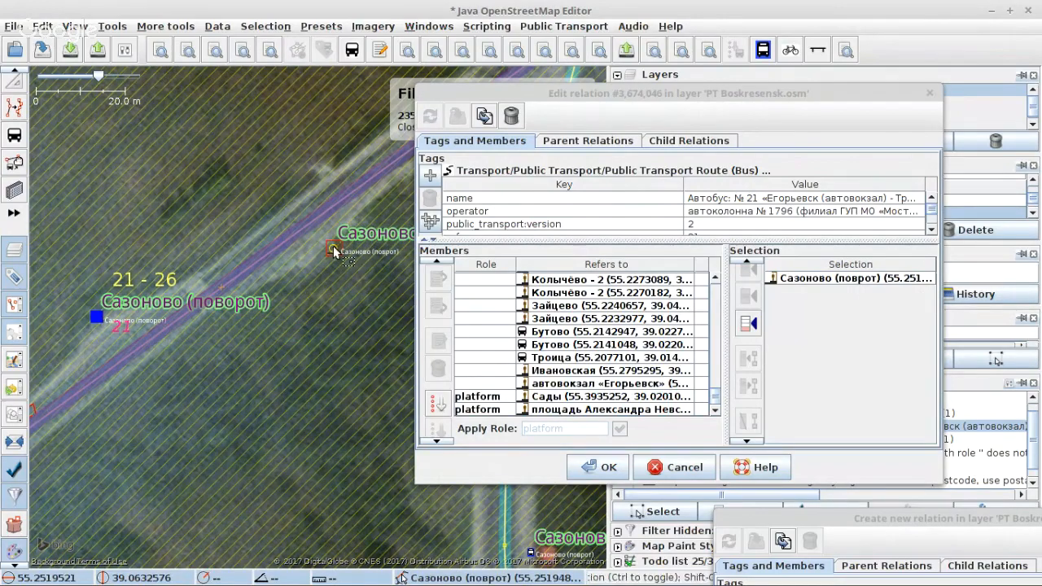
drag(294, 298, 95, 475)
key(s)
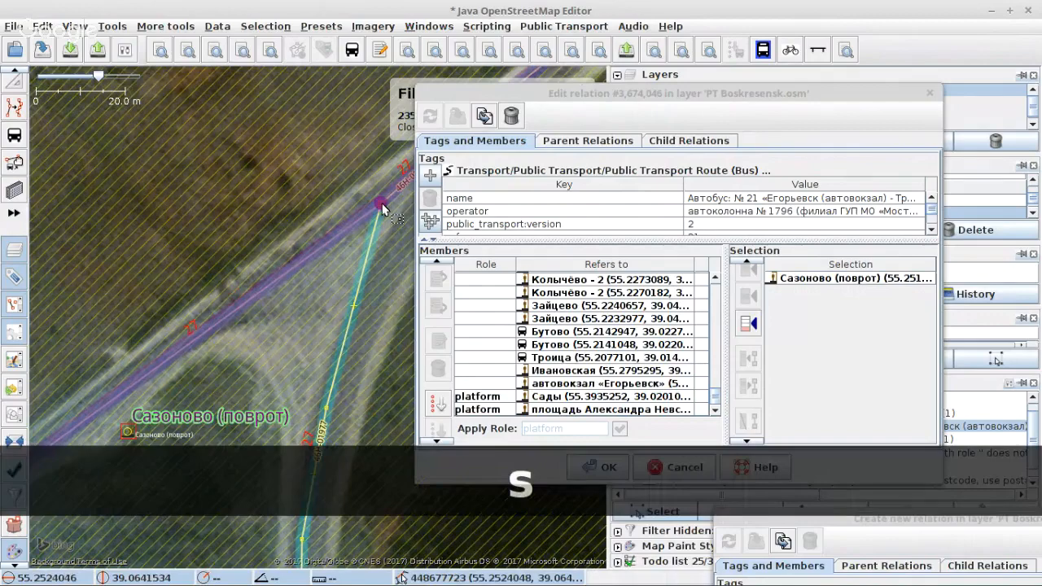
click(383, 204)
drag(111, 440, 312, 165)
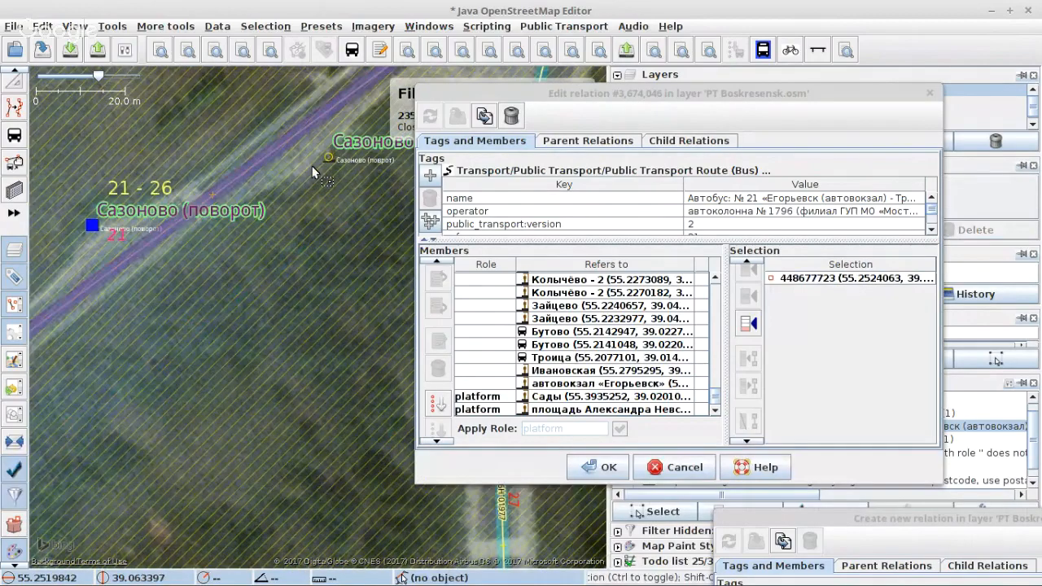
Insert a node into the main road between the two Сазоново stops and adjust its position.
mouse_move(45, 430)
mouse_down()
mouse_move(222, 351)
mouse_move(233, 361)
mouse_move(152, 354)
mouse_up()
click(98, 368)
click(243, 335)
key(s)
key(a)
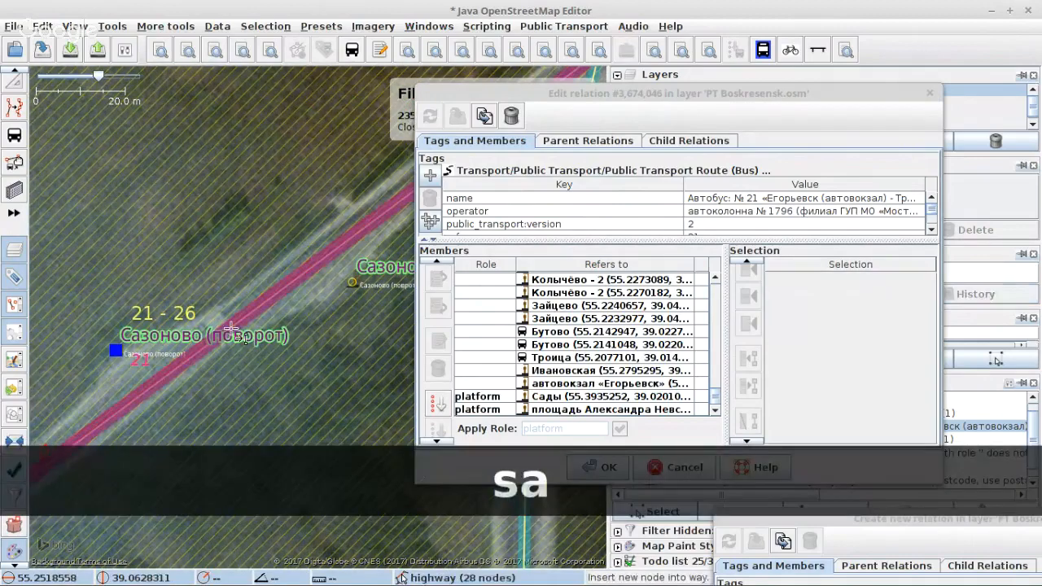
click(225, 334)
key(s)
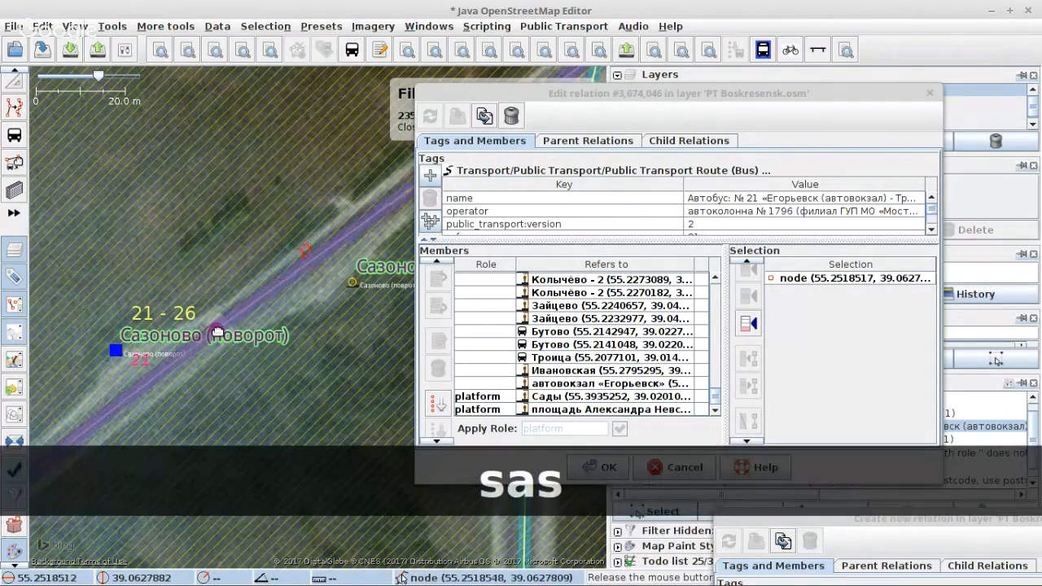
drag(227, 336, 228, 332)
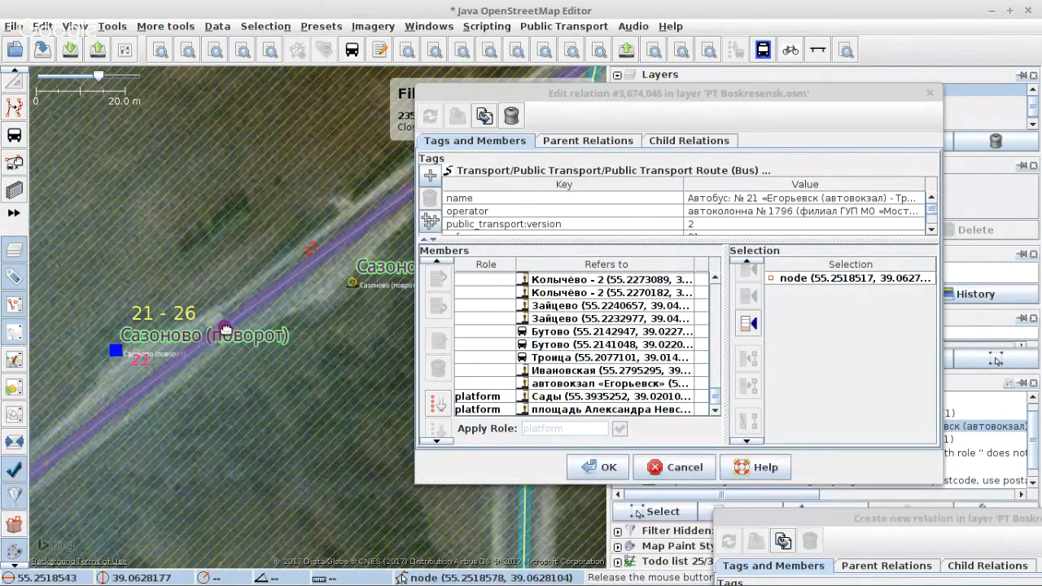
Tag the new road node between the Сазоново stops with highway=crossing.
drag(582, 98, 525, 340)
click(688, 230)
text(highway)
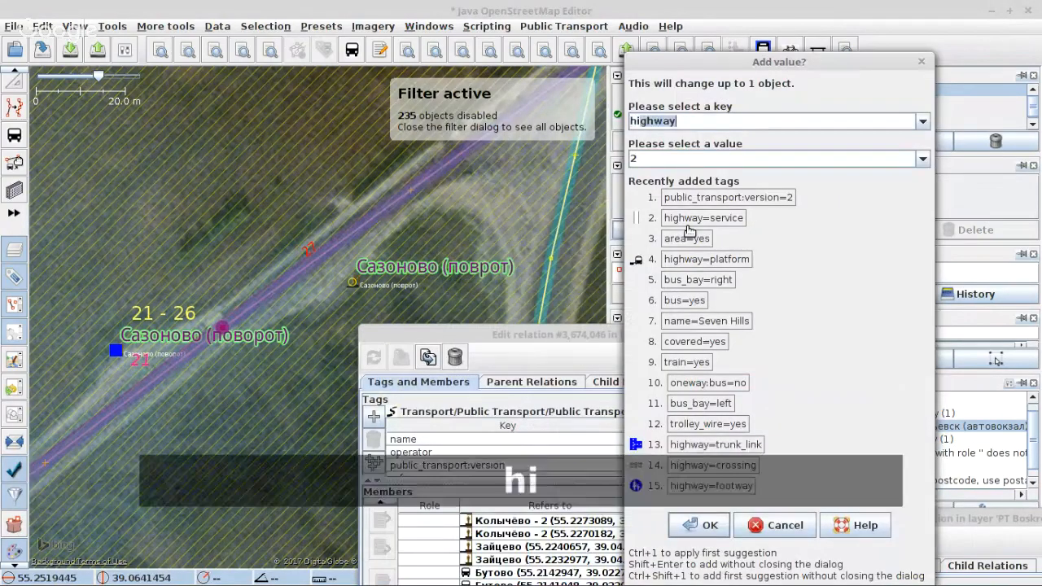
key(Tab)
text(c)
key(Return)
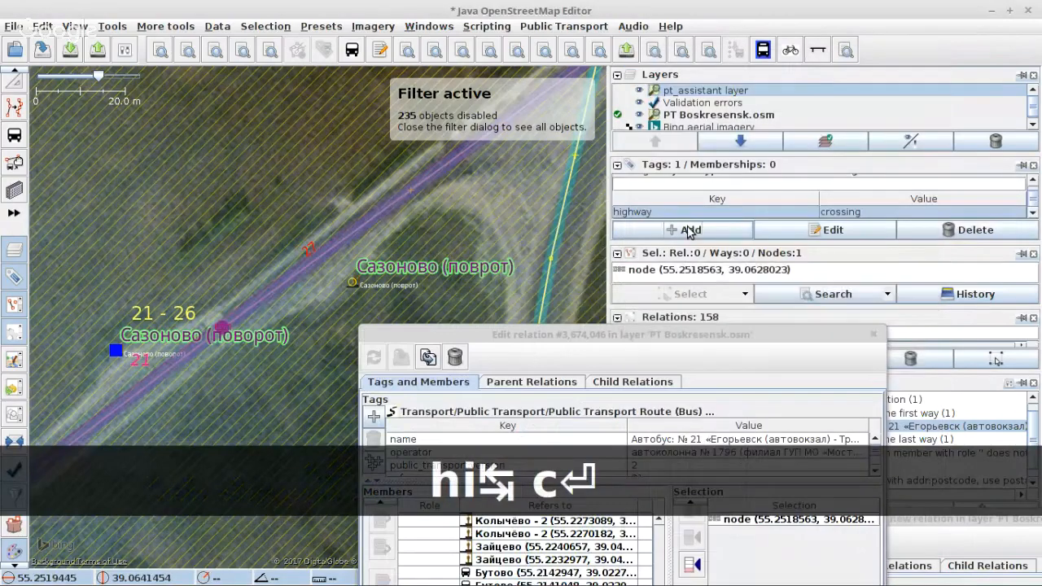
Insert two nodes into the main road, one on each side of the crossing beside the Сазоново (поворот) stops.
key(s)
drag(311, 281, 400, 229)
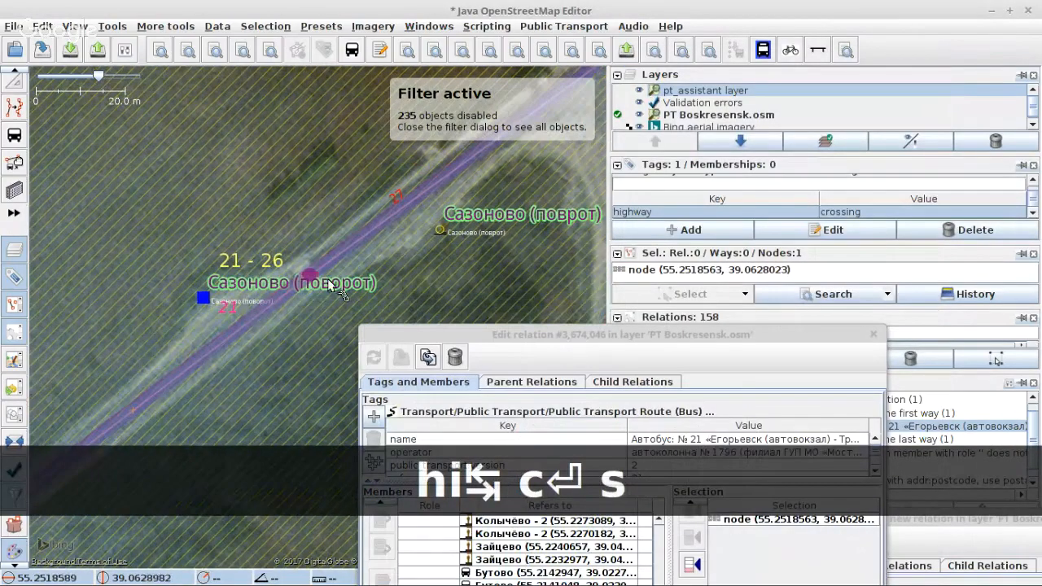
key(s)
click(200, 378)
key(a)
click(205, 354)
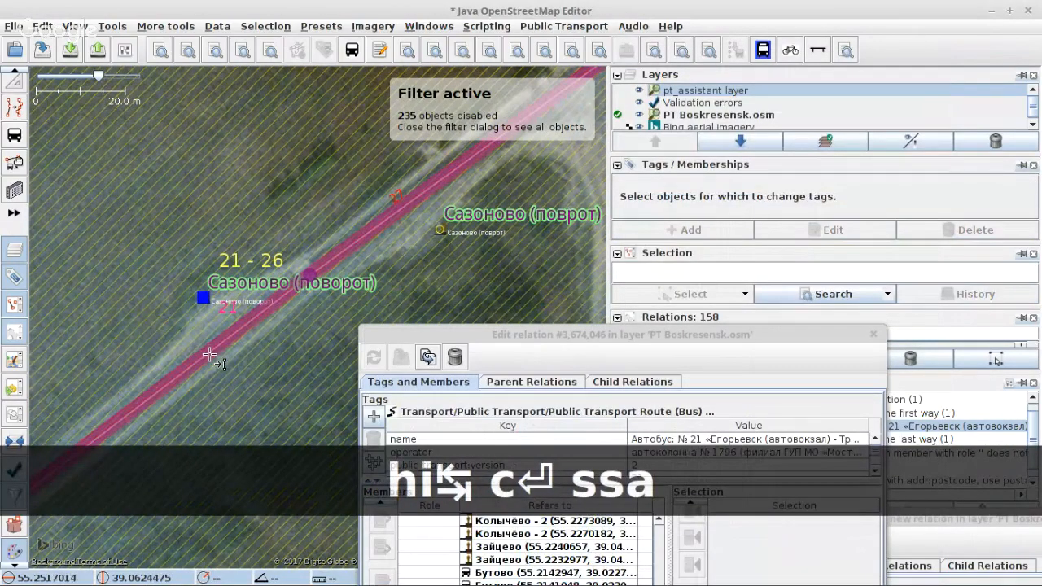
key(s)
key(a)
click(428, 193)
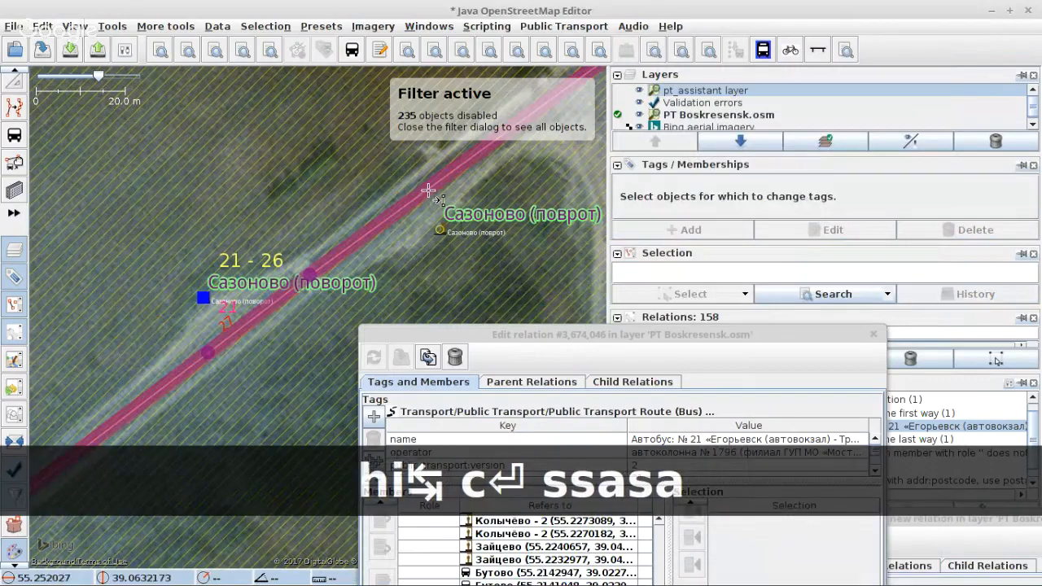
Split the main road at the crossing and at the two new nodes on either side of it.
key(s)
key(s)
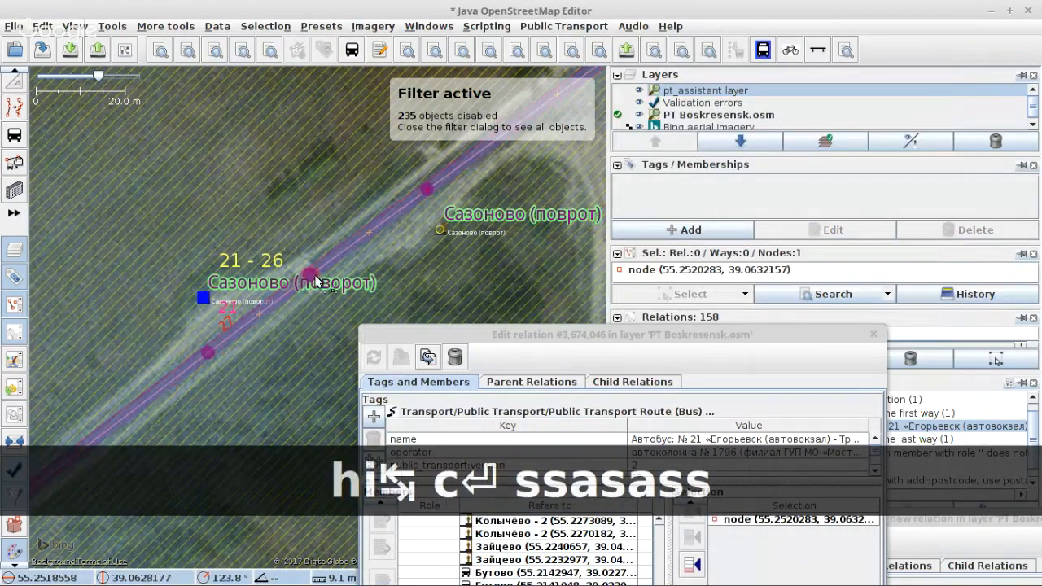
click(308, 275)
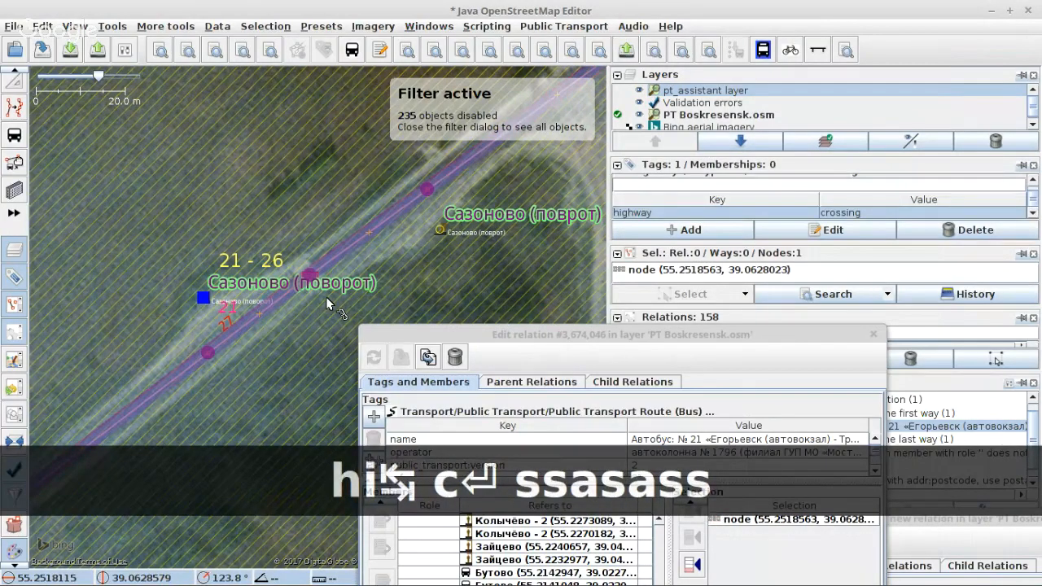
key(e)
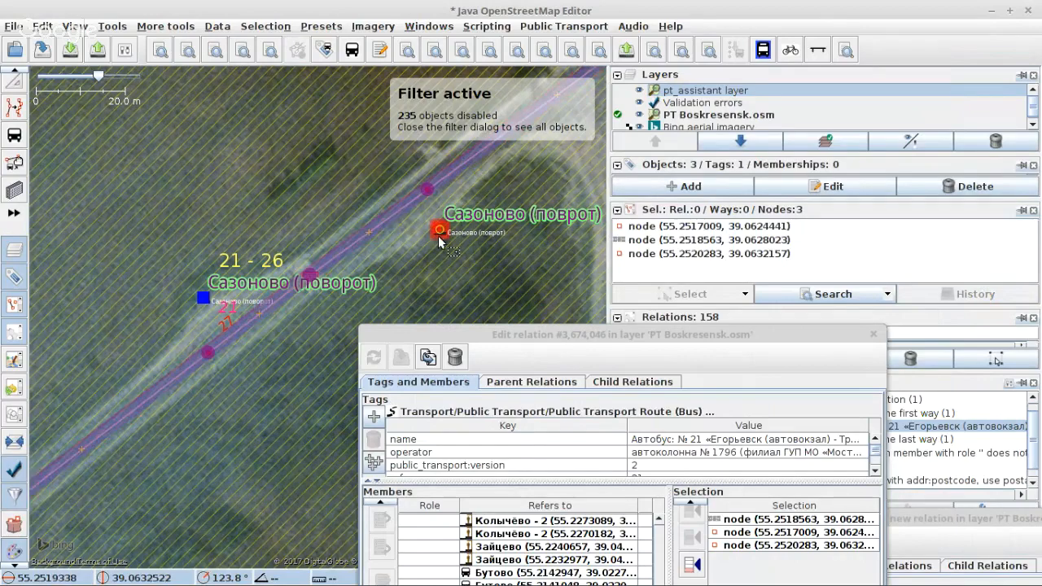
key(p)
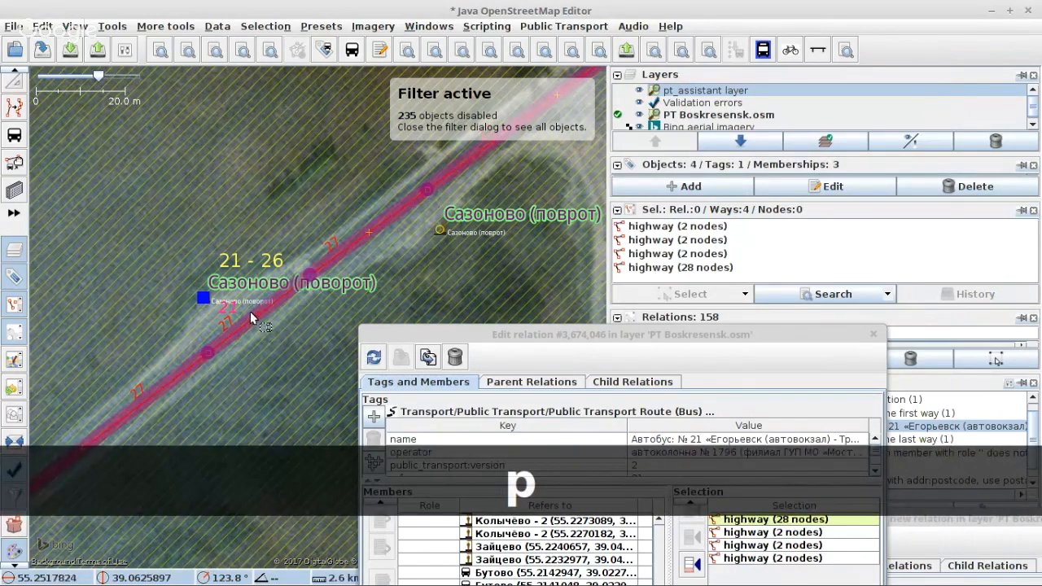
Tag the two short road segments on either side of the crossing with bus_bay=right.
click(250, 311)
shift+click(344, 250)
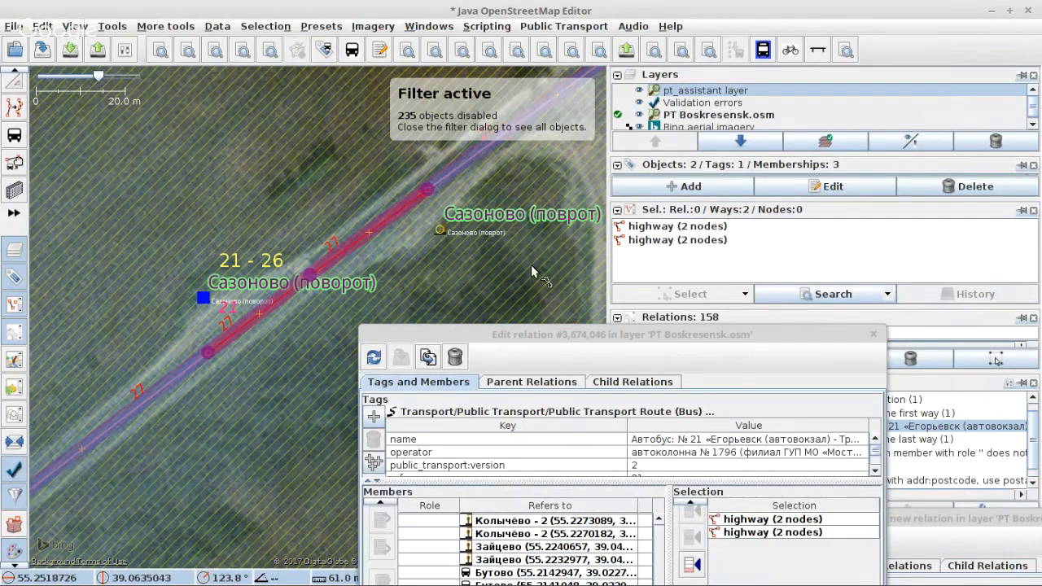
click(689, 186)
text(bus)
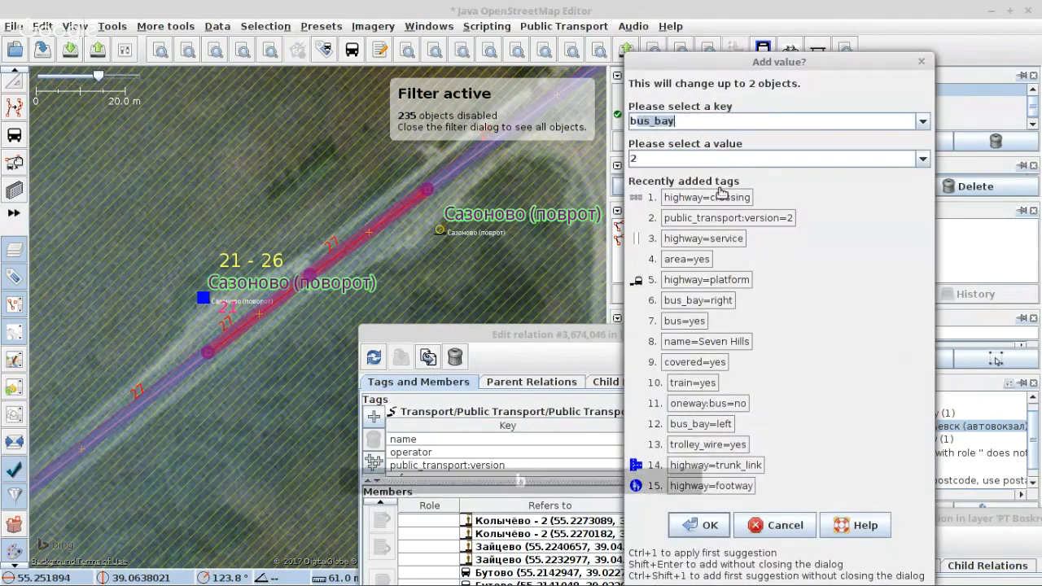
text(_)
key(Tab)
text(ri)
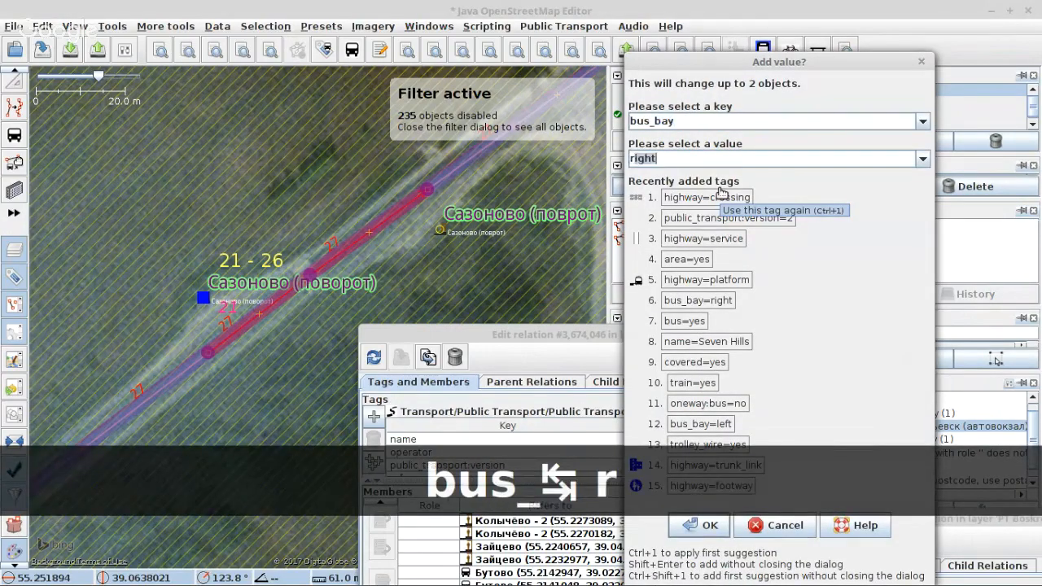
key(Return)
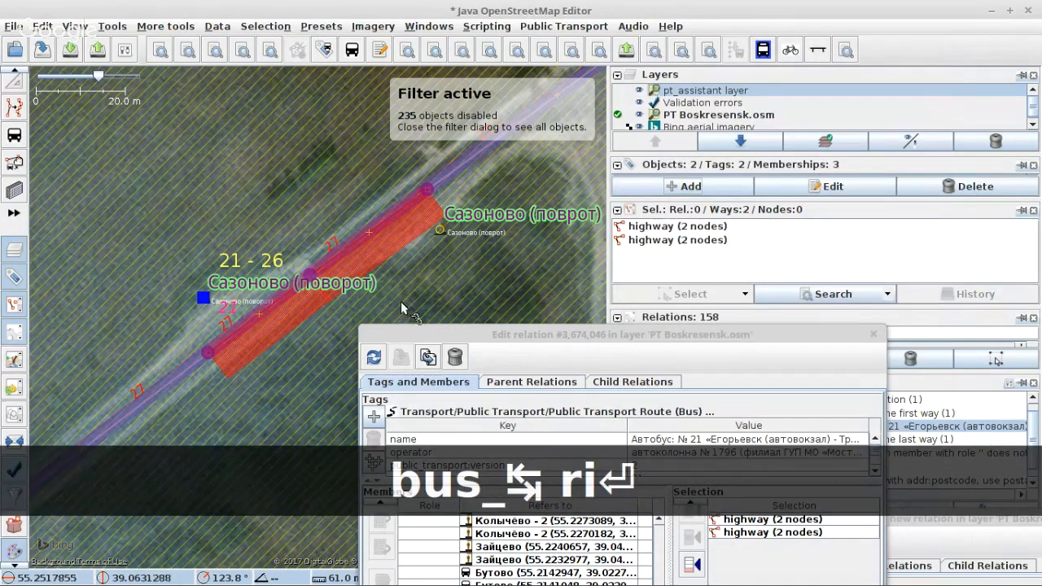
Set bus_bay to left on the road segment southwest of the crossing and clear the selection.
click(286, 298)
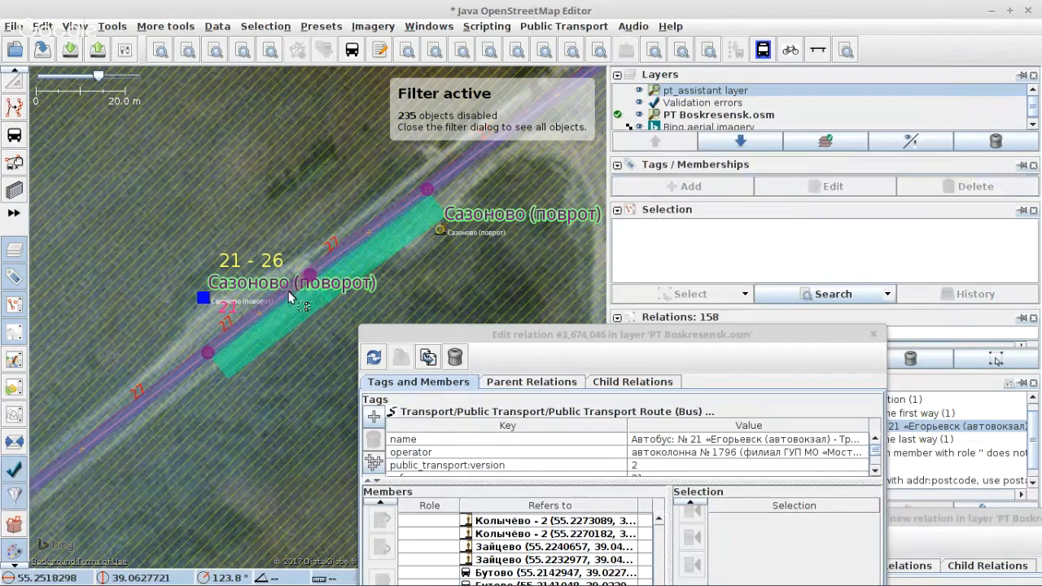
key(s)
click(272, 303)
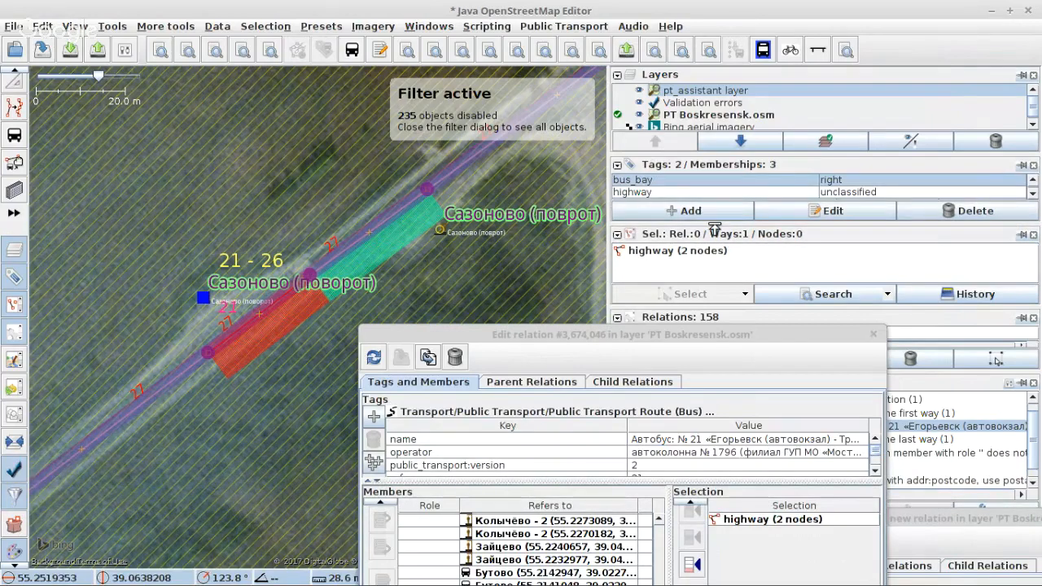
double_click(832, 182)
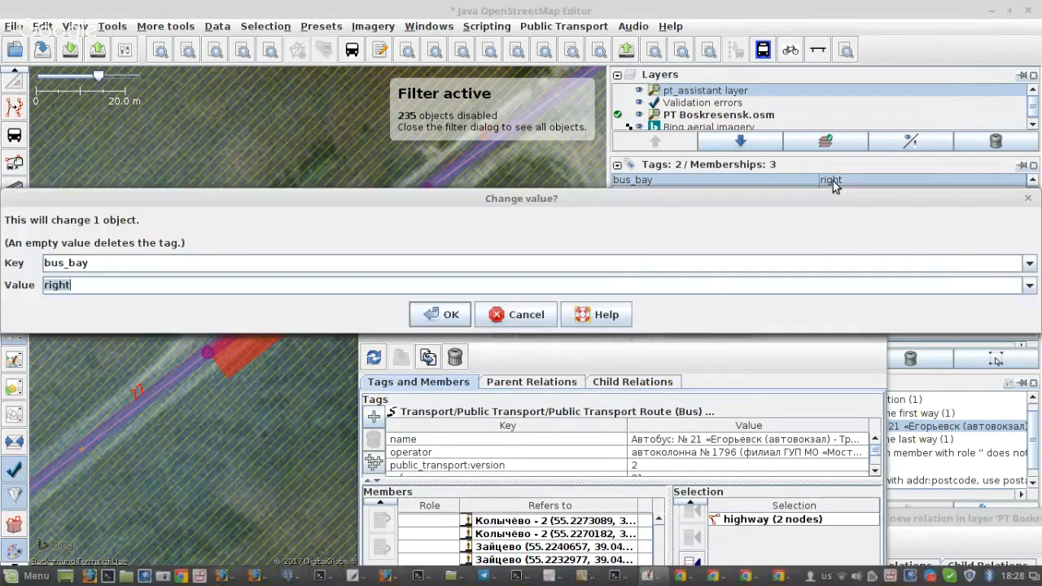
text(le)
key(Return)
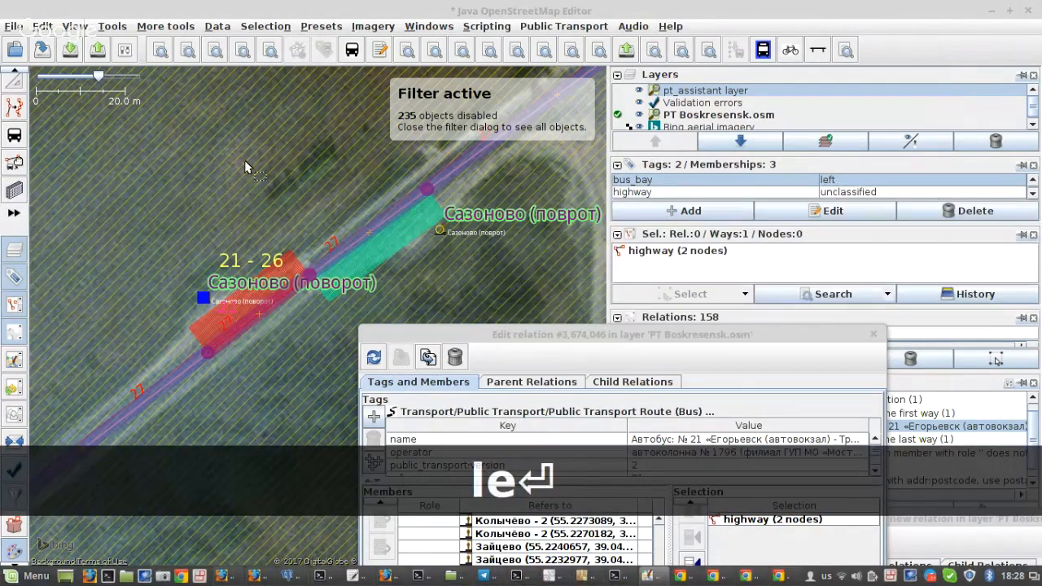
click(405, 271)
key(s)
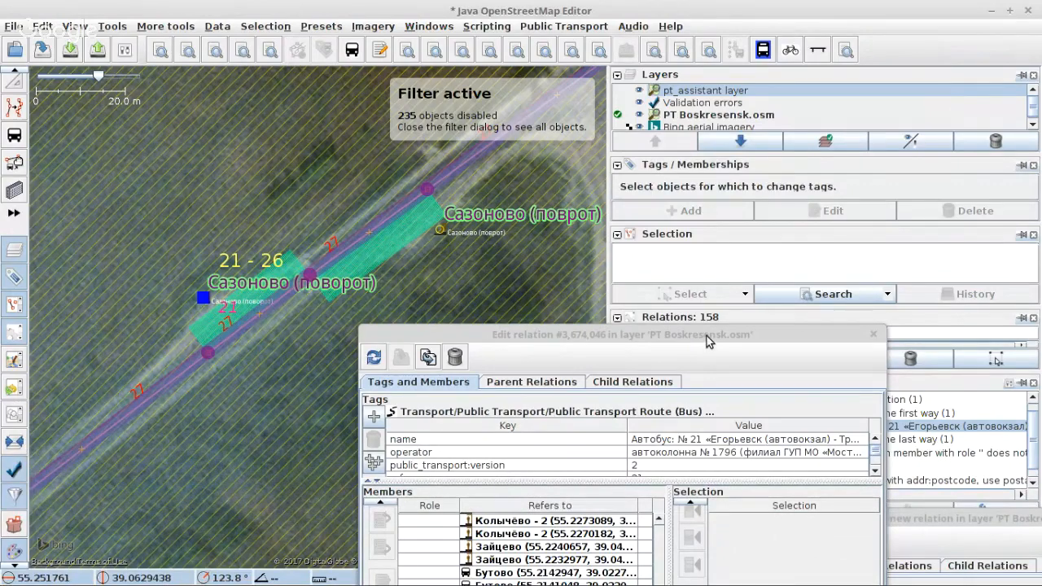
Move both relation editor windows out of the way and show the list of map paint styles.
drag(706, 335, 348, 445)
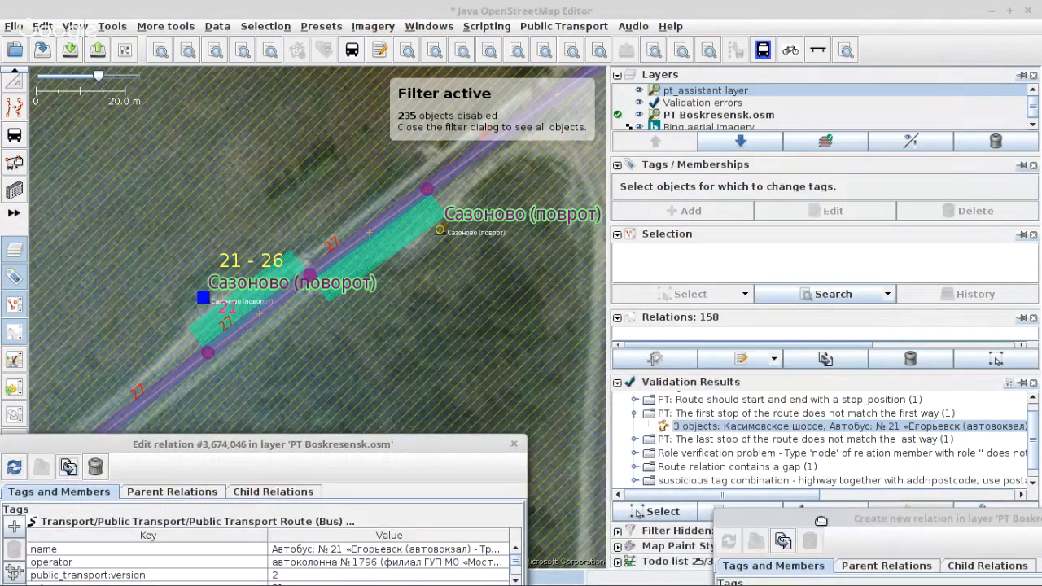
drag(815, 511, 925, 549)
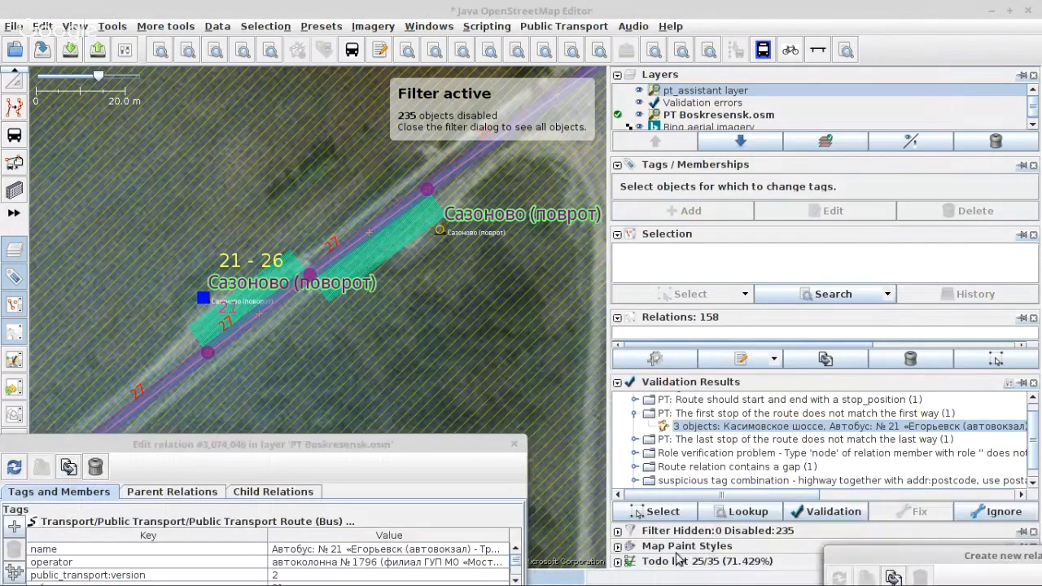
click(618, 547)
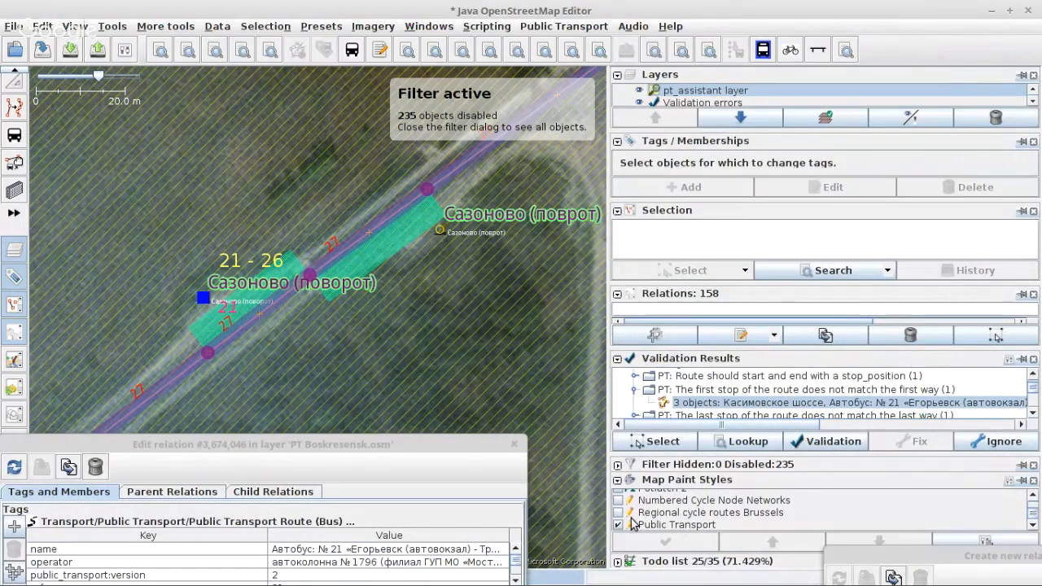
Find the Public Transport style by Polyglot among the available map paint styles, and compare the map with Public Transport off and on.
click(1011, 481)
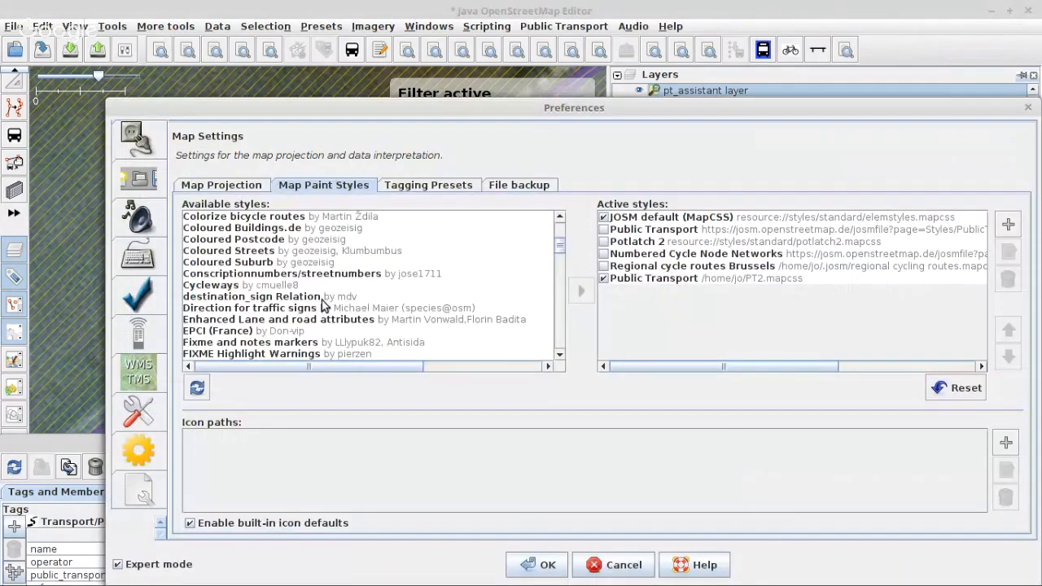
scroll(324, 304, down, 10)
scroll(241, 316, down, 4)
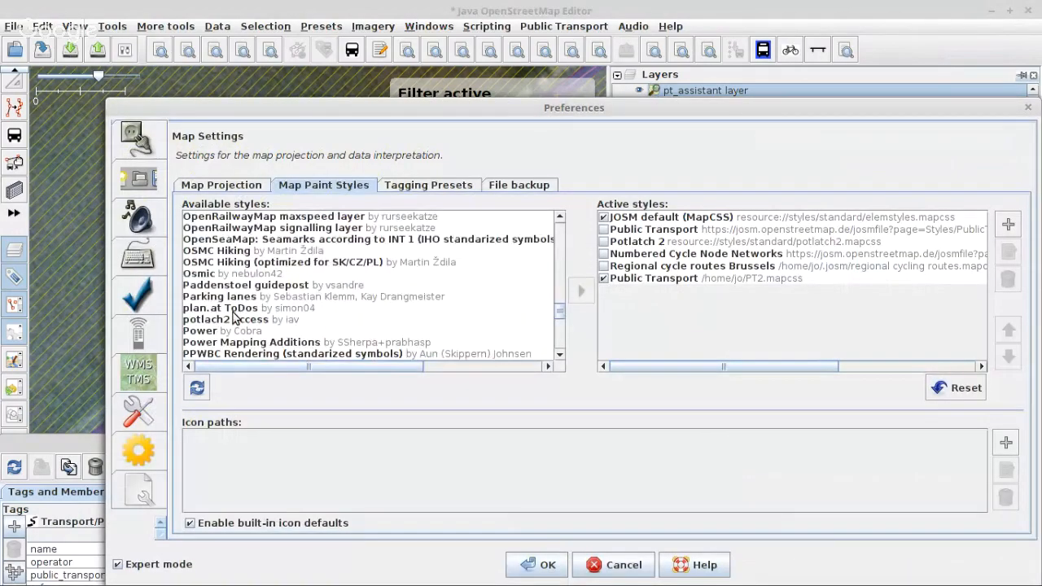
scroll(234, 318, down, 3)
scroll(214, 326, up, 2)
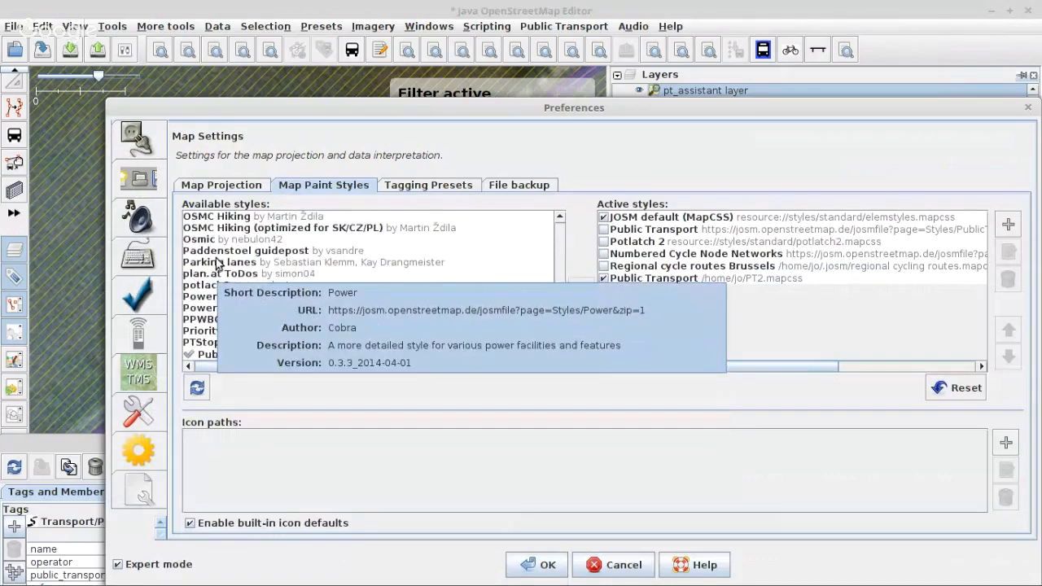
scroll(224, 349, down, 1)
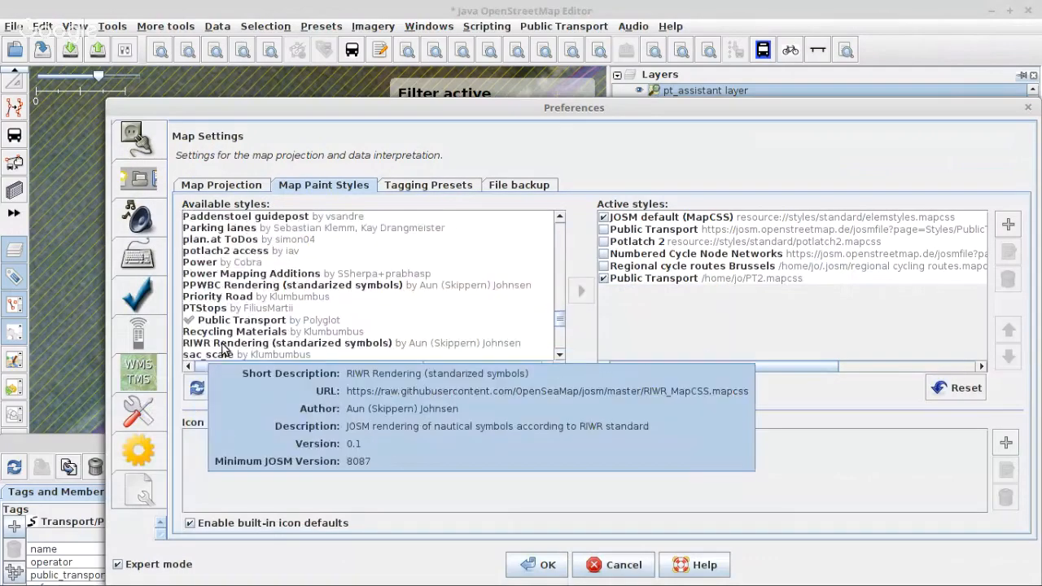
click(477, 321)
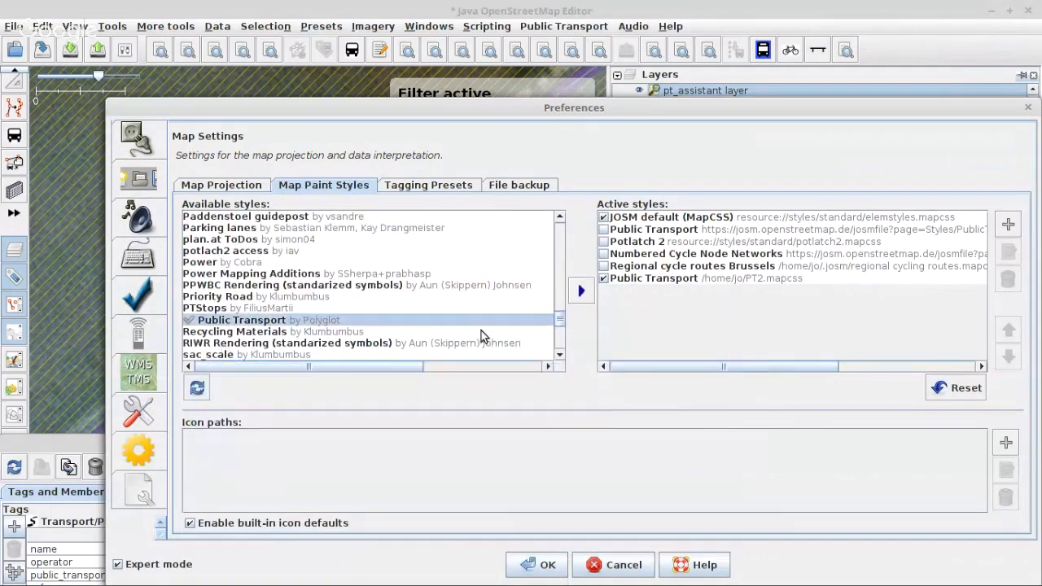
click(621, 567)
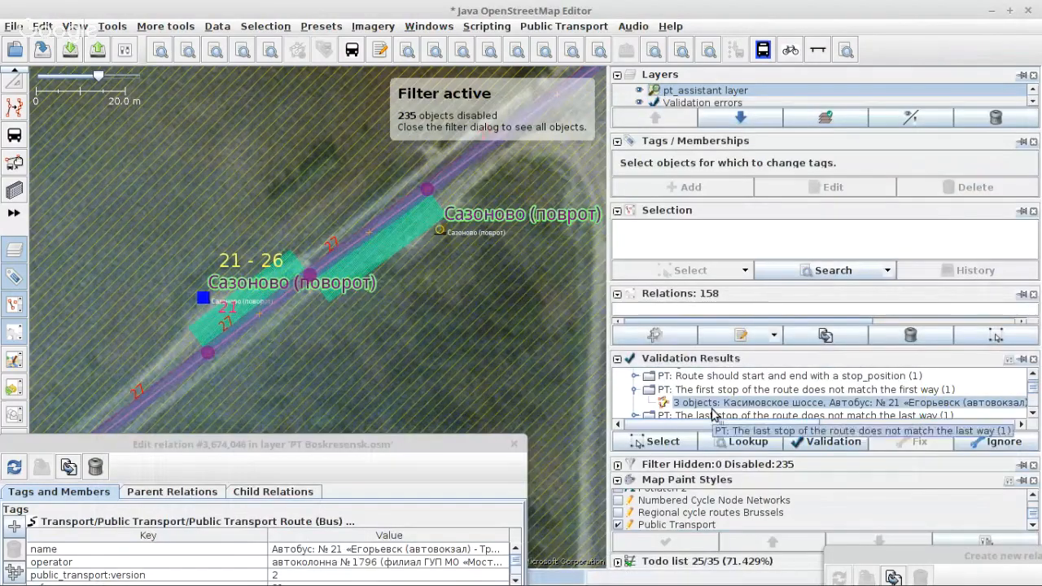
click(620, 525)
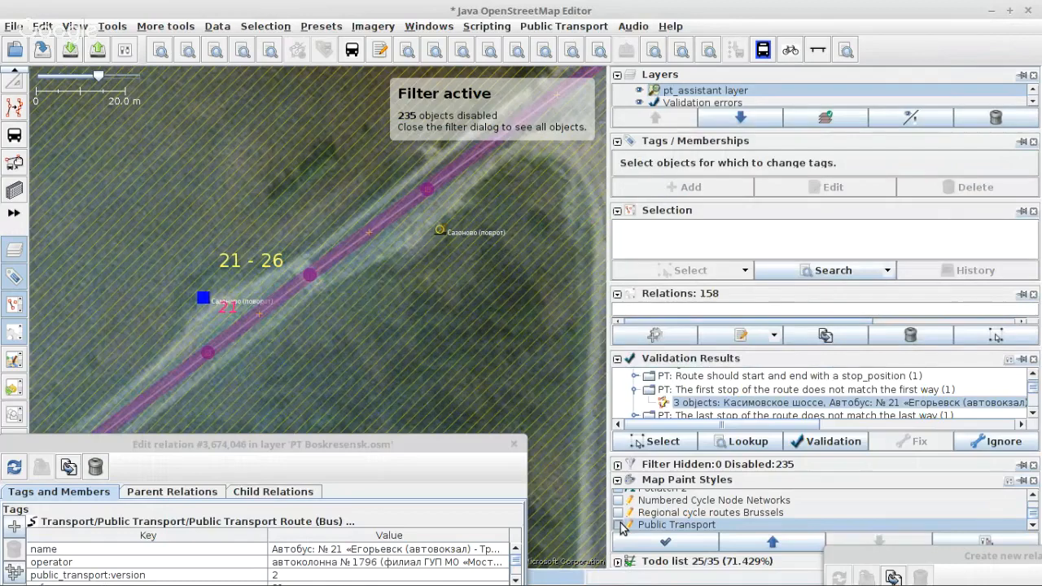
click(620, 525)
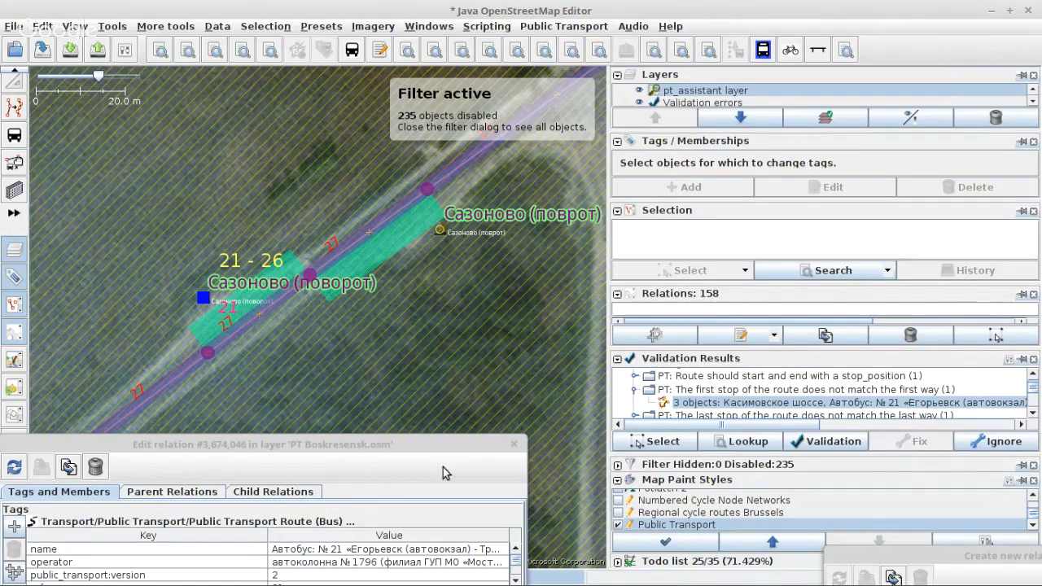
Bring the route relation's member list fully into view and refresh the editor with the current data.
drag(434, 451, 958, 96)
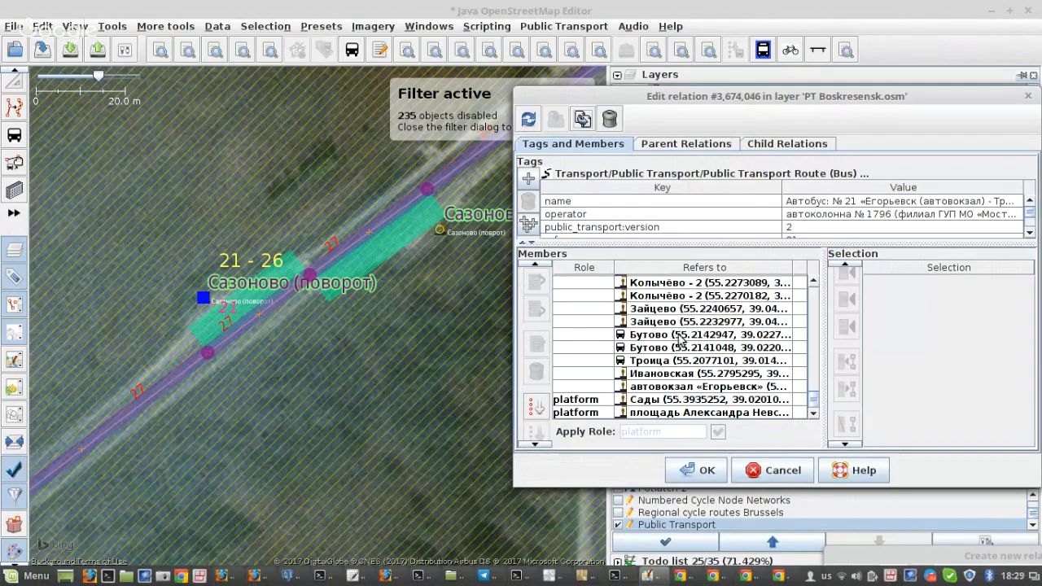
click(529, 120)
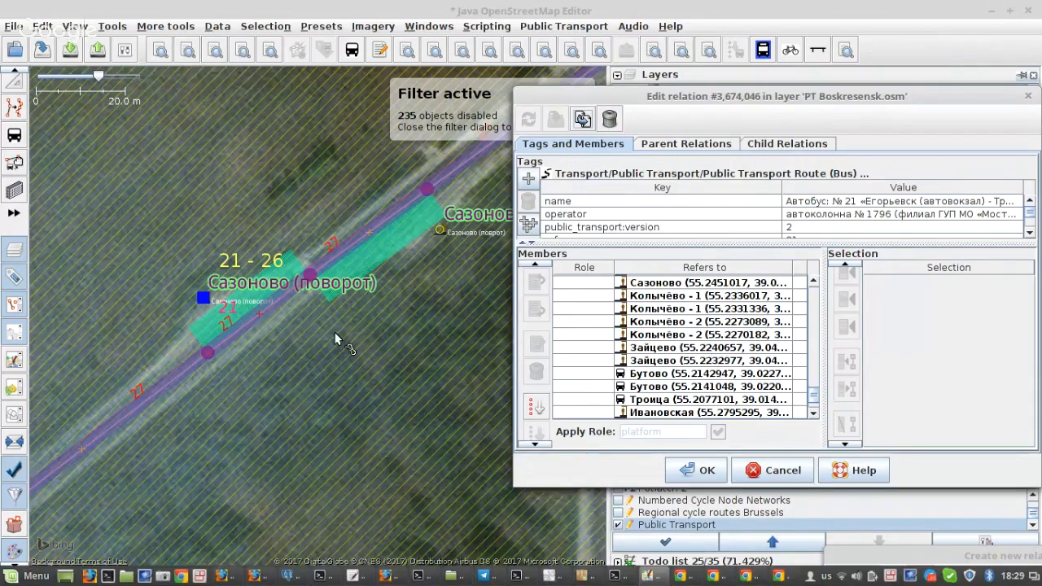
Remove the east-side platforms Колычёво - 1, Колычёво - 2 and Зайцево from the route relation's members.
scroll(339, 340, down, 2)
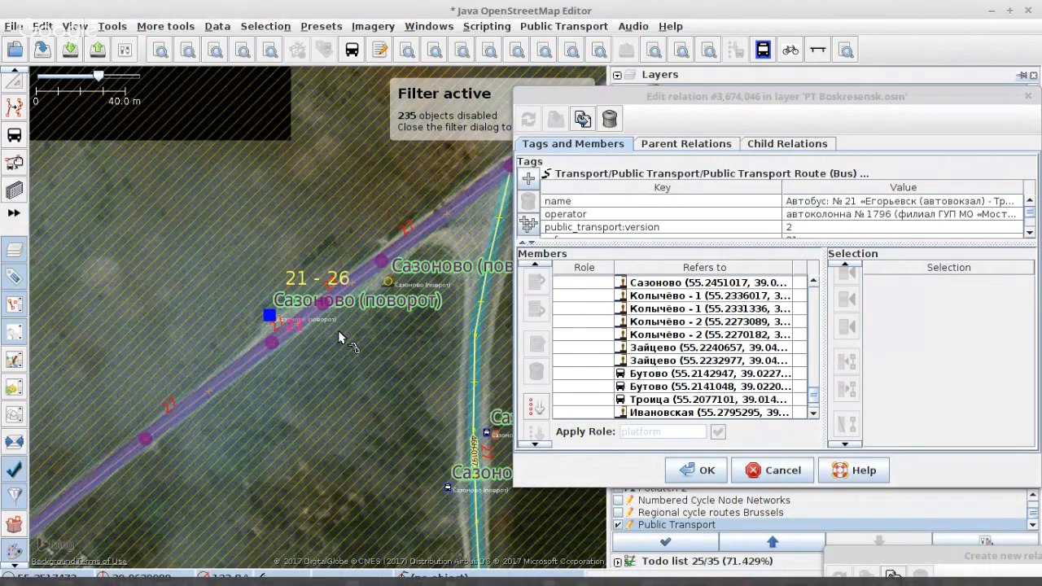
scroll(339, 337, down, 4)
drag(122, 527, 298, 308)
scroll(348, 357, up, 2)
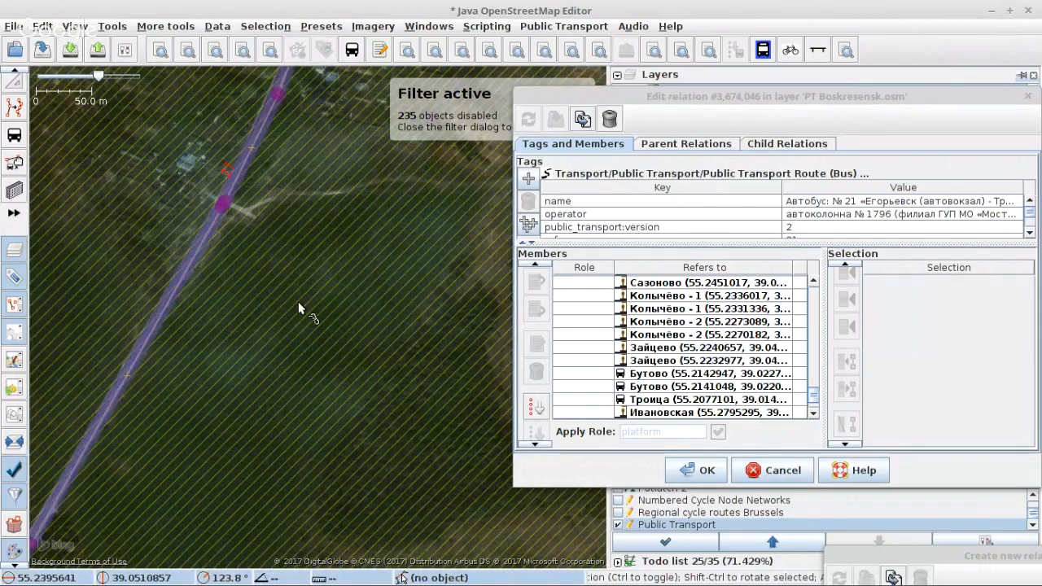
scroll(298, 303, down, 5)
scroll(263, 314, up, 5)
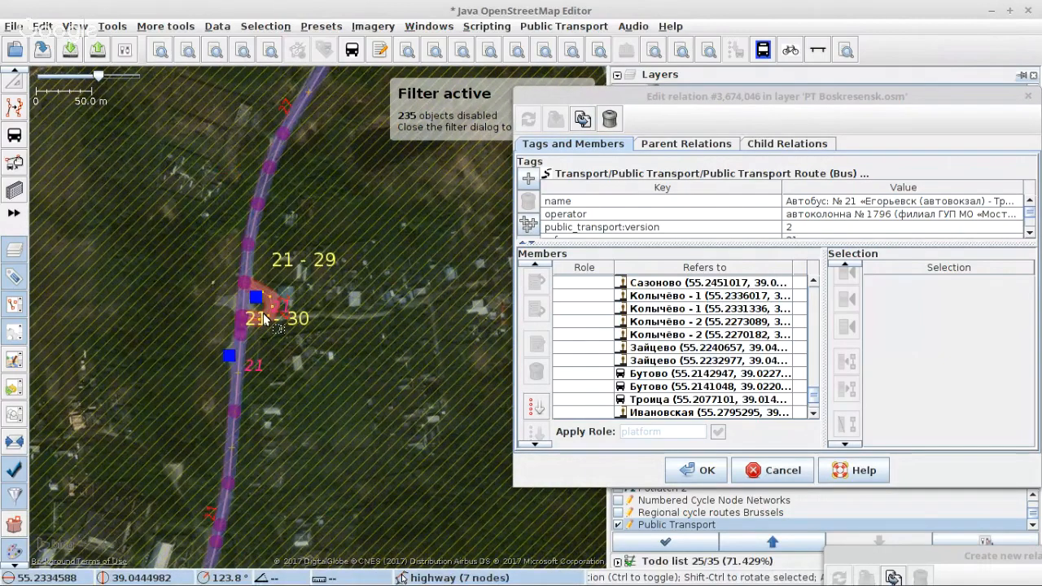
click(255, 303)
scroll(254, 303, up, 3)
scroll(325, 371, down, 3)
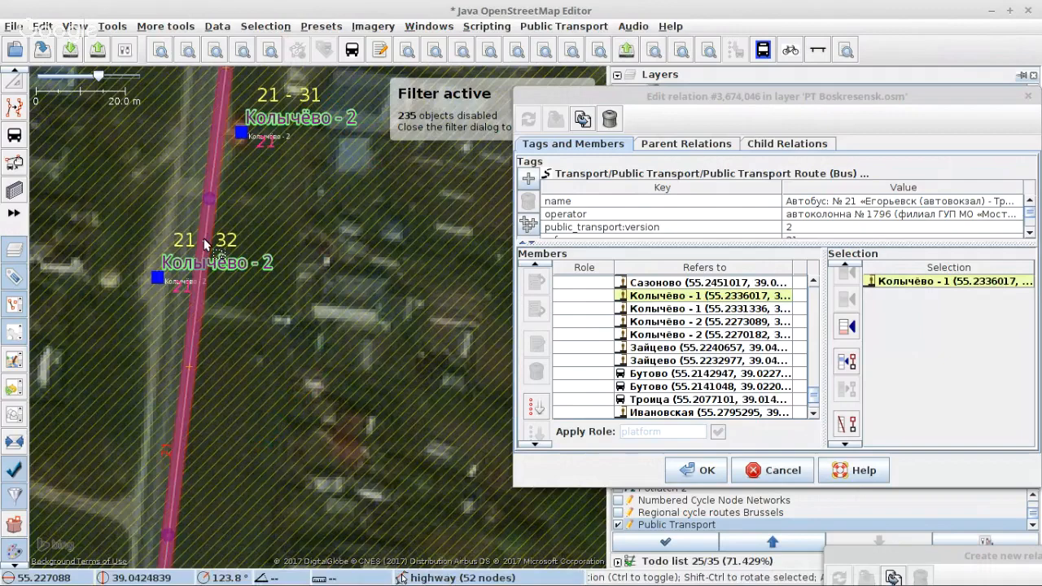
shift+click(203, 238)
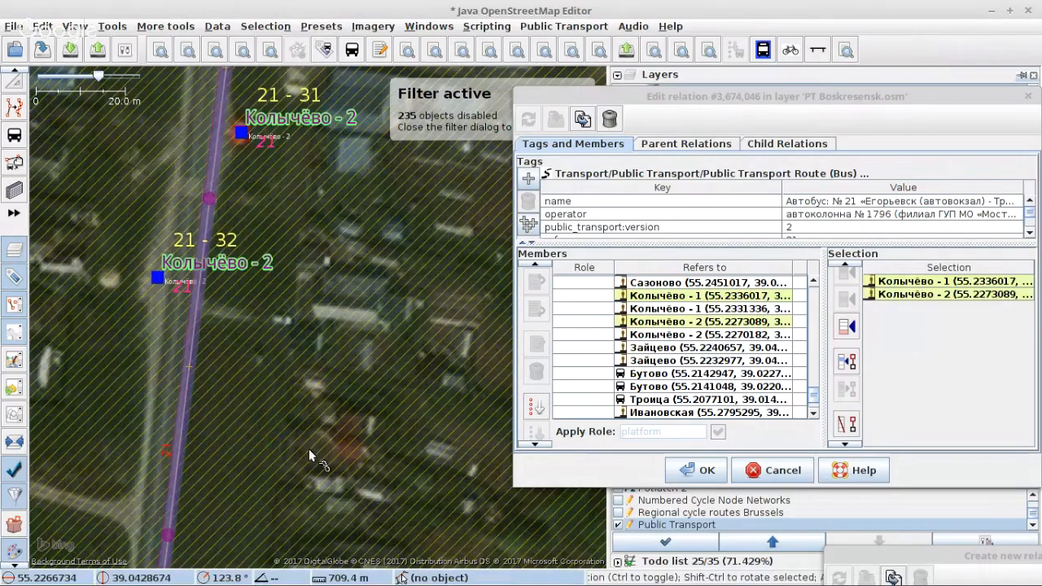
drag(322, 338, 339, 201)
scroll(339, 201, down, 3)
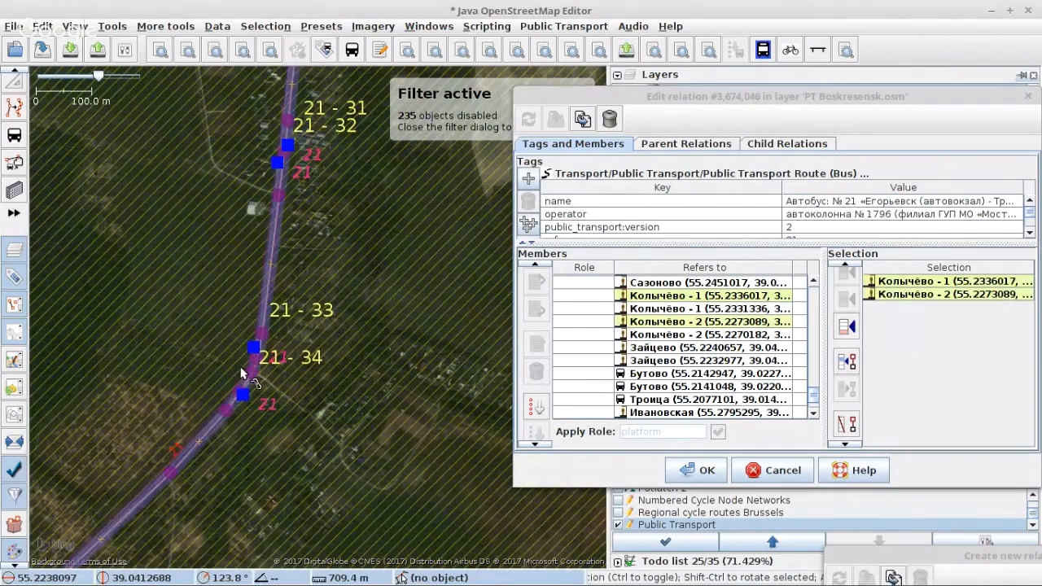
scroll(259, 431, up, 3)
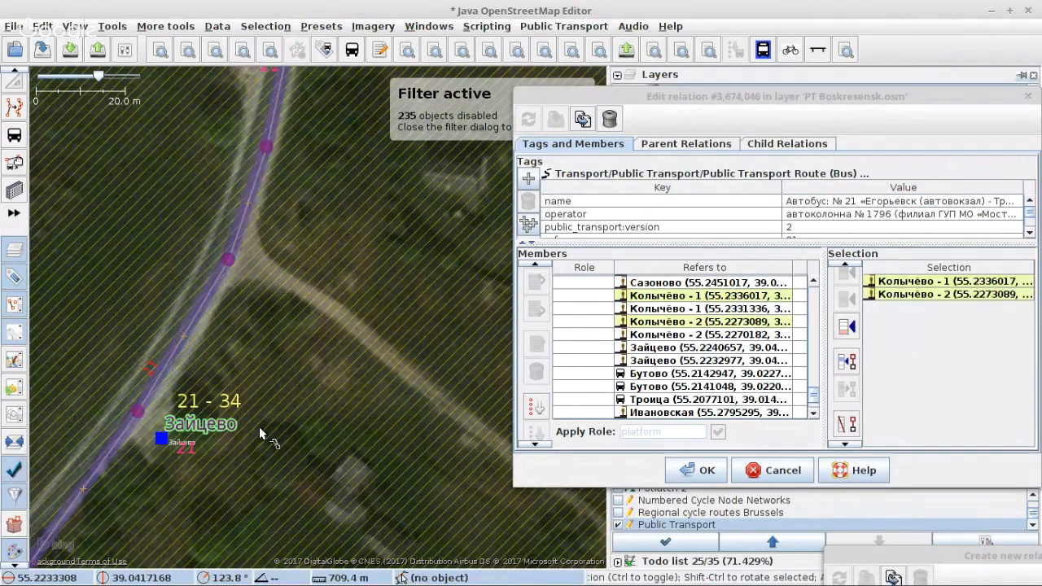
shift+click(161, 438)
drag(140, 521, 354, 207)
scroll(354, 207, down, 4)
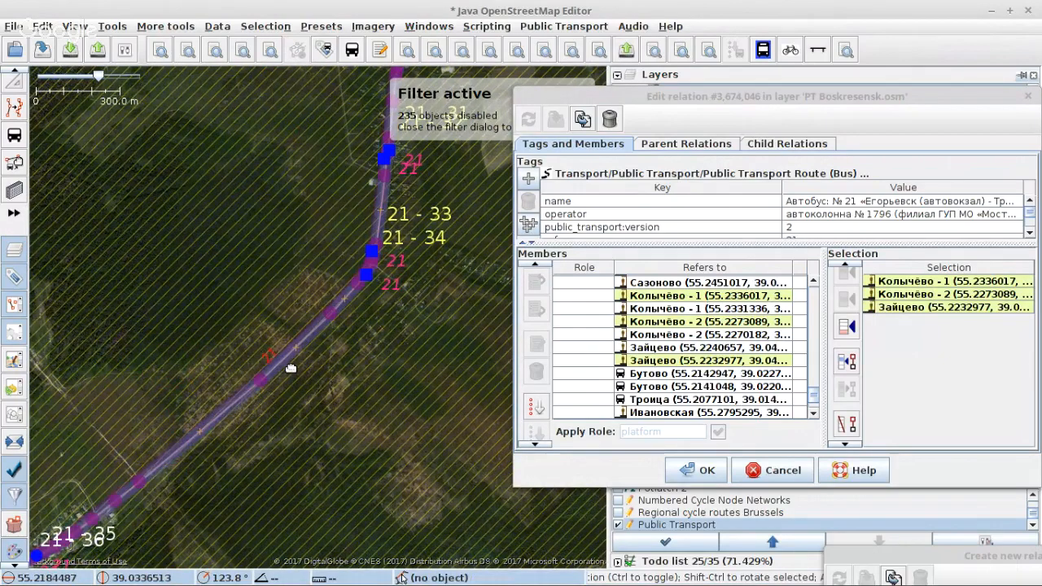
drag(290, 368, 327, 175)
scroll(129, 309, up, 4)
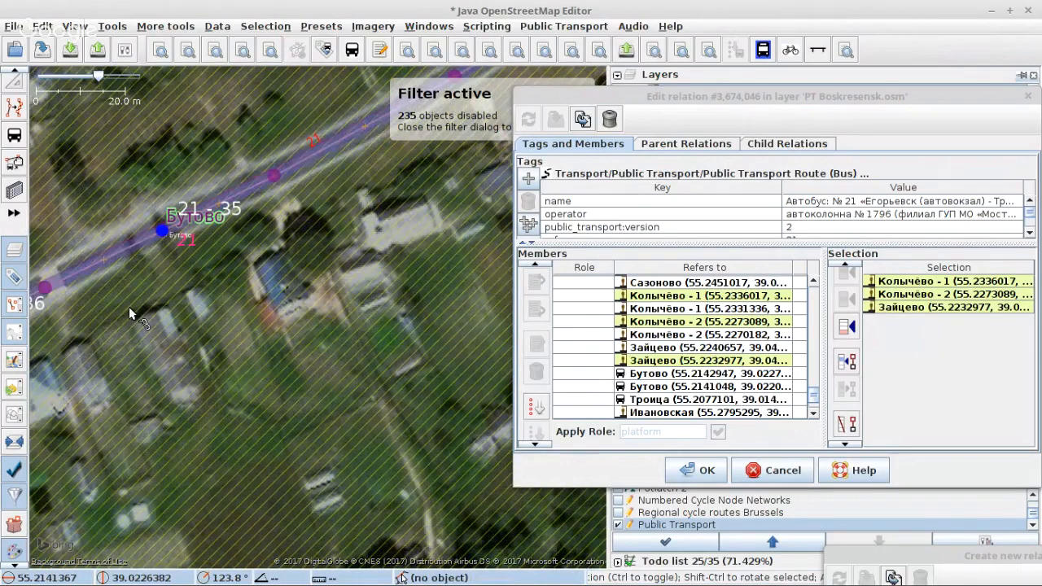
scroll(129, 309, down, 2)
drag(136, 286, 255, 245)
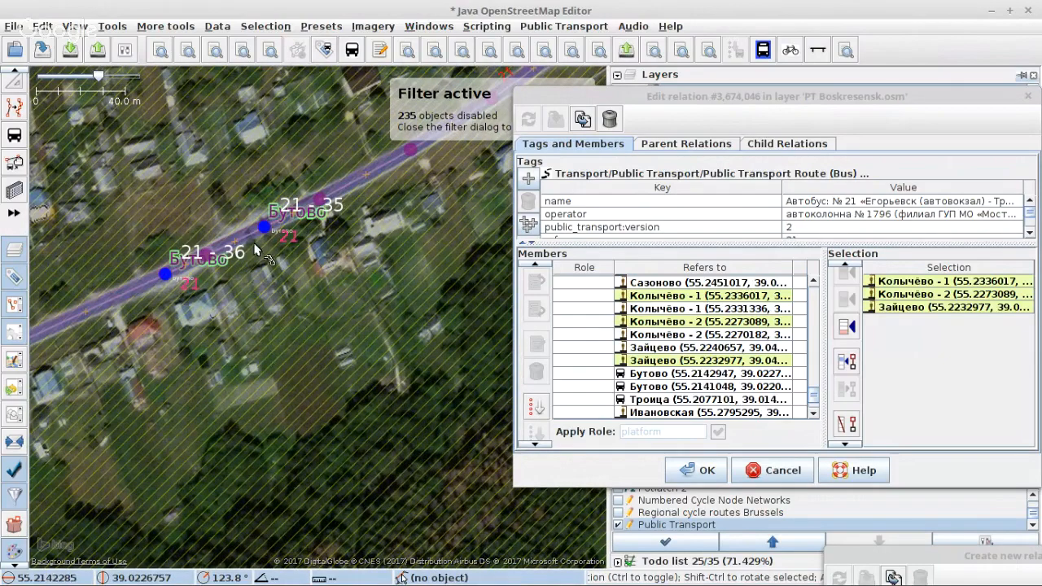
click(847, 423)
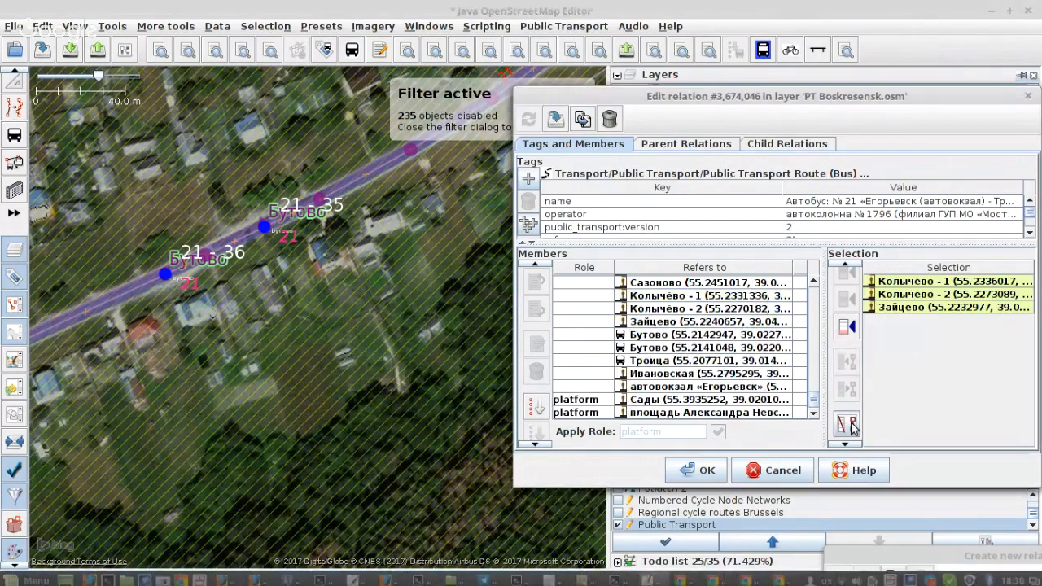
Detach the northeastern Бутово stop node from the road and place it beside the road's northwest edge.
scroll(238, 224, up, 2)
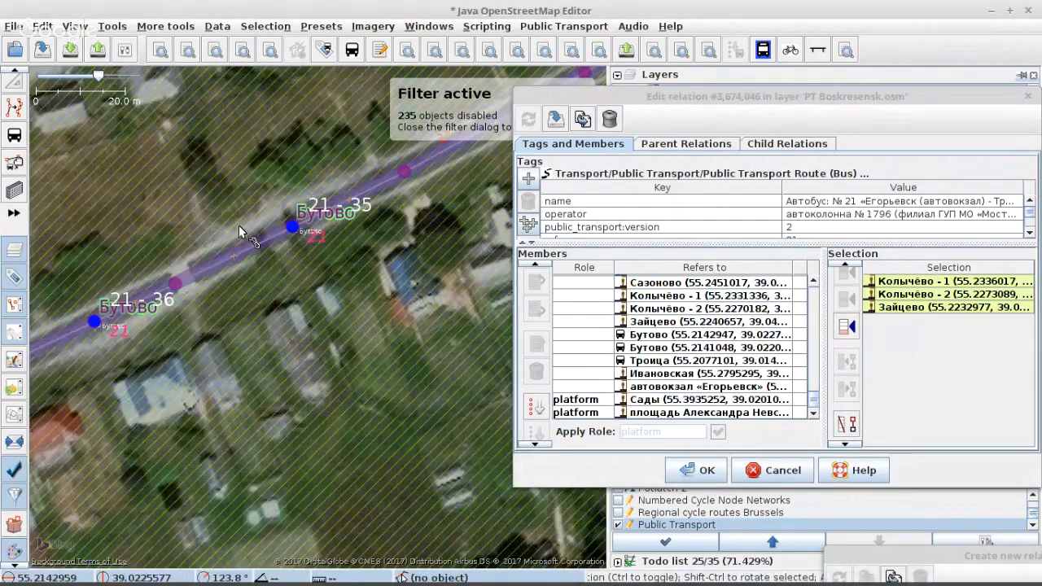
scroll(298, 228, up, 2)
drag(302, 264, 354, 314)
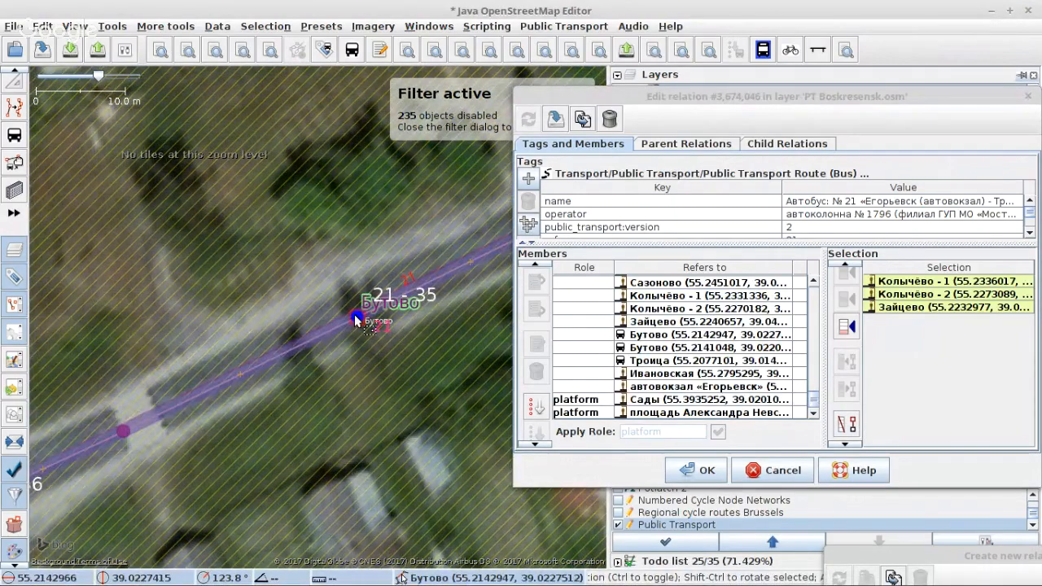
click(354, 314)
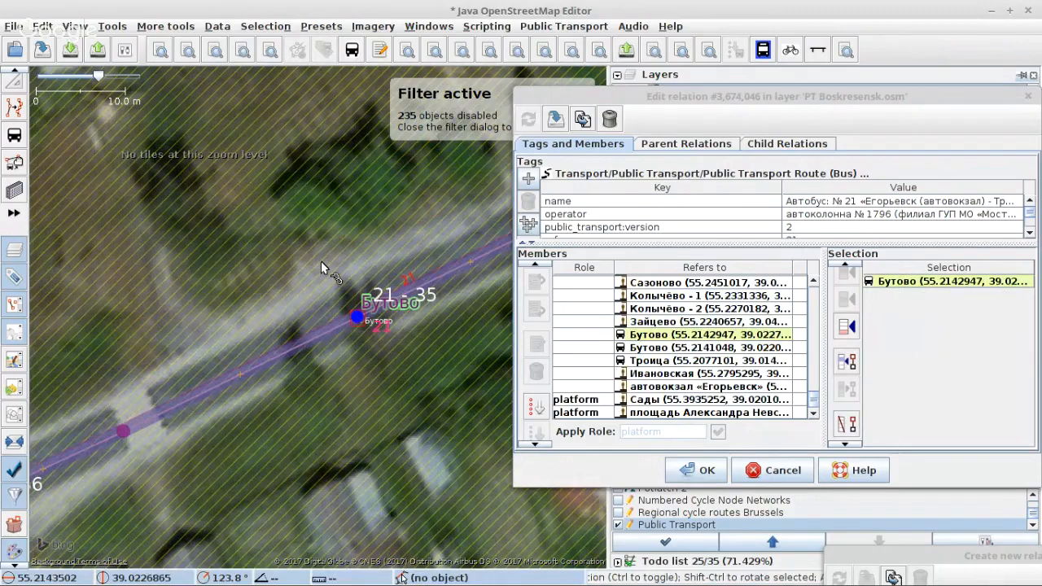
key(alt+j)
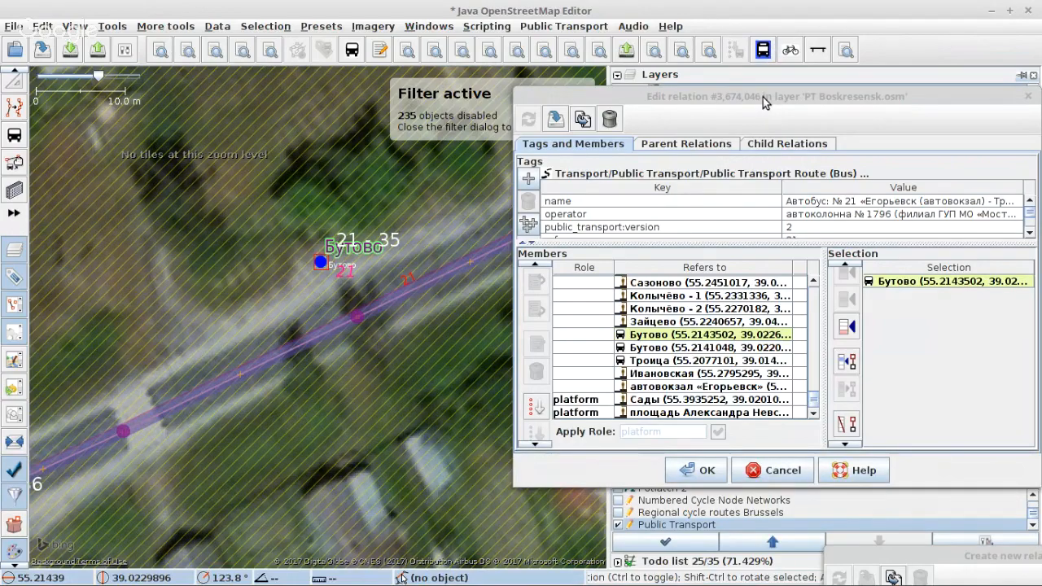
Uncover the tag list and paste platform tags onto the detached Бутово stop, giving it public_transport=platform.
drag(766, 101, 719, 337)
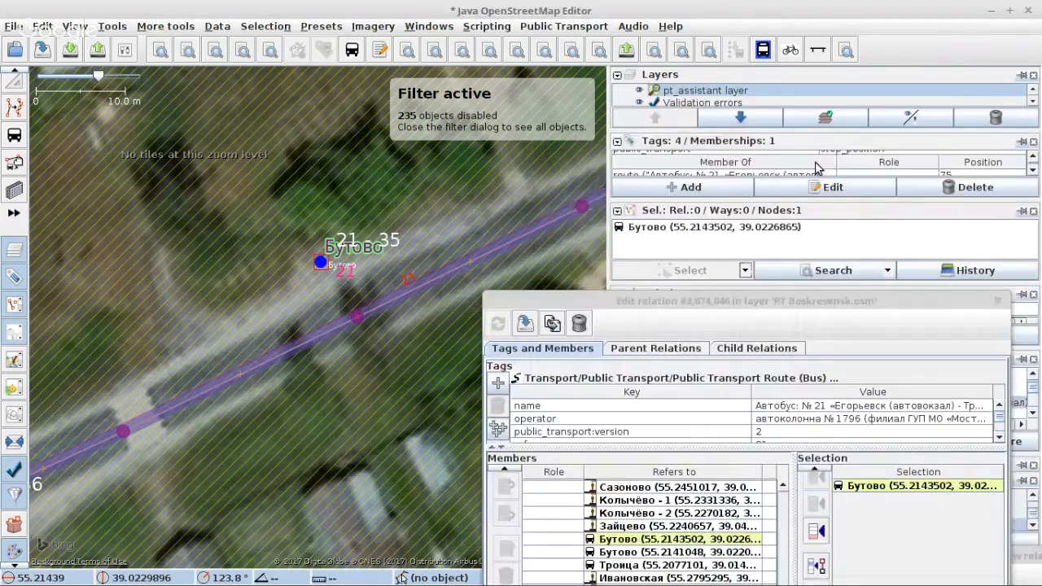
click(817, 178)
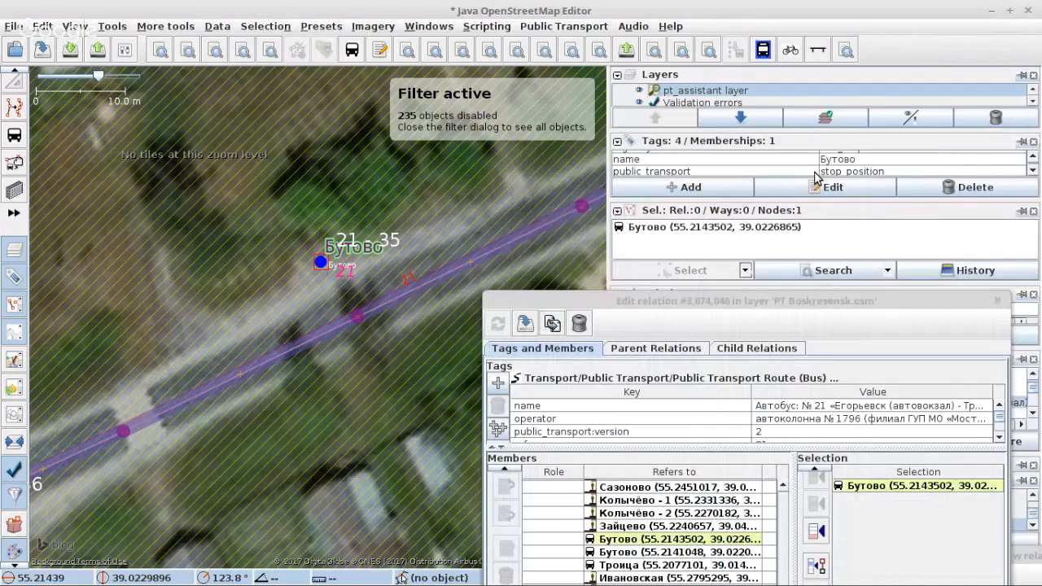
key(ctrl+shift+v)
scroll(829, 167, down, 1)
scroll(861, 170, down, 1)
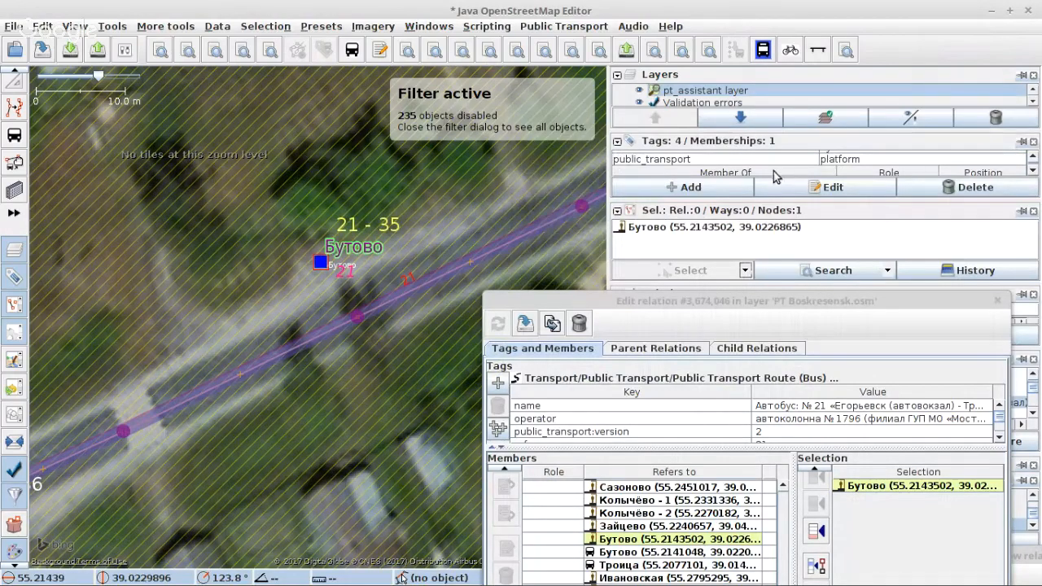
Add a bus stop position on the road node beside the new Бутово platform.
key(s)
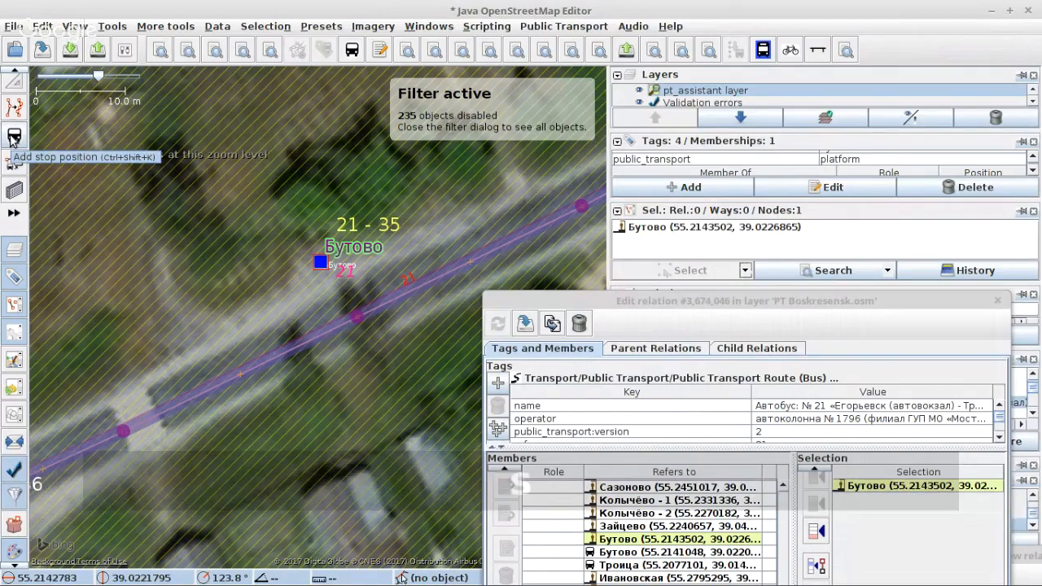
click(14, 137)
click(358, 320)
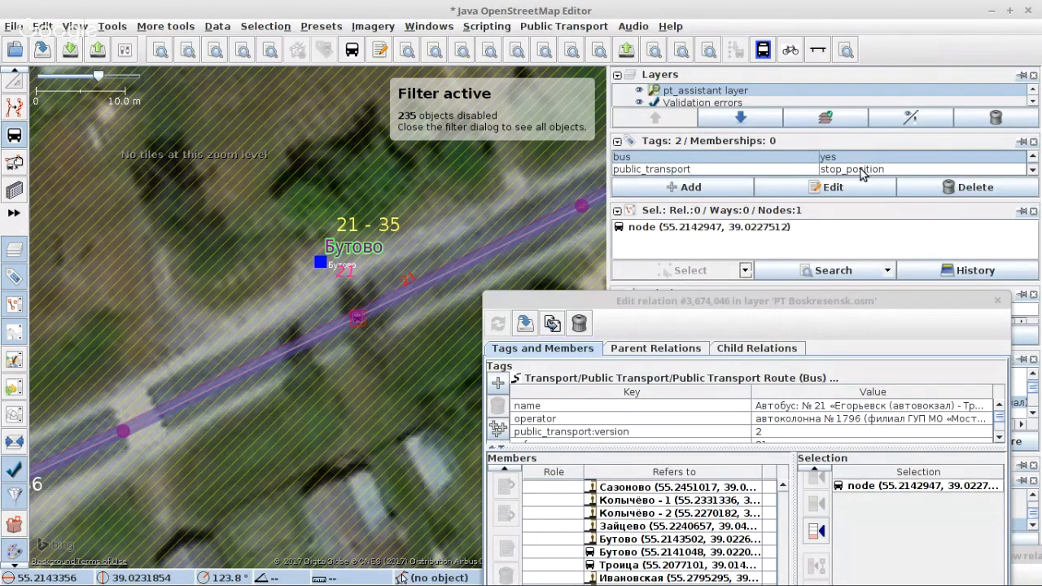
Detach the southwestern Бутово stop node from the road and place it beside the road's southeast edge.
drag(301, 344, 567, 104)
key(s)
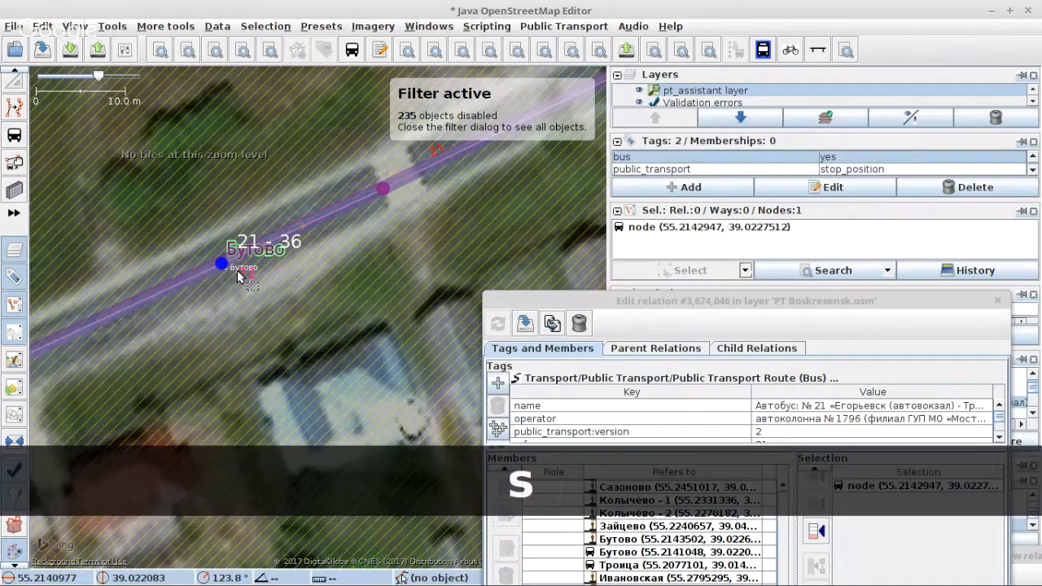
click(239, 274)
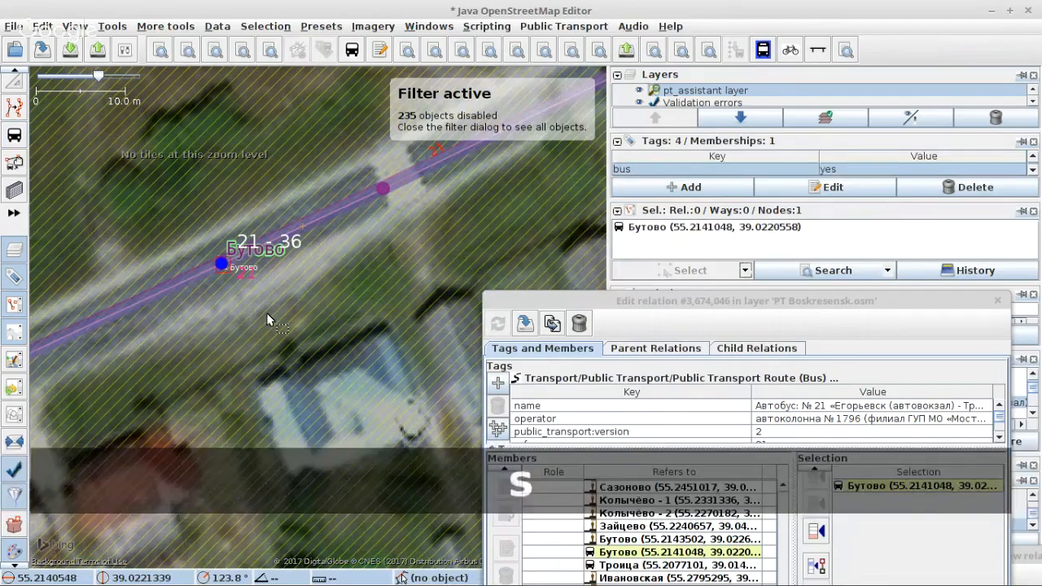
key(alt+j)
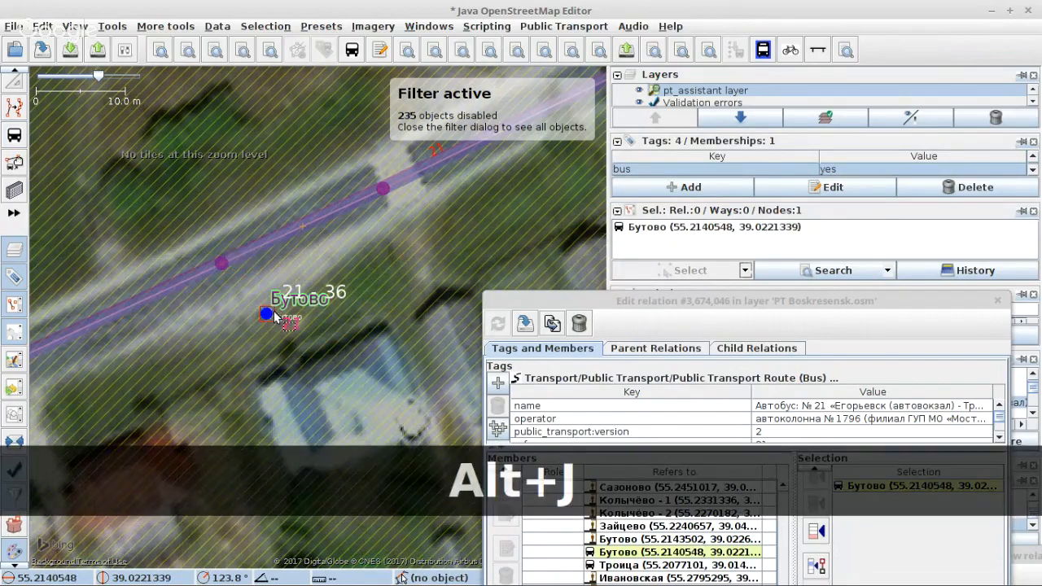
drag(266, 313, 286, 308)
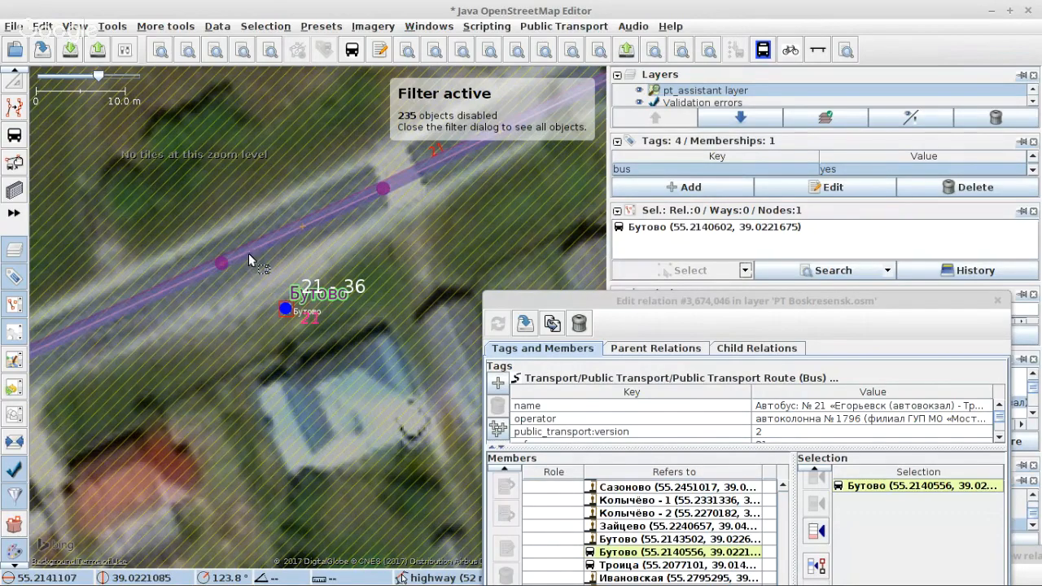
Shift the road node left behind northeast, level with the detached Бутово stop, and make it a bus stop position.
drag(220, 264, 273, 240)
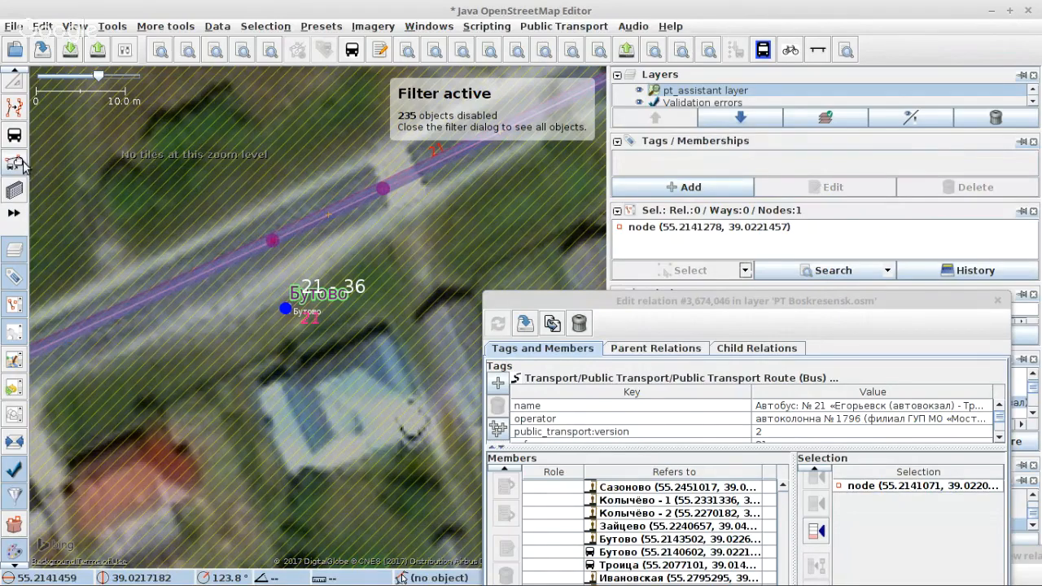
click(273, 240)
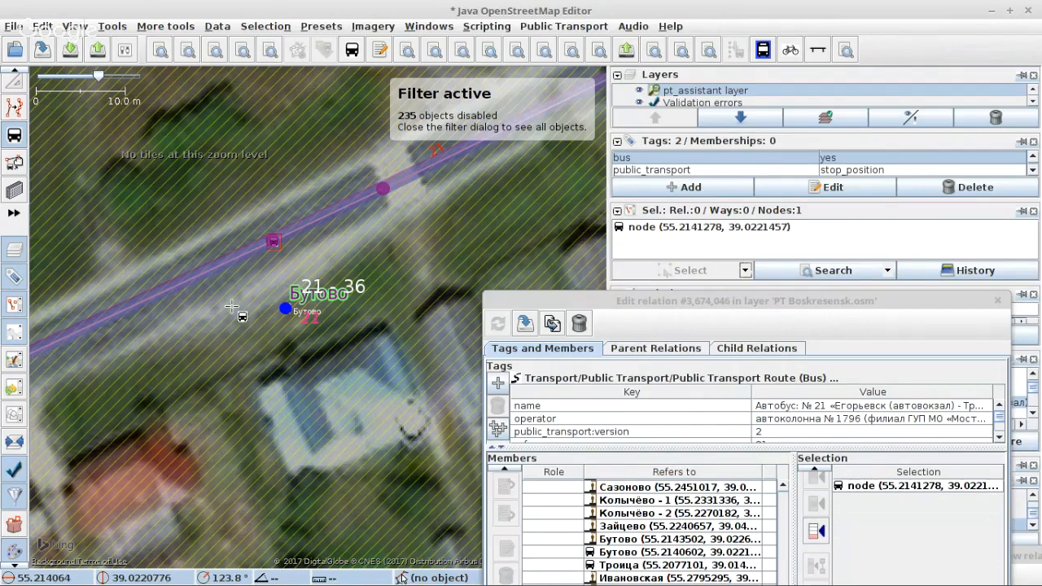
Add one road node southwest and one northeast of the southwestern Бутово stop position.
key(s)
click(185, 310)
key(a)
click(151, 298)
key(s)
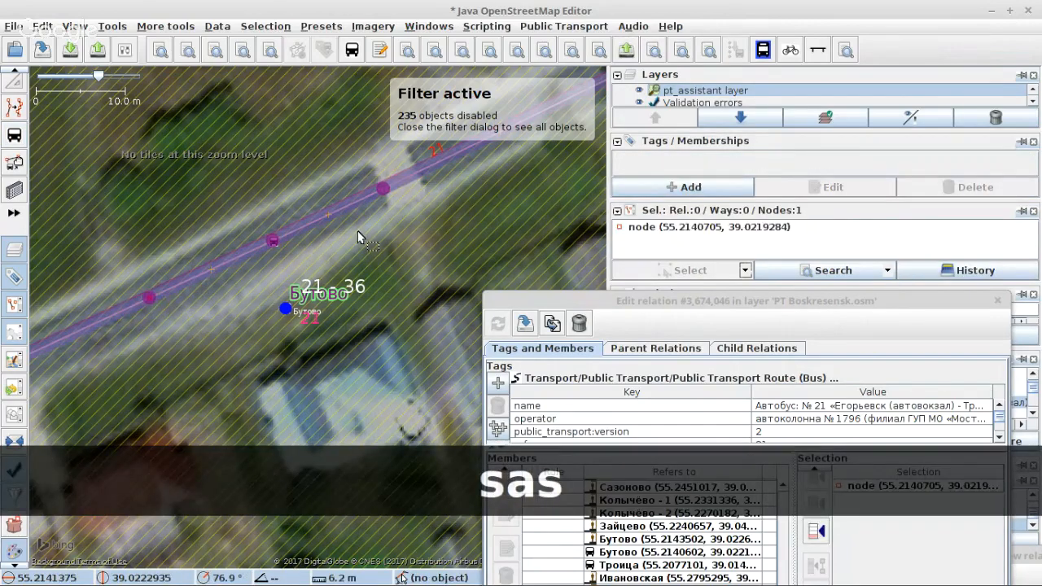
click(357, 230)
key(a)
click(341, 208)
key(s)
key(s)
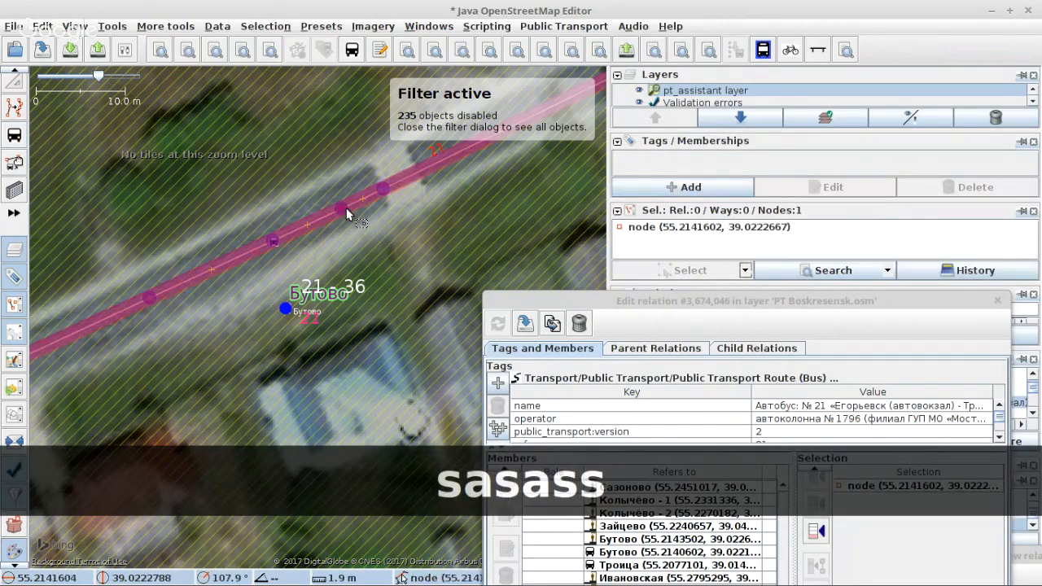
shift+click(150, 299)
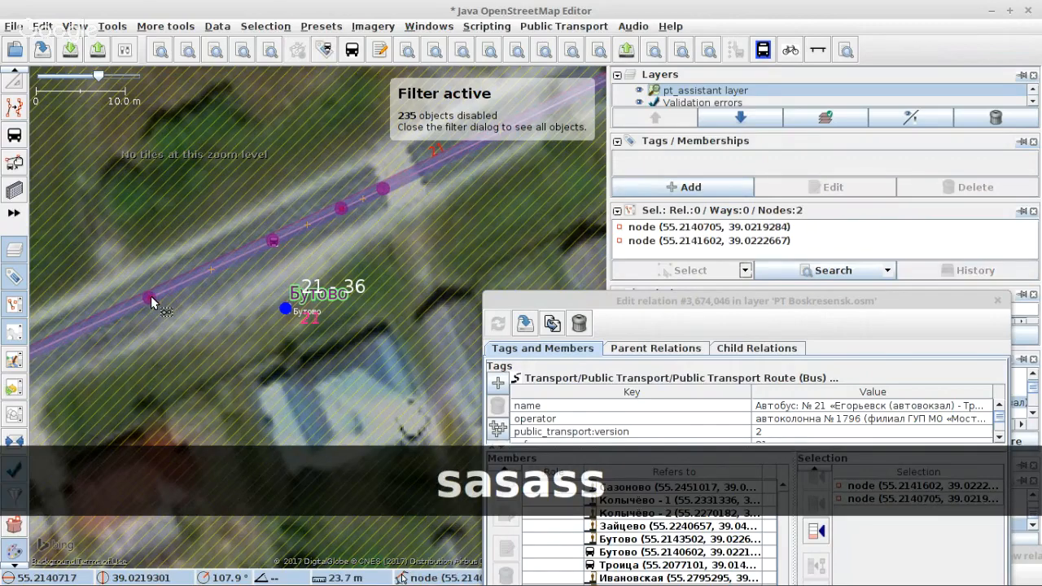
key(p)
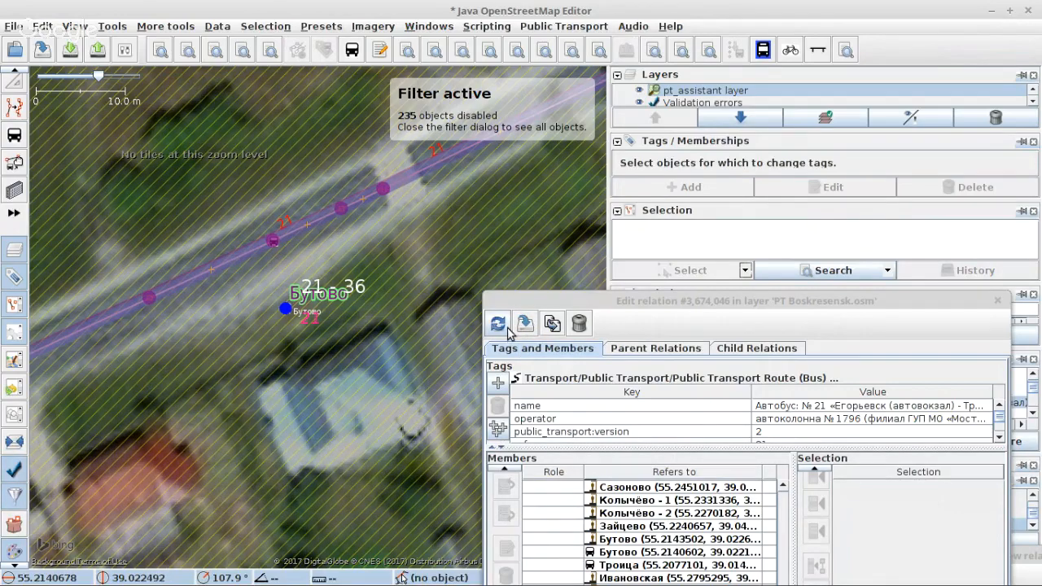
drag(537, 300, 562, 201)
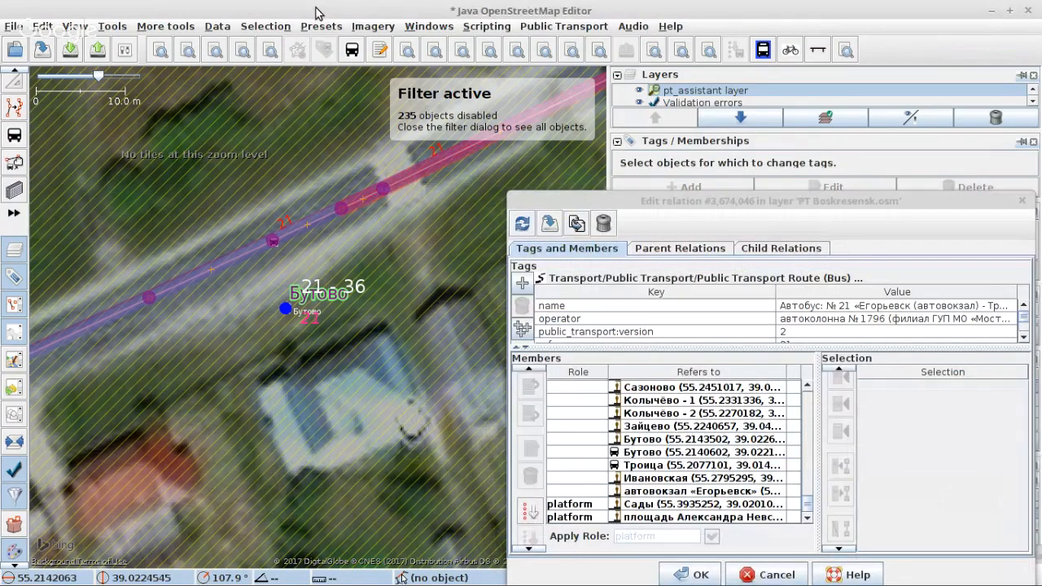
key(ctrl+z)
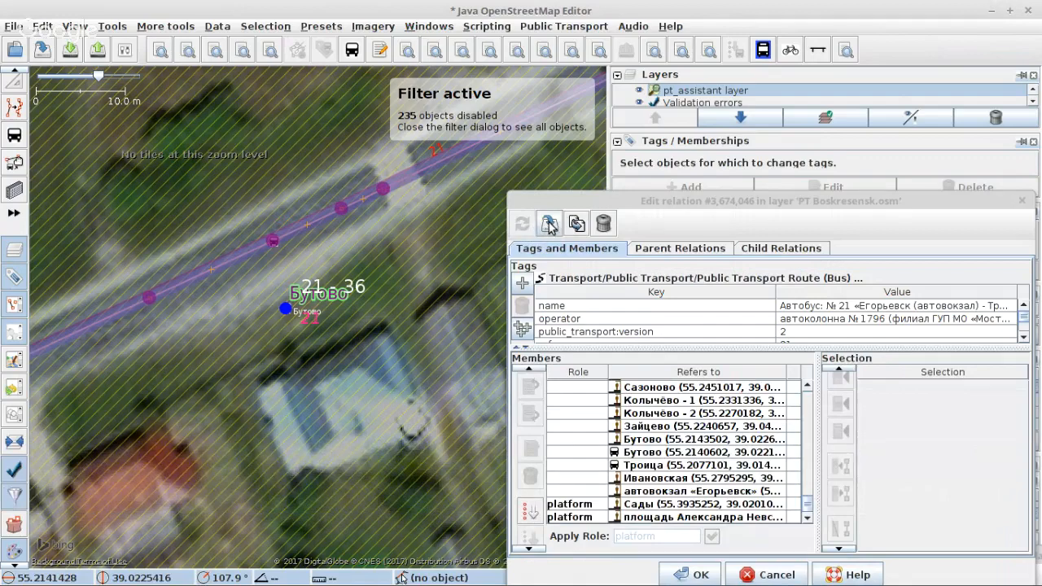
Apply the relation's pending member changes, then split the road at the two new nodes and select the segment holding the stop position.
click(550, 225)
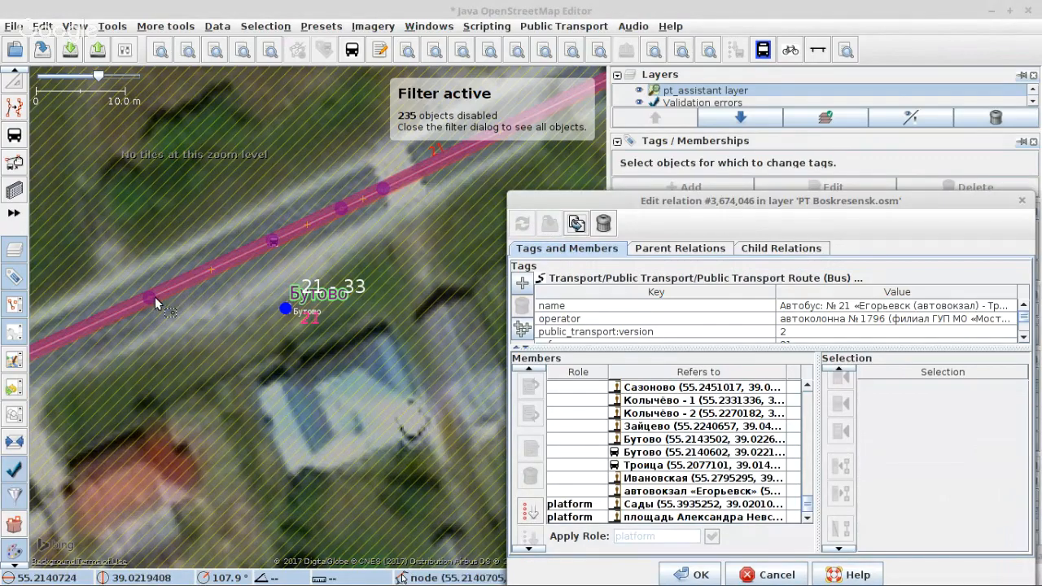
click(342, 210)
shift+click(343, 212)
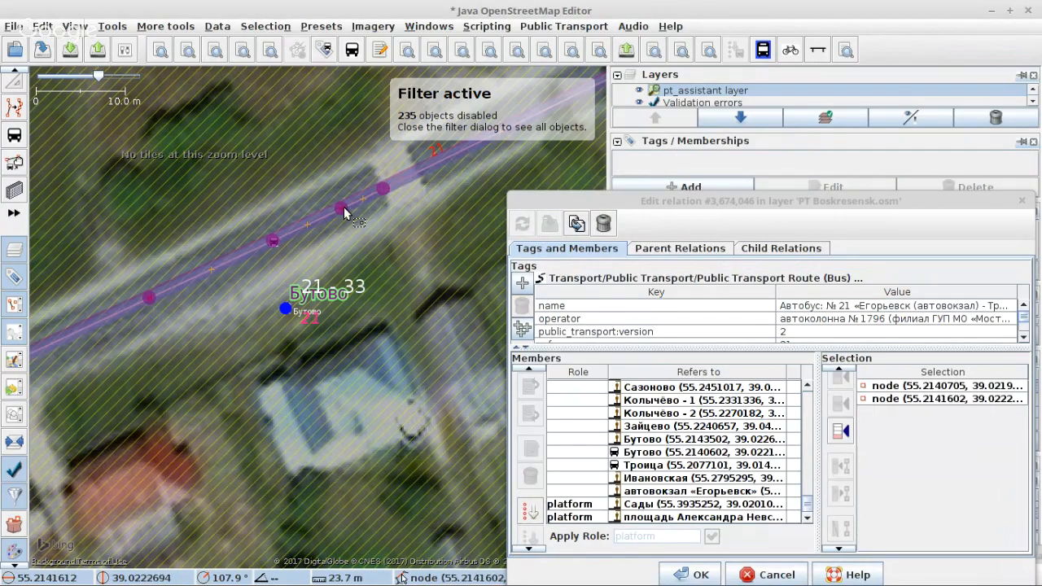
key(p)
click(324, 225)
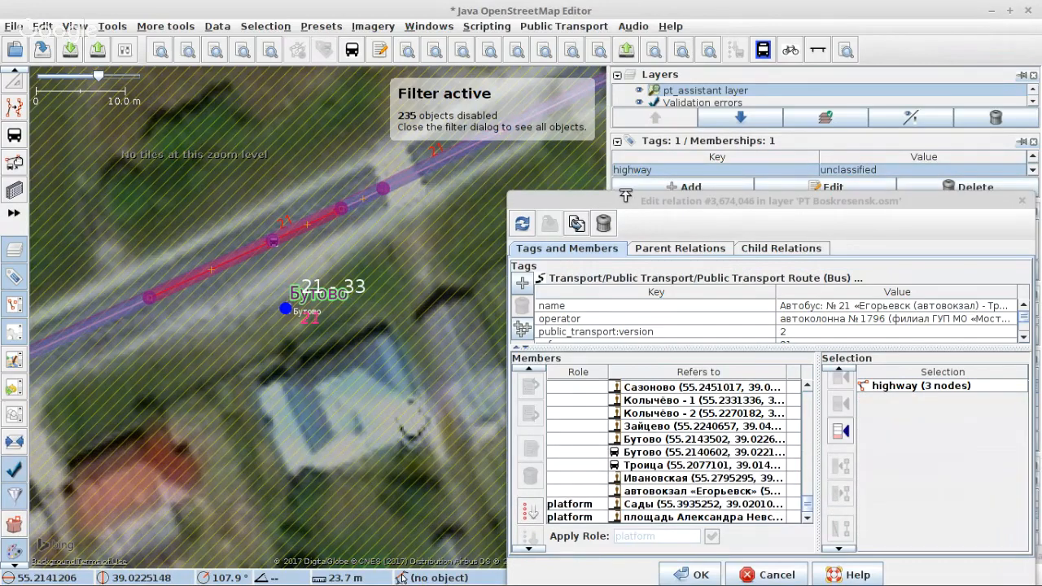
Add the tag bus_bay=right to the road segment at the southwestern Бутово stop.
drag(621, 209, 605, 288)
click(691, 187)
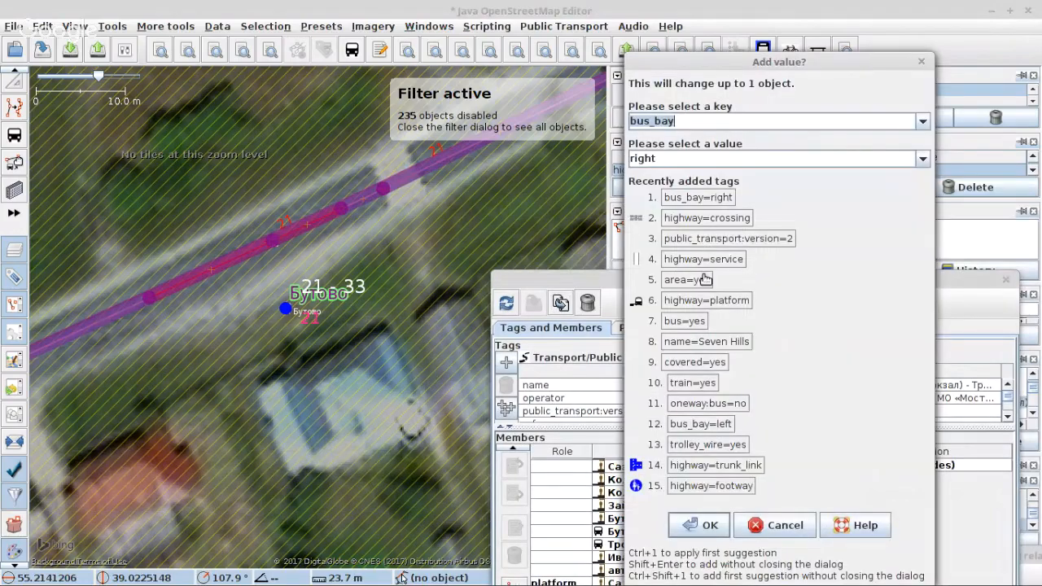
click(691, 204)
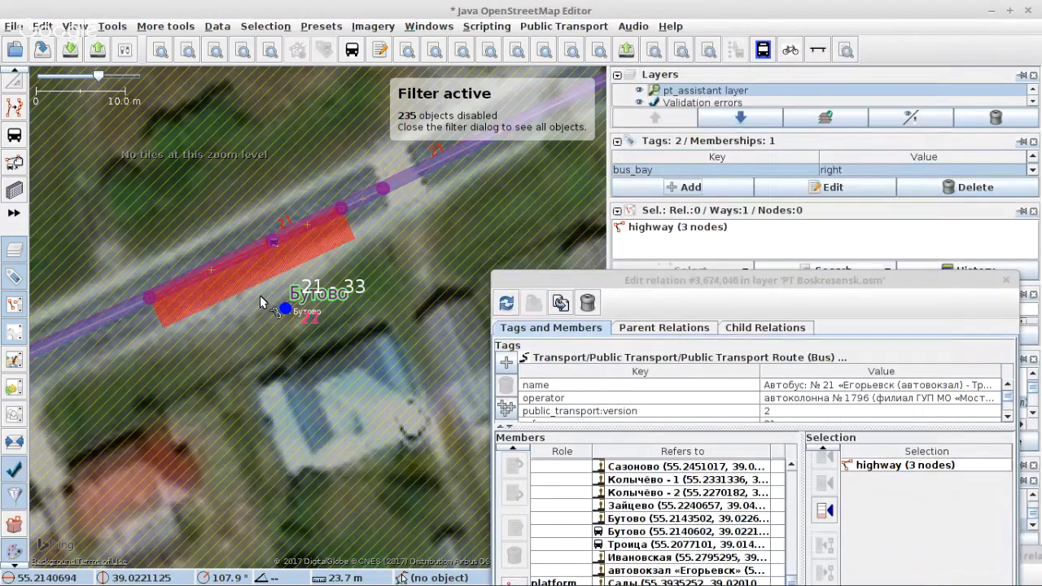
Add one road node southwest and one northeast of the northeastern Бутово stop position.
drag(260, 295, 110, 421)
drag(406, 220, 200, 407)
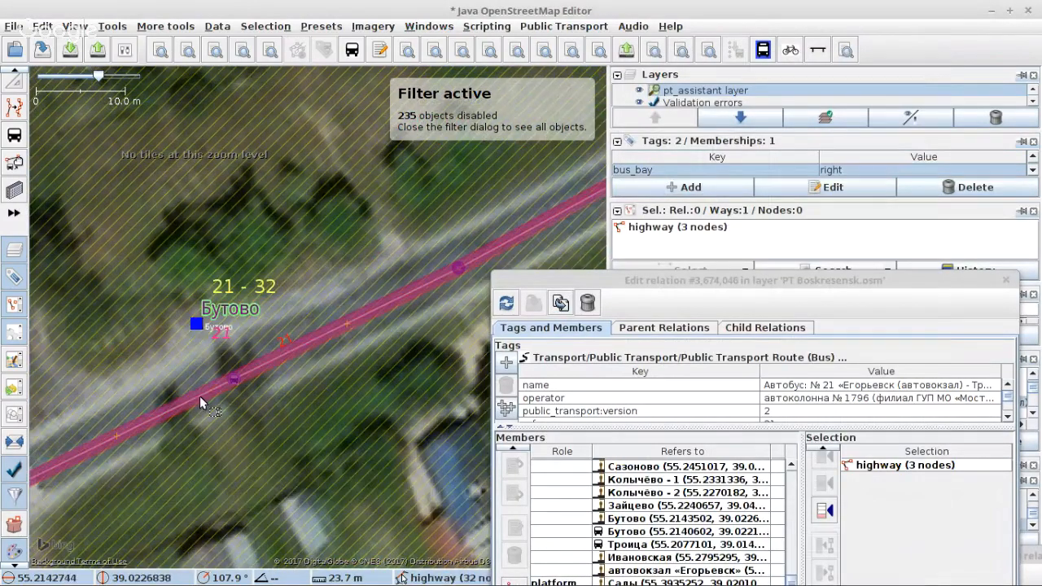
key(s)
key(a)
click(202, 396)
key(s)
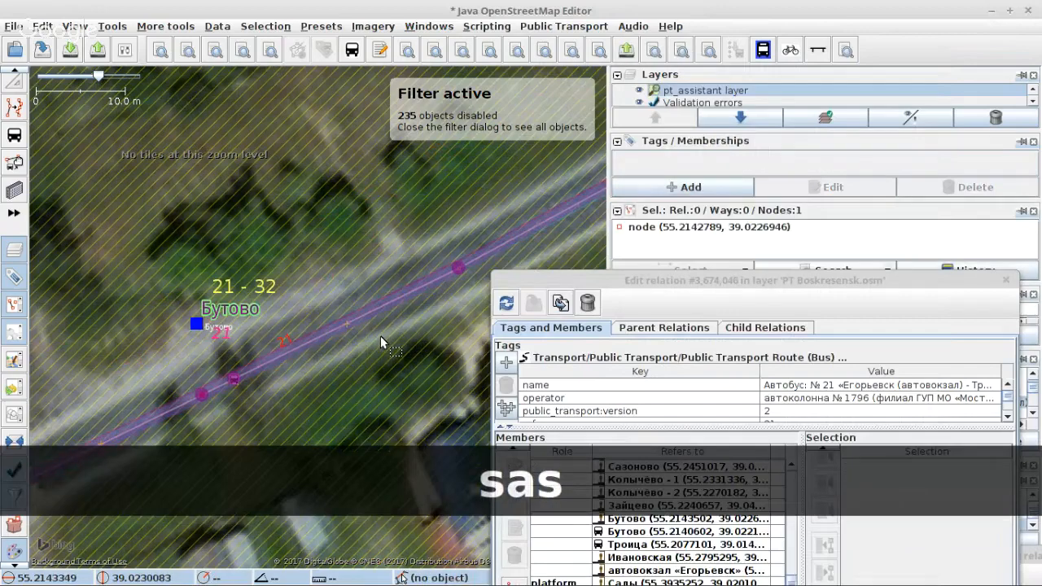
key(a)
key(s)
key(s)
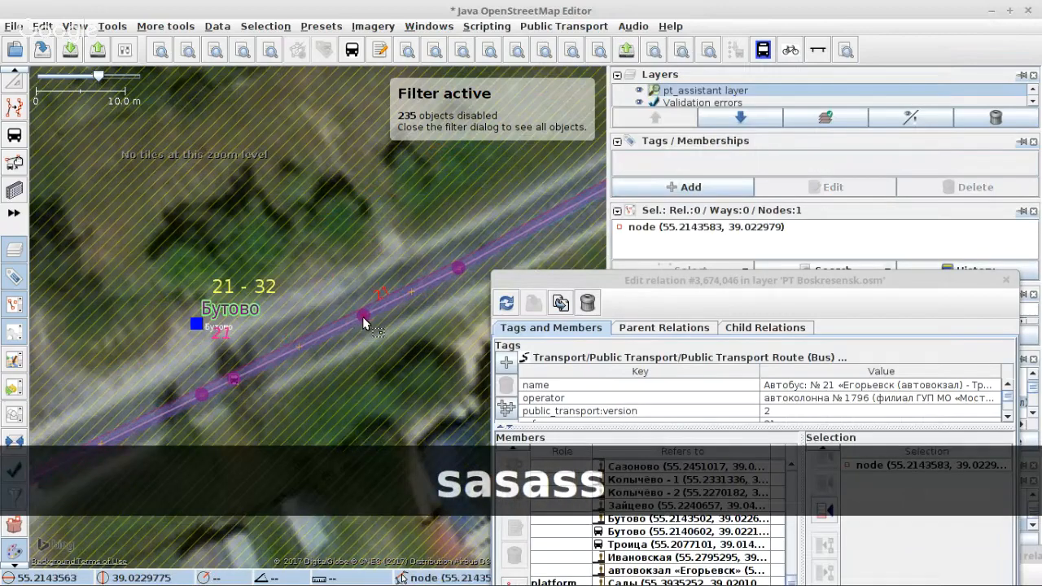
Split the road at the two new nodes and select the segment holding the northeastern Бутово stop position.
shift+click(200, 399)
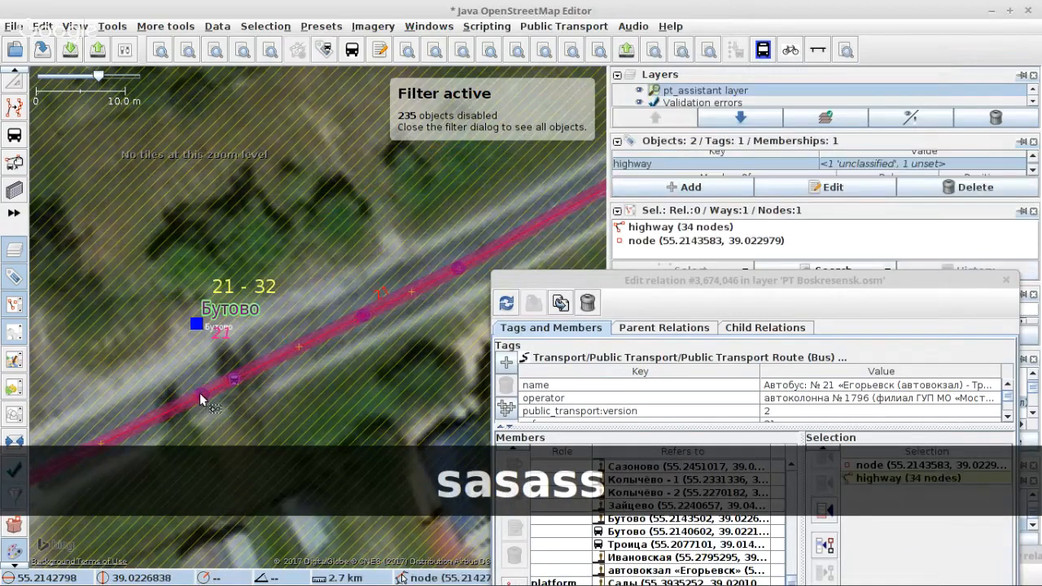
shift+click(203, 399)
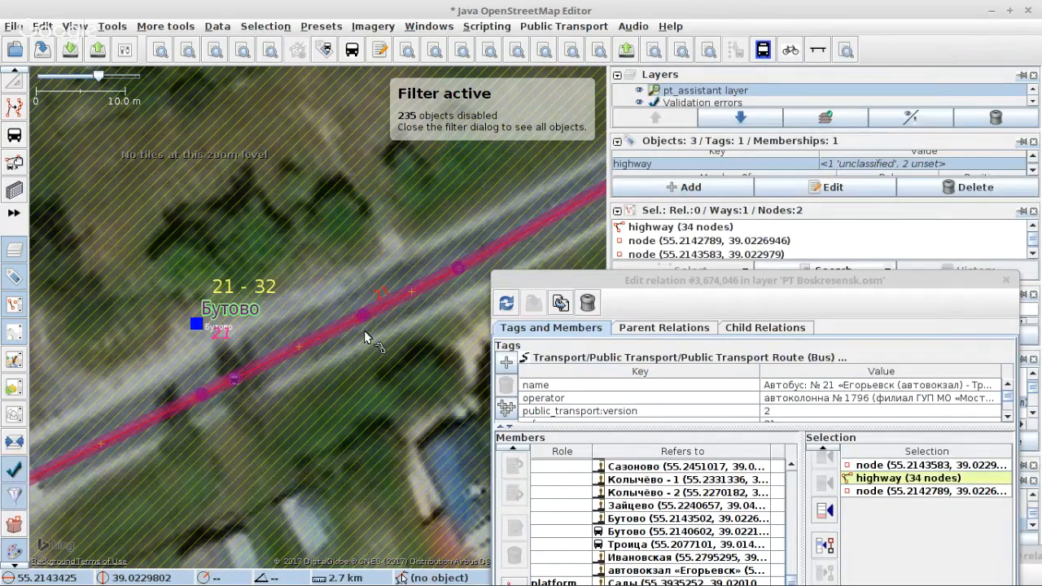
key(p)
click(326, 333)
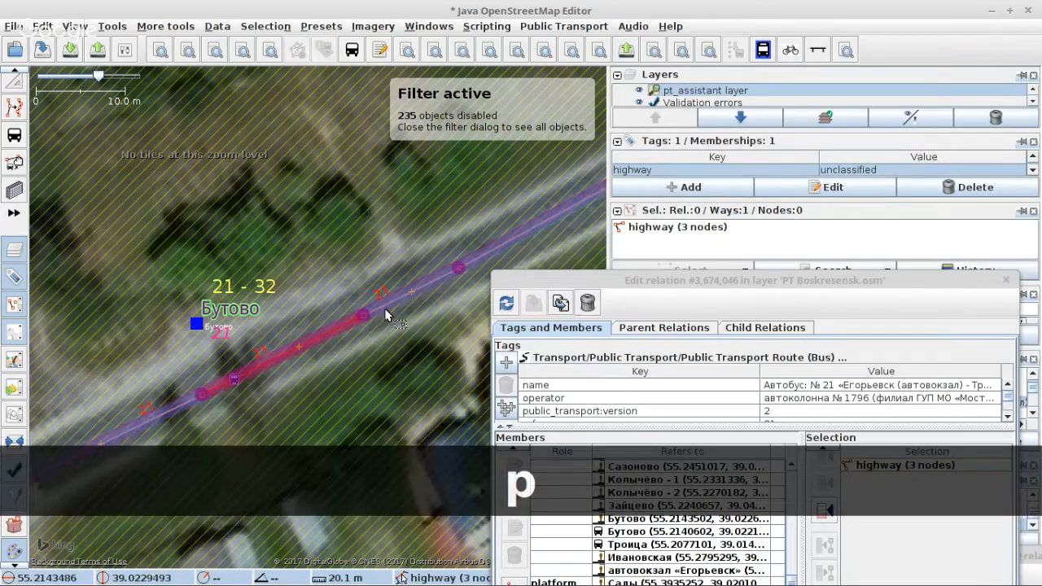
Add the tag bus_bay=left to the road segment at the northeastern Бутово stop.
click(652, 187)
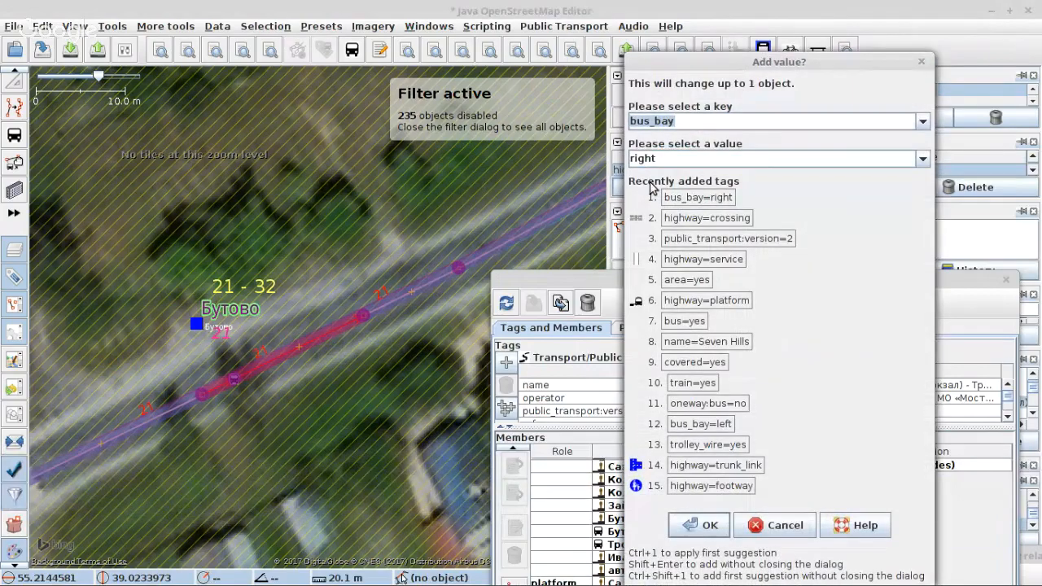
key(Tab)
text(left)
key(Return)
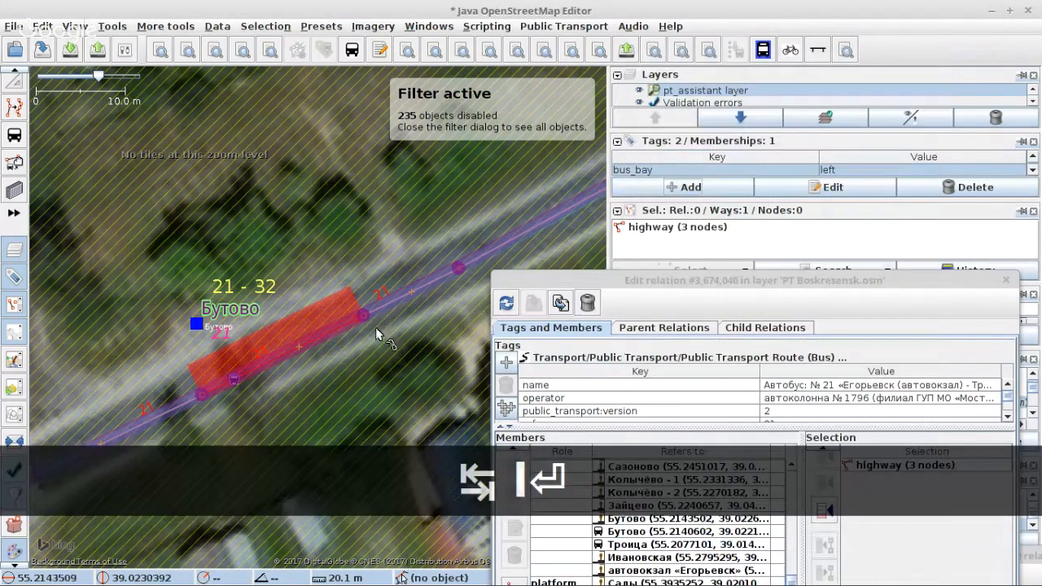
Try detaching the final Троица stop from the road's end, placing it west of the road and a duplicate on the east side.
drag(377, 333, 401, 217)
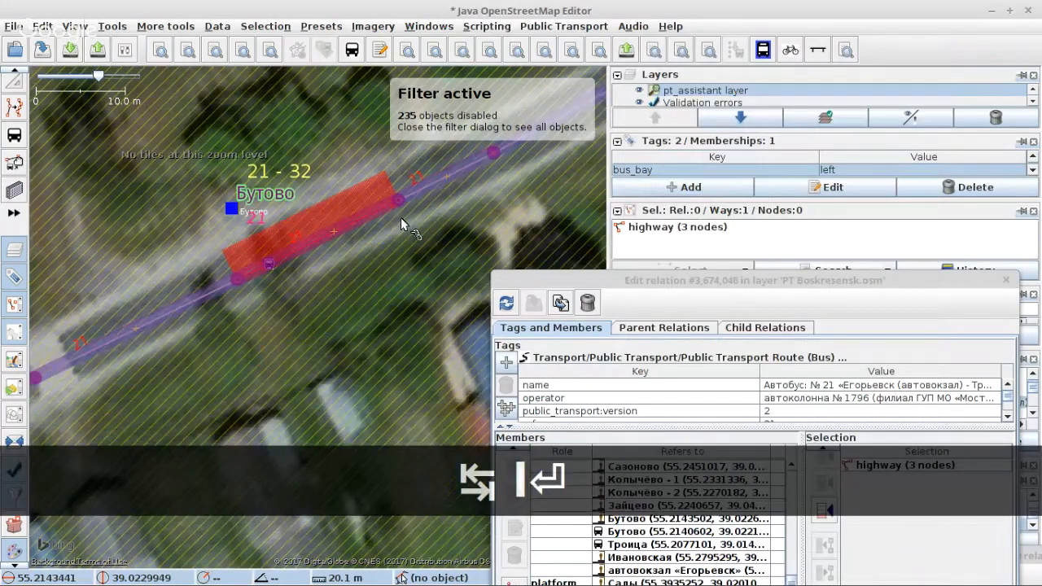
scroll(400, 218, down, 2)
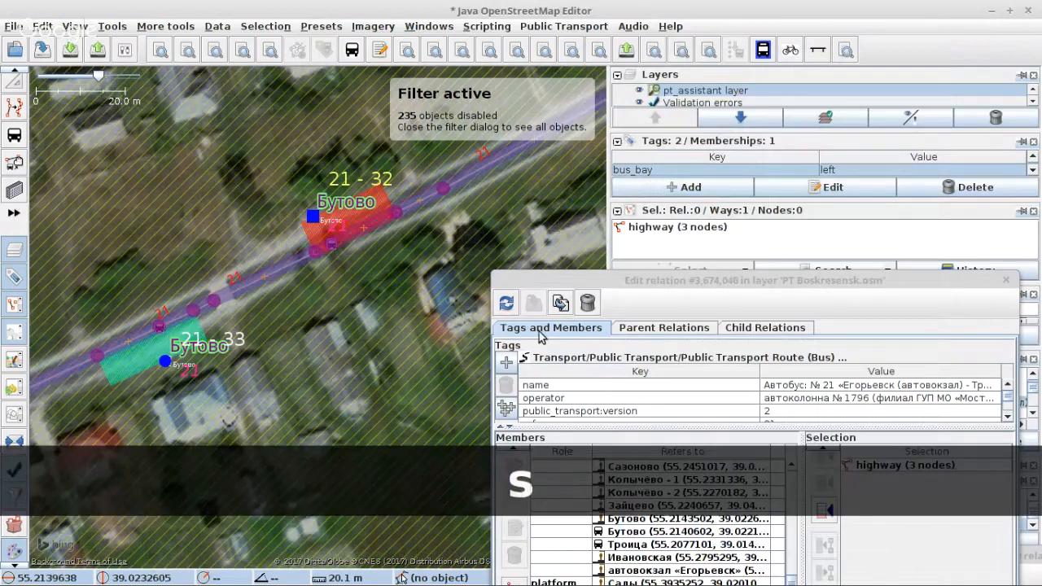
click(639, 285)
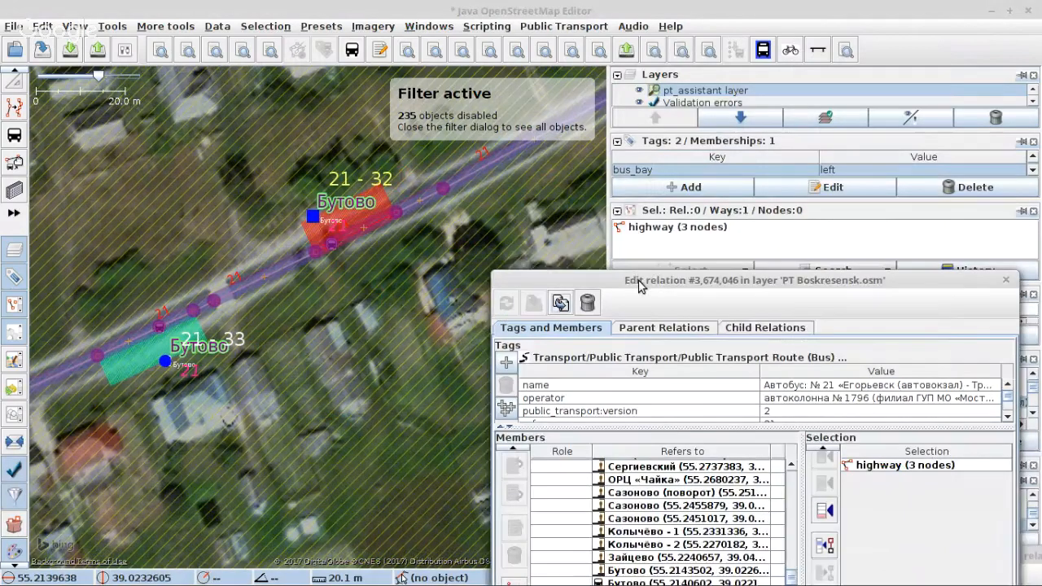
drag(639, 285, 703, 154)
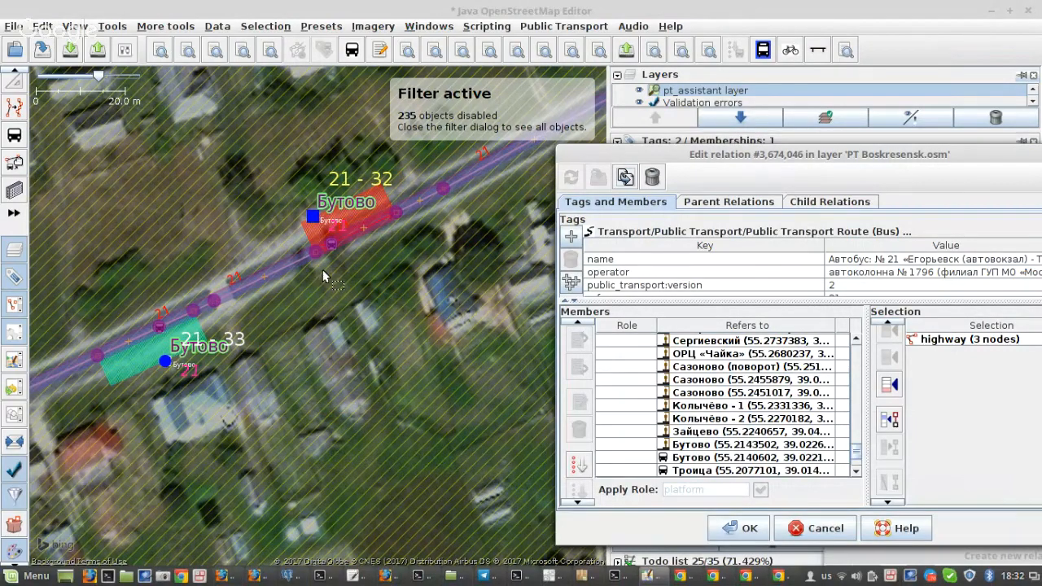
scroll(399, 253, down, 3)
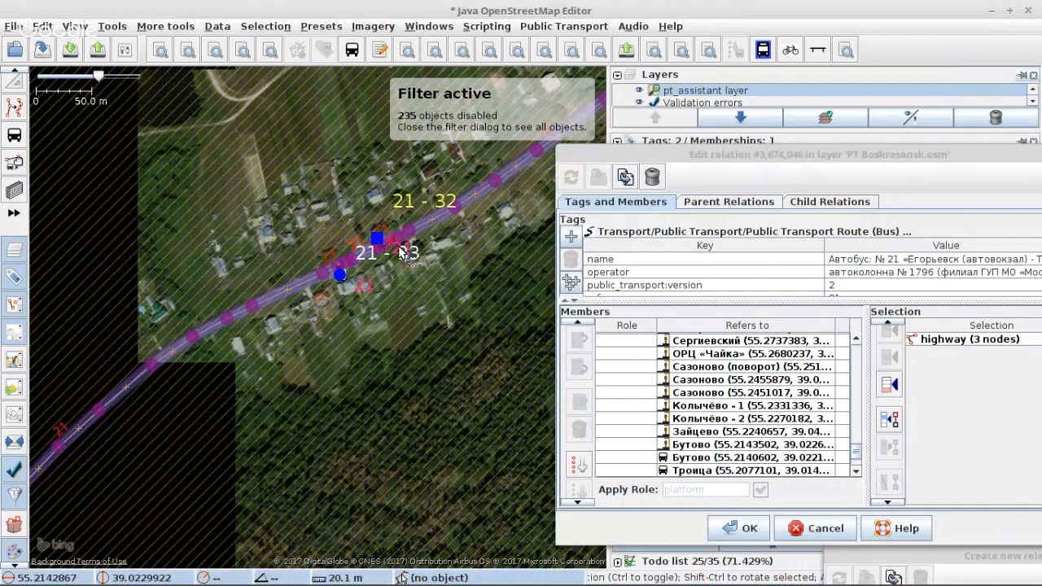
scroll(399, 252, down, 2)
drag(184, 530, 312, 251)
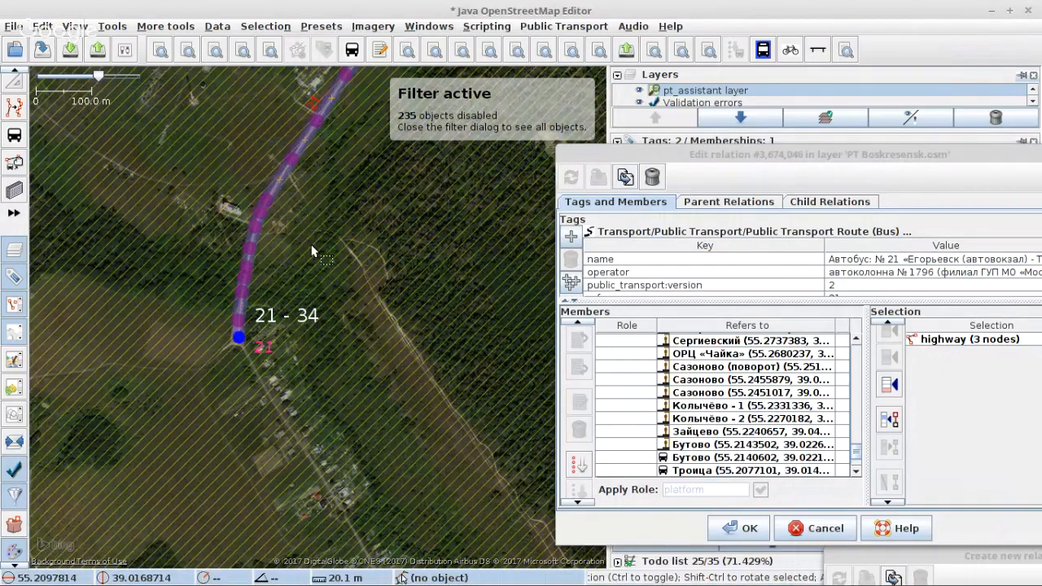
scroll(265, 244, up, 5)
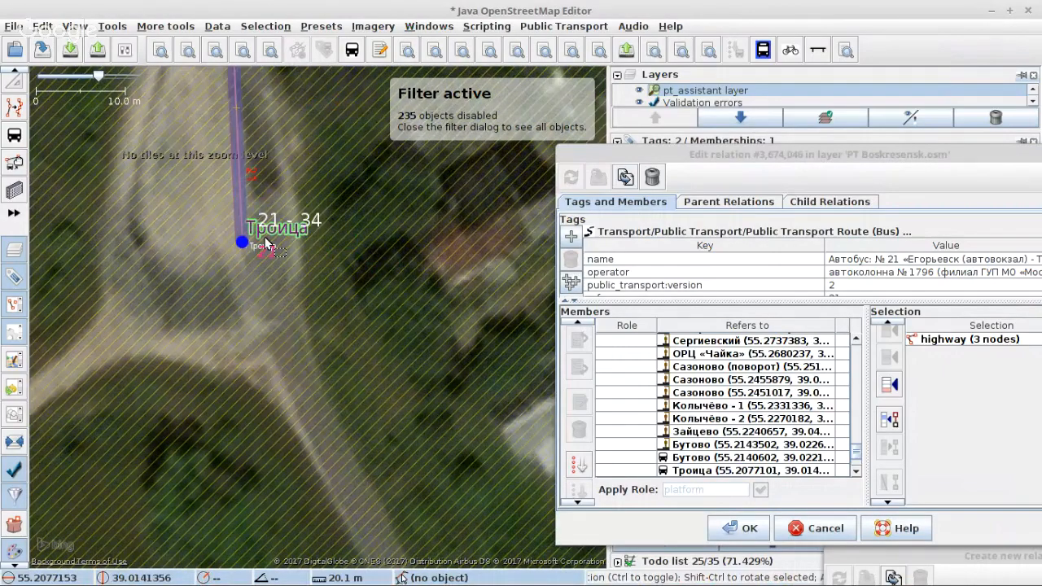
click(265, 244)
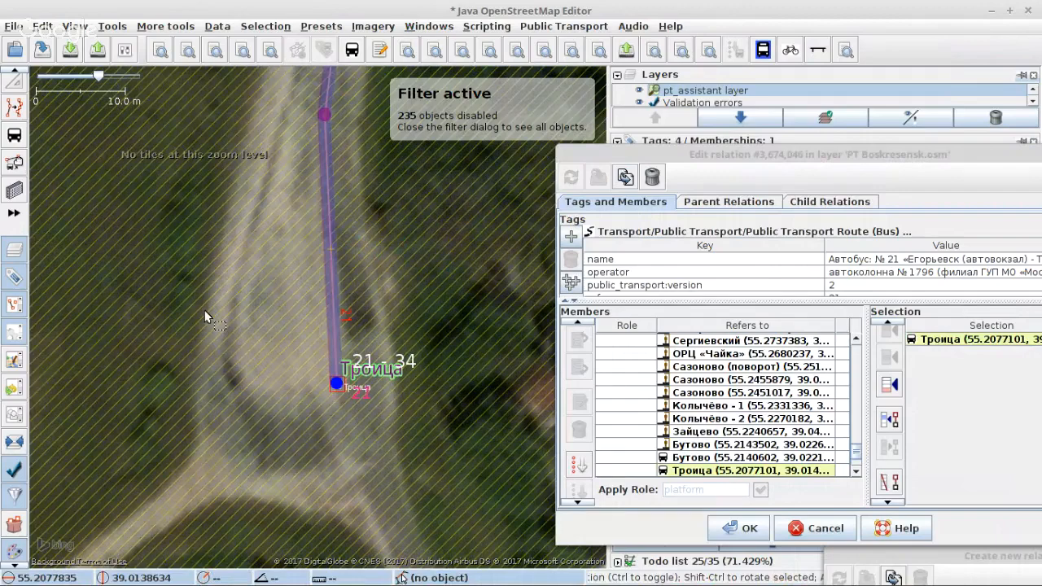
key(alt+j)
key(s)
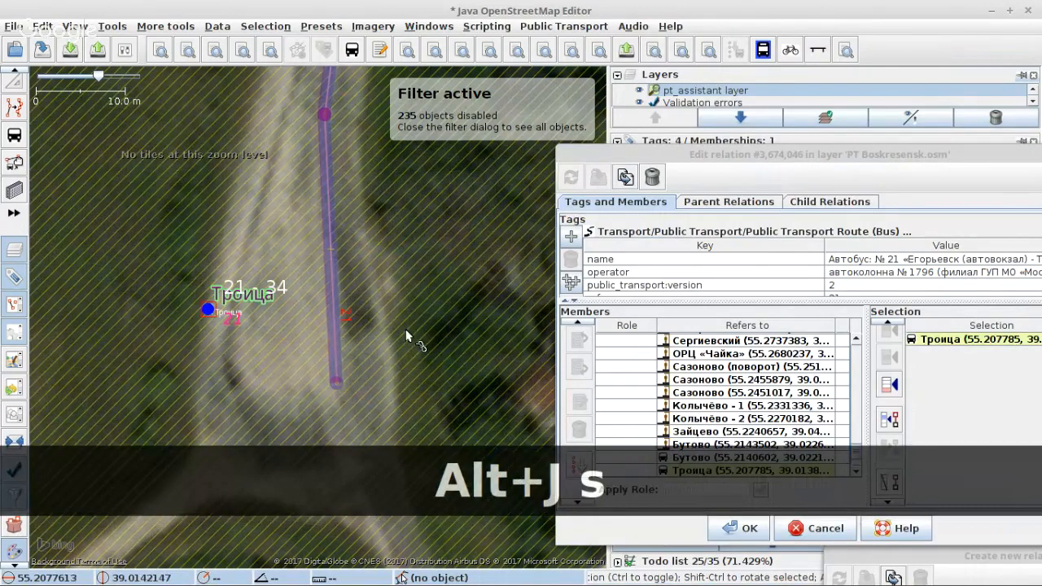
key(ctrl+d)
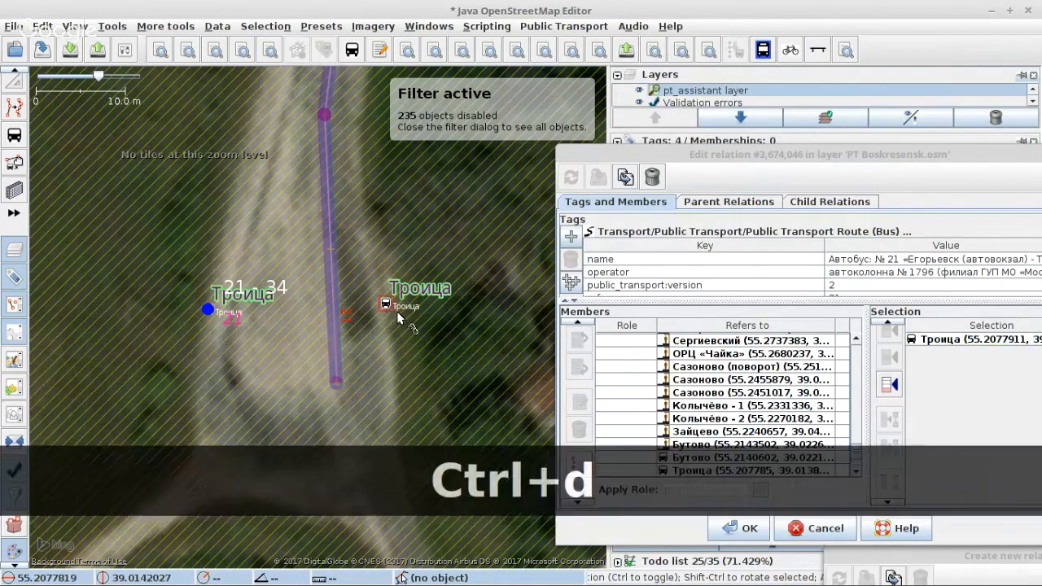
Turn both Троица stop nodes into bus platforms and make the road's end node a bus stop position.
shift+click(209, 310)
click(763, 51)
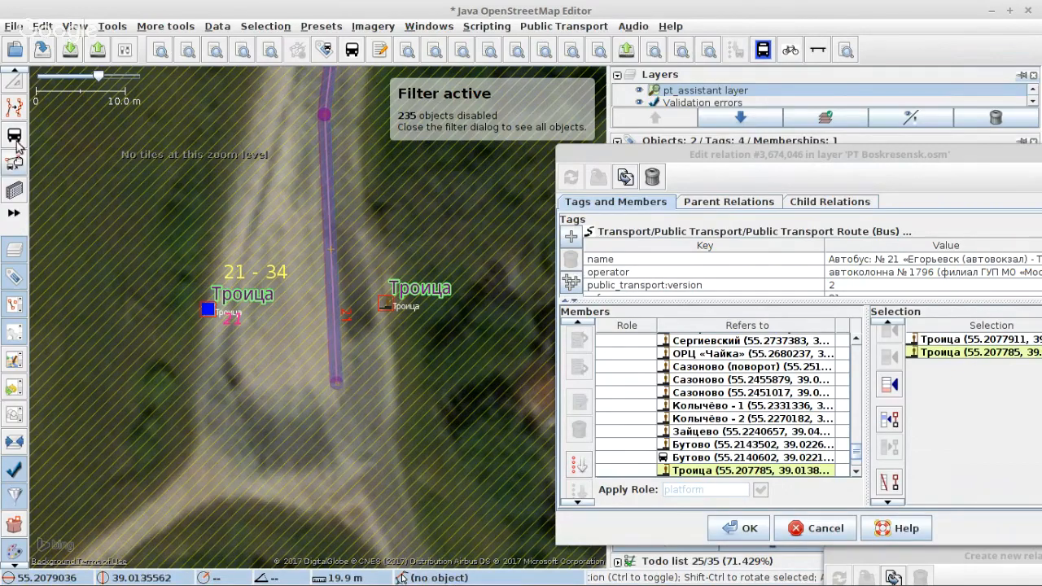
click(337, 383)
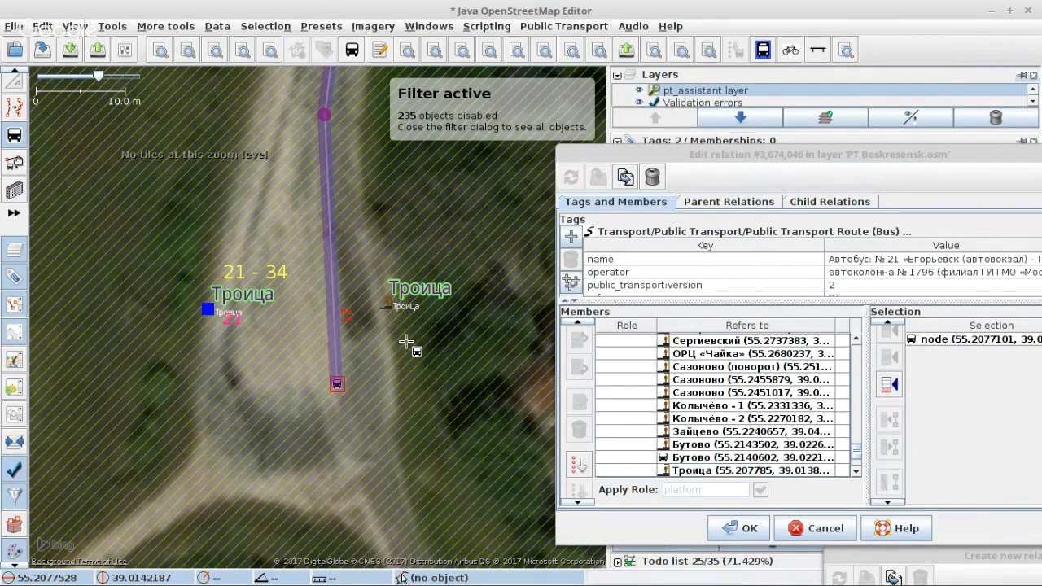
key(s)
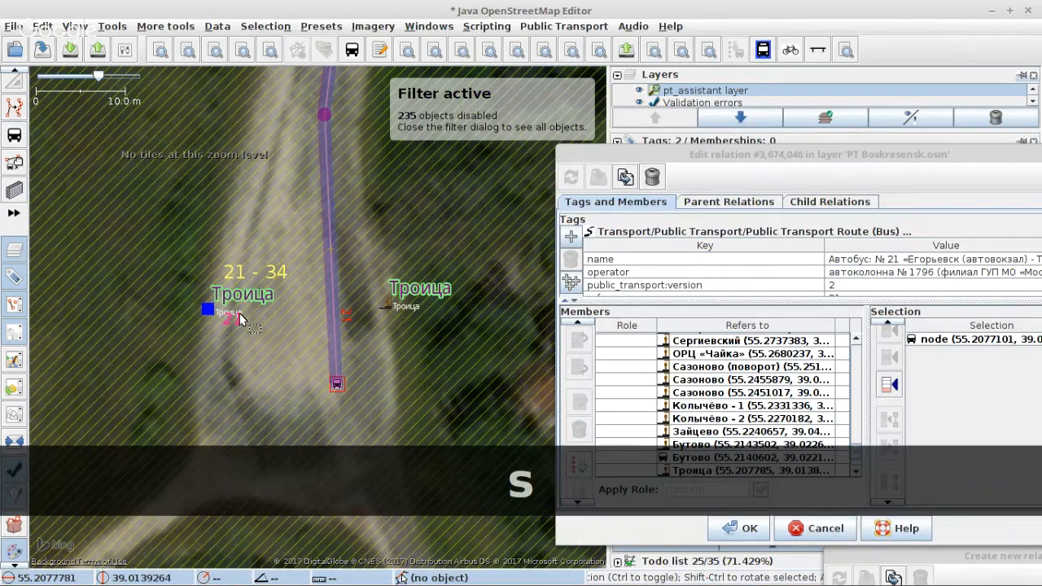
Download the OpenStreetMap data for the area around the Троица stop.
scroll(240, 320, down, 1)
click(70, 50)
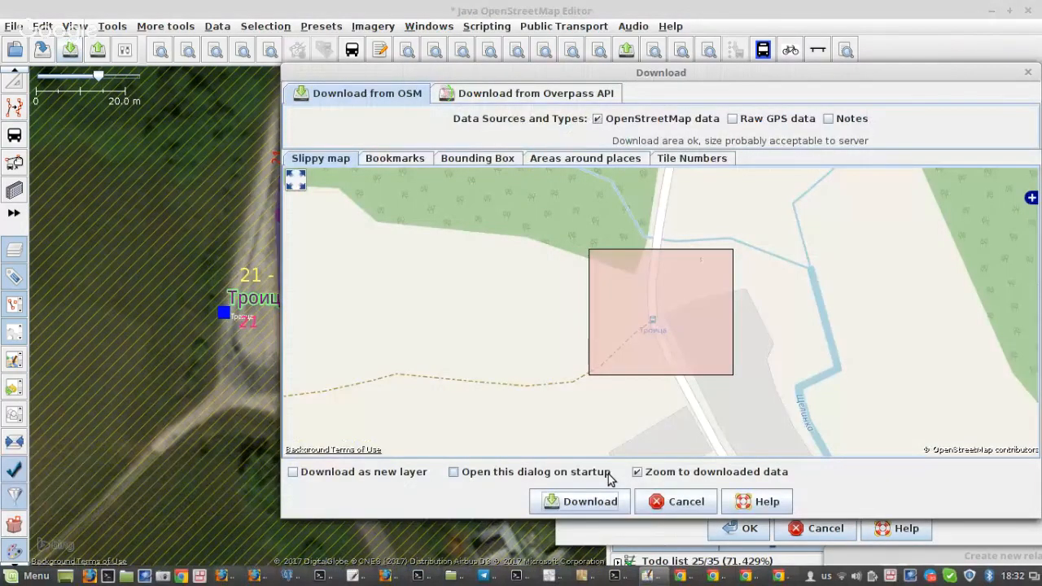
click(599, 500)
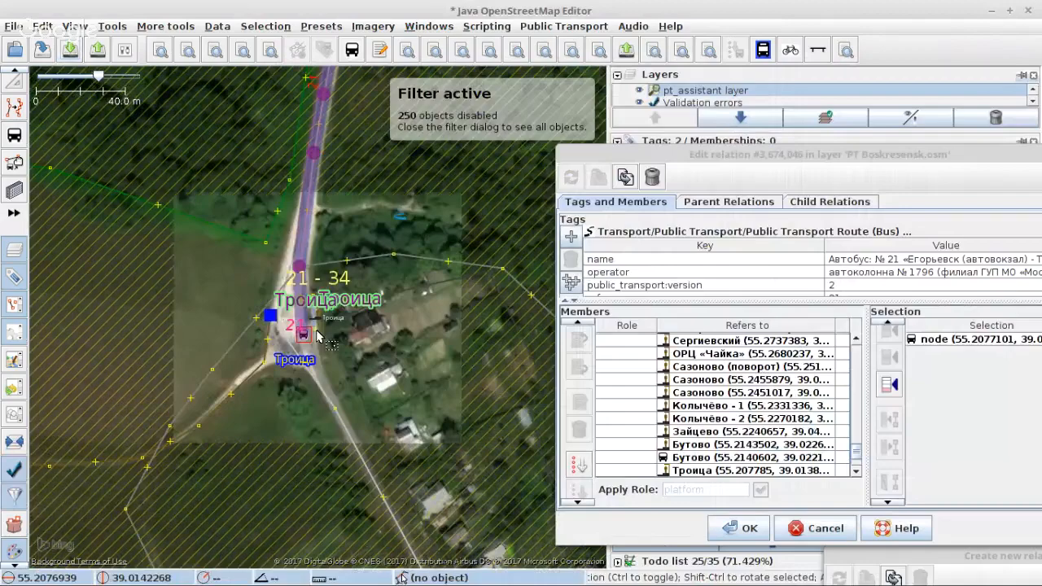
Inspect the newly loaded ways joined to the moved Троица stop, then undo the detachment, duplication and platform changes made there.
scroll(299, 321, up, 2)
key(s)
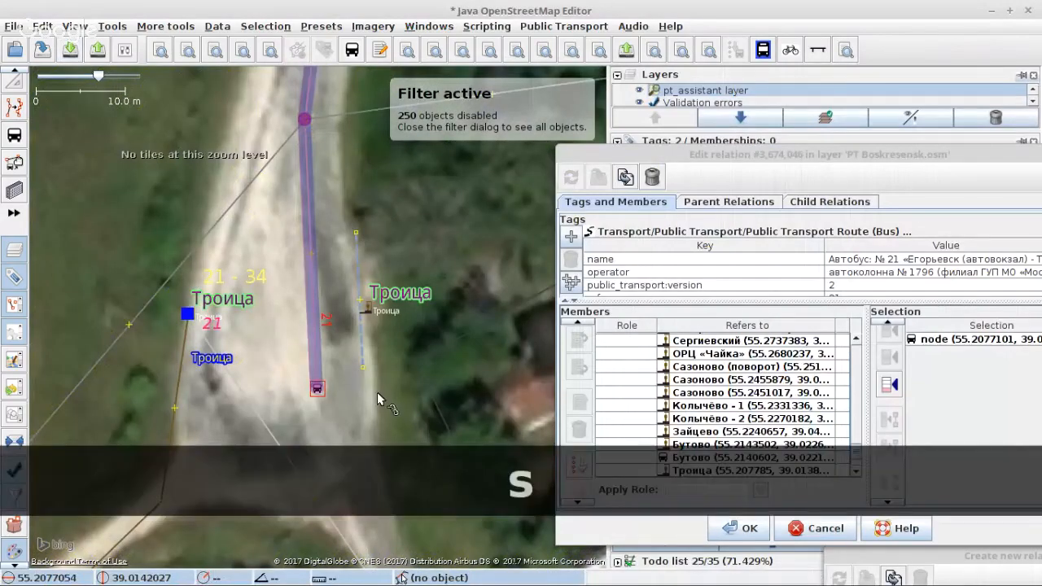
drag(322, 478, 301, 271)
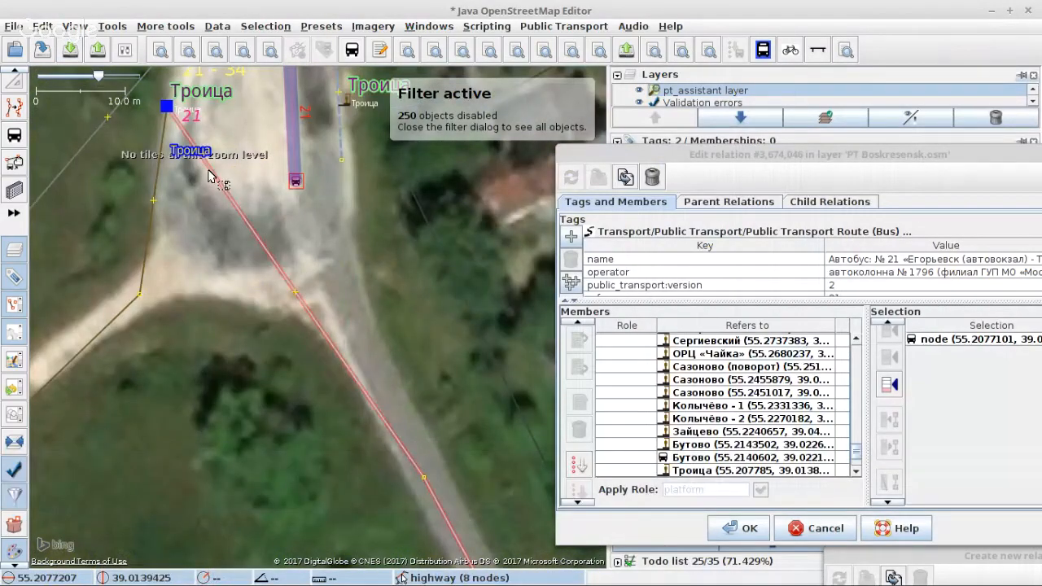
drag(209, 177, 271, 399)
click(235, 338)
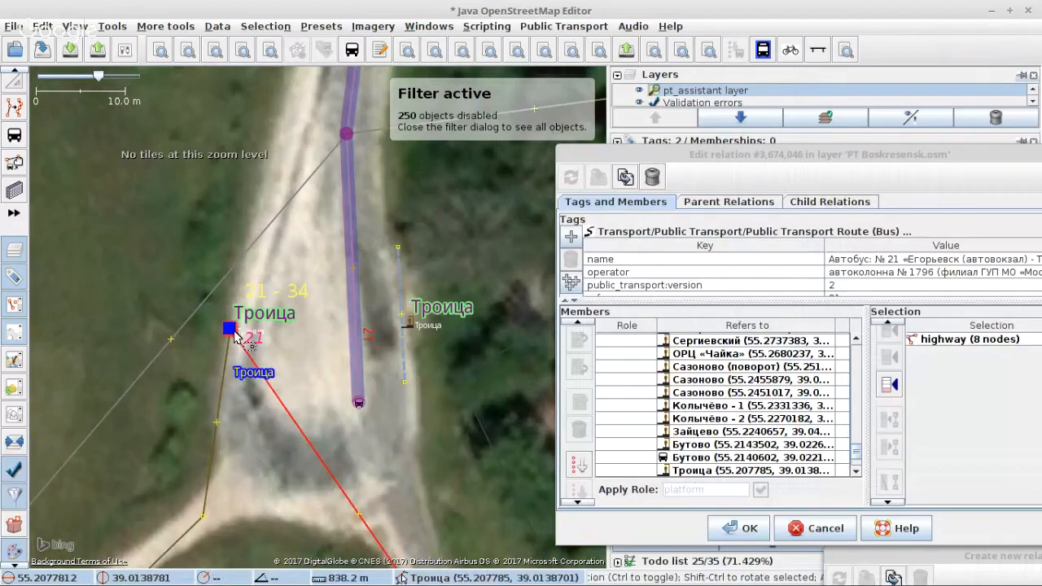
key(s)
key(ctrl+z)
key(ctrl+z)
key(ctrl+z)
key(ctrl+z)
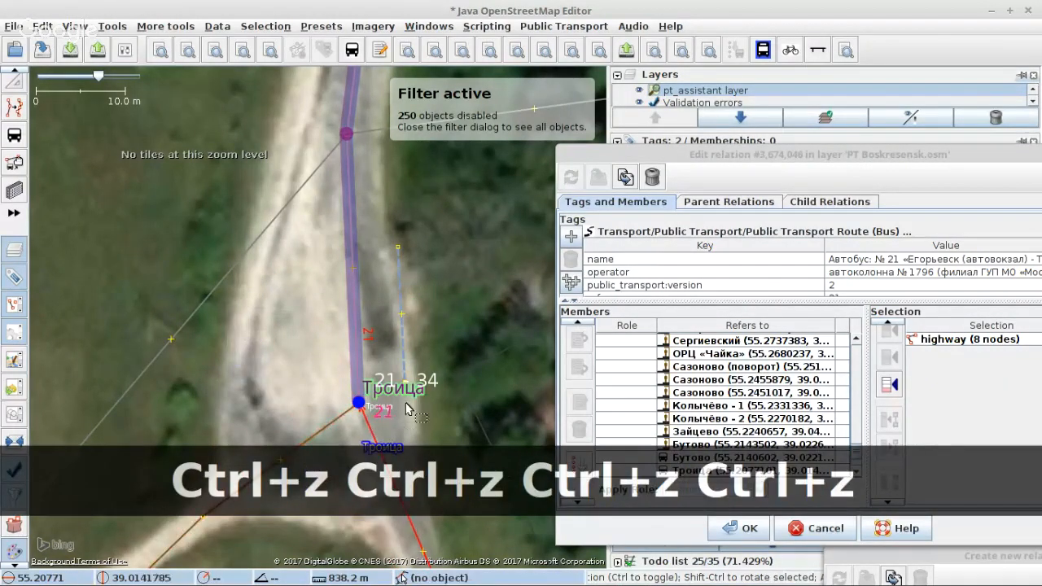
Examine the tags and relation membership of the existing platform way east of the Троица stop.
drag(406, 400, 415, 332)
key(s)
click(411, 283)
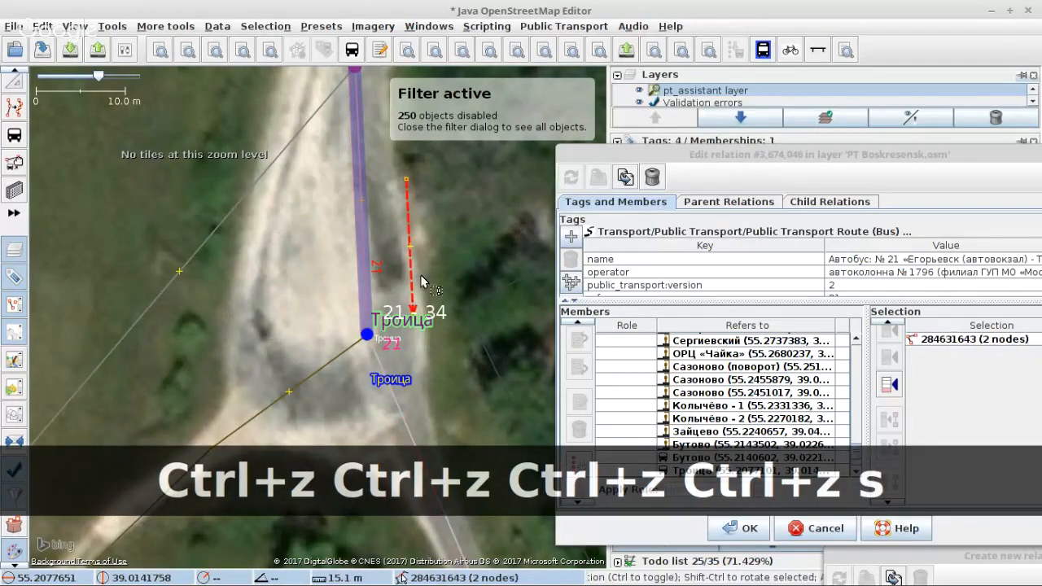
drag(722, 161, 679, 328)
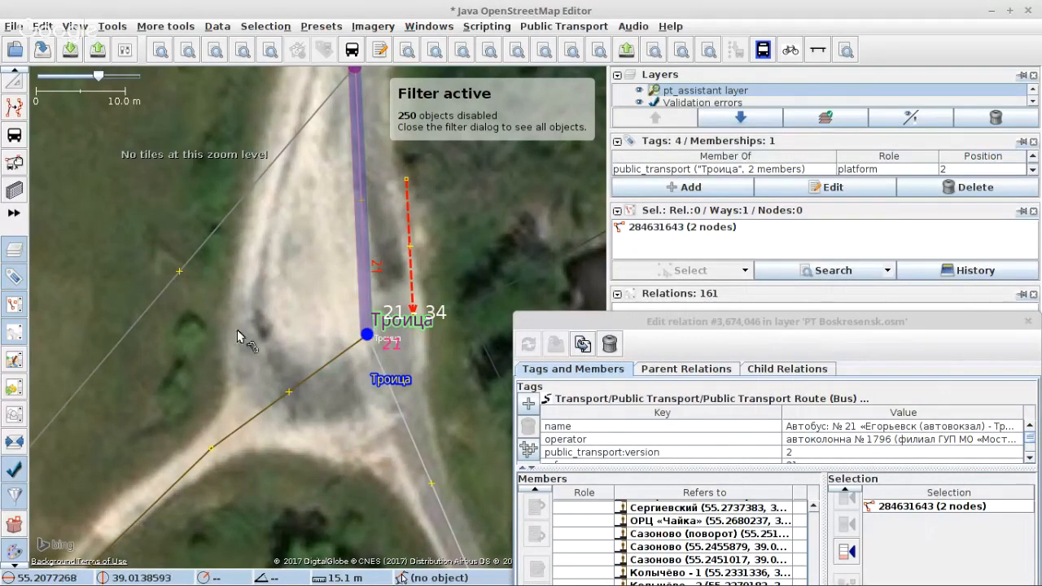
Select the Троица village outline to see where it meets the road, and return to the final stop node.
drag(394, 166, 319, 300)
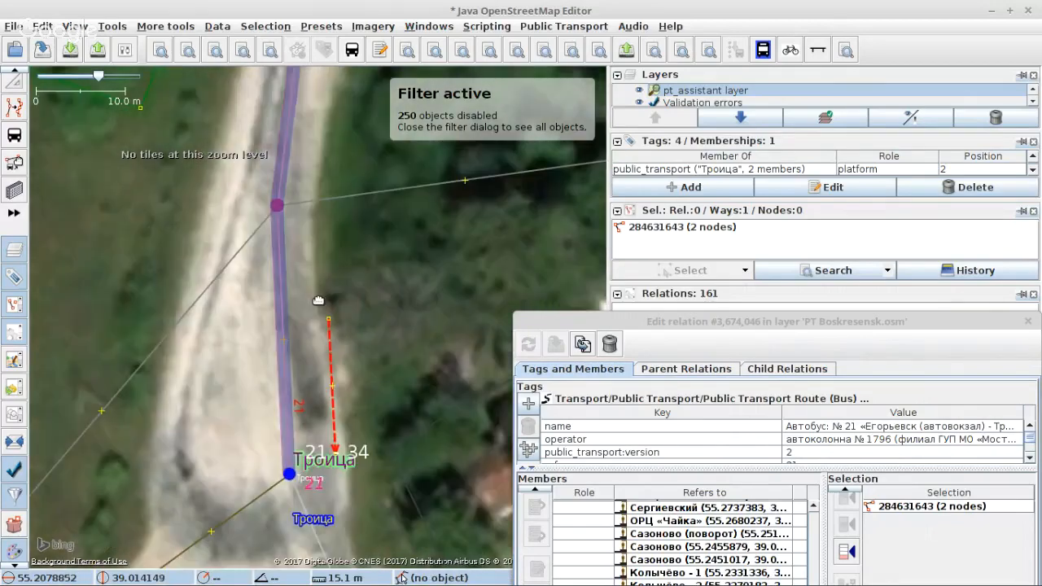
scroll(275, 226, down, 2)
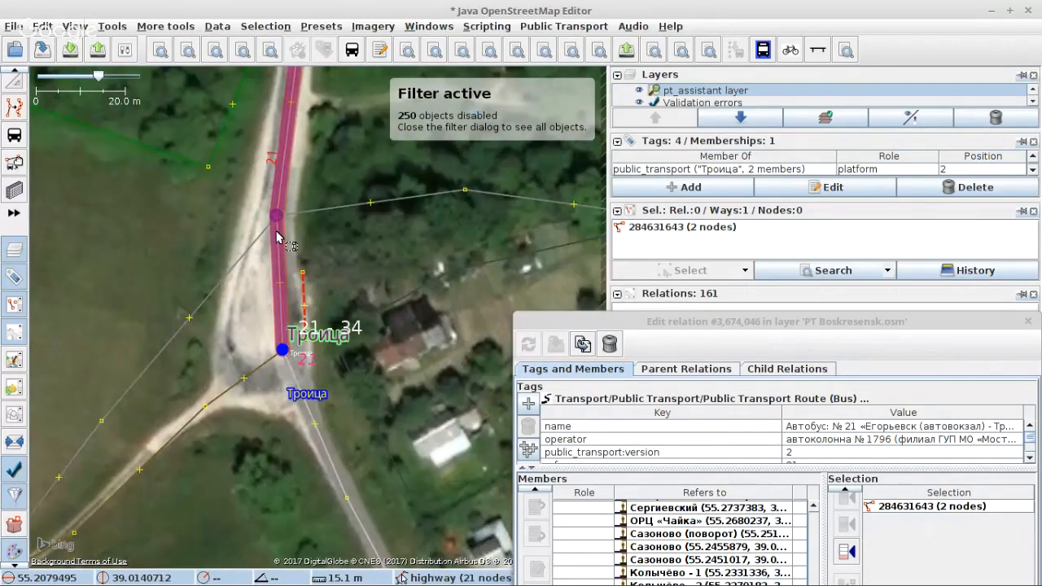
scroll(276, 236, down, 1)
click(299, 222)
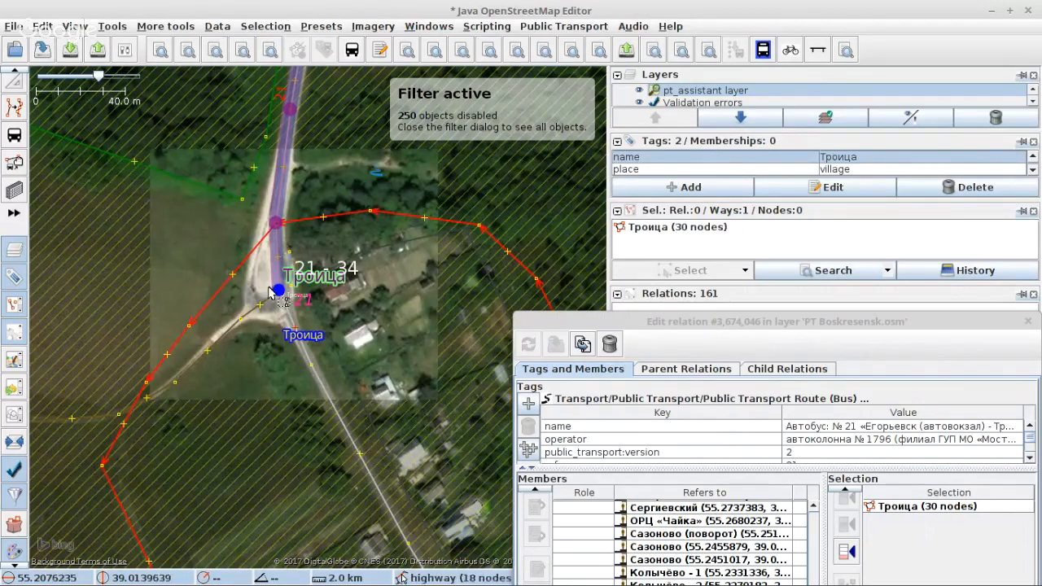
scroll(275, 245, up, 2)
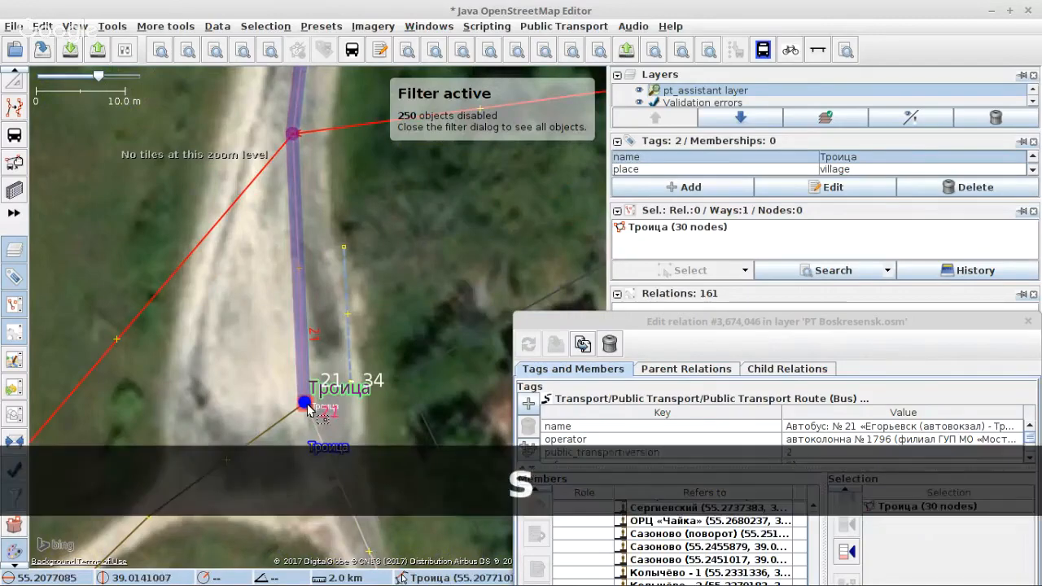
Move the Троица end node south to the side-road junction and shift the fork node above it onto the road.
drag(308, 406, 319, 451)
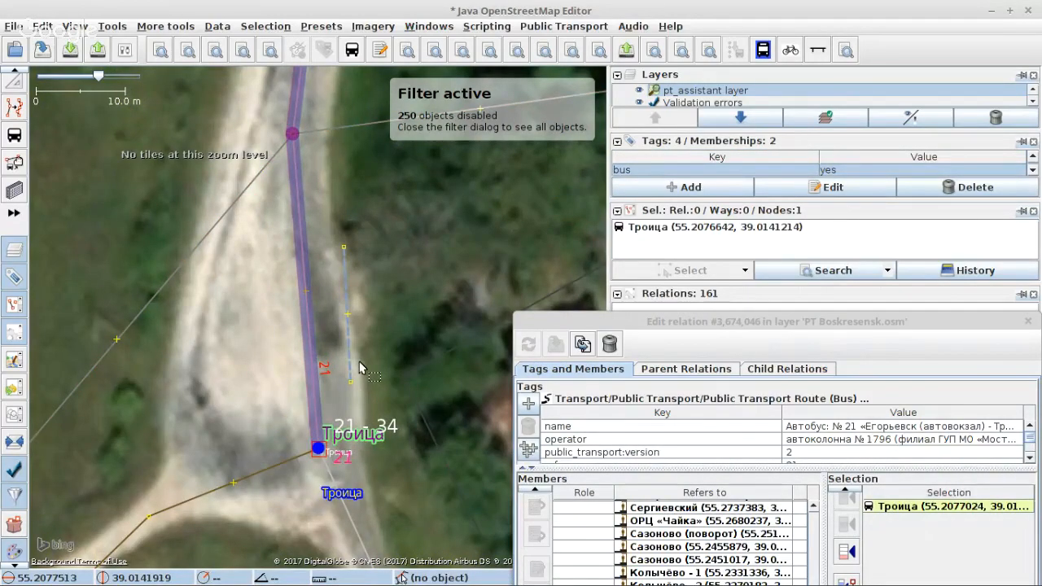
scroll(358, 363, down, 1)
drag(326, 248, 316, 249)
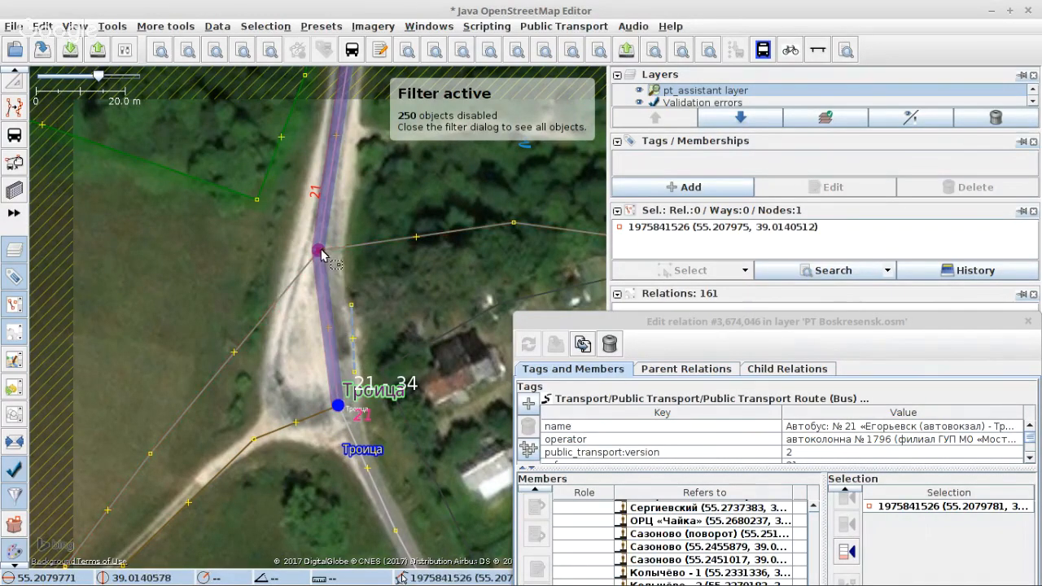
drag(317, 250, 328, 242)
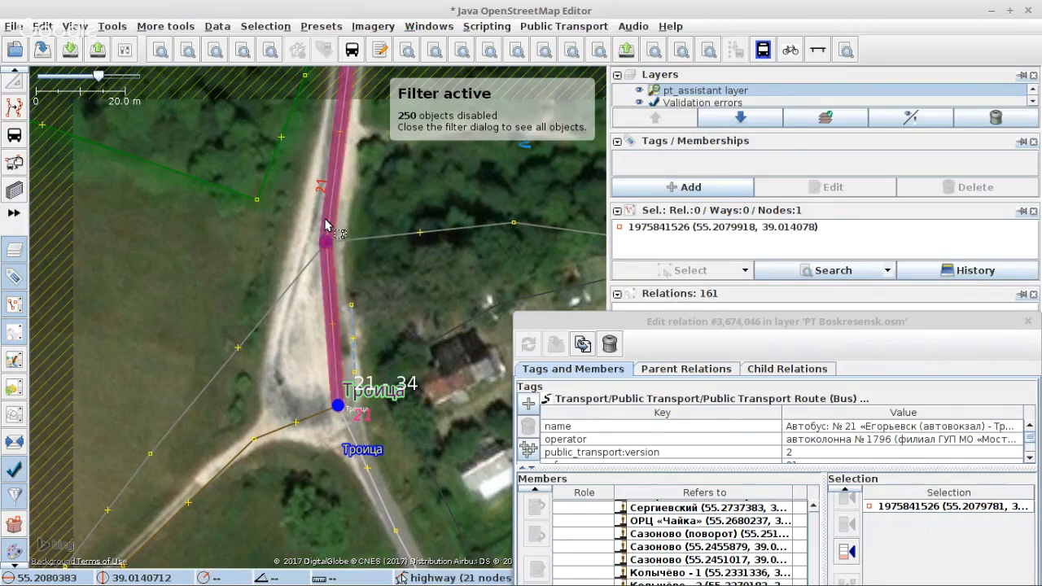
Split the highway carrying bus 21 at the fork node north of the Троица stop.
click(327, 235)
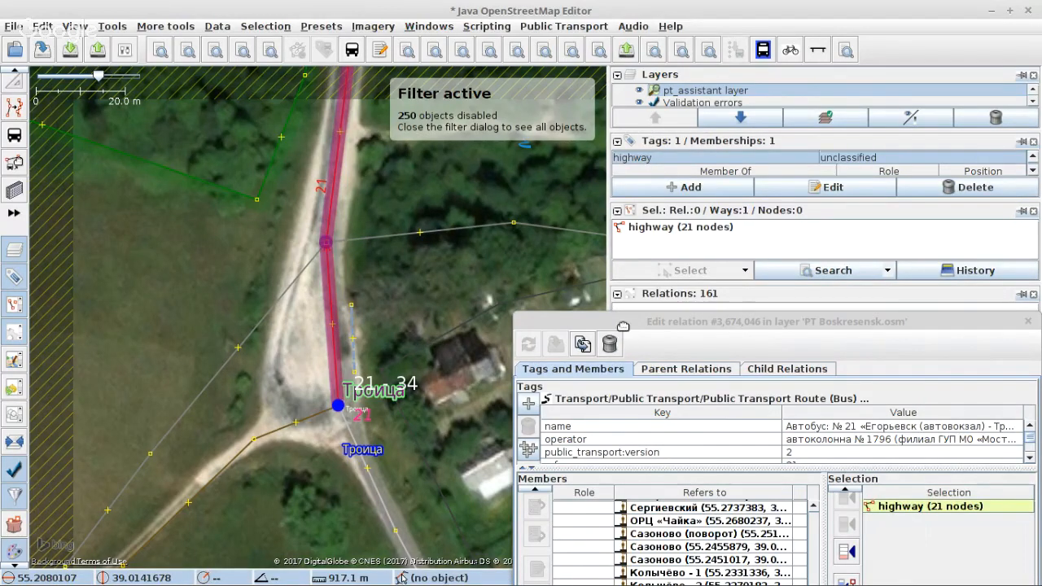
drag(627, 319, 659, 168)
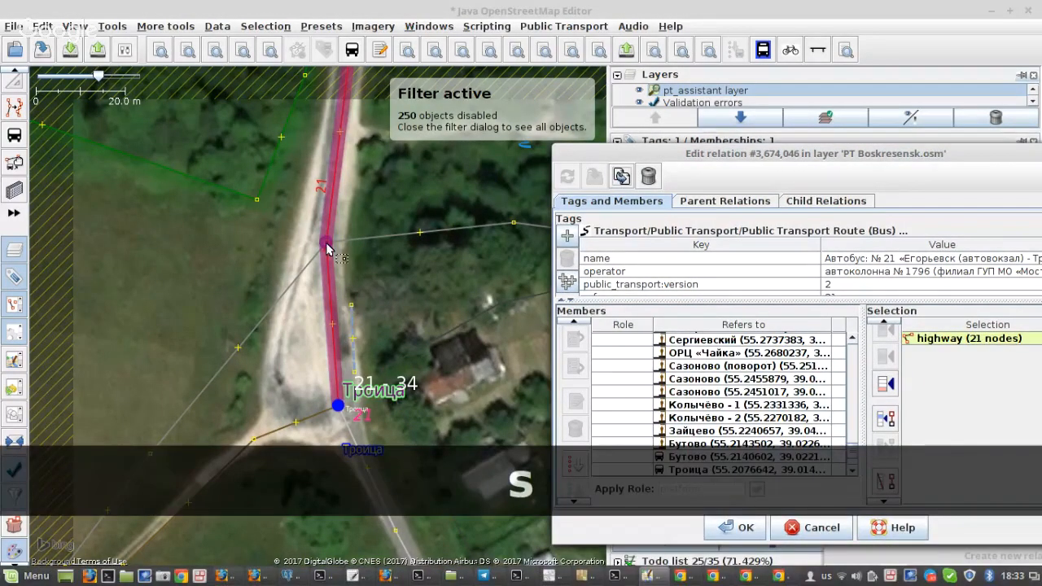
click(326, 243)
click(327, 248)
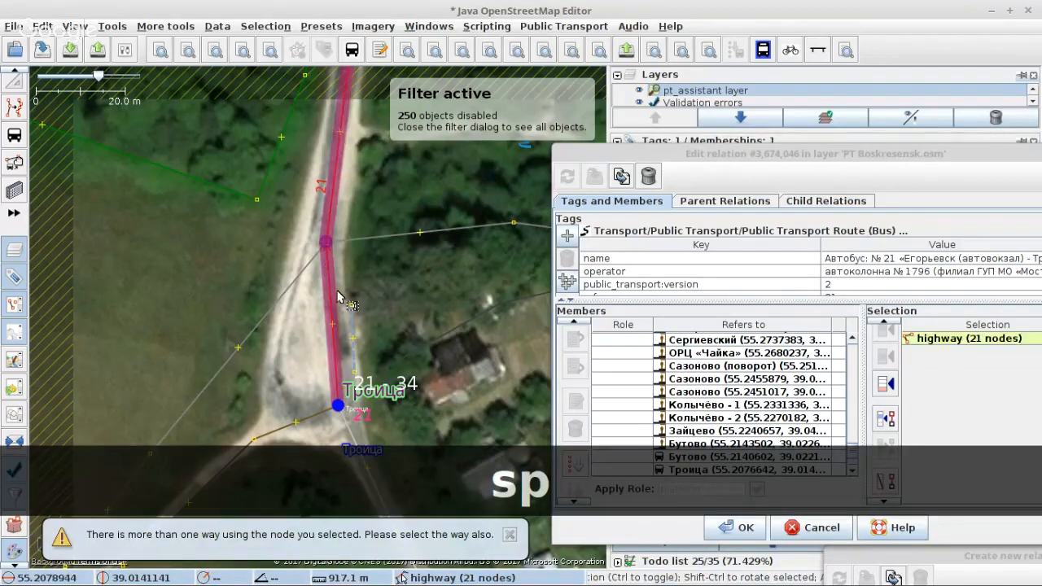
shift+click(326, 244)
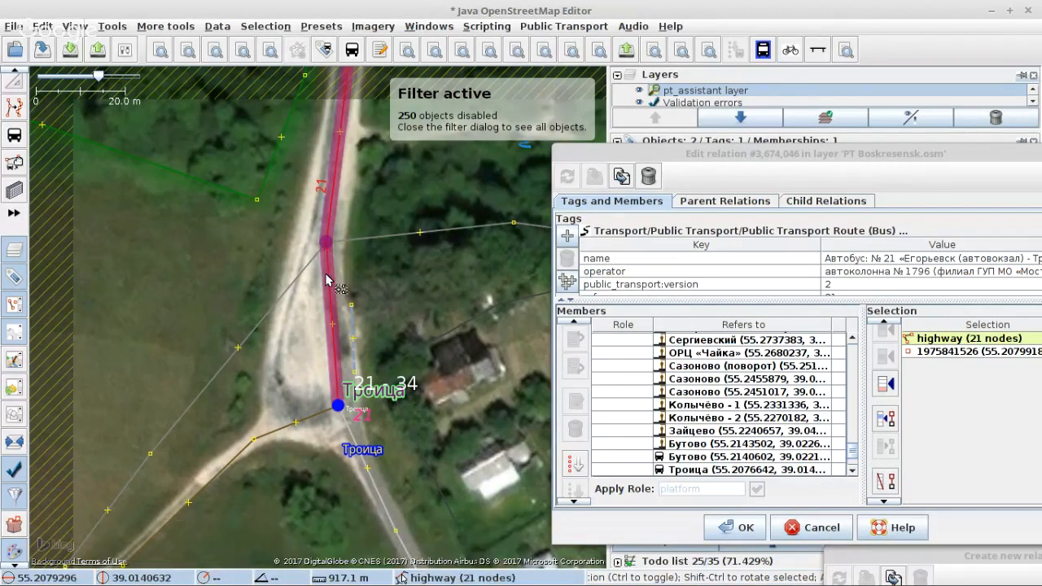
key(p)
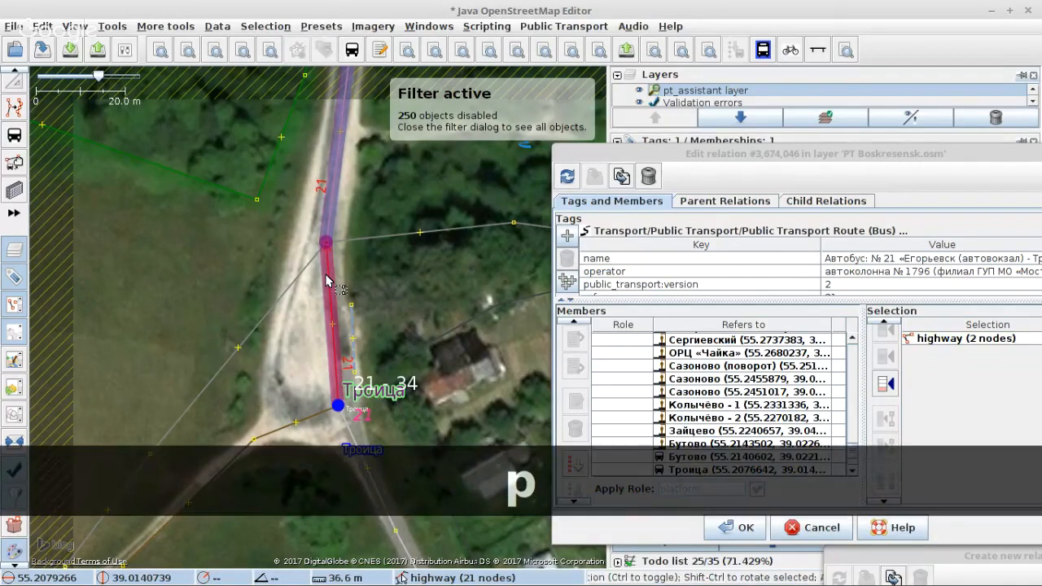
Extend the northern highway from the fork along the western edge of the triangle, joining it to the side road.
key(s)
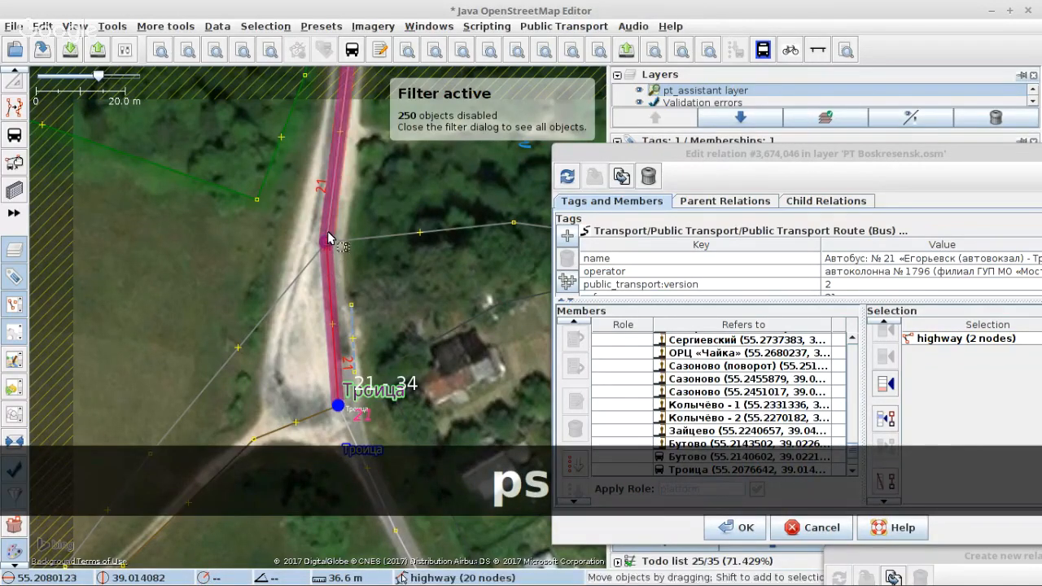
click(327, 232)
shift+click(326, 245)
key(a)
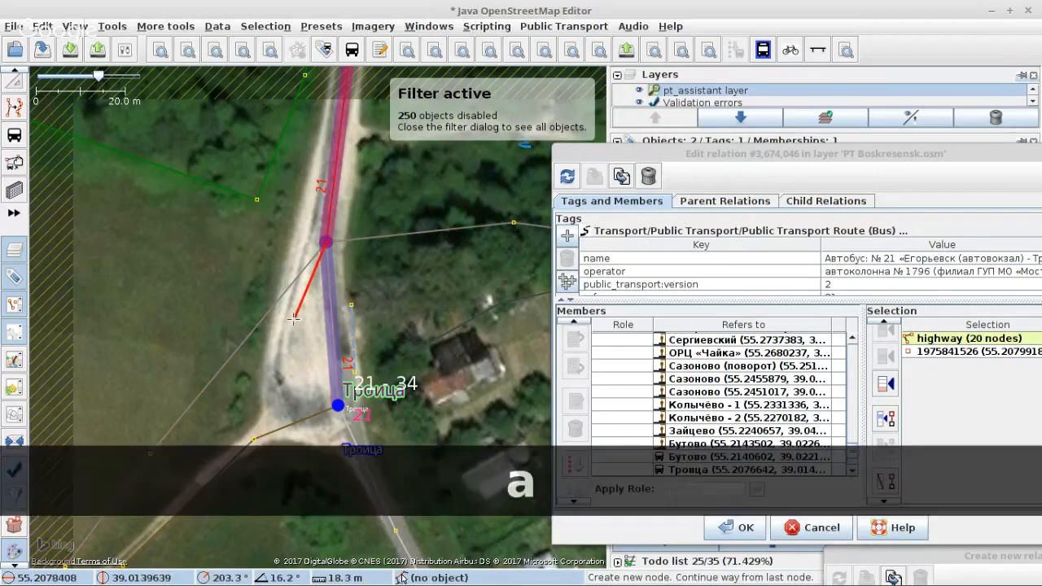
click(284, 338)
click(278, 394)
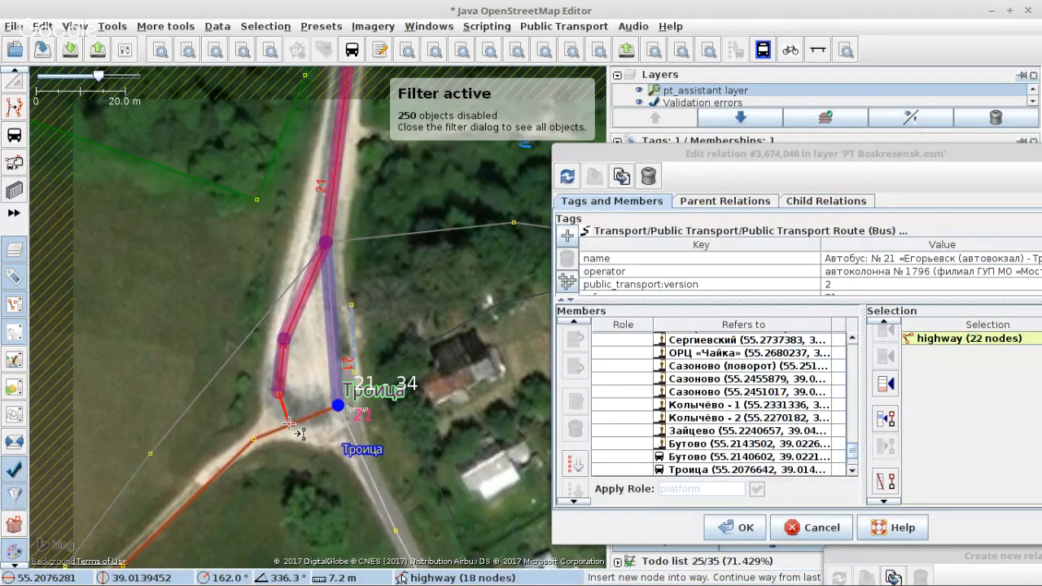
click(290, 423)
key(s)
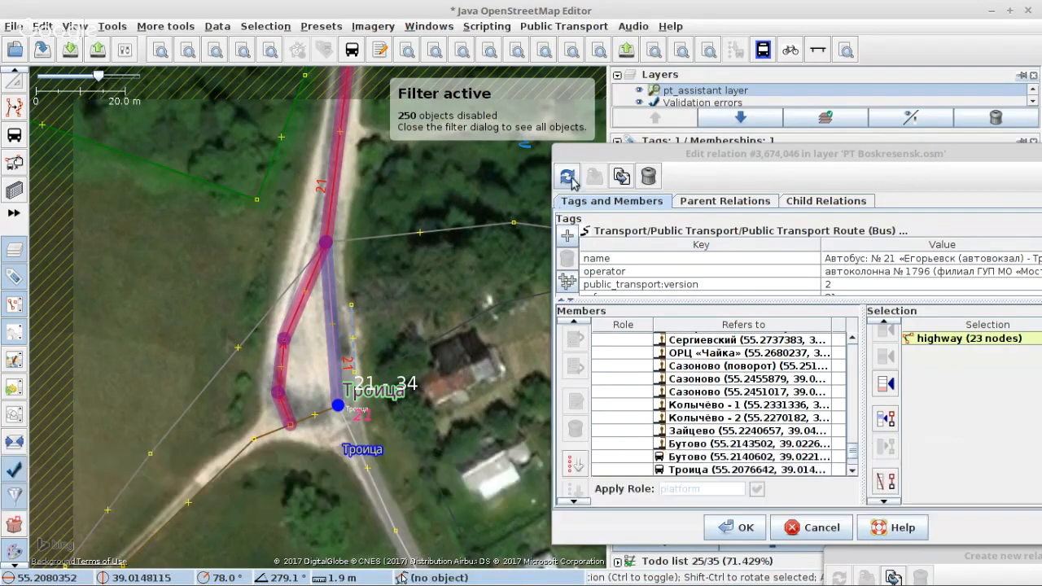
Split the extended highway at the fork so the western branch is separate, and refresh the route relation's data.
key(s)
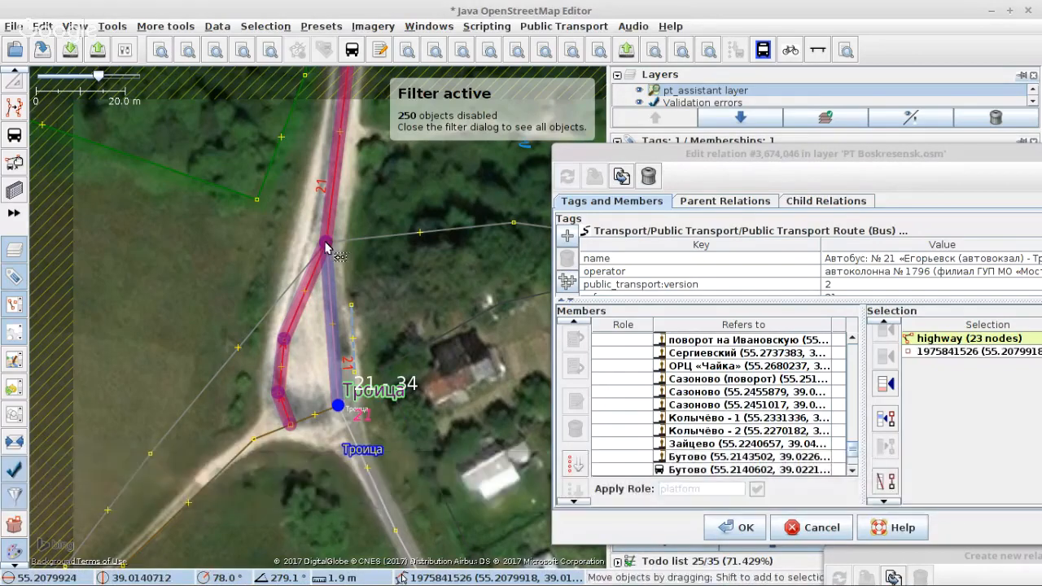
shift+click(329, 246)
key(p)
click(307, 290)
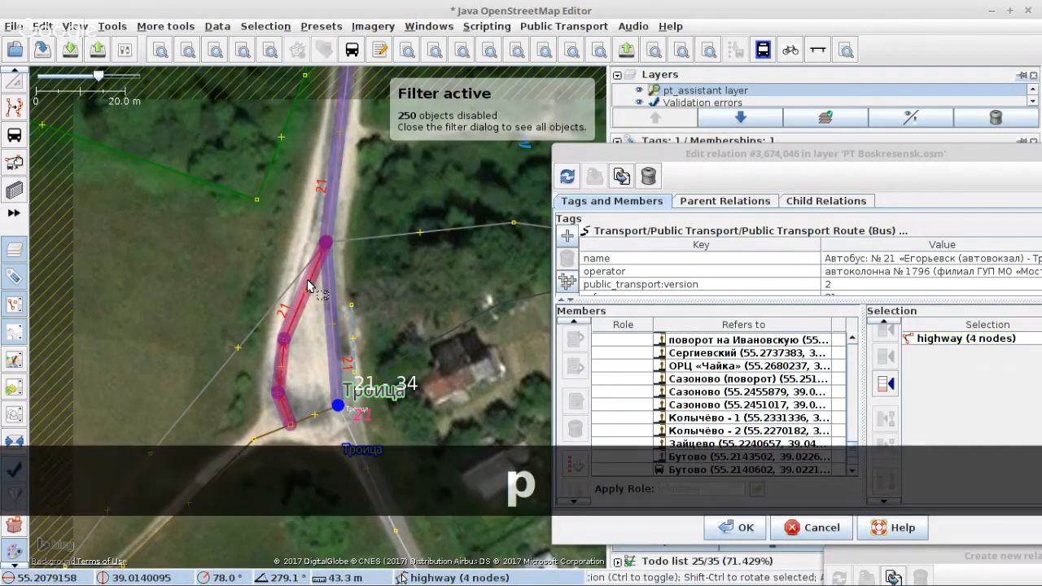
click(289, 338)
key(ctrl+h)
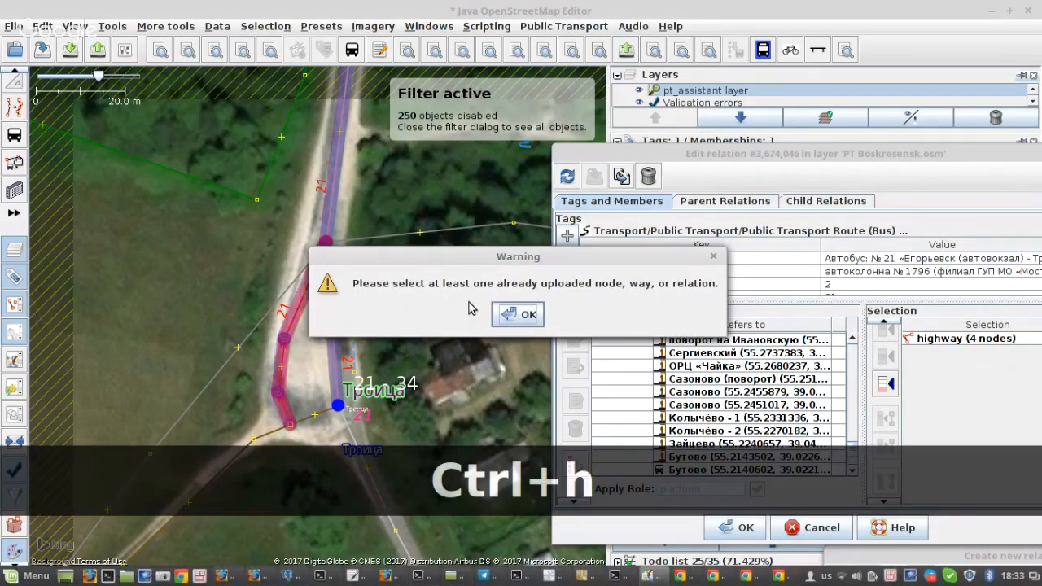
click(522, 314)
click(568, 176)
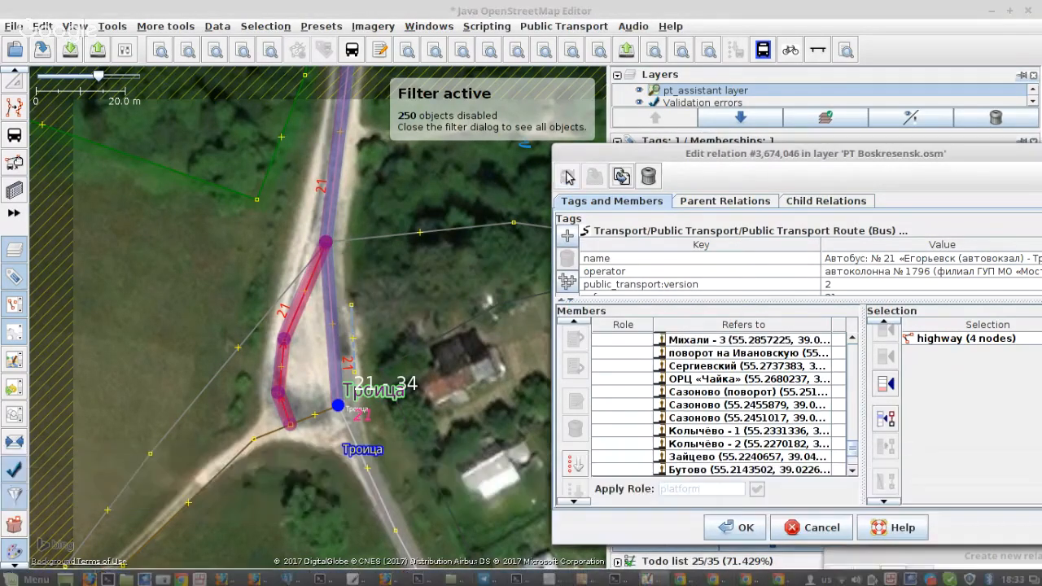
Split the side road at the node where the western branch joins it.
click(317, 419)
key(s)
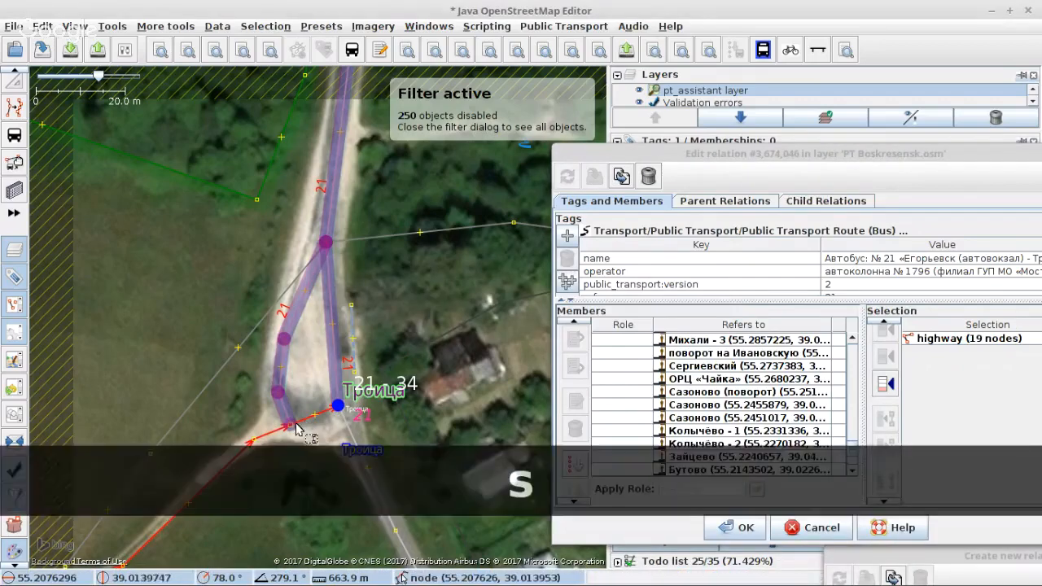
shift+click(290, 430)
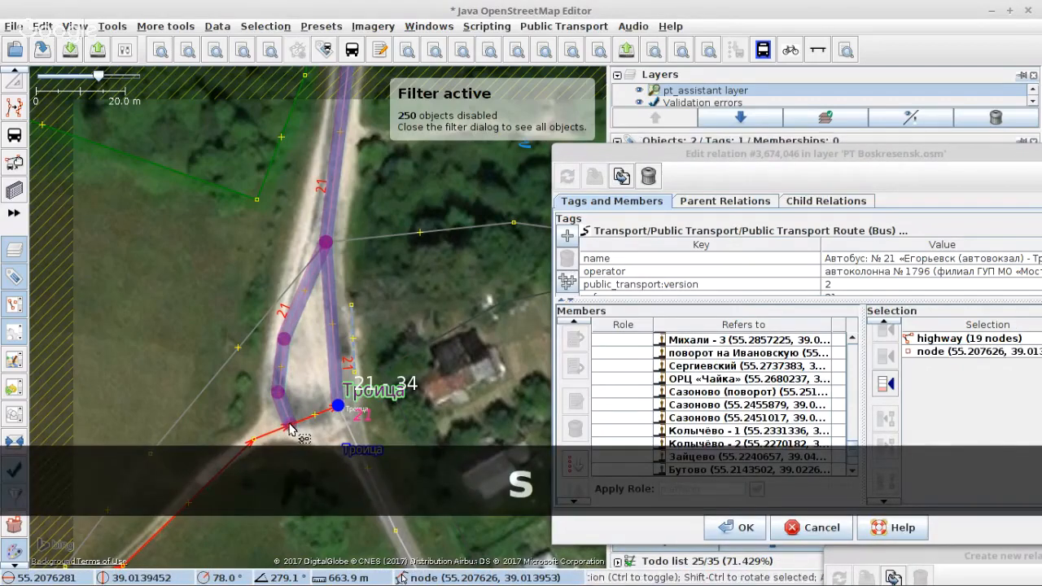
key(p)
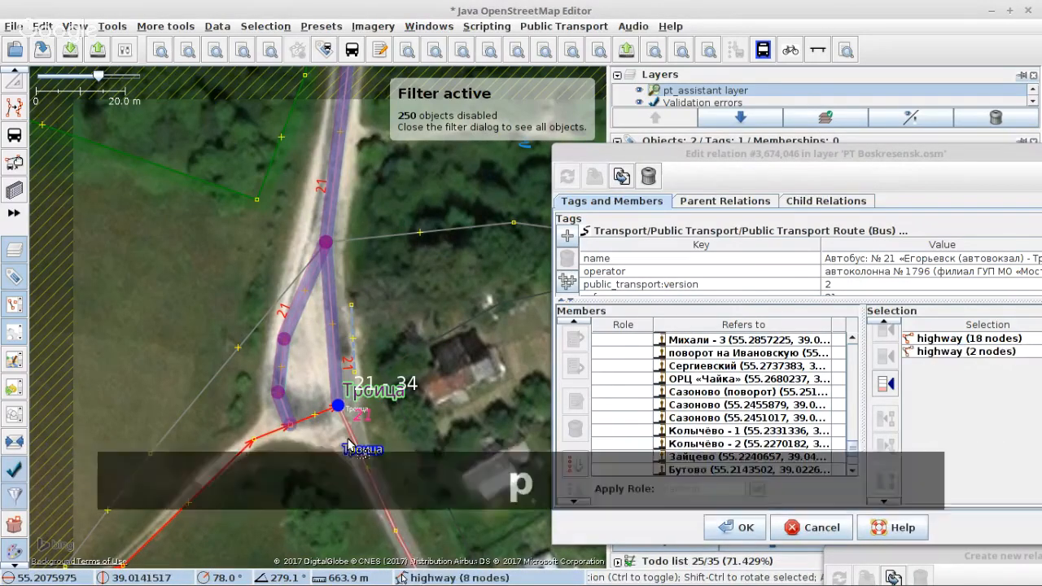
Copy the western branch's highway=unclassified tag onto the short connector leading to the Троица stop.
click(317, 414)
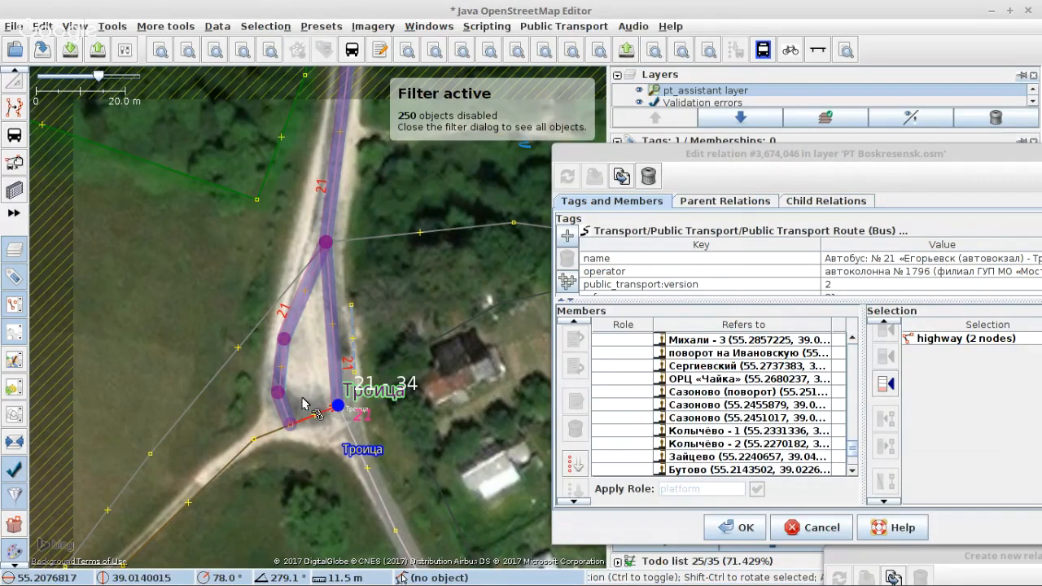
click(281, 358)
drag(681, 156, 640, 322)
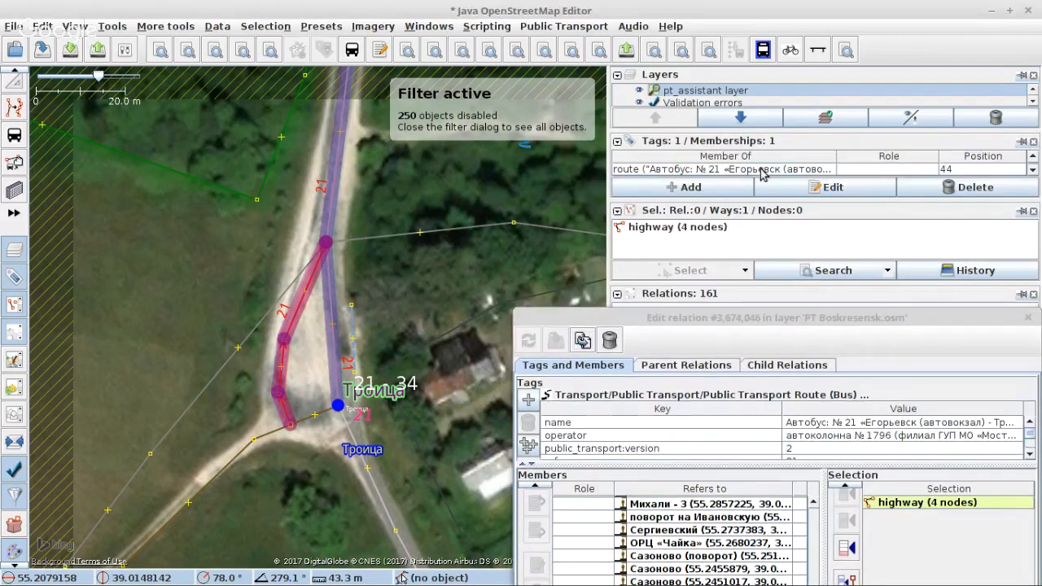
click(326, 420)
key(r)
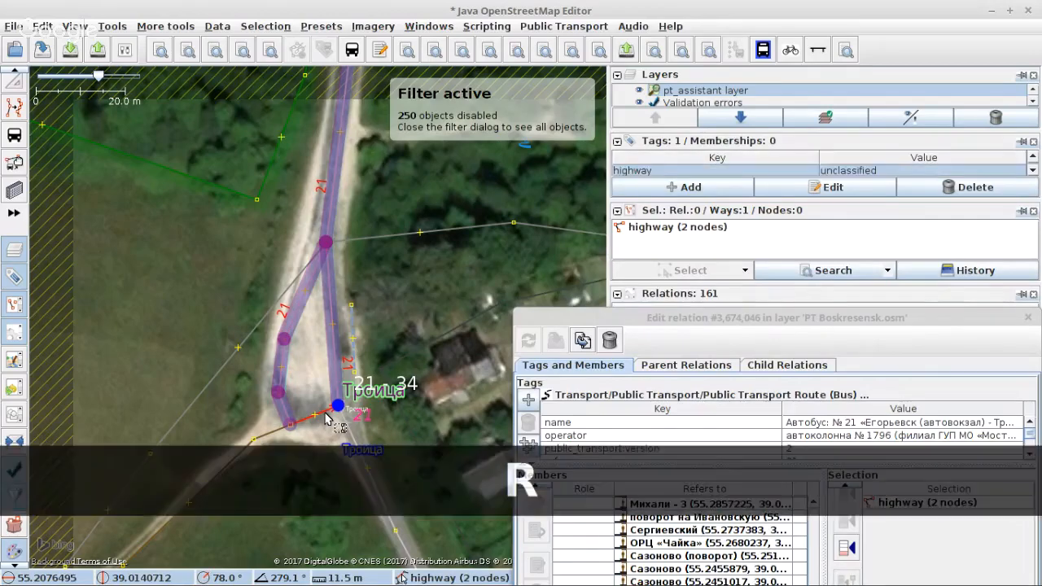
click(322, 419)
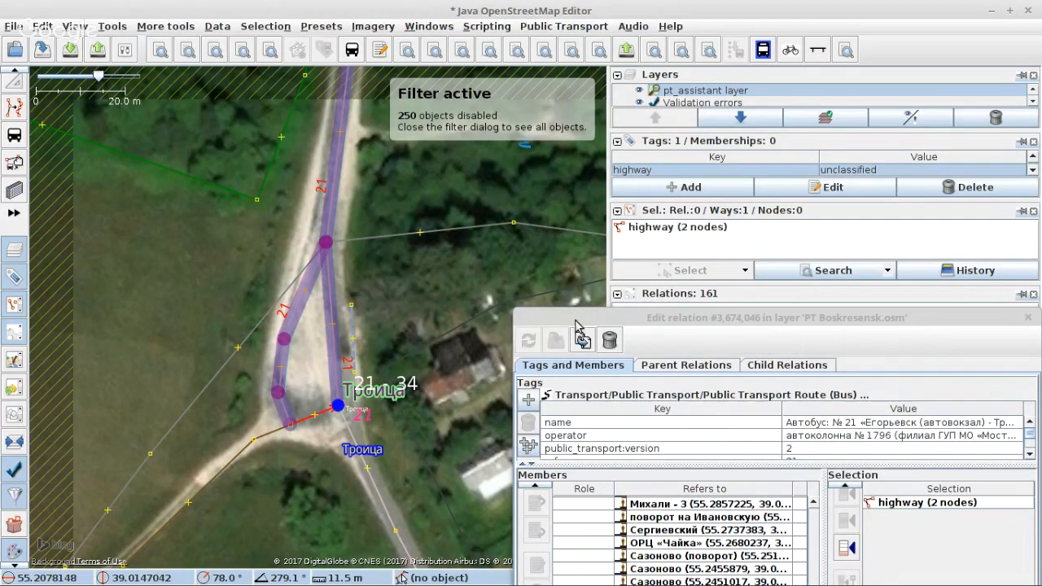
Combine the western branch with the short connector, reversing directions as needed and keeping the bus 21 route membership.
drag(574, 323, 574, 132)
key(s)
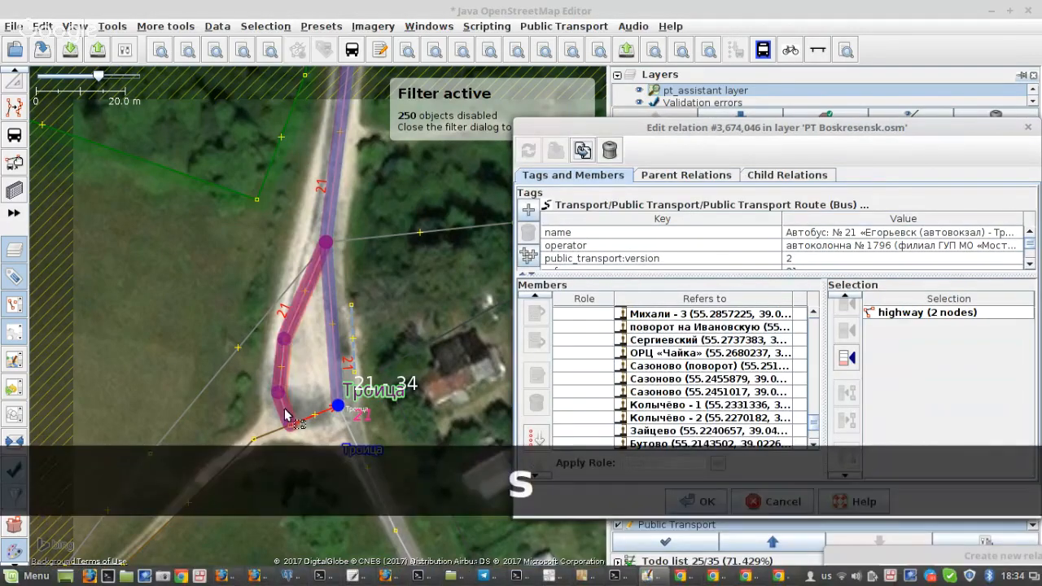
shift+click(322, 427)
key(c)
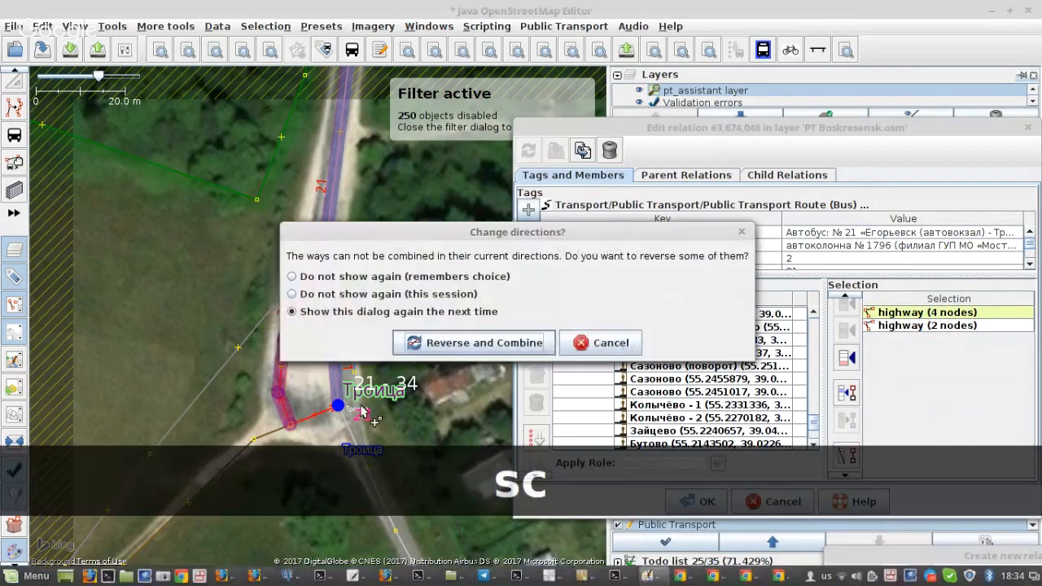
click(484, 343)
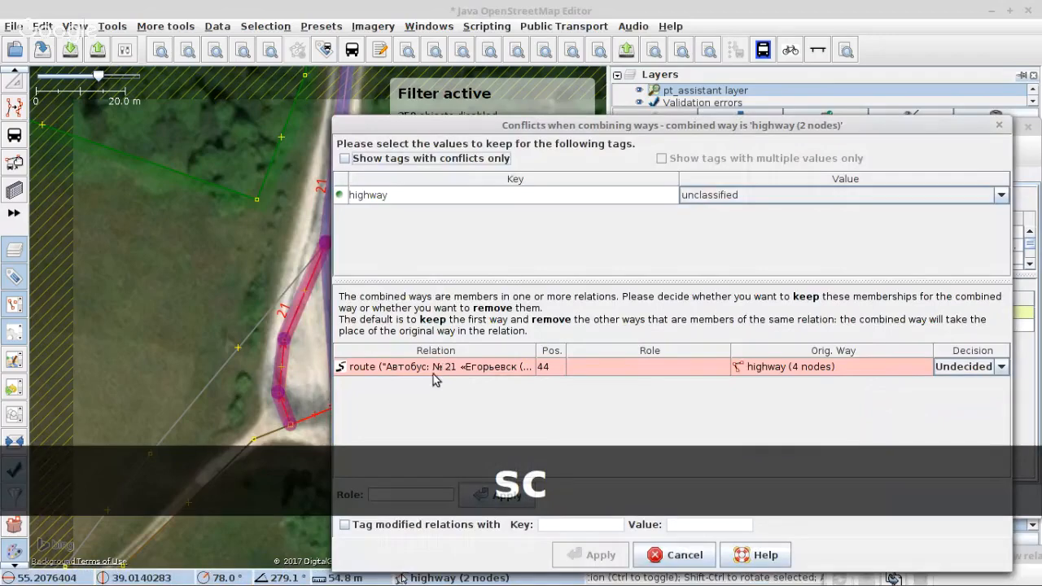
click(987, 366)
click(960, 386)
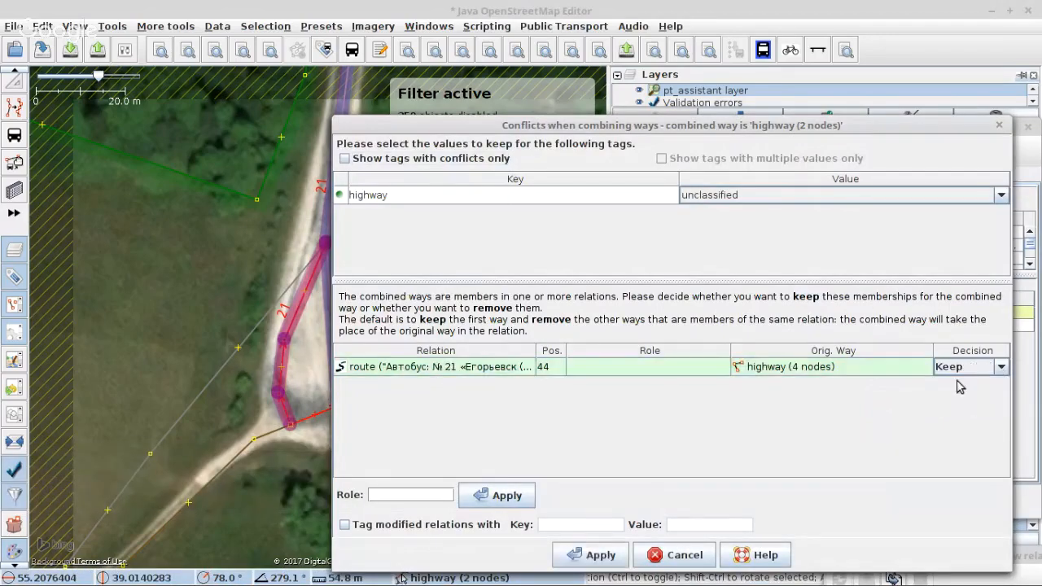
click(598, 556)
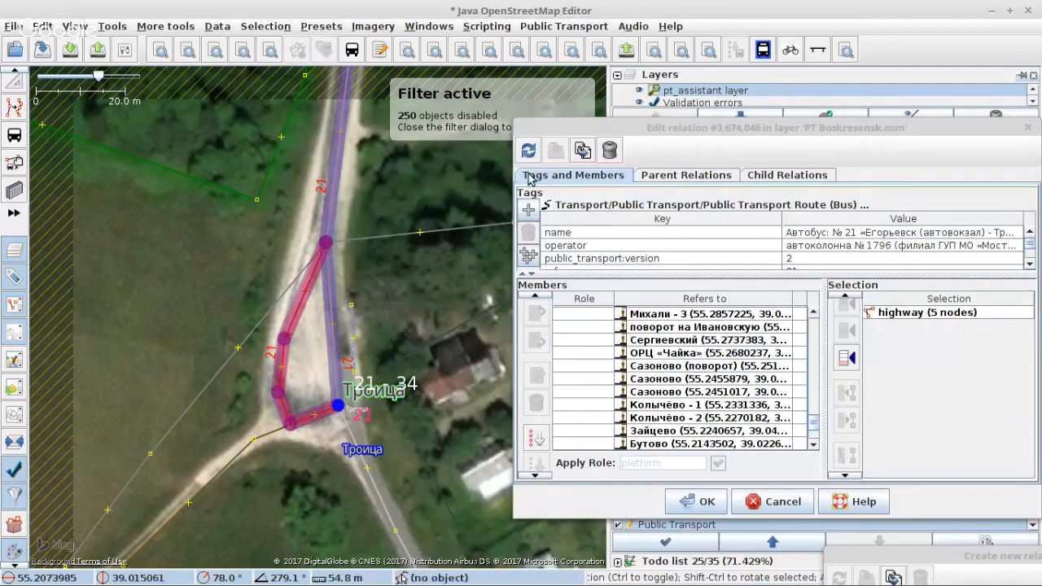
Detach the Троица stop node from the road and place it beside the road, just north of the platform way.
key(s)
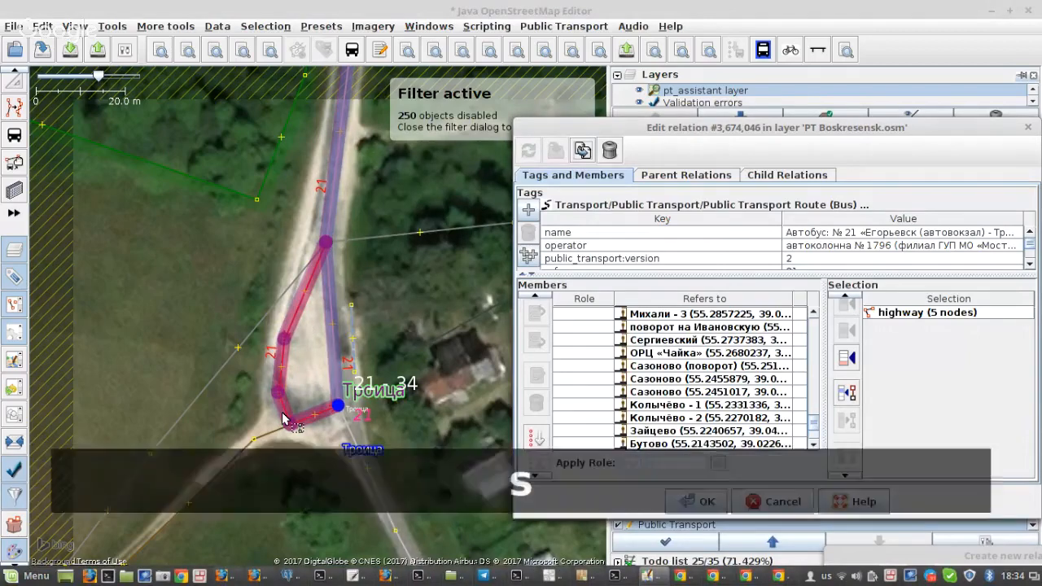
click(288, 421)
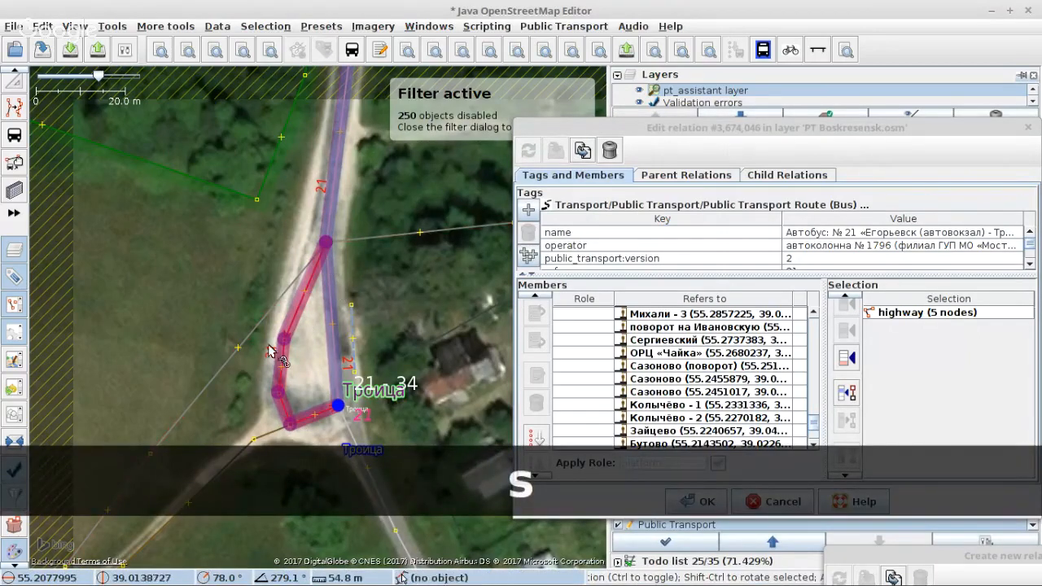
scroll(341, 399, up, 2)
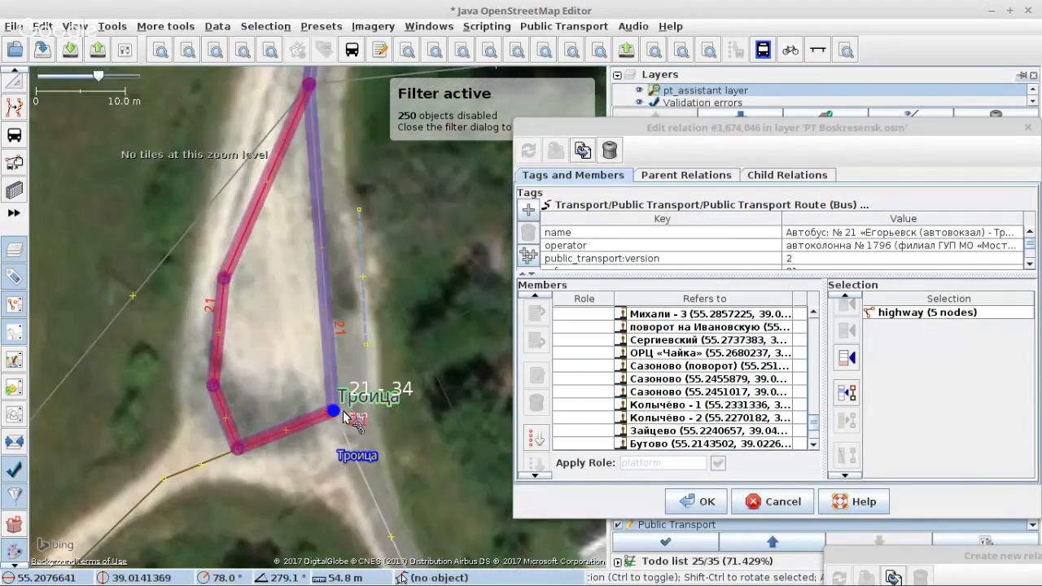
click(334, 413)
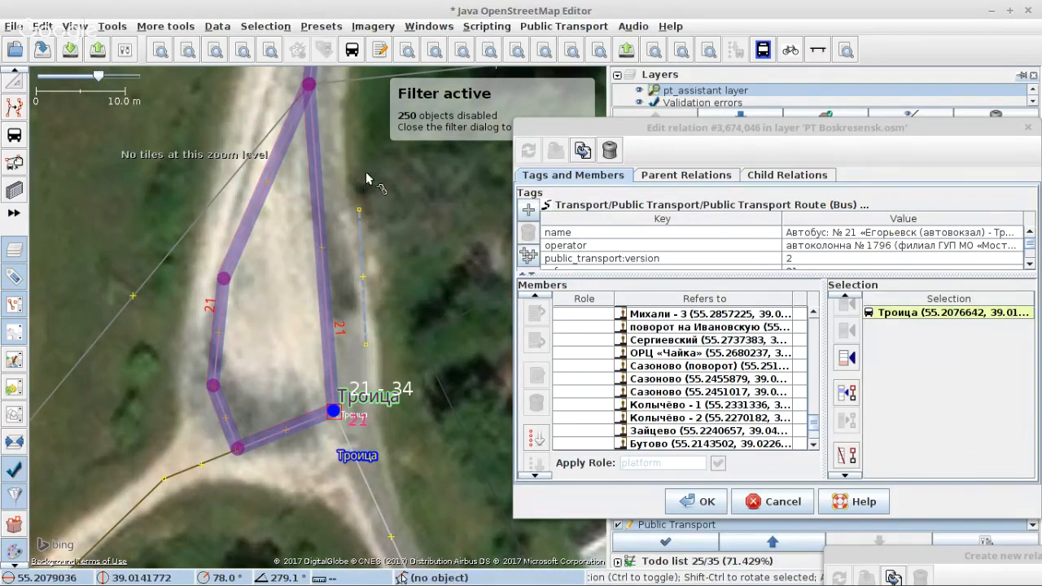
key(alt+j)
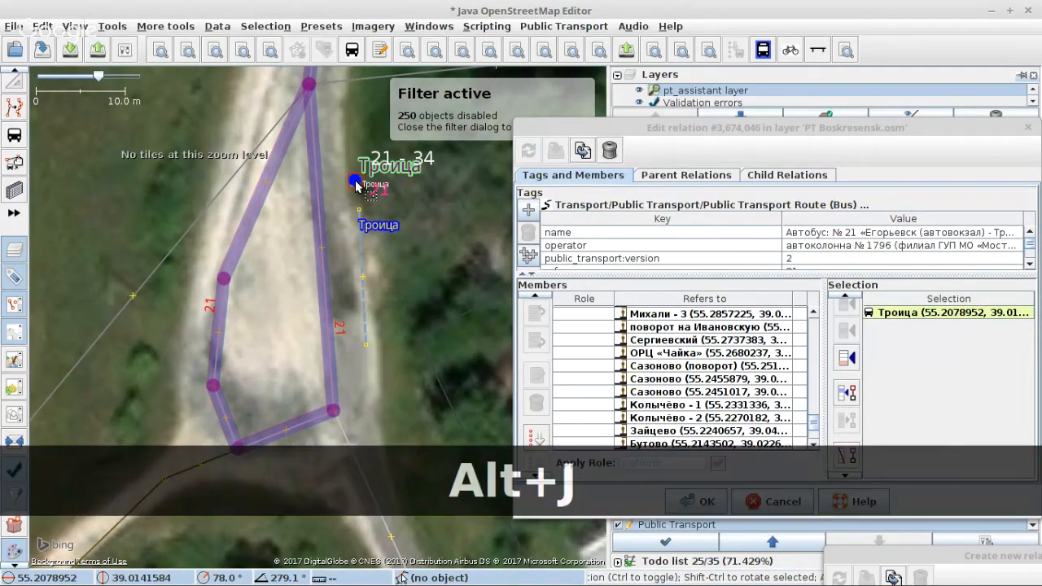
Remove the eastern leg of the turning loop from the bus 21 relation, re-add it as the last member and save the relation.
key(s)
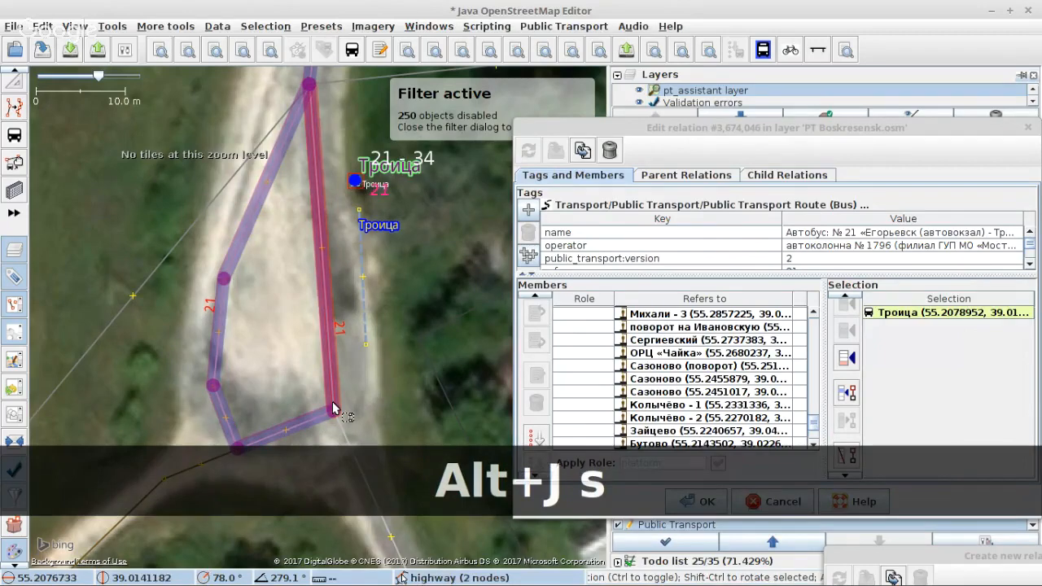
click(325, 262)
scroll(724, 317, down, 2)
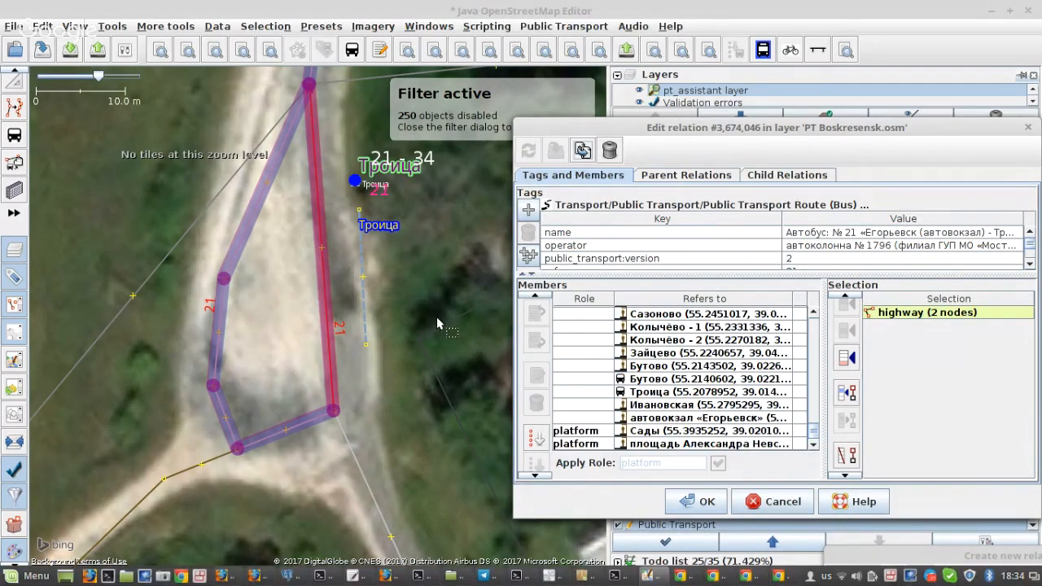
click(852, 452)
click(556, 150)
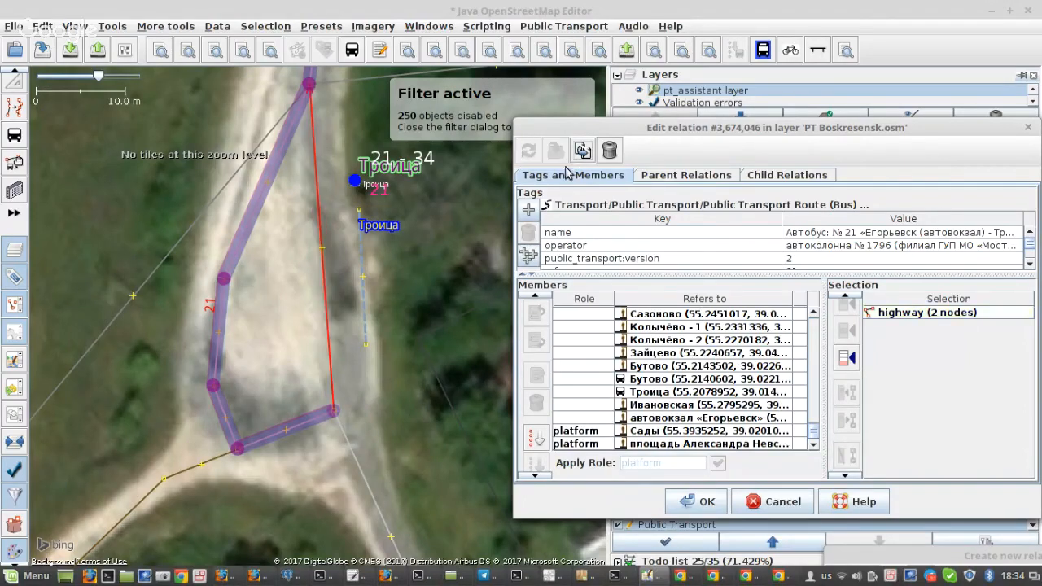
click(853, 361)
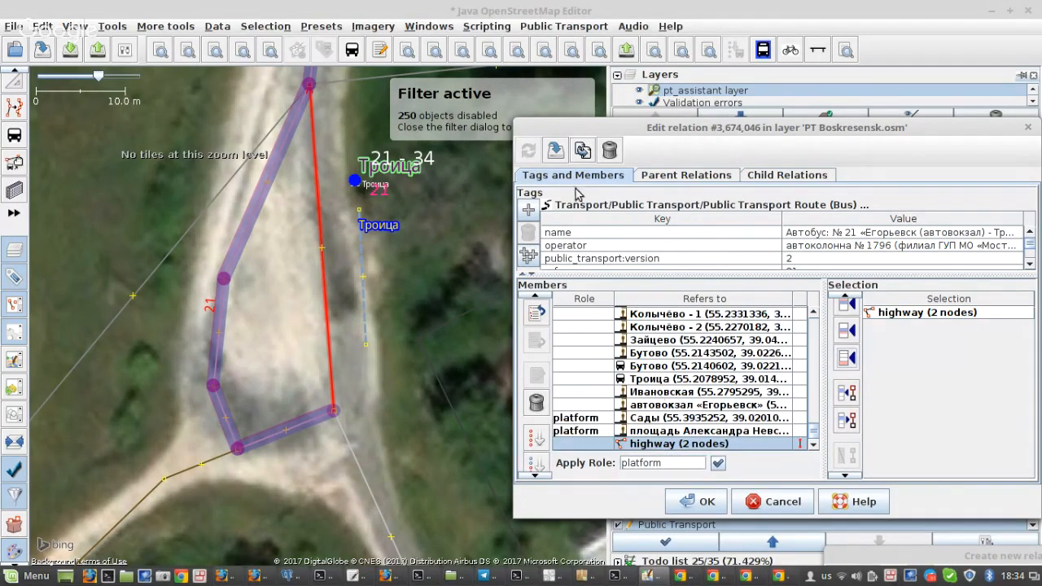
click(557, 151)
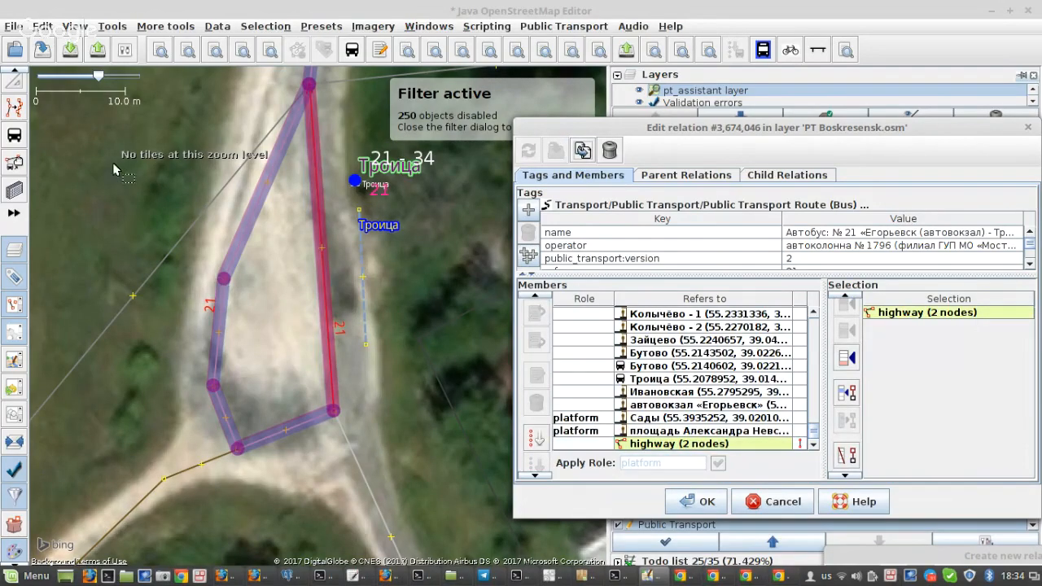
Add a bus stop position node on the loop's eastern leg opposite the Троица stop, splitting the way there.
click(14, 136)
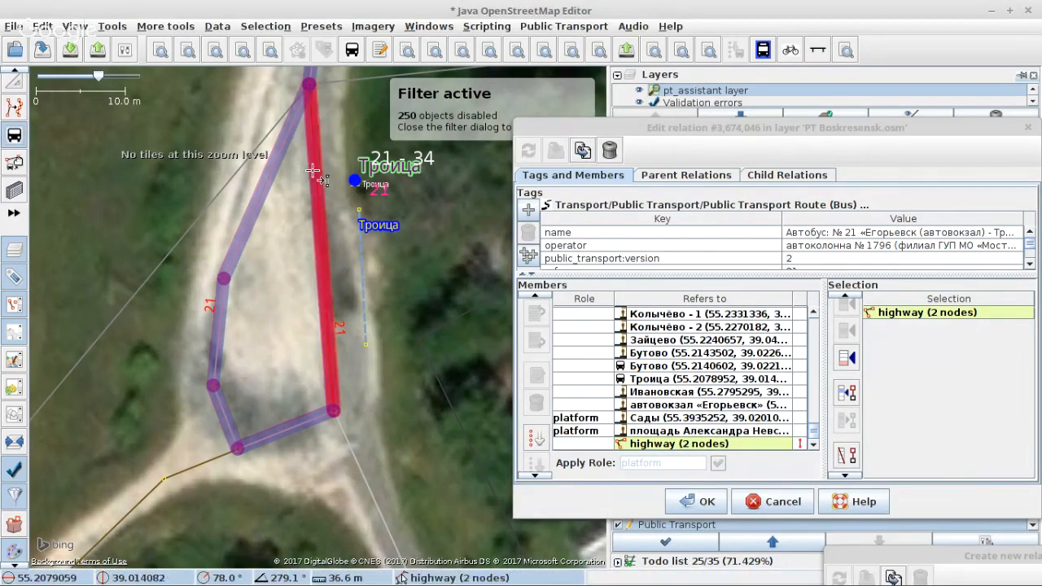
click(316, 169)
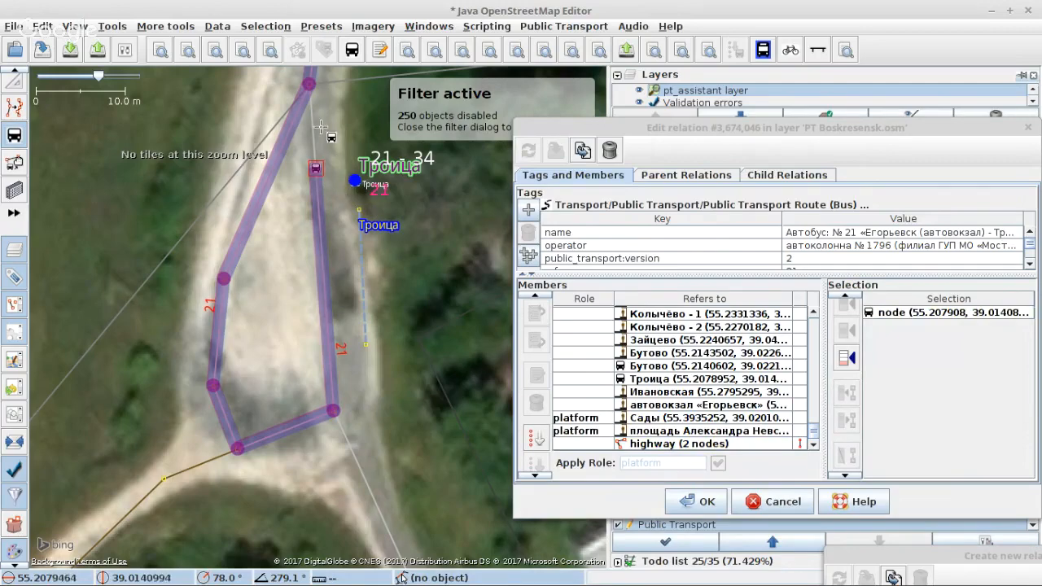
key(s)
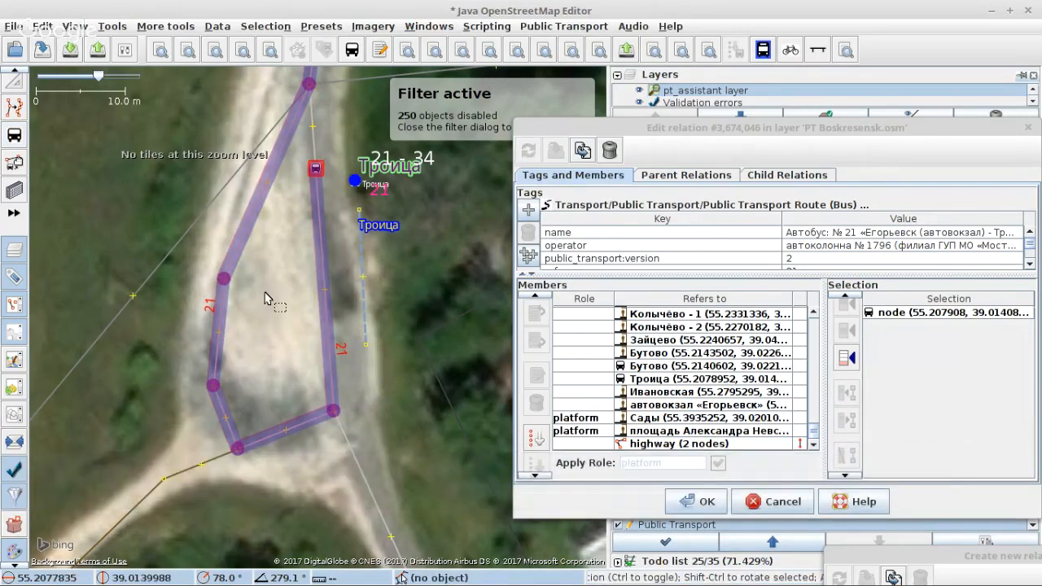
key(s)
Move the Троица stop node to just east of the platform way and apply the Bus stop platform node preset to it.
scroll(269, 299, down, 2)
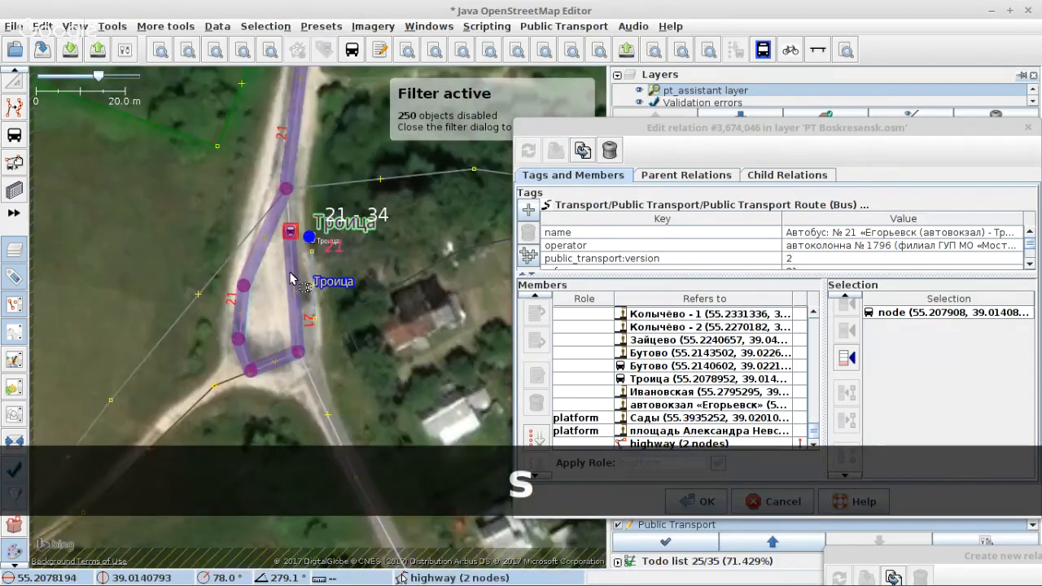
scroll(310, 247, up, 2)
scroll(310, 247, up, 2)
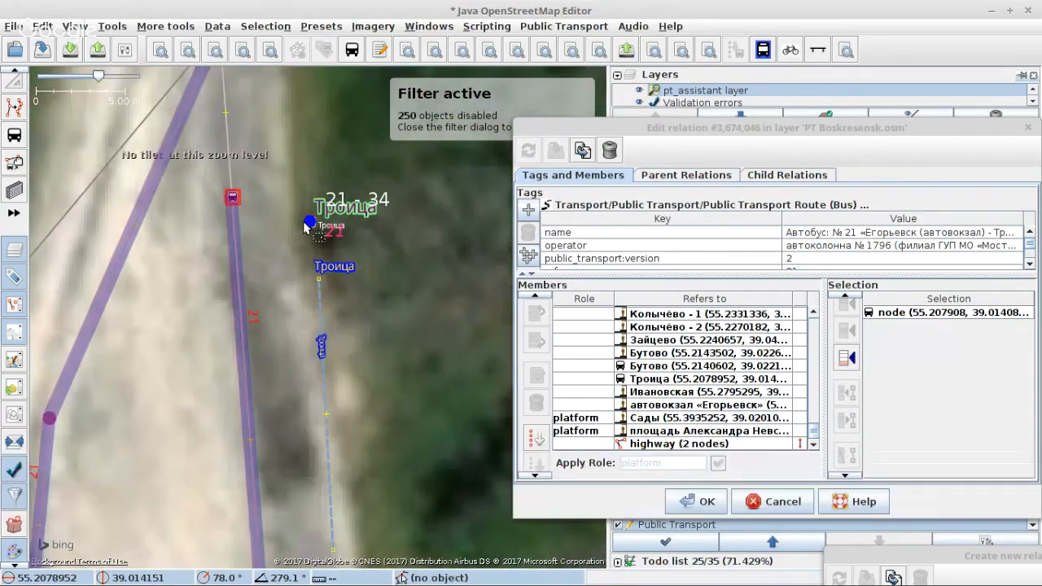
drag(306, 228, 340, 358)
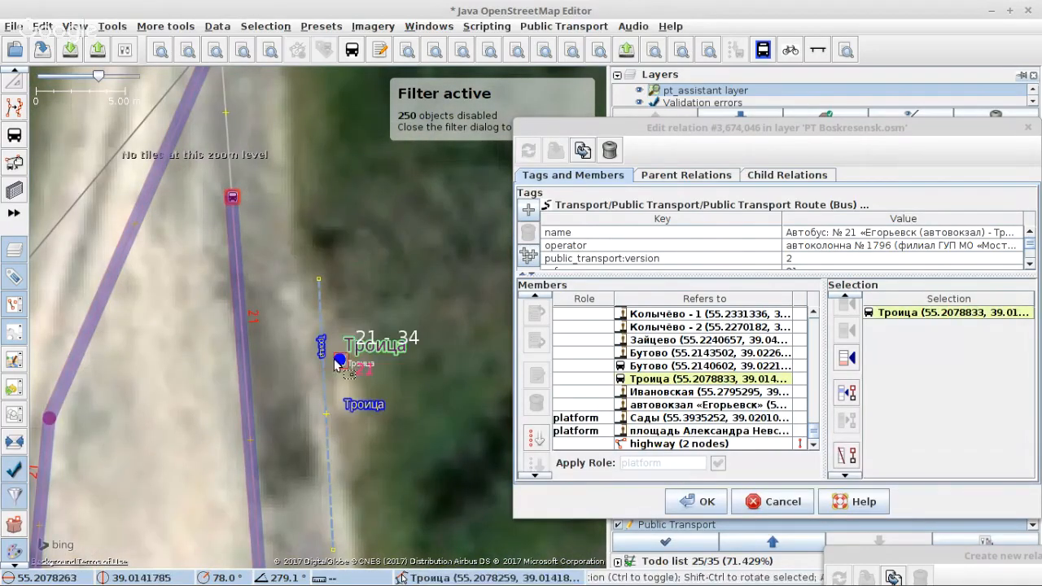
key(s)
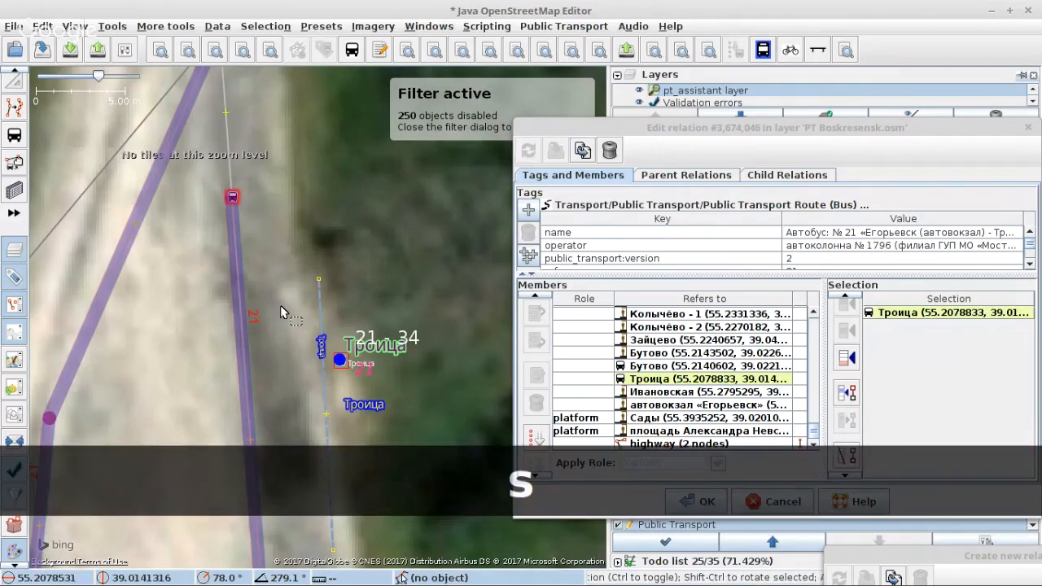
scroll(281, 312, down, 2)
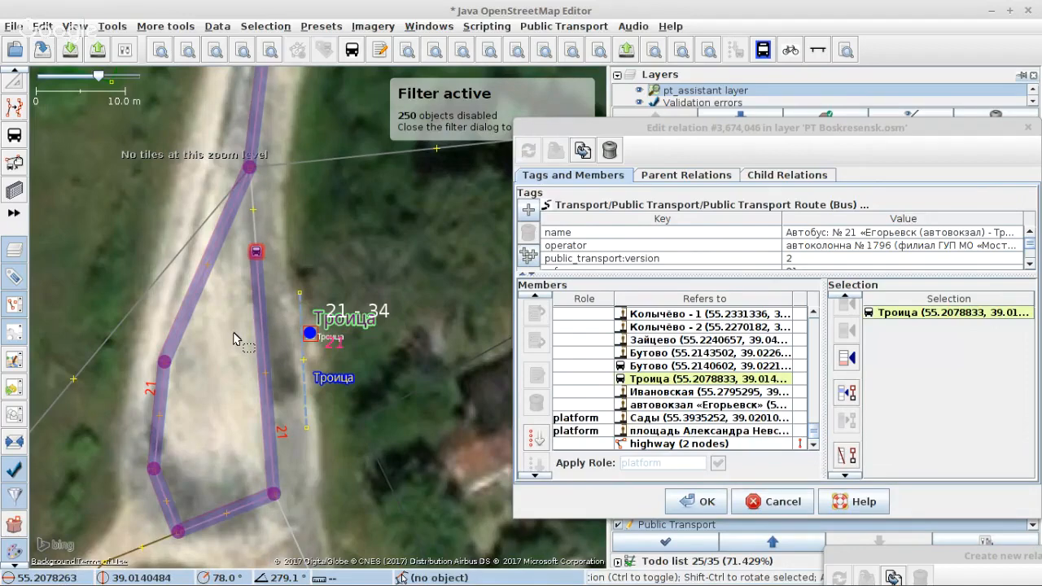
scroll(236, 340, down, 1)
scroll(236, 340, down, 1)
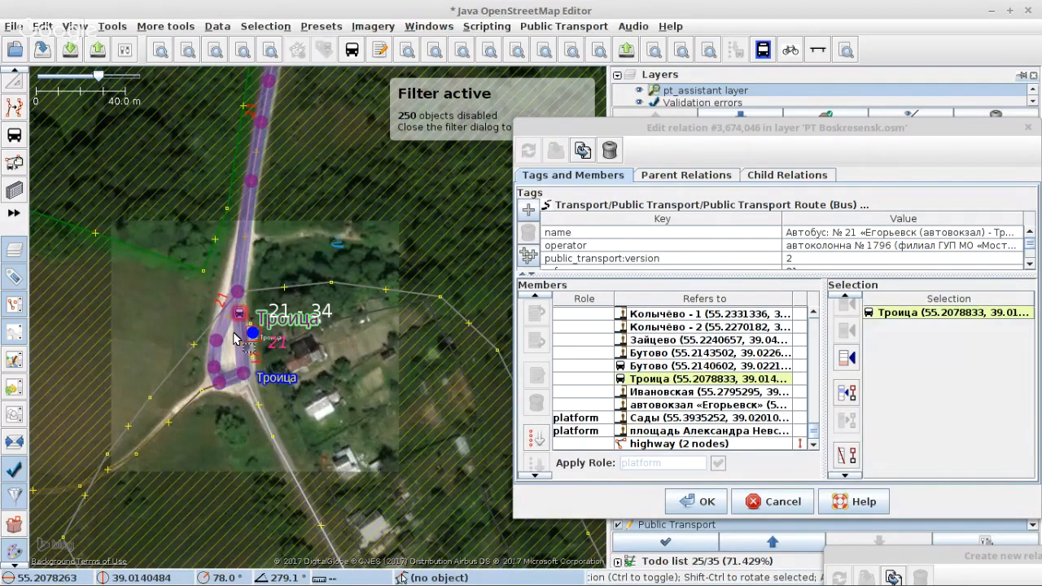
scroll(236, 340, up, 2)
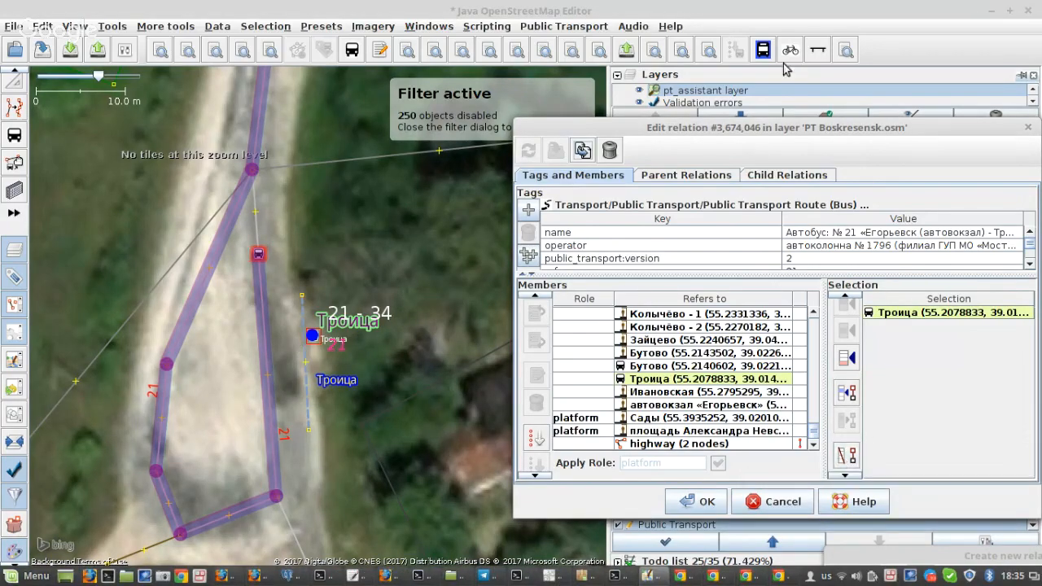
click(764, 49)
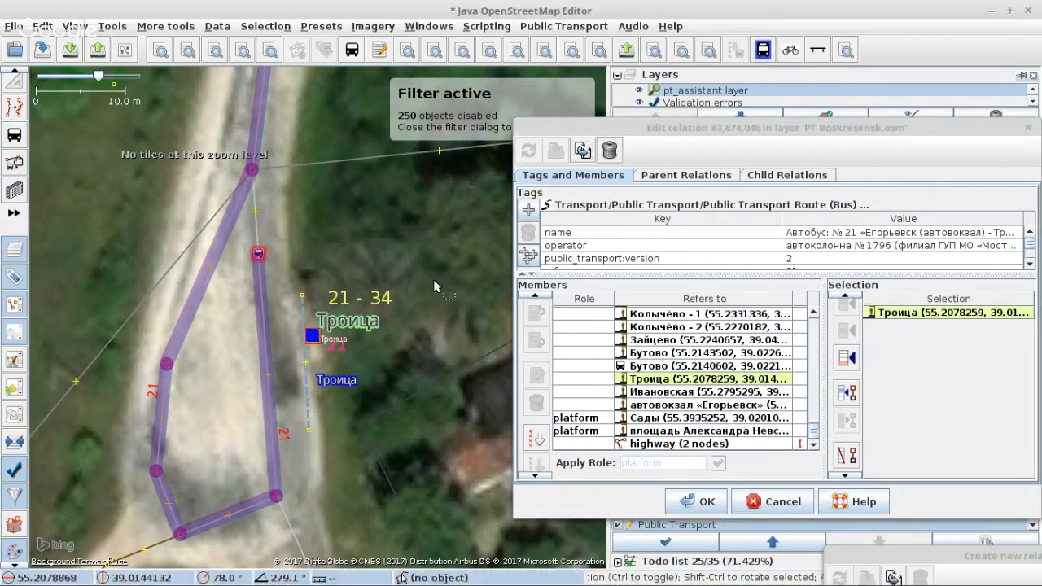
Remove the Троица node from the bus 21 relation, re-add it as the first member with role platform, and save and close the relation.
click(698, 381)
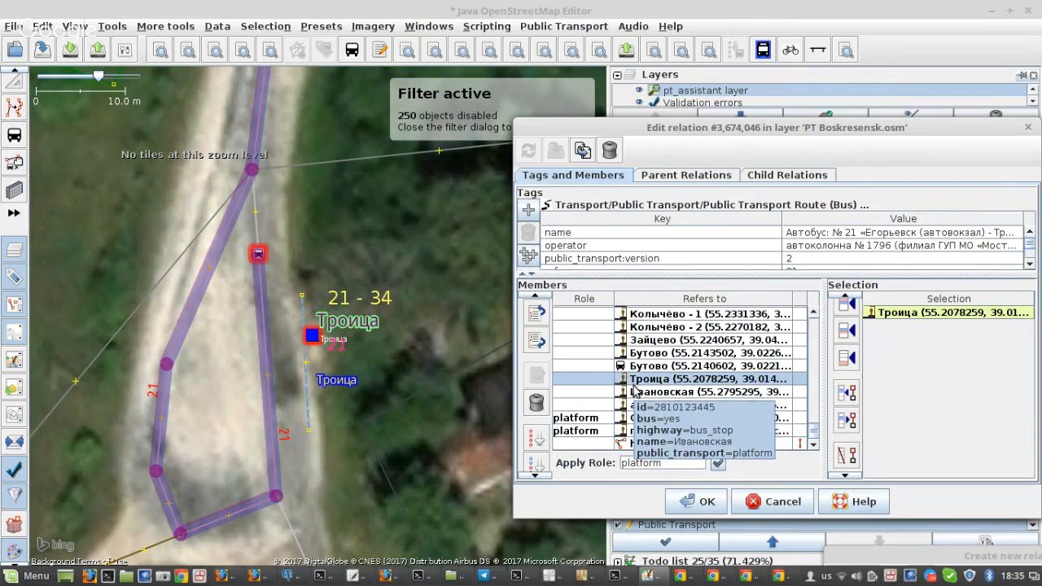
click(847, 456)
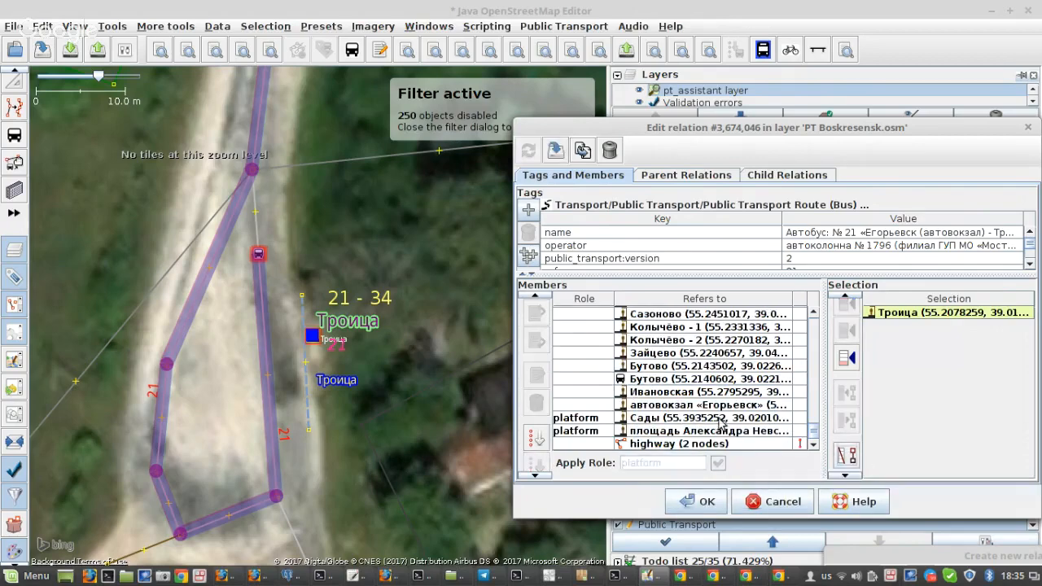
scroll(848, 316, up, 3)
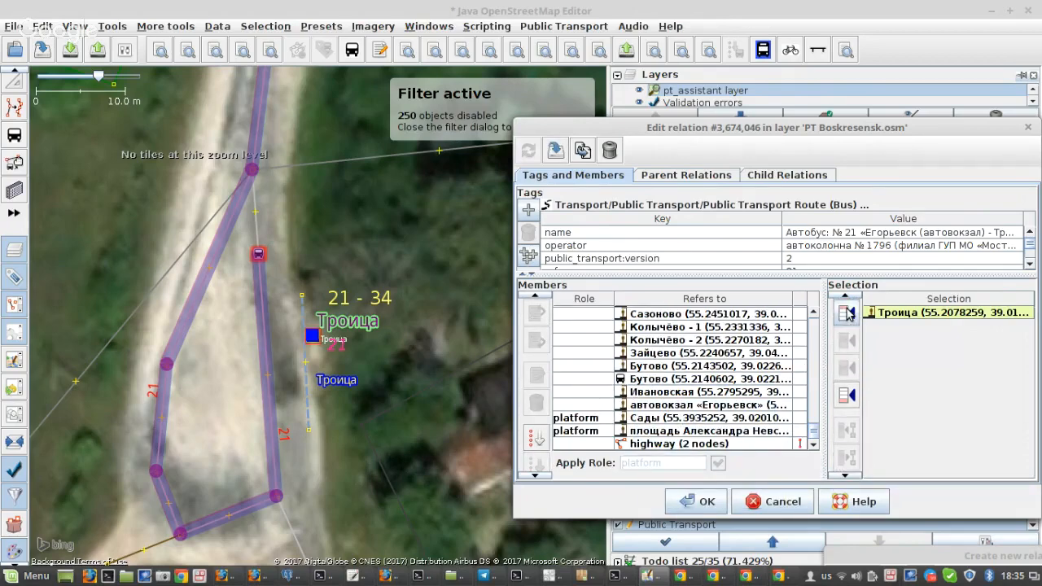
click(848, 314)
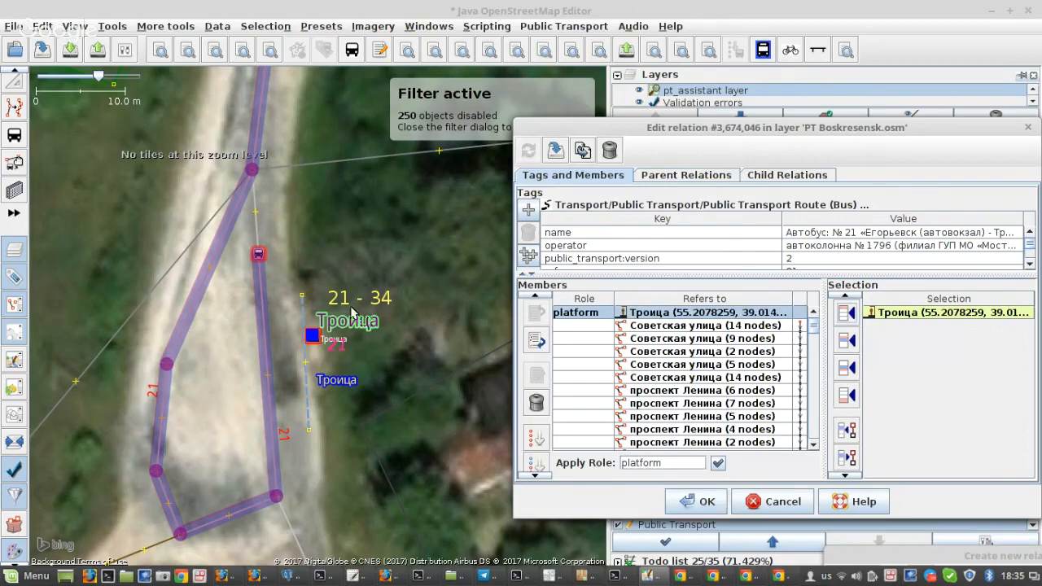
scroll(759, 255, down, 3)
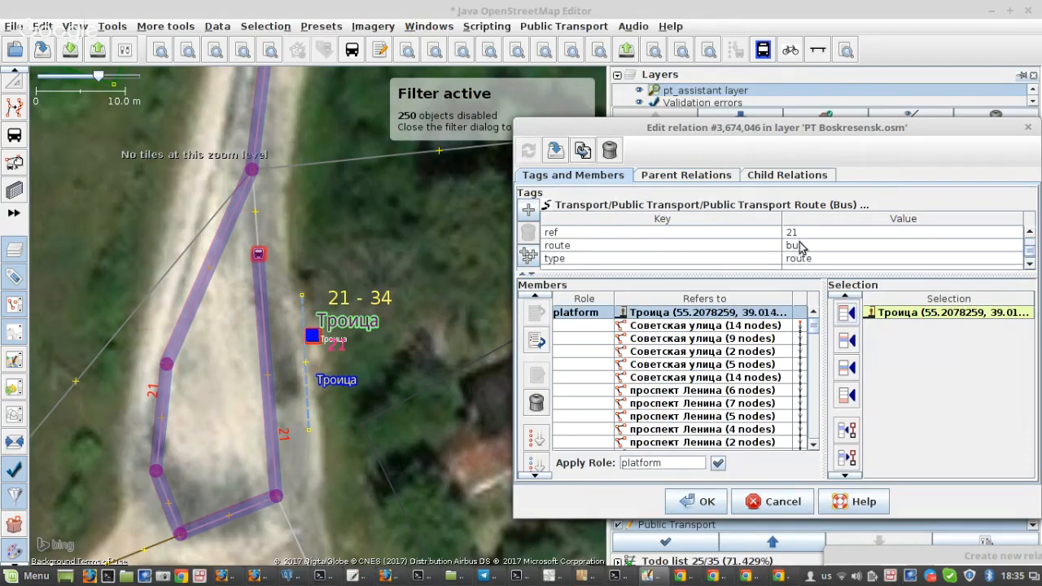
click(693, 503)
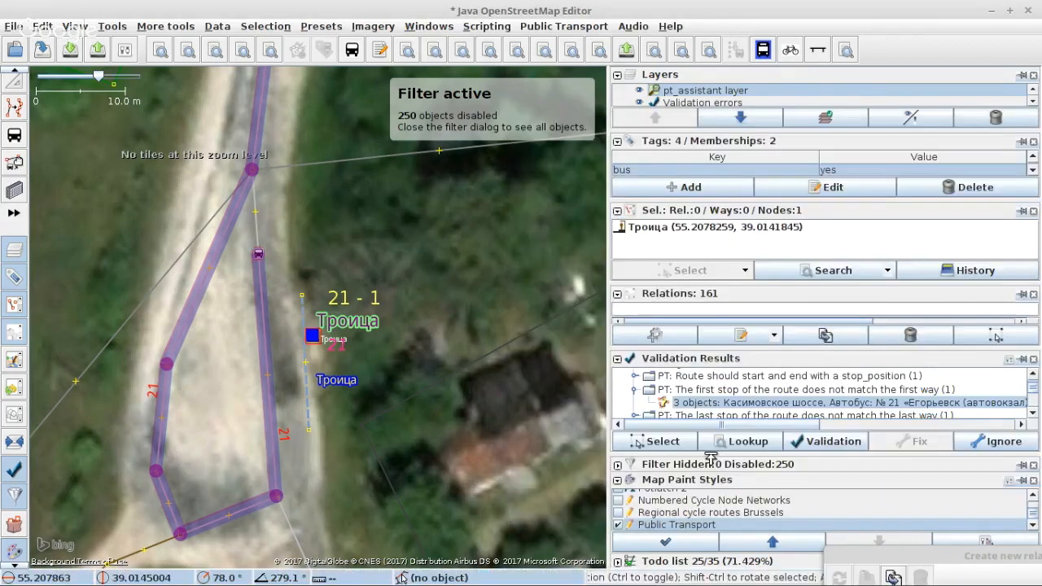
Select the bus 21 route relation from the memberships of the Троица platform node.
drag(702, 204, 719, 247)
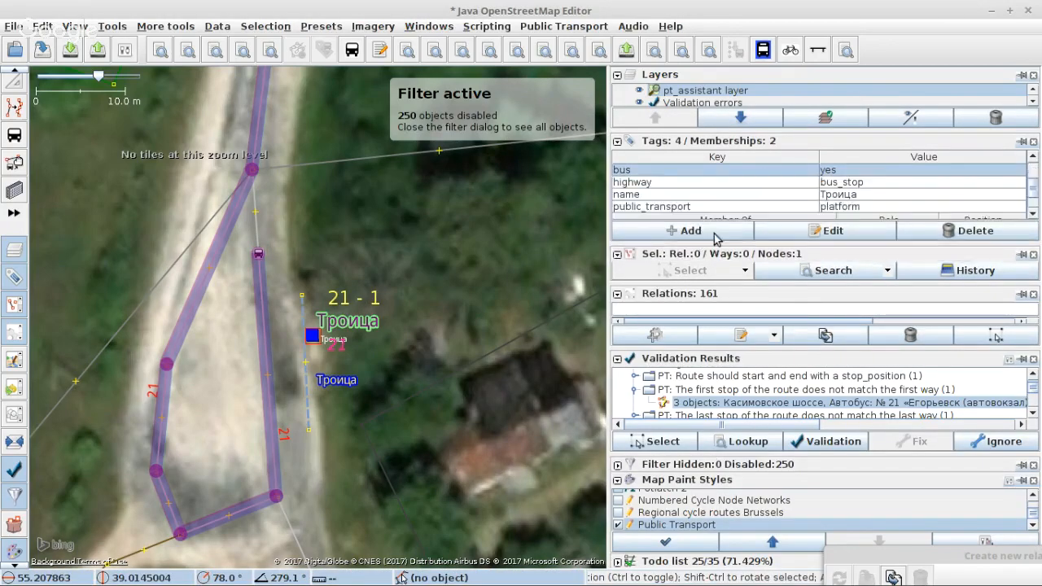
scroll(772, 180, down, 3)
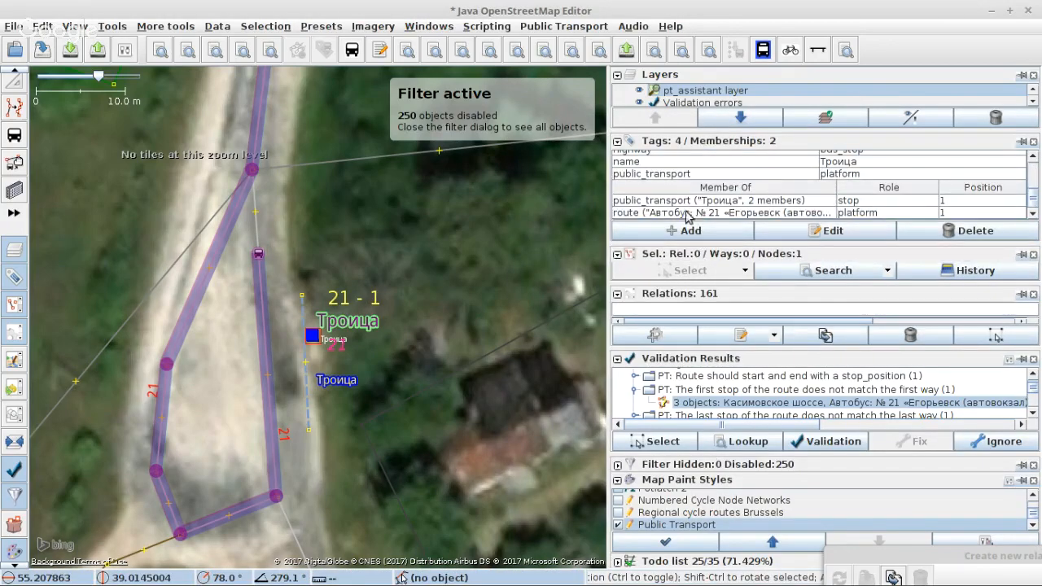
click(687, 213)
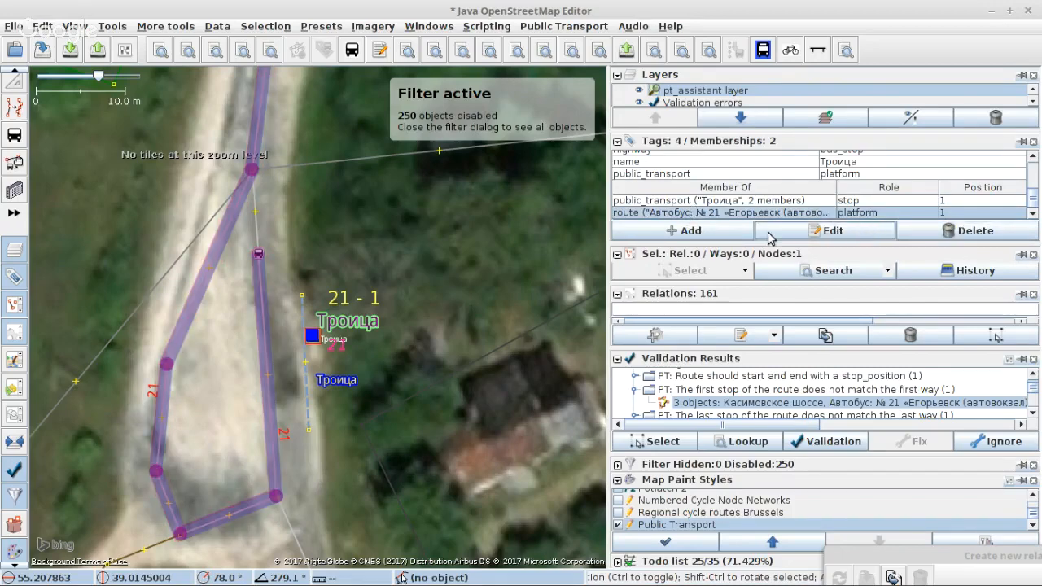
right_click(735, 219)
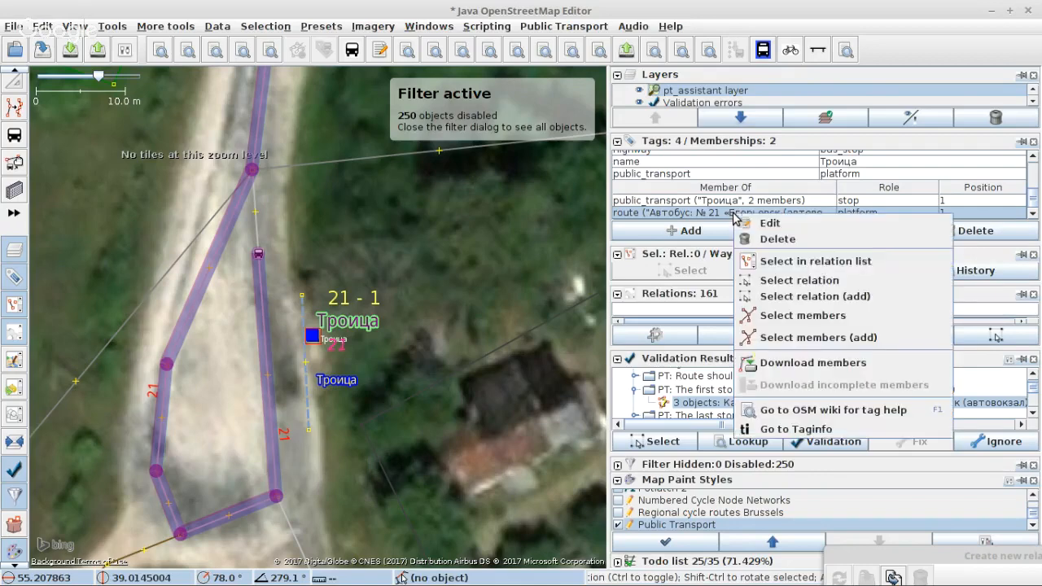
click(794, 280)
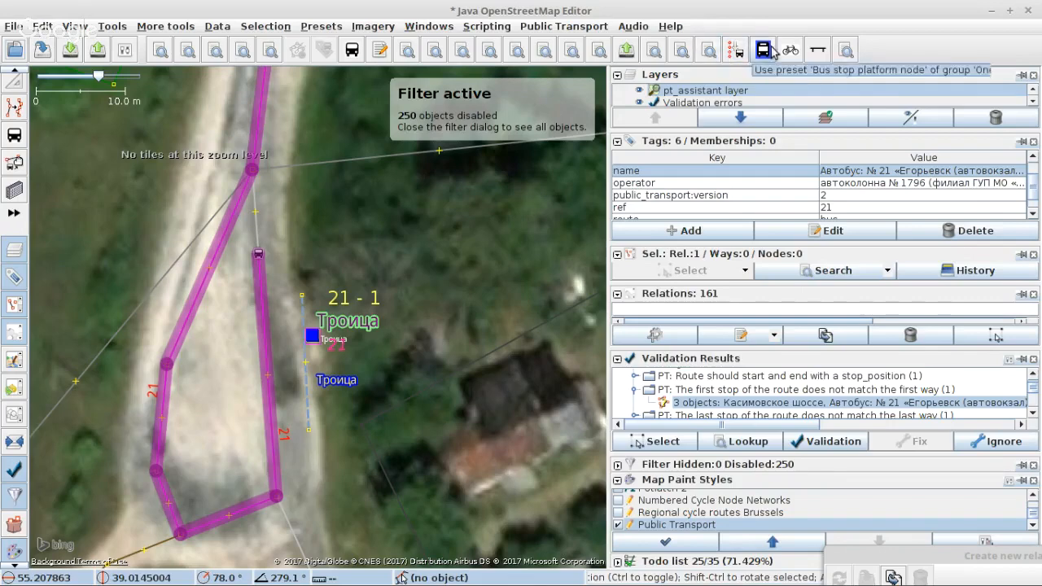
right_click(855, 49)
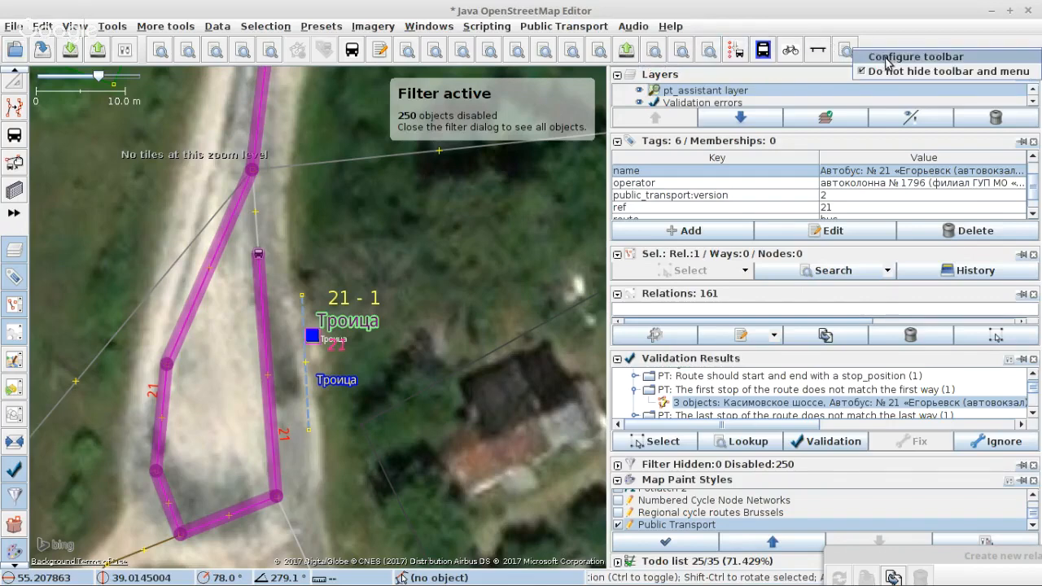
click(888, 57)
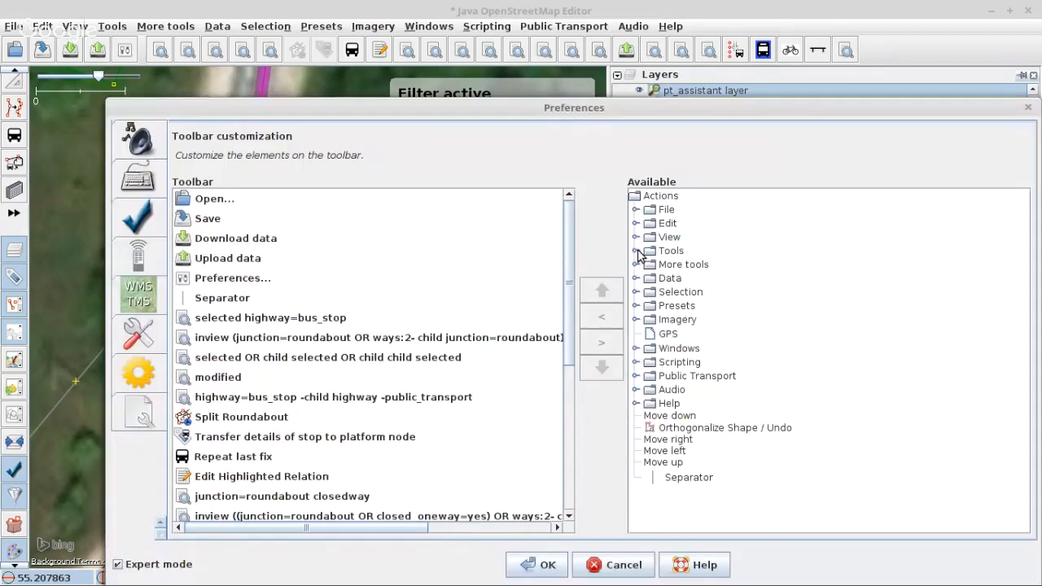
click(638, 251)
scroll(698, 350, down, 2)
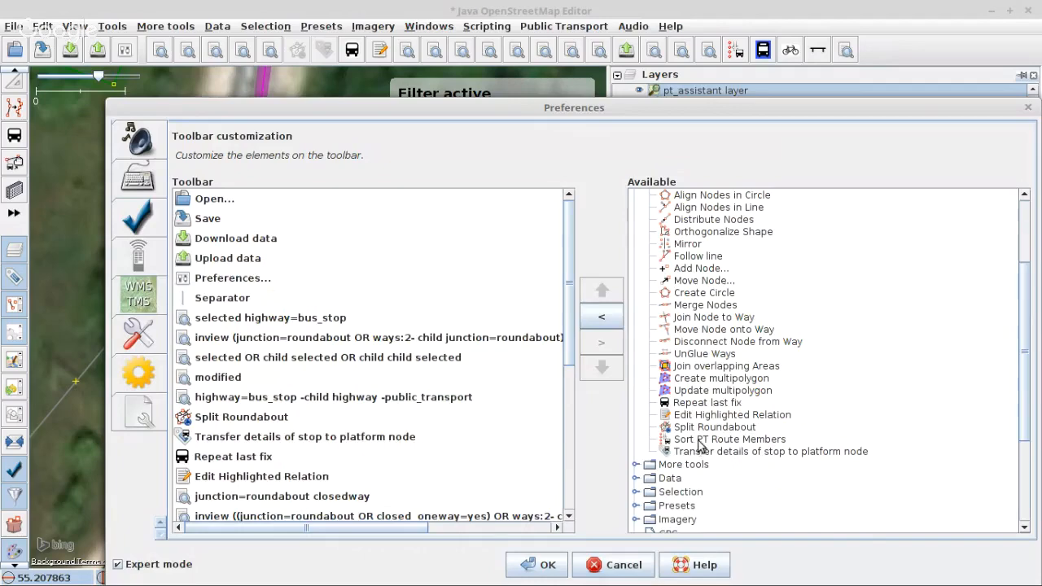
click(700, 441)
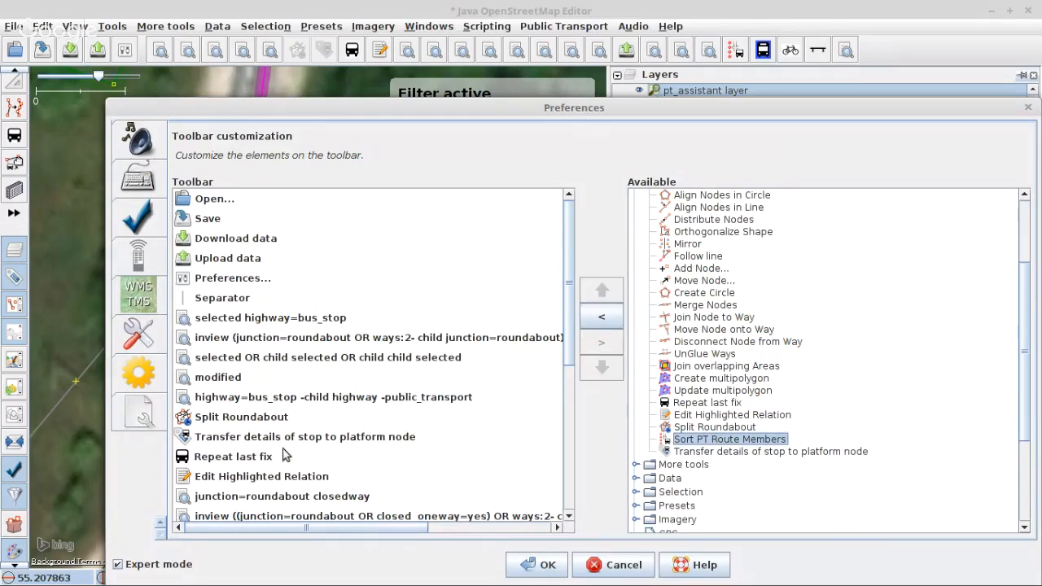
click(597, 567)
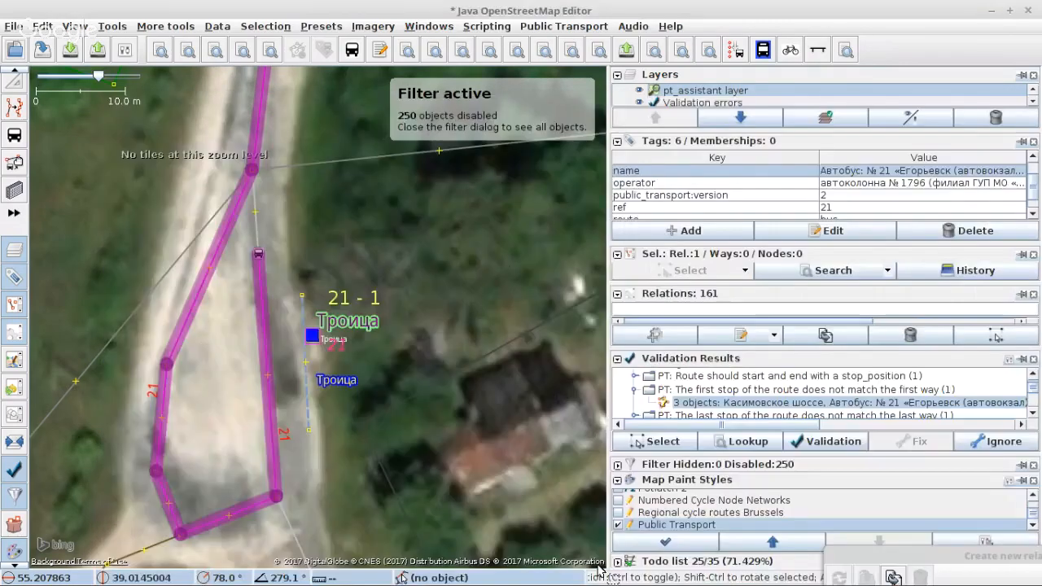
Run Sort PT Route Members on the bus 21 route relation and enlarge the selection list to show the relation.
click(111, 26)
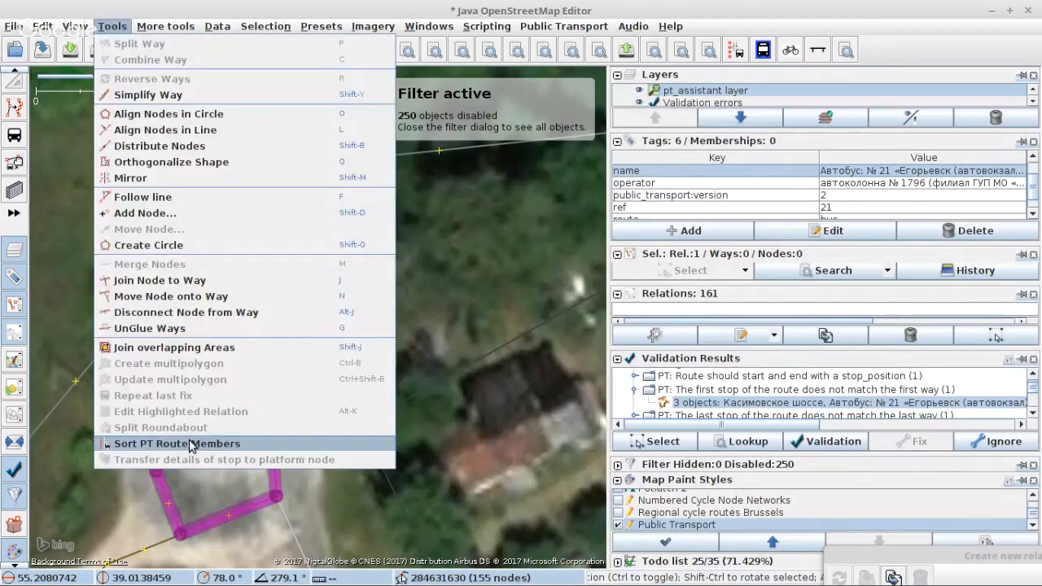
click(189, 446)
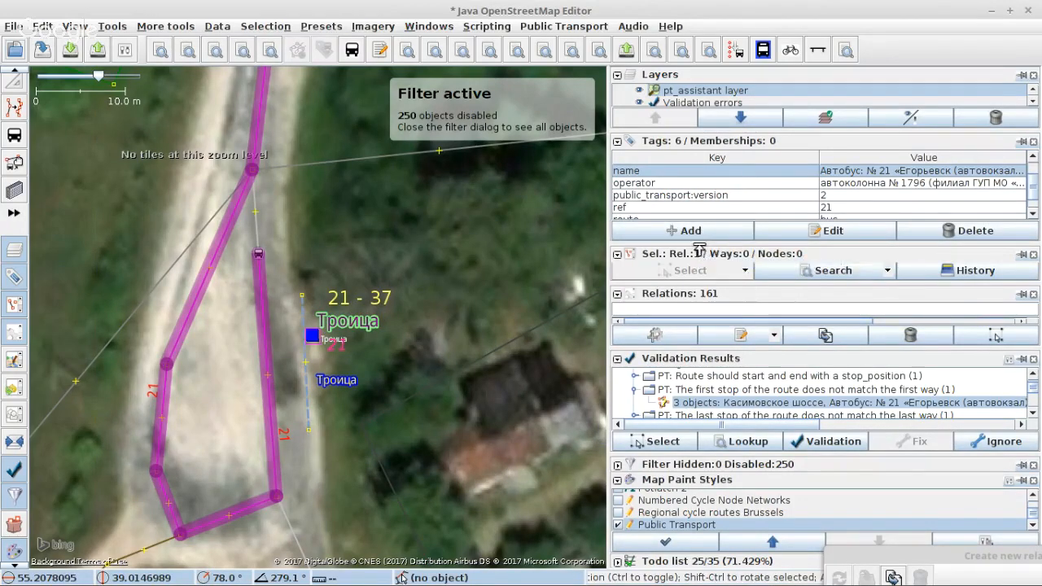
drag(701, 244, 701, 210)
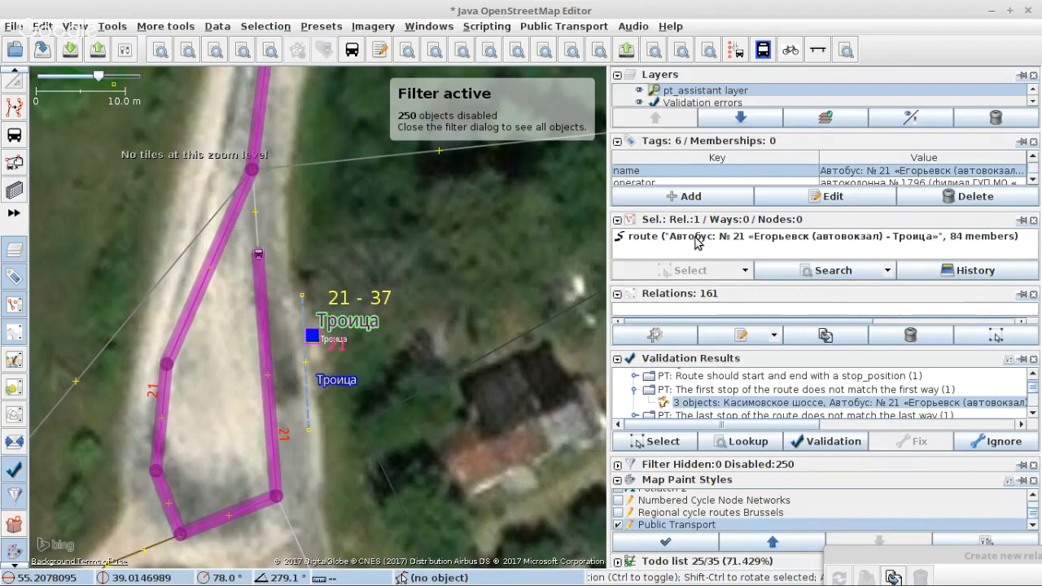
Open the bus 21 route relation for editing, zoom to the Бутово member with role stop, and remove it from the relation.
right_click(697, 240)
click(735, 305)
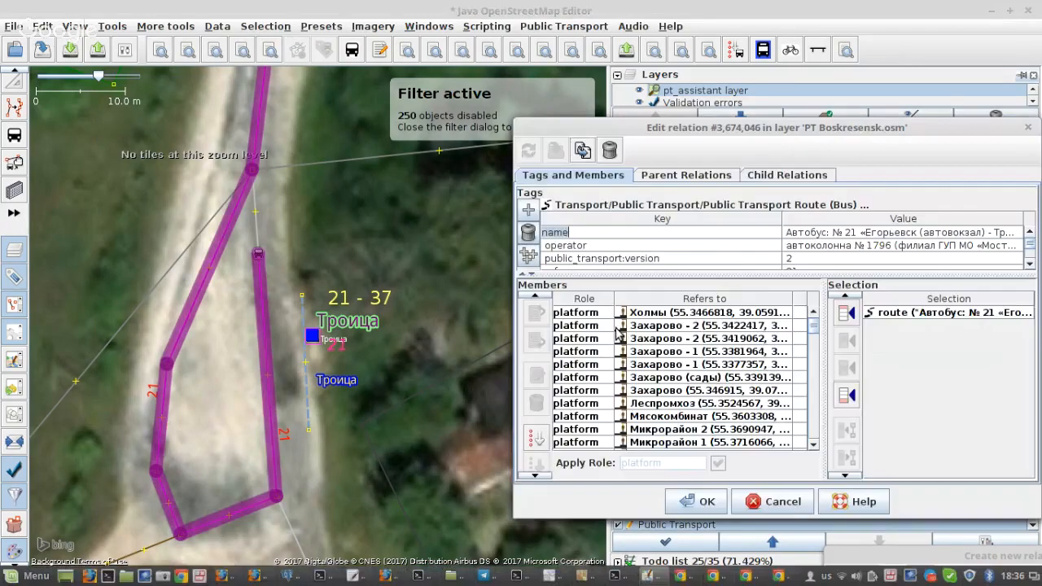
click(672, 314)
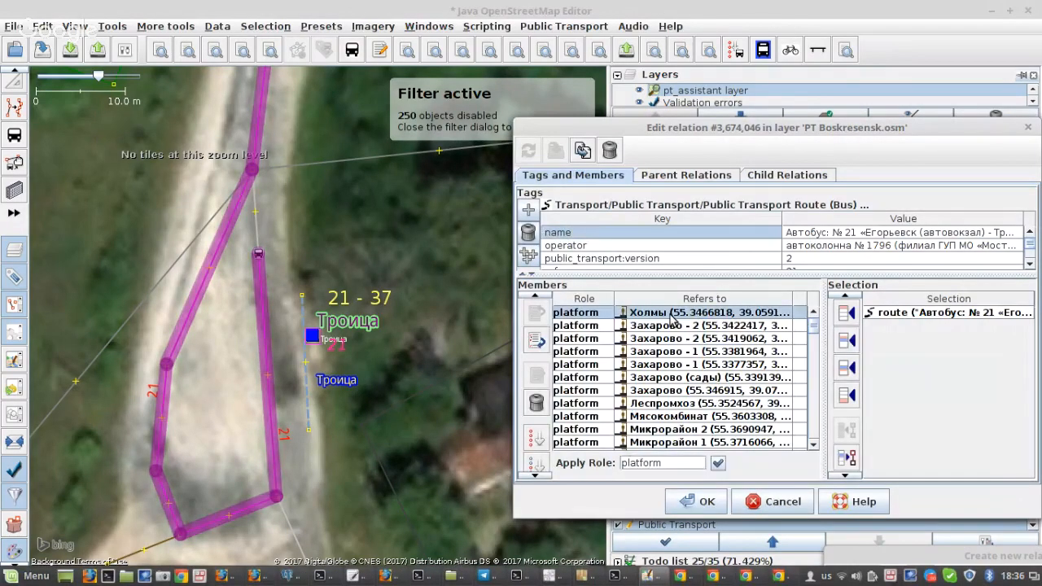
scroll(661, 368, down, 5)
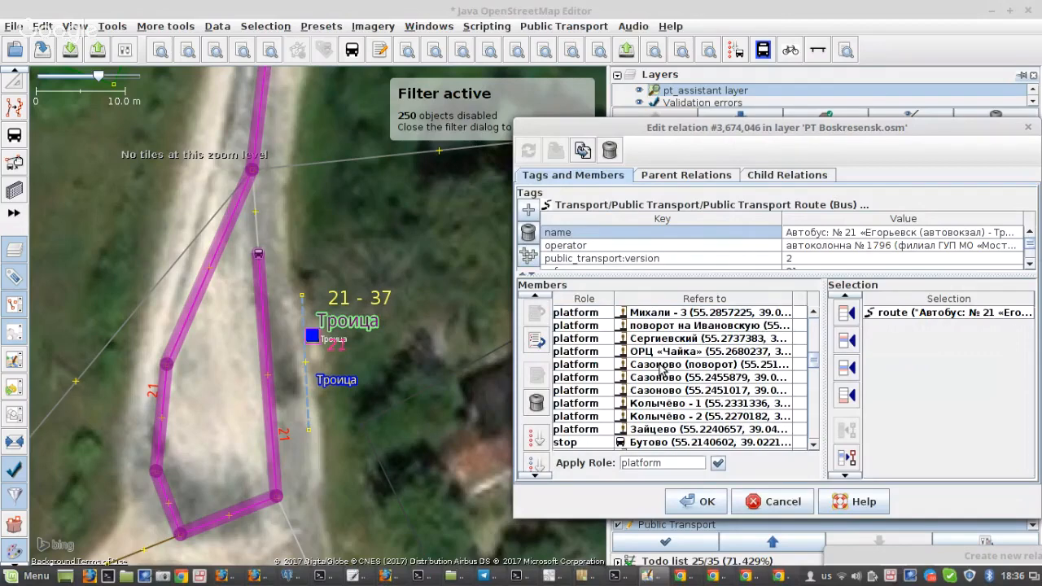
scroll(661, 368, down, 3)
right_click(676, 366)
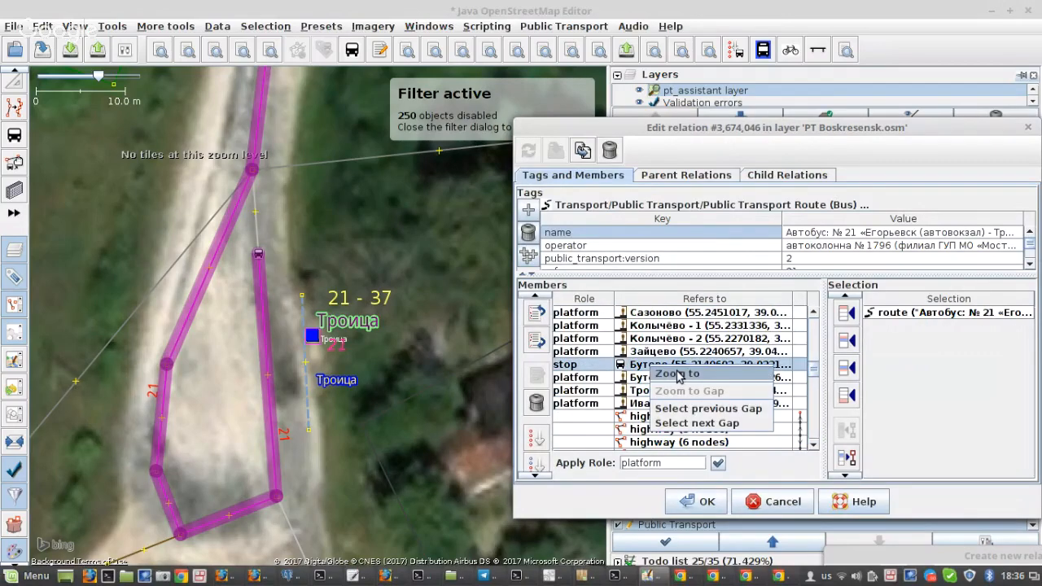
click(677, 374)
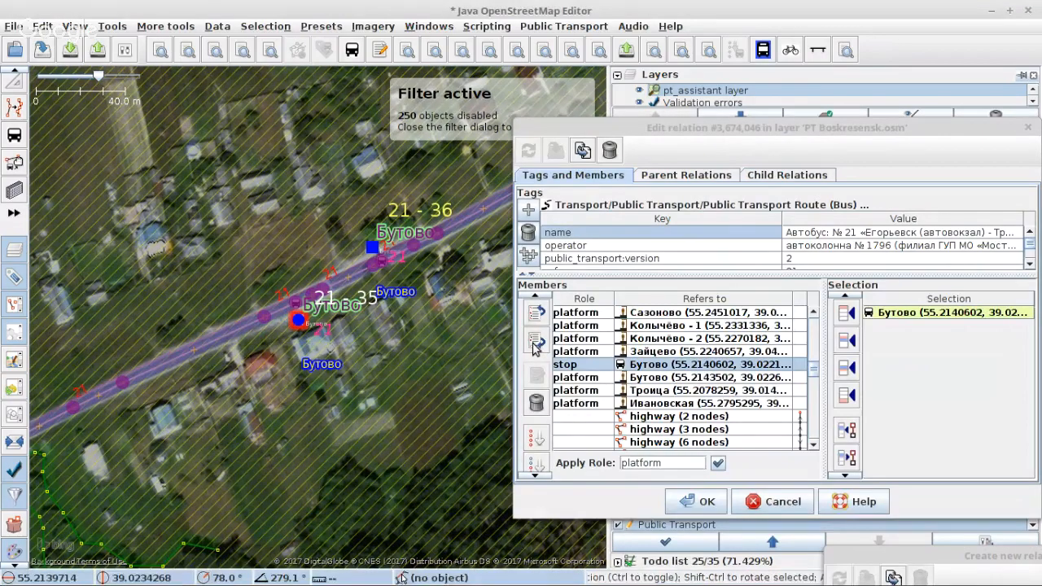
click(536, 403)
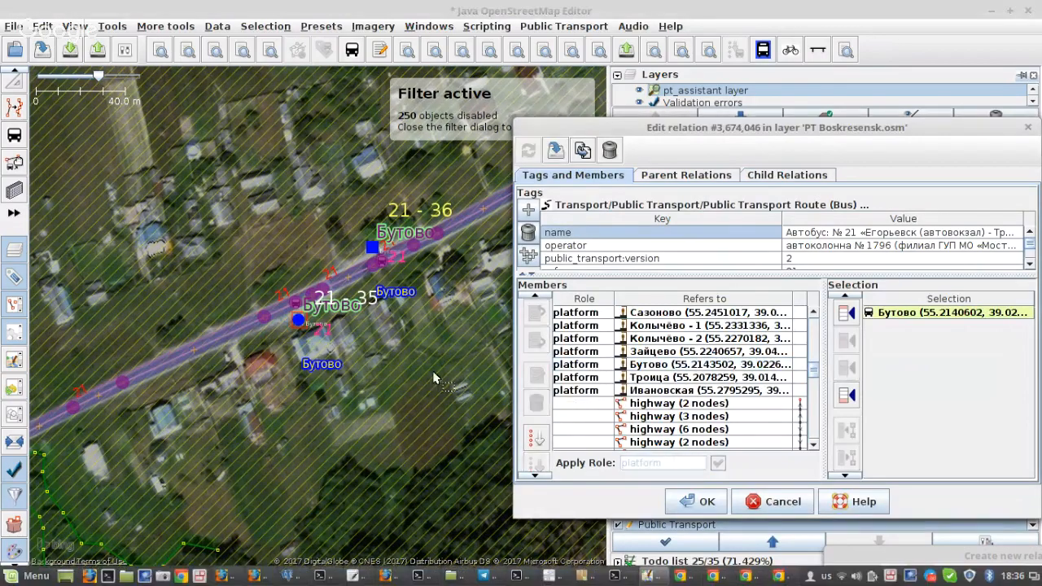
Apply the Bus stop platform node preset to both Бутово nodes and save the change to the bus 21 relation.
click(297, 321)
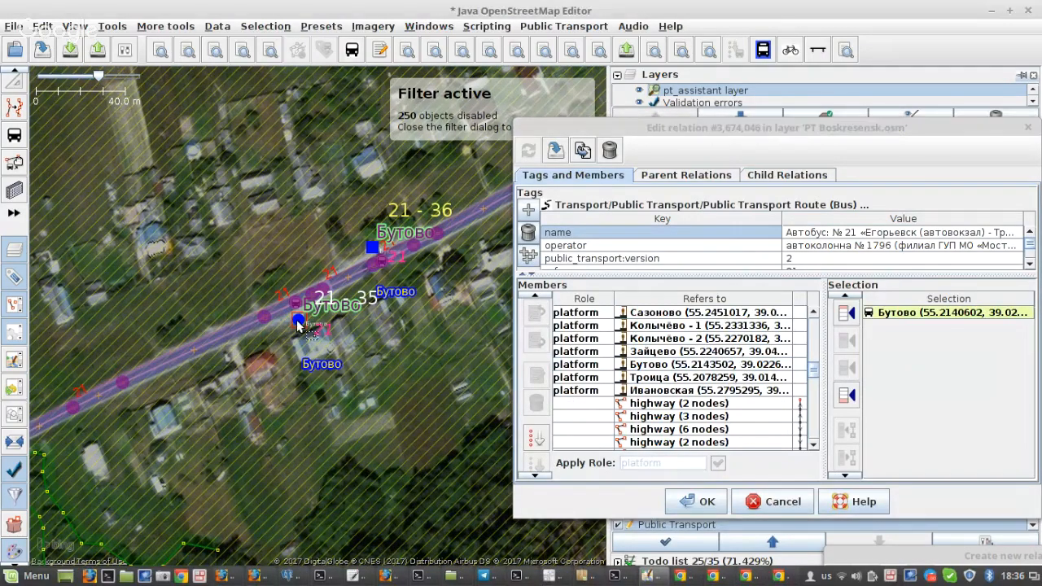
shift+click(364, 259)
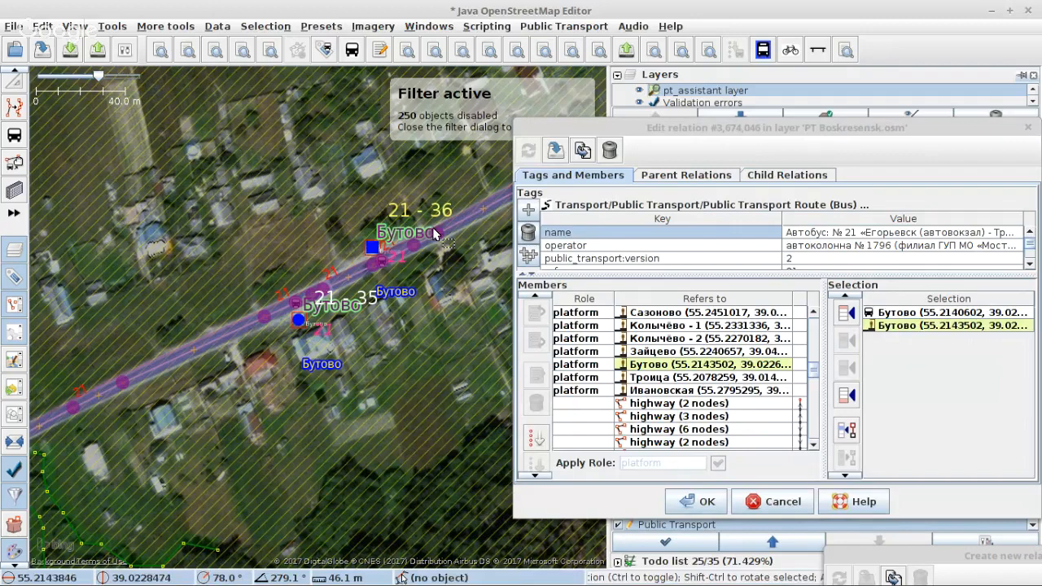
click(763, 51)
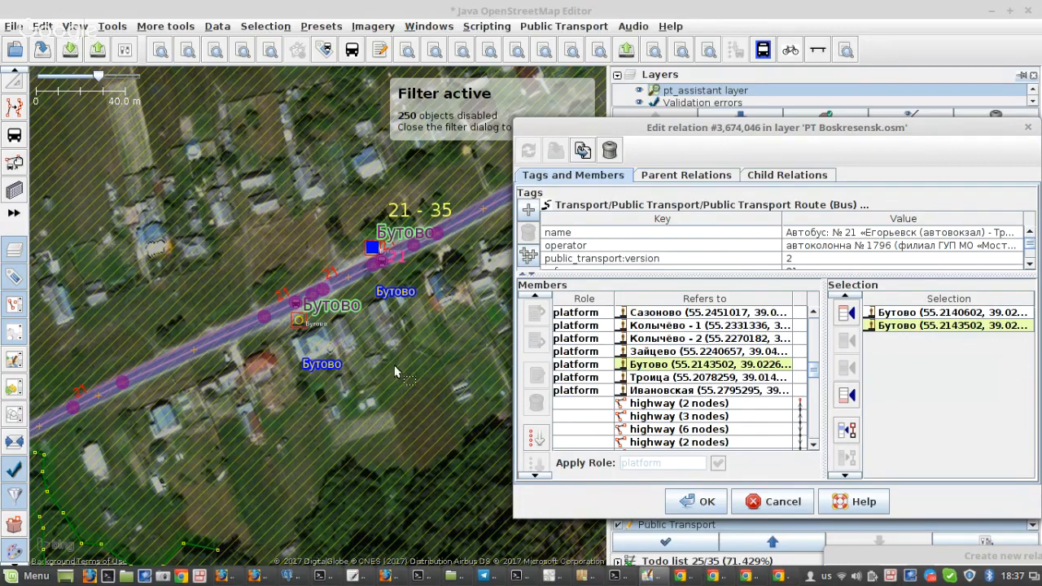
Move the bus 21 relation editor out of the way and open the stop area relation of the southern Бутово platform node.
drag(701, 128, 701, 240)
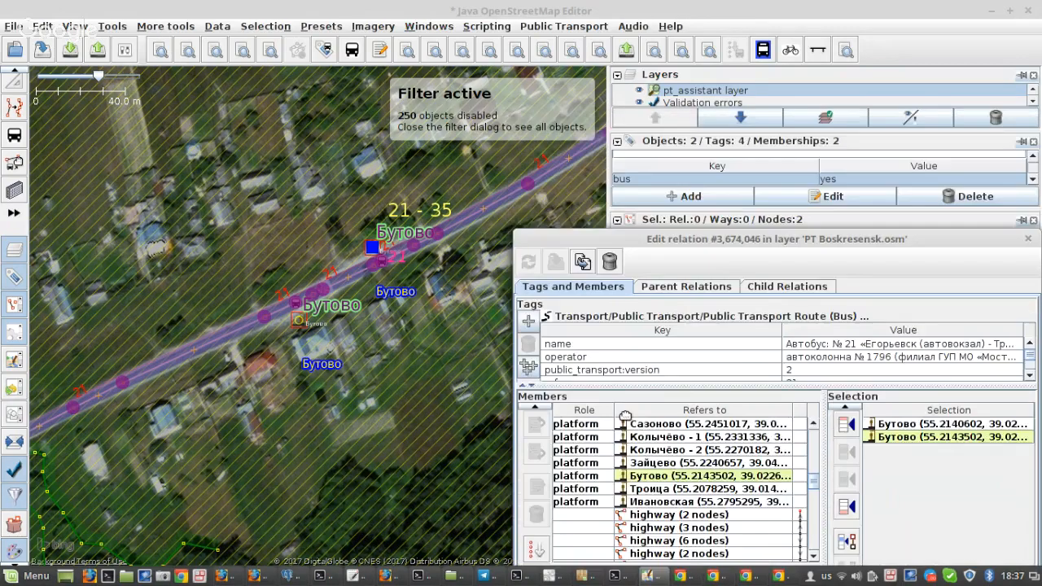
drag(625, 415, 593, 465)
click(299, 320)
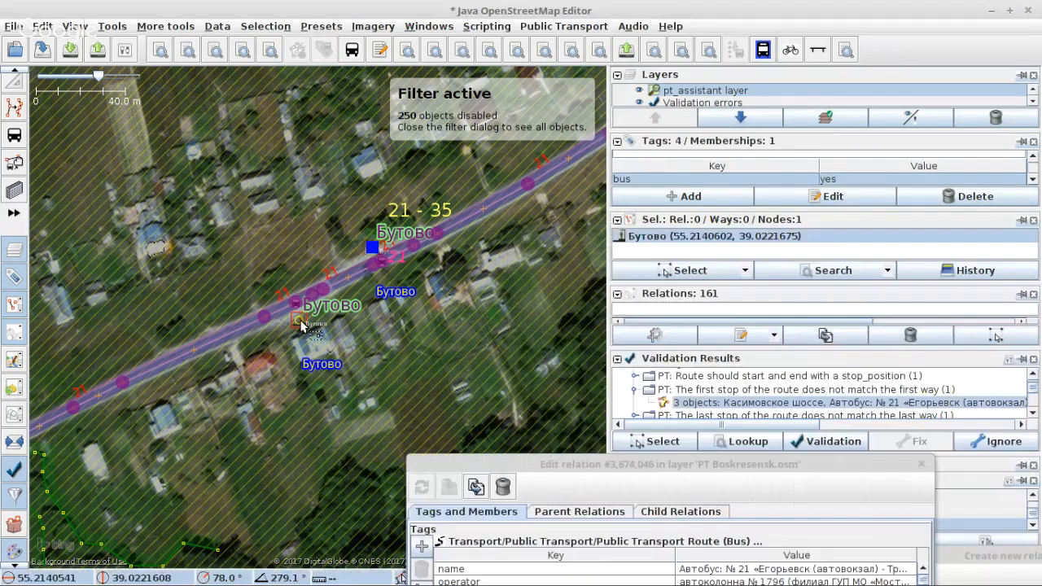
scroll(757, 180, down, 3)
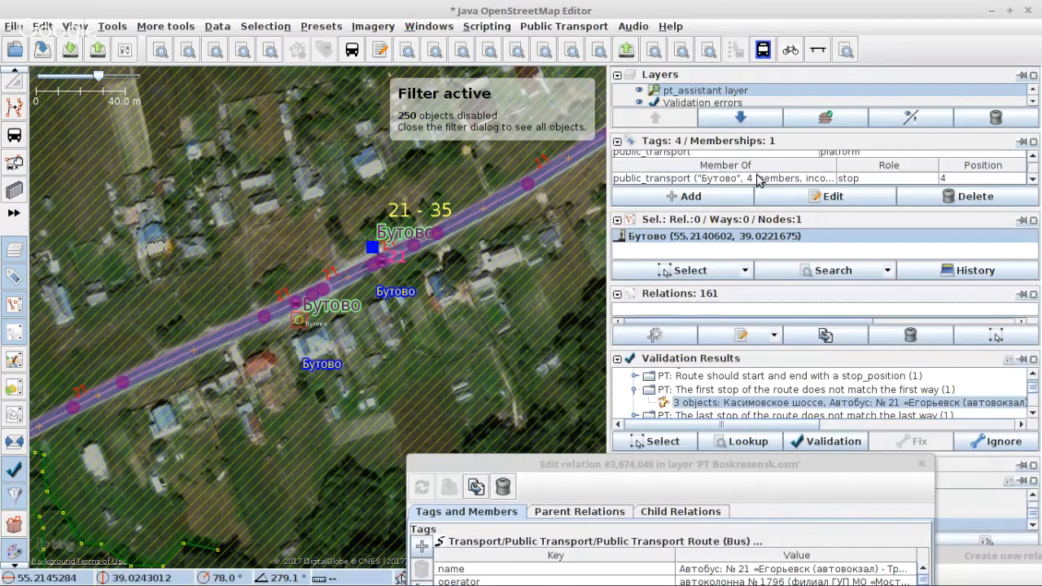
click(757, 178)
click(794, 196)
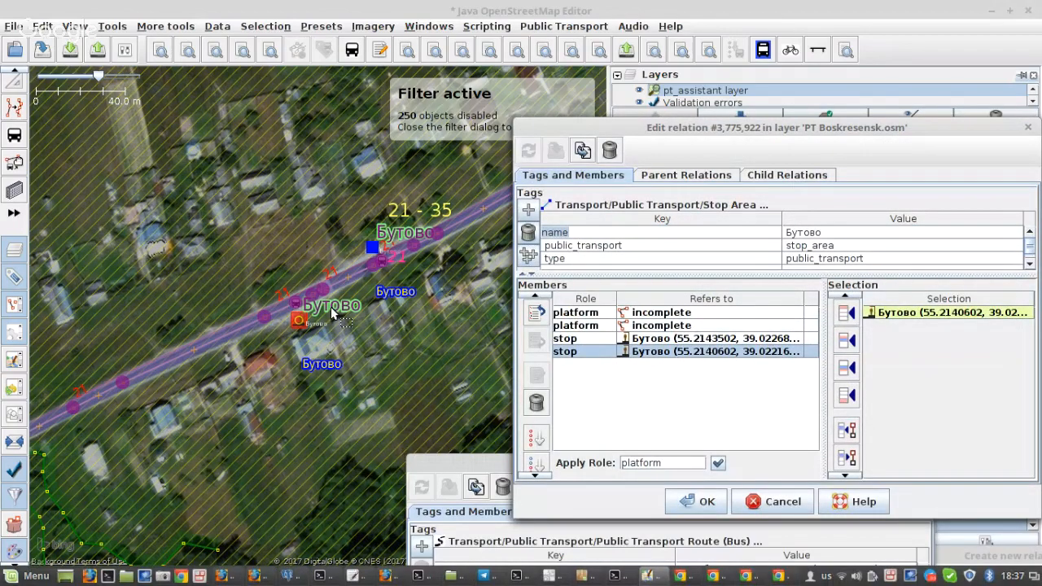
Download the OpenStreetMap data around the Бутово stops and select the platform way beside the southern platform node.
scroll(331, 309, up, 2)
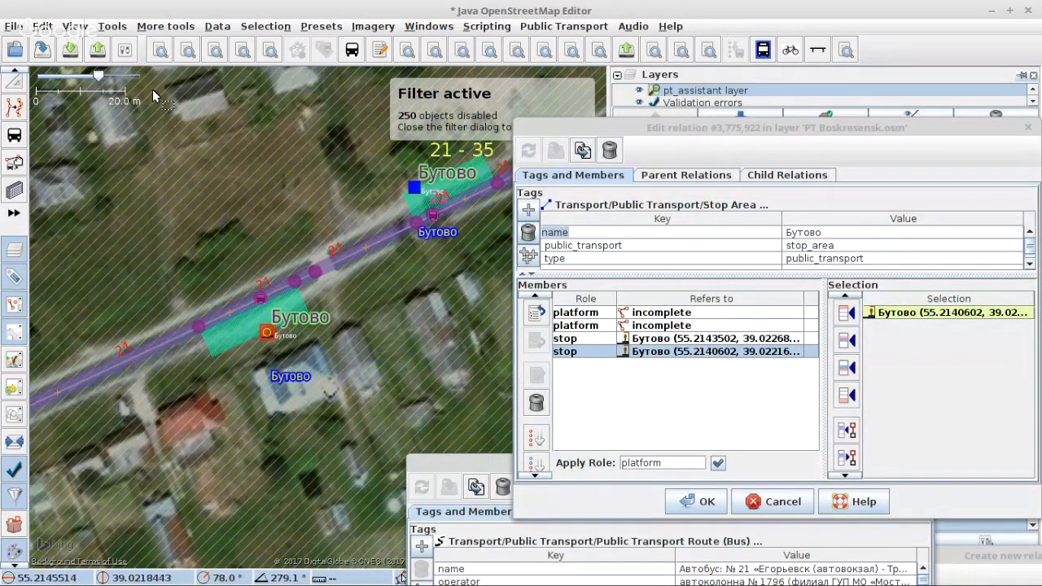
key(ctrl+shift+Down)
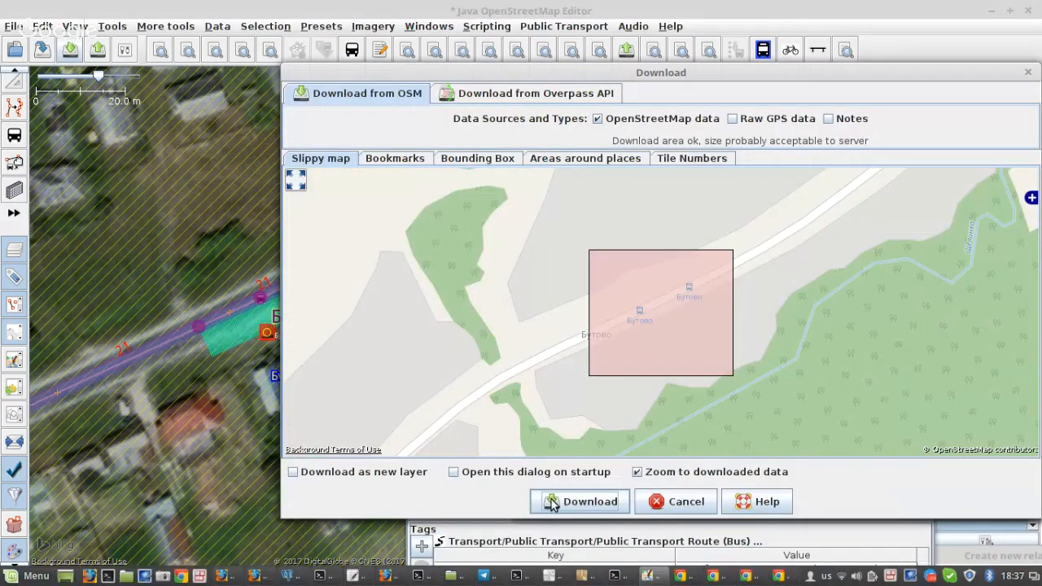
click(579, 502)
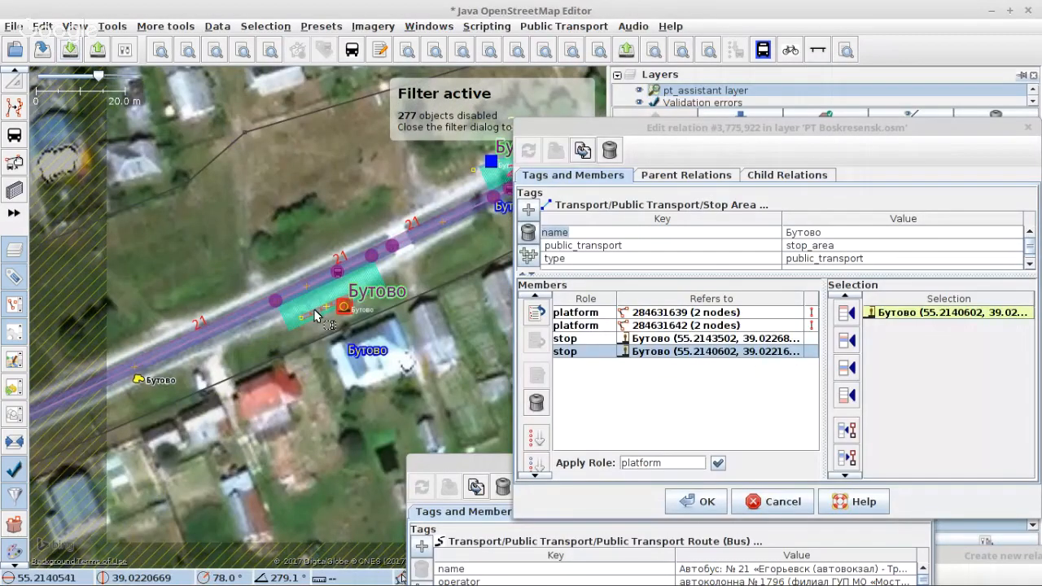
click(316, 316)
scroll(316, 316, up, 1)
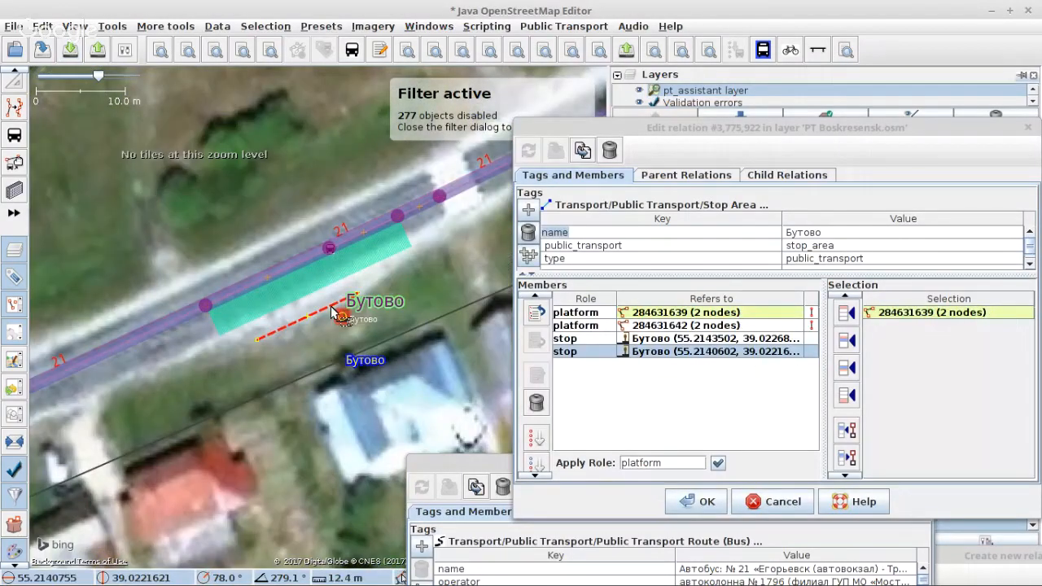
Move the northern Бутово platform node slightly west beside its platform way.
scroll(334, 311, down, 1)
scroll(352, 299, up, 2)
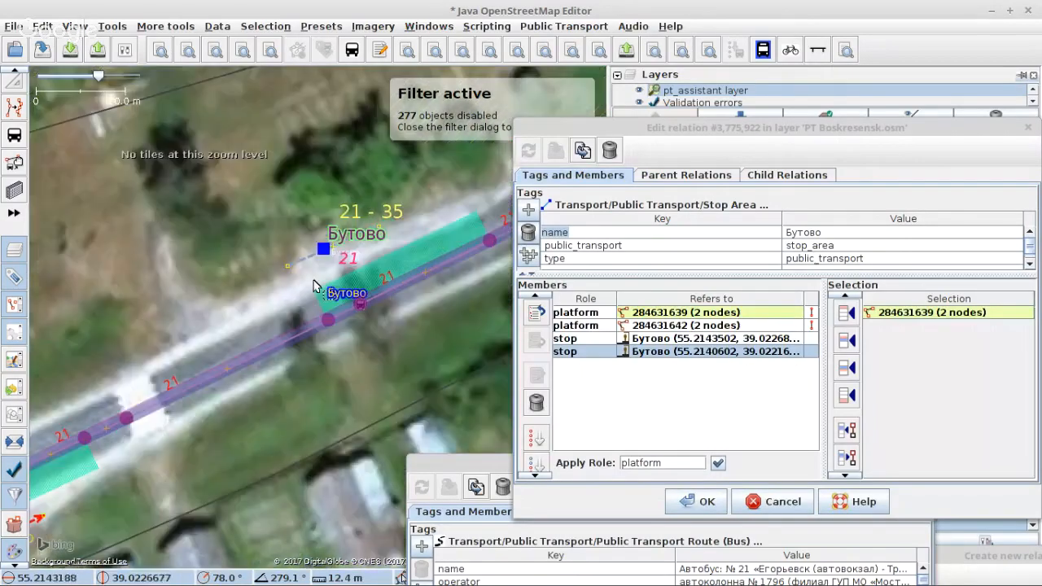
click(322, 254)
drag(323, 252, 312, 247)
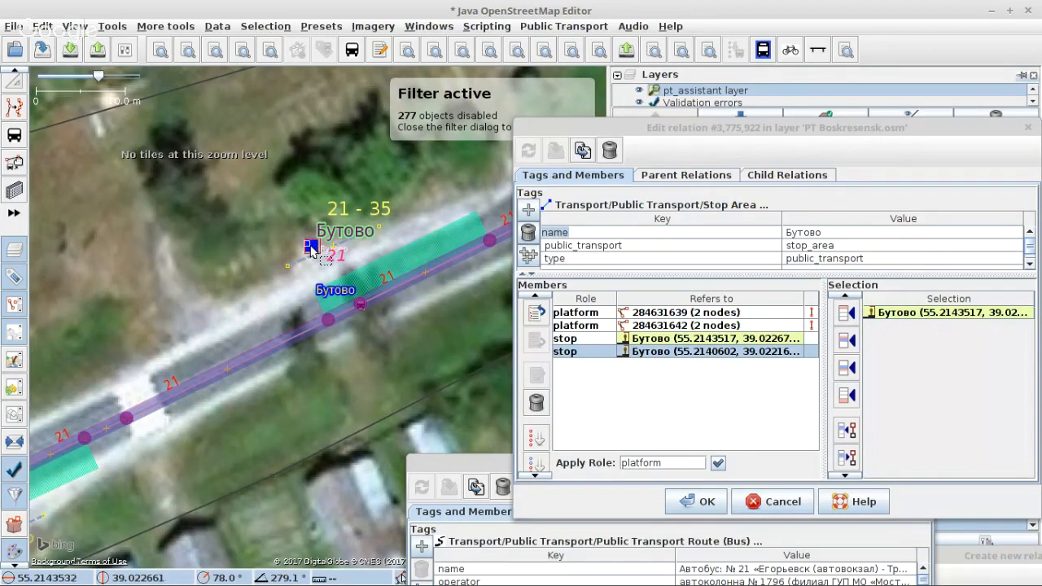
drag(313, 249, 318, 249)
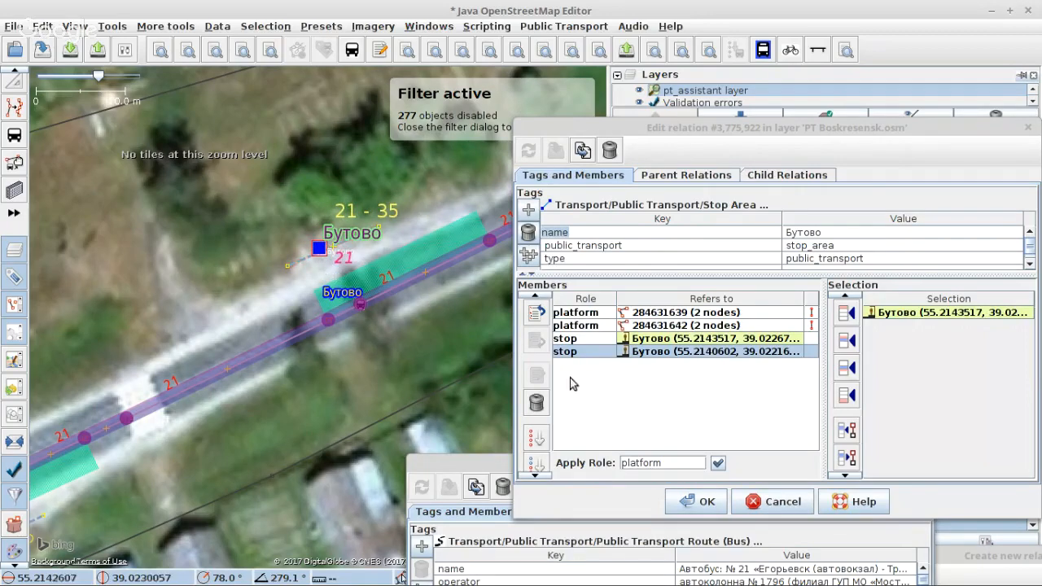
Select the unnamed stop position node on the road beside the northern Бутово platform.
click(362, 309)
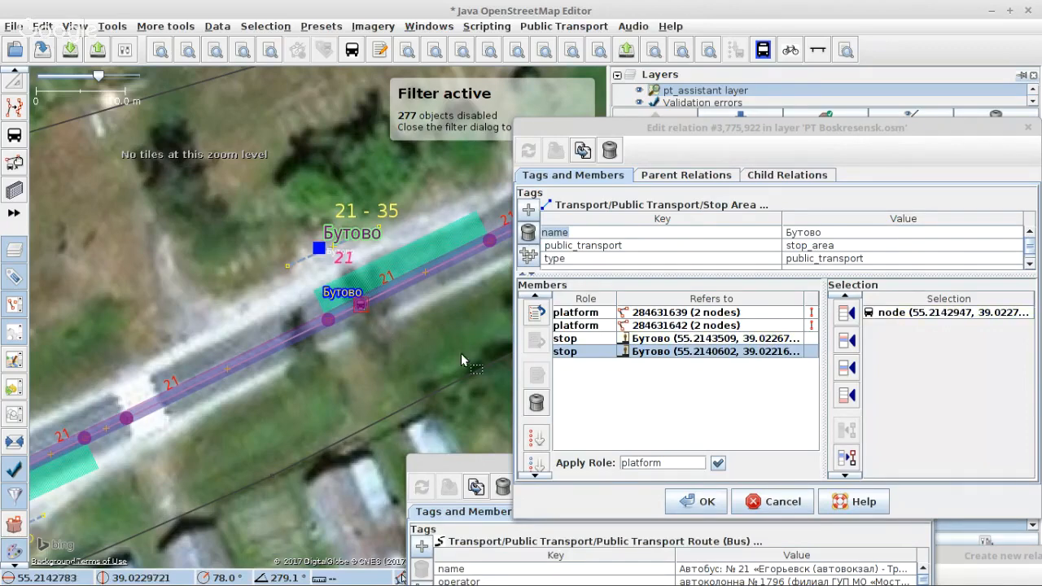
Append the two unnamed bus stop position nodes on the road to the end of the Бутово stop area's members.
drag(321, 361, 550, 154)
scroll(497, 249, down, 2)
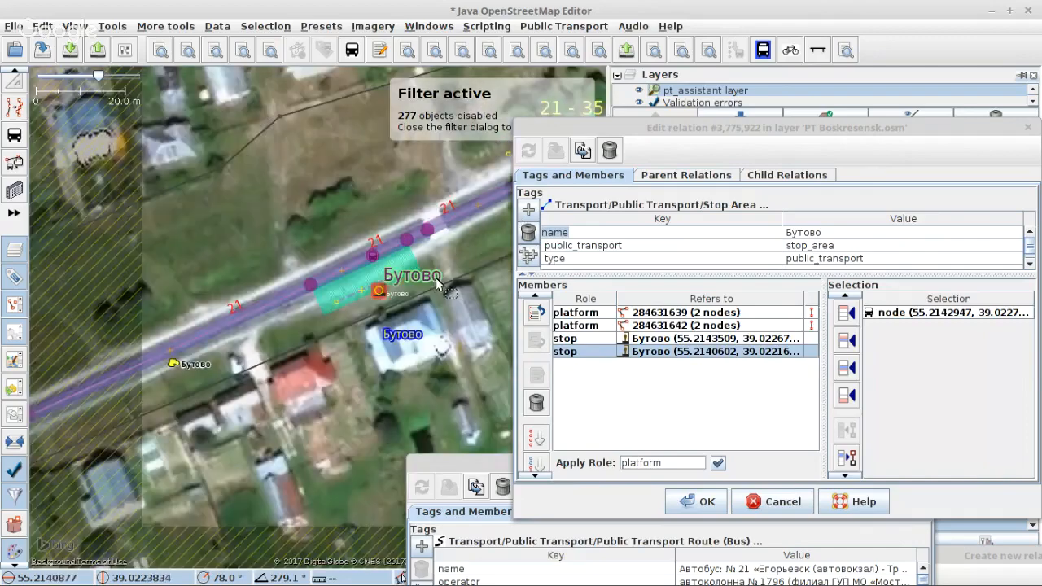
scroll(406, 304, up, 2)
shift+click(342, 214)
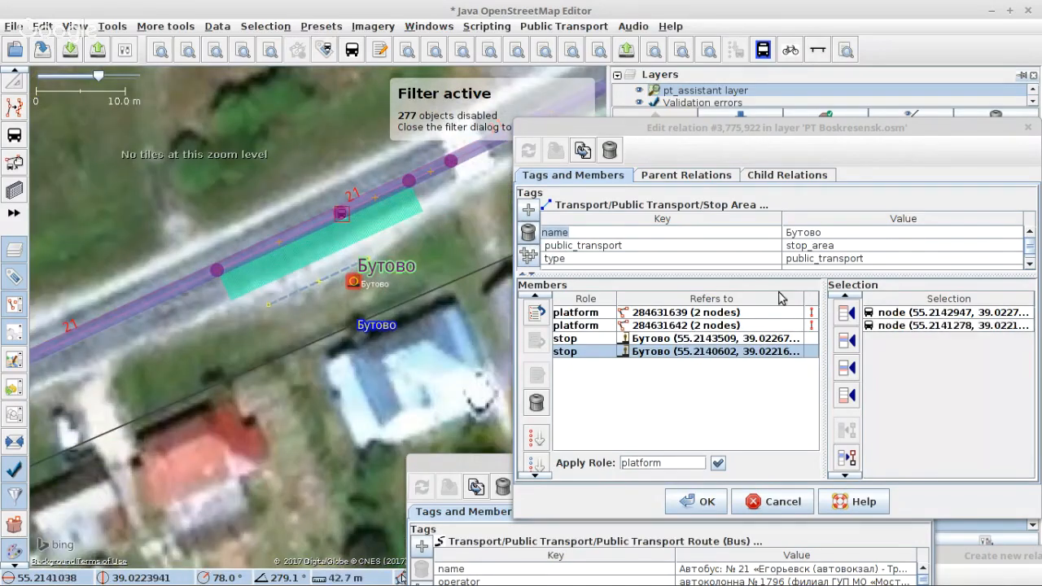
click(846, 396)
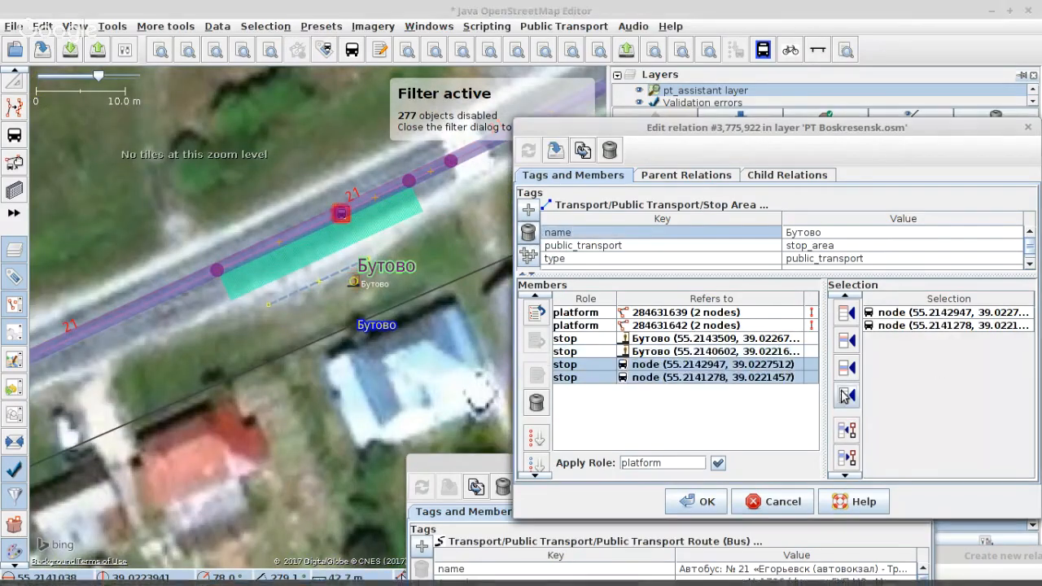
Remove all stop area members and re-add them together, giving both Бутово bus stop nodes the platform role.
click(673, 316)
shift+click(643, 366)
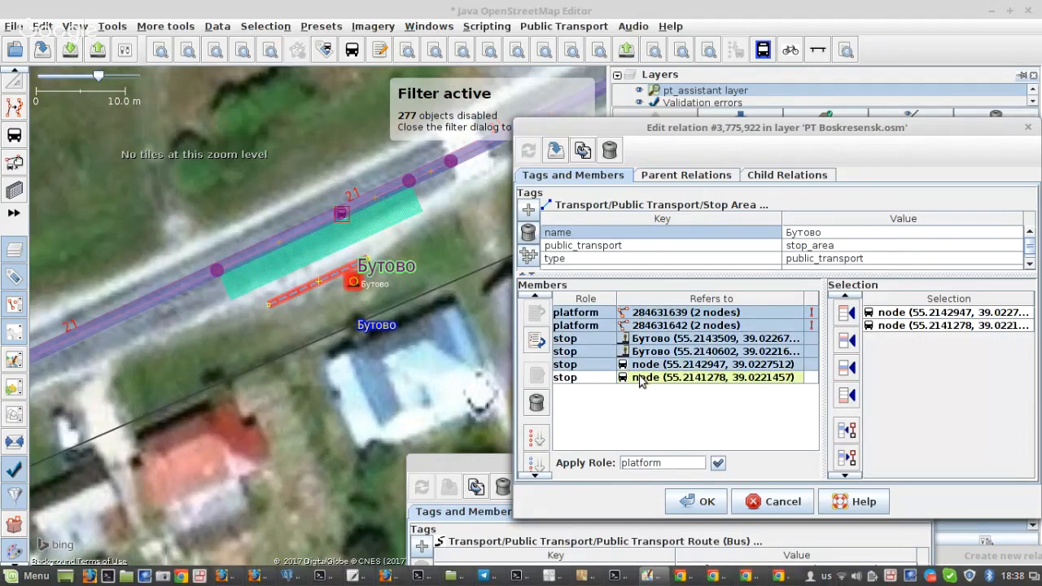
shift+click(638, 379)
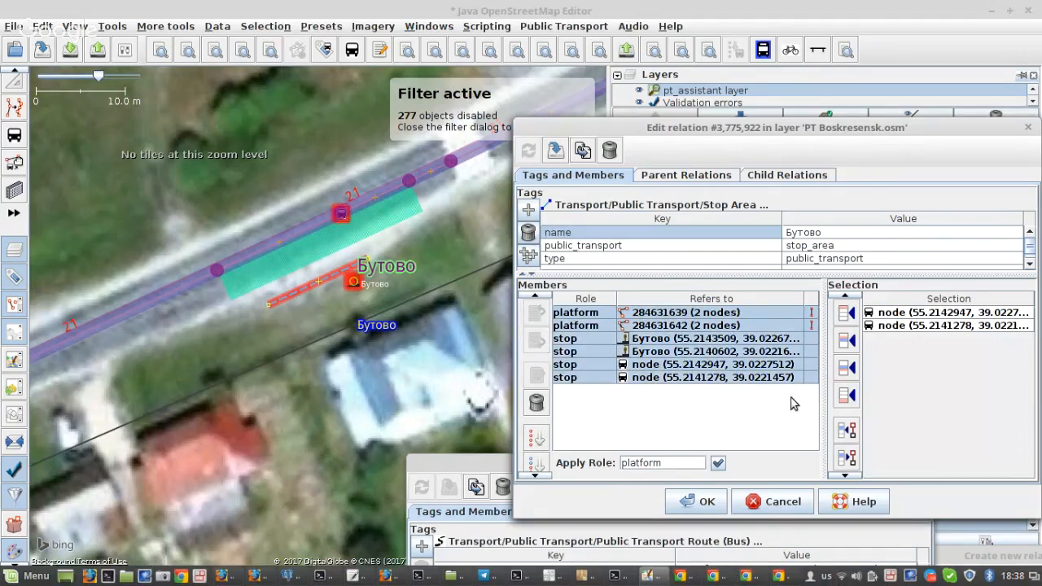
click(850, 458)
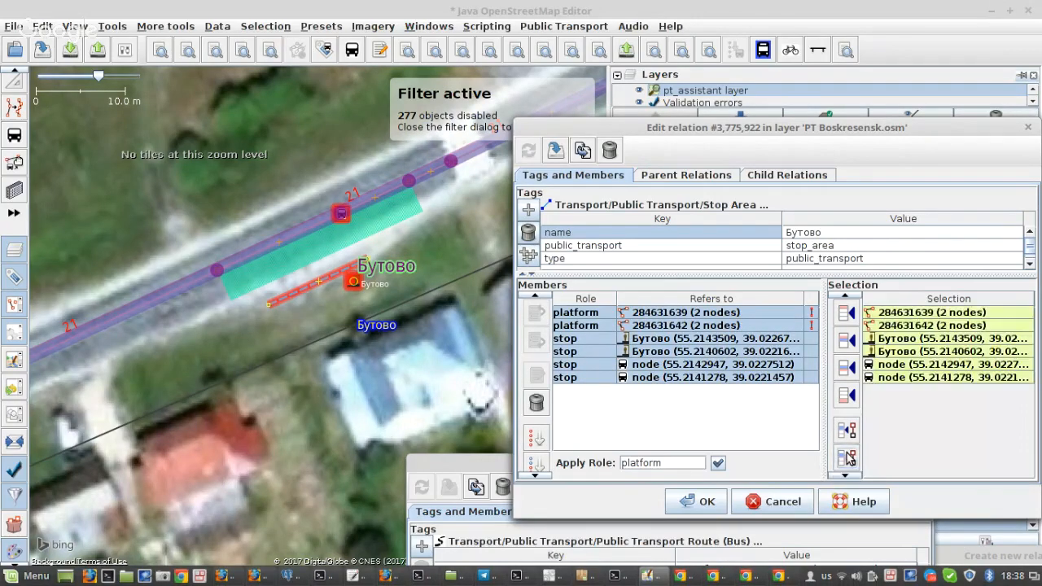
click(536, 403)
click(847, 314)
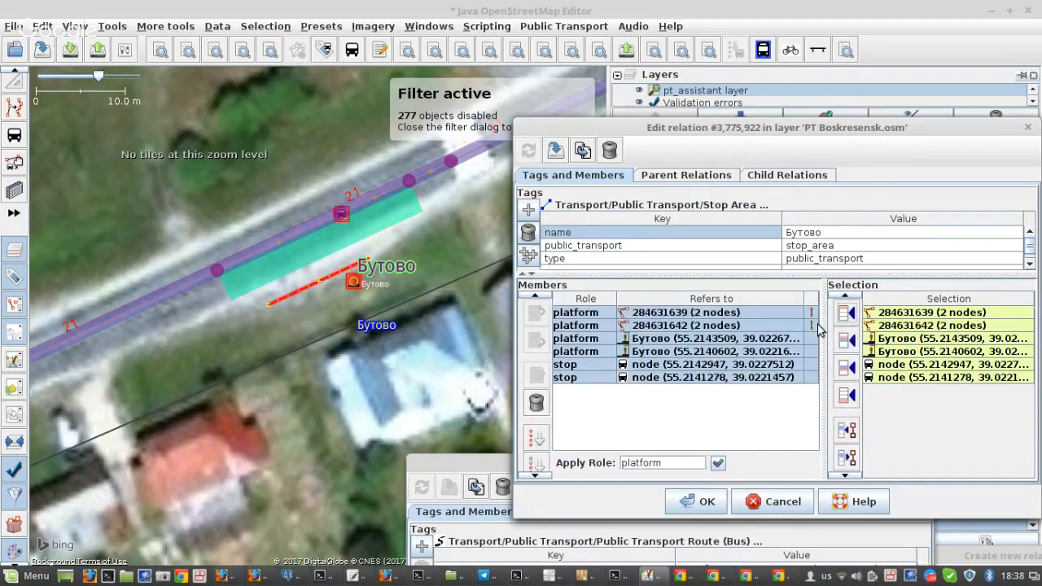
Move the two Бутово bus stop nodes to the start of the member list, above the platform ways.
click(652, 340)
shift+click(643, 351)
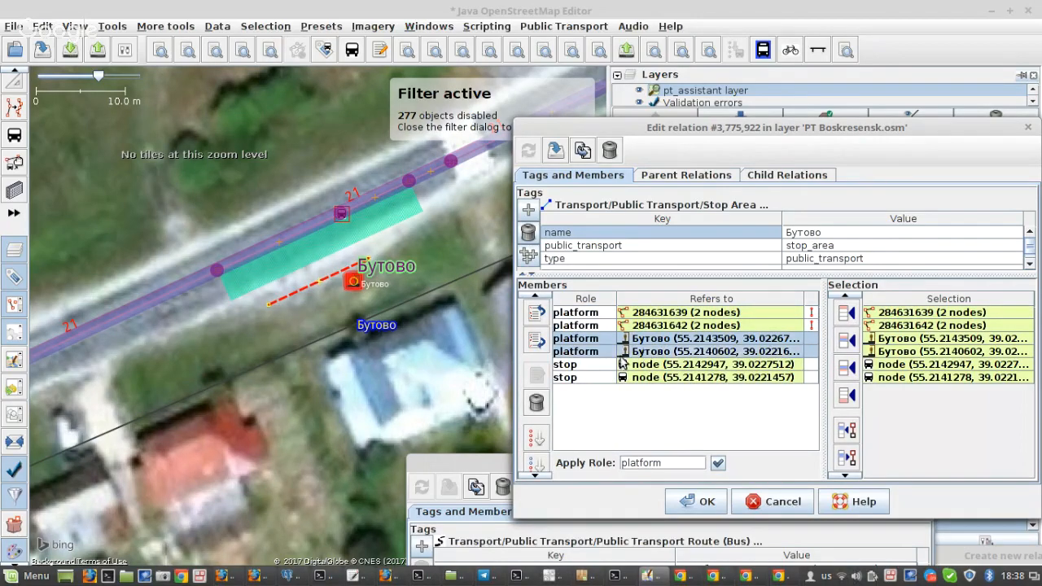
key(alt+Up)
key(alt+Up)
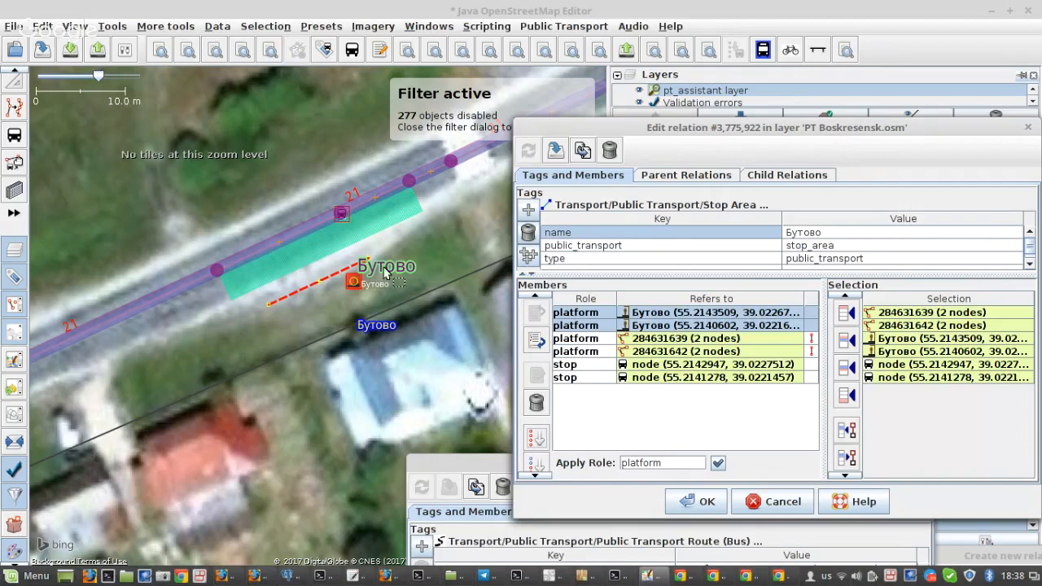
Put the south-western Бутово platform node ahead of the north-eastern one in the member order.
scroll(384, 270, down, 2)
drag(383, 269, 206, 344)
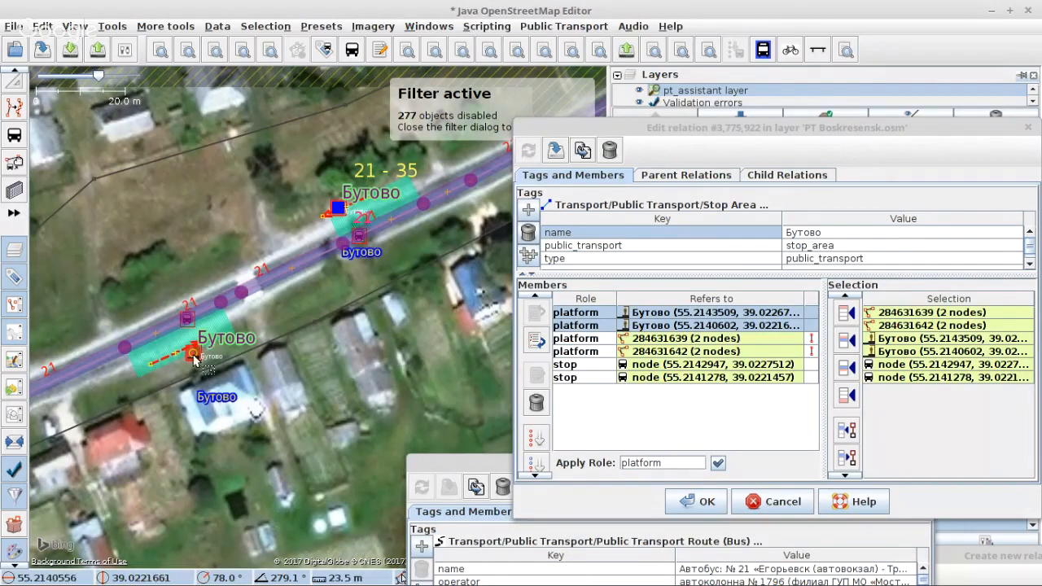
click(193, 354)
click(669, 326)
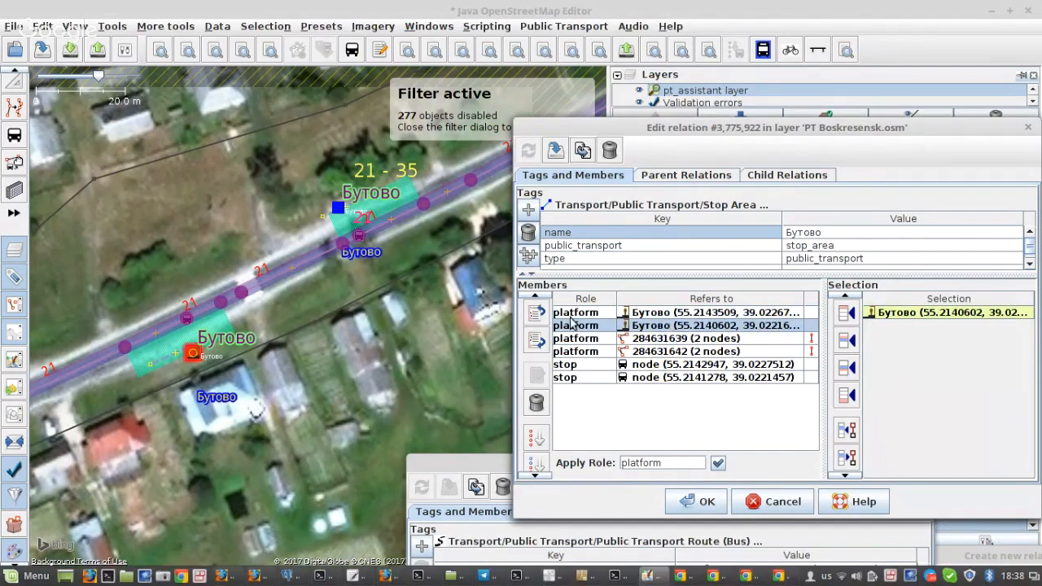
click(536, 313)
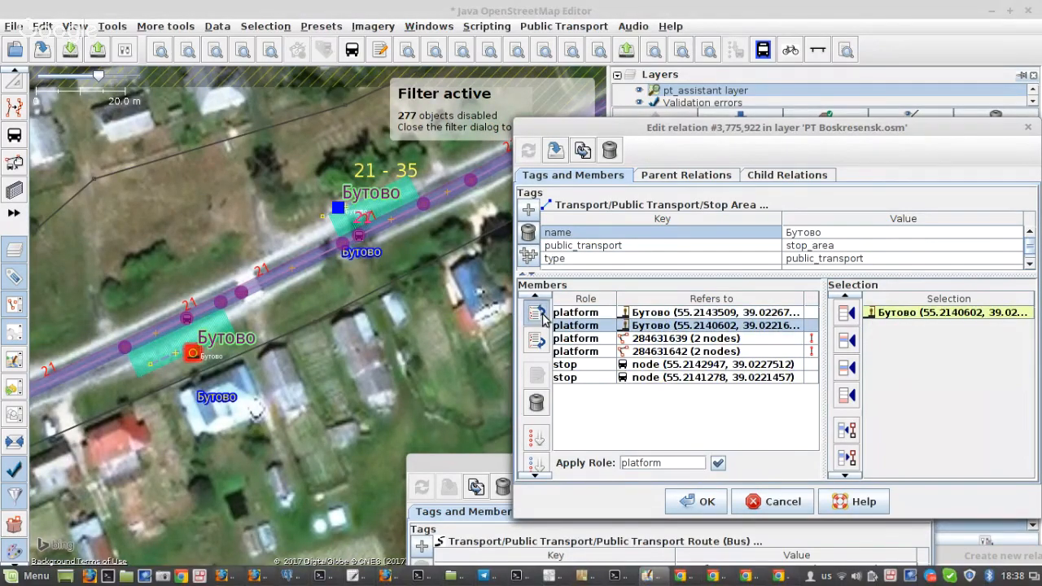
Place the south-western stop position node directly after its Бутово platform node in the member order.
click(187, 319)
click(635, 380)
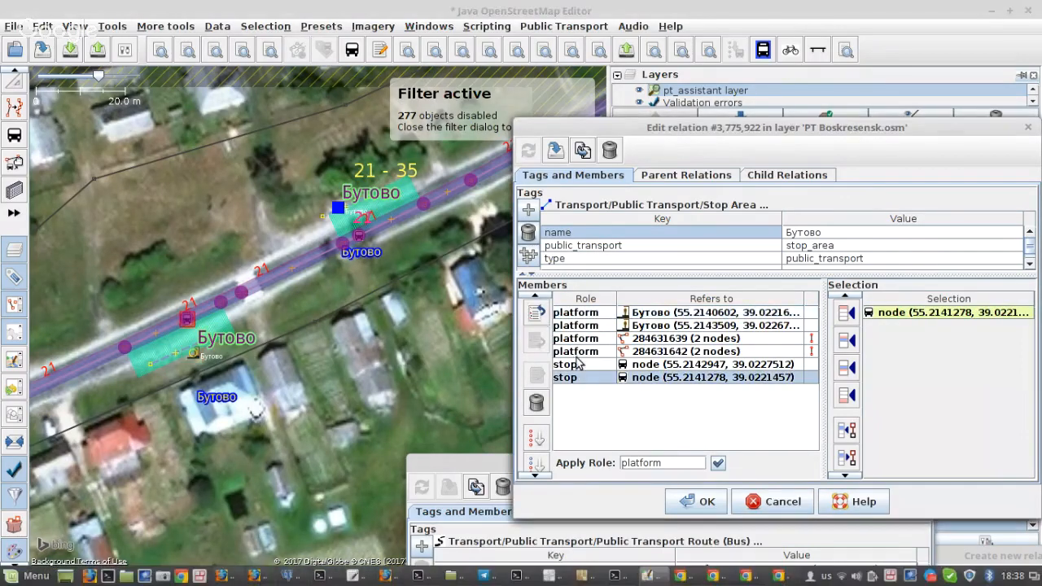
click(543, 317)
click(543, 317)
click(543, 317)
click(543, 317)
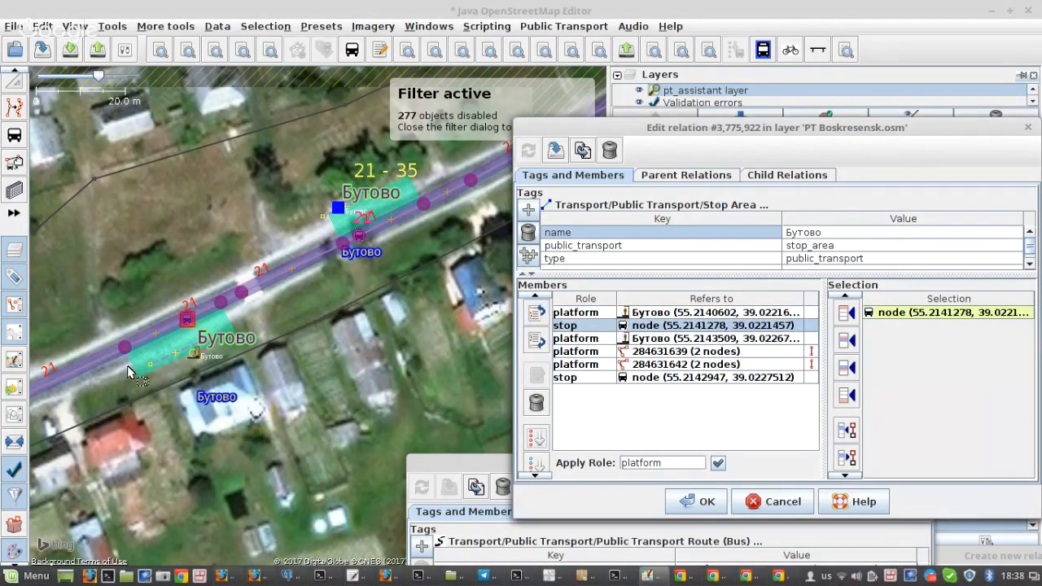
Make the south-western platform way the third member, right after its stop position.
click(174, 358)
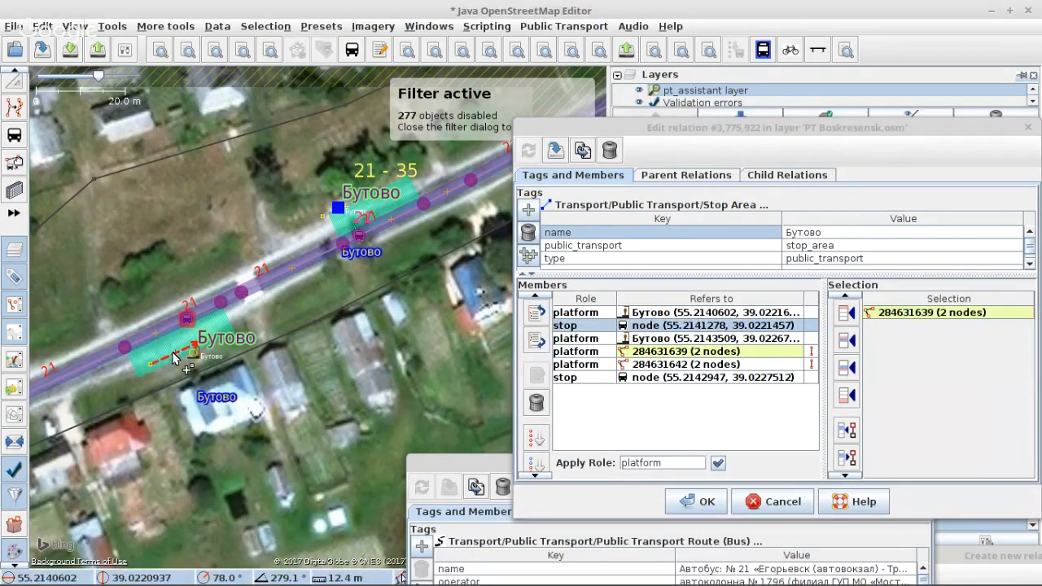
click(525, 303)
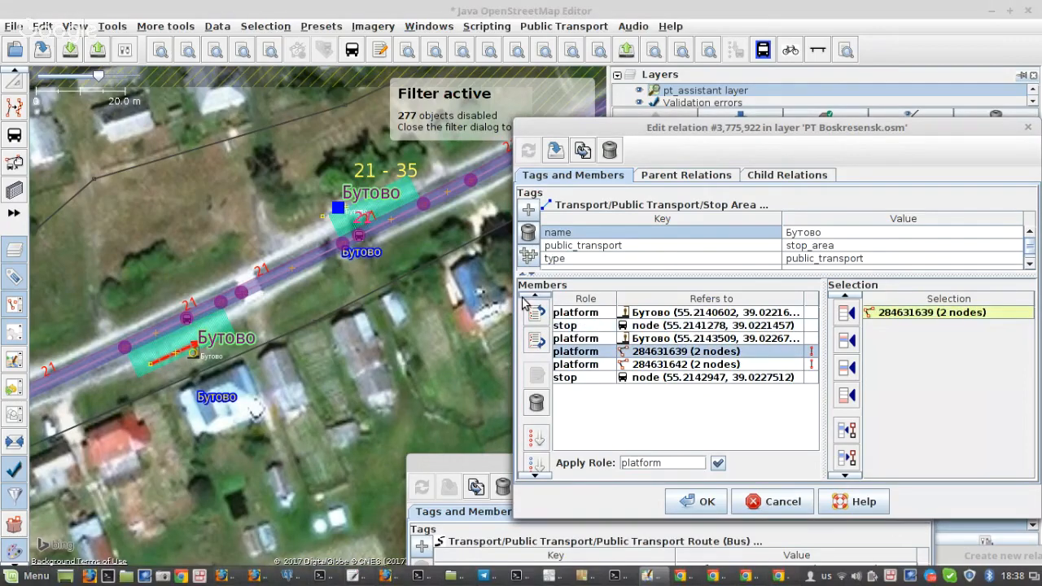
click(528, 307)
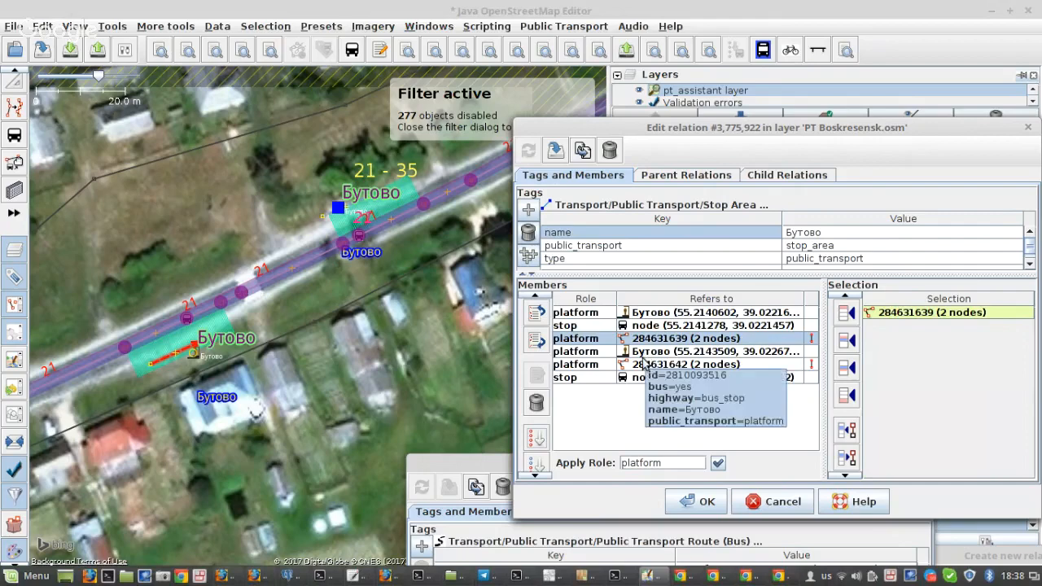
Place the north-eastern stop position node before its platform way and save the stop area relation.
click(643, 377)
click(533, 312)
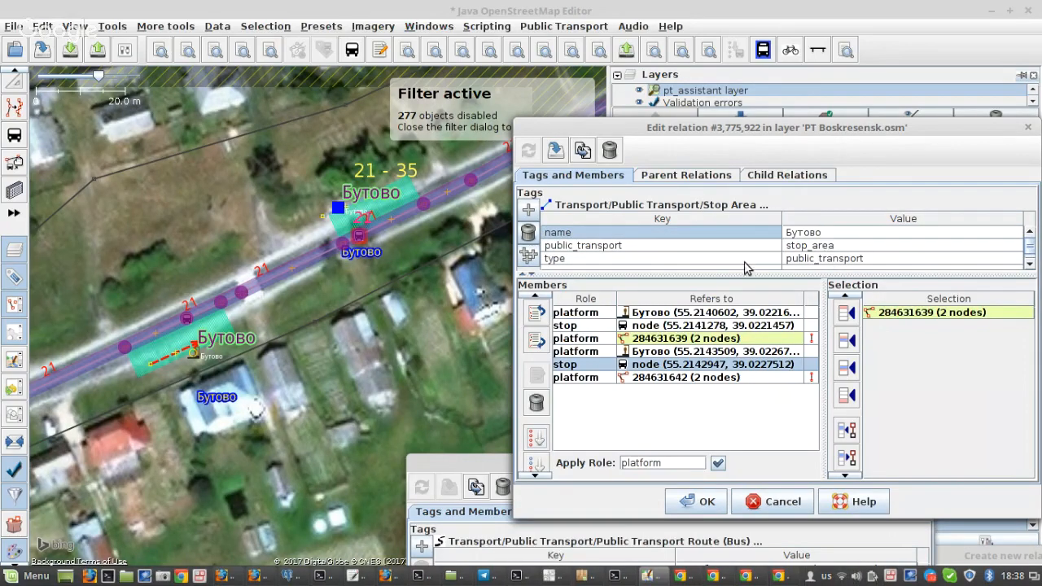
click(694, 503)
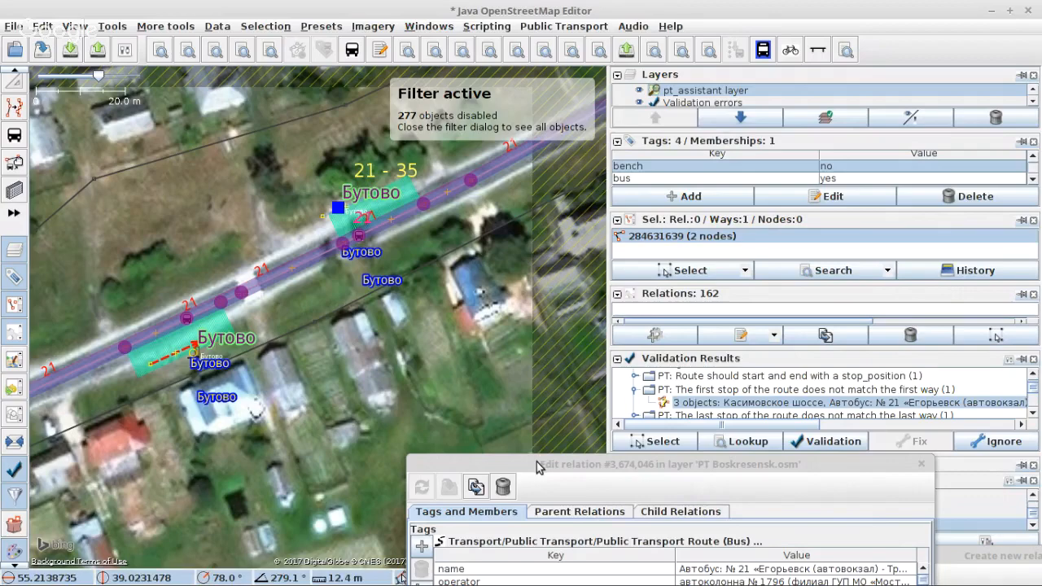
Find the first highway way after the platforms in the bus route 21 relation and zoom the map to it.
drag(536, 462, 587, 145)
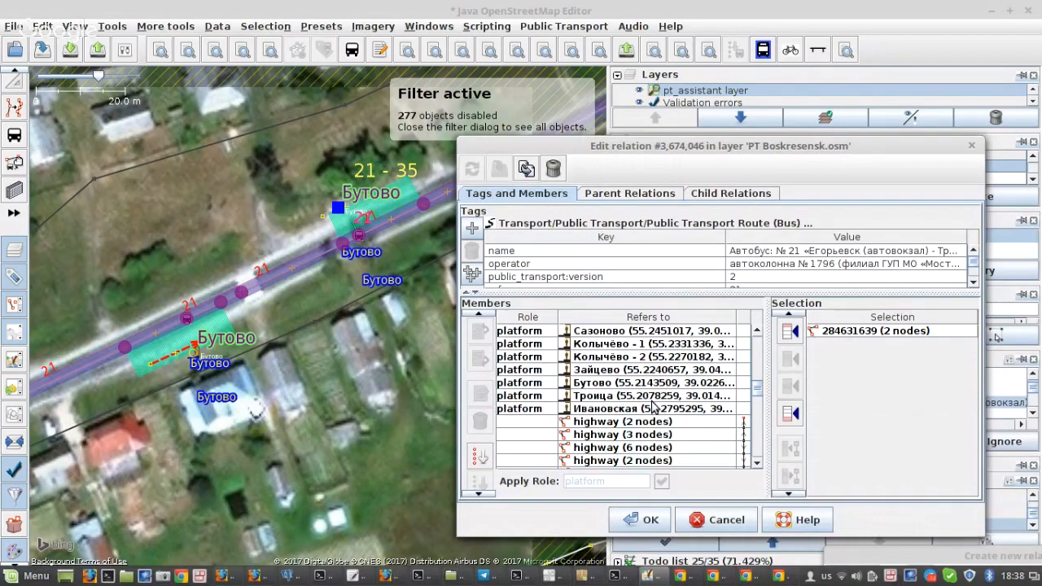
click(652, 398)
scroll(652, 397, down, 1)
scroll(652, 410, down, 1)
click(600, 343)
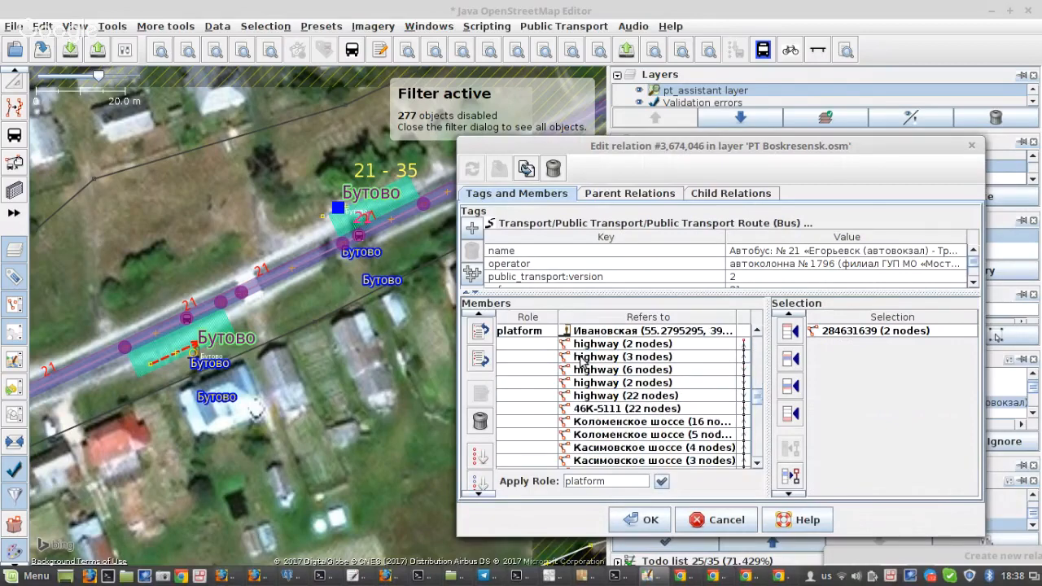
right_click(600, 344)
click(603, 355)
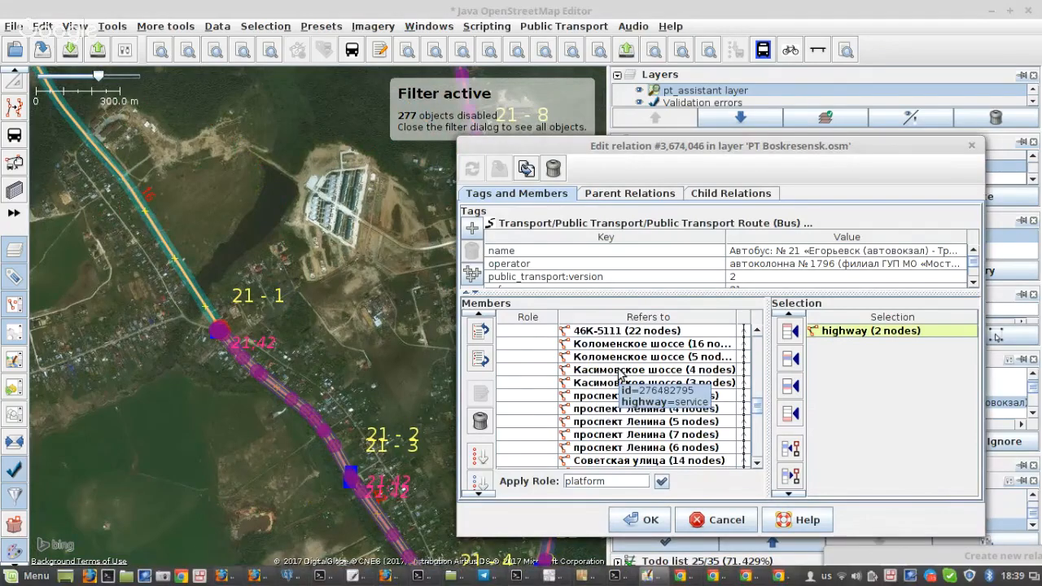
Move the автовокзал «Егорьевск» platform node away from the southern building into the open bus yard.
scroll(621, 373, up, 15)
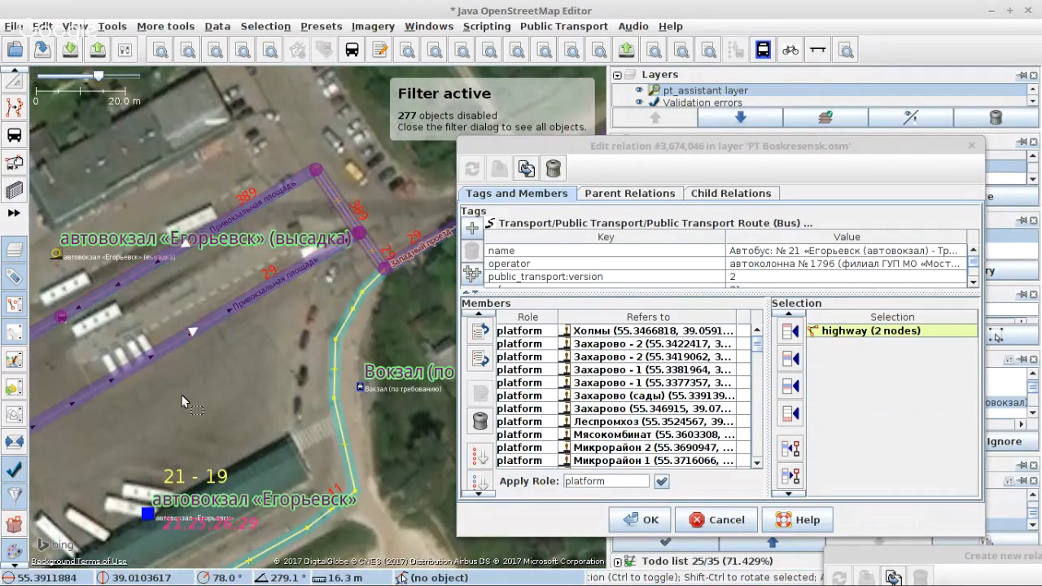
scroll(183, 402, down, 2)
scroll(166, 403, up, 2)
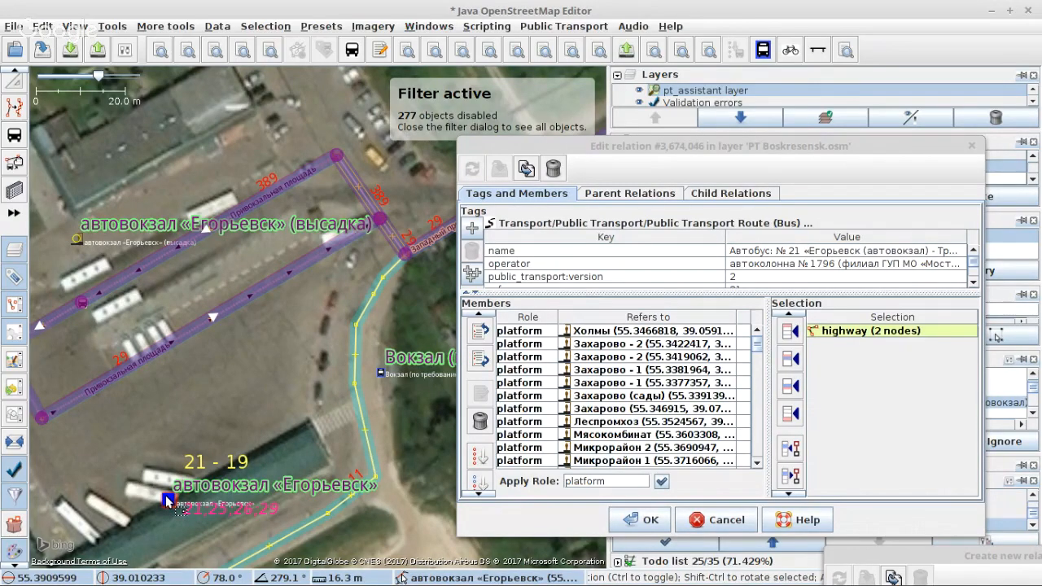
drag(166, 495, 298, 398)
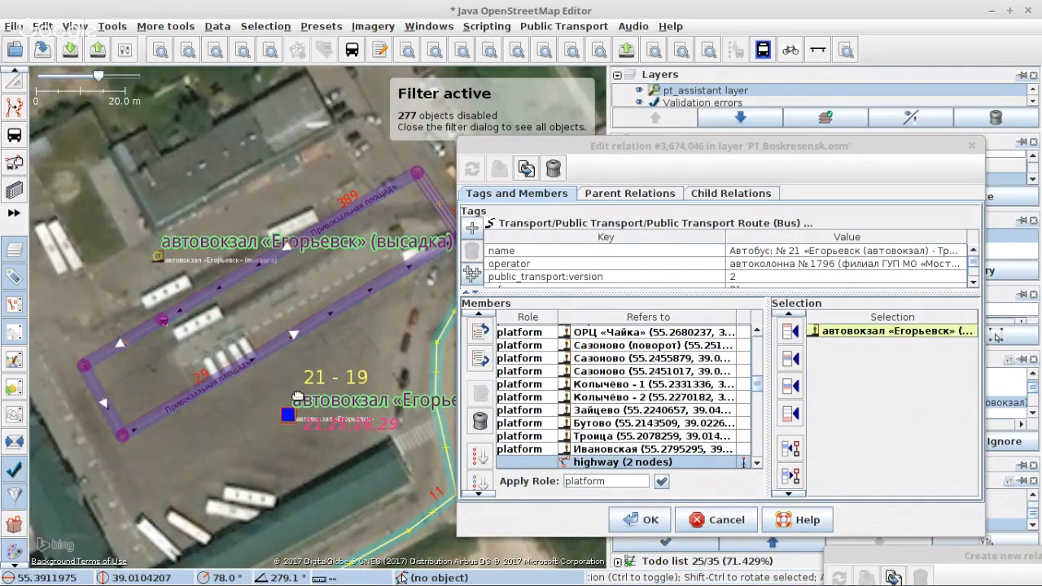
Download the OpenStreetMap data for the area around the Егорьевск bus station.
scroll(161, 382, up, 2)
scroll(161, 382, down, 2)
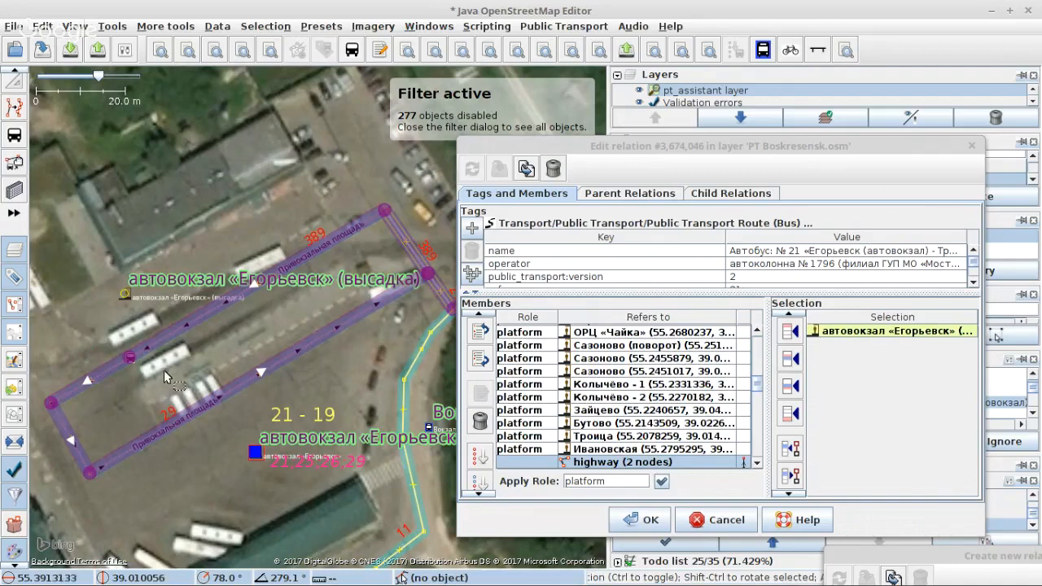
scroll(283, 255, up, 2)
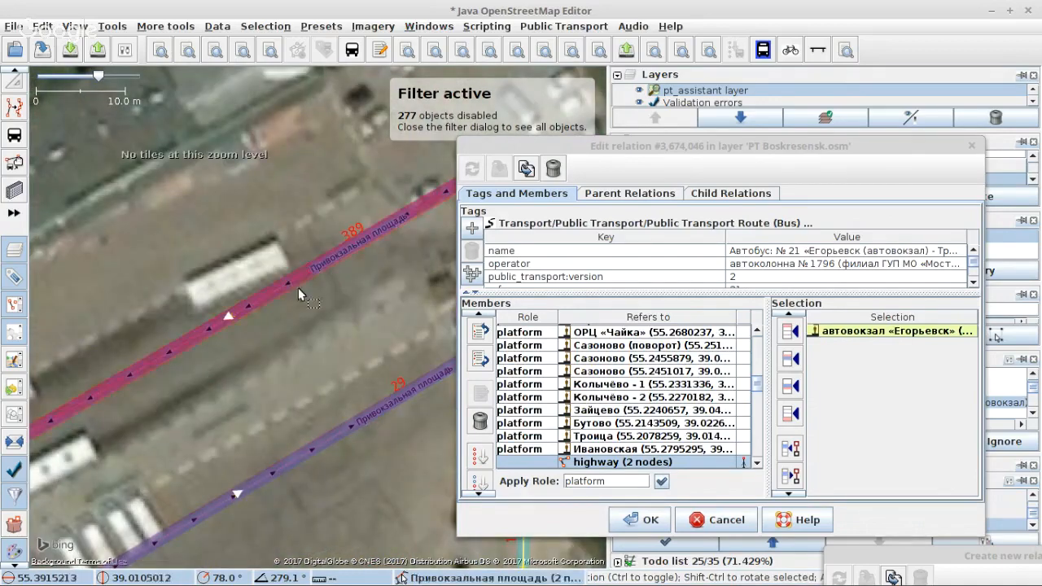
scroll(178, 425, down, 4)
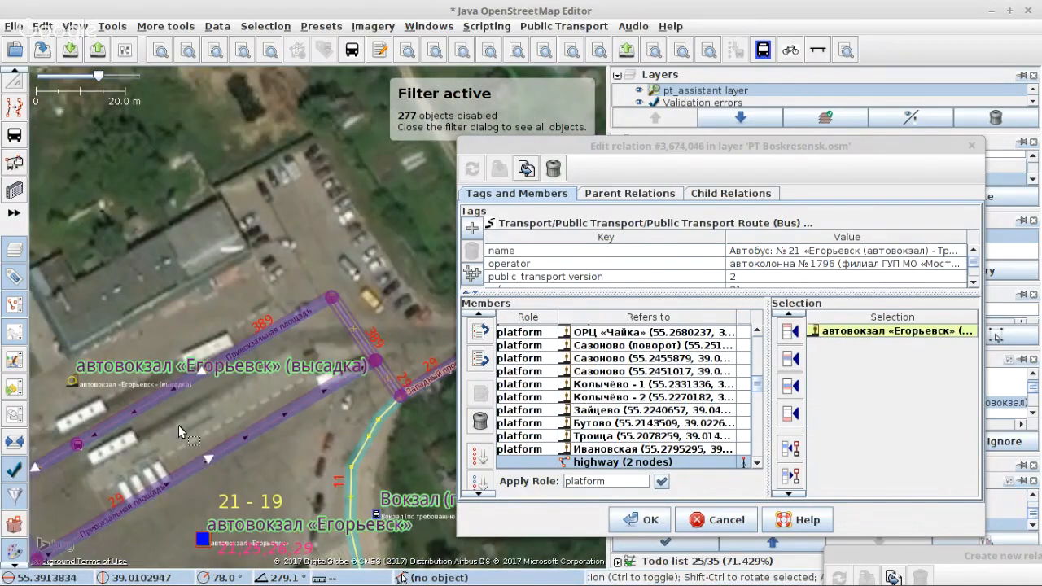
click(70, 50)
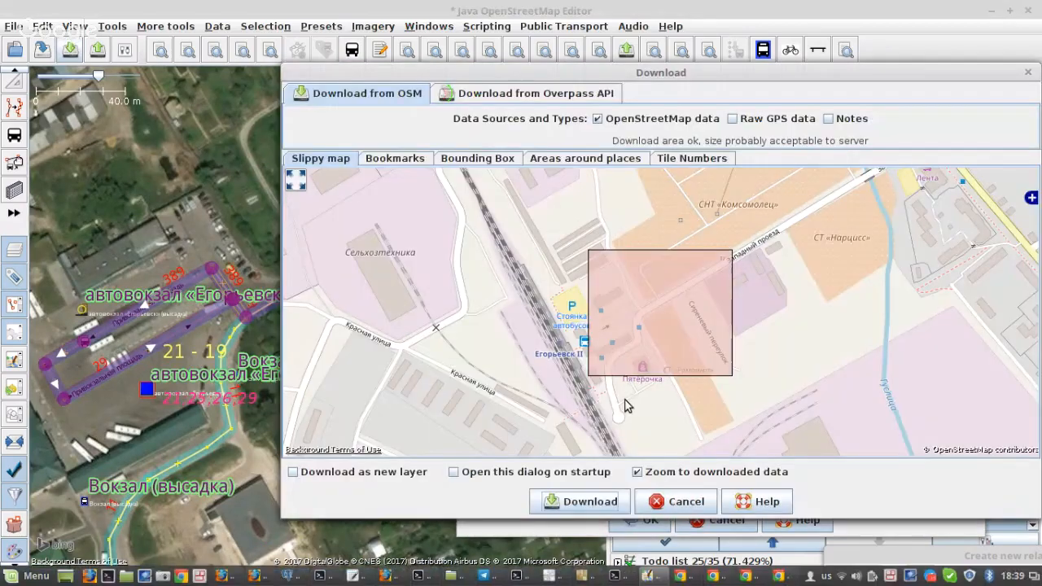
click(590, 502)
Move the автовокзал «Егорьевск» platform node right beside the southern Привокзальная площадь lane.
scroll(207, 350, up, 5)
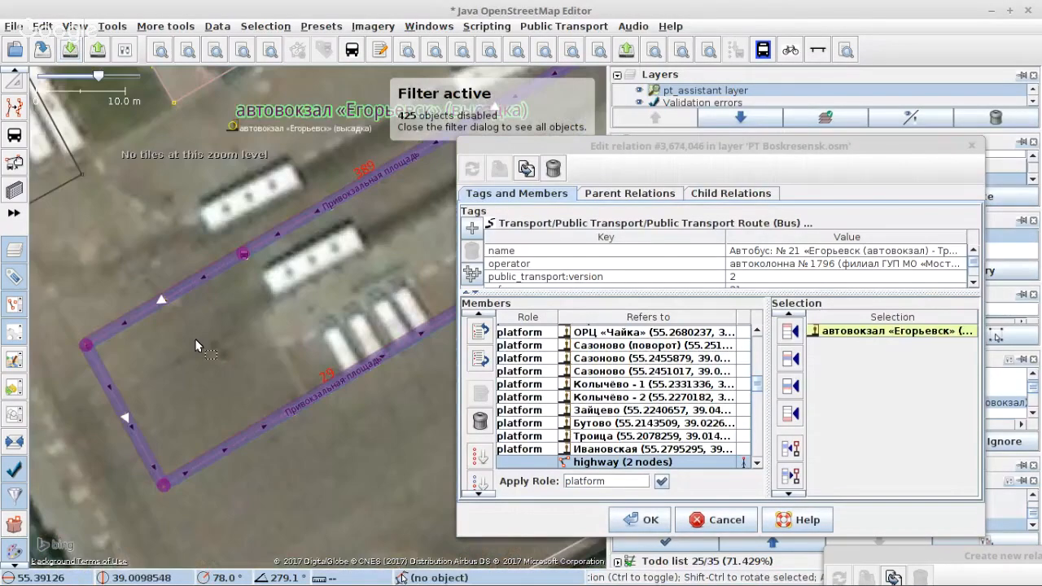
scroll(196, 346, down, 2)
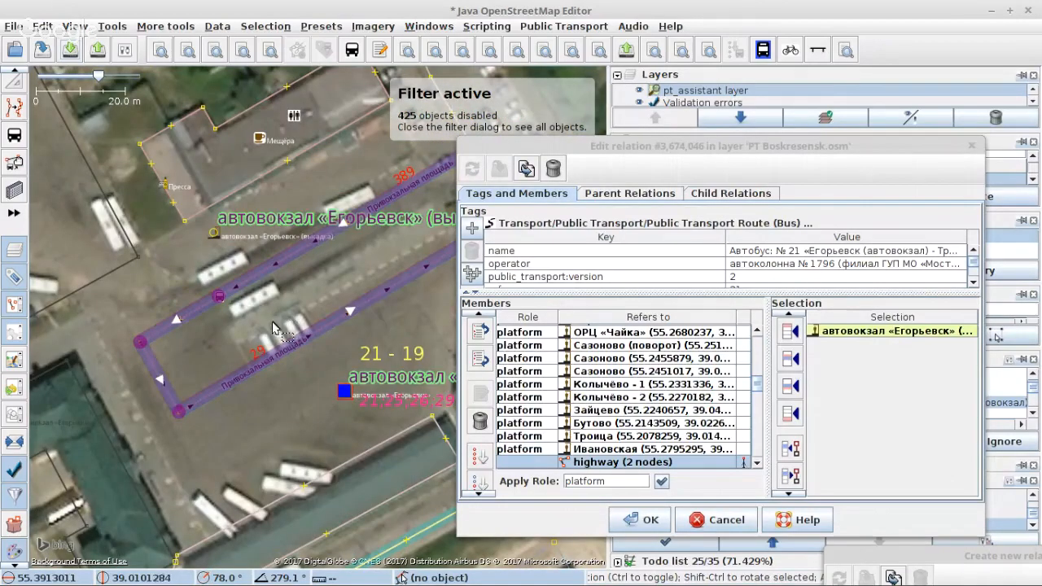
drag(348, 389, 379, 323)
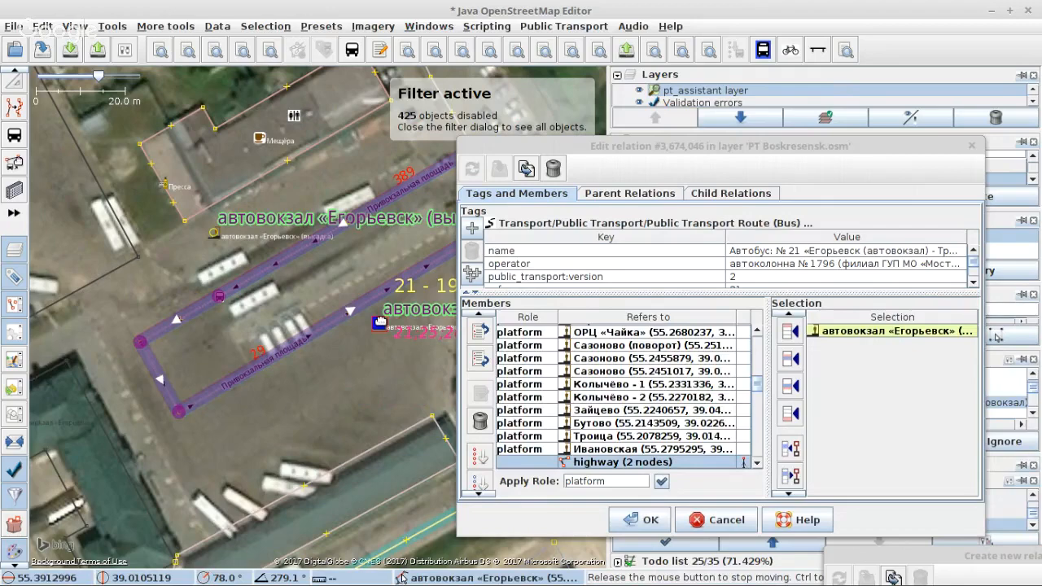
drag(382, 285, 236, 338)
scroll(328, 313, up, 2)
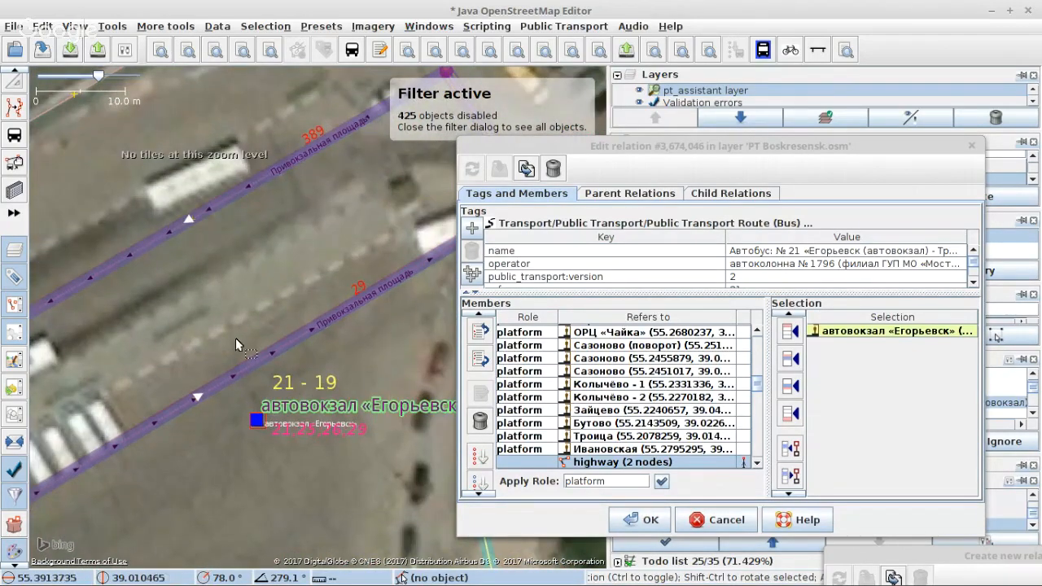
scroll(235, 338, down, 2)
click(66, 366)
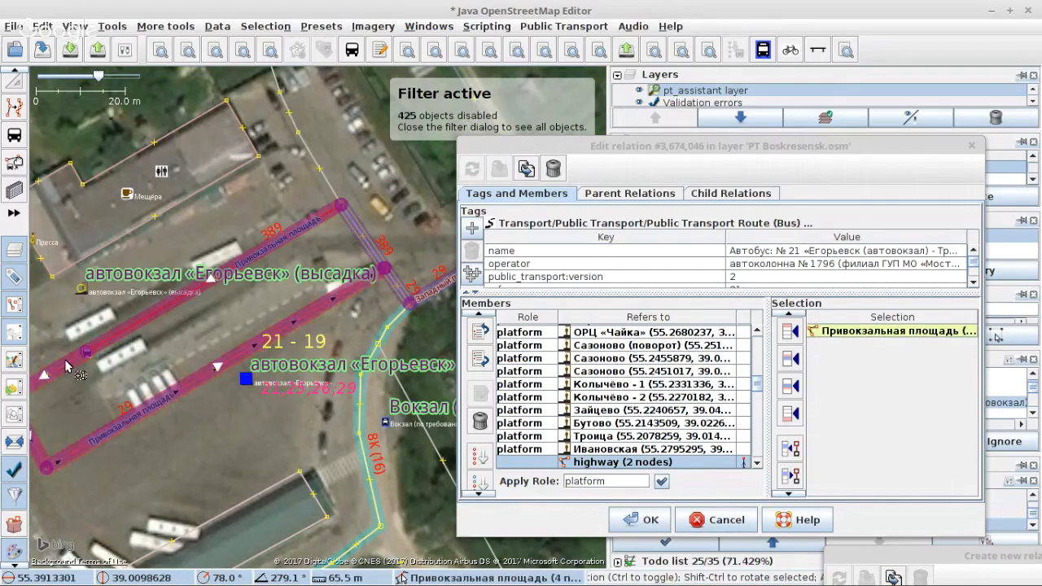
shift+click(67, 366)
shift+click(370, 251)
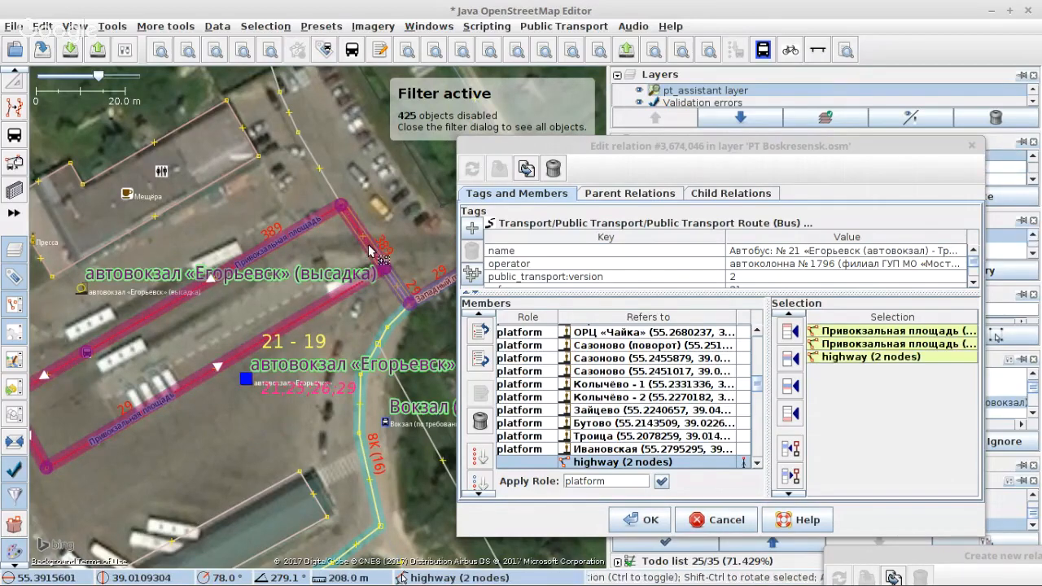
click(793, 474)
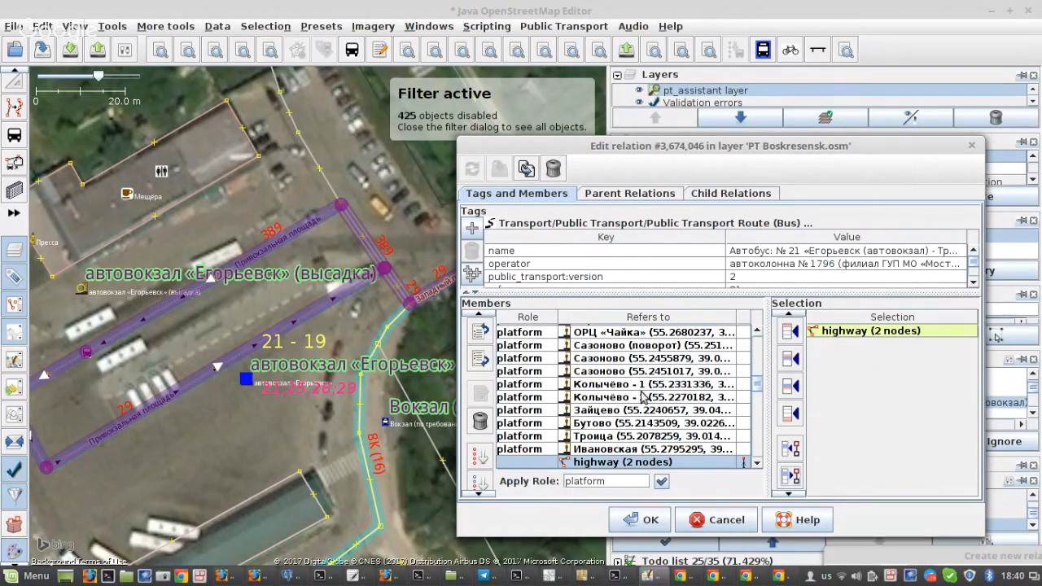
scroll(643, 383, down, 2)
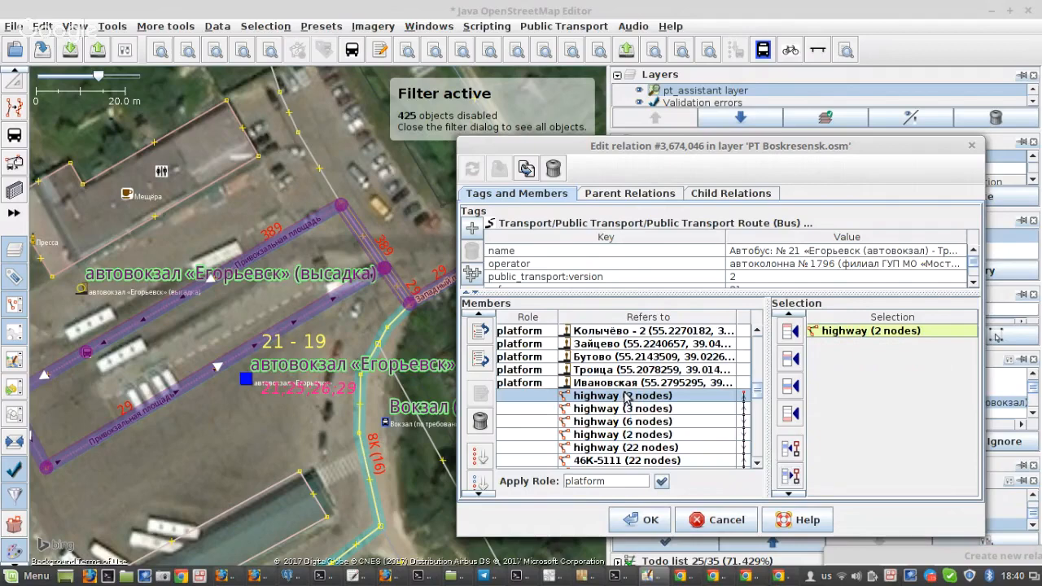
click(276, 333)
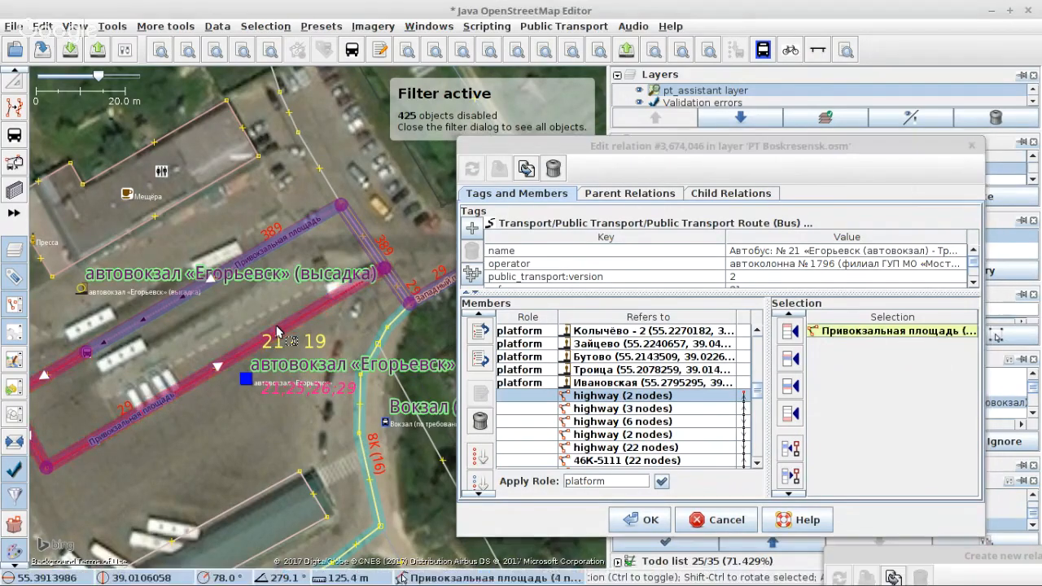
scroll(682, 396, down, 5)
scroll(682, 396, down, 2)
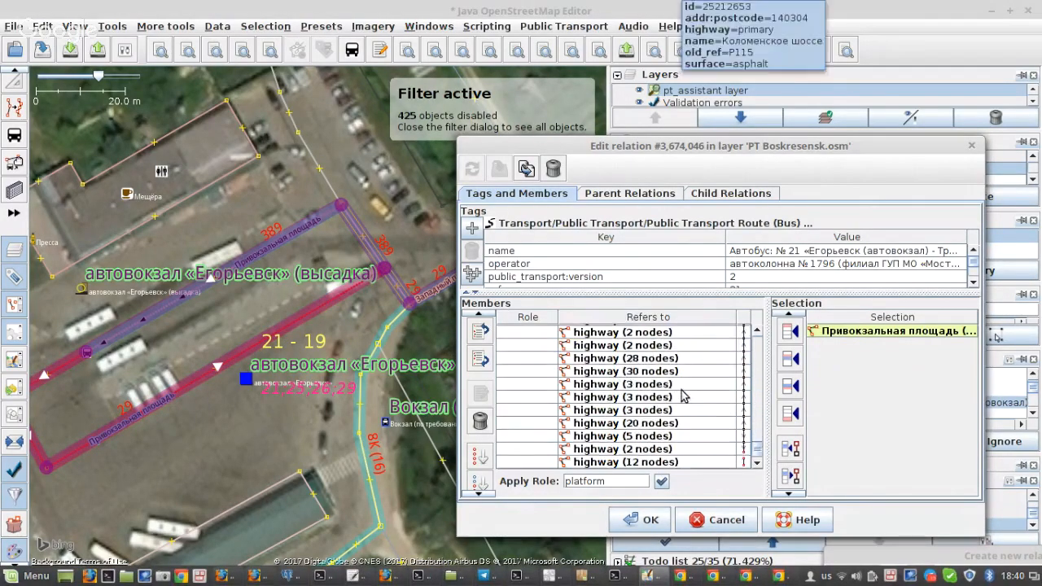
scroll(683, 395, up, 4)
Remove the northern Привокзальная площадь lane and the short highway connecting it from the route 21 relation, and apply the change.
click(794, 495)
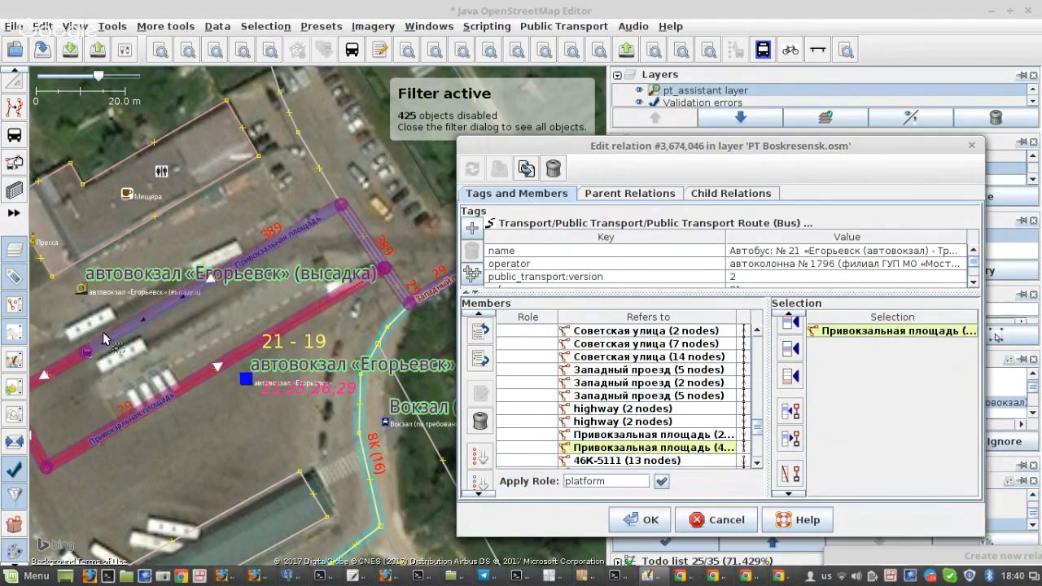
click(346, 273)
shift+click(361, 238)
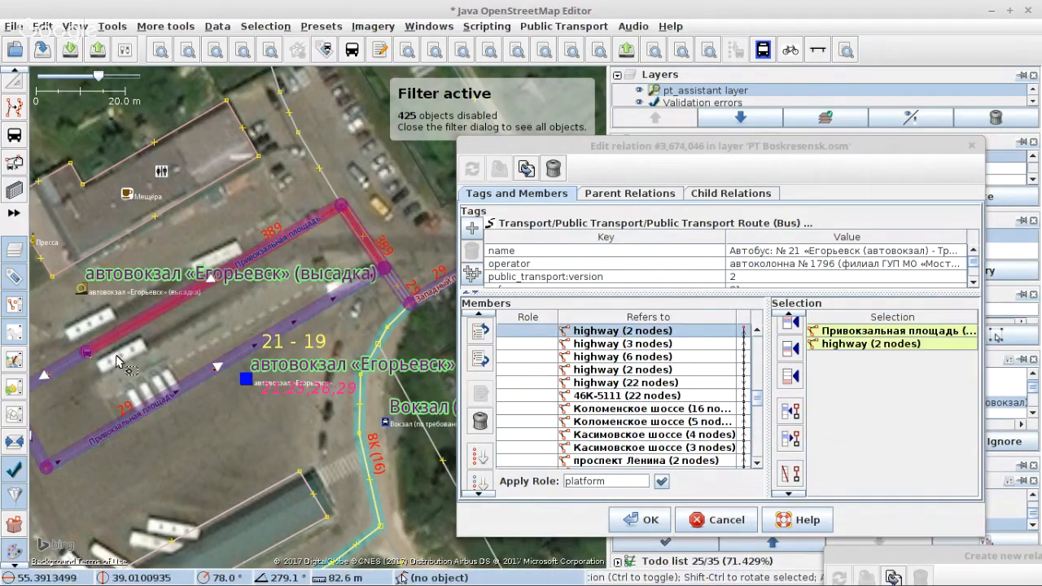
shift+click(72, 361)
ctrl+click(72, 362)
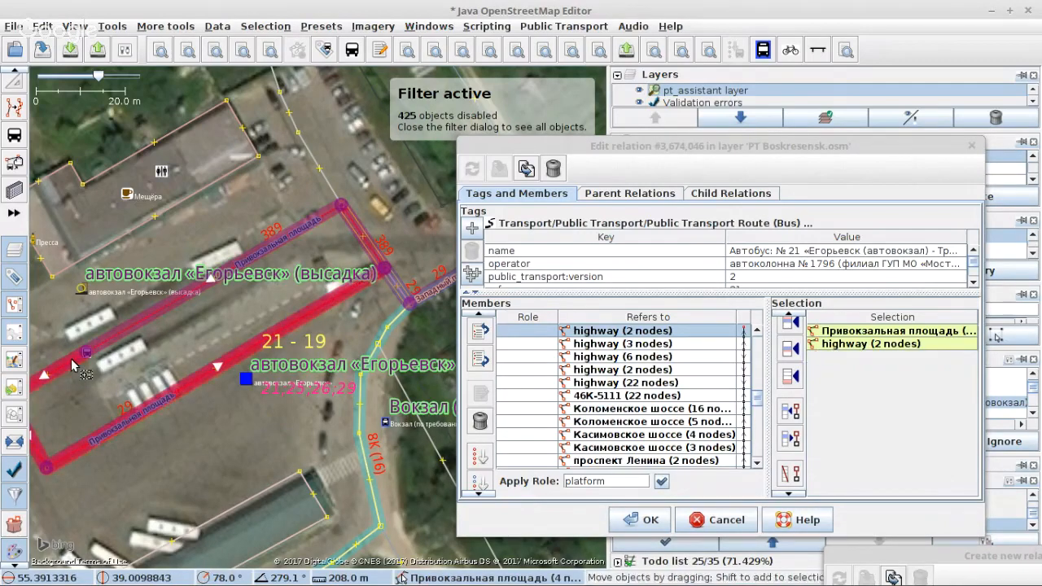
click(791, 470)
click(506, 169)
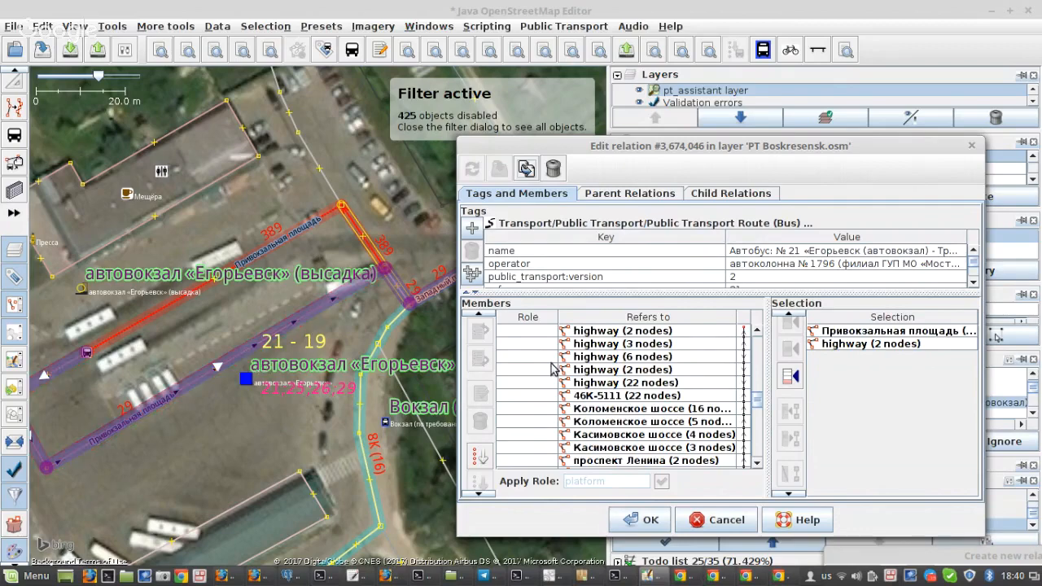
Reverse the order of the relation's way members from the first highway (2 nodes) through Привокзальная площадь (4 nodes), and apply the change.
click(291, 340)
key(s)
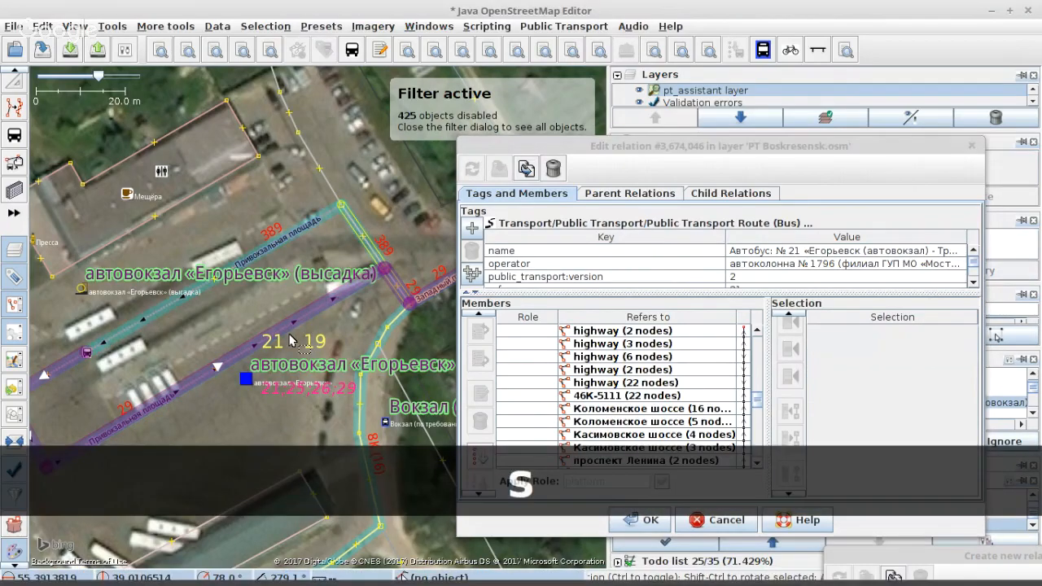
click(292, 341)
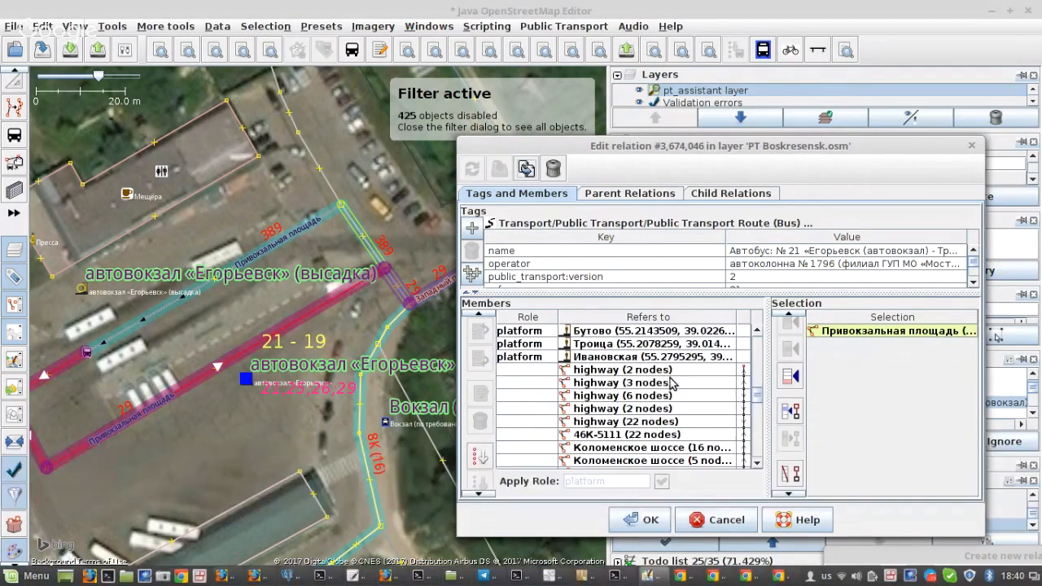
click(664, 370)
scroll(661, 358, down, 5)
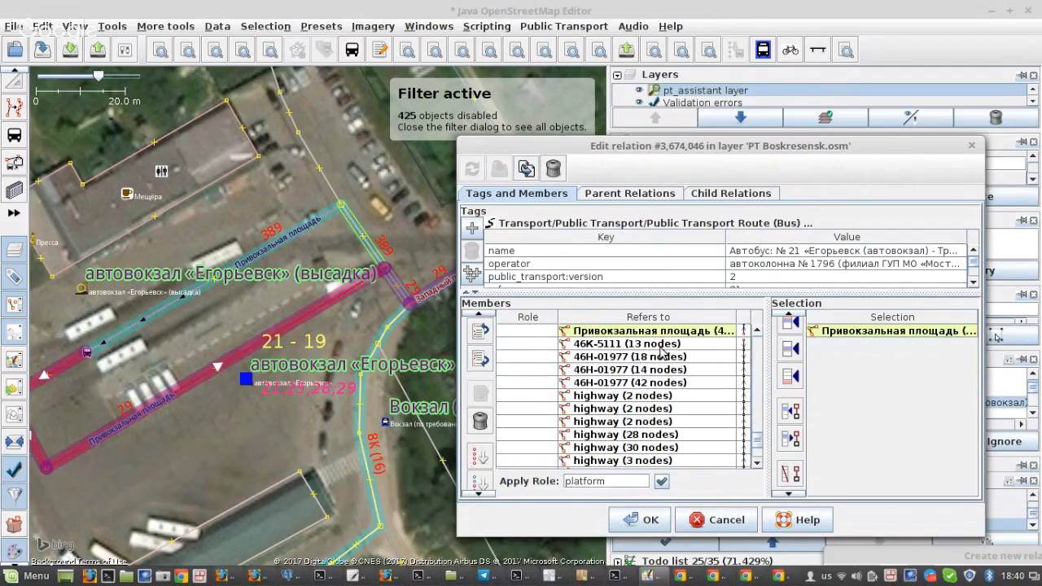
click(642, 332)
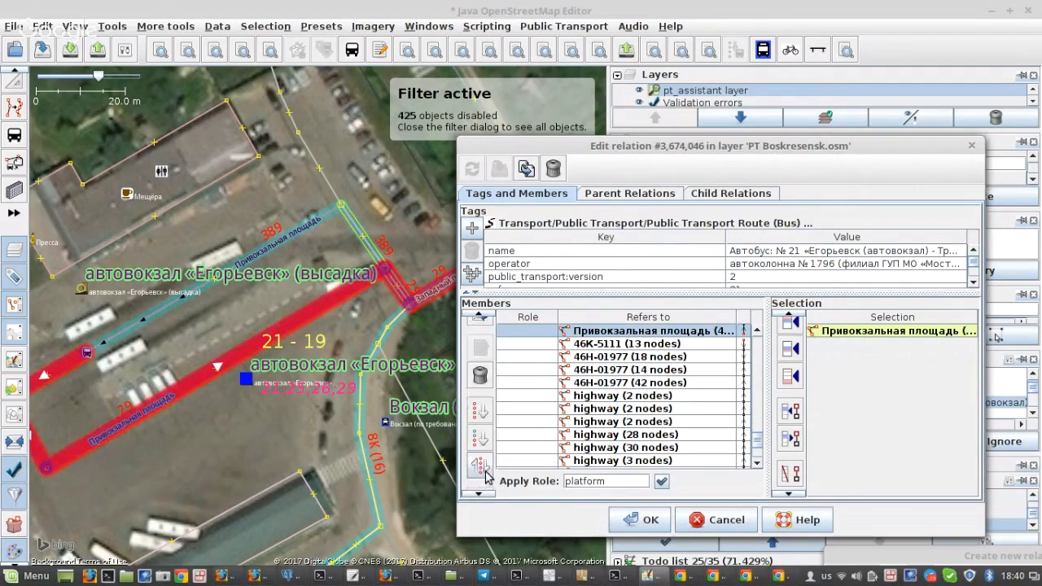
click(482, 469)
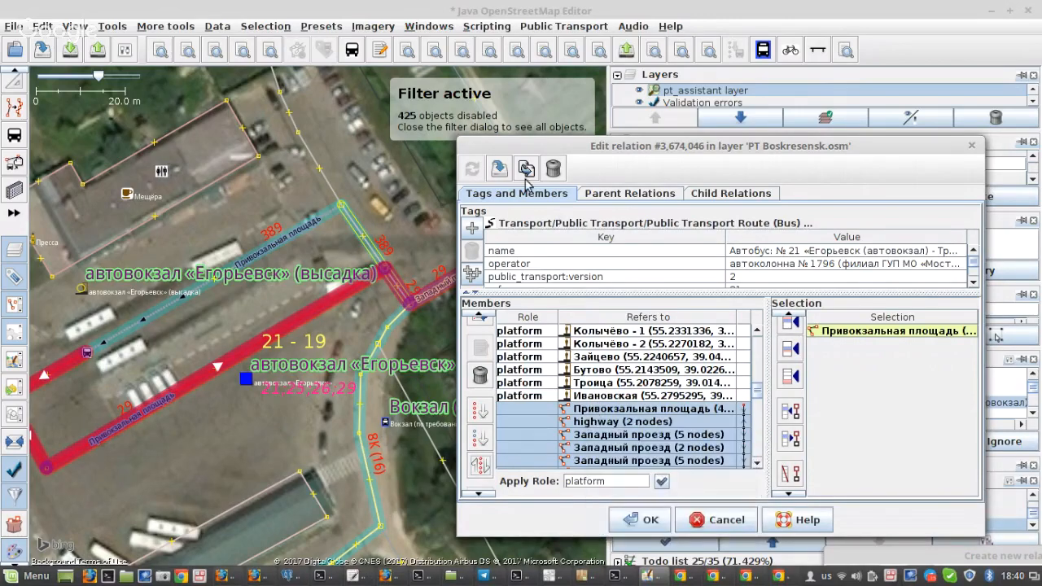
click(497, 166)
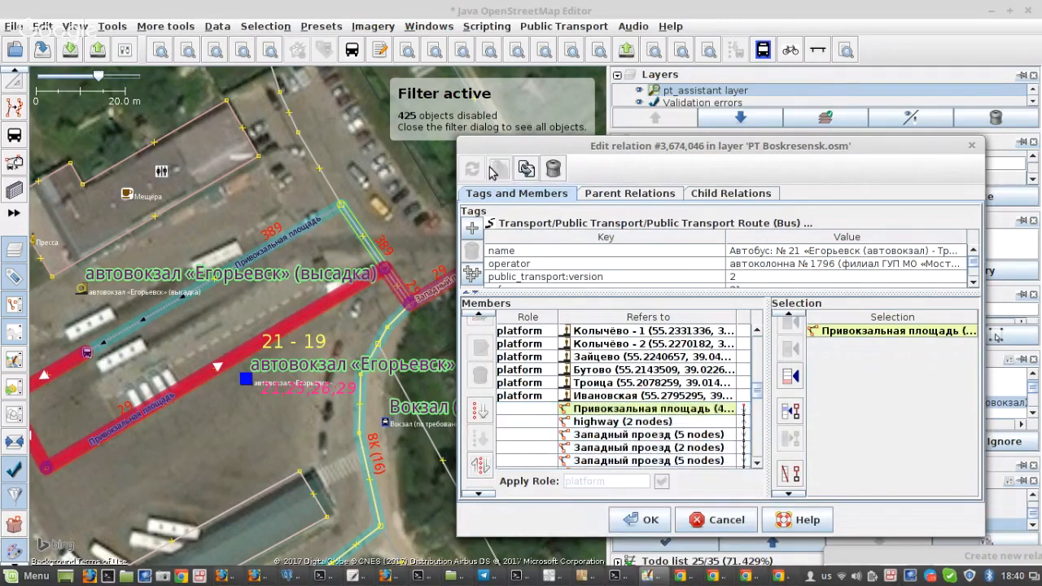
Add a stop position on the southern Привокзальная площадь lane beside the «Егорьевск» platform, splitting the lane there, and refresh the route relation.
click(20, 142)
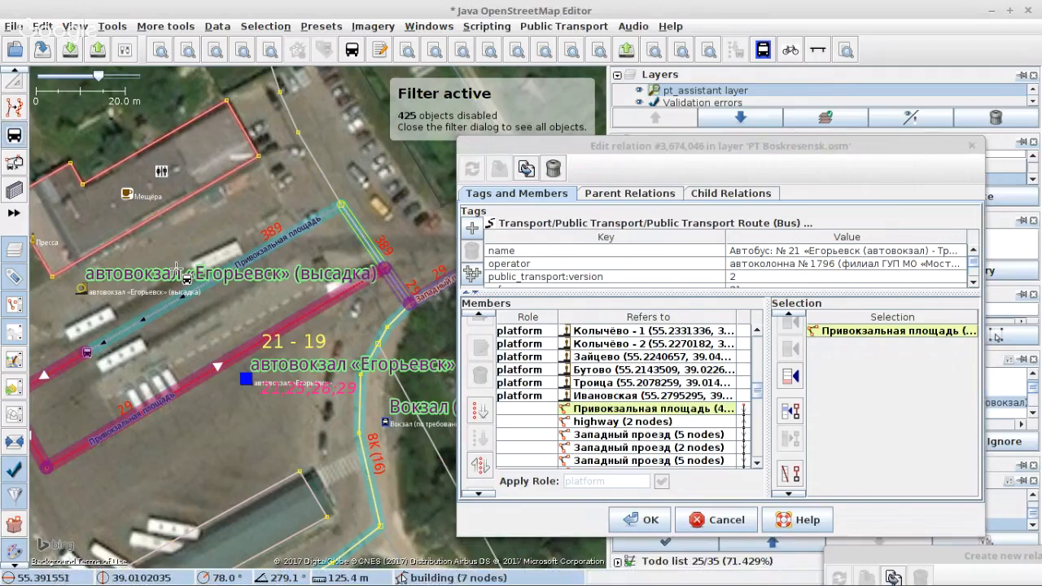
click(261, 342)
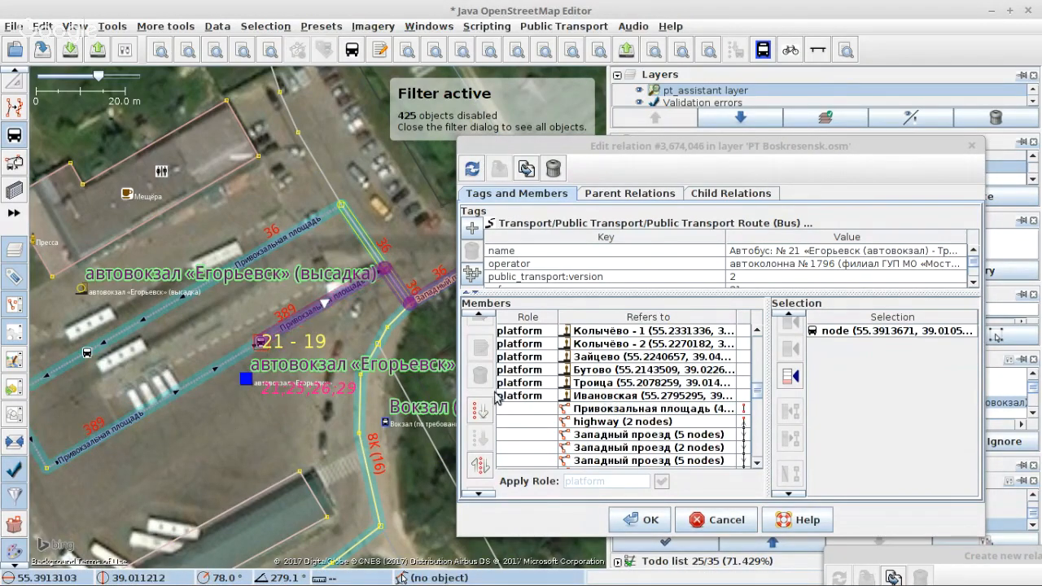
click(476, 175)
click(588, 409)
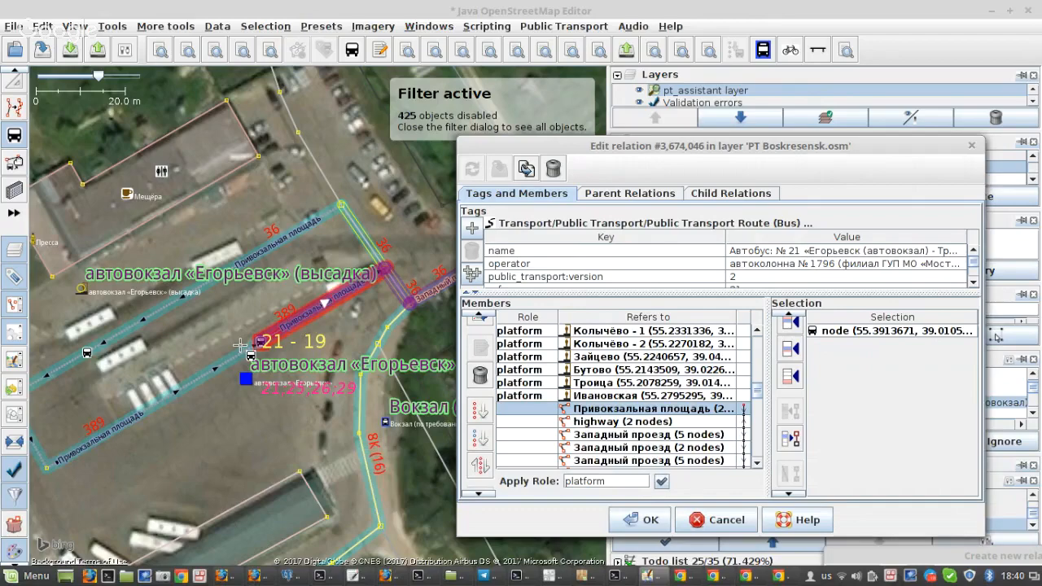
Follow route 21 from the bus station southeast and examine the fork at the end of the 46К-5111 (22 nodes) way.
scroll(241, 346, down, 2)
scroll(241, 346, down, 3)
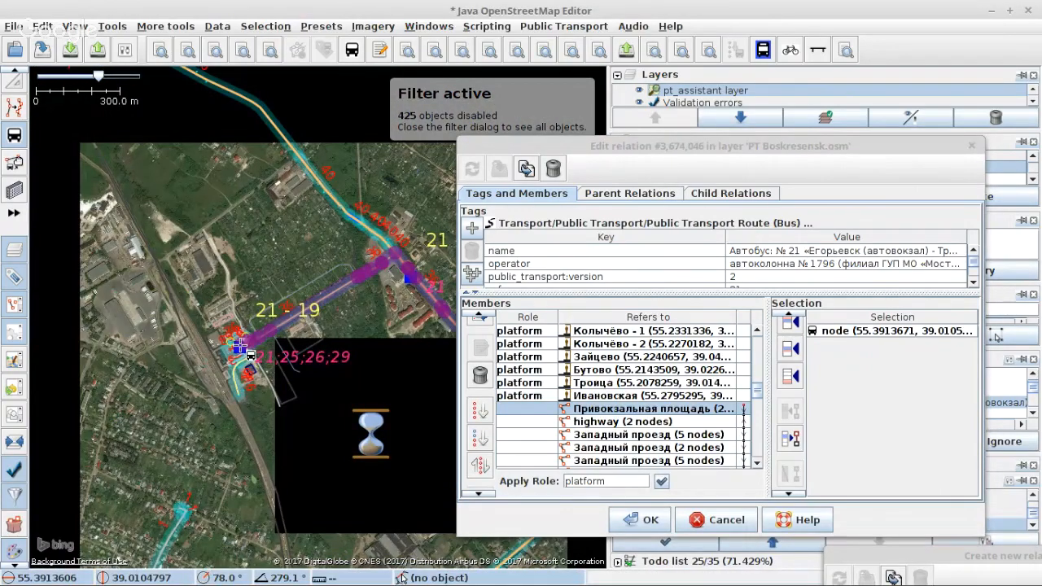
scroll(241, 346, down, 3)
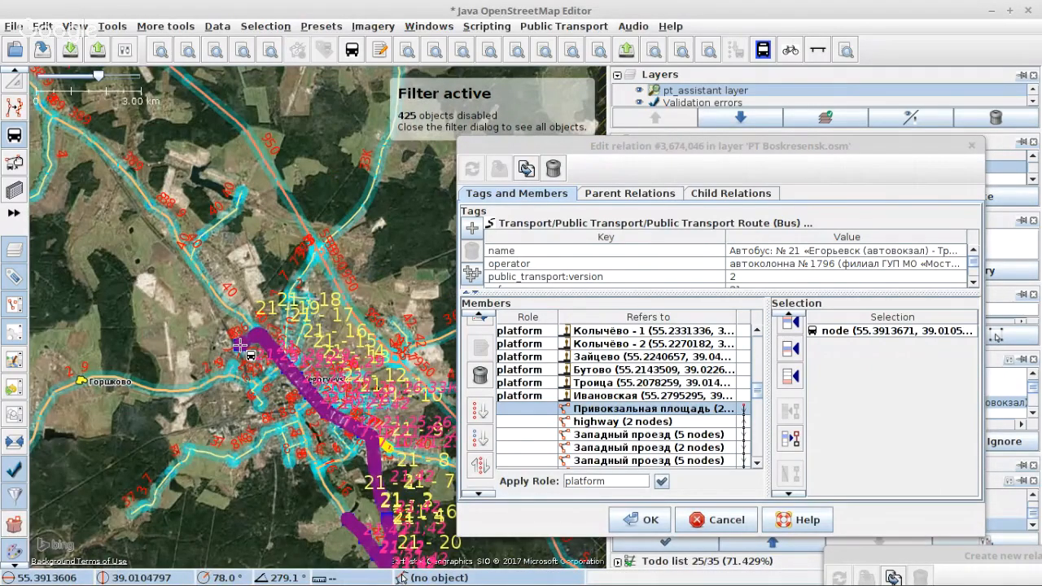
scroll(352, 422, up, 2)
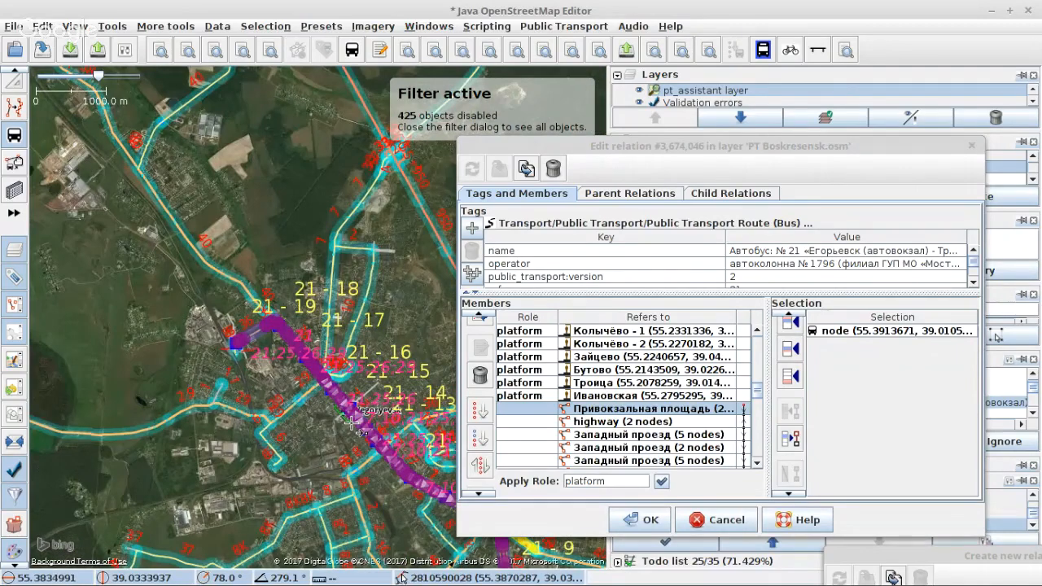
key(s)
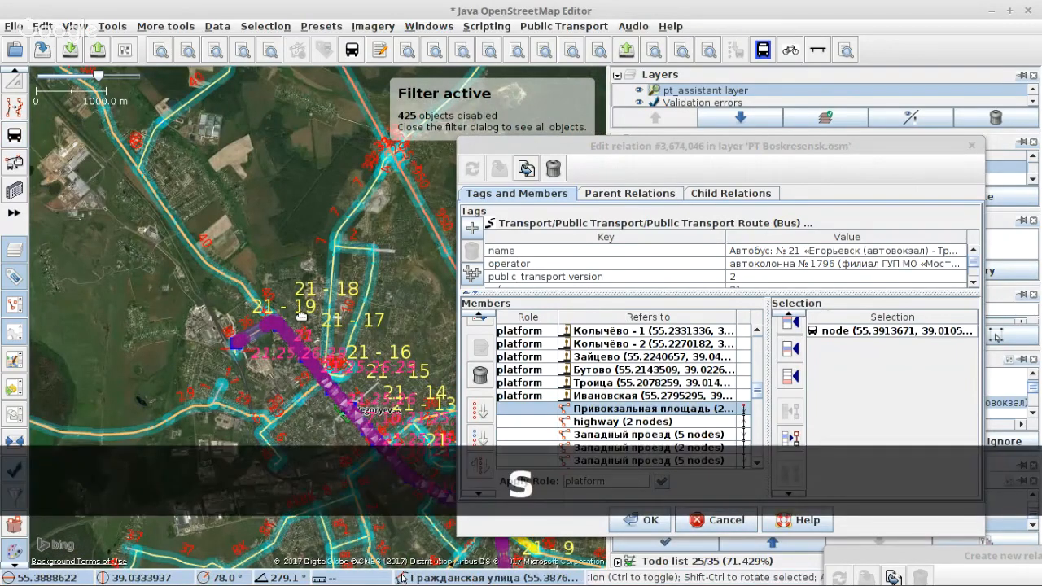
drag(302, 316, 105, 79)
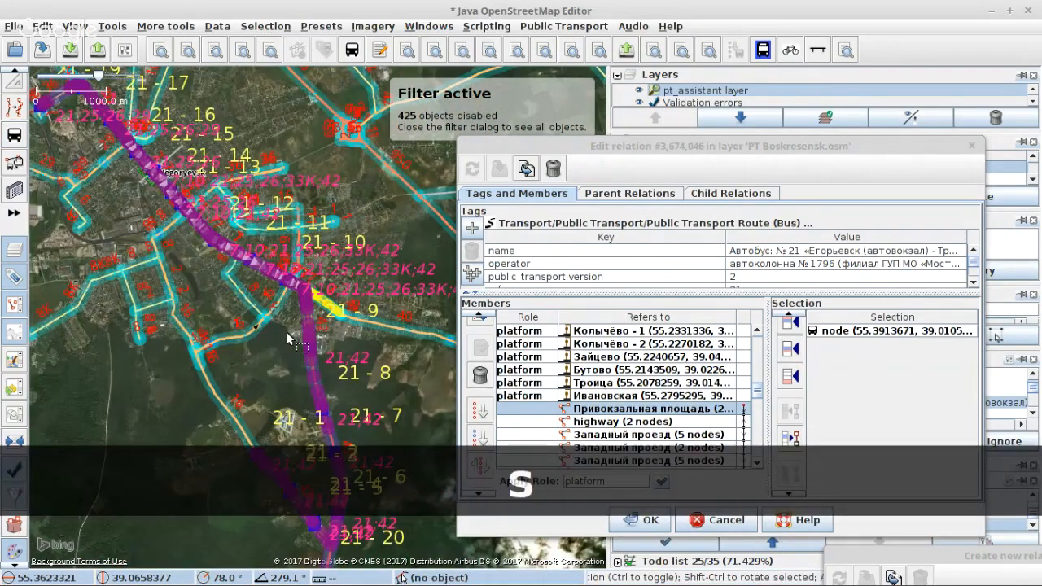
scroll(271, 383, up, 4)
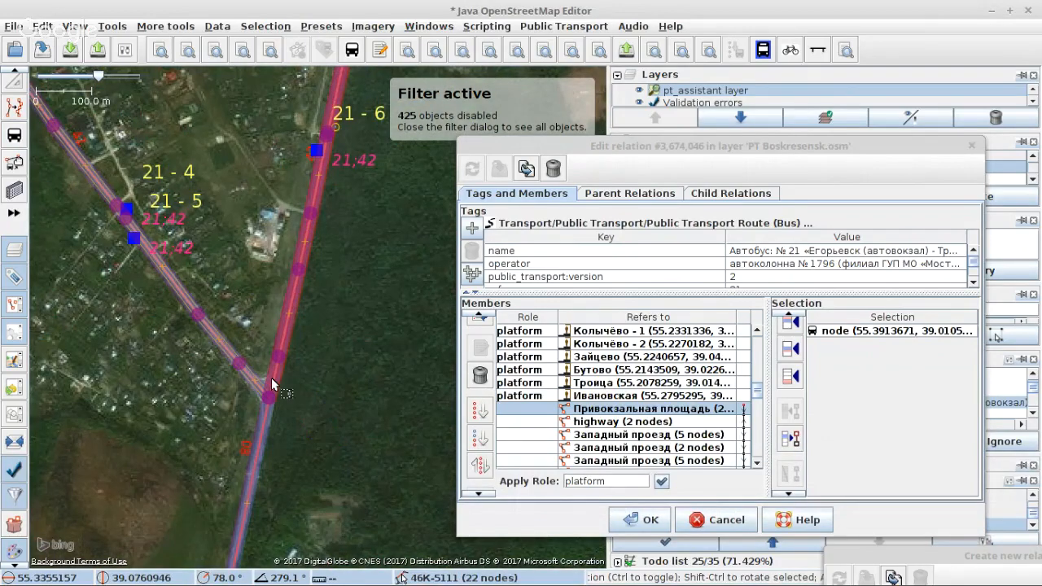
click(271, 378)
scroll(271, 378, up, 1)
scroll(634, 396, down, 1)
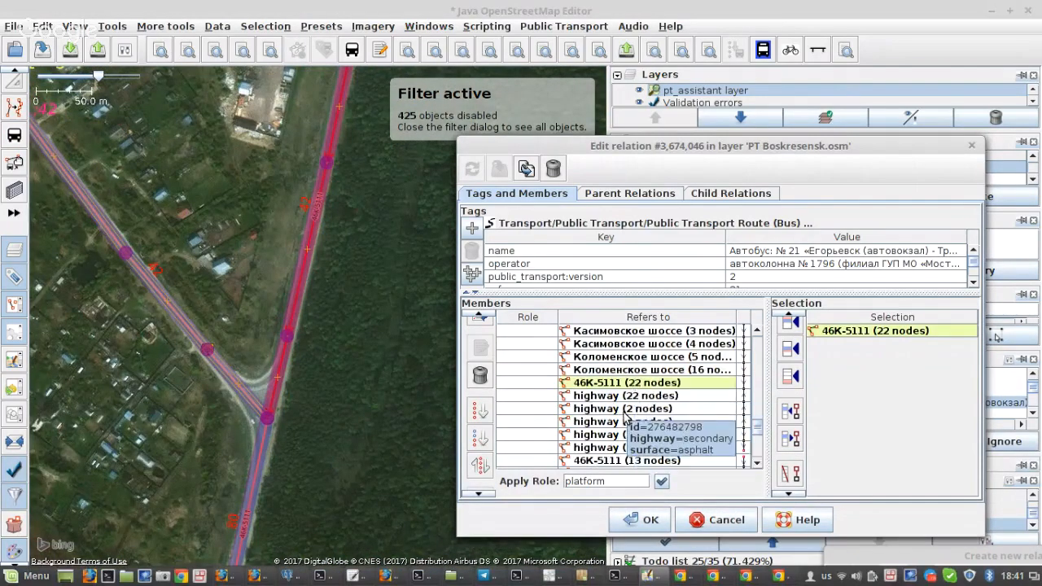
Duplicate the five highway members after 46К-5111, from highway (22 nodes) to highway (2 nodes), directly behind the originals and reverse the copies' order.
click(607, 397)
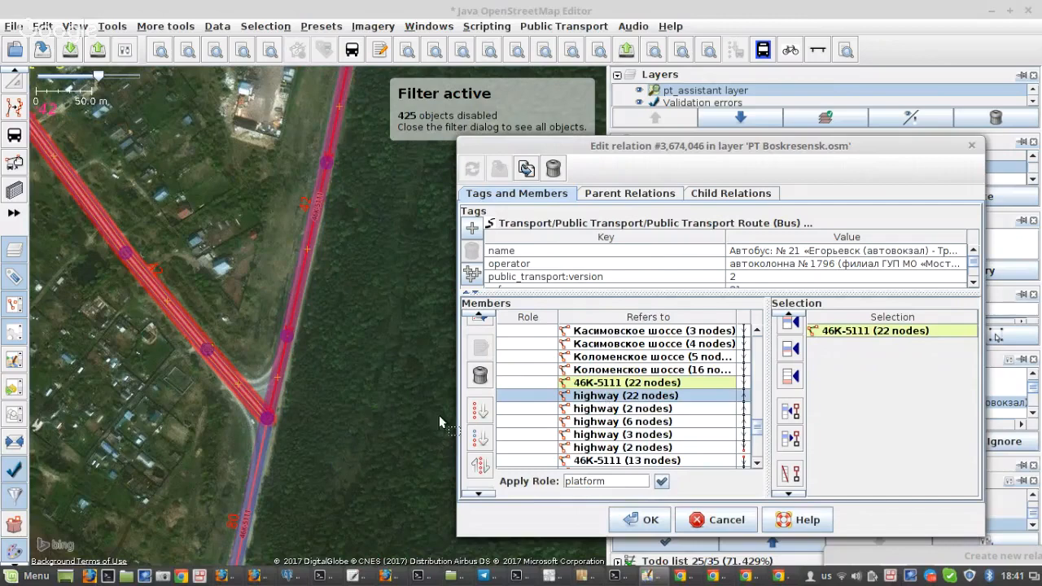
scroll(300, 364, down, 4)
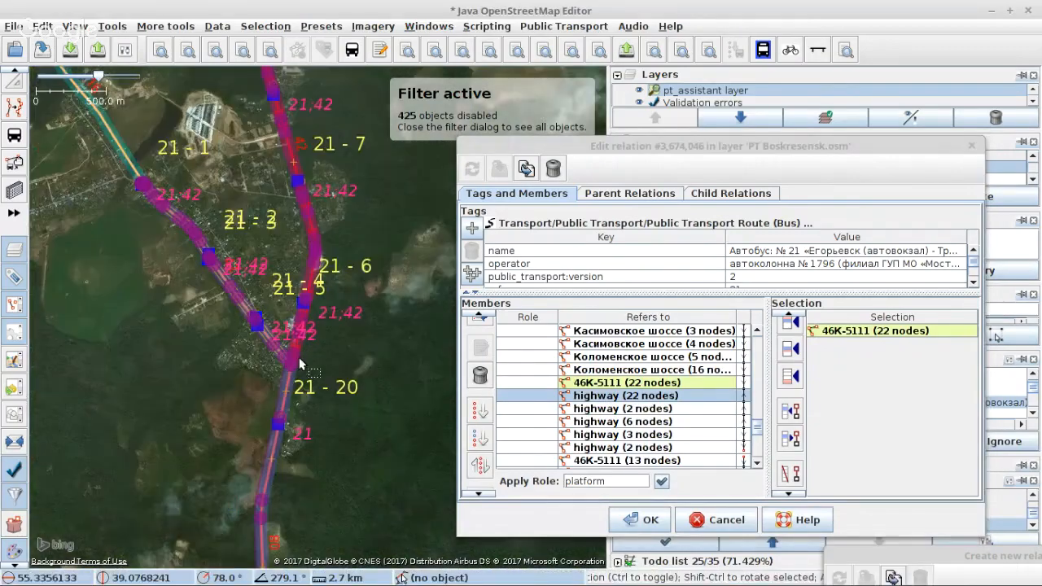
shift+click(643, 448)
scroll(151, 197, up, 1)
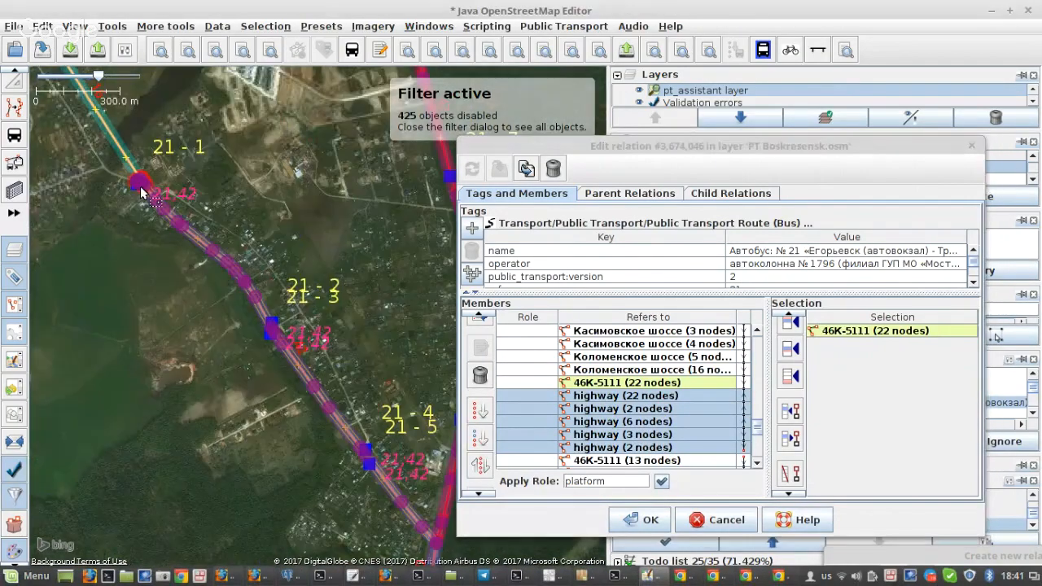
scroll(141, 192, up, 3)
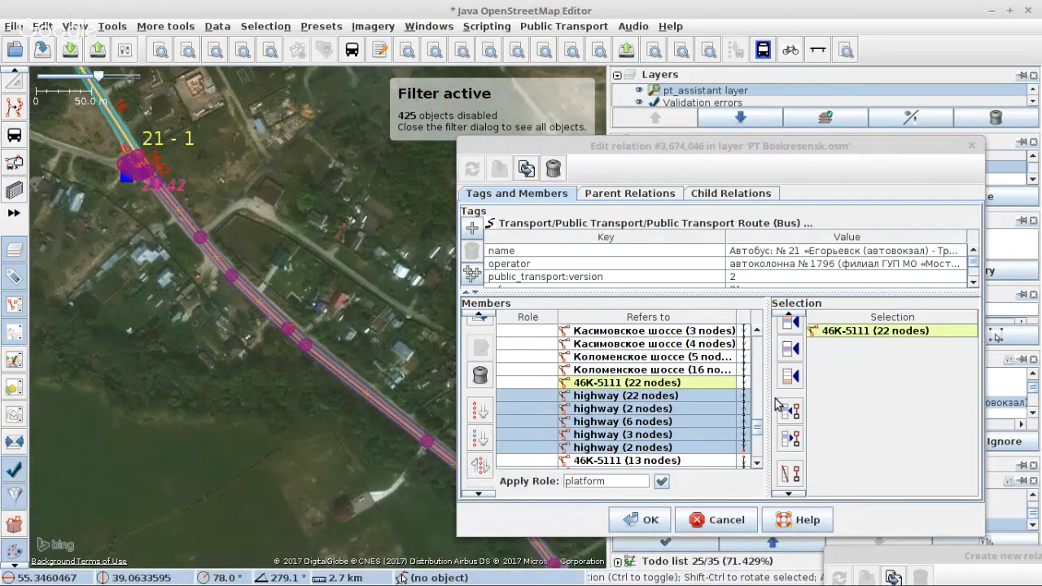
click(791, 439)
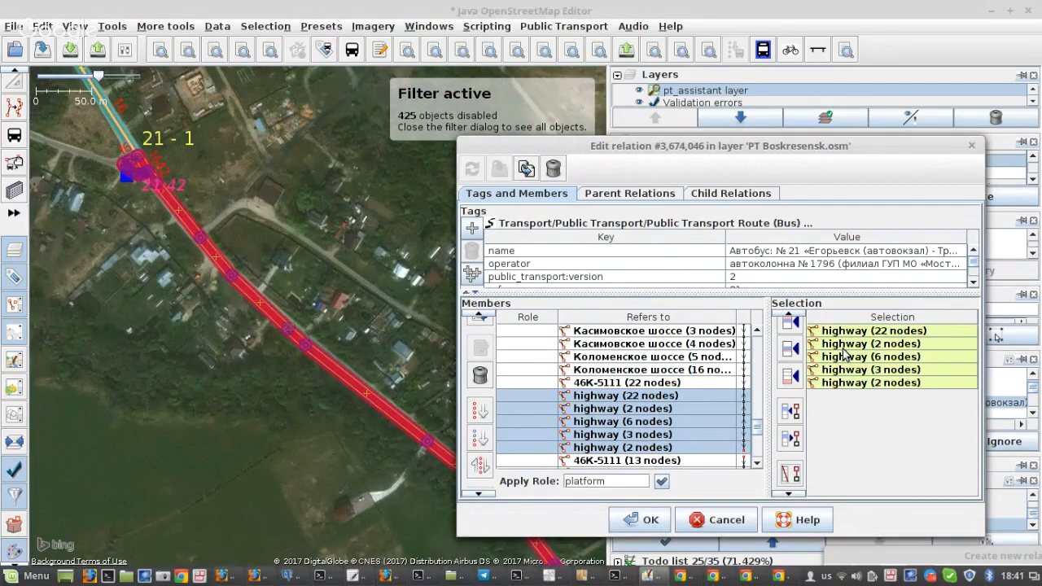
click(791, 348)
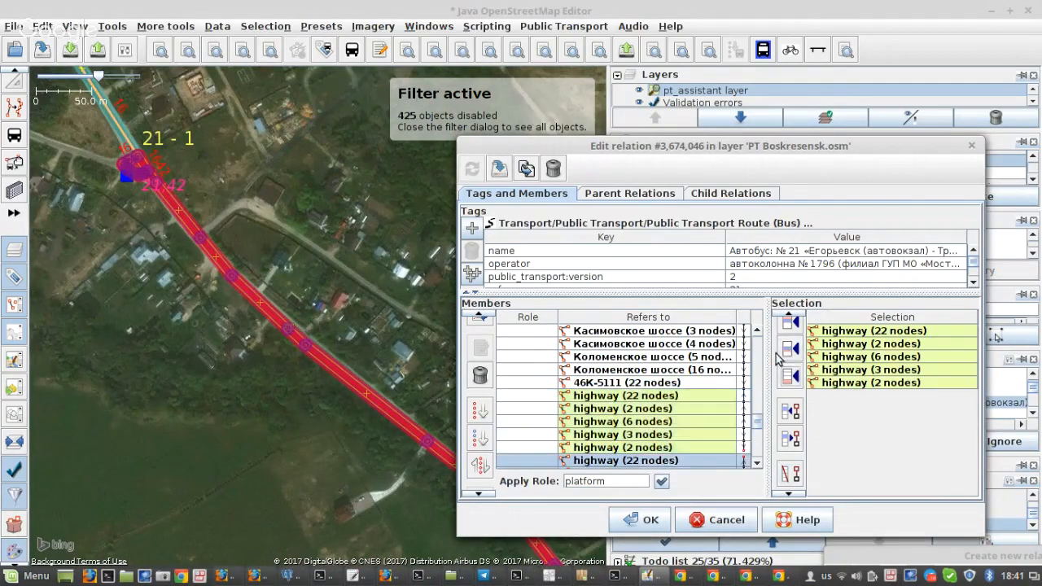
scroll(654, 363, down, 1)
scroll(515, 403, down, 2)
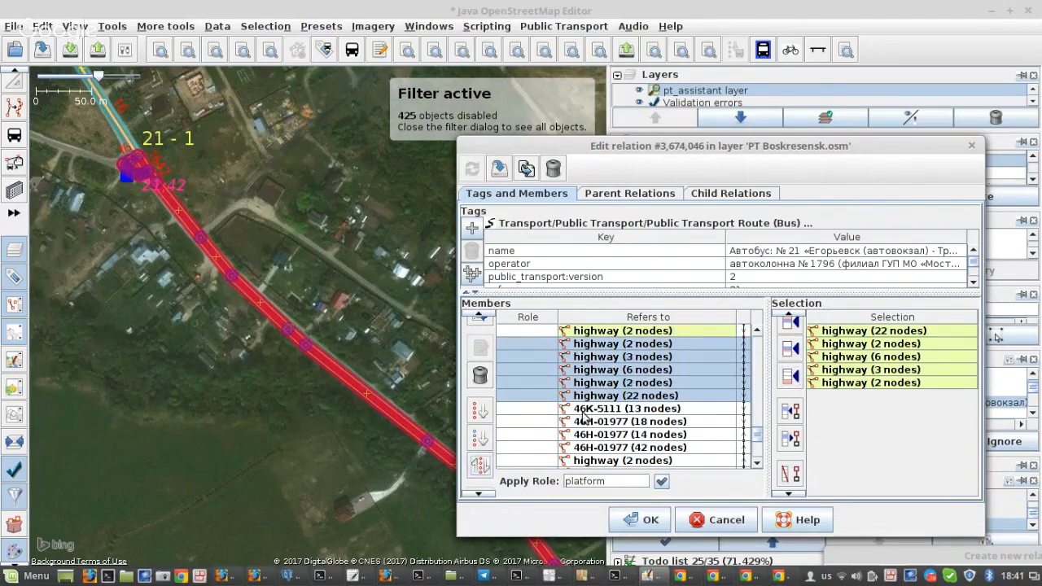
scroll(627, 399, up, 1)
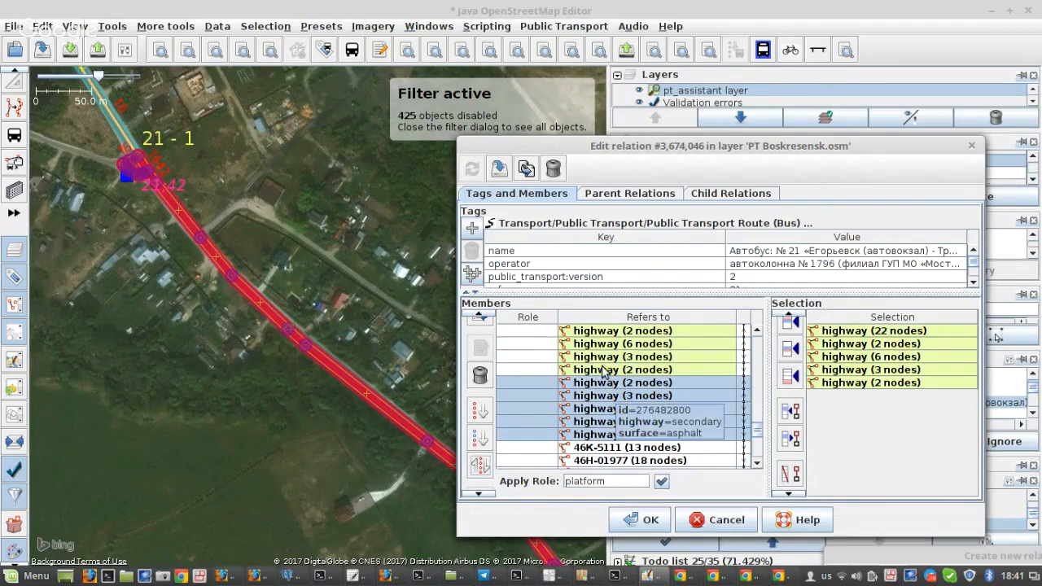
Zoom the map to the last highway (2 nodes) member before the reversed copies, beside the Холмы stop.
click(610, 370)
right_click(611, 371)
click(617, 376)
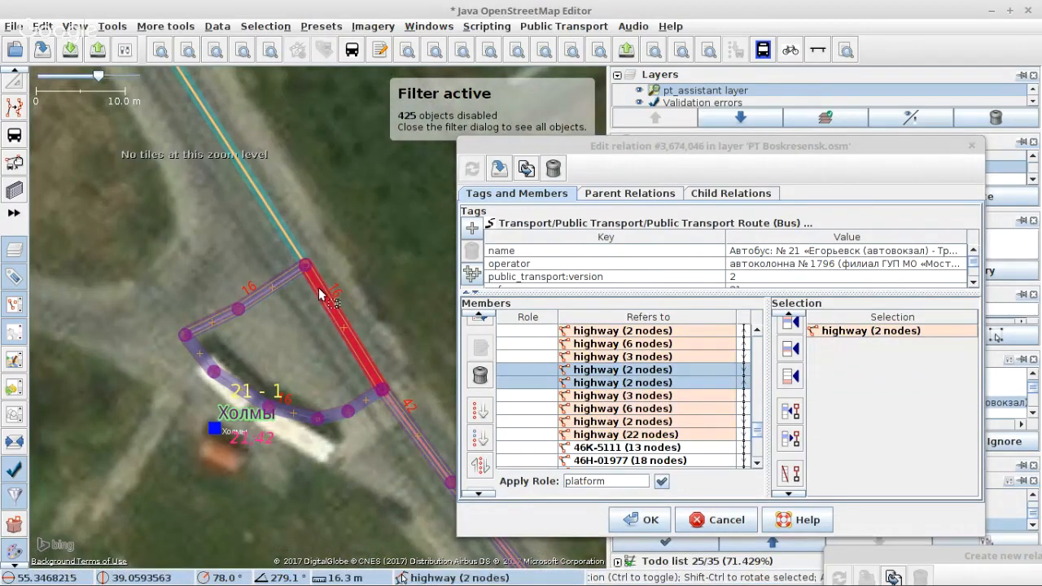
Remove the redundant highway (6 nodes), (3 nodes) and (2 nodes) members before the reversed copies and check the remaining Холмы loop ways on the map.
shift+click(282, 277)
shift+click(202, 356)
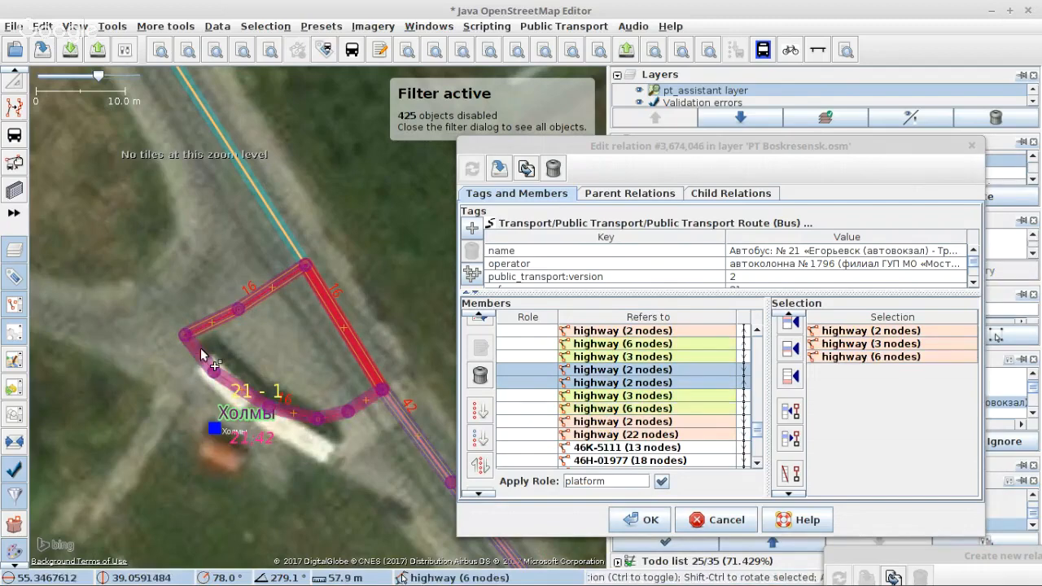
click(618, 346)
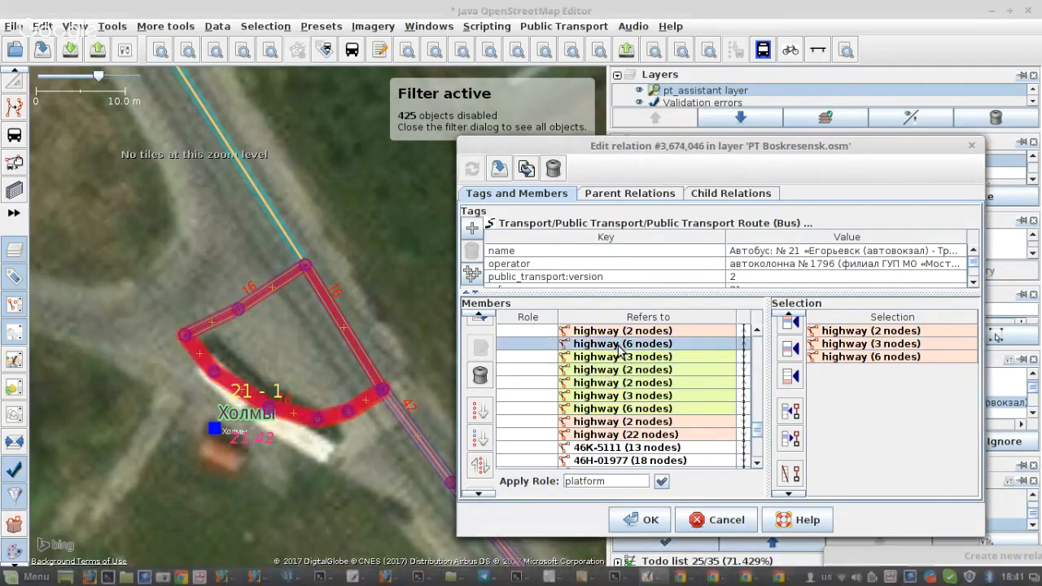
shift+click(617, 371)
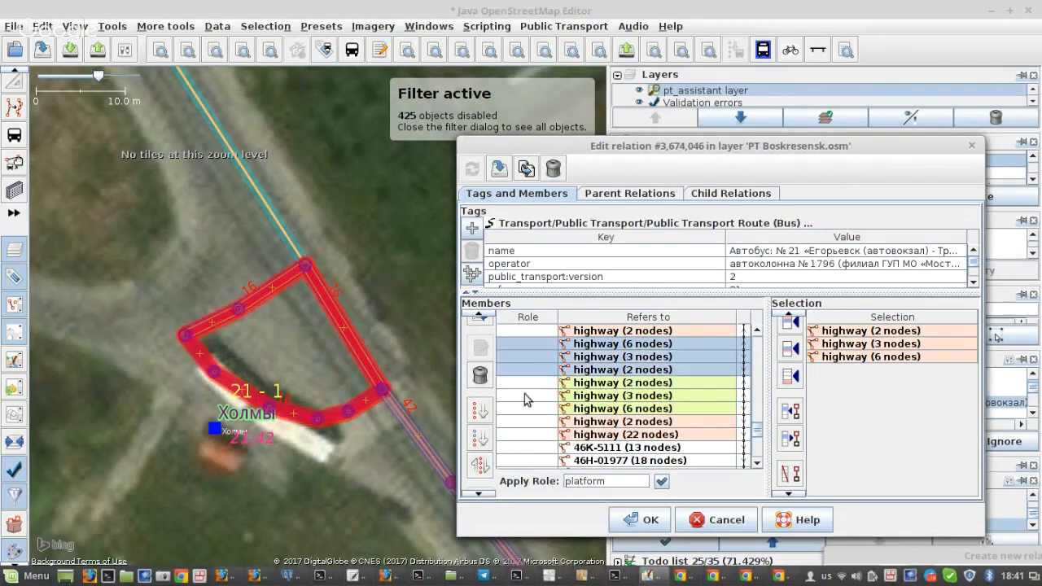
click(480, 374)
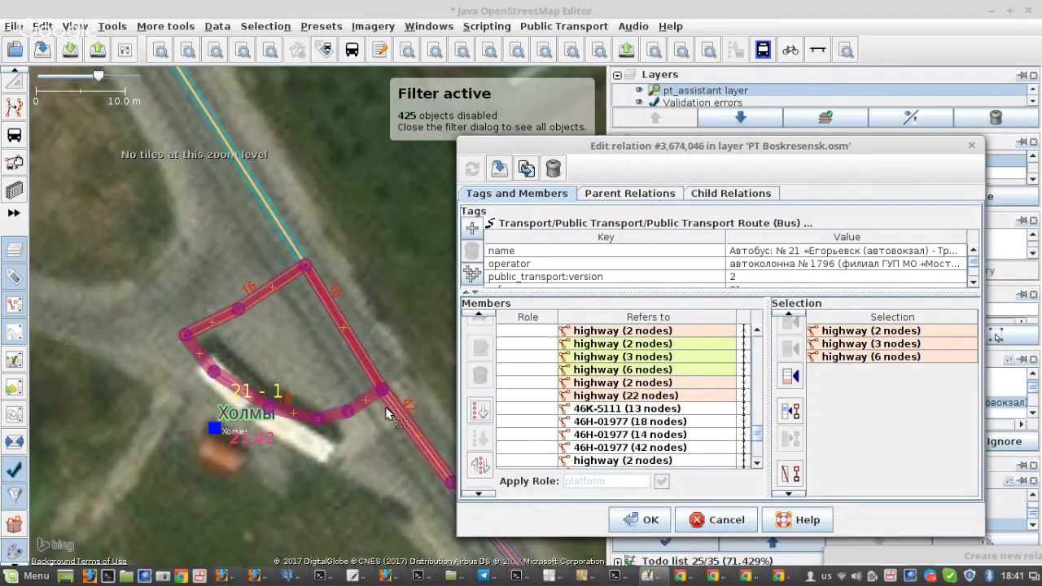
click(356, 360)
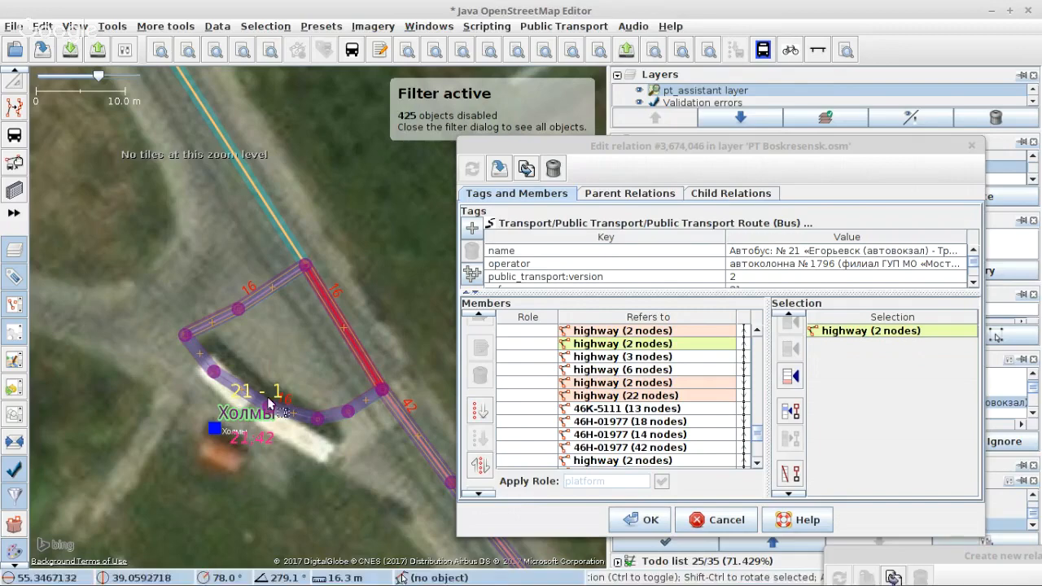
scroll(259, 403, up, 2)
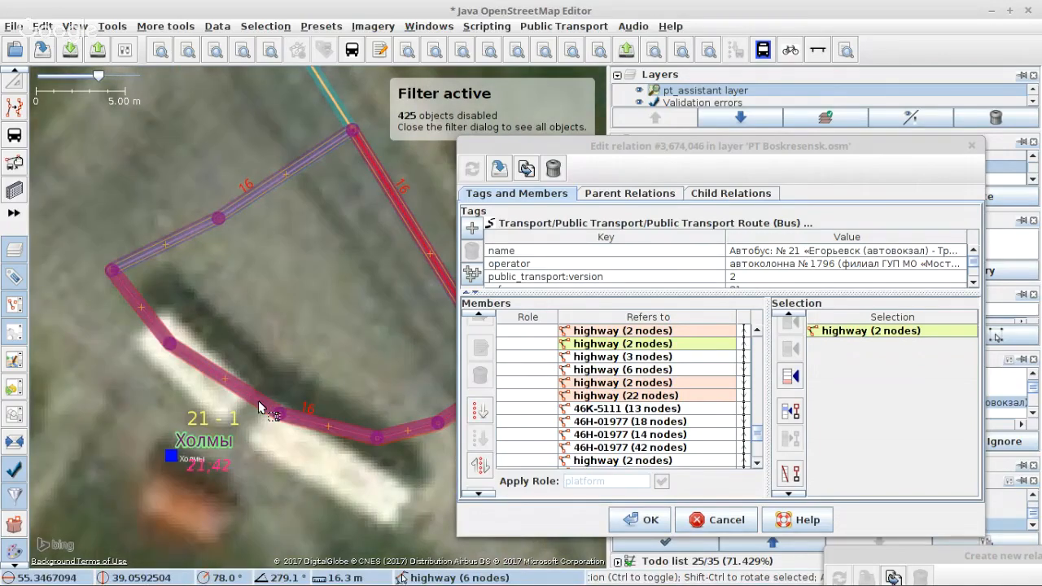
click(259, 405)
scroll(236, 401, down, 4)
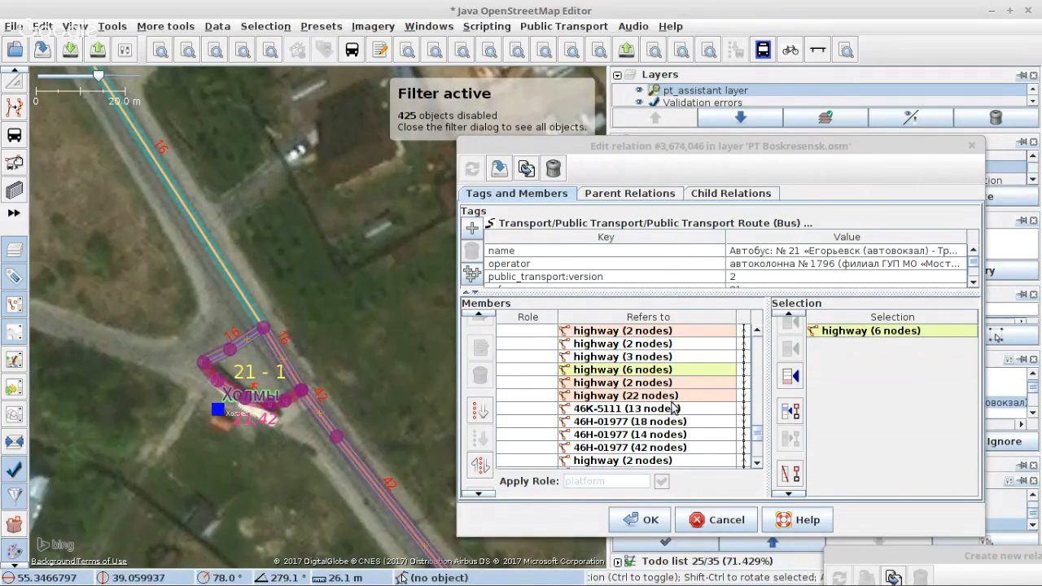
Zoom to the last member, highway (12 nodes), and examine the branch between the Ивановская stop and its junction with 46Н-01977.
scroll(676, 407, down, 4)
click(621, 467)
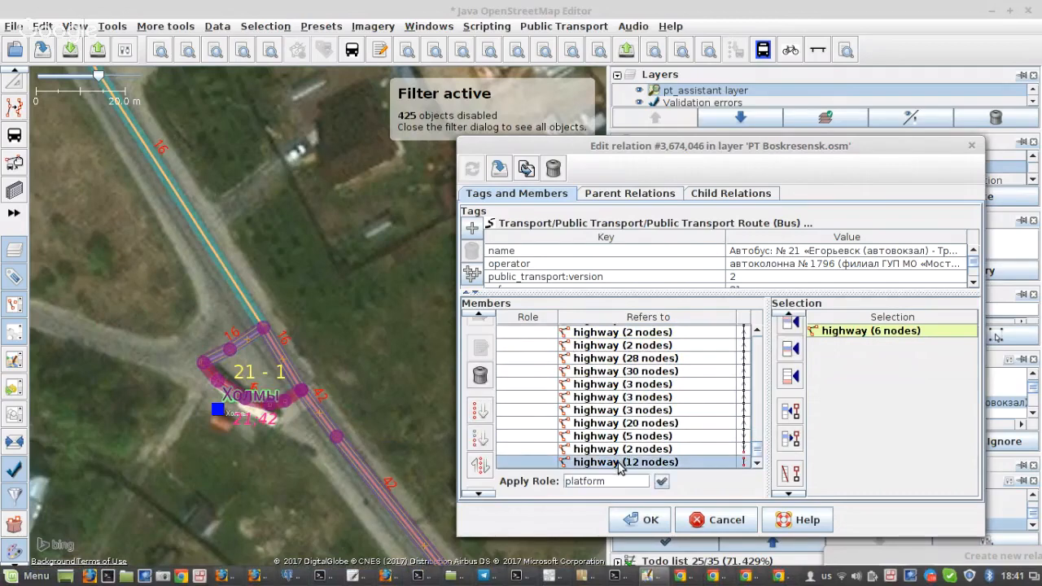
right_click(620, 466)
click(645, 472)
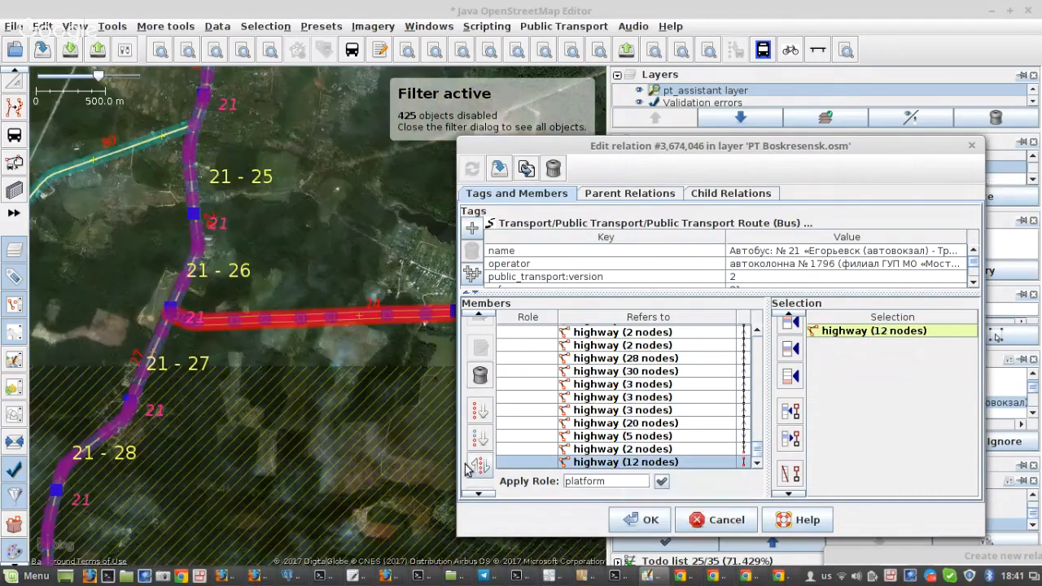
drag(340, 352, 222, 331)
scroll(222, 331, down, 1)
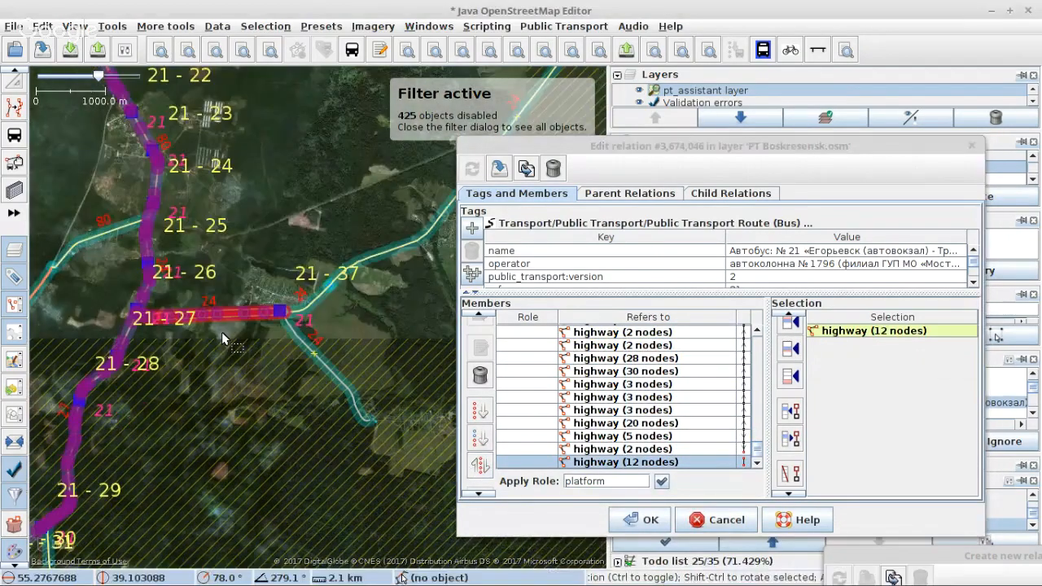
scroll(221, 331, up, 1)
scroll(352, 299, up, 5)
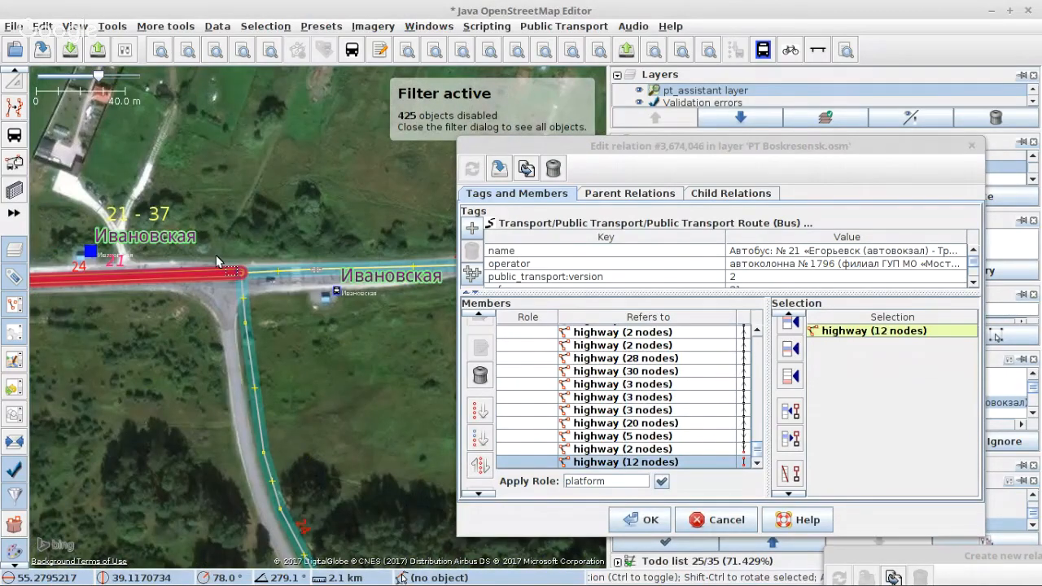
scroll(195, 281, down, 2)
scroll(195, 281, up, 3)
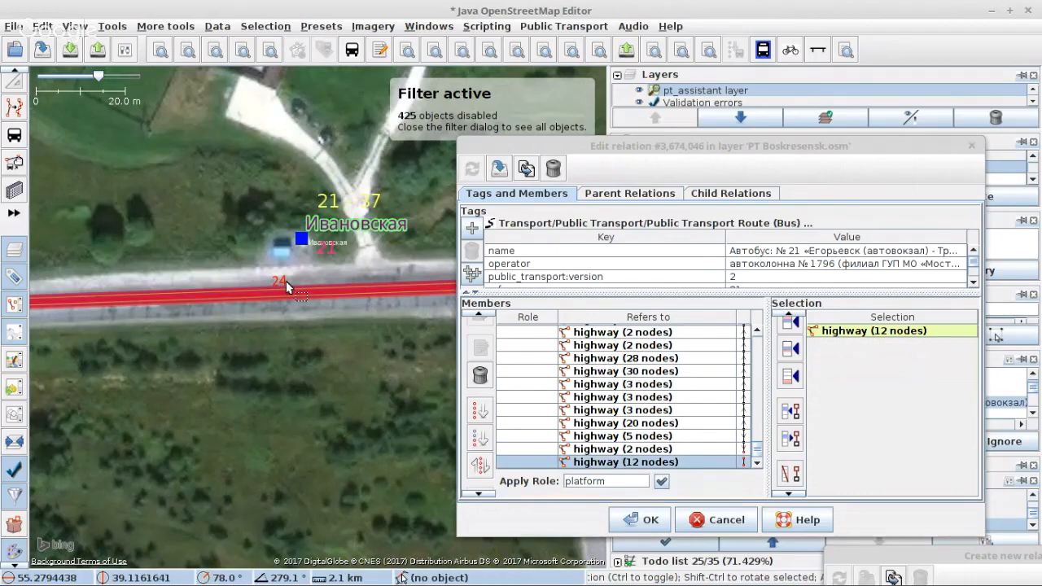
scroll(286, 281, down, 3)
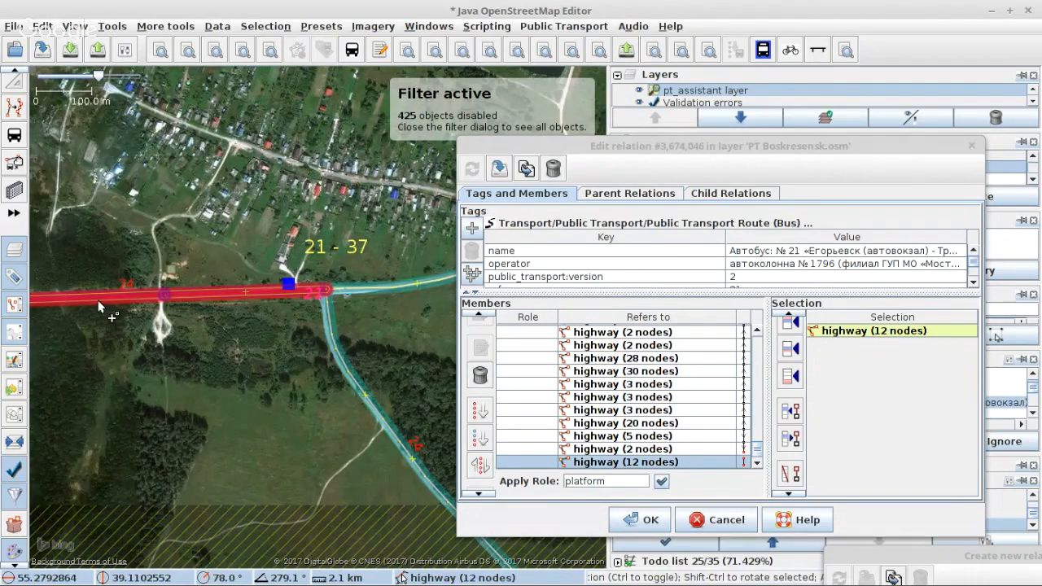
drag(98, 301, 263, 305)
scroll(346, 310, down, 2)
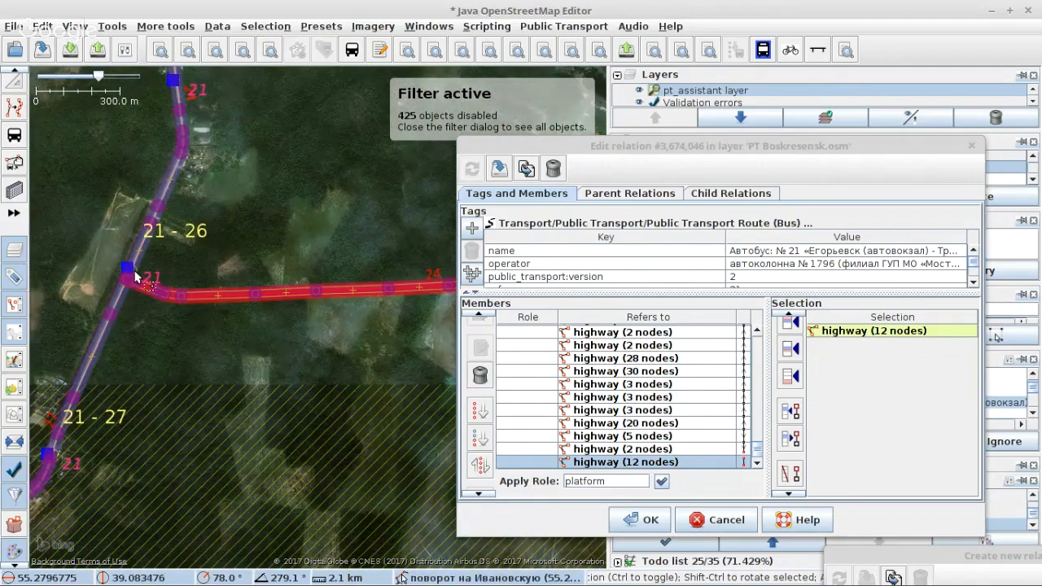
scroll(136, 277, up, 2)
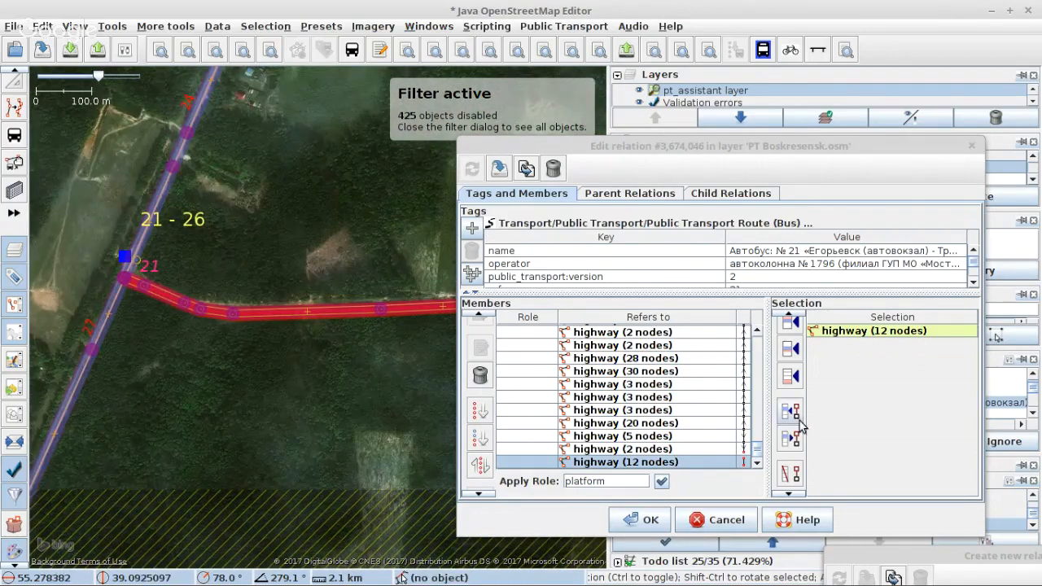
Duplicate the highway (12 nodes) member and move both entries between 46Н-01977 (14 nodes) and 46Н-01977 (42 nodes).
click(790, 350)
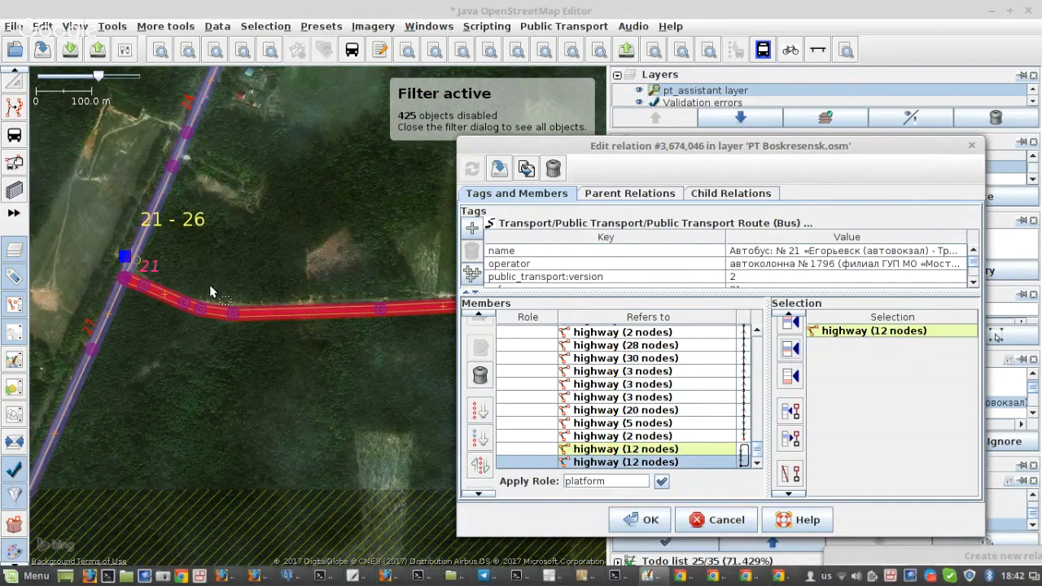
scroll(144, 245, up, 2)
click(144, 245)
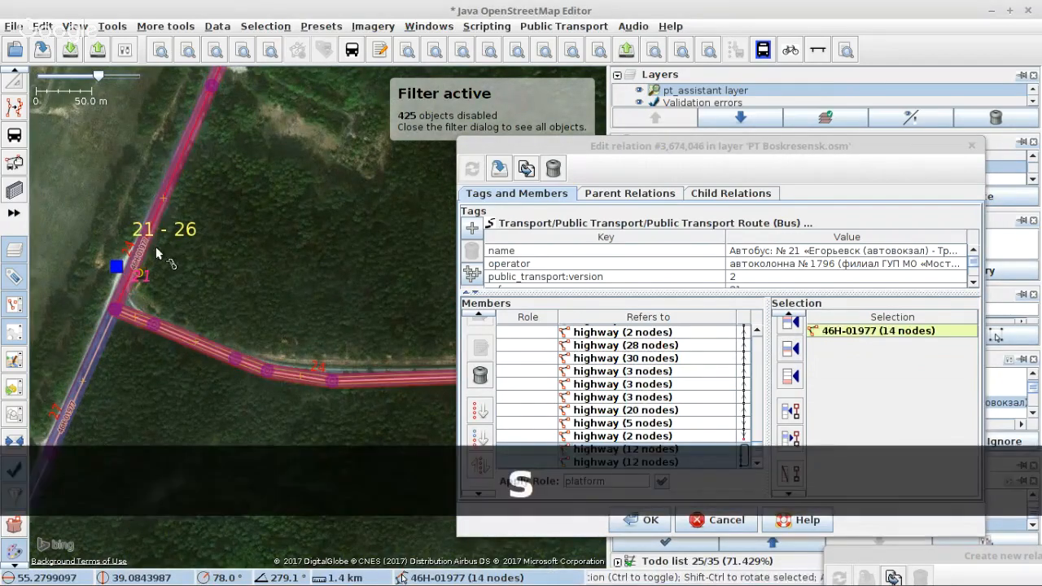
scroll(685, 437, up, 3)
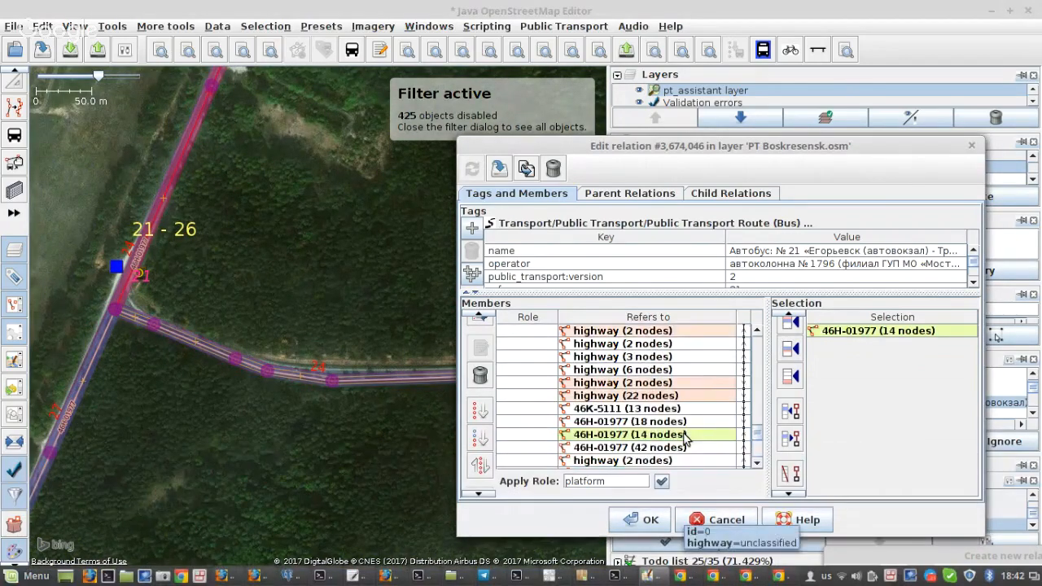
click(656, 448)
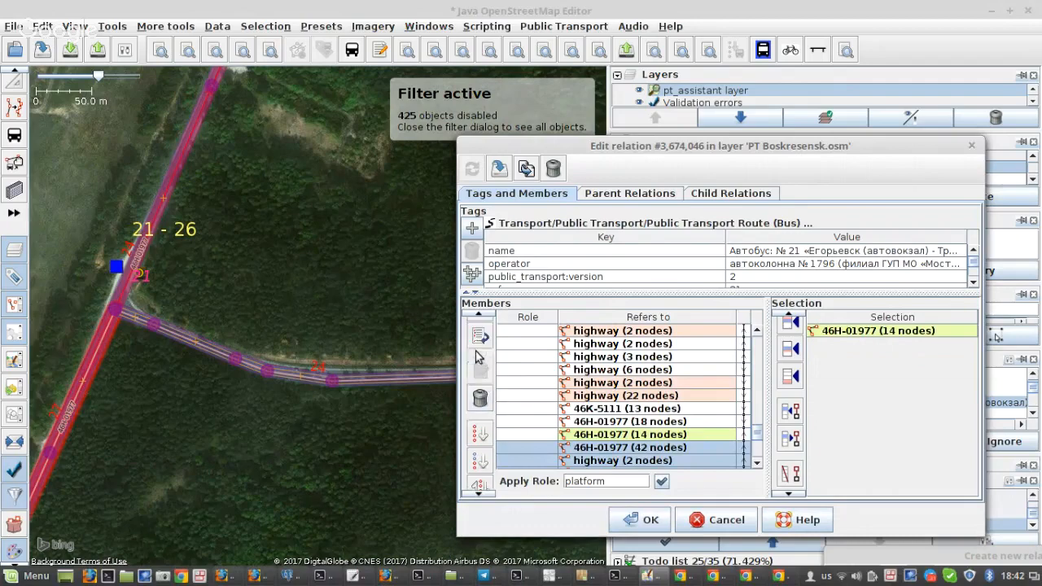
click(478, 350)
click(725, 411)
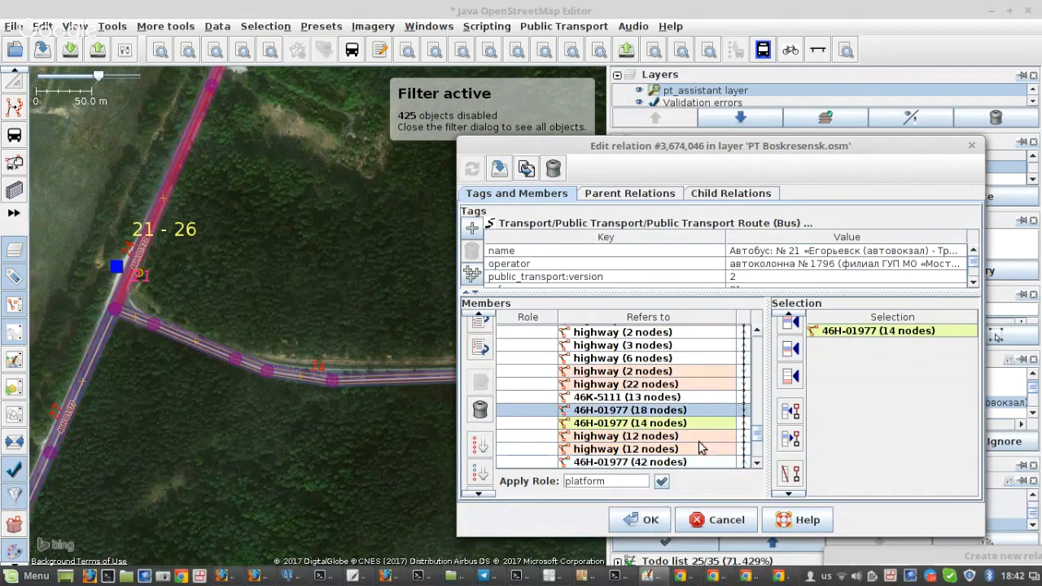
scroll(122, 289, down, 2)
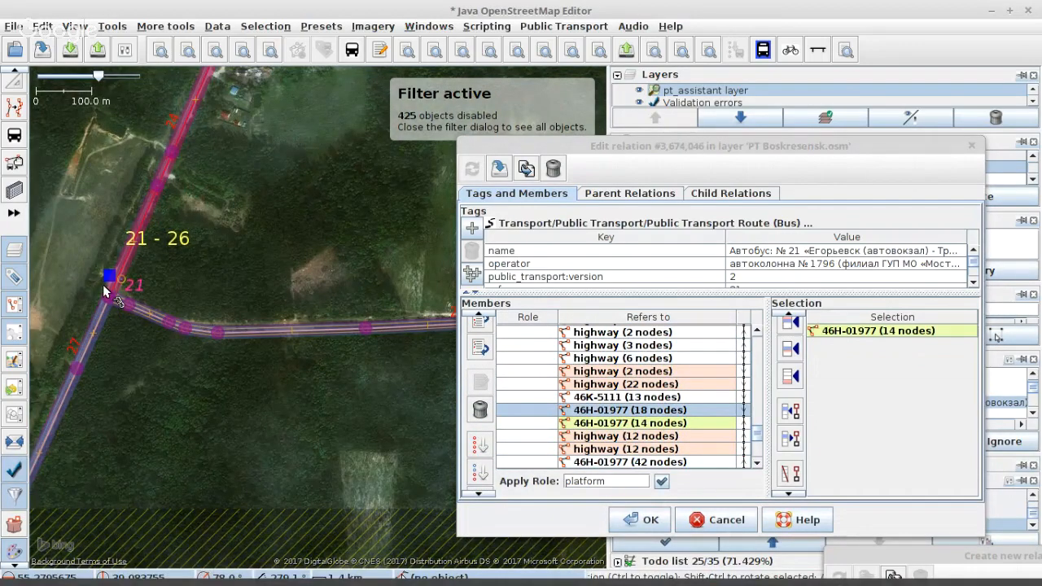
scroll(106, 291, down, 4)
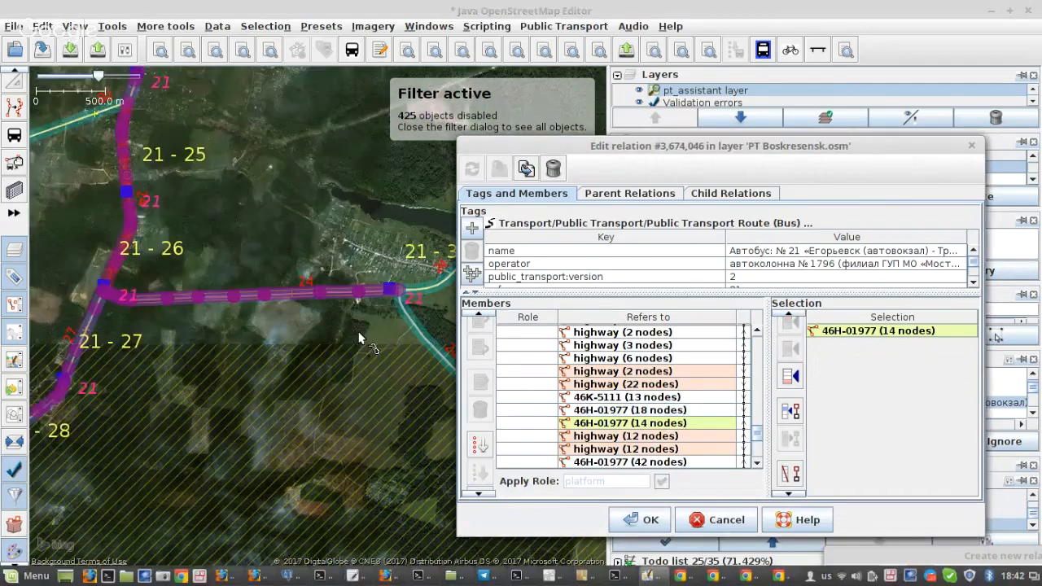
Zoom the map to the Холмы platform member and save the route 21 relation's member changes.
scroll(604, 391, up, 5)
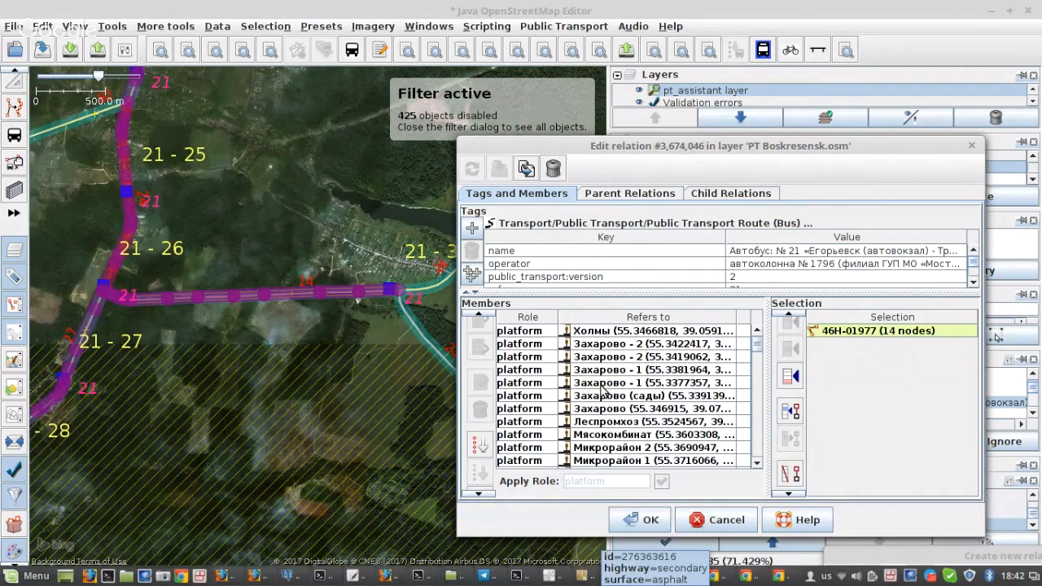
click(604, 334)
right_click(605, 335)
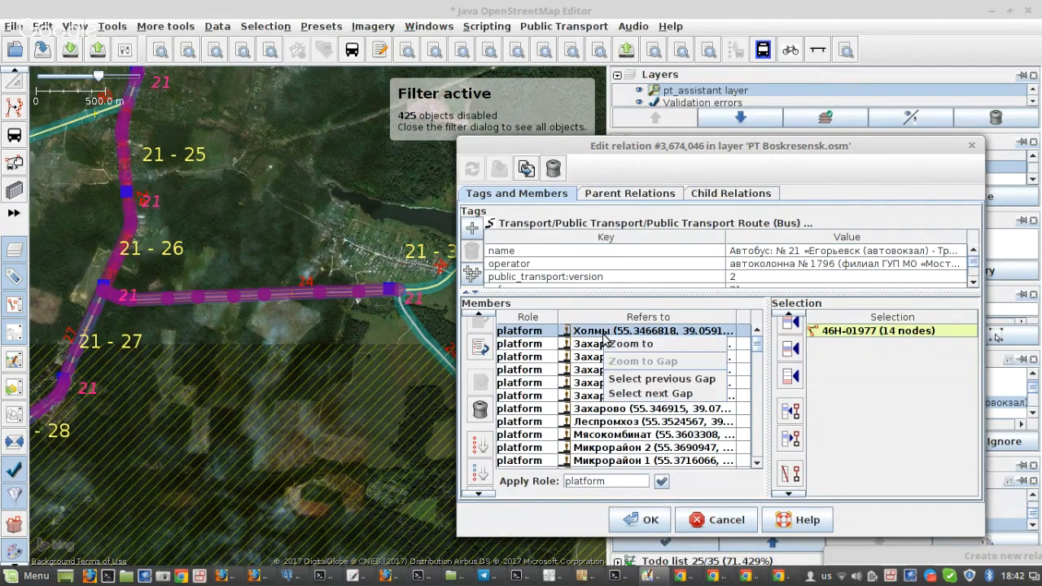
click(644, 344)
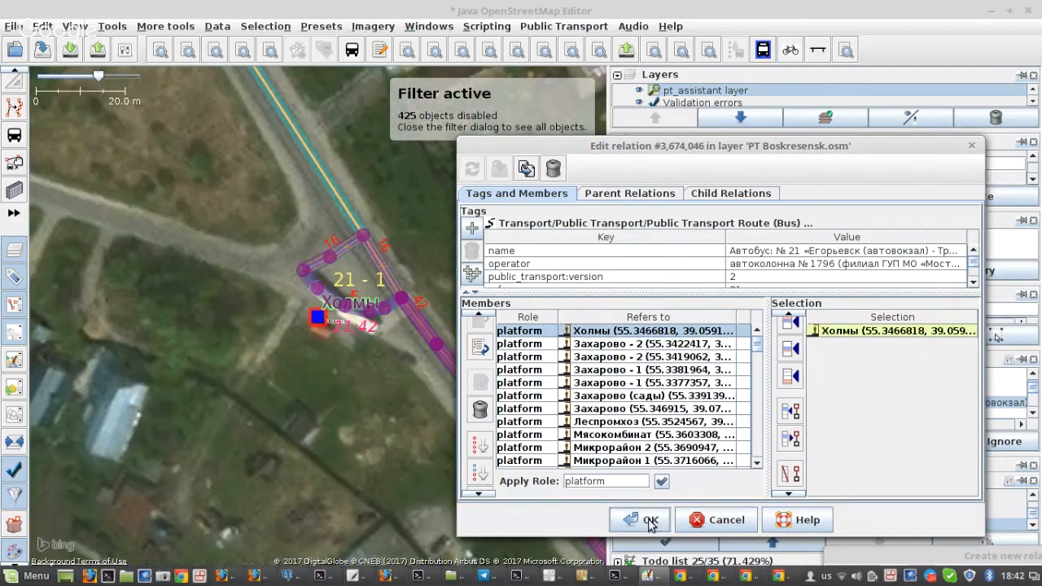
click(651, 524)
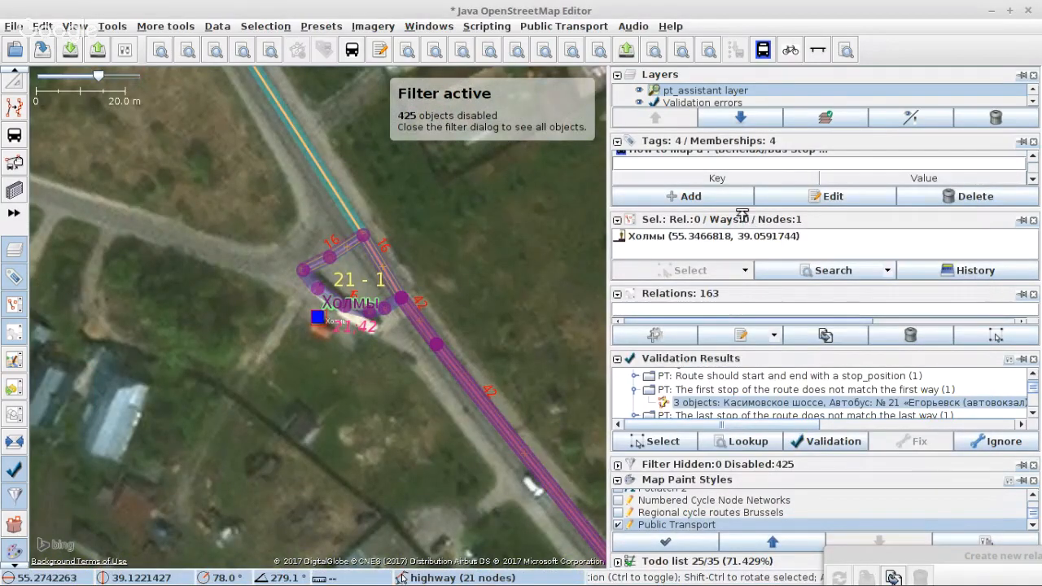
Select the route 21 relation through the Холмы platform's memberships and sort the relation's stops along the route.
scroll(750, 222, down, 3)
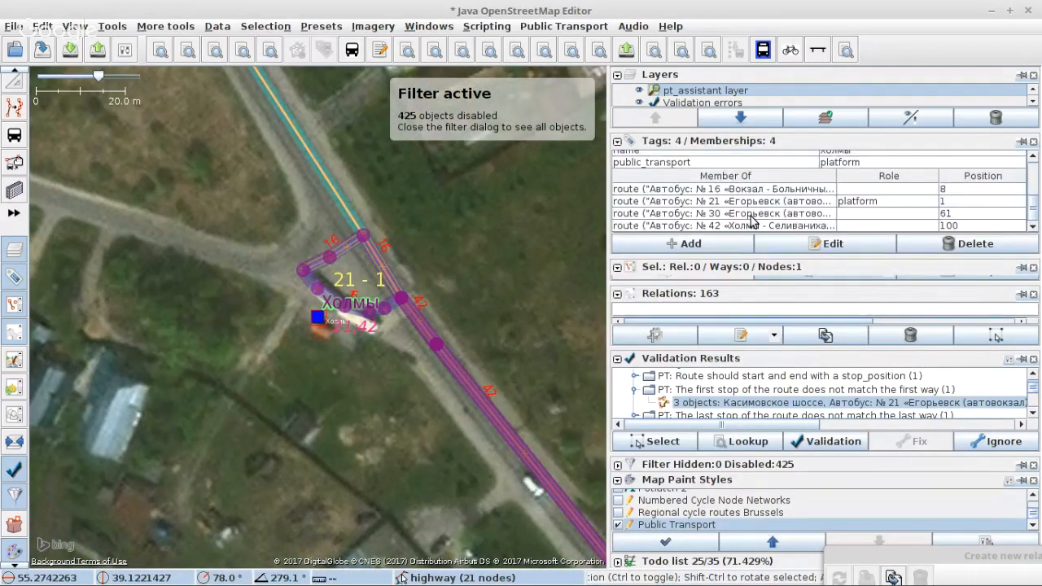
click(861, 204)
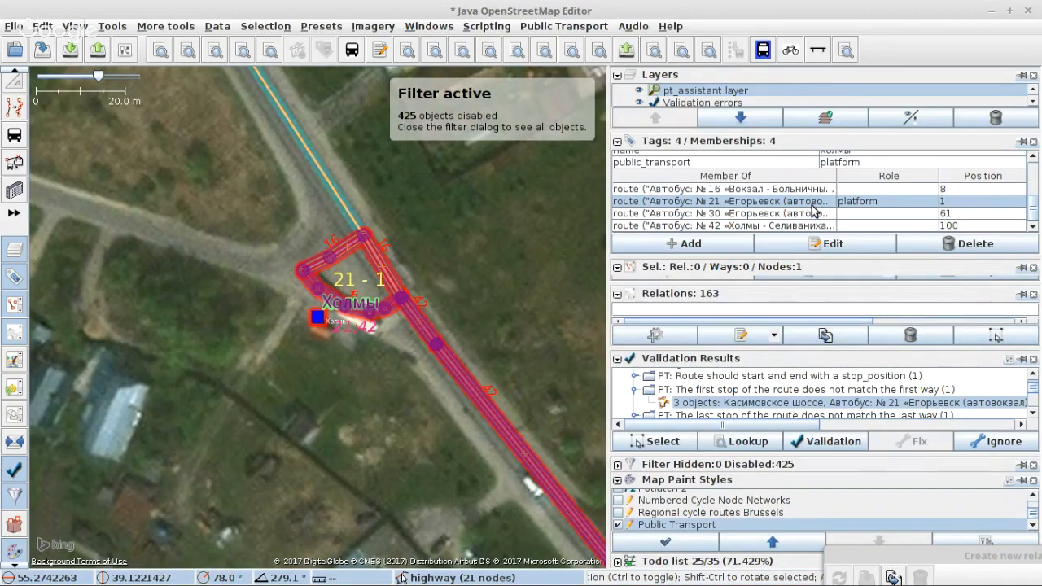
right_click(814, 210)
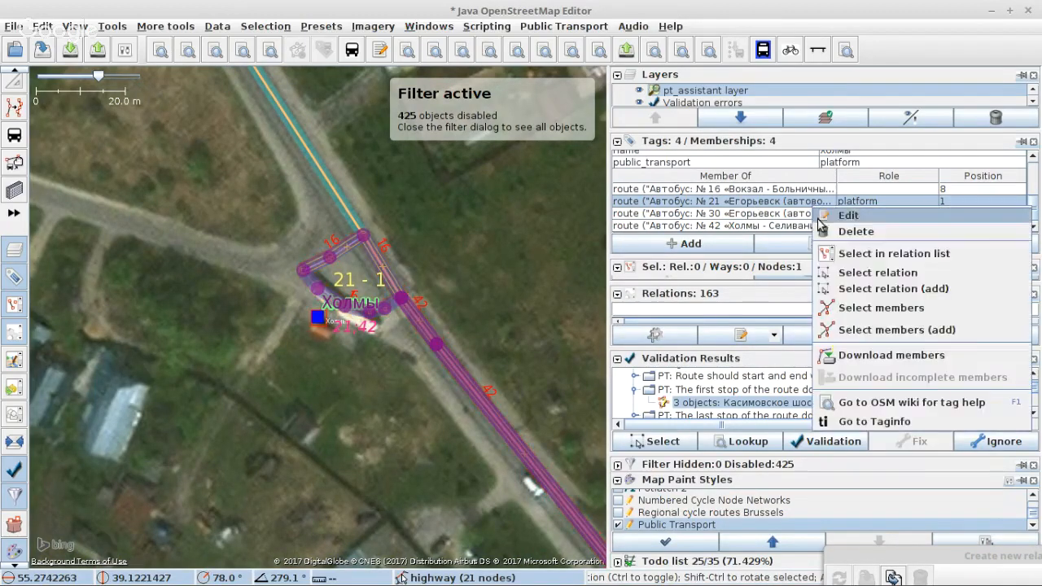
click(845, 276)
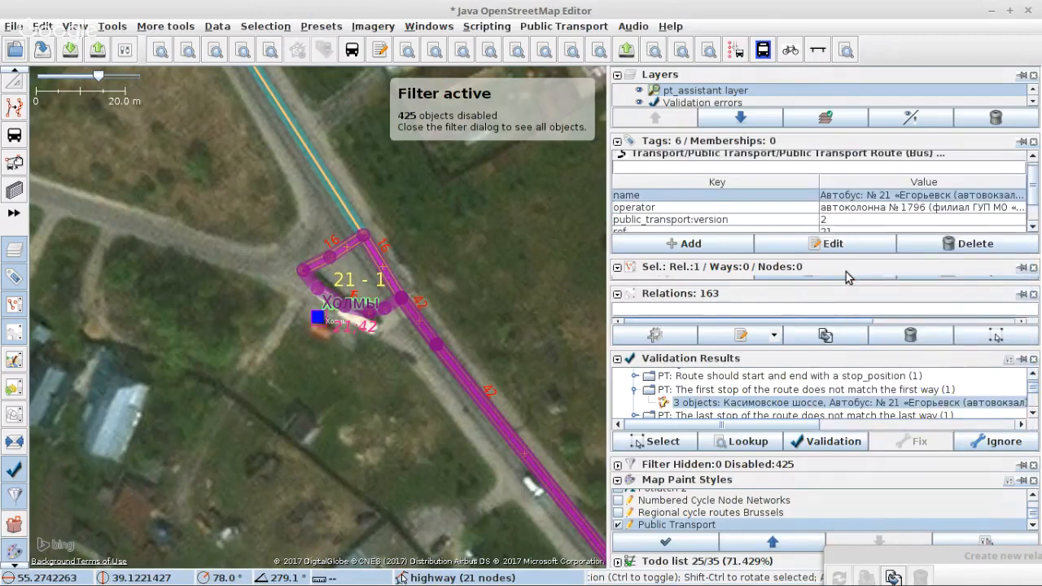
click(737, 52)
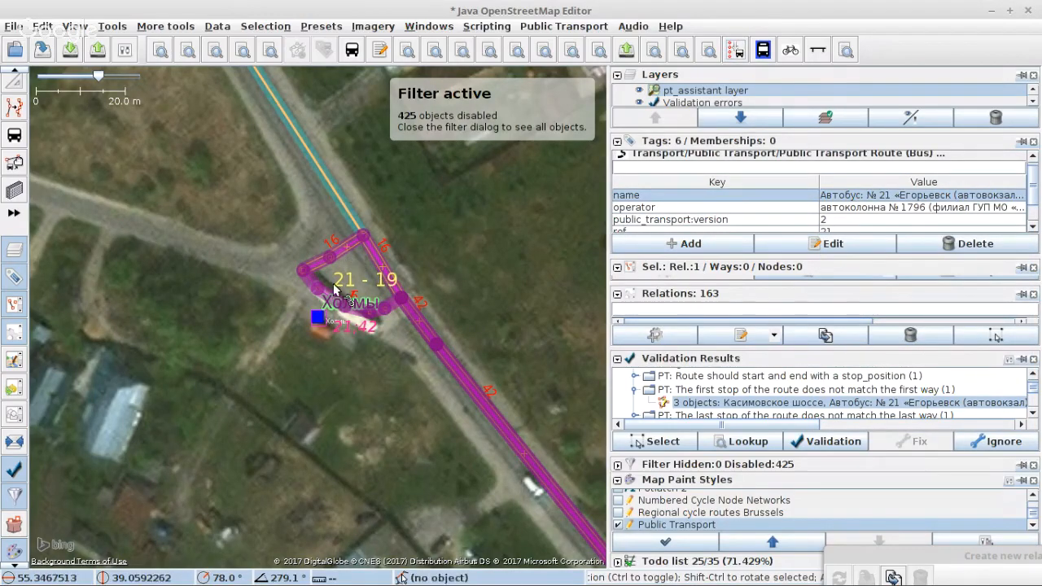
Open the route 21 relation for editing through the memberships of the Захарово - 2 platform on the road's northeast side.
scroll(336, 295, down, 2)
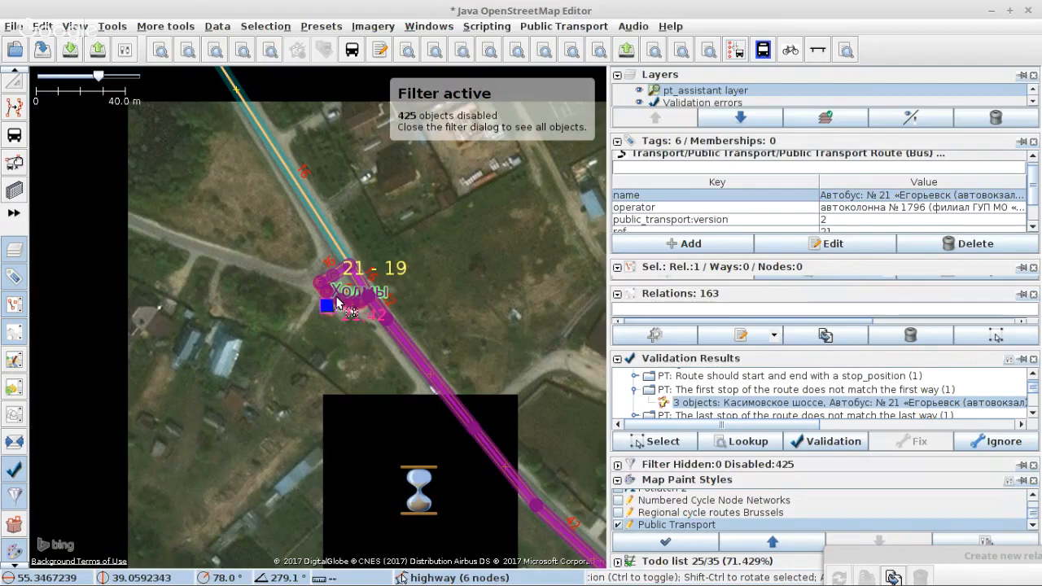
scroll(336, 298, down, 8)
scroll(430, 371, up, 2)
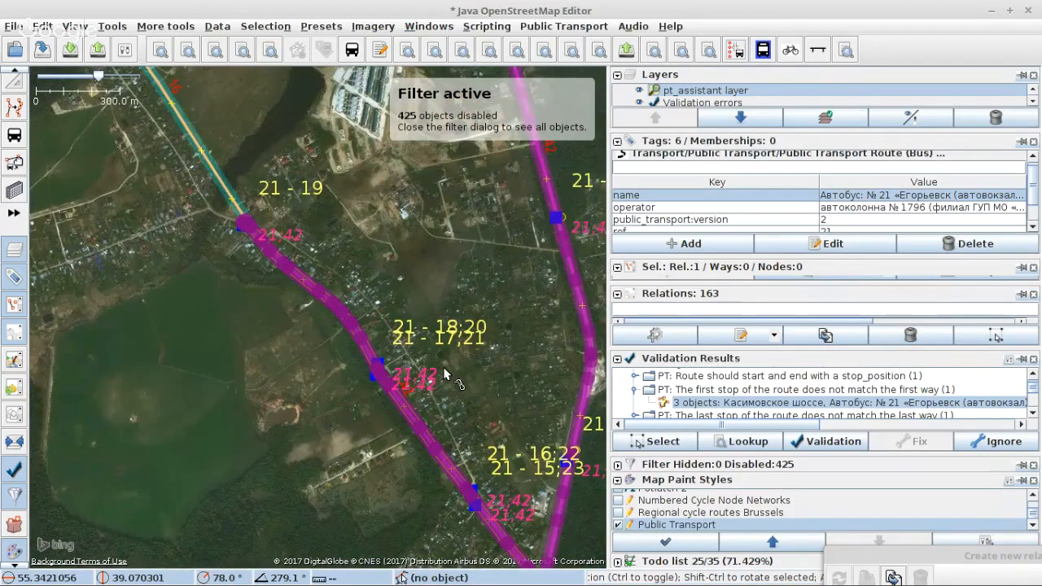
scroll(391, 391, up, 6)
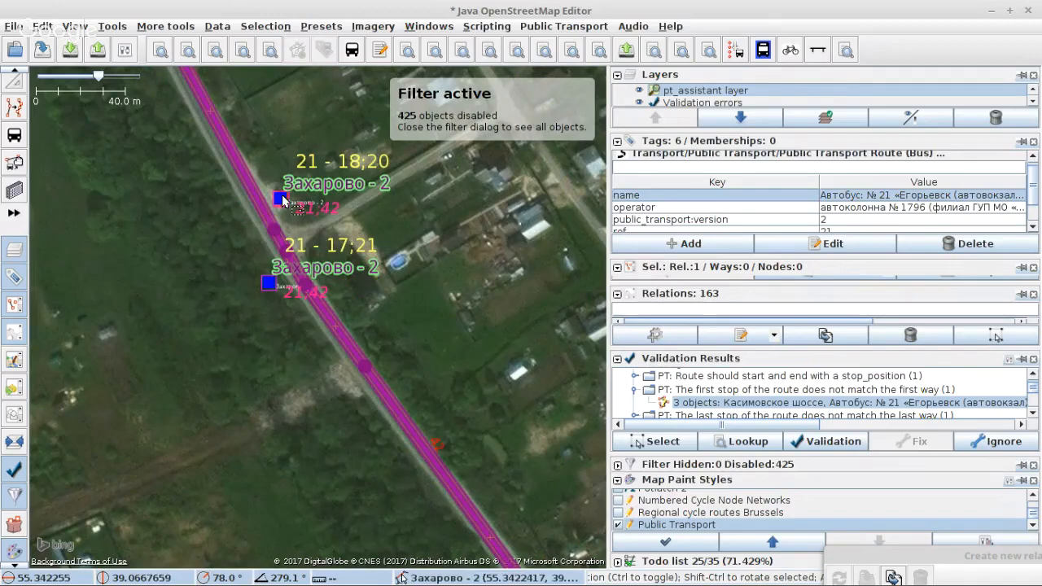
click(282, 195)
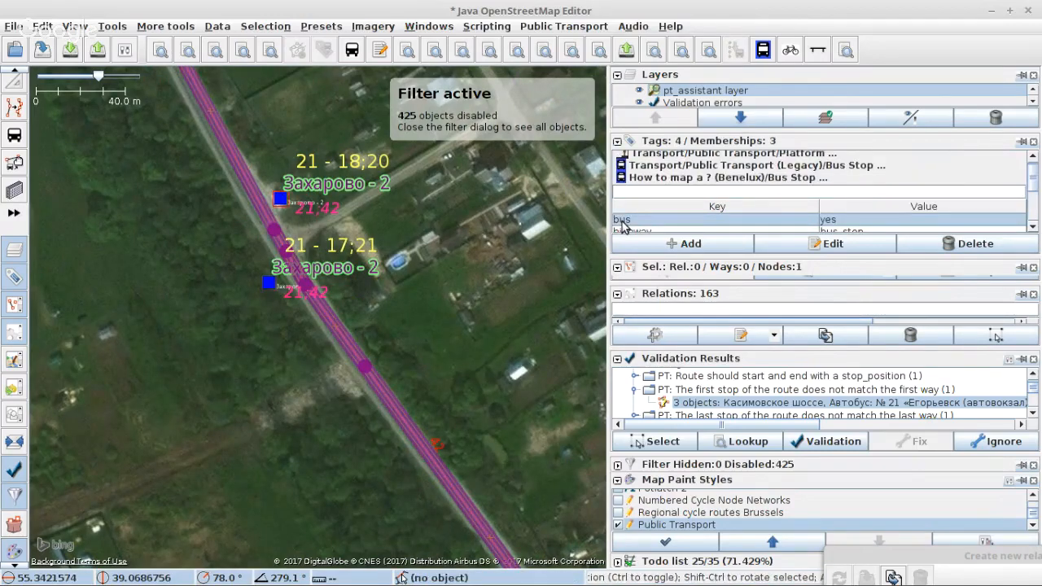
scroll(698, 220, down, 3)
right_click(698, 202)
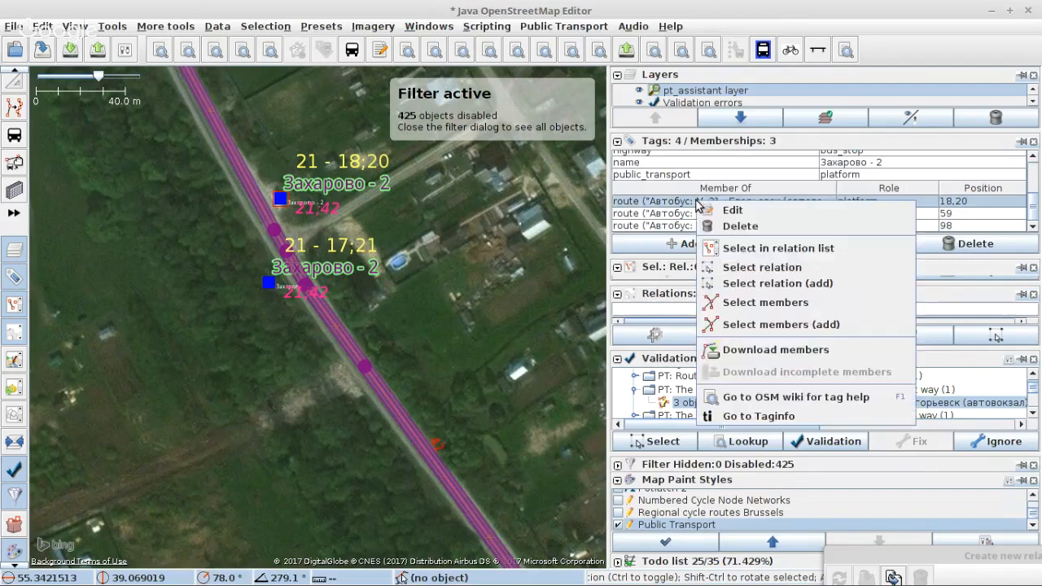
click(733, 211)
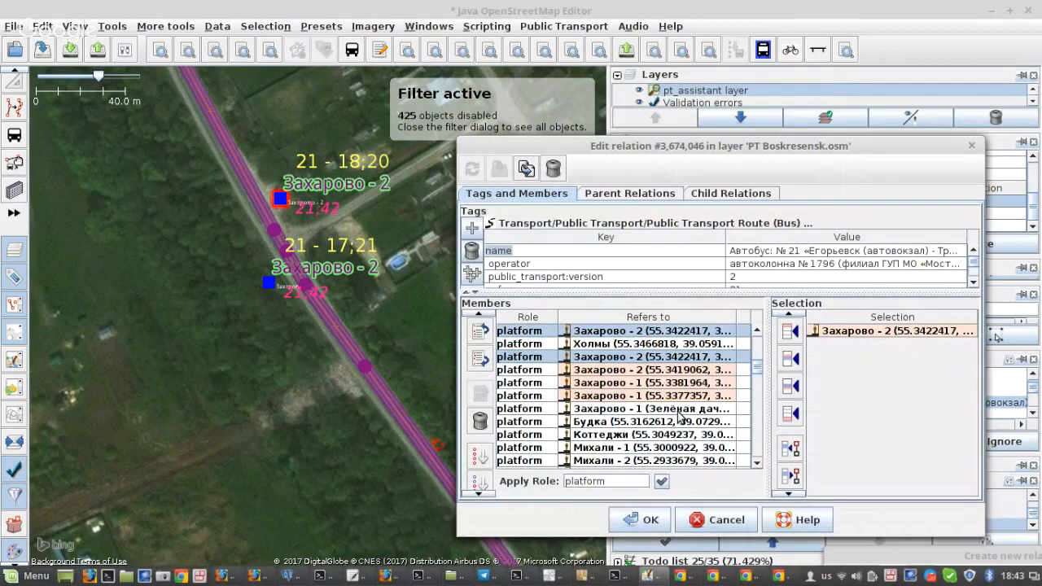
Remove the Захарово - 1 (55.3381964) member entry after Холмы and the Захарово - 1 (55.3377357) entry before Холмы.
scroll(679, 417, up, 2)
click(630, 359)
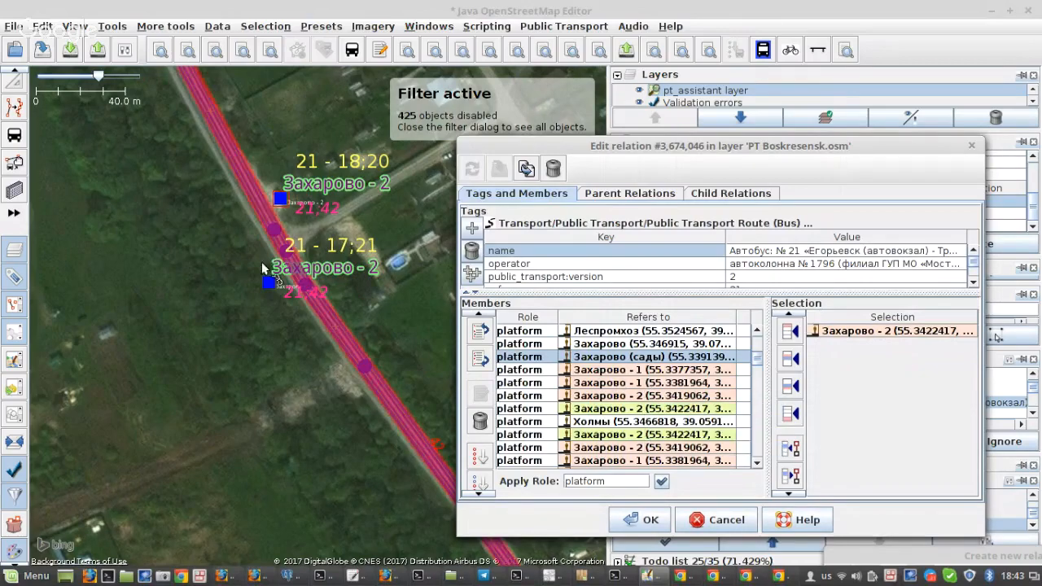
scroll(240, 253, down, 3)
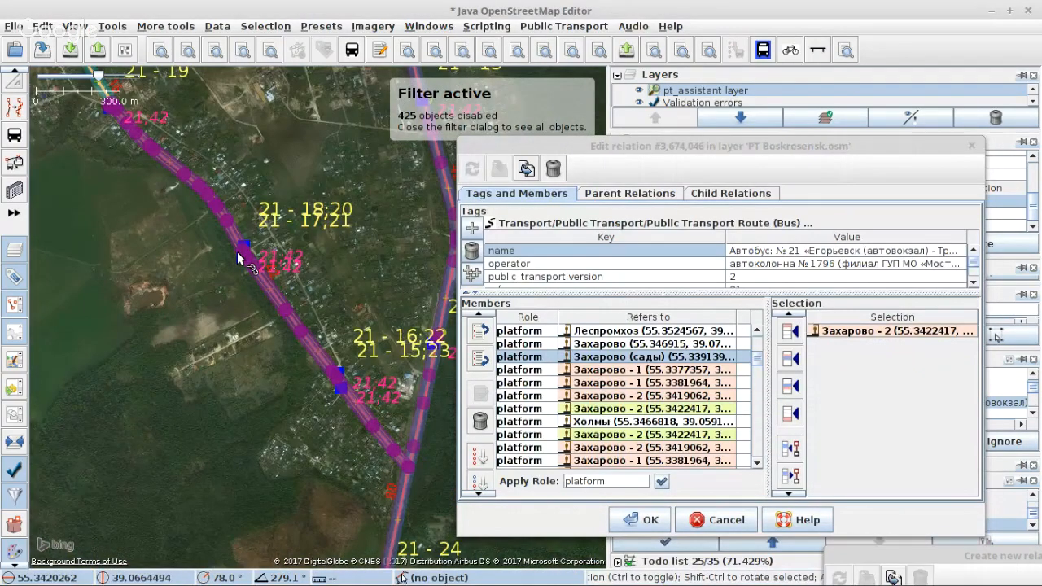
scroll(181, 281, up, 3)
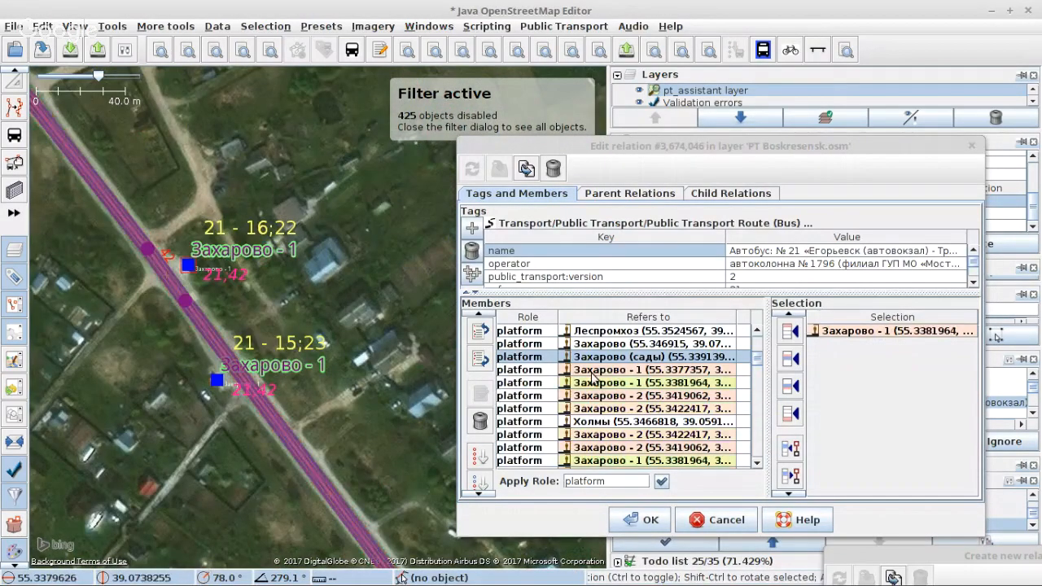
click(593, 461)
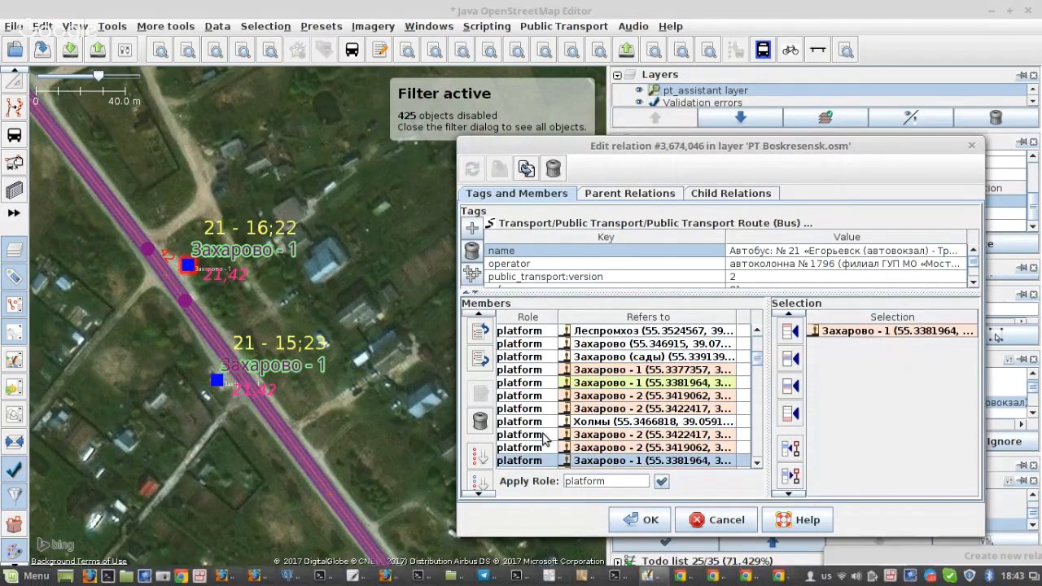
click(480, 420)
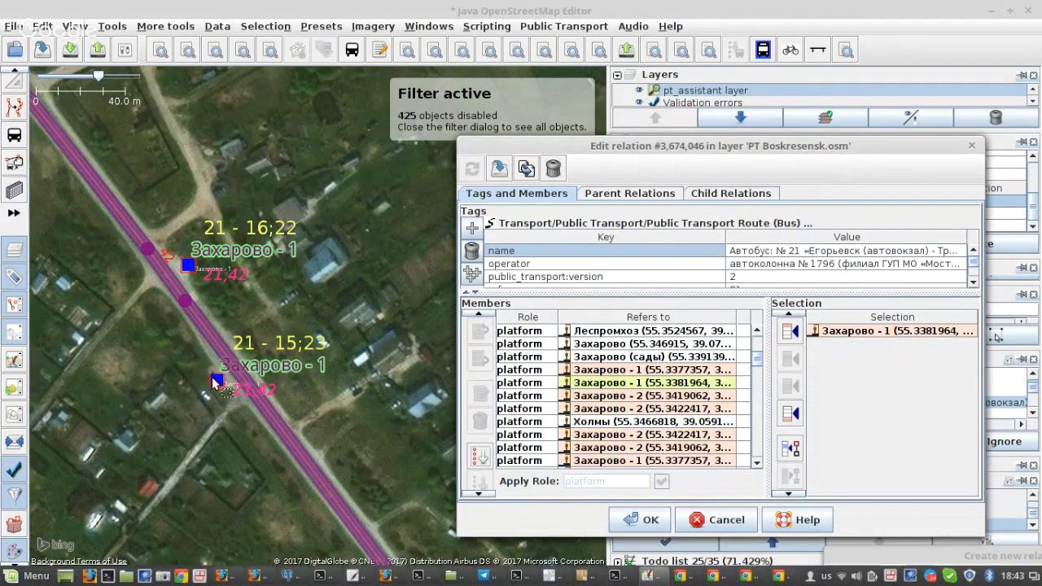
click(212, 377)
click(627, 369)
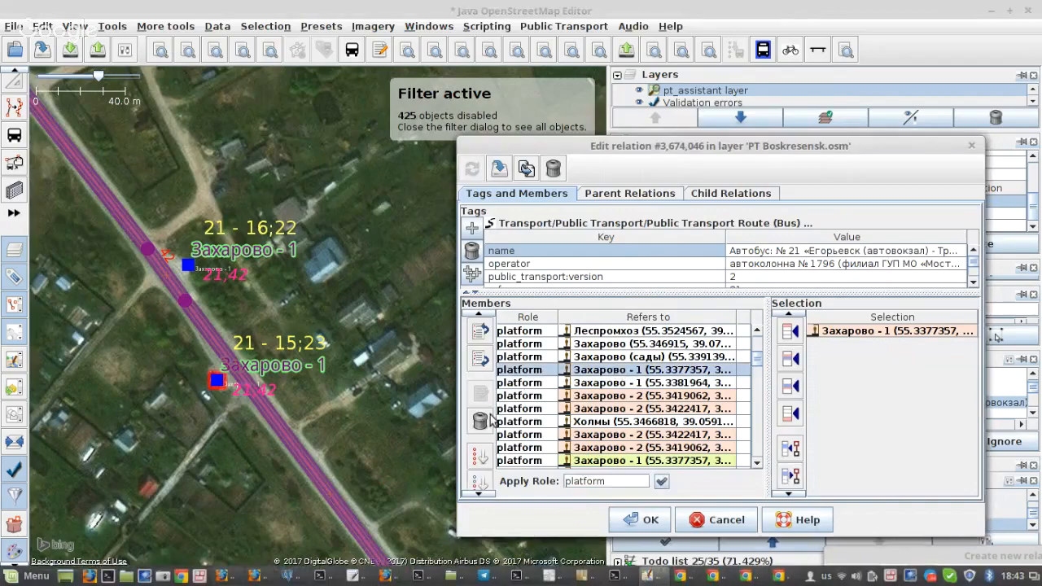
click(479, 420)
Remove the Захарово - 2 (55.3422417) member entry after Холмы and the Захарово - 2 (55.3419062) entry before Холмы.
scroll(344, 357, down, 2)
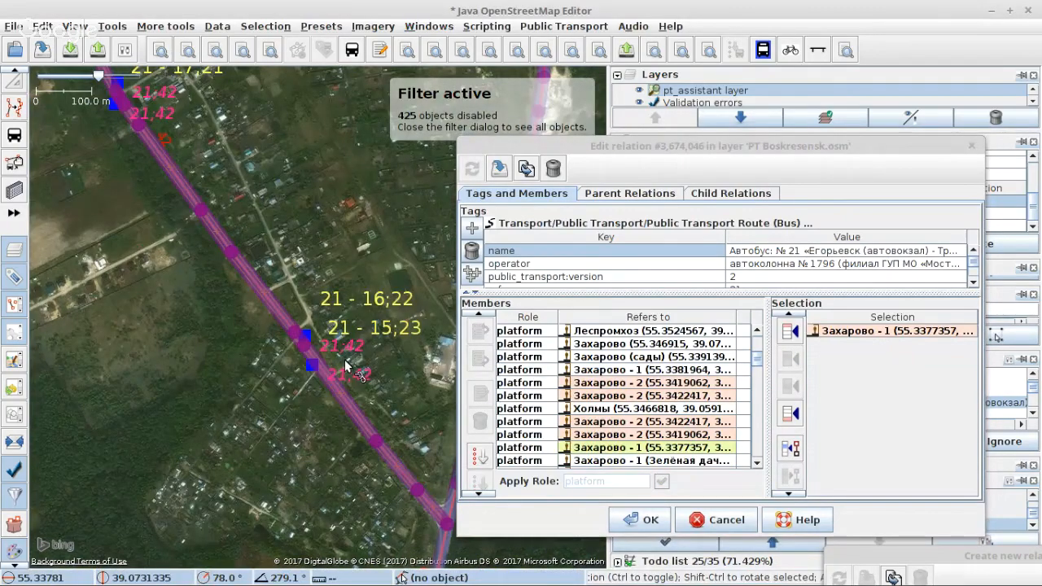
scroll(260, 259, down, 2)
scroll(200, 169, up, 5)
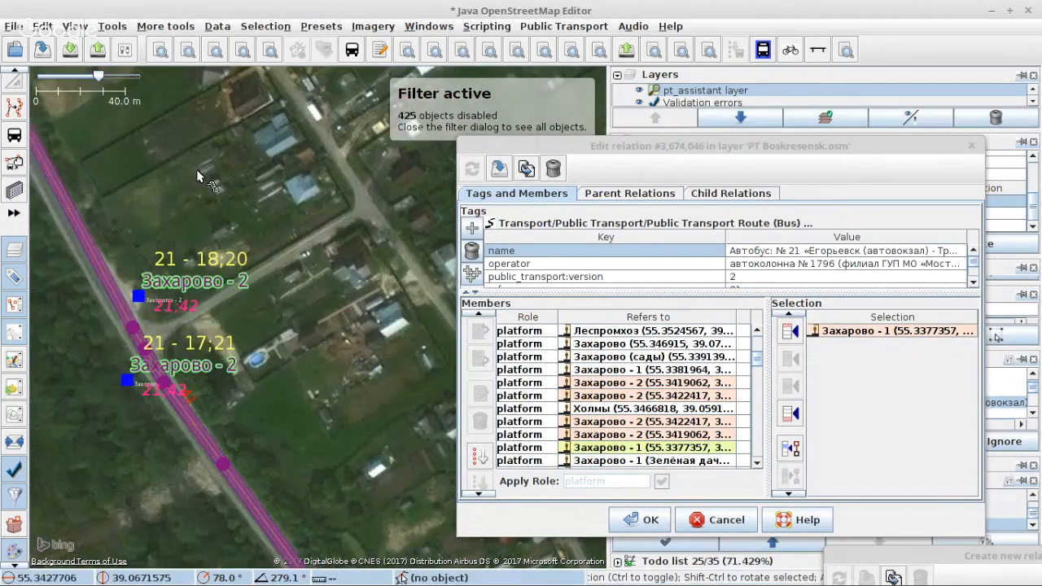
click(139, 297)
click(625, 423)
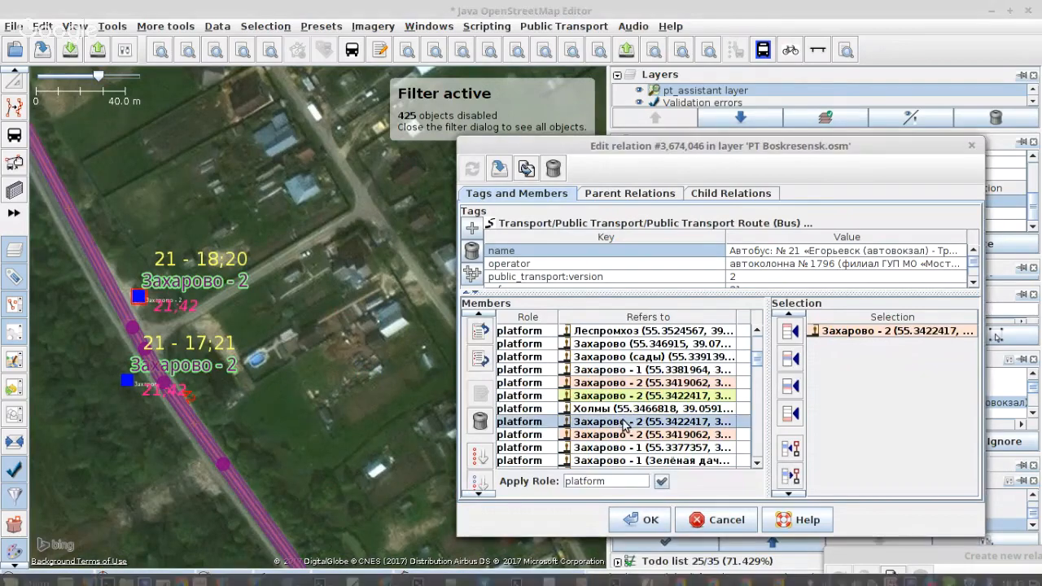
click(480, 420)
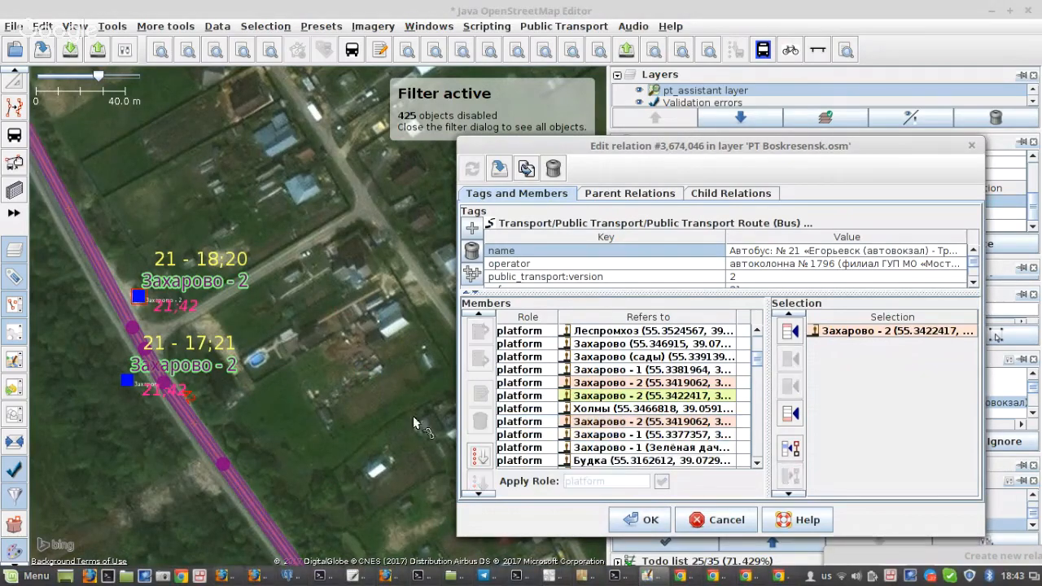
click(128, 383)
click(587, 383)
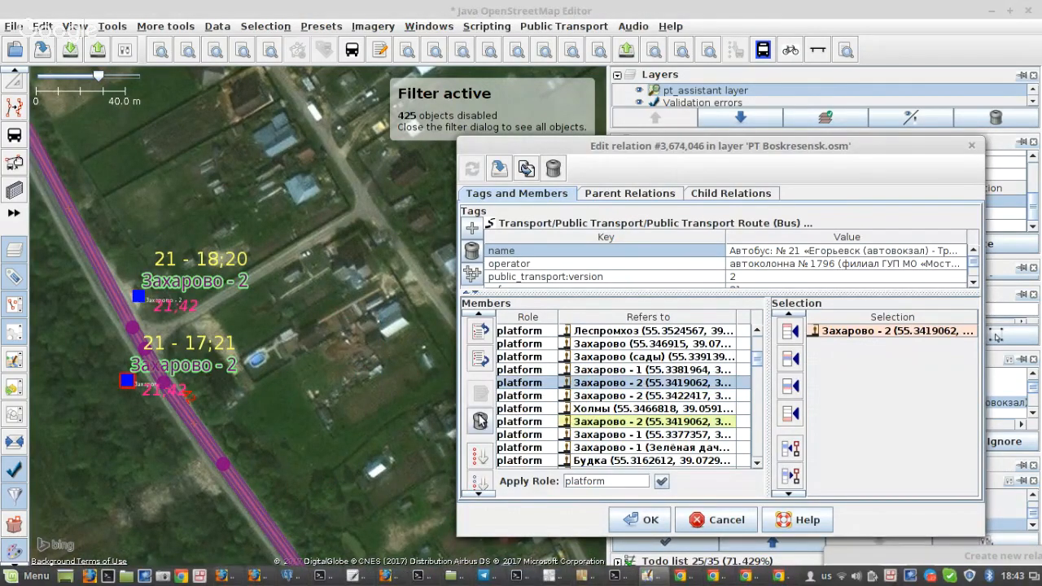
click(480, 420)
Save the relation's member changes and check the stop numbering on the map along the Холмы branch and southward.
scroll(351, 313, down, 2)
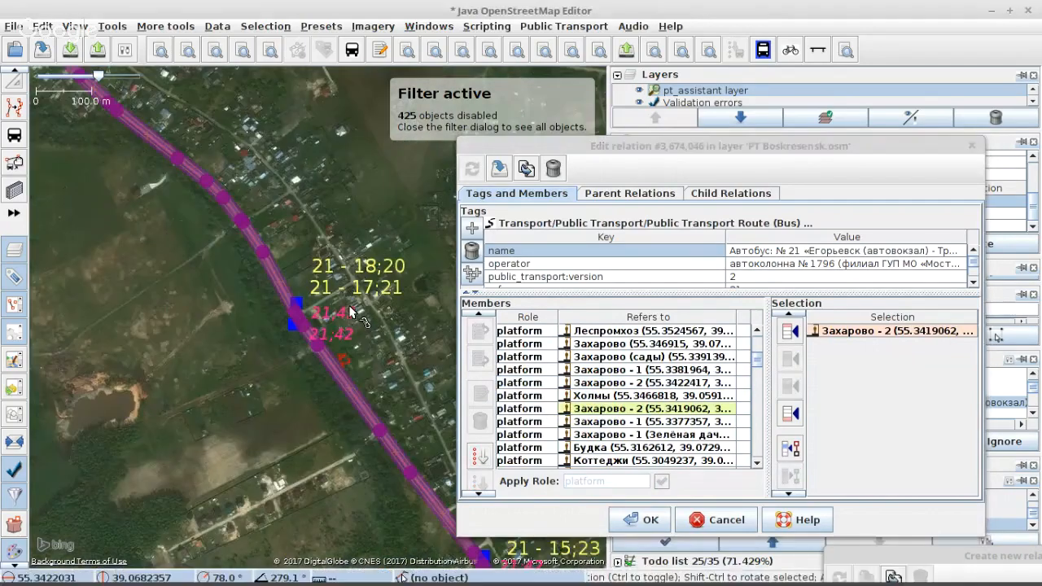
scroll(350, 313, down, 2)
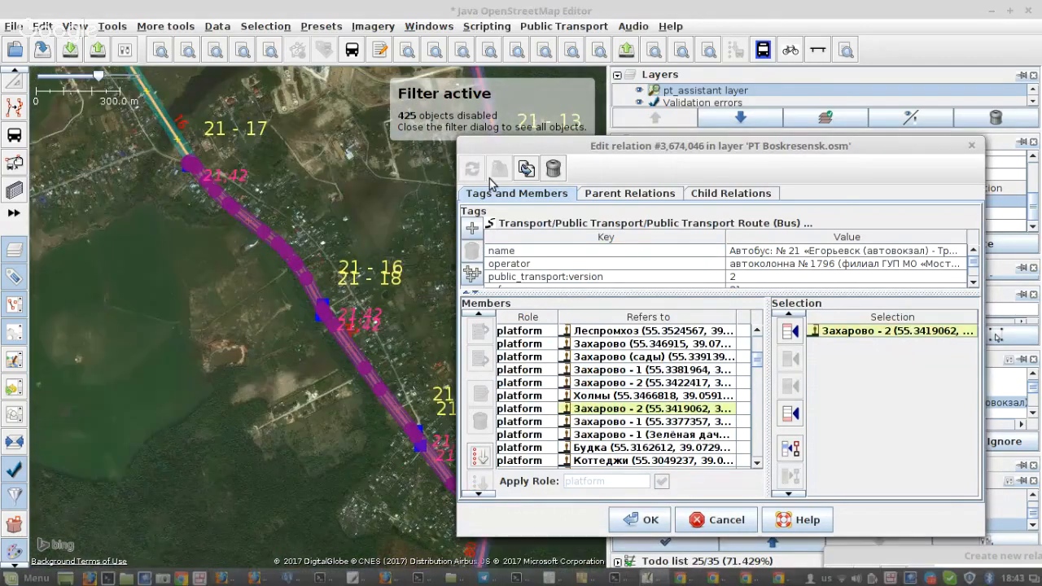
drag(421, 246, 237, 124)
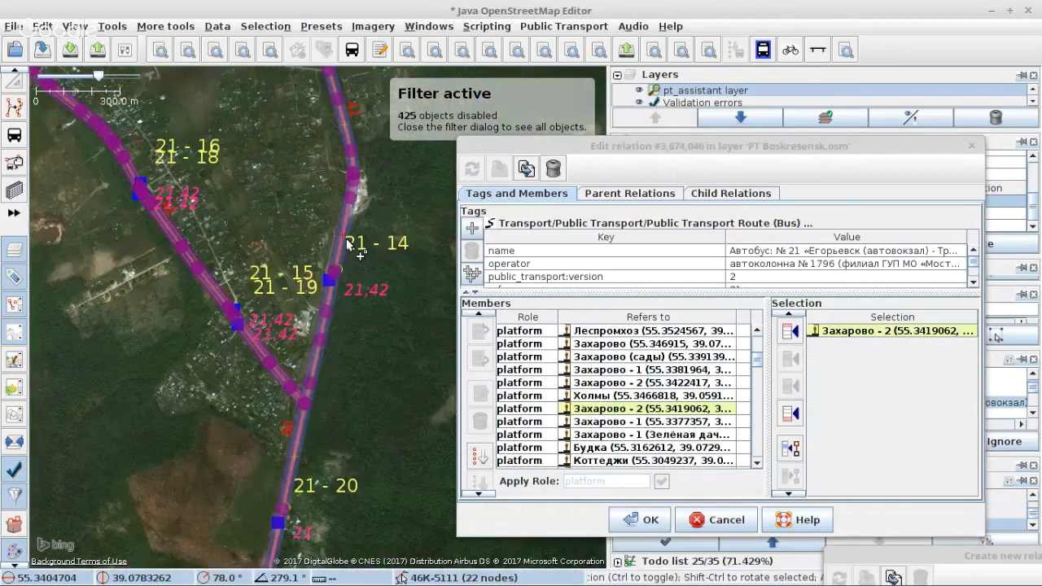
drag(122, 112, 289, 277)
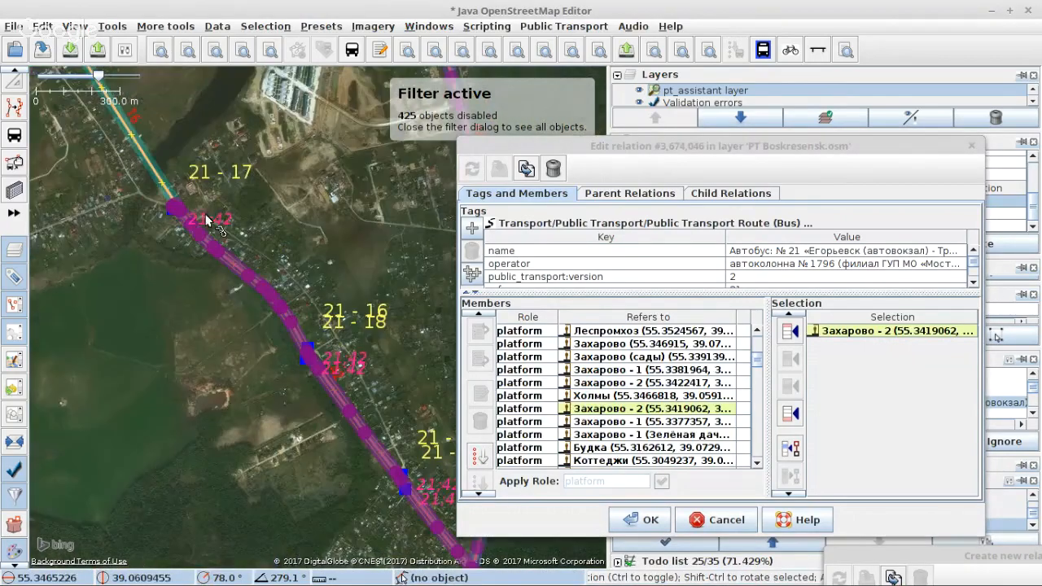
drag(414, 553, 238, 291)
scroll(238, 290, down, 3)
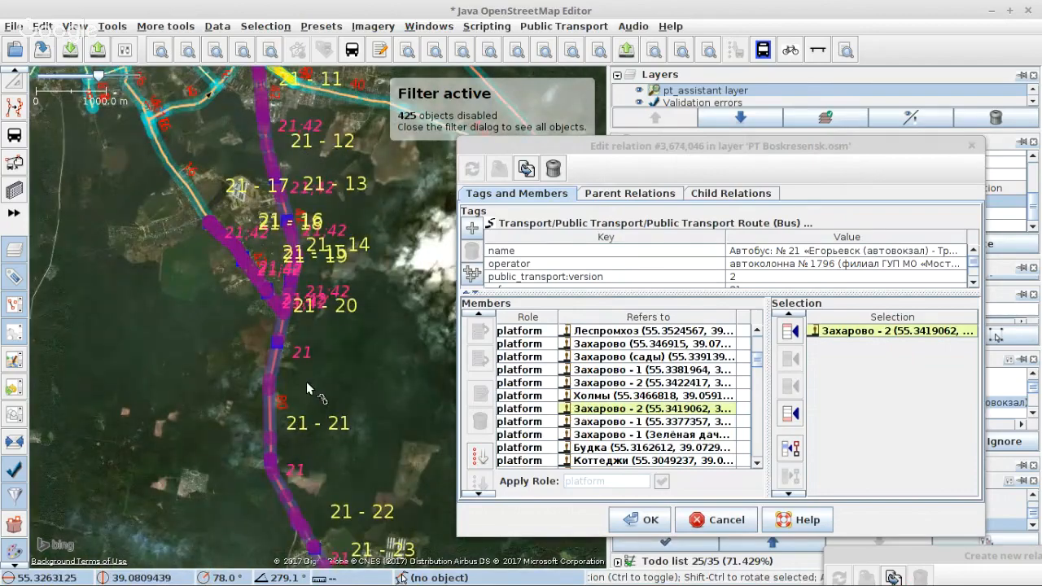
scroll(306, 381, down, 3)
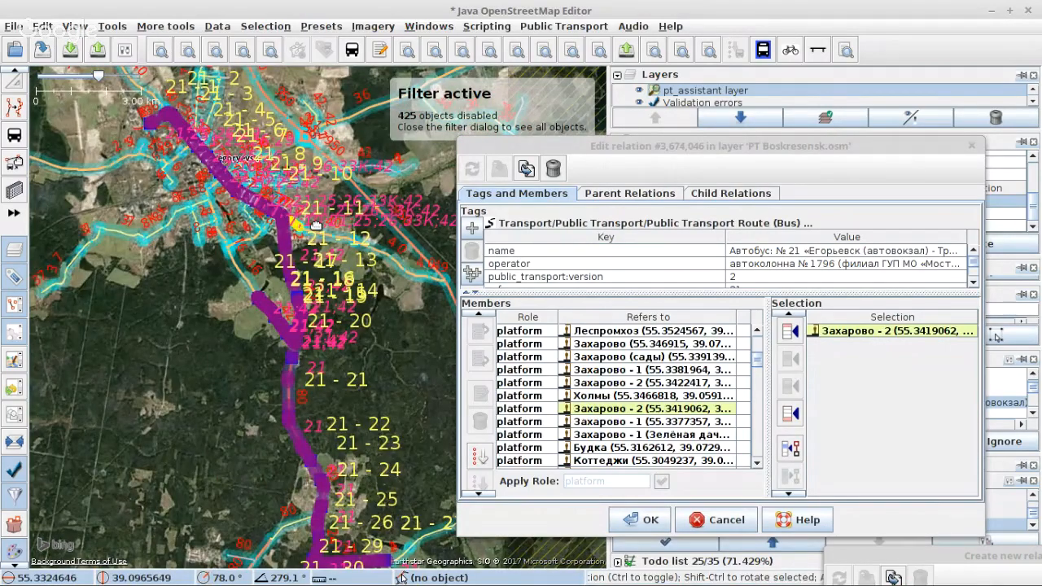
drag(316, 225, 269, 151)
Remove the second of the two consecutive Ивановская platform entries and save the relation's member changes.
scroll(314, 357, up, 3)
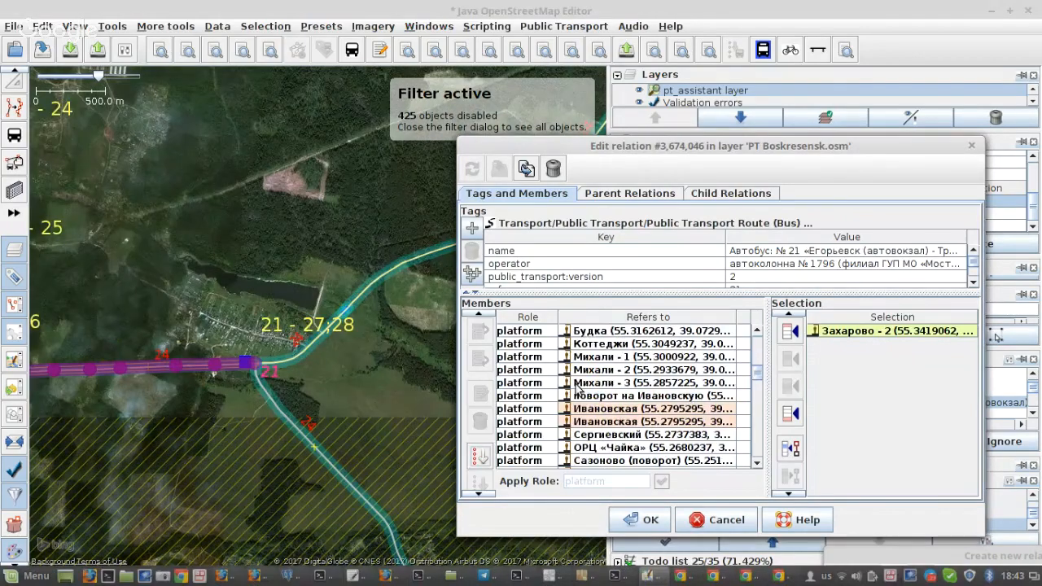
scroll(576, 388, down, 1)
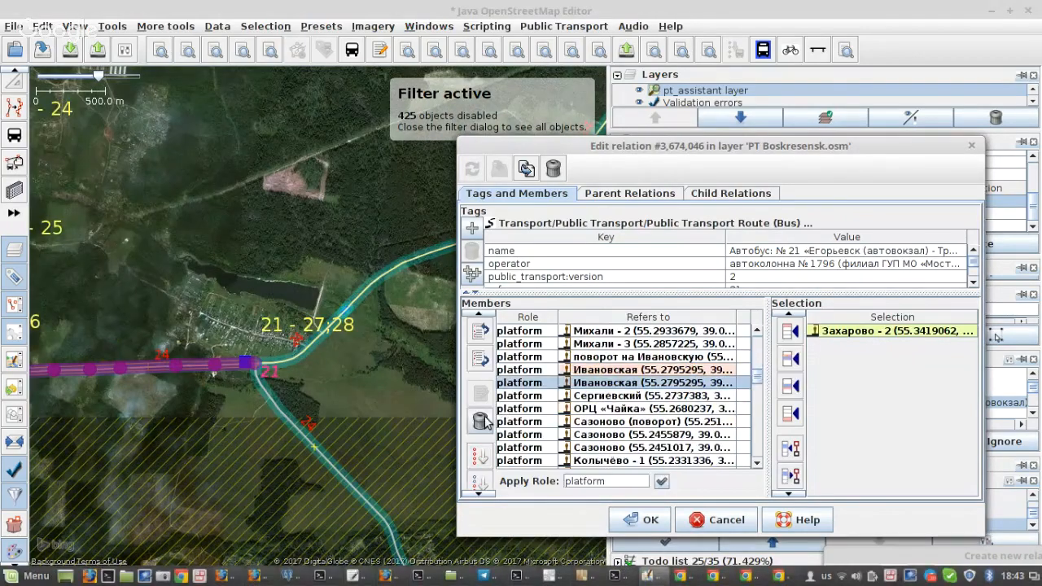
click(480, 421)
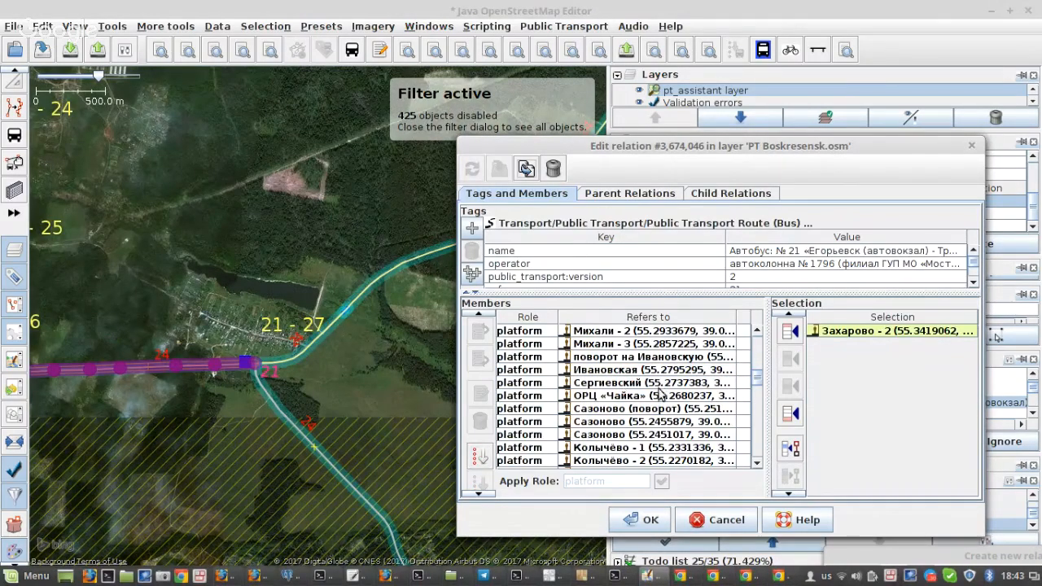
Review the relation's platform and way members and check the stop order on the map from Ивановская to the Егорьевск start.
scroll(661, 395, down, 4)
scroll(639, 409, down, 10)
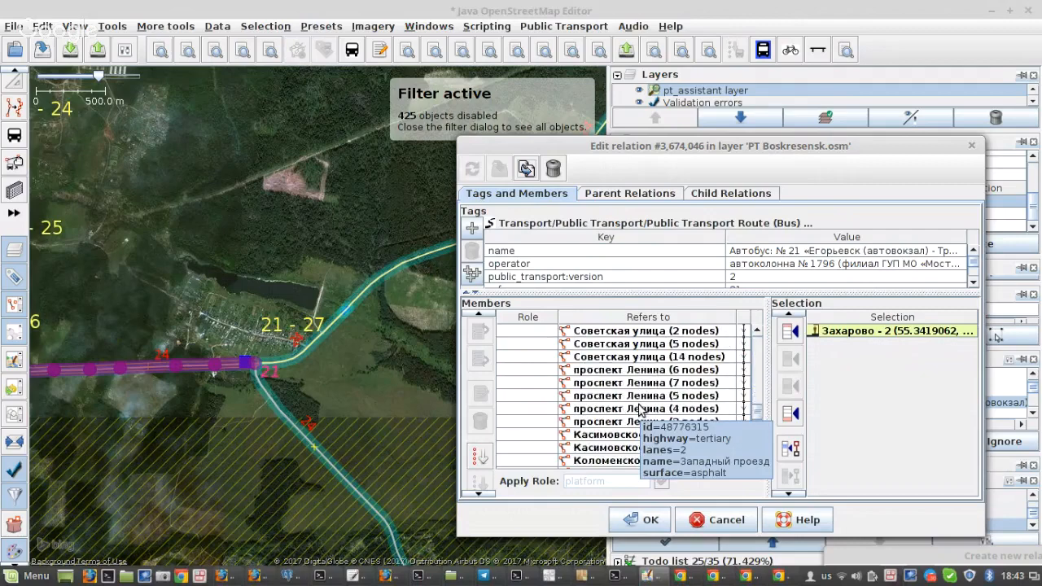
scroll(631, 417, up, 15)
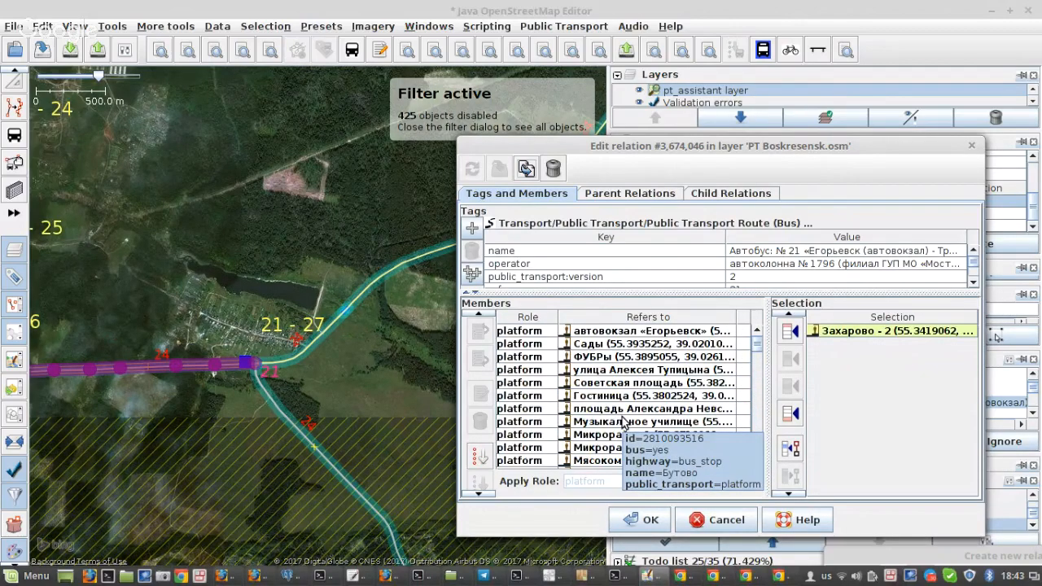
scroll(251, 359, down, 5)
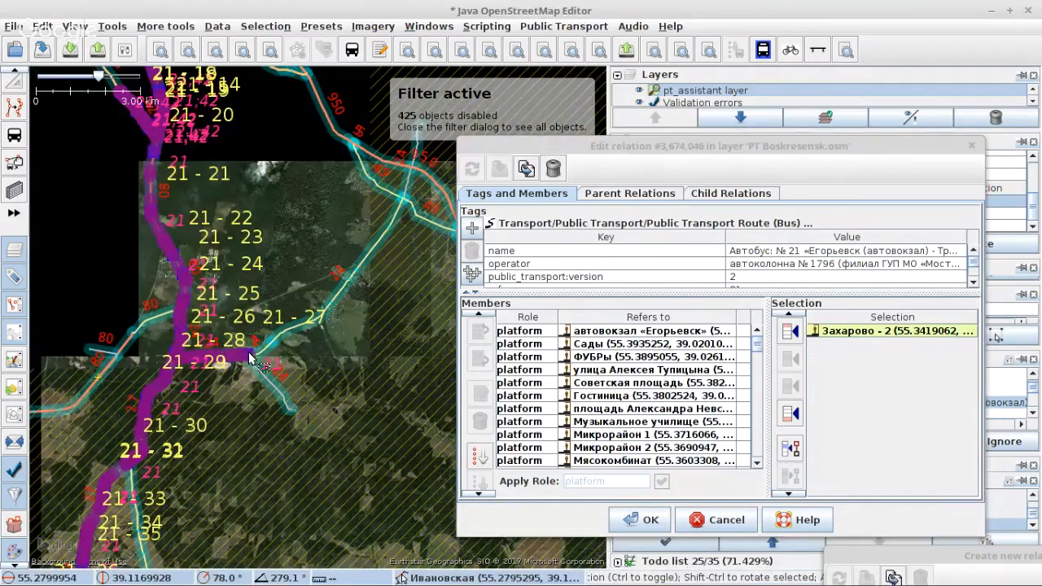
scroll(134, 233, up, 3)
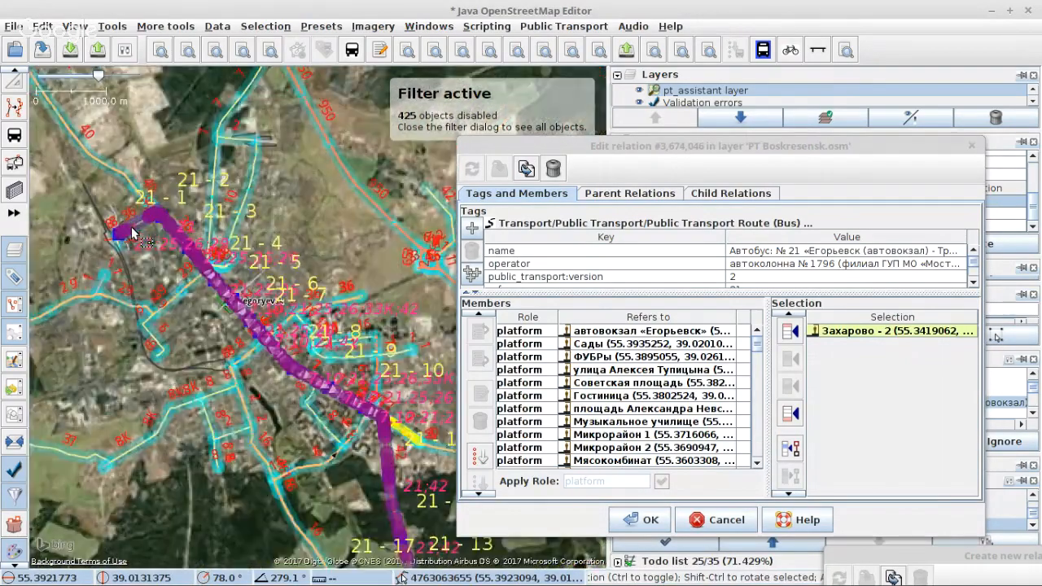
Select the platform members from Сады through Бутово and examine the Захарово - 1 stops on the map.
click(644, 347)
scroll(634, 359, down, 2)
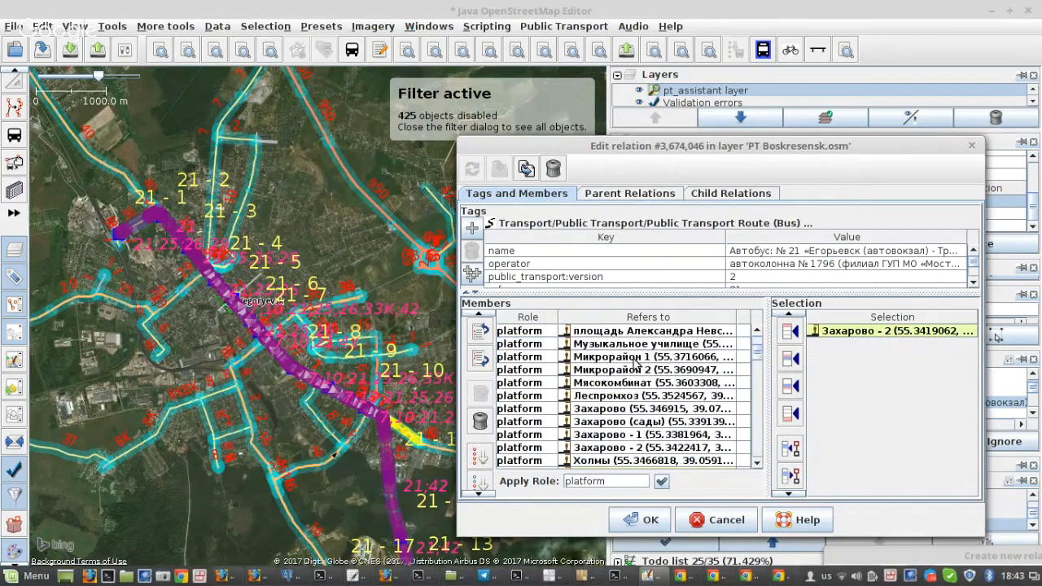
scroll(638, 364, down, 8)
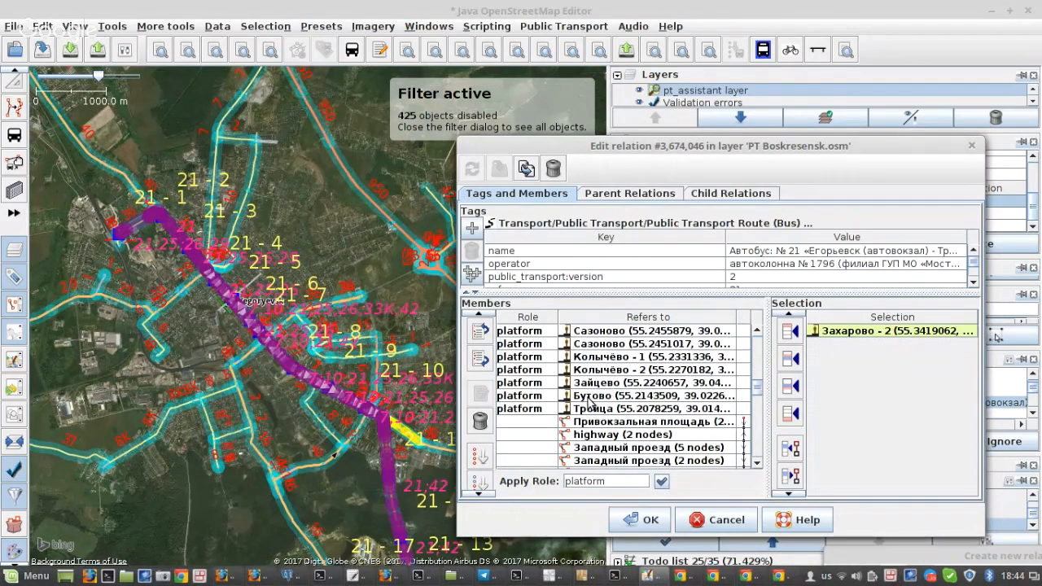
shift+click(588, 399)
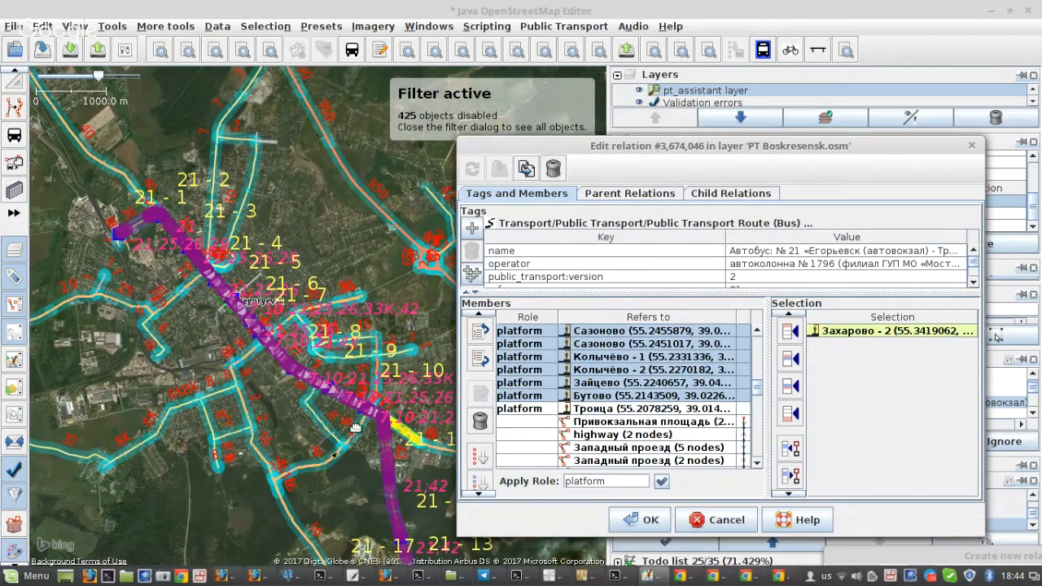
scroll(356, 427, up, 7)
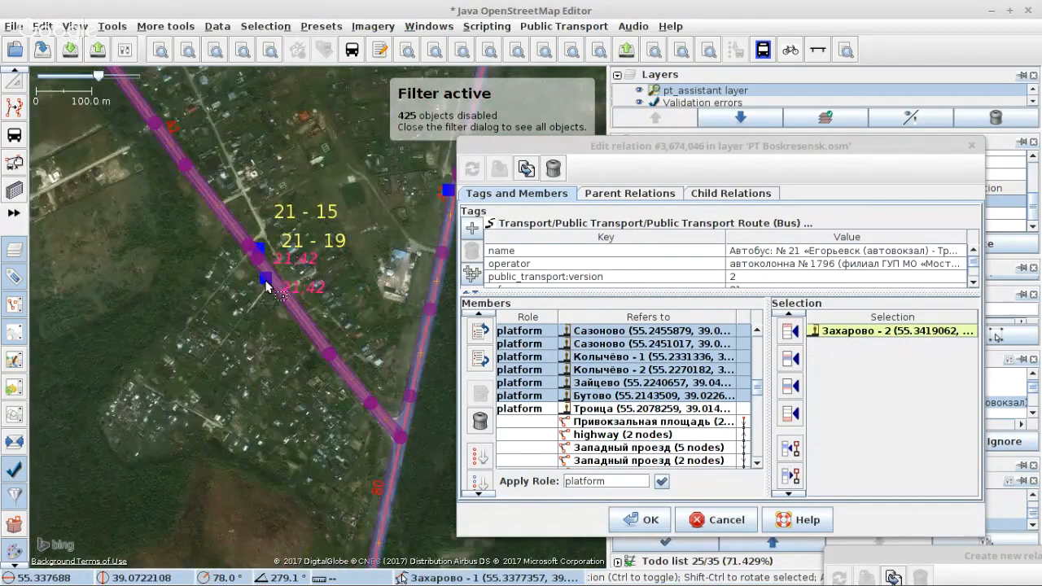
scroll(266, 285, up, 2)
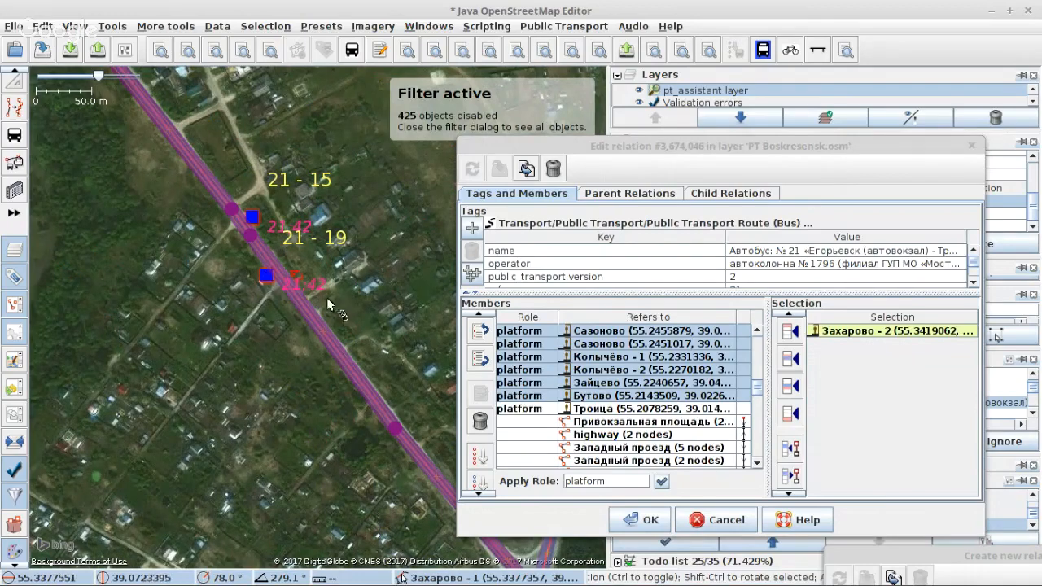
Check route 21's stop numbering southward on the map and locate the Ивановская stop among the relation's platform members.
scroll(277, 303, down, 3)
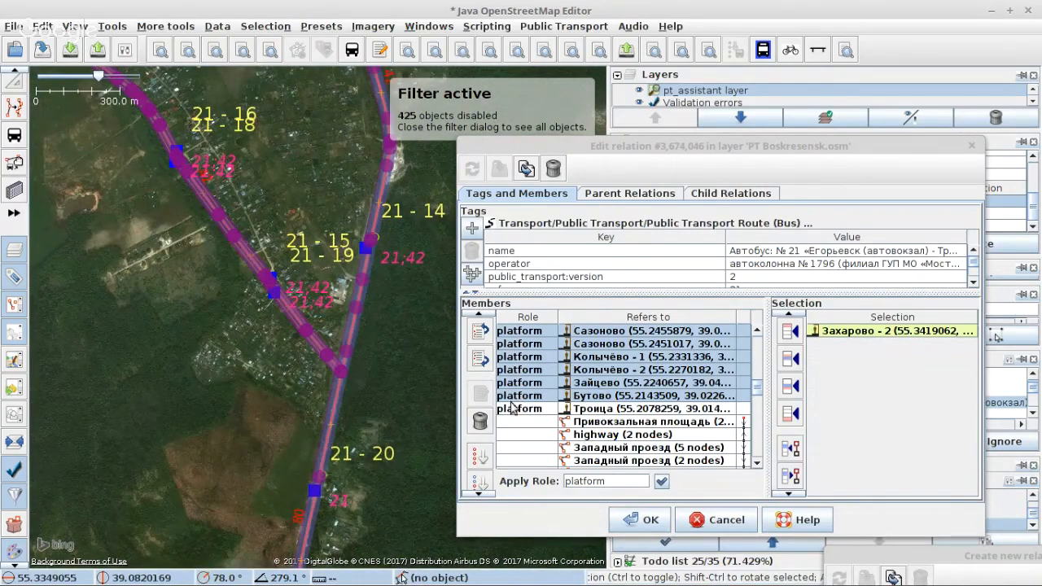
scroll(284, 334, down, 2)
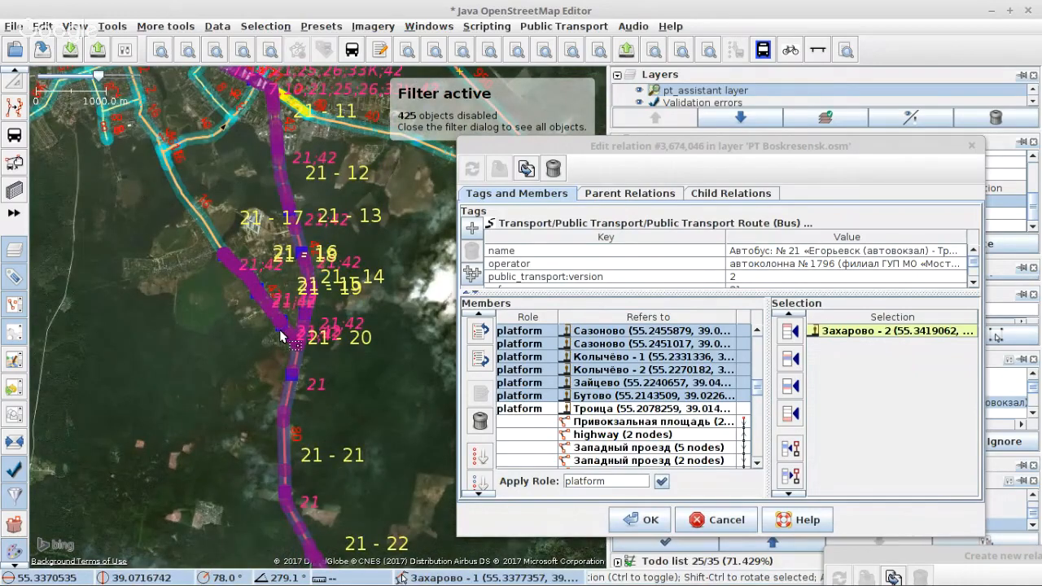
drag(324, 469, 296, 203)
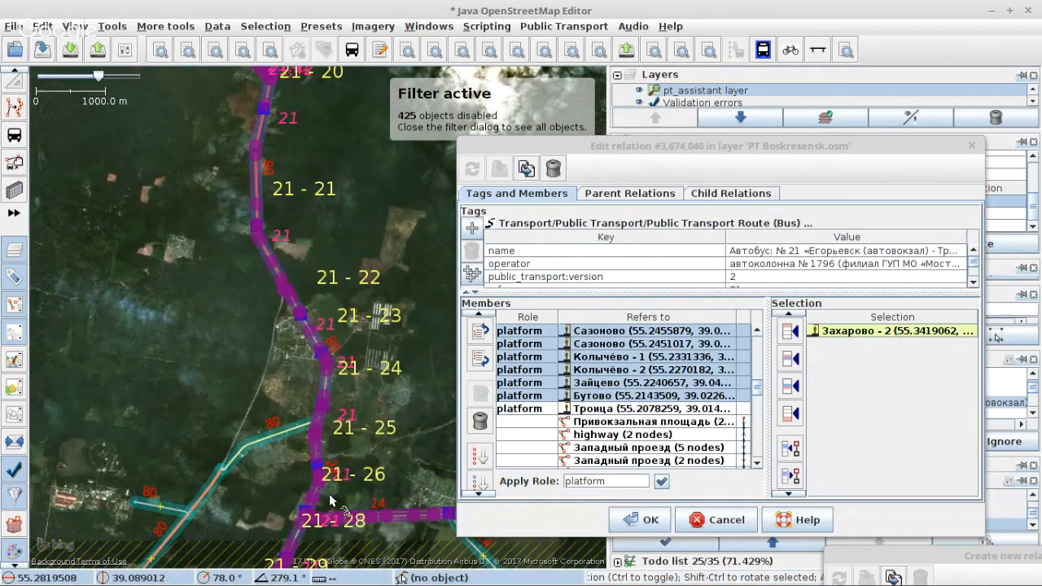
drag(357, 476, 245, 334)
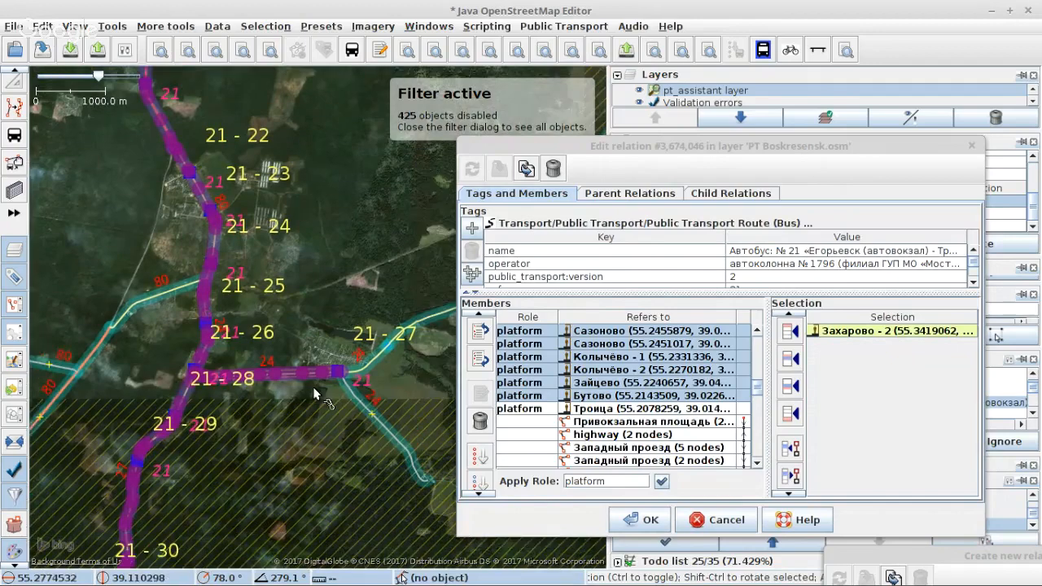
scroll(341, 380, up, 2)
scroll(342, 373, up, 3)
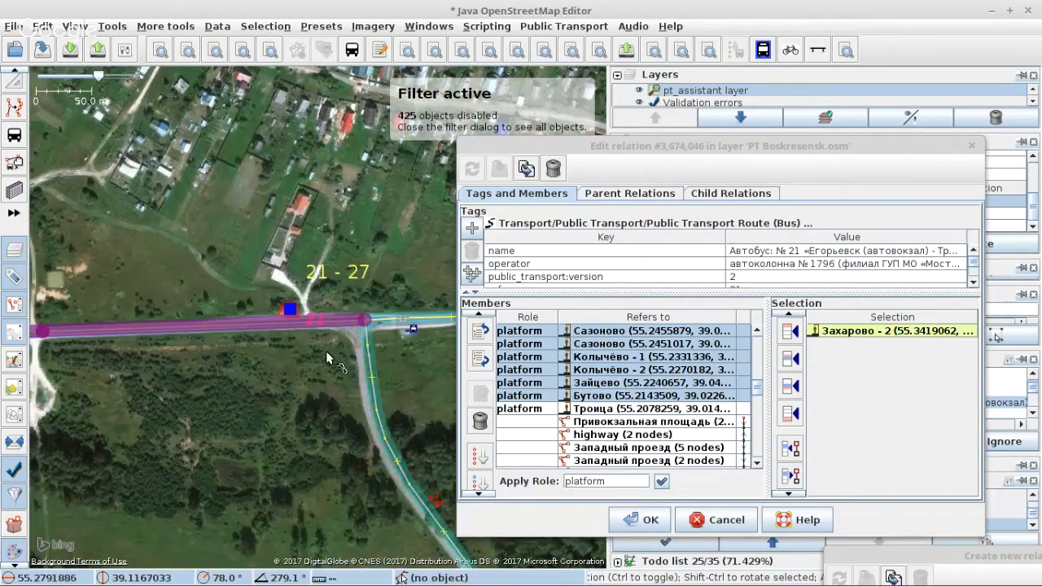
click(291, 315)
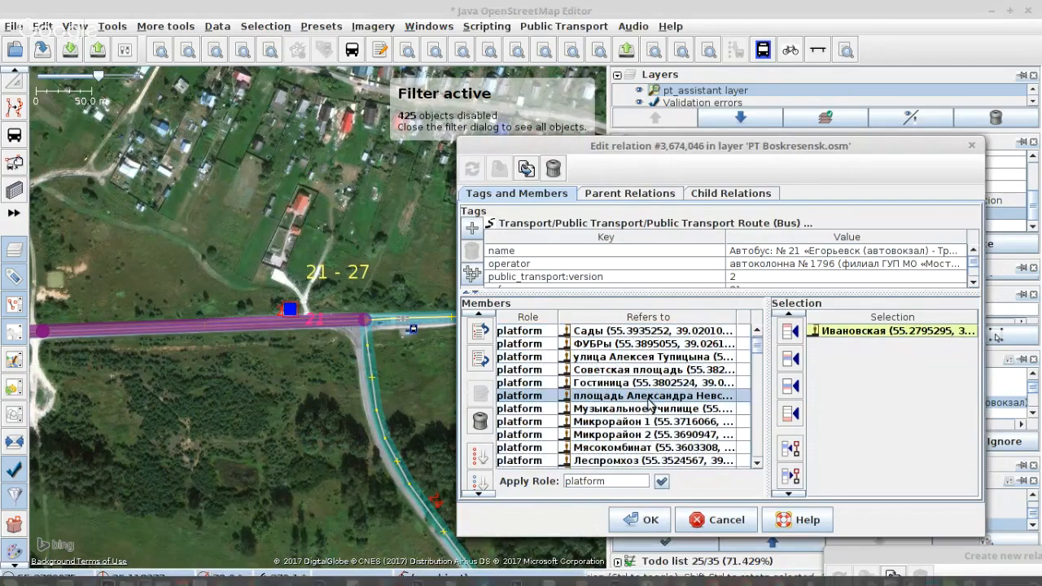
scroll(650, 399, down, 5)
scroll(650, 399, down, 1)
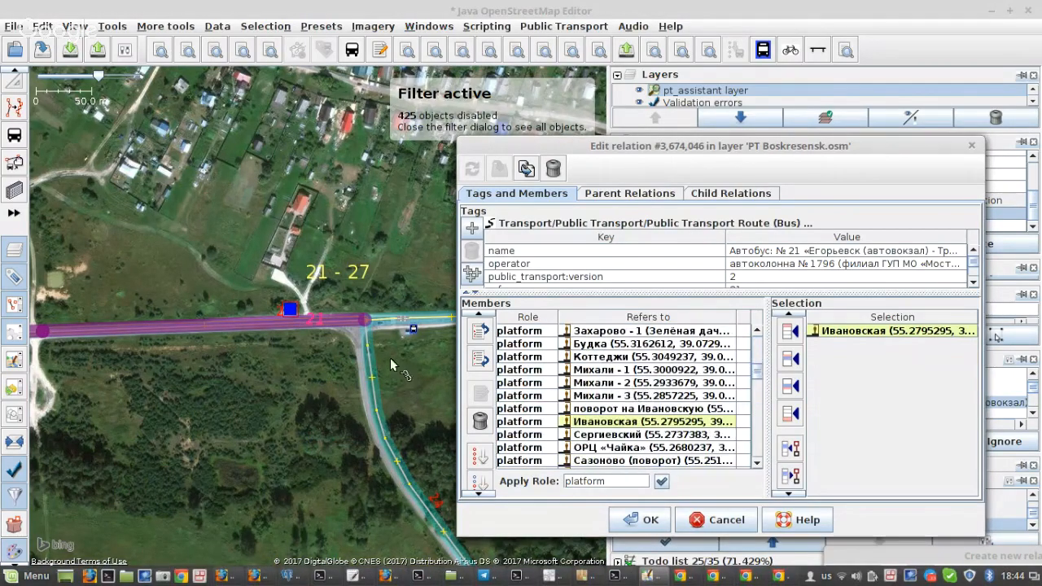
Add both Захарово - 1 and both Захарово - 2 stops to the map selection and highlight their member rows, including Холмы between them.
scroll(316, 341, down, 2)
scroll(315, 339, down, 10)
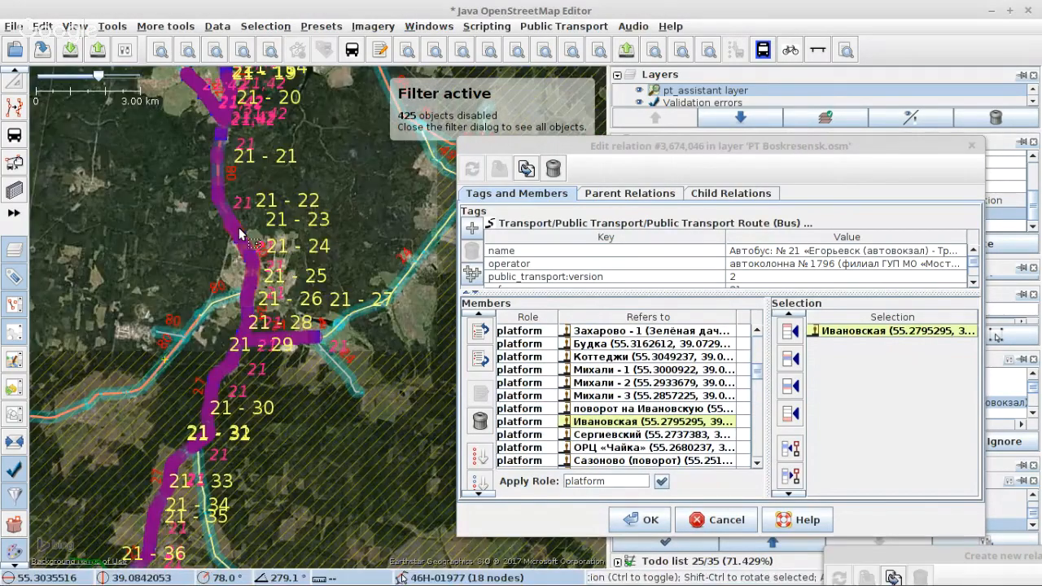
drag(199, 97, 244, 208)
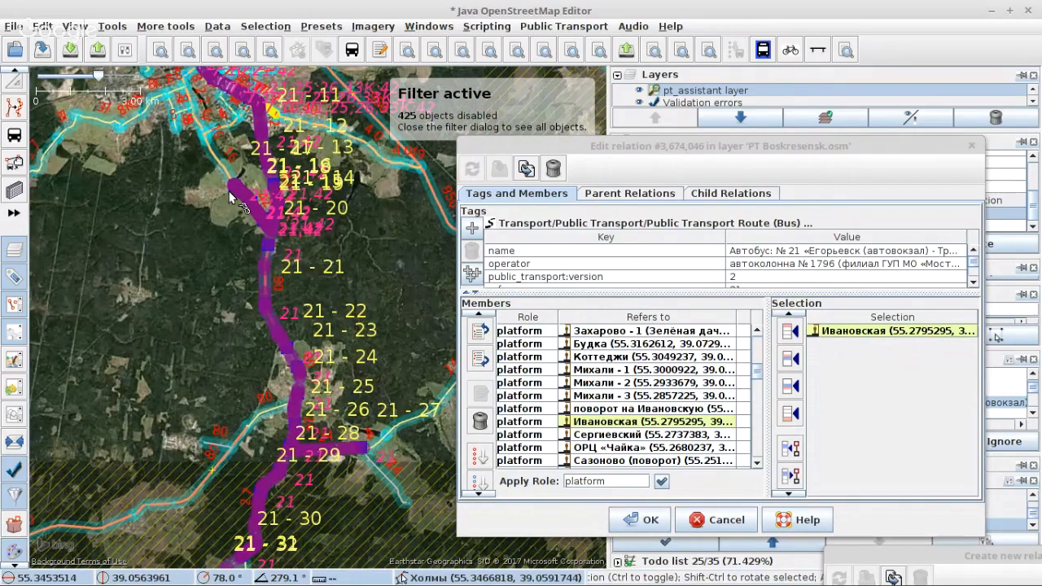
scroll(231, 198, up, 10)
scroll(413, 340, up, 2)
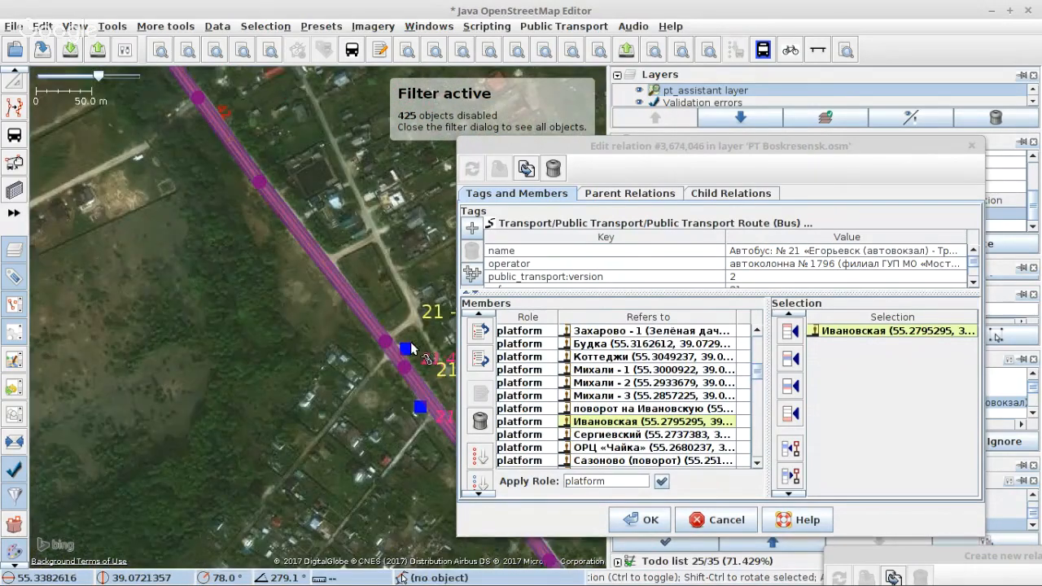
shift+click(412, 403)
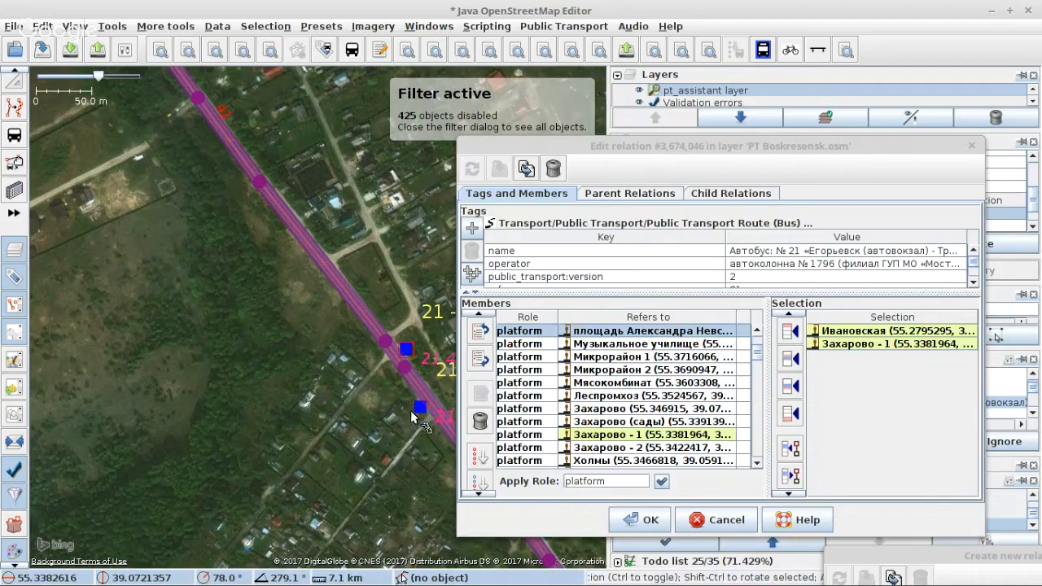
shift+click(416, 406)
scroll(358, 388, down, 2)
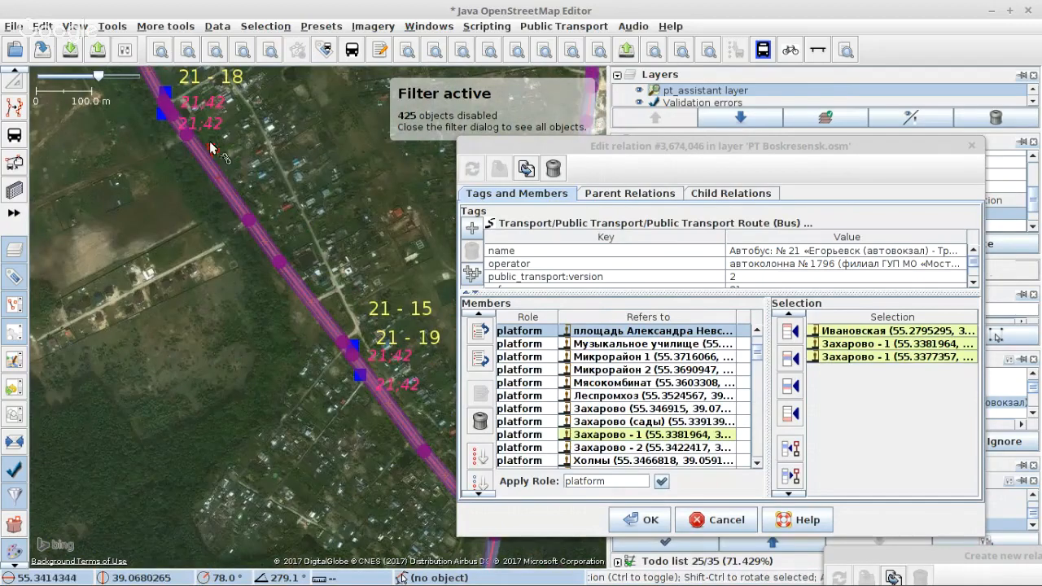
drag(210, 141, 321, 275)
scroll(322, 276, up, 2)
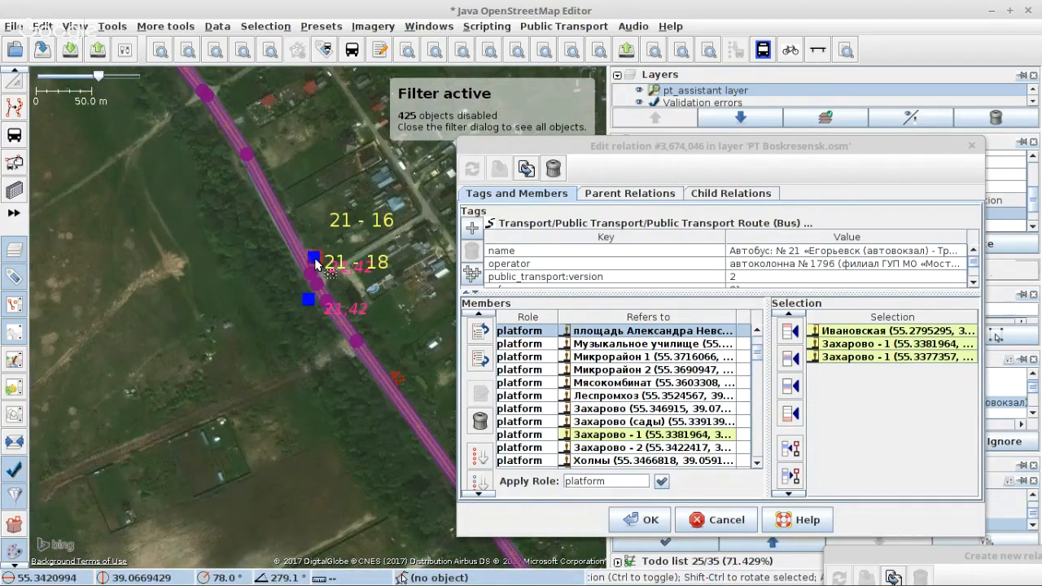
shift+click(315, 261)
shift+click(307, 300)
scroll(611, 364, down, 2)
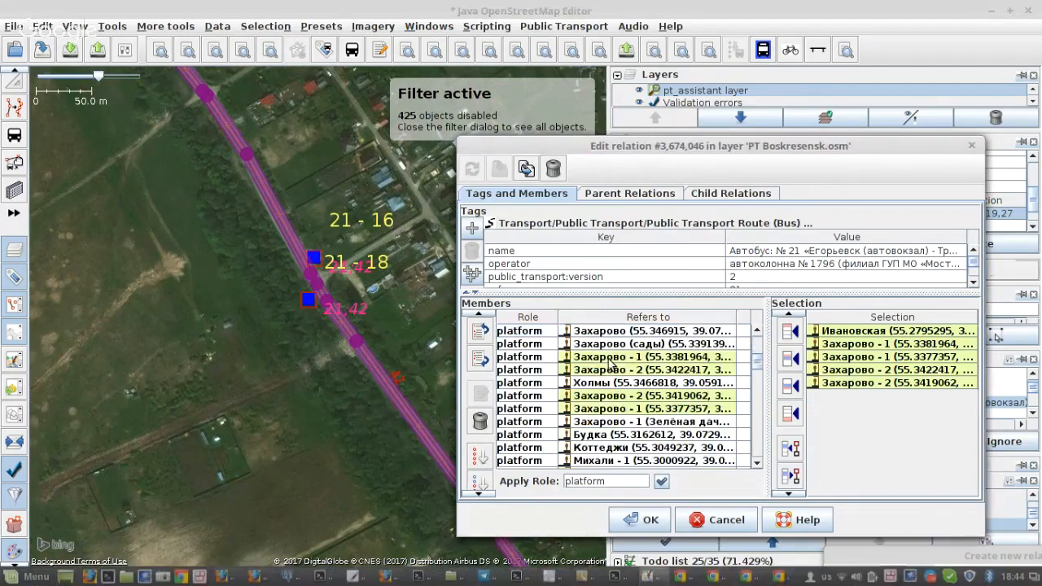
drag(588, 358, 582, 411)
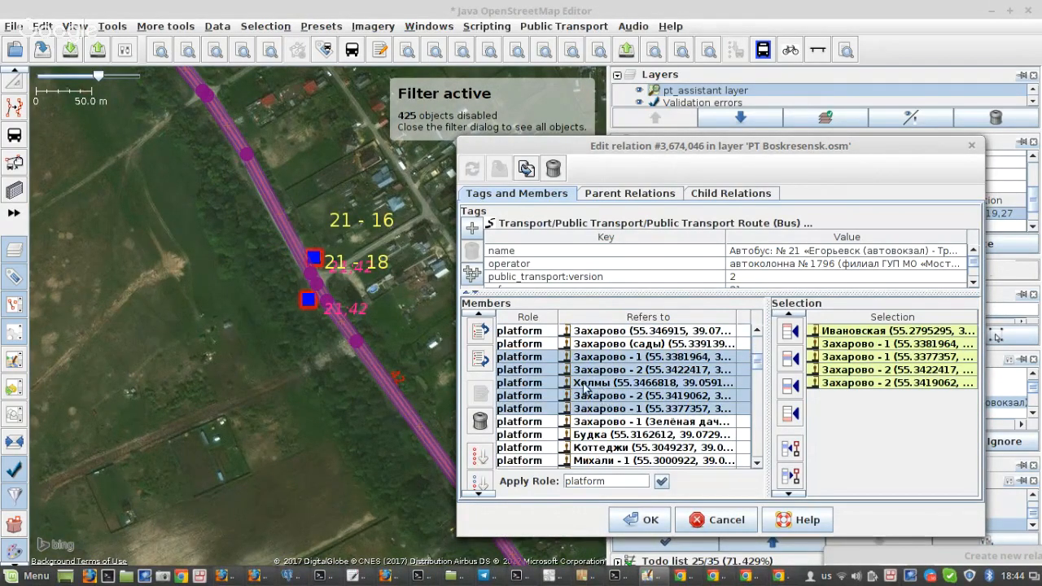
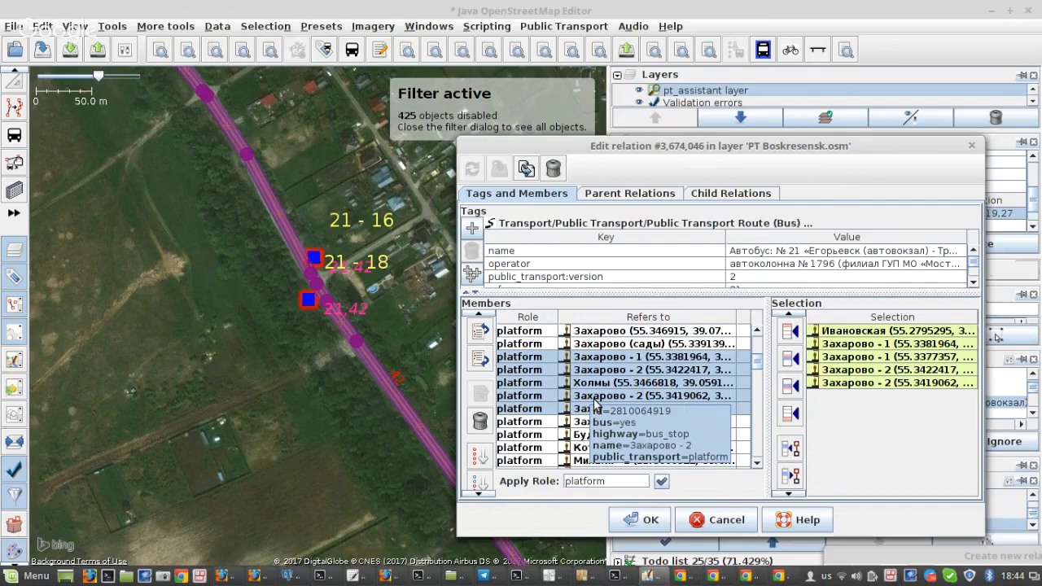
Examine the Ивановская stop on its side branch and its place before Сергиевский in the member list.
scroll(178, 269, down, 5)
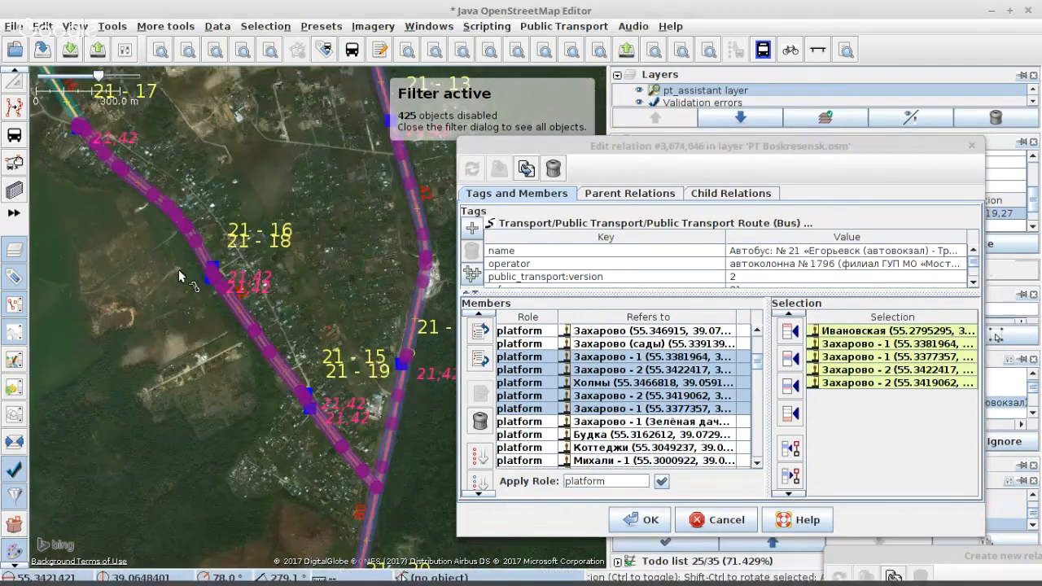
scroll(179, 269, down, 2)
drag(320, 509, 251, 113)
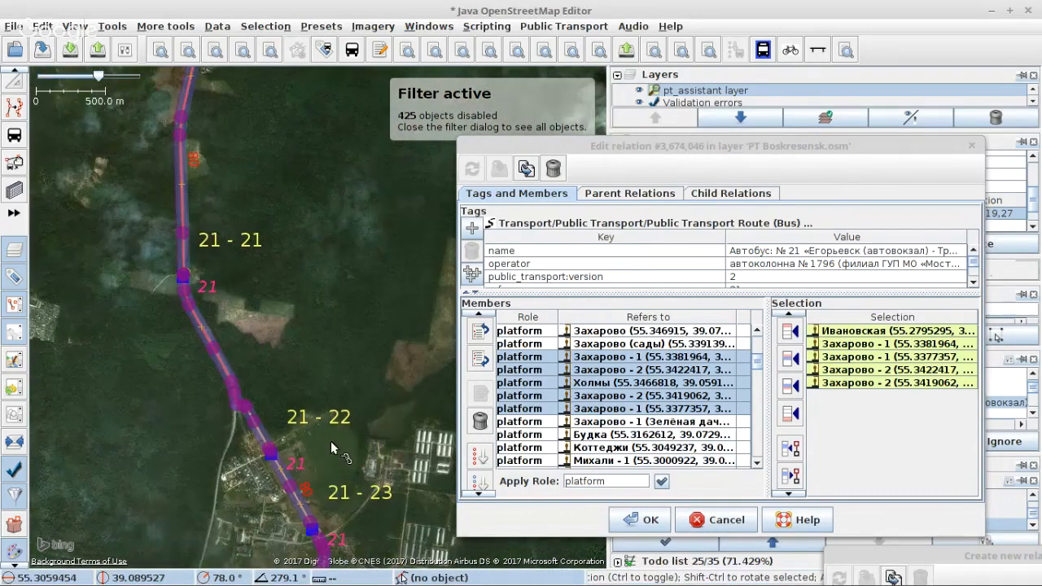
scroll(332, 441, up, 6)
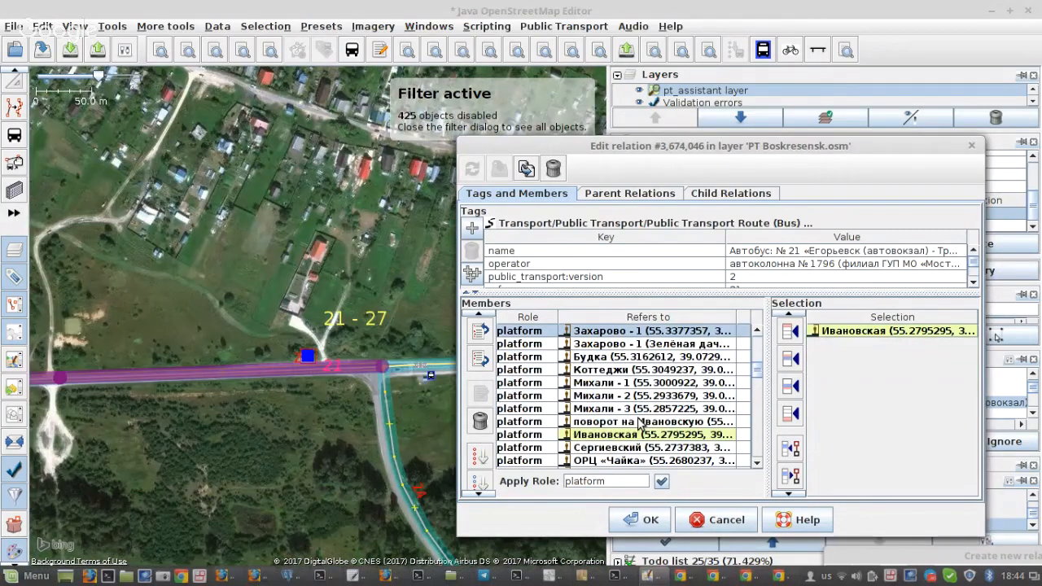
scroll(639, 424, down, 1)
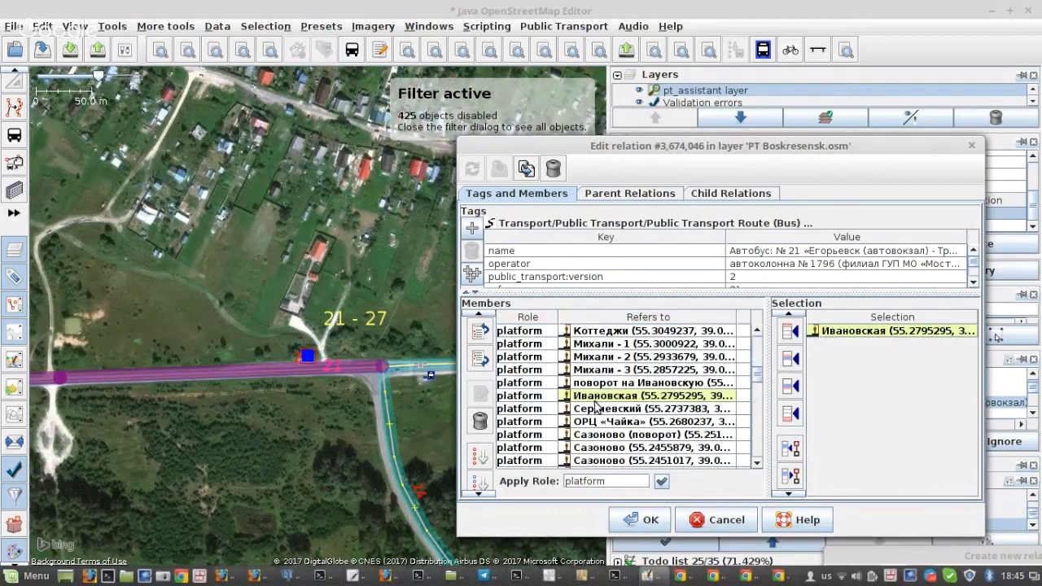
mouse_move(601, 409)
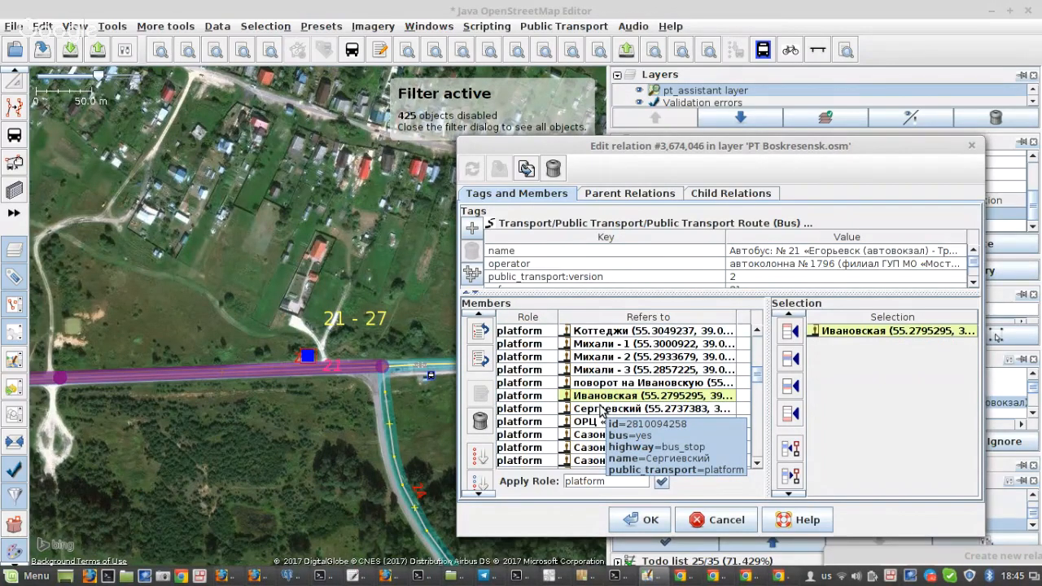
Select the relation's platform members from Сады through Бутово, leaving out Ивановская.
scroll(601, 409, up, 5)
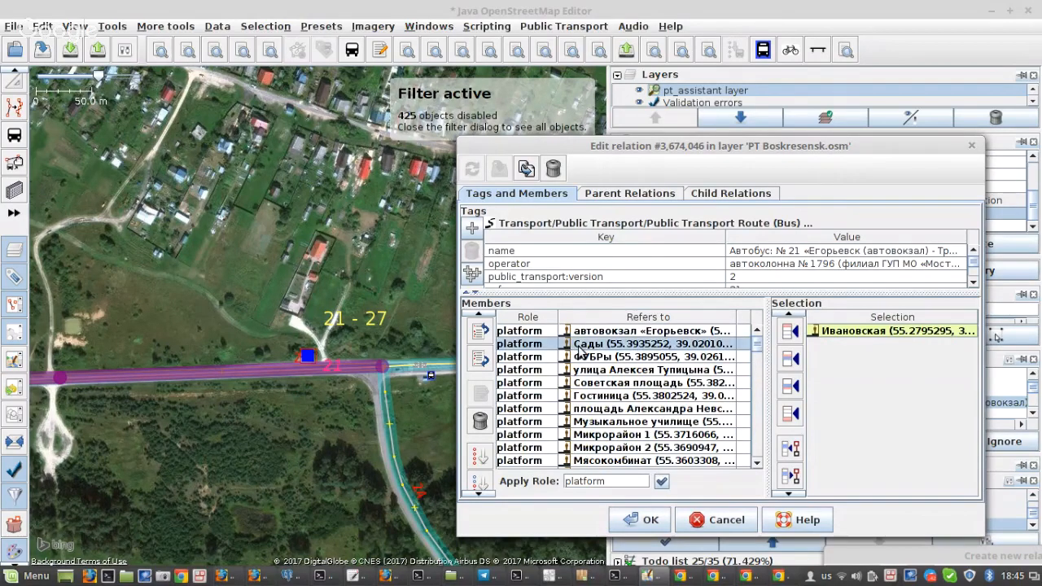
scroll(581, 352, down, 8)
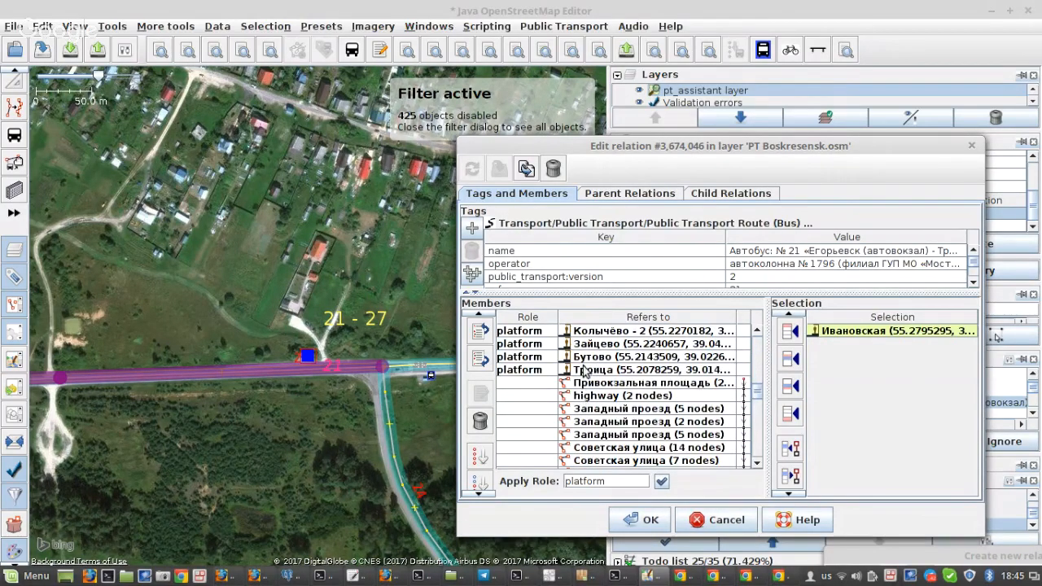
shift+click(584, 359)
scroll(596, 378, up, 3)
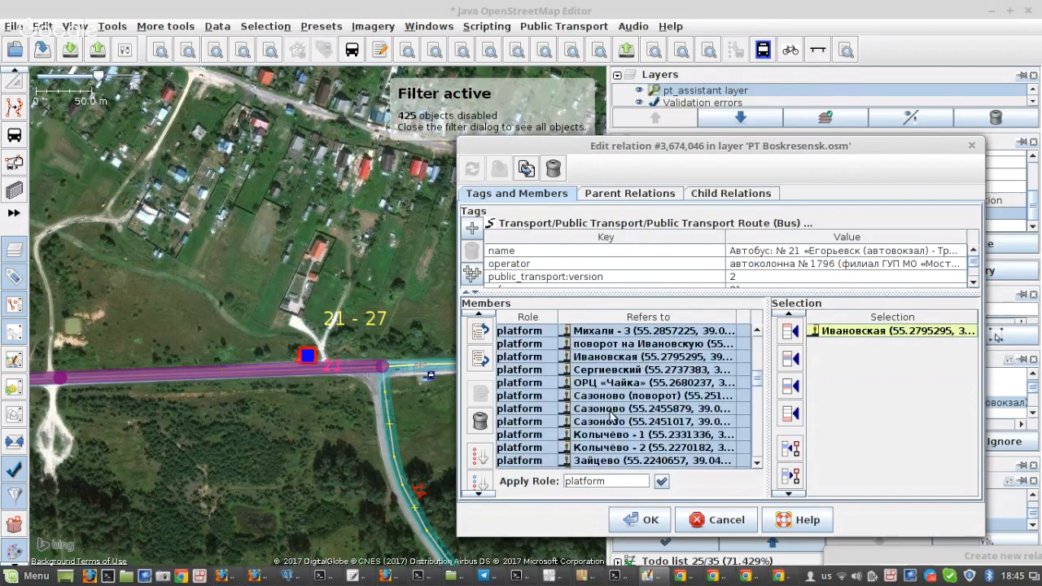
scroll(612, 416, up, 1)
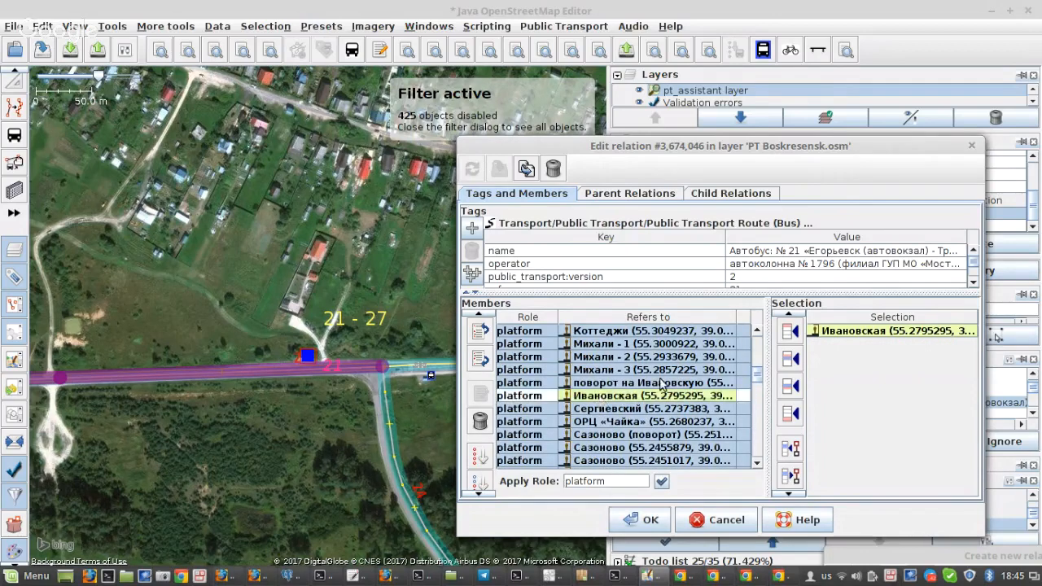
Exclude Захарово - 1, Захарово - 2 and Холмы on the Холмы branch from the highlighted members, and select the remaining members' objects.
scroll(619, 400, up, 6)
scroll(648, 404, up, 3)
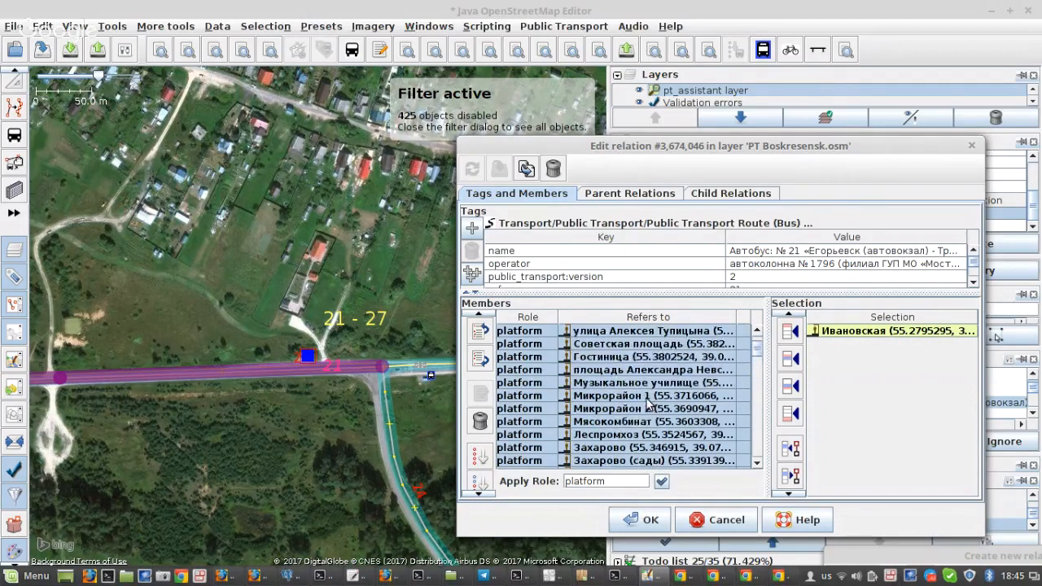
scroll(645, 411, down, 3)
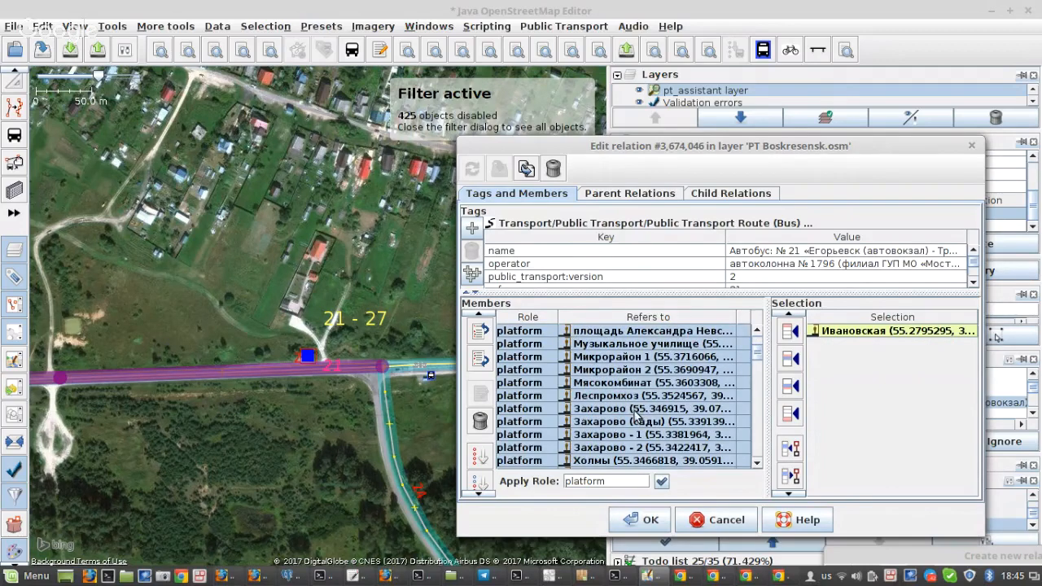
scroll(624, 414, down, 1)
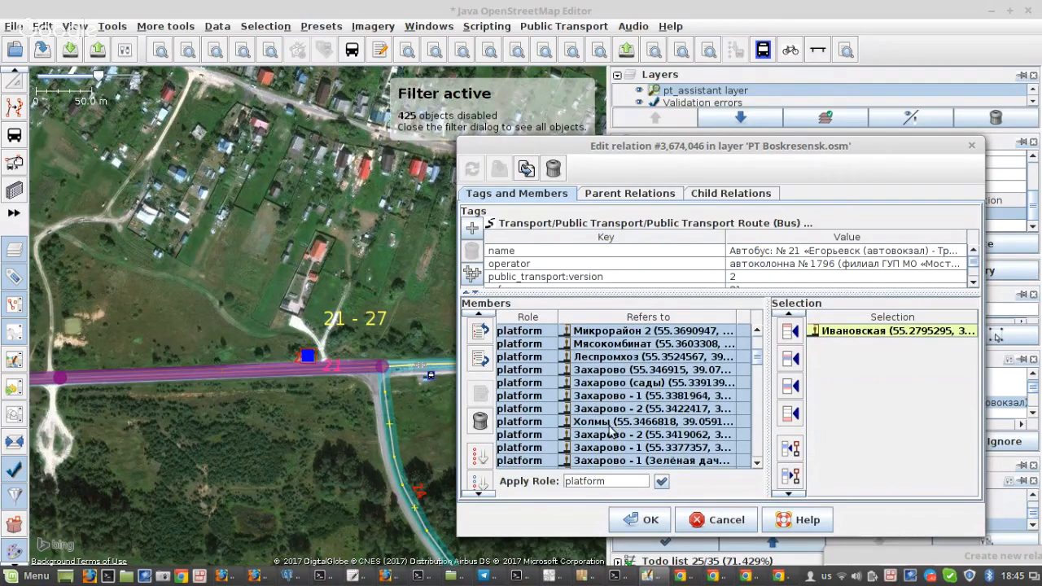
ctrl+click(605, 448)
ctrl+click(604, 435)
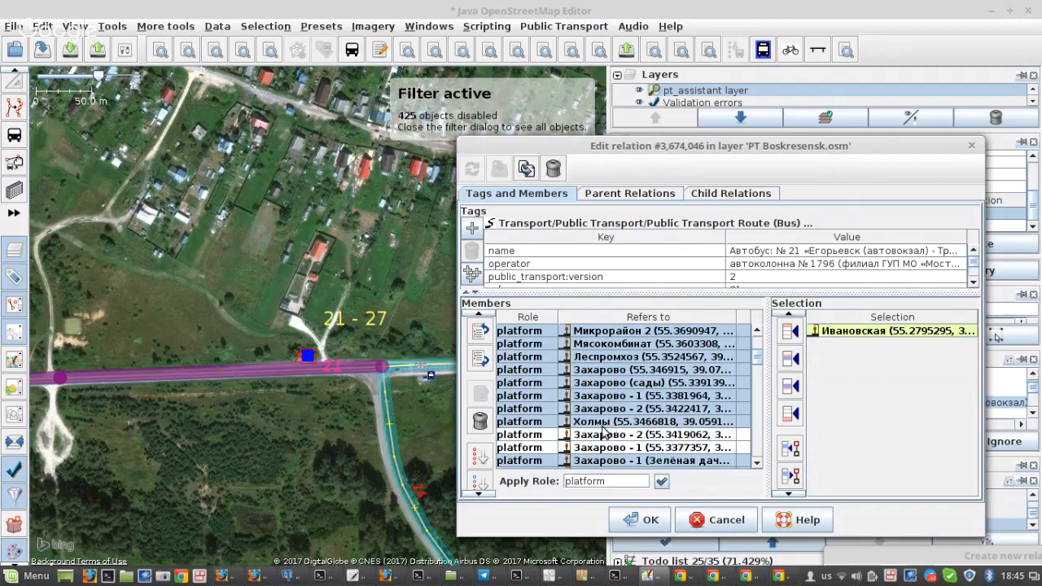
ctrl+click(599, 421)
ctrl+click(601, 409)
ctrl+click(595, 397)
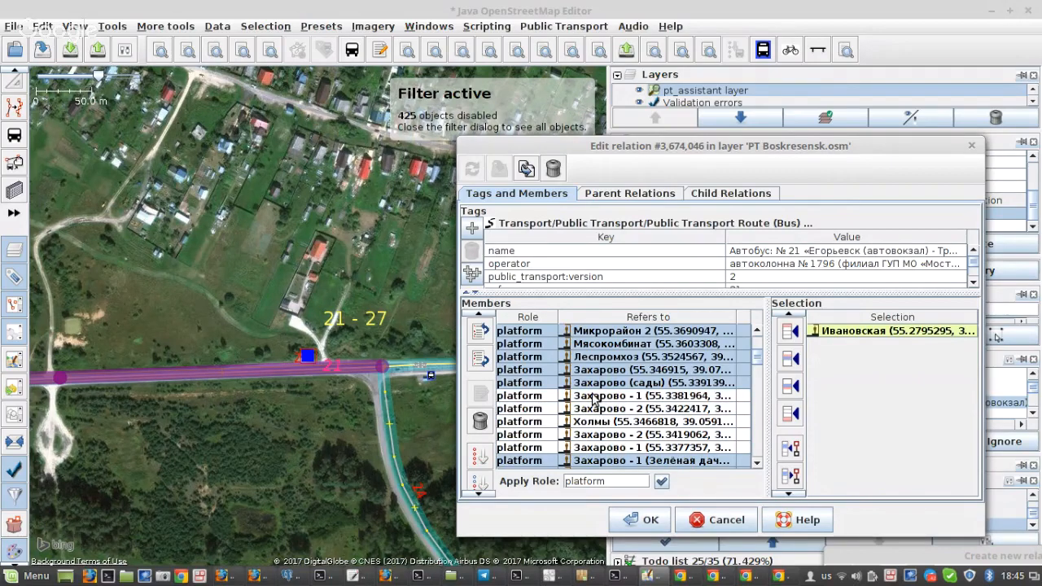
click(794, 478)
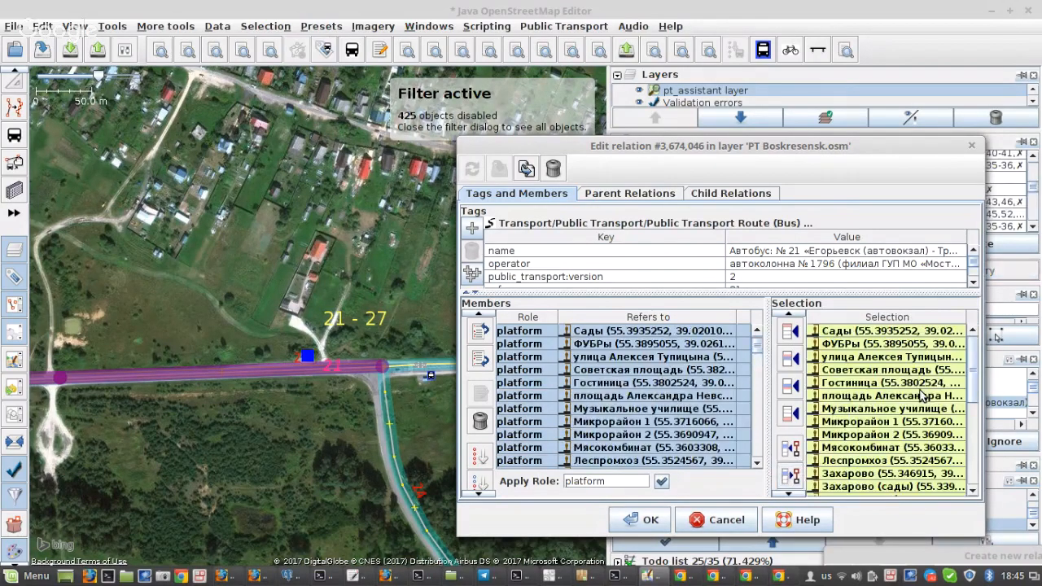
Place the existing and new route 21 relation editors side by side and review the new relation's platform members down to Захарово - 1.
drag(854, 144, 400, 110)
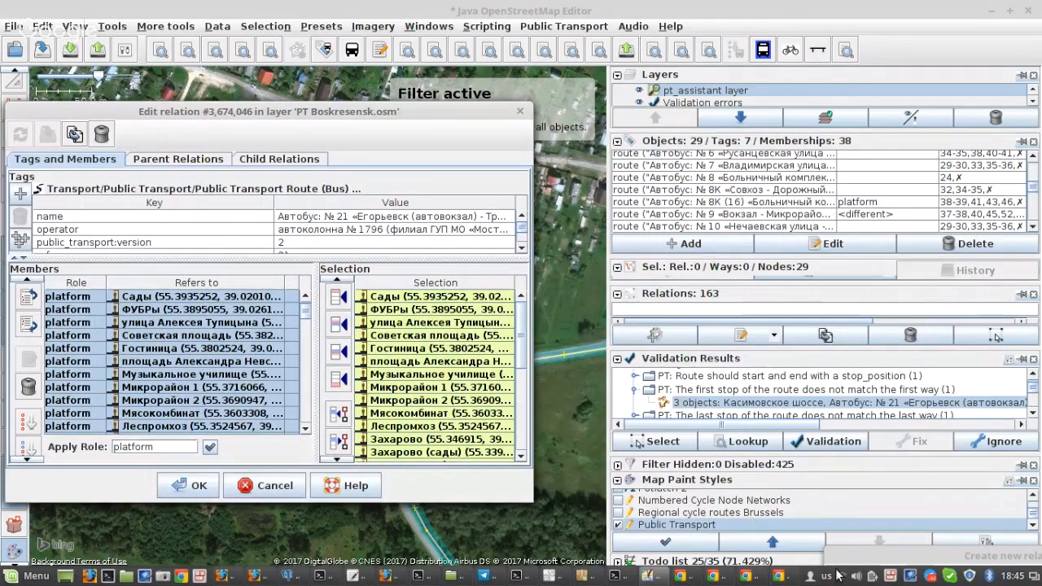
drag(837, 572, 610, 109)
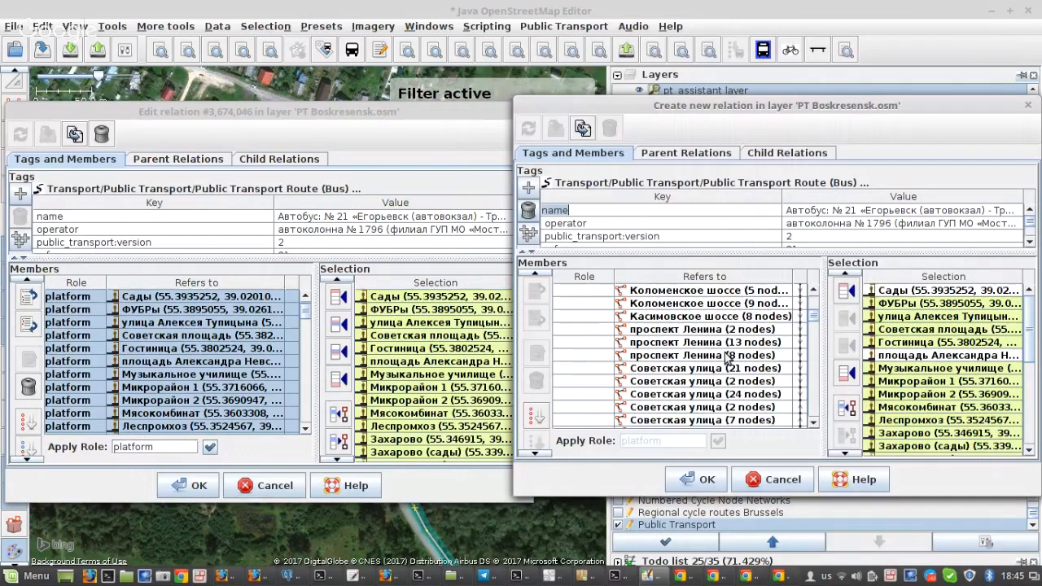
scroll(728, 358, down, 10)
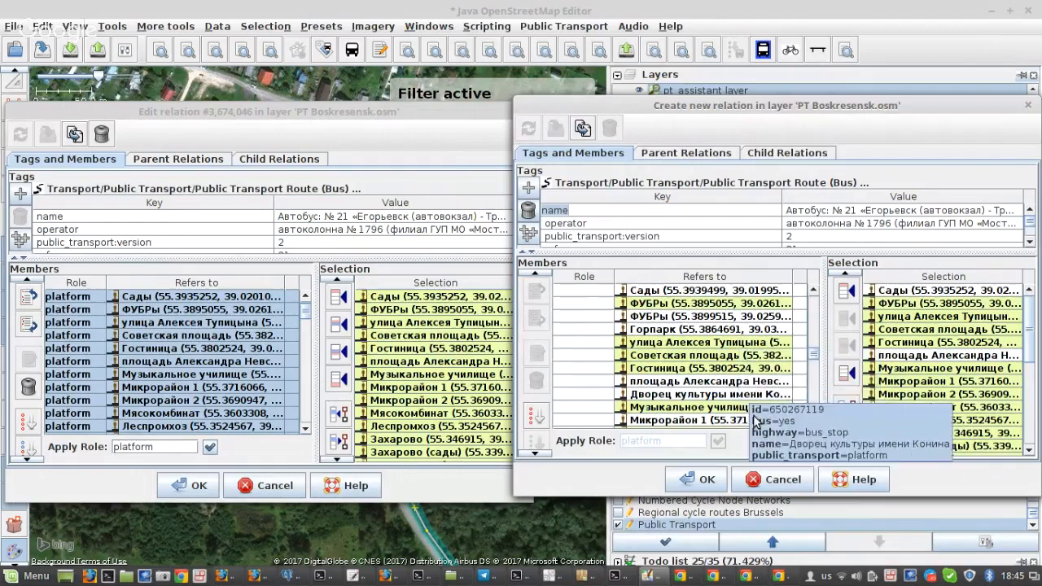
scroll(692, 391, down, 4)
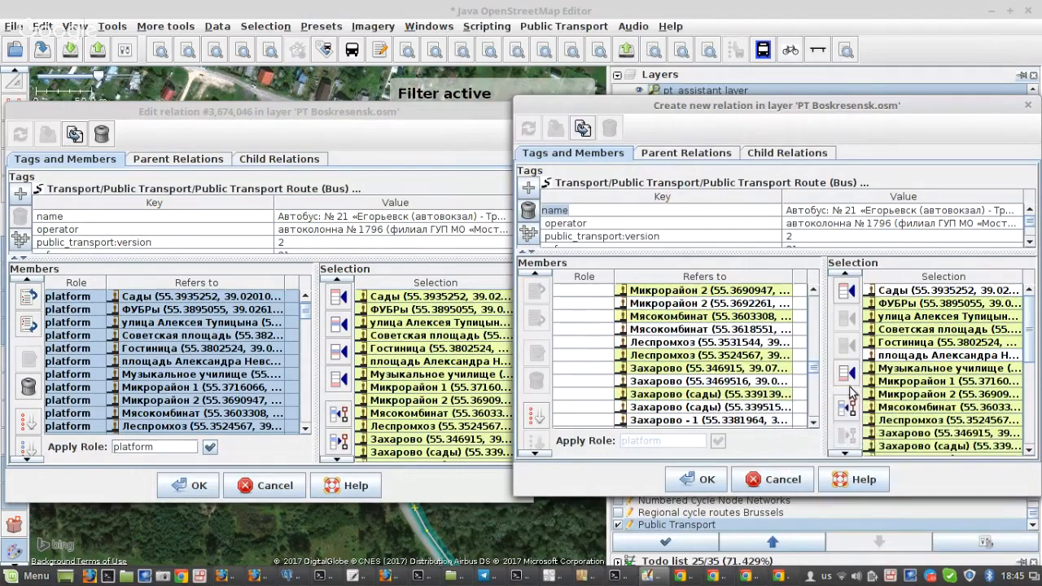
Remove all members referring to the selected platforms from the new relation, and accept the existing route 21 relation's editor.
scroll(851, 394, down, 1)
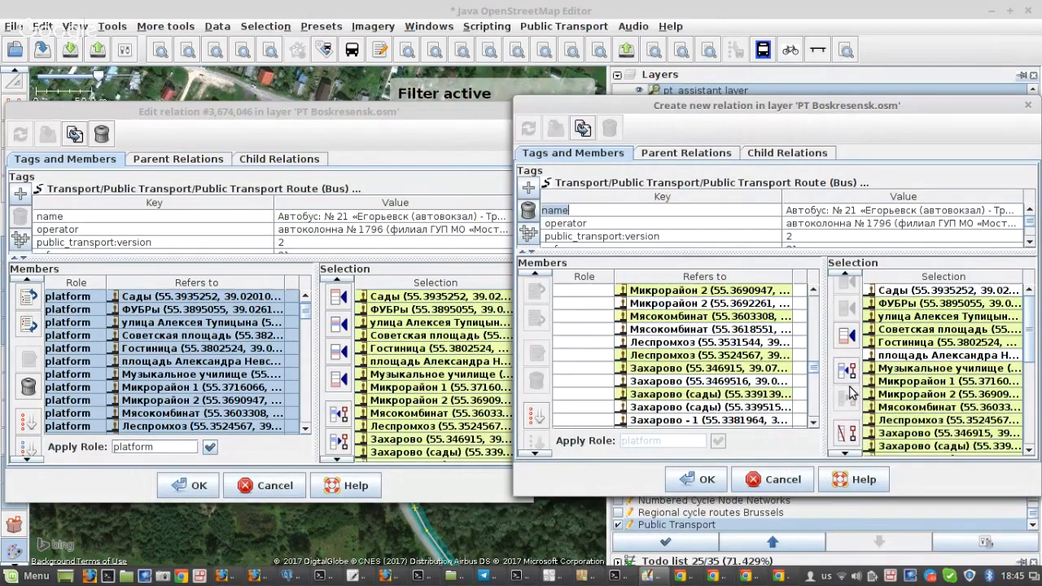
click(847, 438)
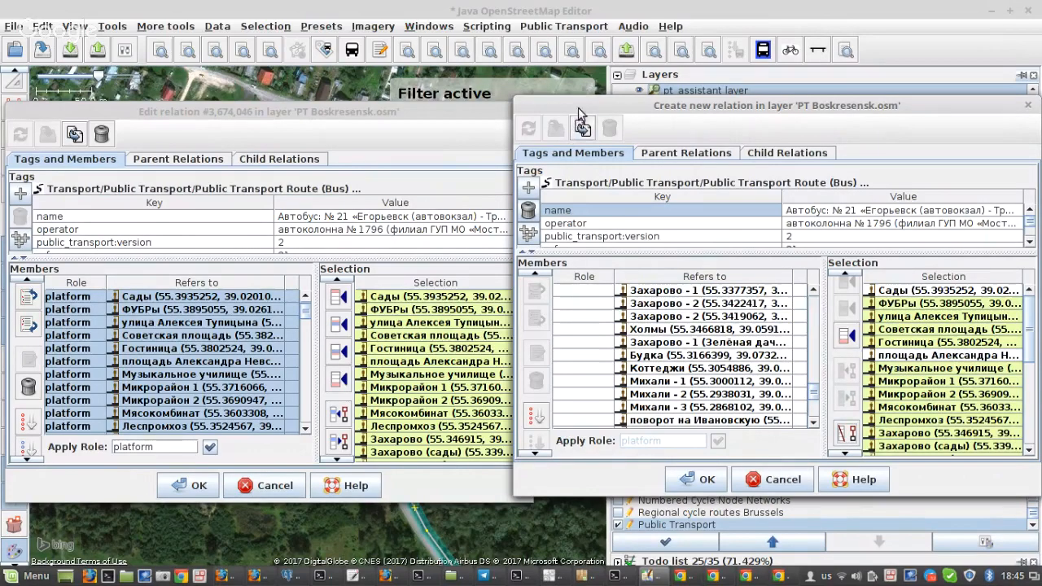
drag(583, 106, 668, 100)
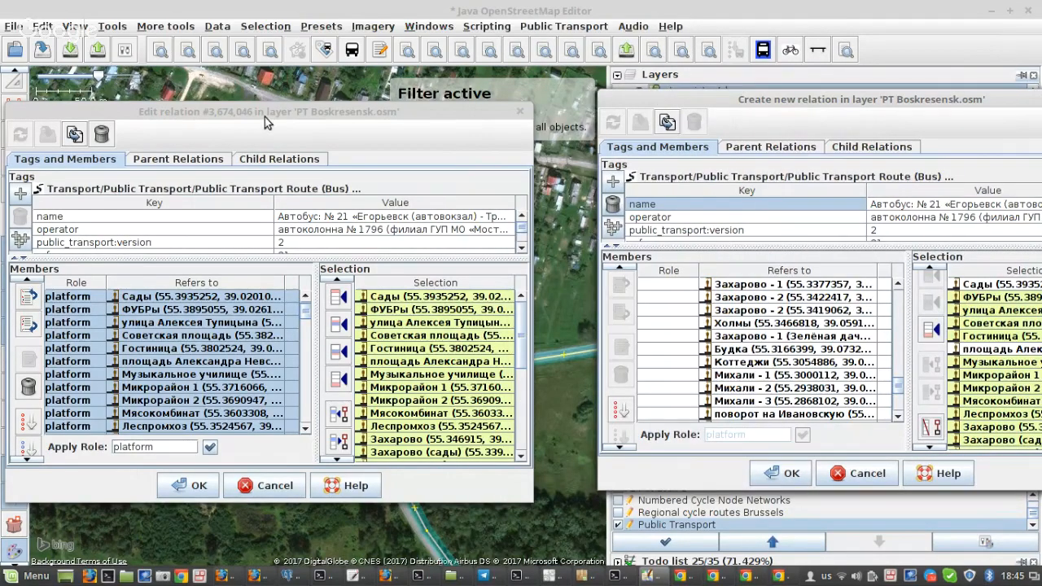
drag(264, 118, 497, 109)
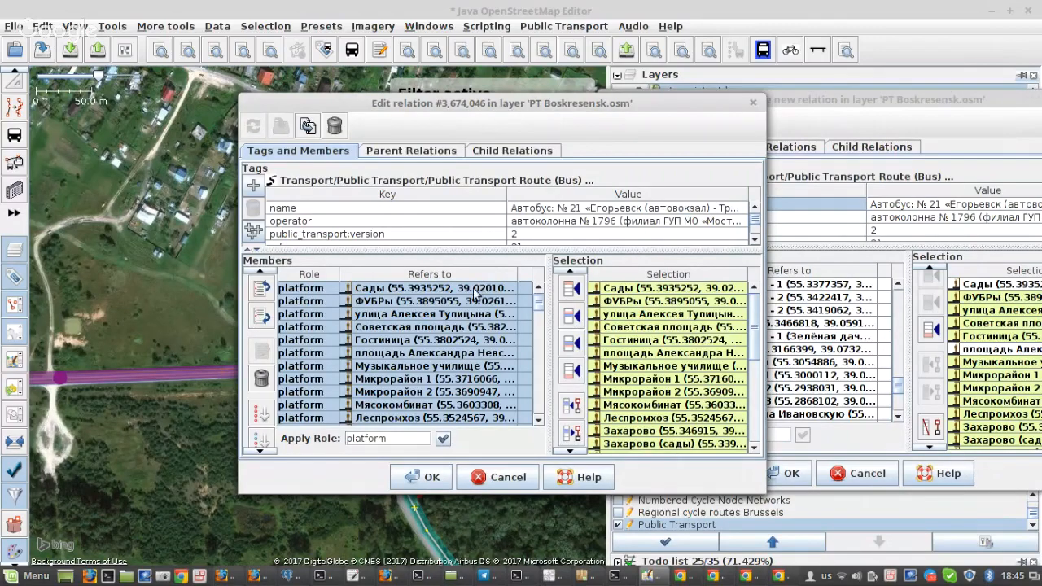
click(416, 478)
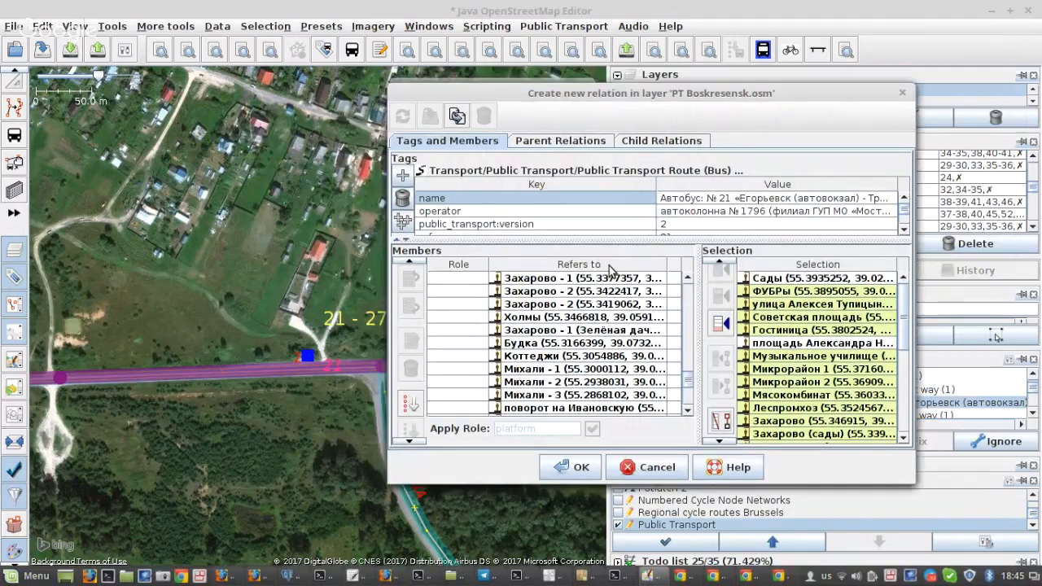
Cut the text «Егорьевск (автовокзал) out of the new relation's name value.
click(740, 212)
double_click(731, 199)
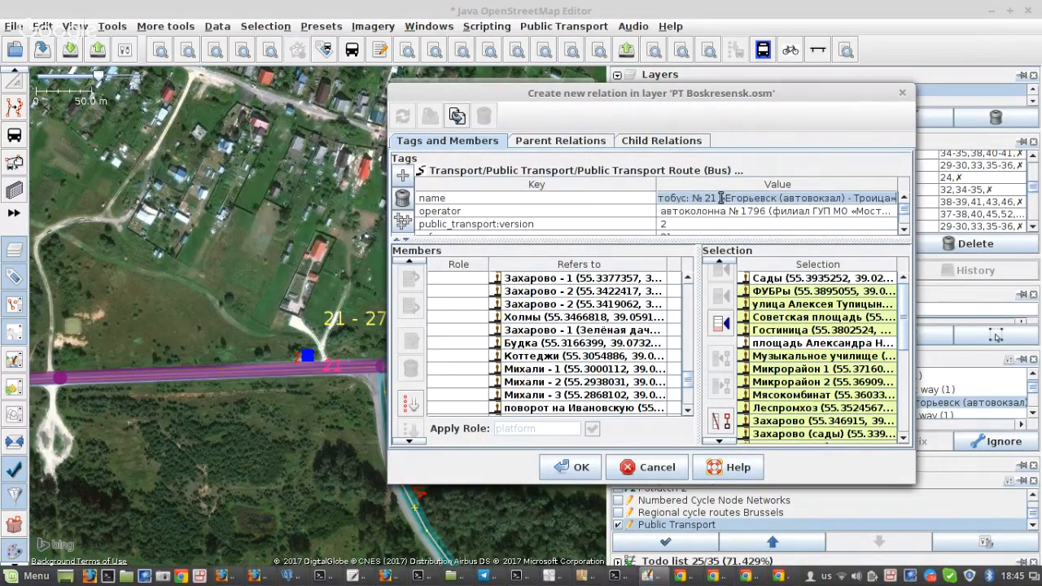
click(722, 198)
key(ctrl+shift+Right)
key(ctrl+shift+Right)
key(ctrl+shift+Right)
key(ctrl+shift+Right)
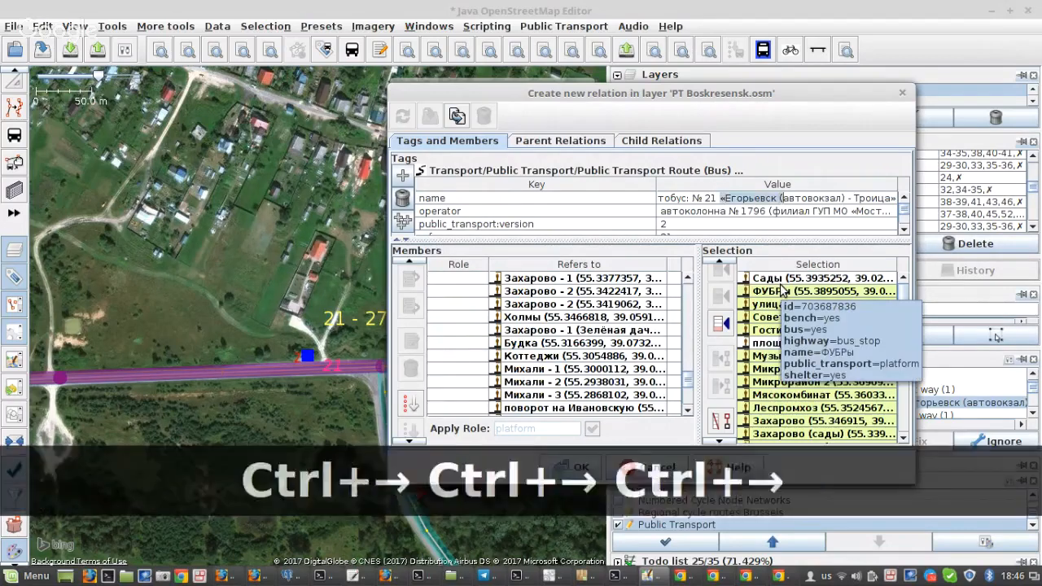
key(shift+Right)
key(ctrl+x)
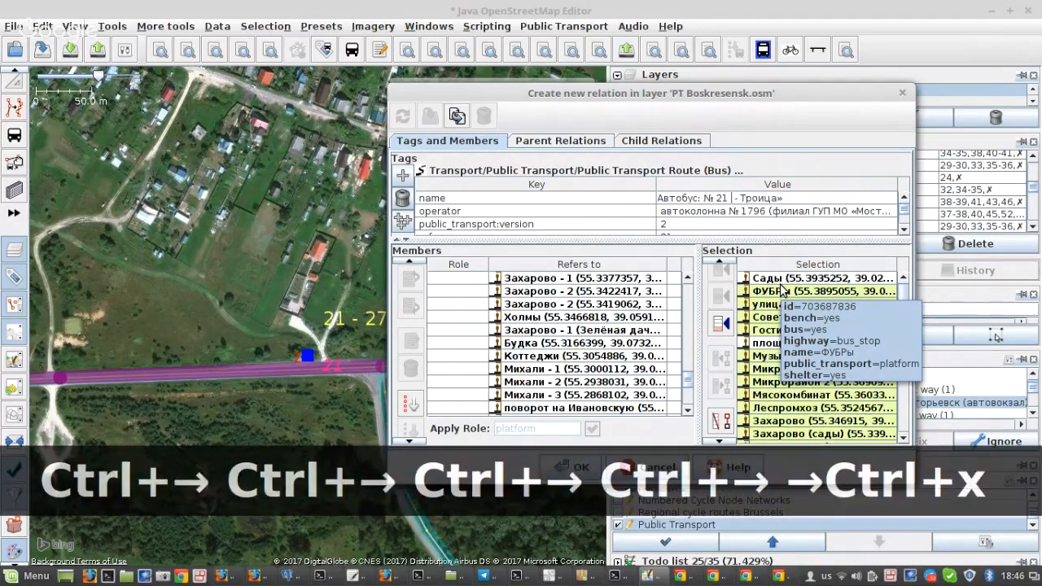
Delete the leftover hyphen before Троица in the name, and append - «Егорьевск (автовокзал) after it.
key(Delete)
key(Delete)
key(Delete)
key(ctrl+Right)
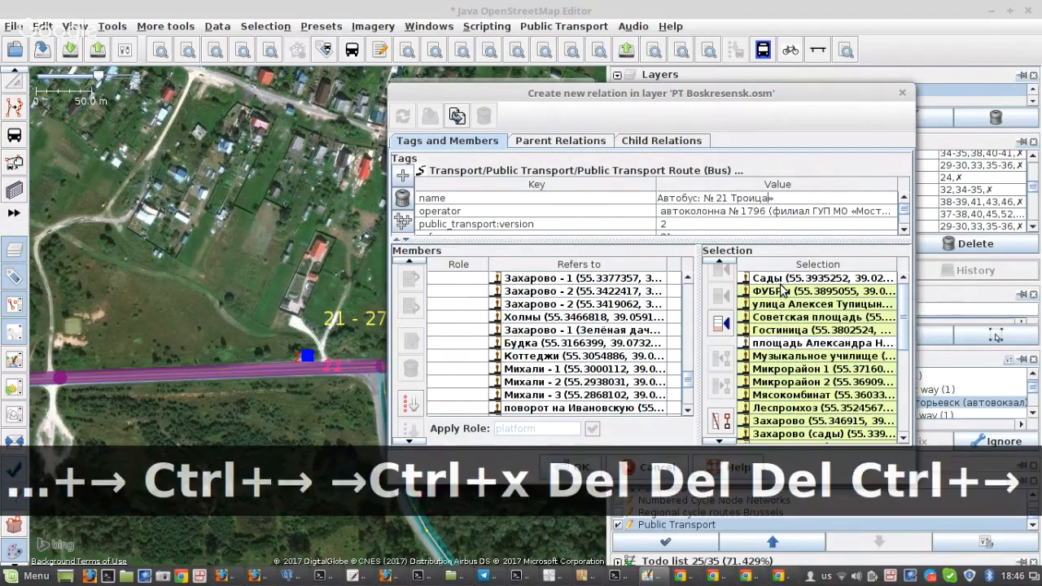
key(Right)
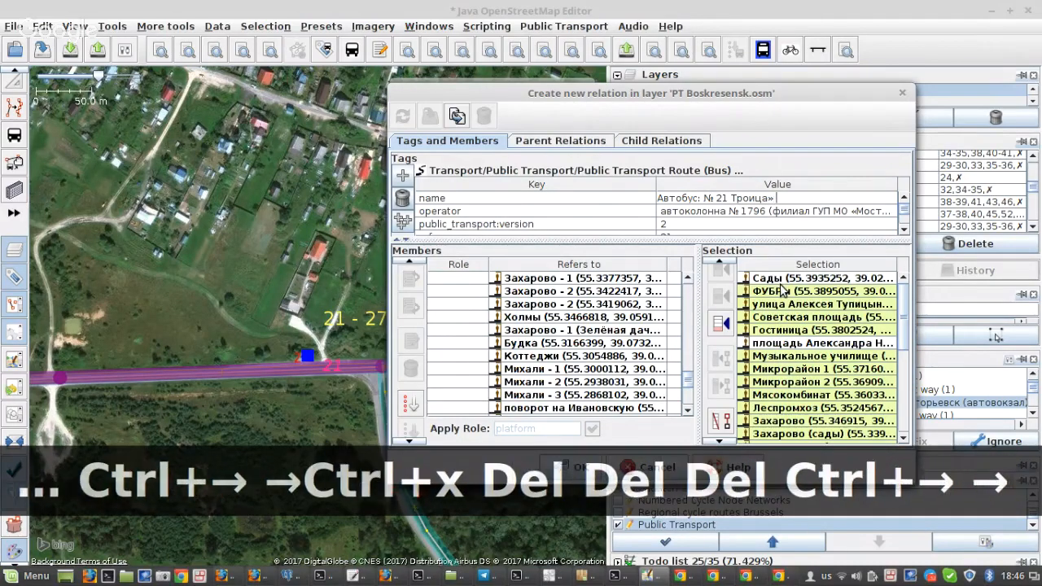
text(-)
key(ctrl+v)
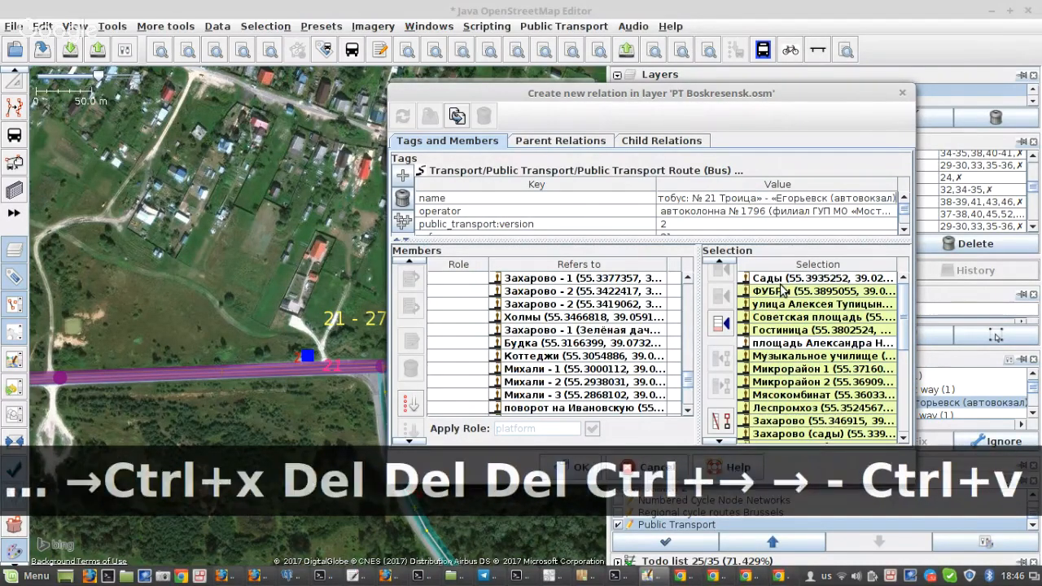
Copy the opening « from before Егорьевск and insert it before Троица in the relation's name.
key(ctrl+Left)
key(ctrl+Left)
key(ctrl+Left)
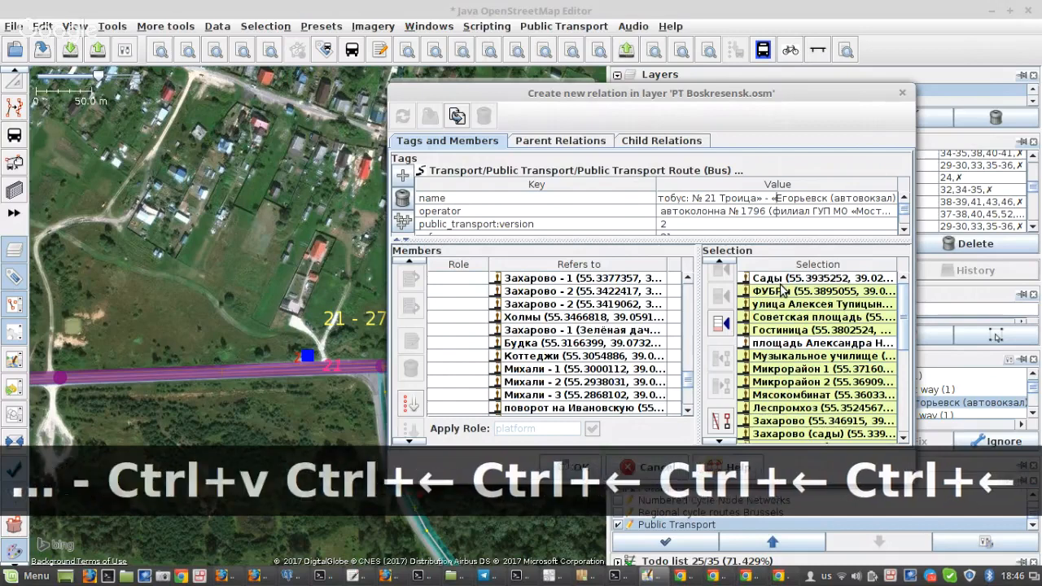
key(ctrl+Left)
key(Left)
key(ctrl+c)
key(ctrl+Left)
key(ctrl+Left)
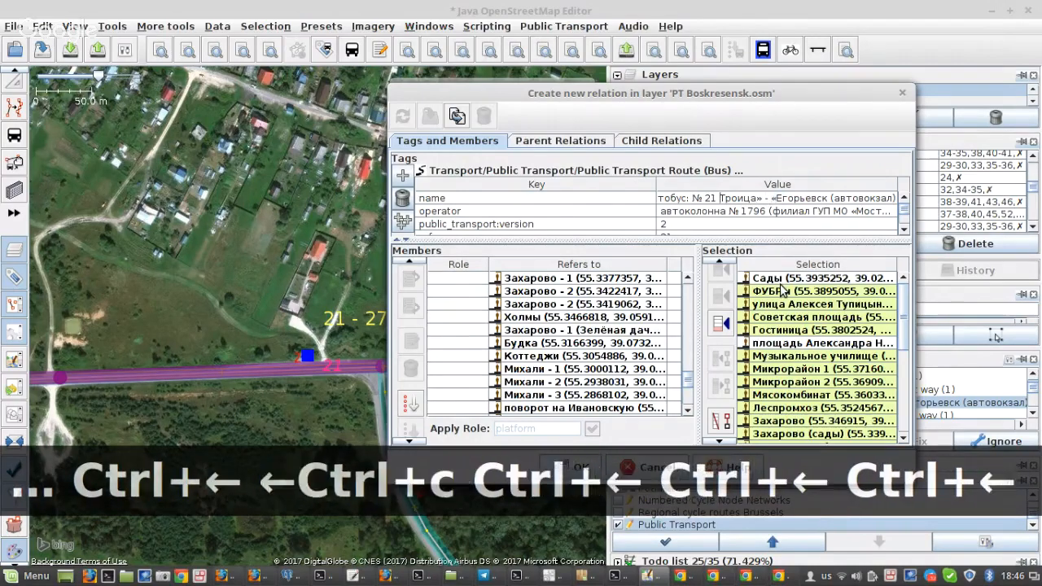
key(ctrl+v)
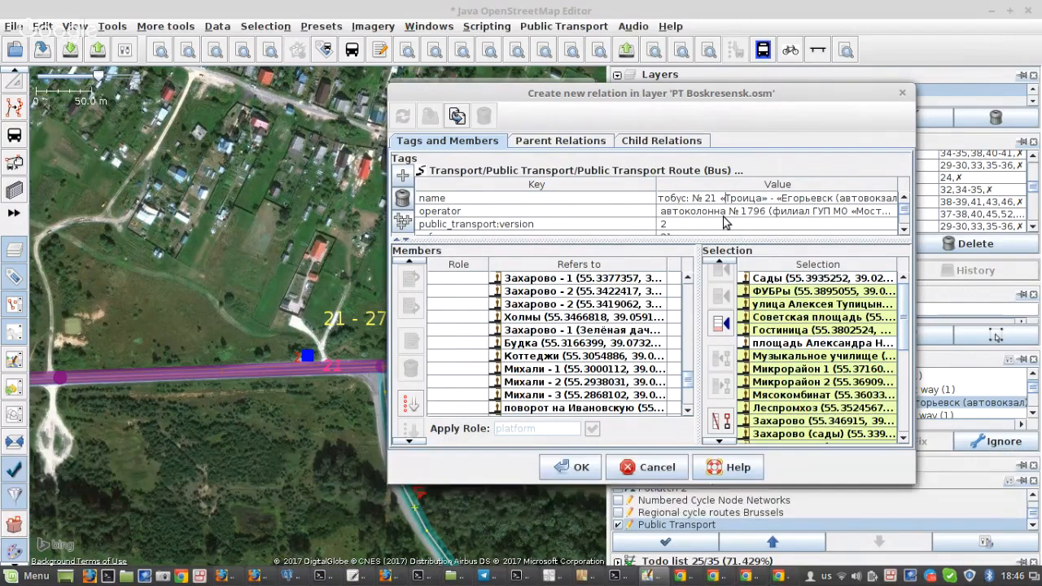
Select the way of the first Советская улица member, and accept the new relation.
scroll(723, 222, down, 2)
drag(521, 91, 814, 72)
scroll(822, 259, up, 10)
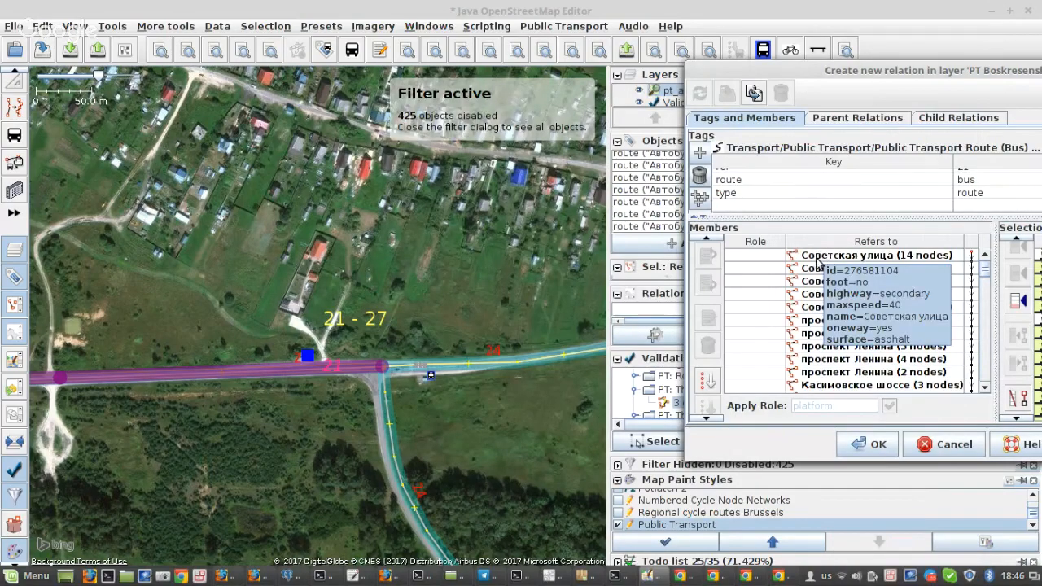
right_click(818, 259)
click(843, 268)
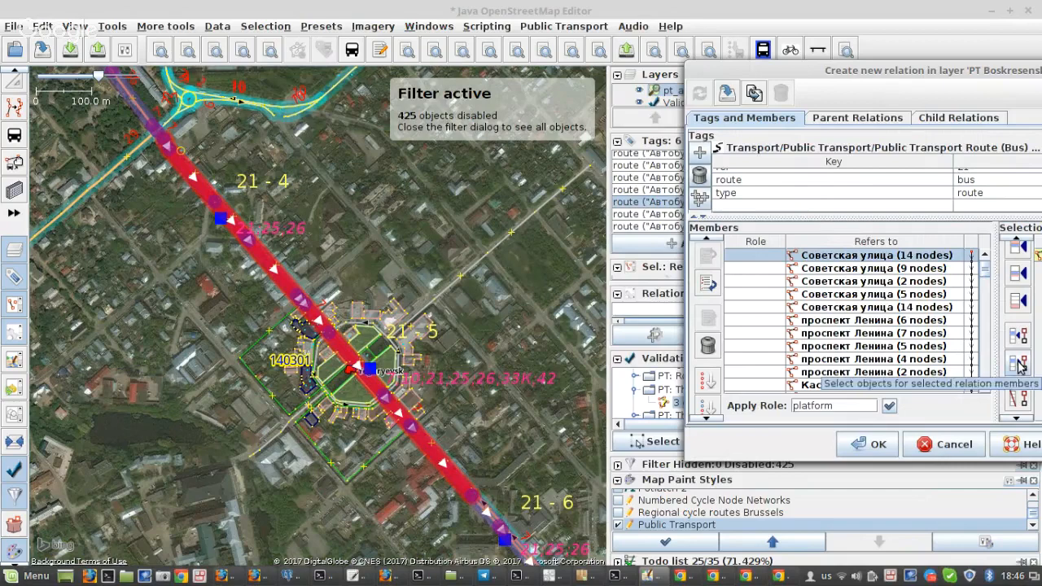
click(879, 445)
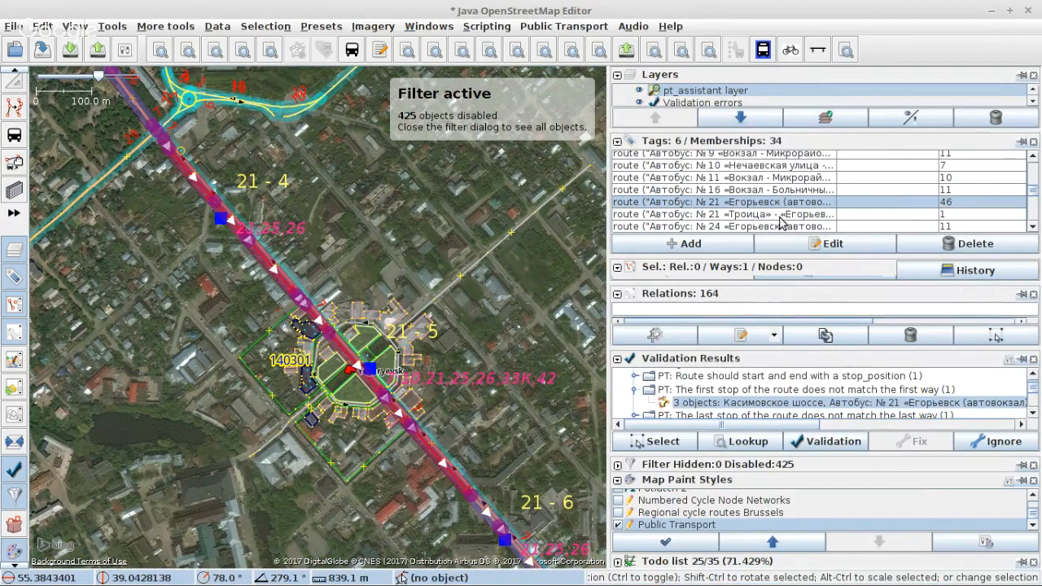
Open the «Троица» - «Егорьевск route 21 relation for editing from the selected way's memberships.
click(767, 216)
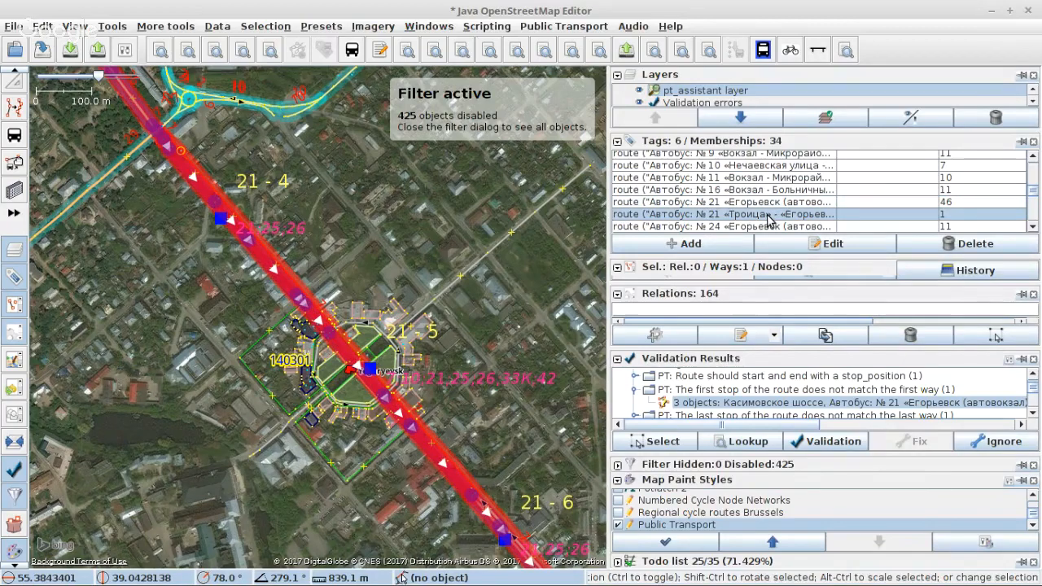
right_click(767, 216)
click(751, 215)
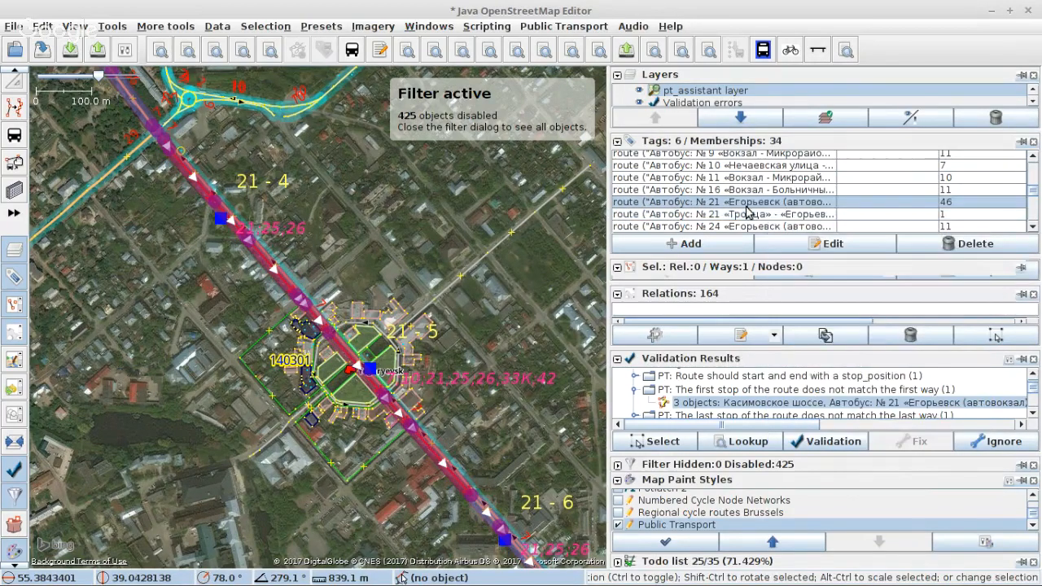
click(831, 244)
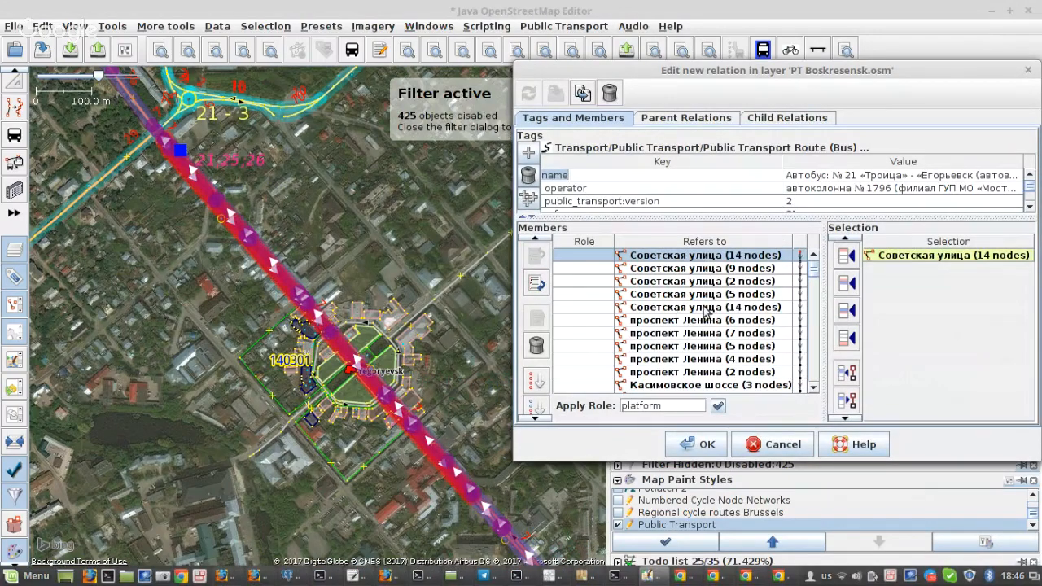
Add the short two-node highway at the Троица stop as the first member of the new relation.
scroll(278, 232, down, 3)
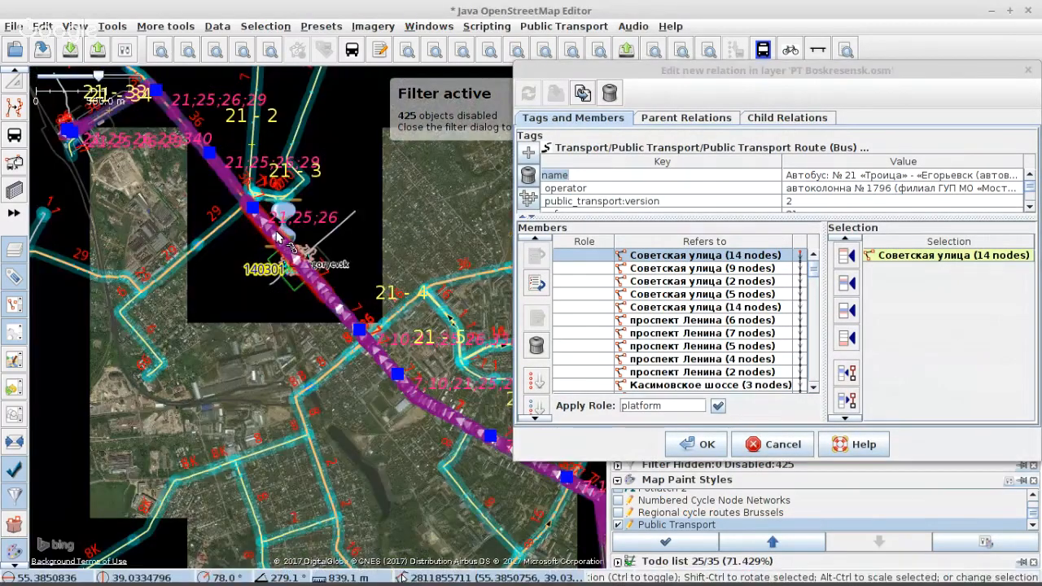
scroll(277, 232, down, 5)
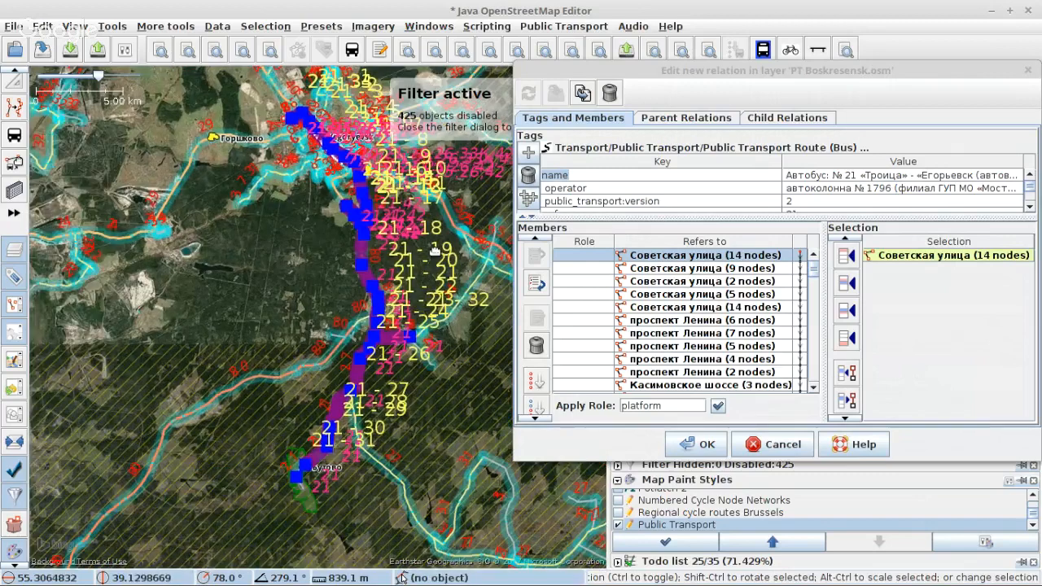
scroll(246, 284, up, 10)
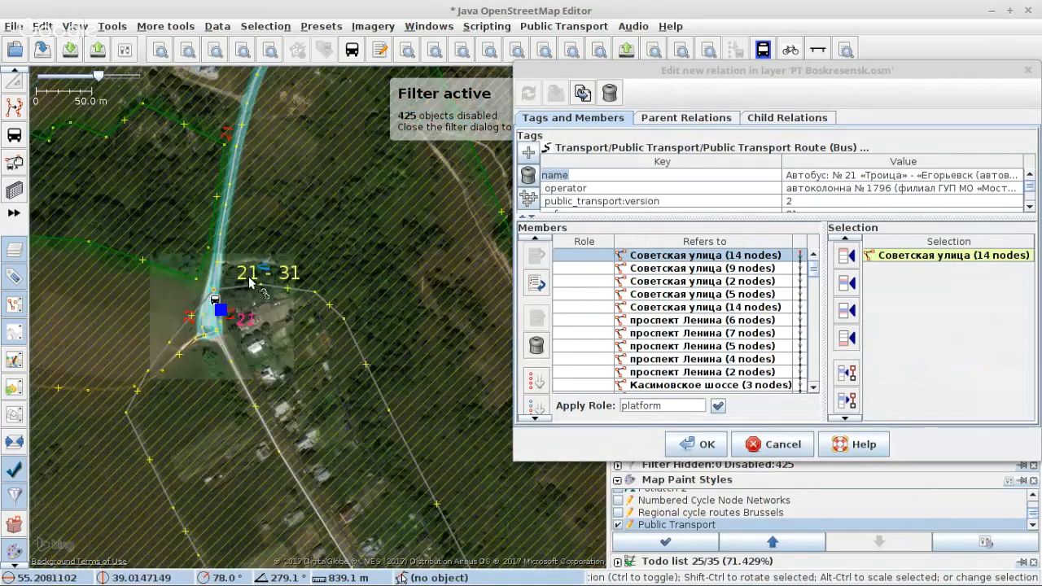
scroll(213, 311, up, 4)
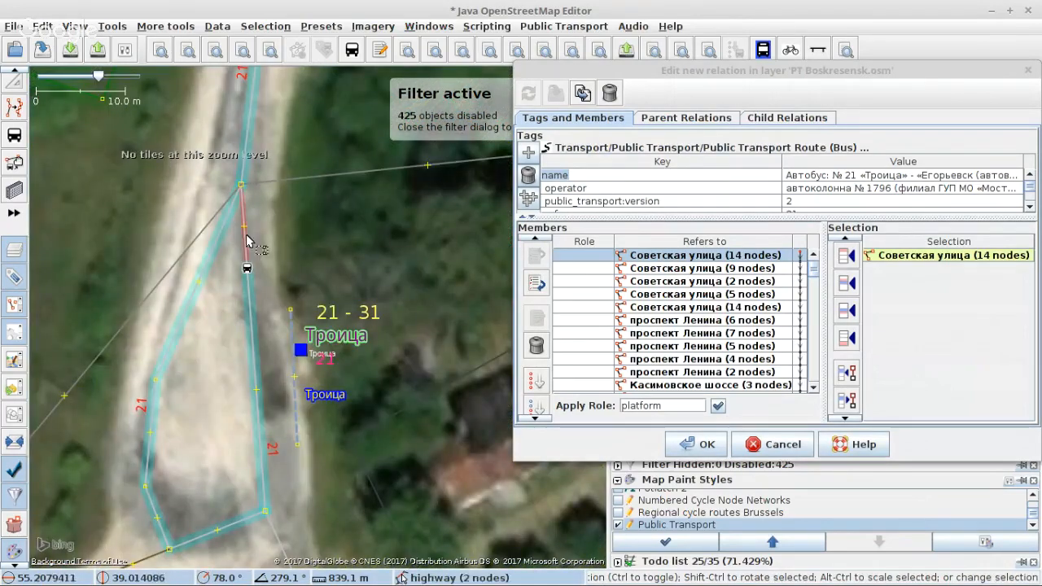
click(245, 259)
click(847, 258)
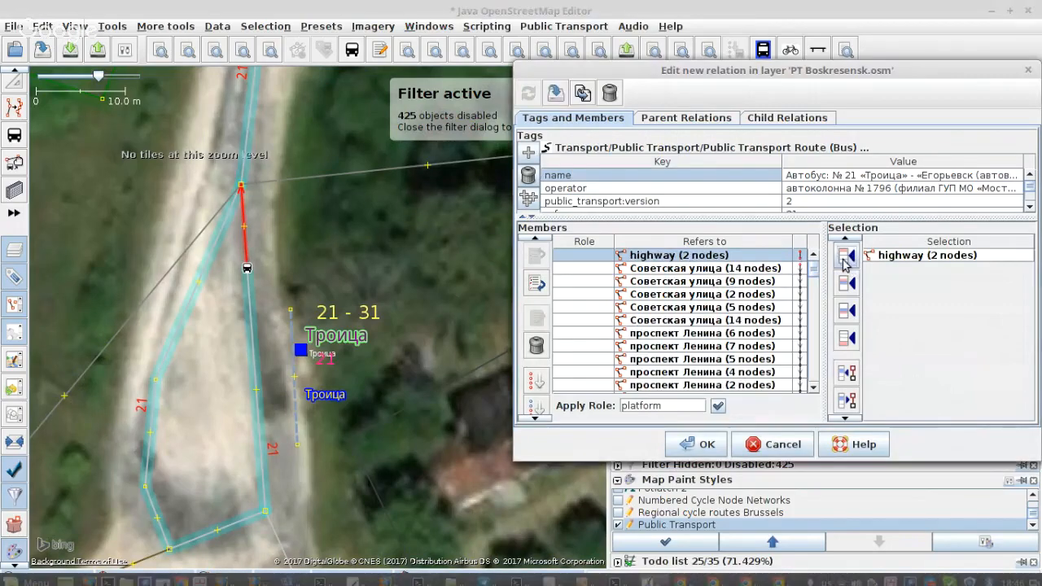
click(243, 261)
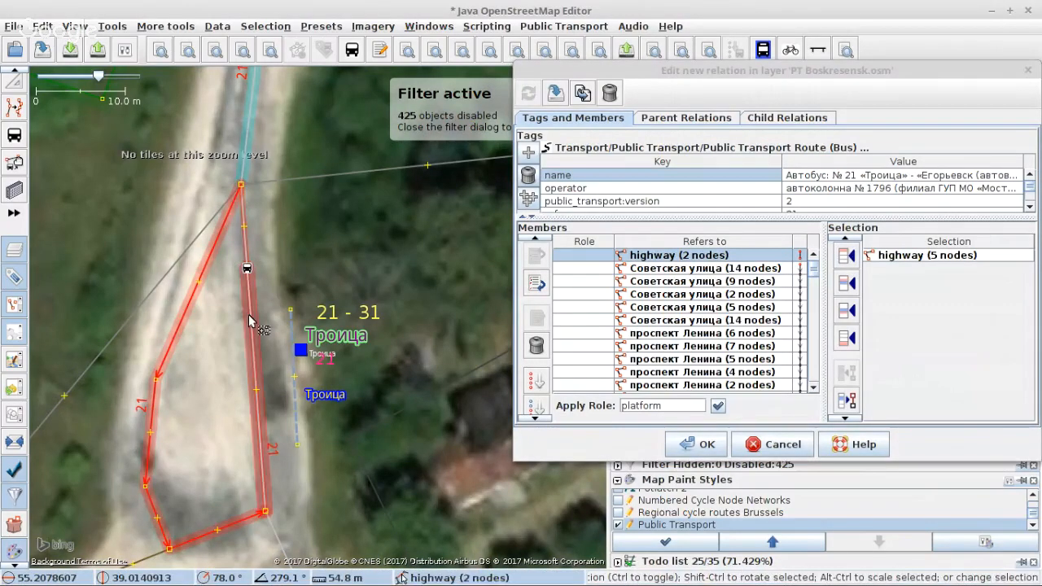
shift+click(250, 322)
click(857, 381)
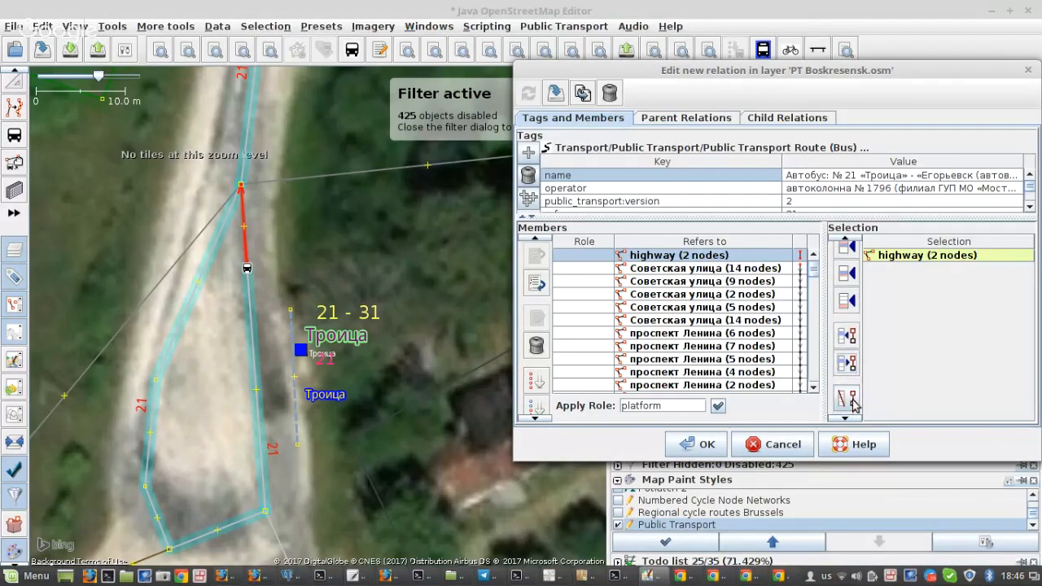
key(s)
click(206, 287)
click(206, 287)
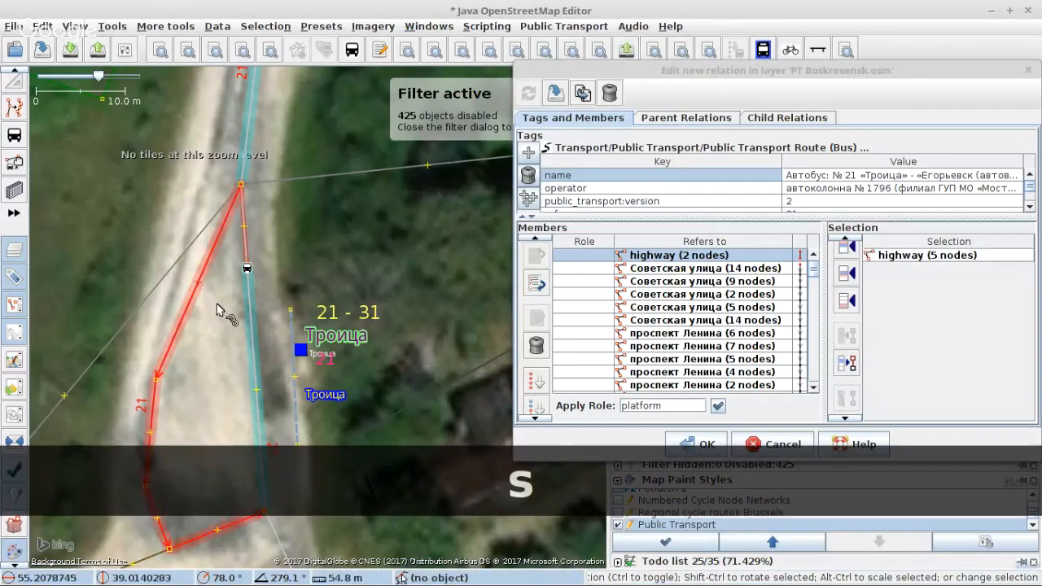
shift+click(249, 302)
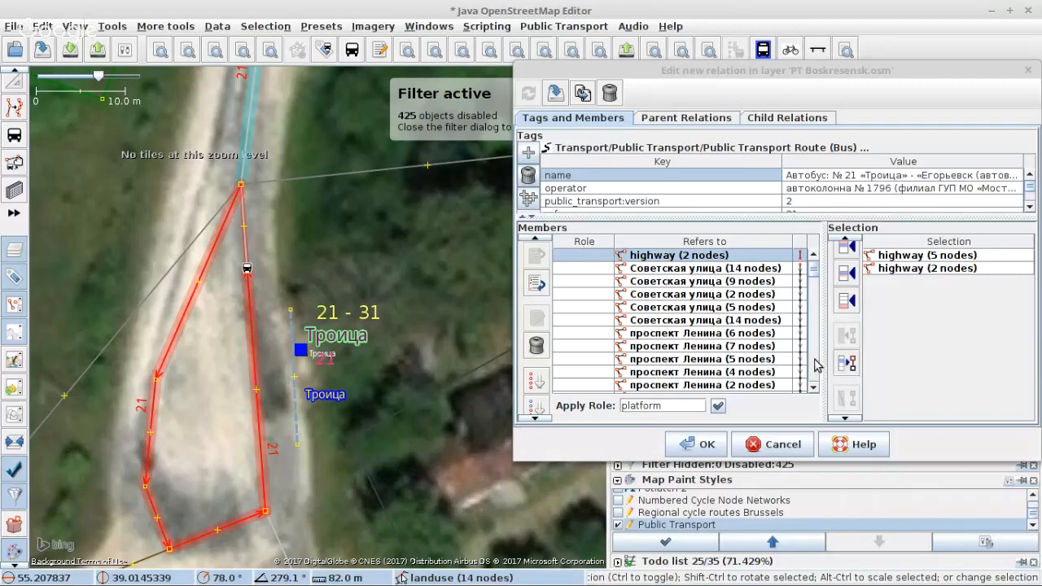
click(855, 379)
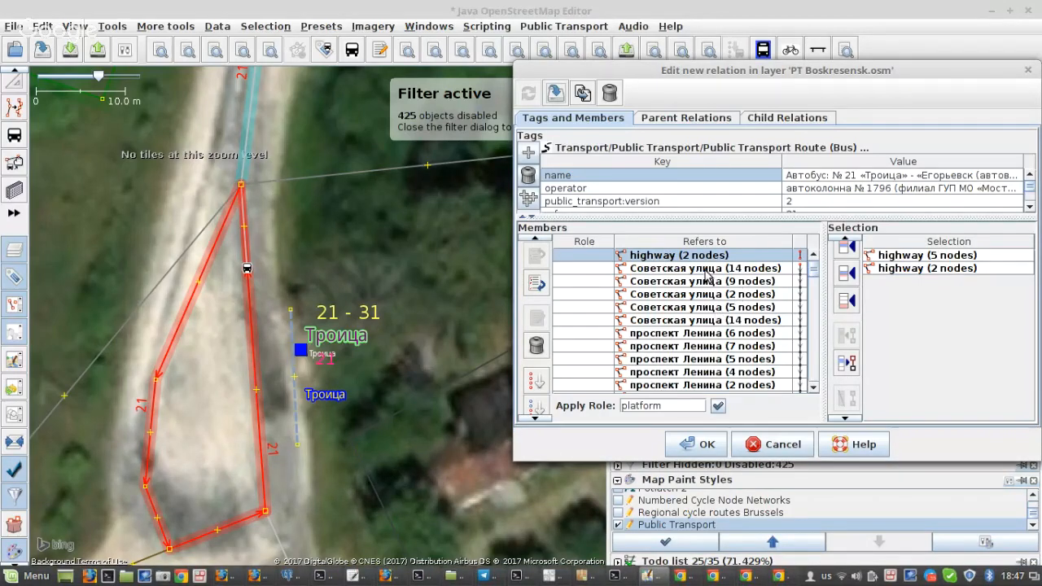
Apply the relation's member change and select the short two-node highway at the Троица stop.
click(556, 93)
click(248, 230)
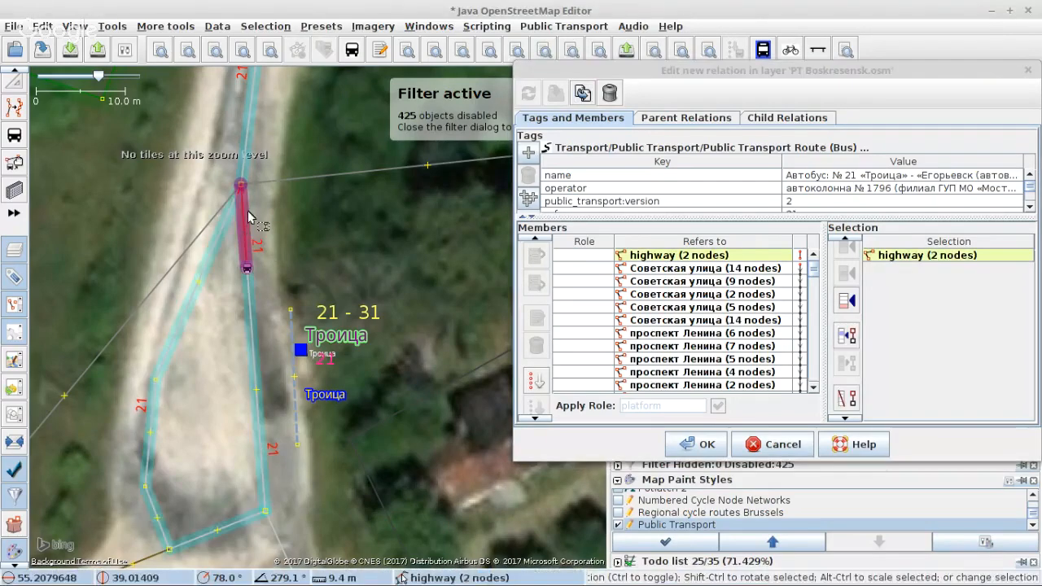
Append the 20-node highway leading from Троица and the three 3-node highways through Бутово to the end of the relation's members, and apply.
drag(305, 245, 268, 502)
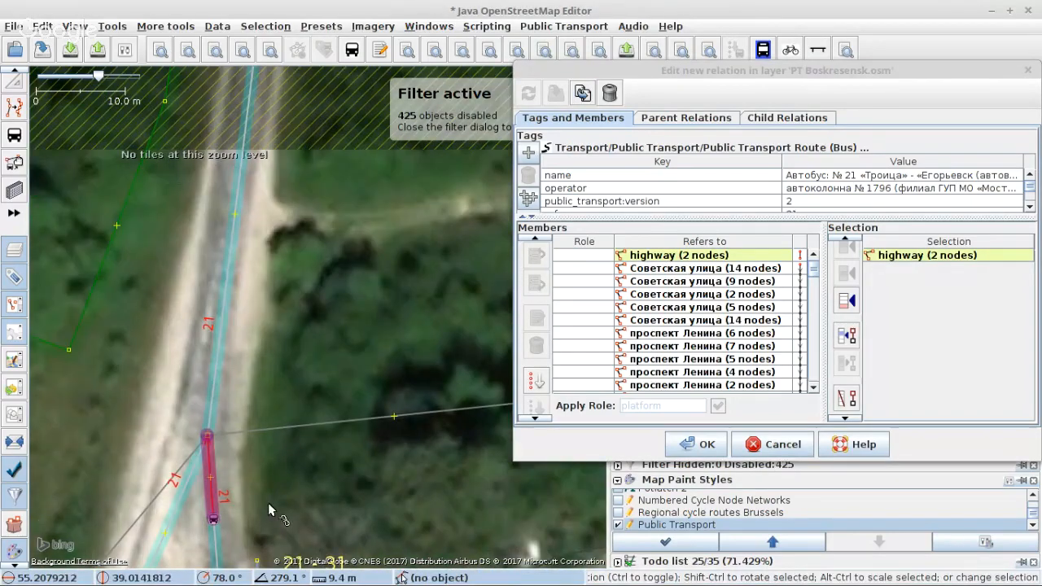
click(212, 404)
scroll(213, 405, down, 4)
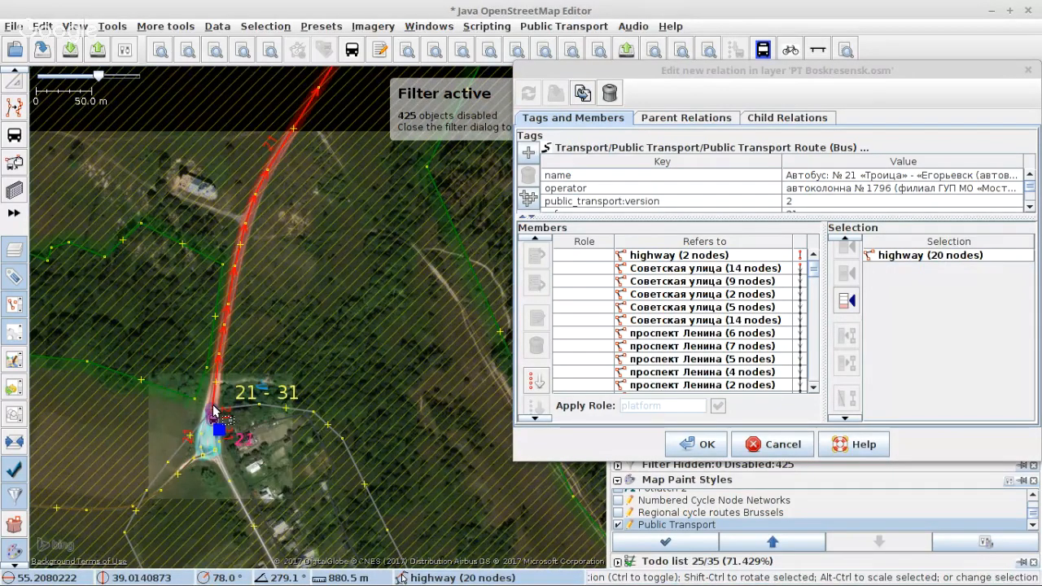
scroll(213, 405, down, 3)
scroll(355, 207, up, 5)
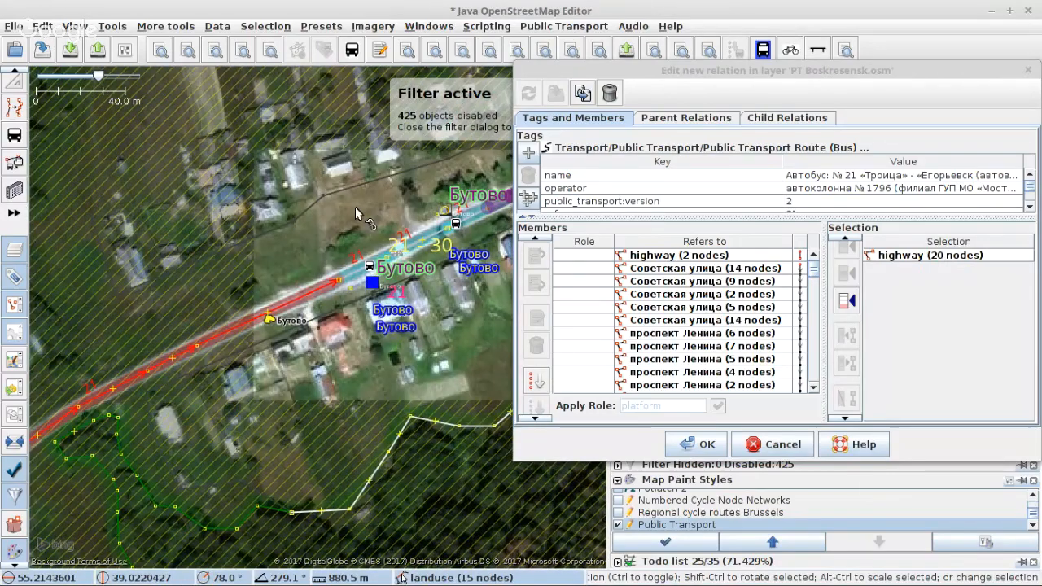
scroll(362, 255, up, 2)
shift+click(378, 277)
shift+click(420, 259)
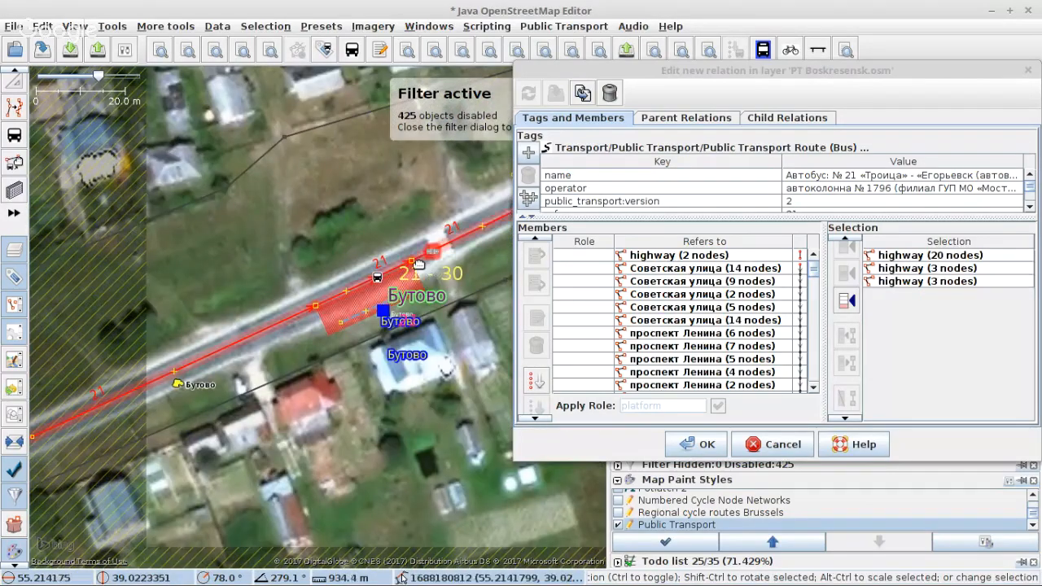
drag(417, 265, 104, 399)
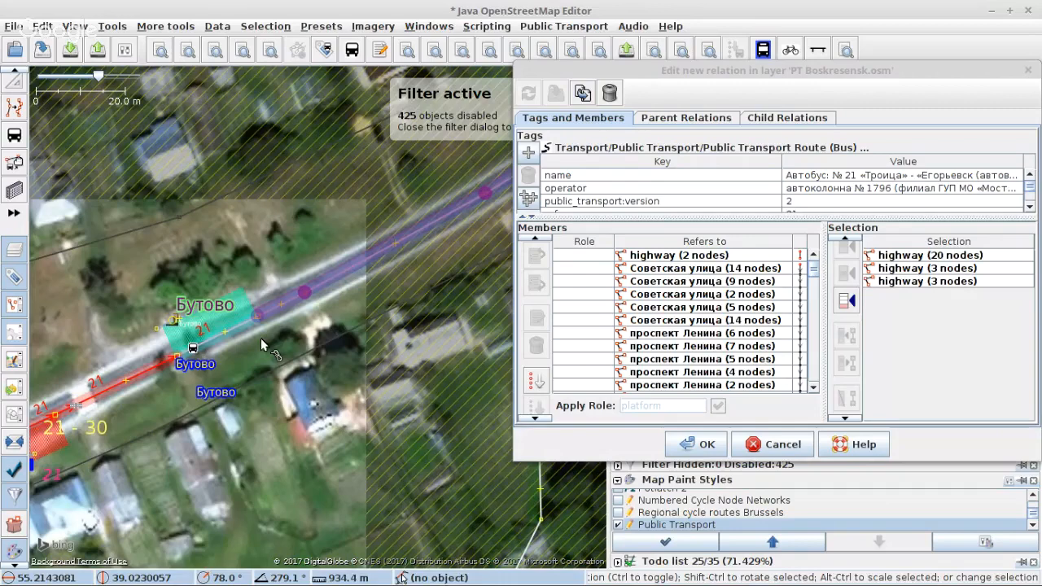
shift+click(260, 338)
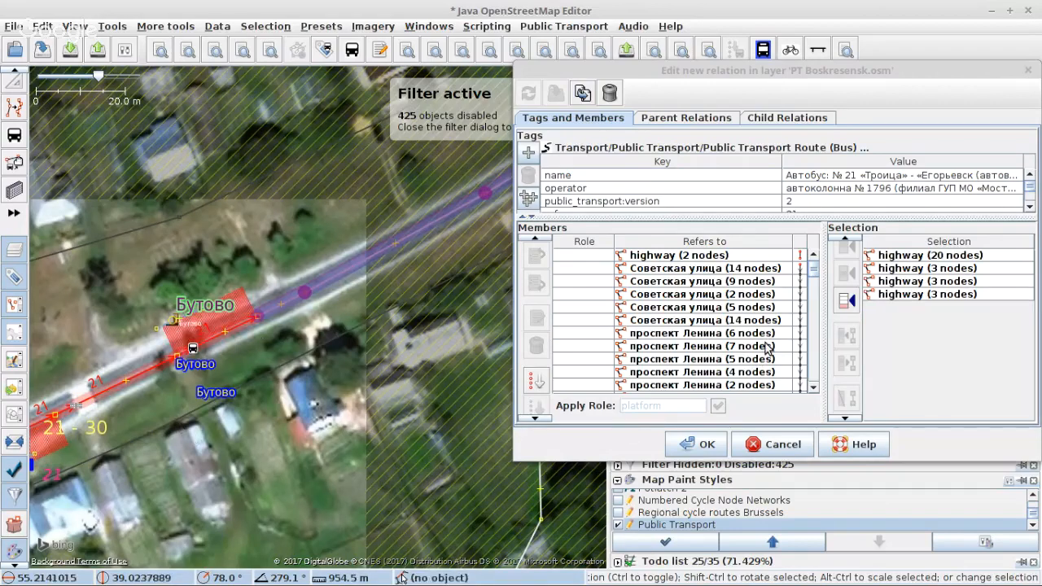
click(847, 301)
scroll(771, 330, down, 1)
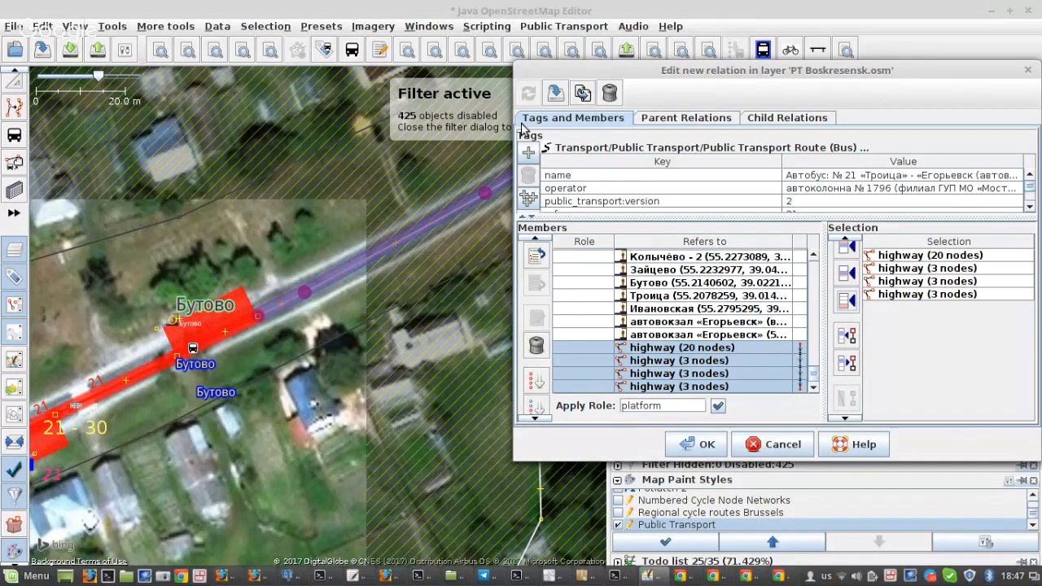
click(556, 92)
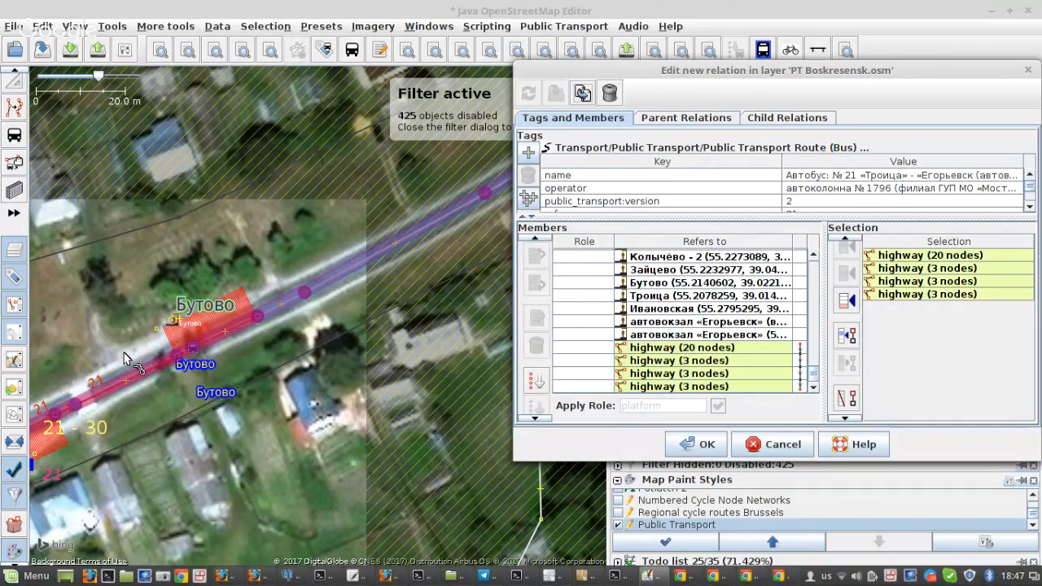
Follow the route from Бутово past Зайцево and Колычёво - 2 to Сазоново (поворот), checking for ways missing from the relation.
scroll(126, 354, down, 5)
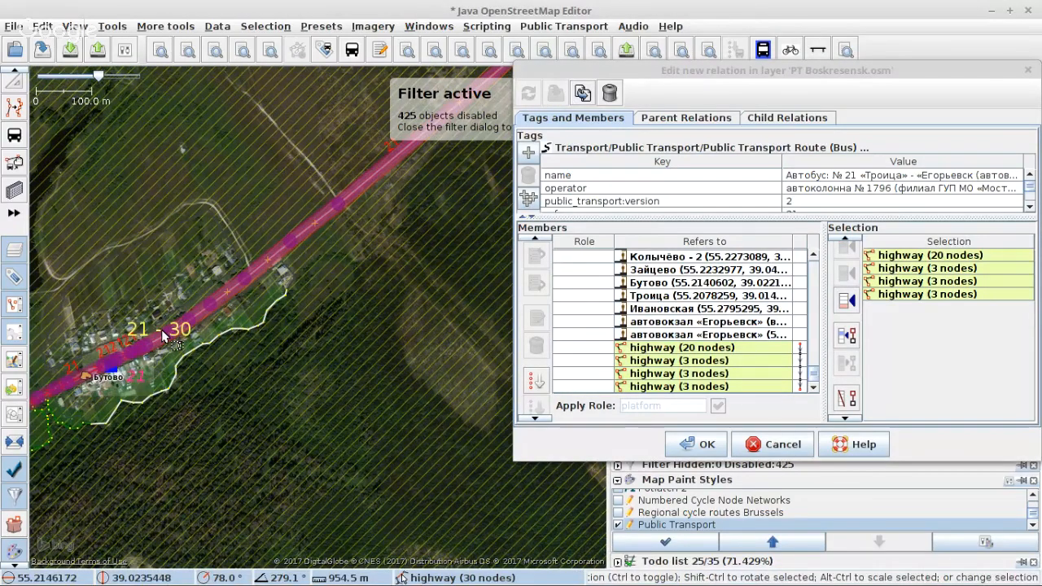
scroll(163, 336, down, 2)
drag(439, 122, 204, 353)
scroll(196, 427, up, 5)
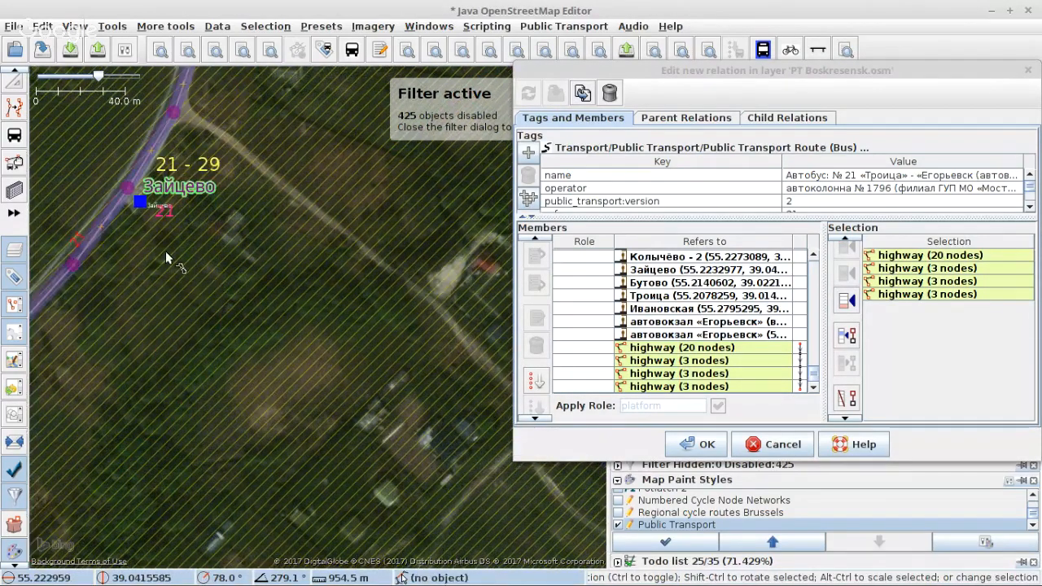
drag(165, 251, 210, 423)
drag(321, 248, 266, 534)
drag(279, 192, 272, 392)
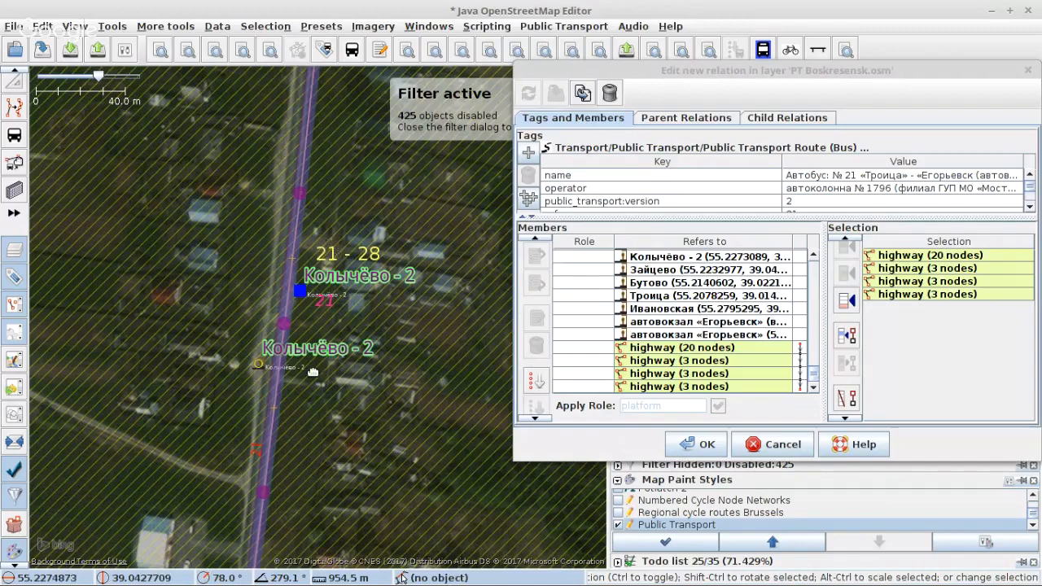
scroll(303, 366, down, 6)
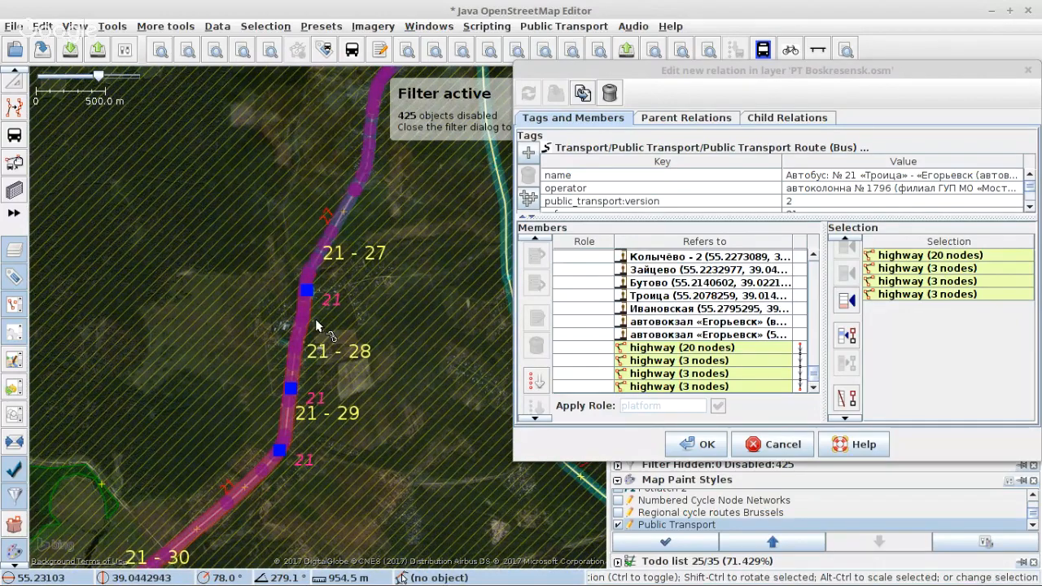
scroll(306, 291, up, 6)
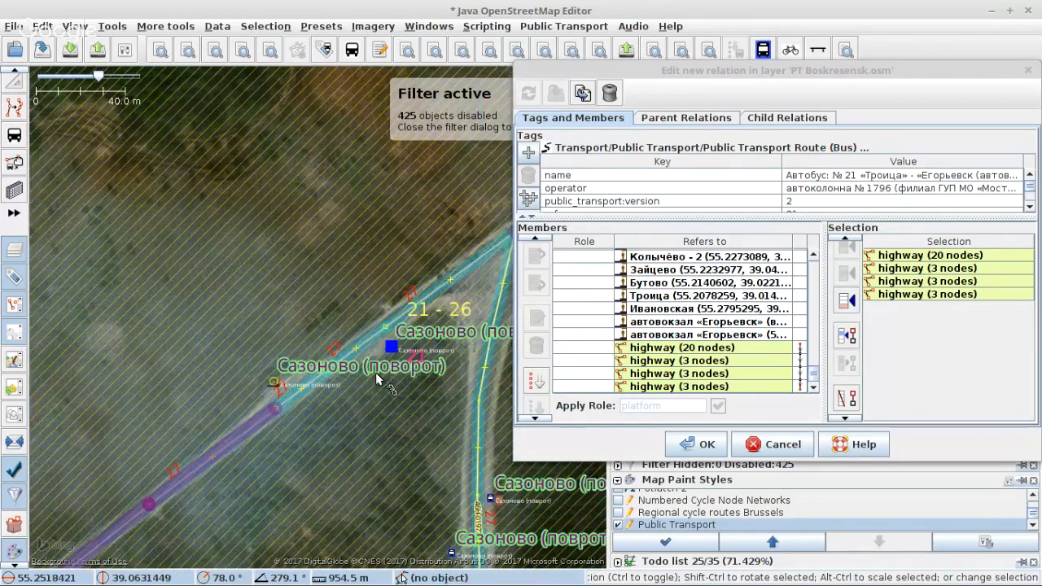
Append the three consecutive two-node highways at the Сазоново (поворот) stops to the end of the relation's members, and apply.
scroll(325, 380, up, 4)
click(304, 372)
shift+click(367, 316)
drag(188, 389, 179, 396)
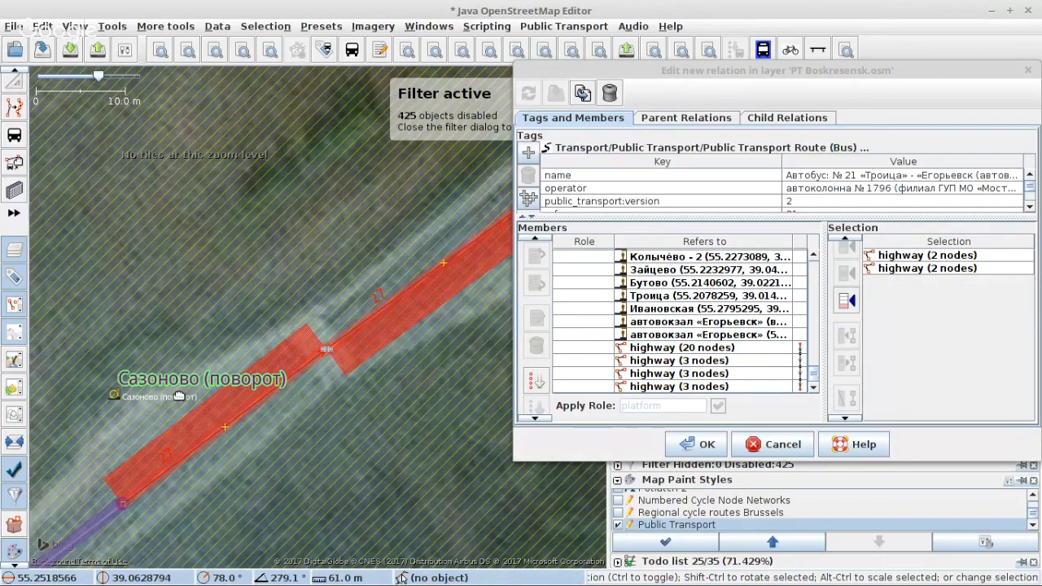
drag(496, 175, 154, 408)
shift+click(342, 319)
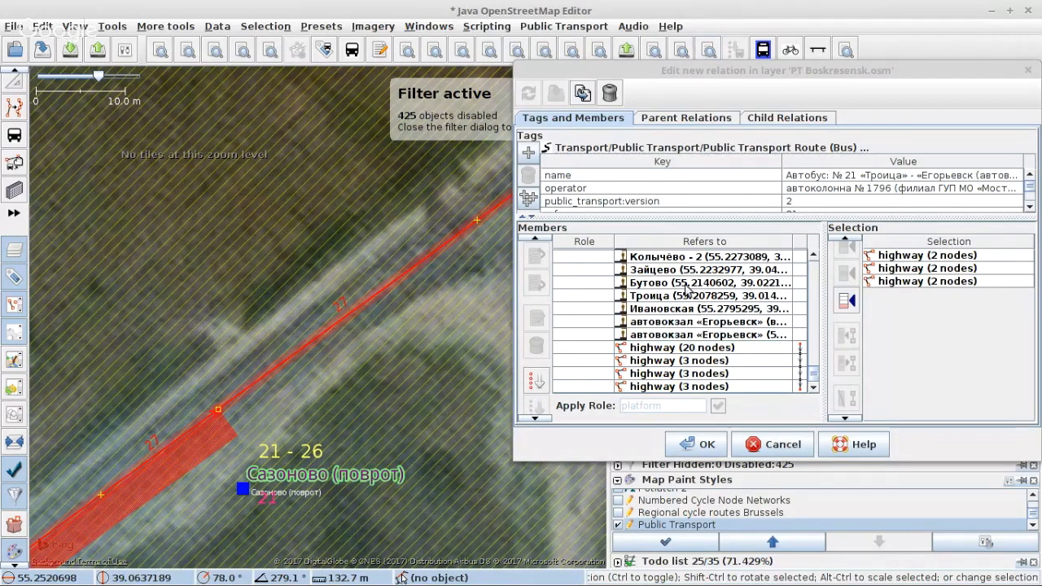
scroll(249, 317, down, 1)
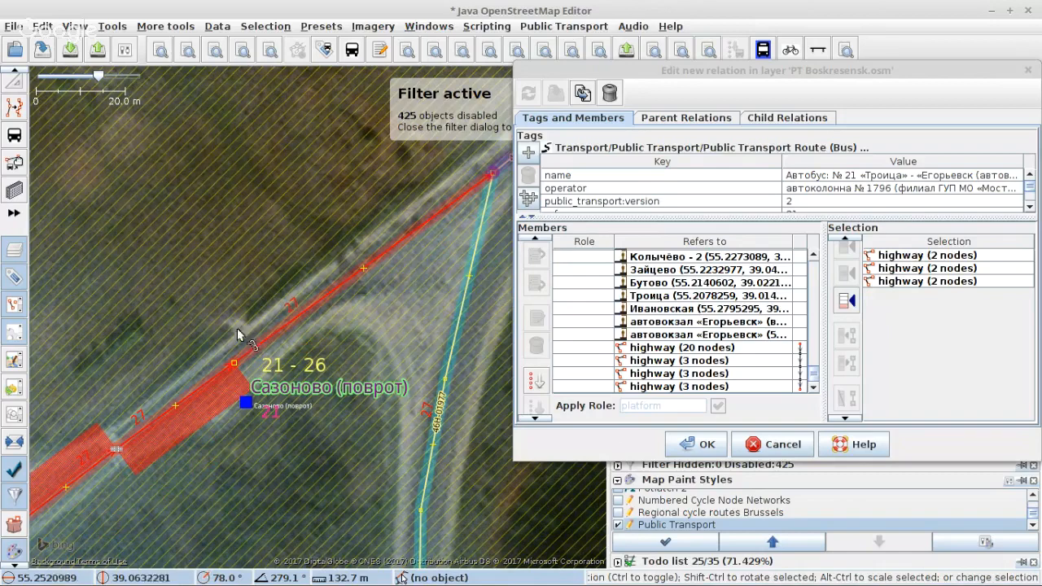
click(847, 303)
click(557, 94)
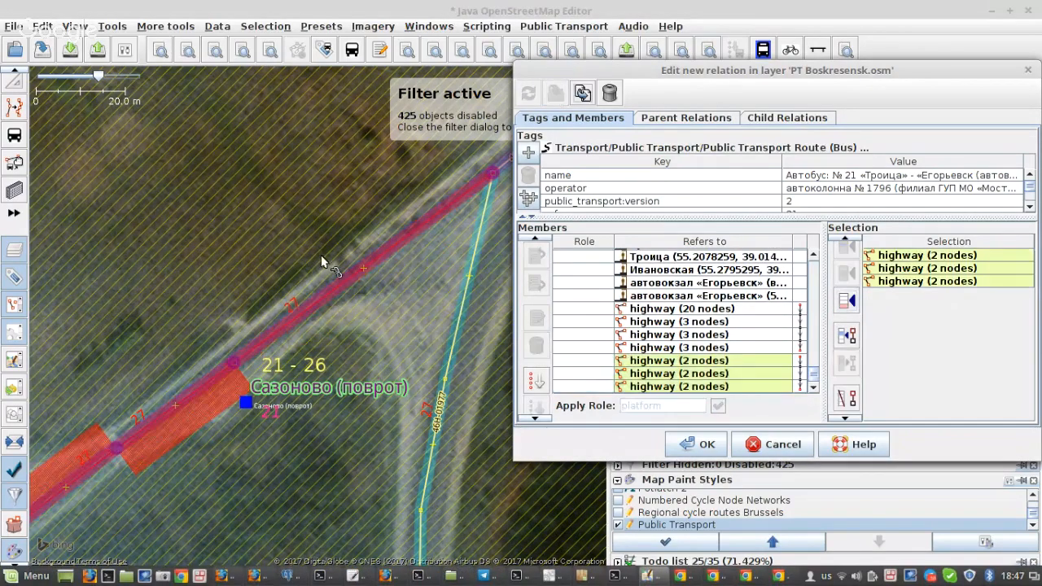
Follow the route north from Сазоново (поворот) to the eastern branch ending at stop 21 - 32, checking which ways belong to the relation.
scroll(321, 255, down, 1)
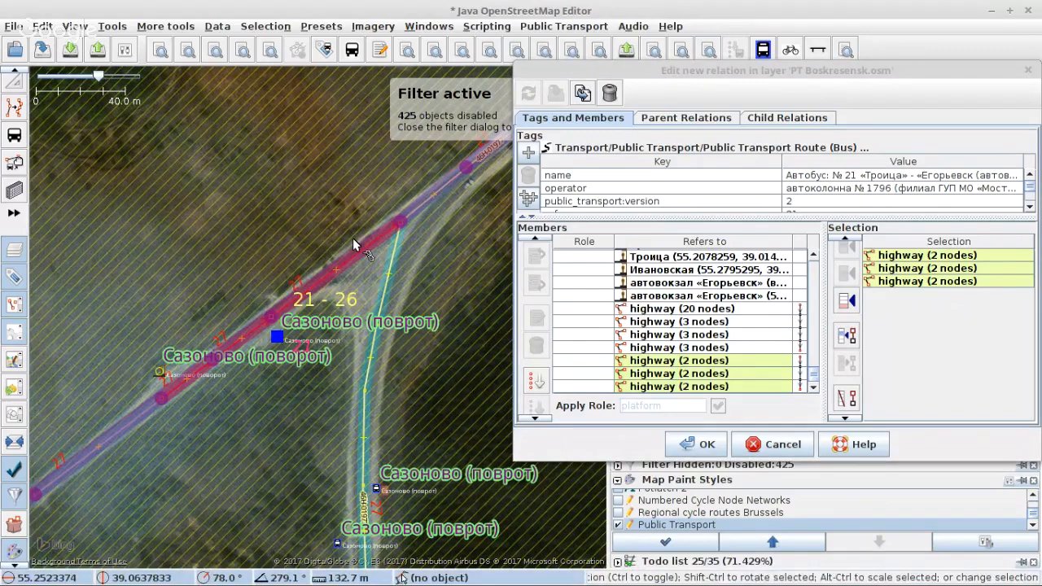
scroll(353, 238, down, 2)
drag(353, 238, 146, 395)
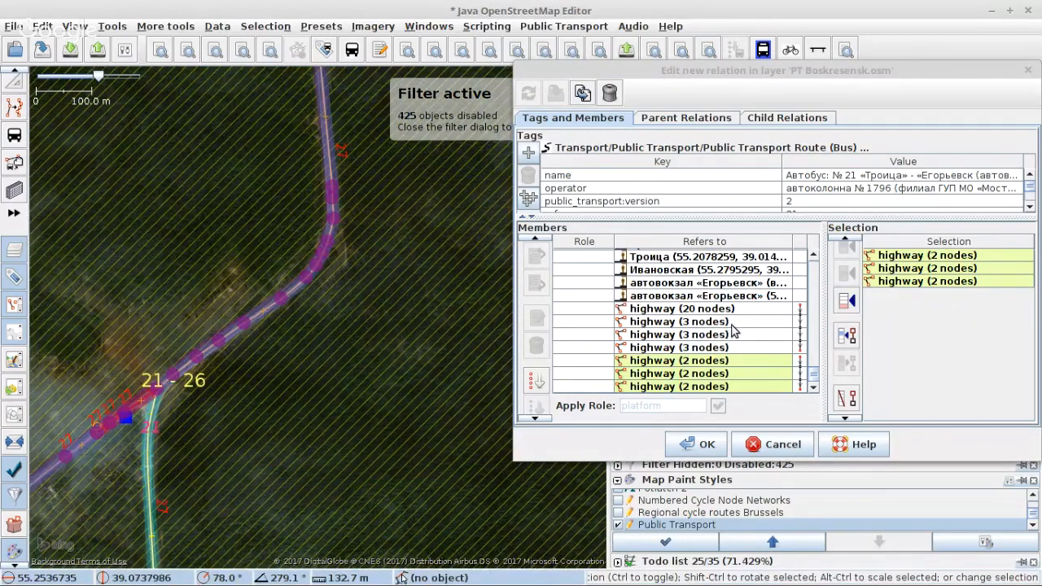
scroll(325, 345, down, 2)
drag(325, 345, 266, 545)
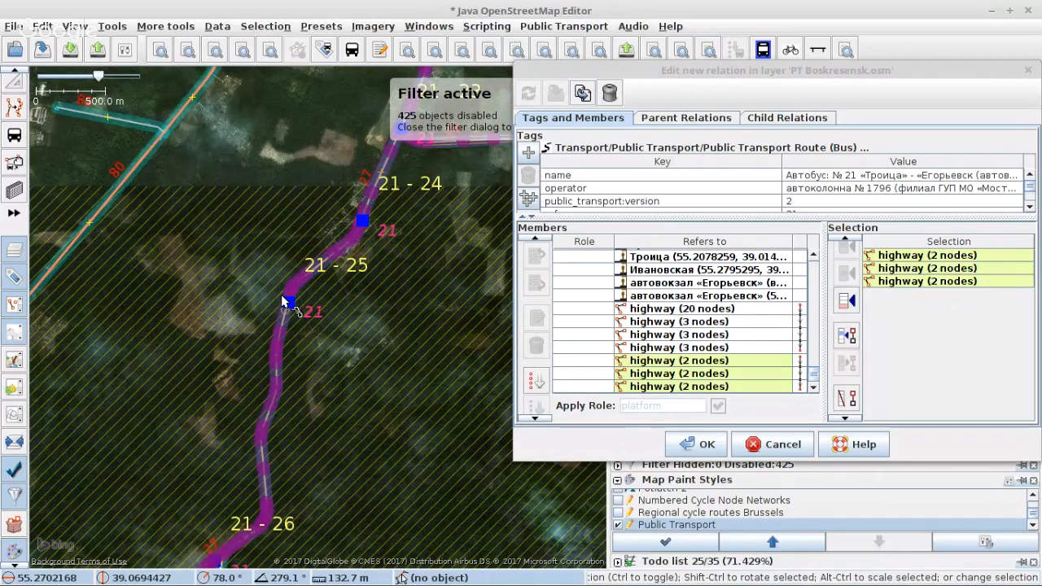
scroll(286, 303, down, 1)
scroll(444, 241, up, 1)
drag(444, 241, 366, 311)
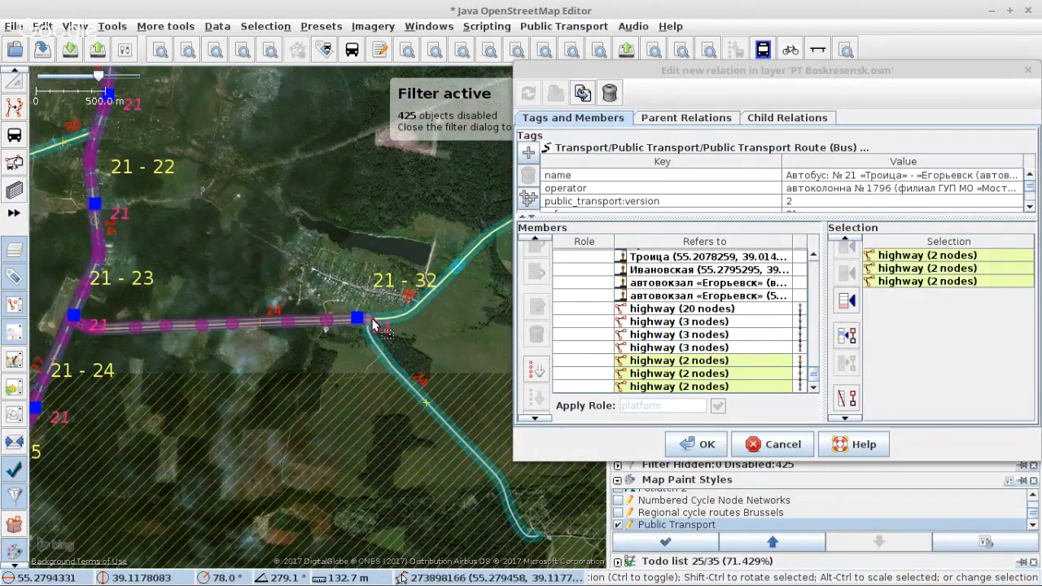
Locate the 12-node highway of the branch to stop 21 - 32 among the members, append it again at the end, and apply.
click(273, 323)
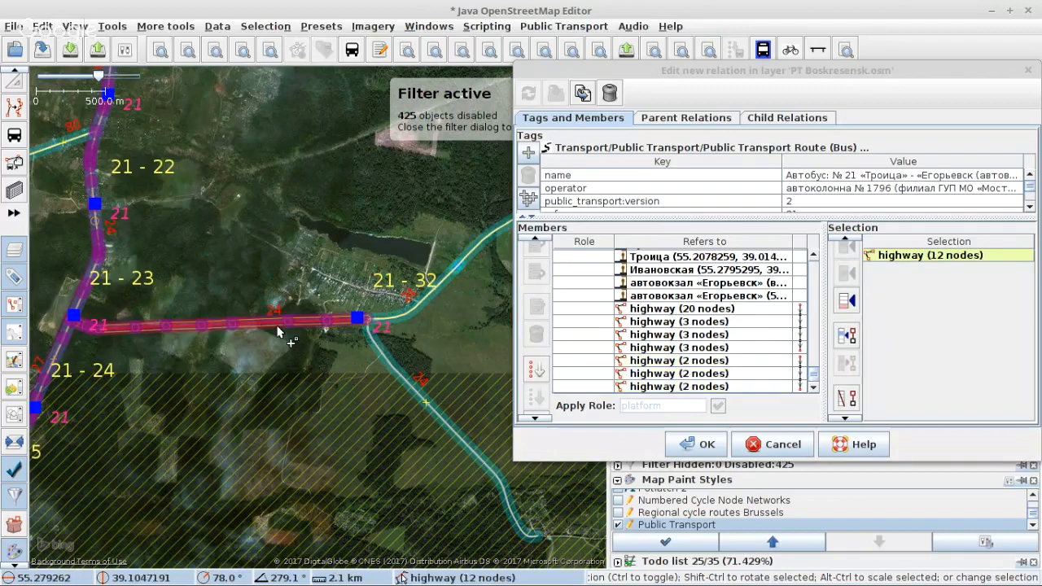
click(851, 338)
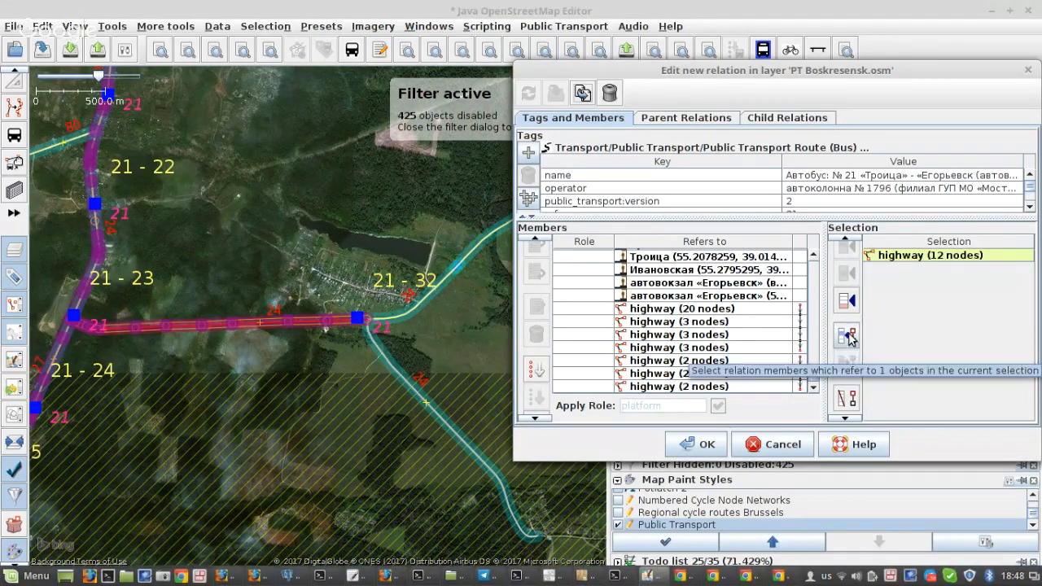
click(854, 338)
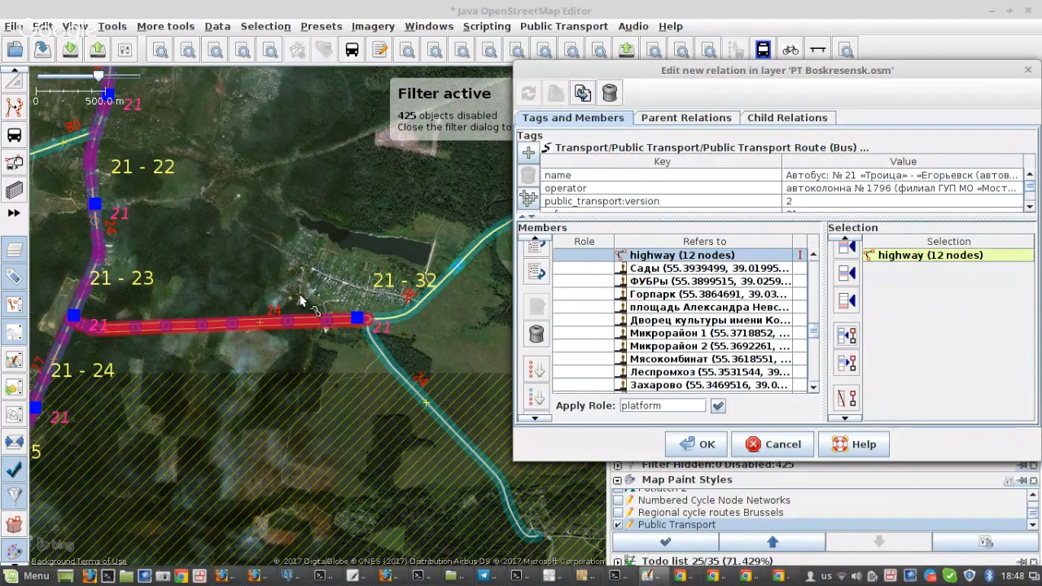
scroll(281, 289, down, 2)
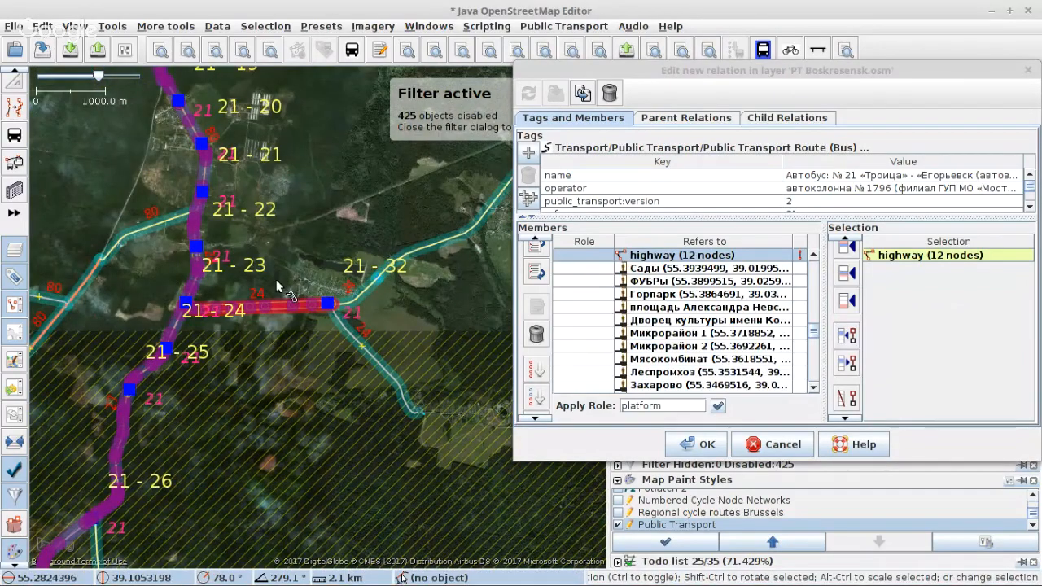
scroll(153, 295, up, 4)
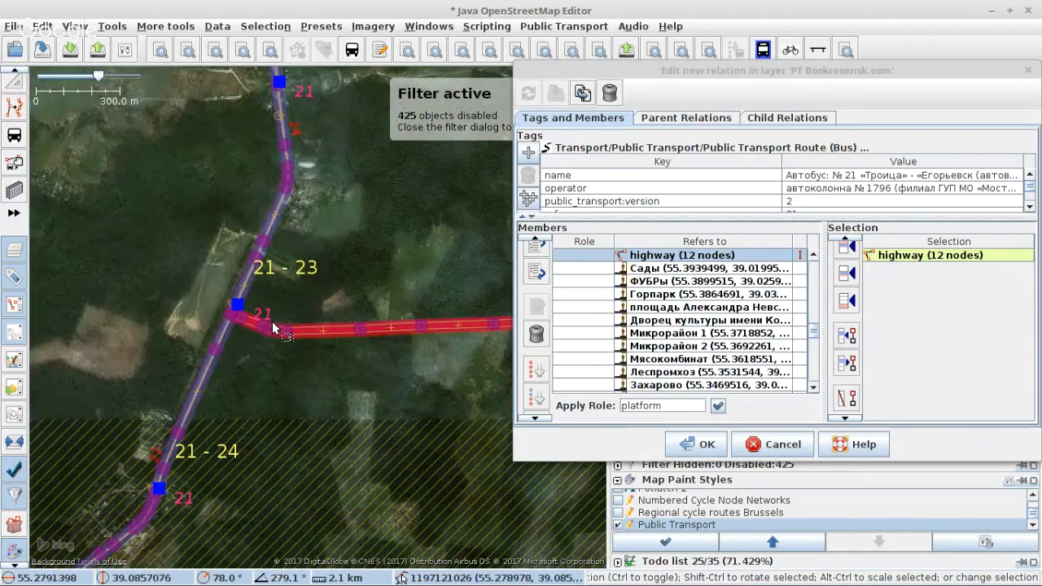
scroll(675, 326, up, 2)
click(688, 281)
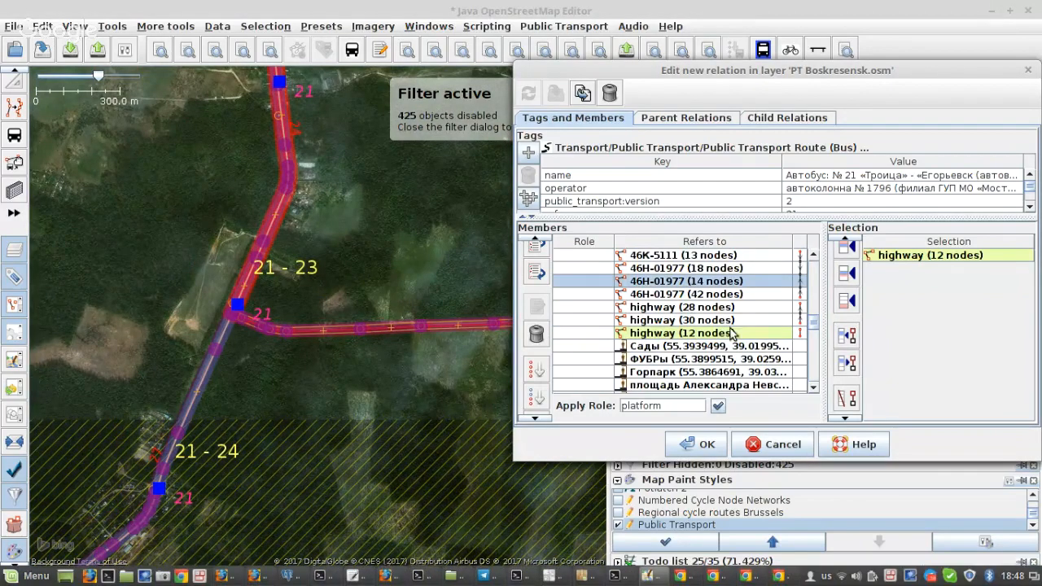
click(851, 303)
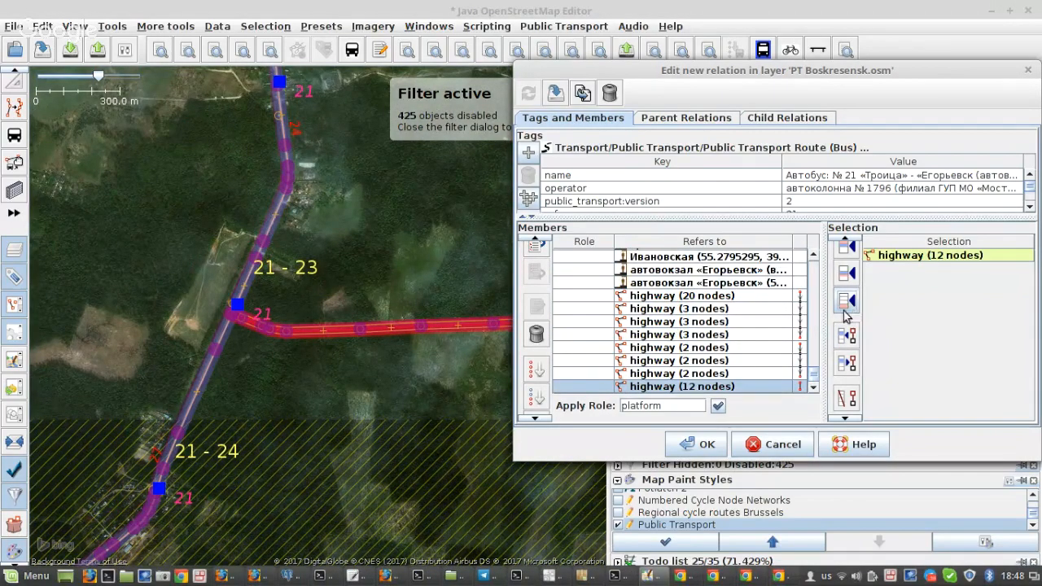
click(761, 350)
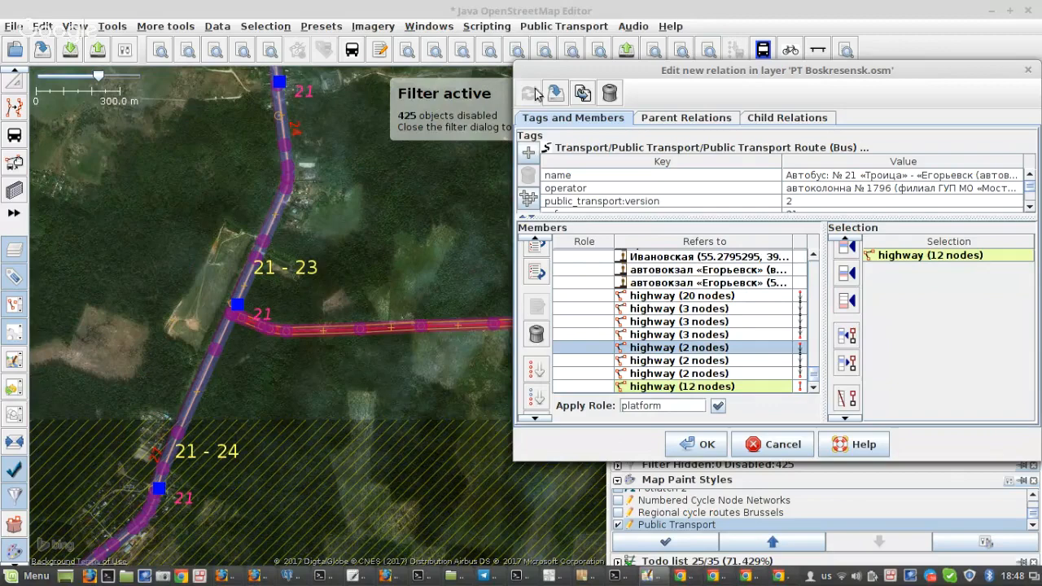
click(555, 92)
Append the 22-node and 2-node highways of the branch from Захарово to stop 21 - 16 to the end of the relation's members.
scroll(281, 292, down, 4)
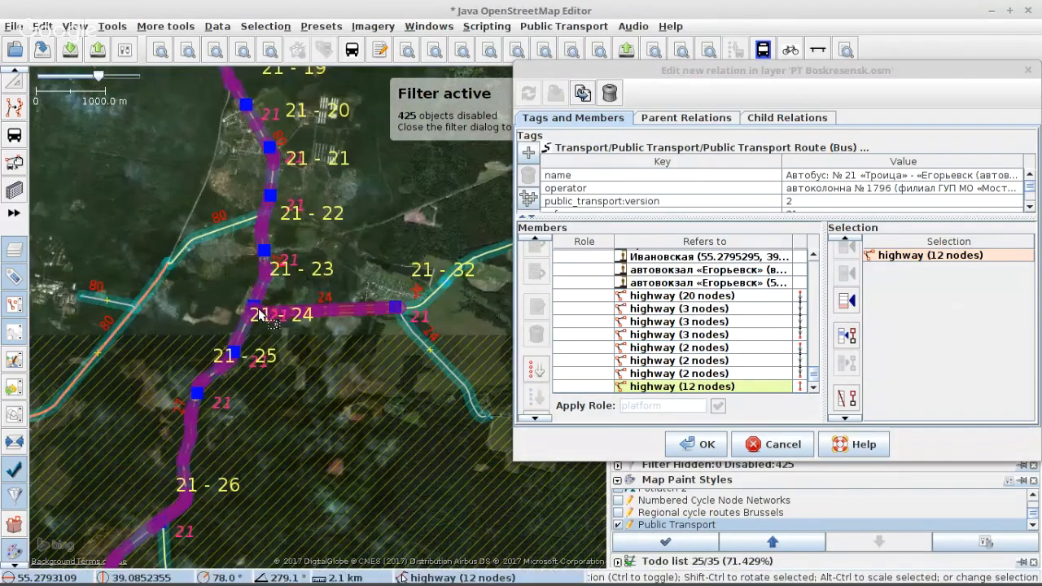
scroll(312, 366, down, 3)
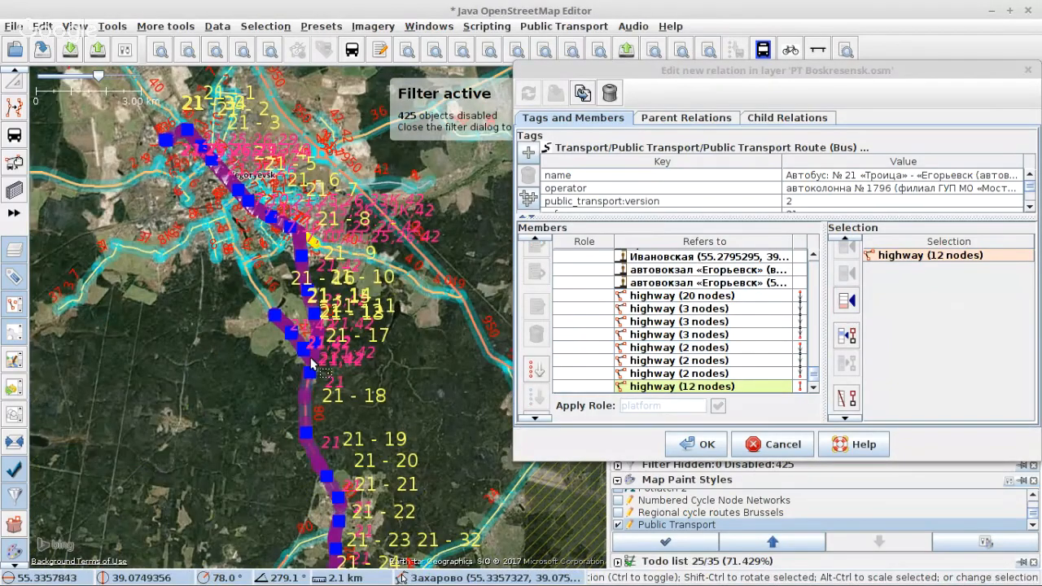
scroll(312, 366, up, 10)
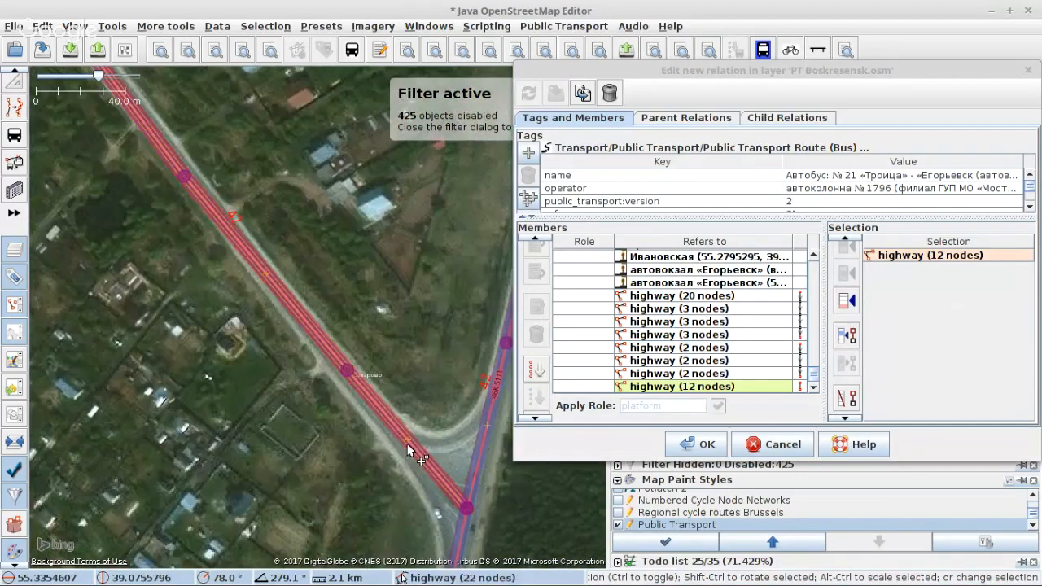
click(407, 450)
scroll(376, 365, down, 6)
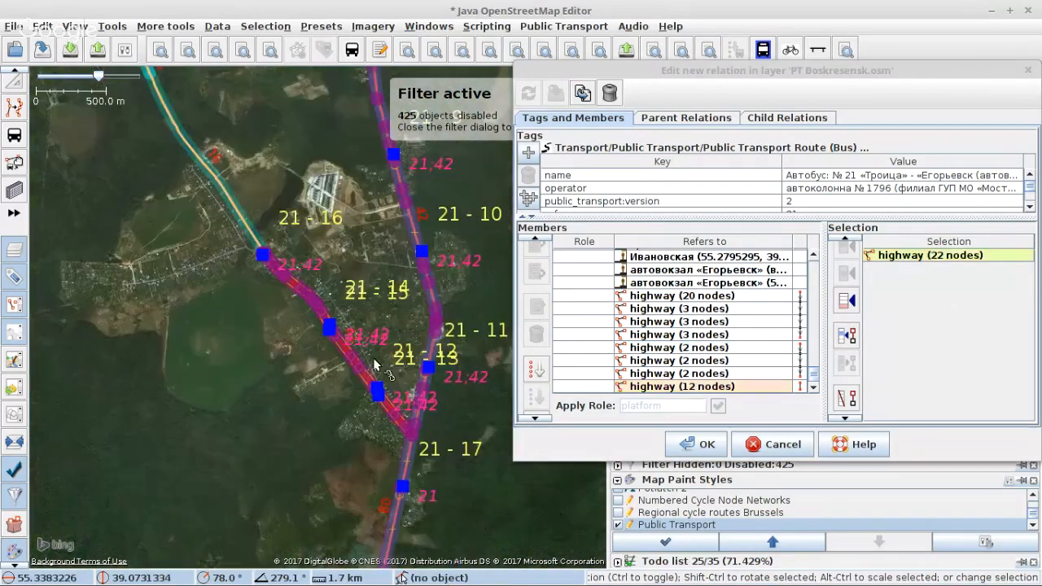
scroll(375, 364, up, 5)
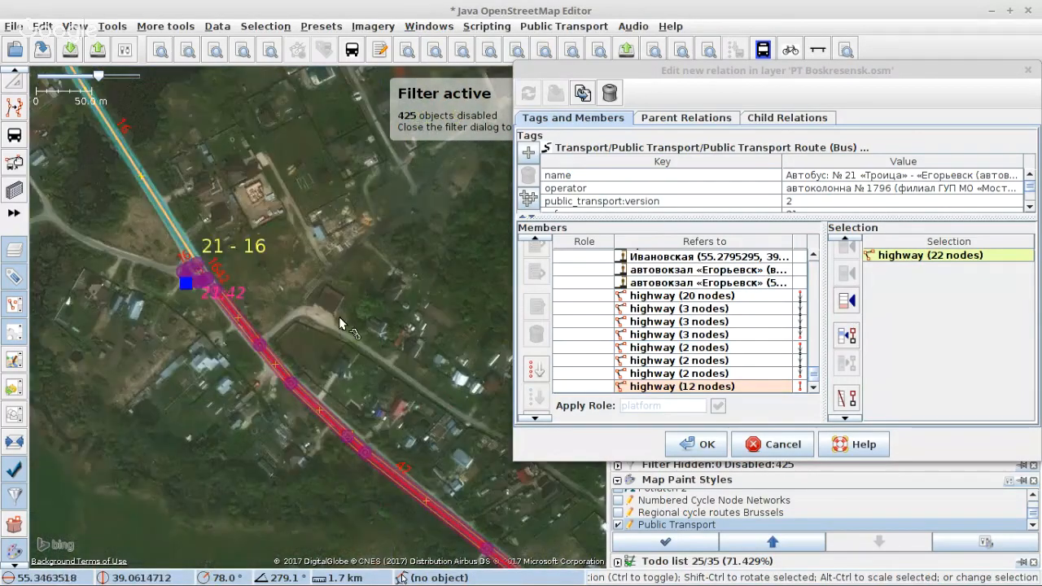
scroll(212, 273, up, 4)
shift+click(119, 373)
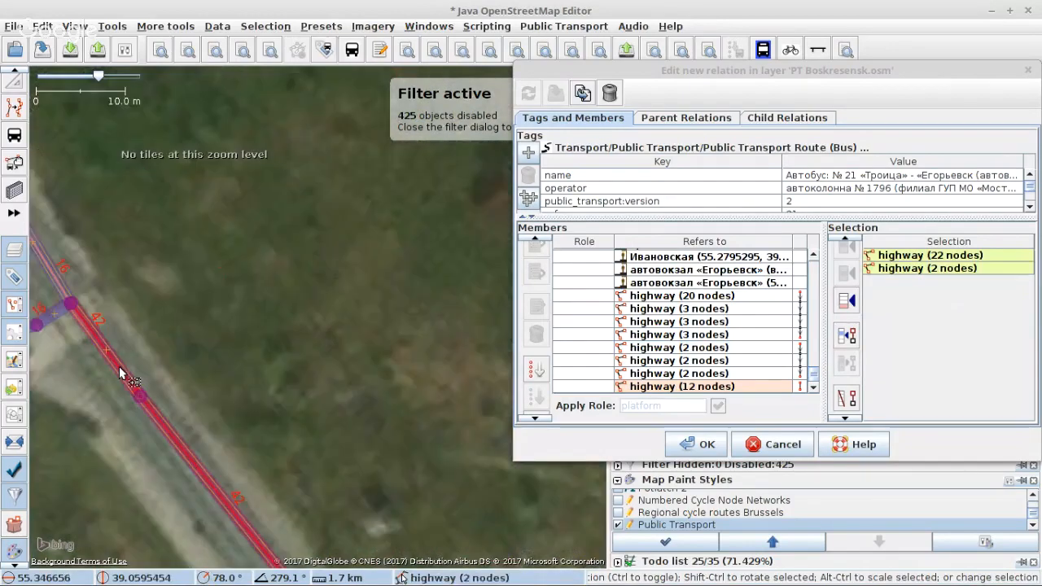
click(711, 323)
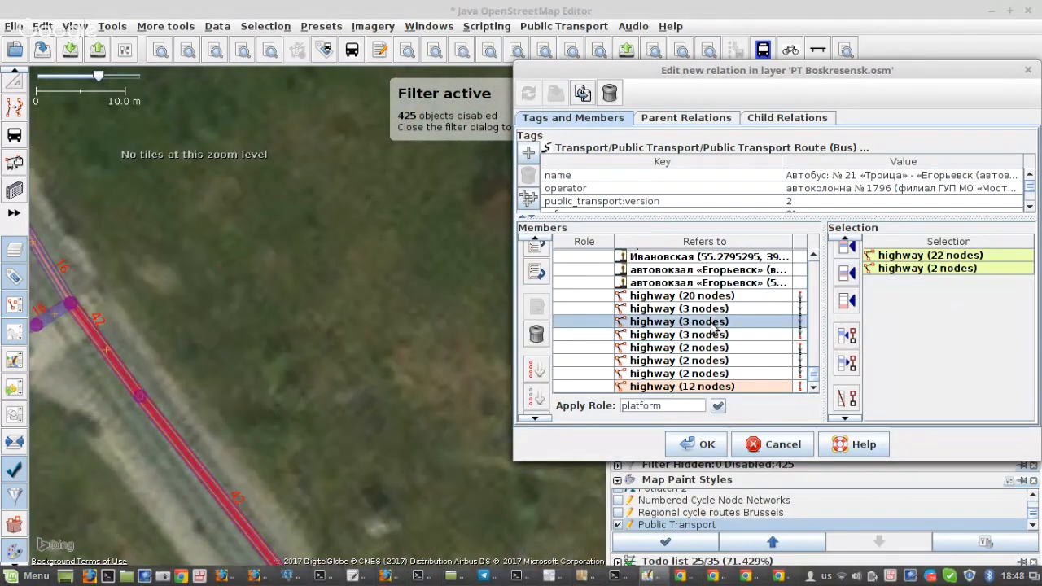
click(850, 302)
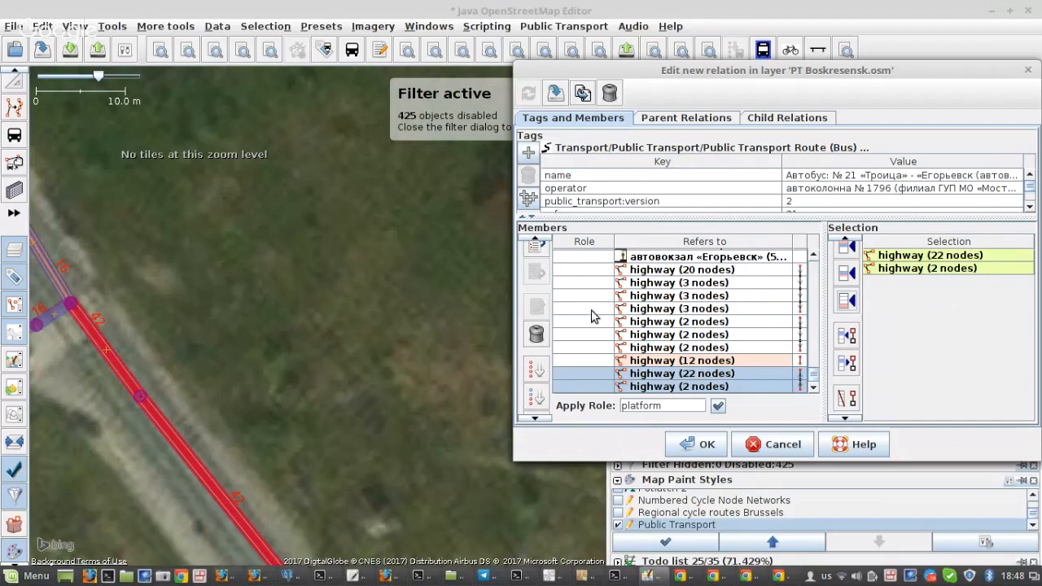
Follow the route from stop 21 - 16 north past stops 21 - 11 and 21 - 8 to Микрорайон 2, checking its ways.
scroll(202, 261, down, 2)
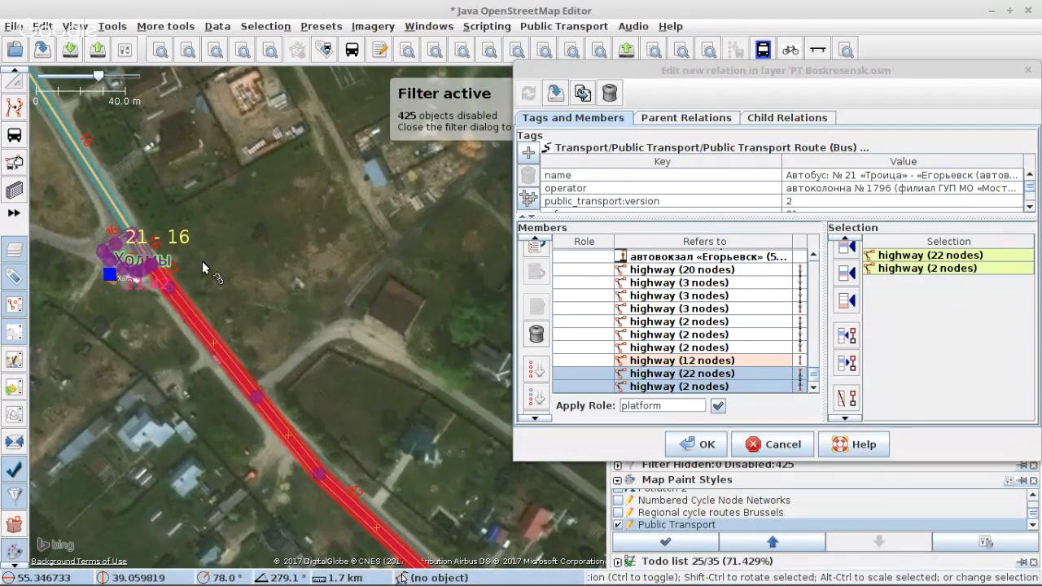
scroll(202, 263, down, 4)
scroll(296, 454, up, 2)
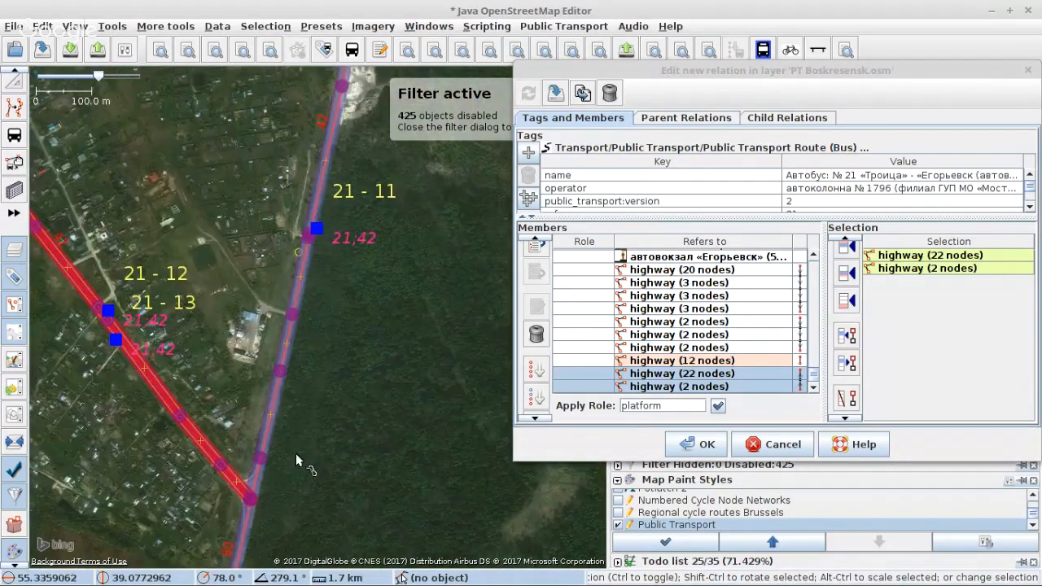
drag(338, 212, 364, 318)
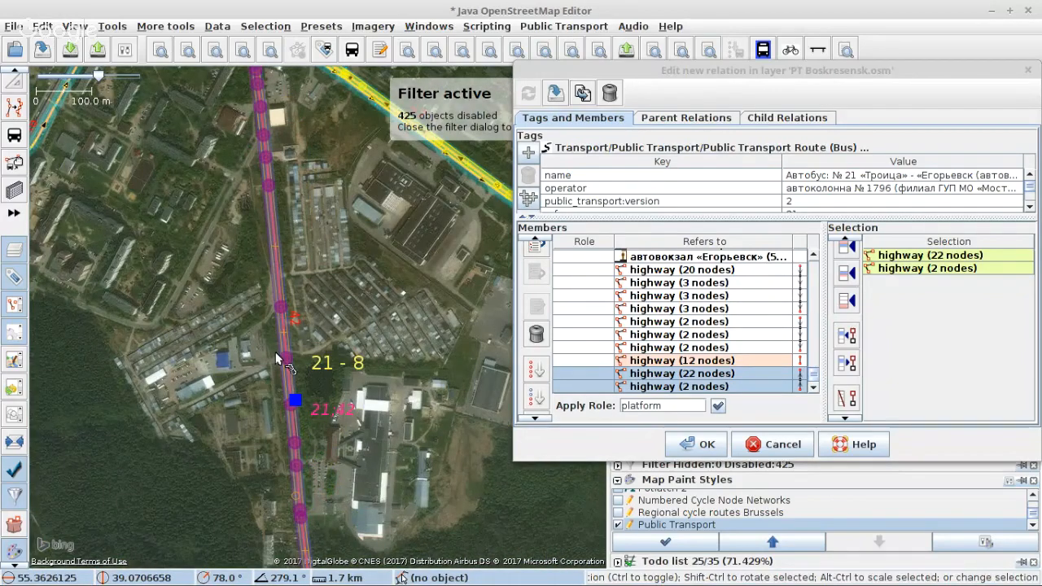
drag(284, 163, 352, 366)
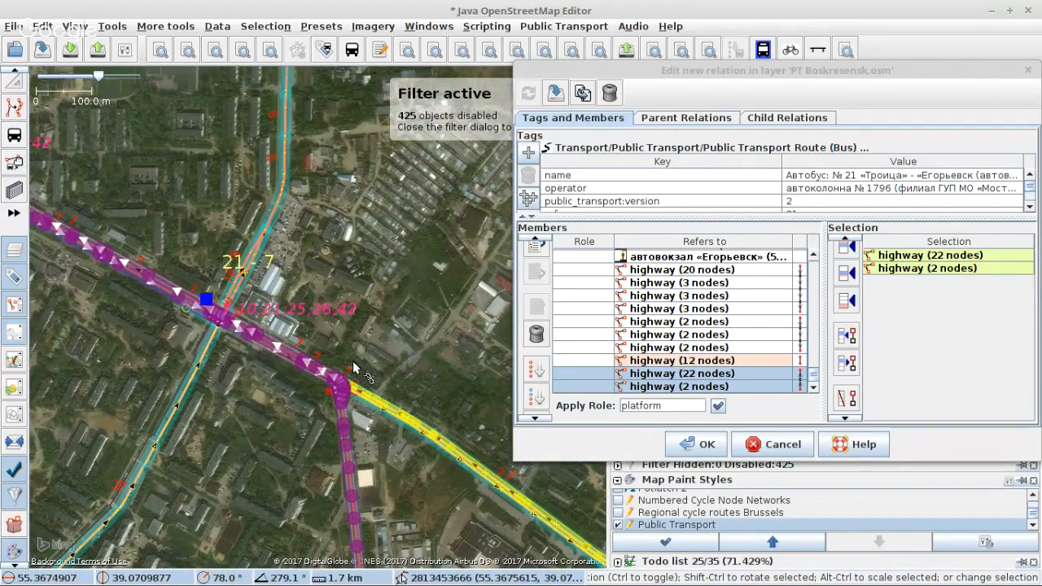
scroll(352, 361, up, 3)
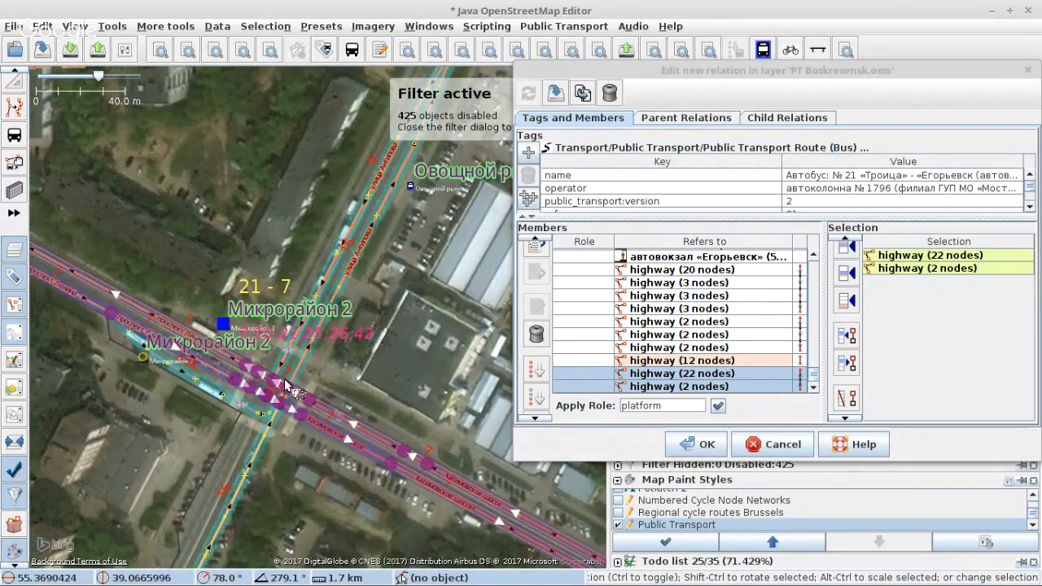
drag(521, 521, 285, 297)
drag(529, 489, 298, 312)
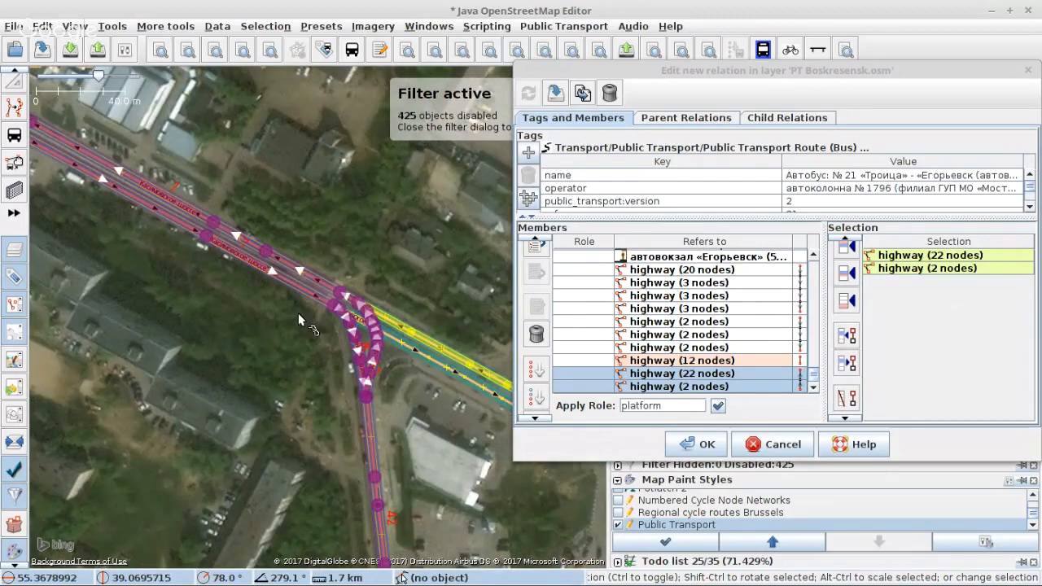
Remove the opposite-direction Коломенское шоссе (5 nodes) and Касимовское шоссе (4 nodes) ways at their junction from the relation.
scroll(299, 313, up, 4)
click(397, 435)
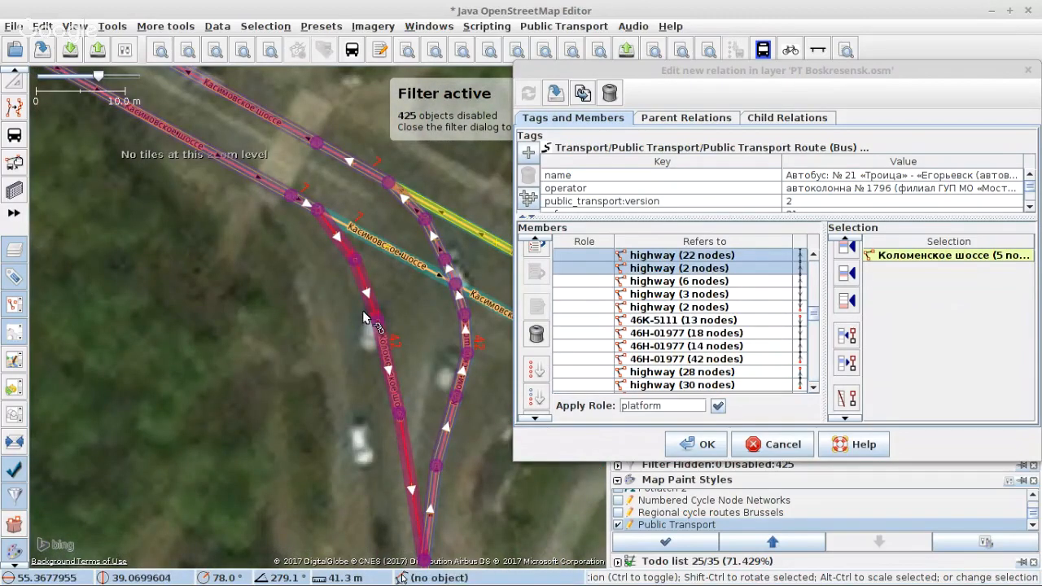
shift+click(266, 181)
scroll(370, 256, down, 5)
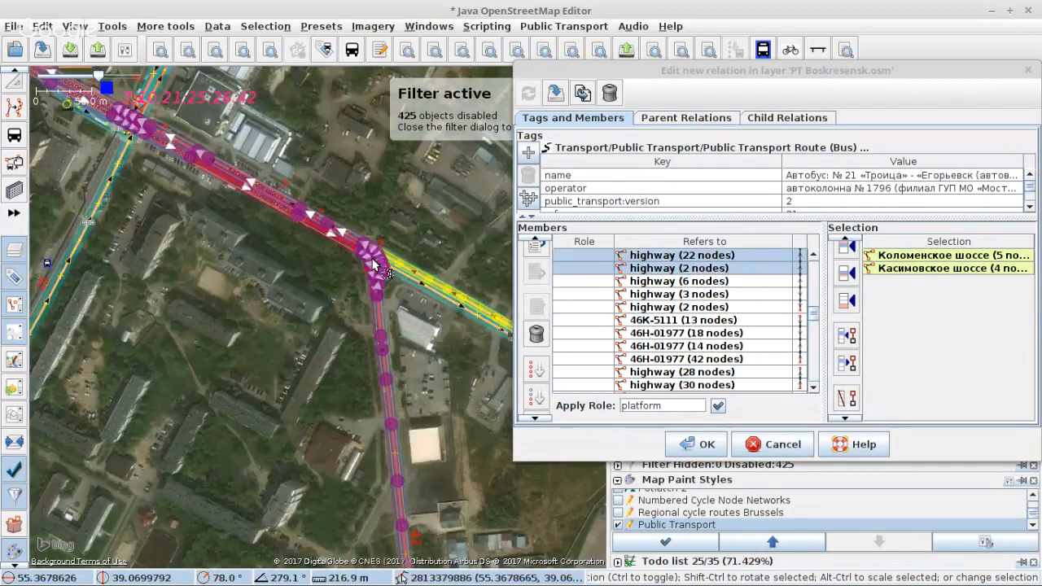
scroll(374, 265, up, 3)
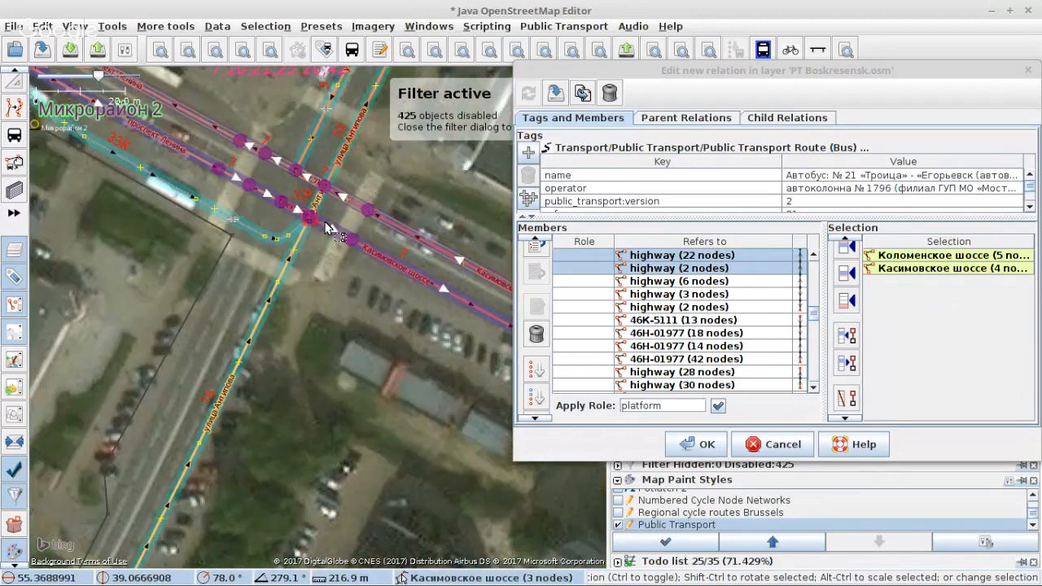
scroll(329, 229, up, 2)
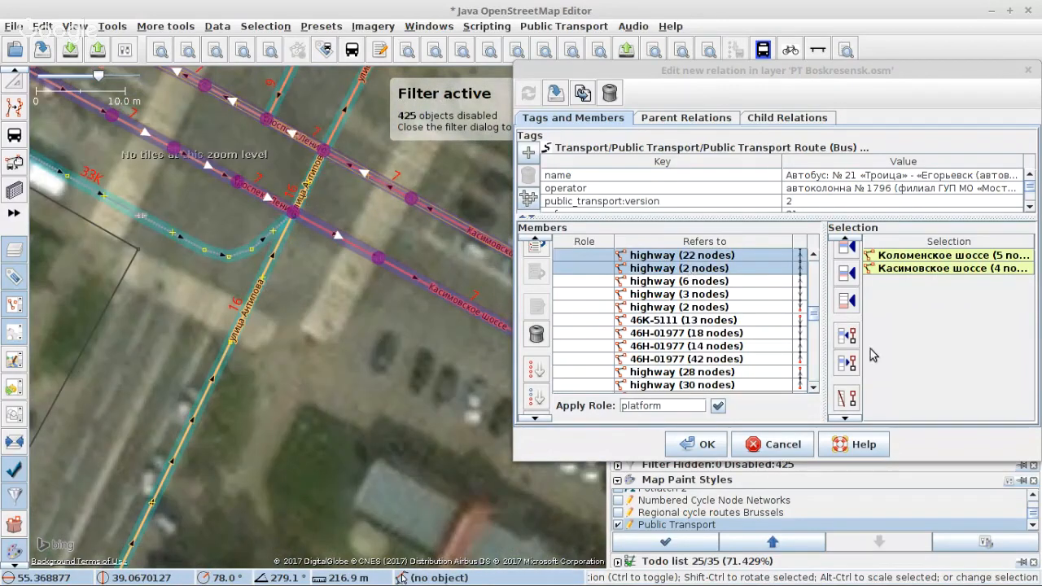
click(847, 398)
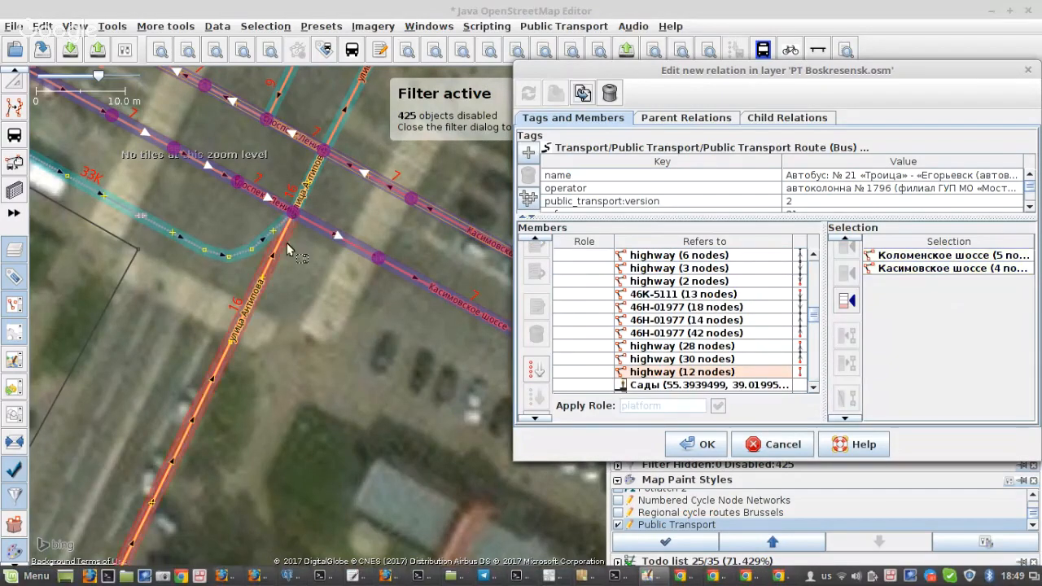
Remove the opposite-direction 3-node Касимовское шоссе way near улица Антипова from the relation, and apply.
scroll(210, 216, down, 1)
scroll(213, 220, down, 3)
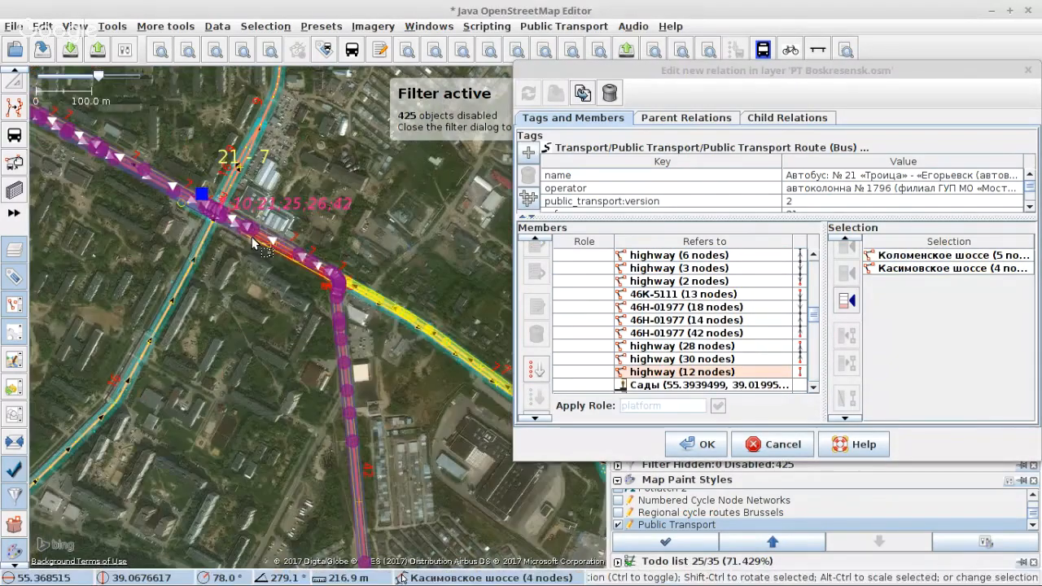
scroll(237, 225, up, 4)
click(350, 377)
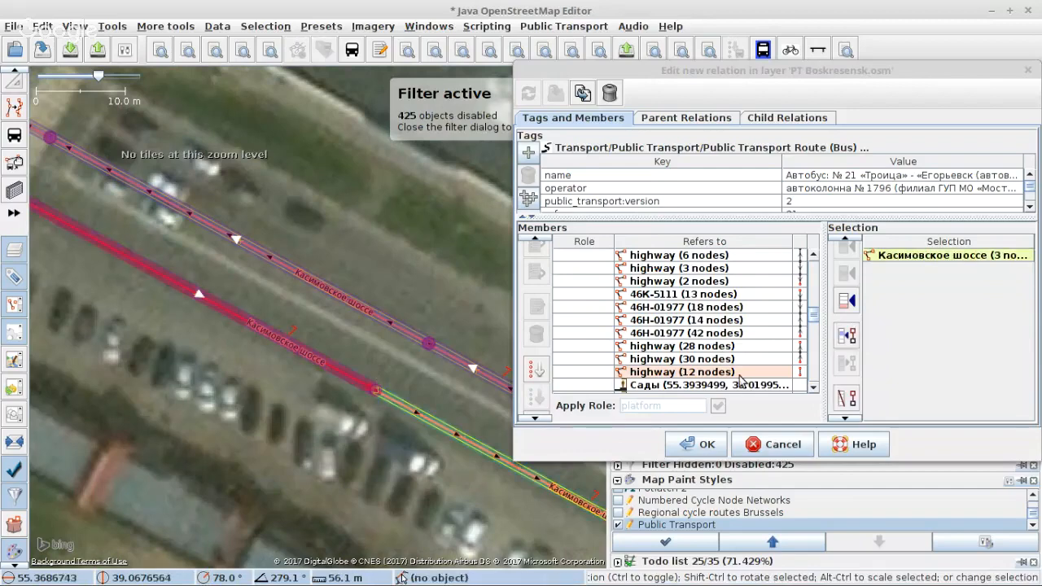
click(846, 394)
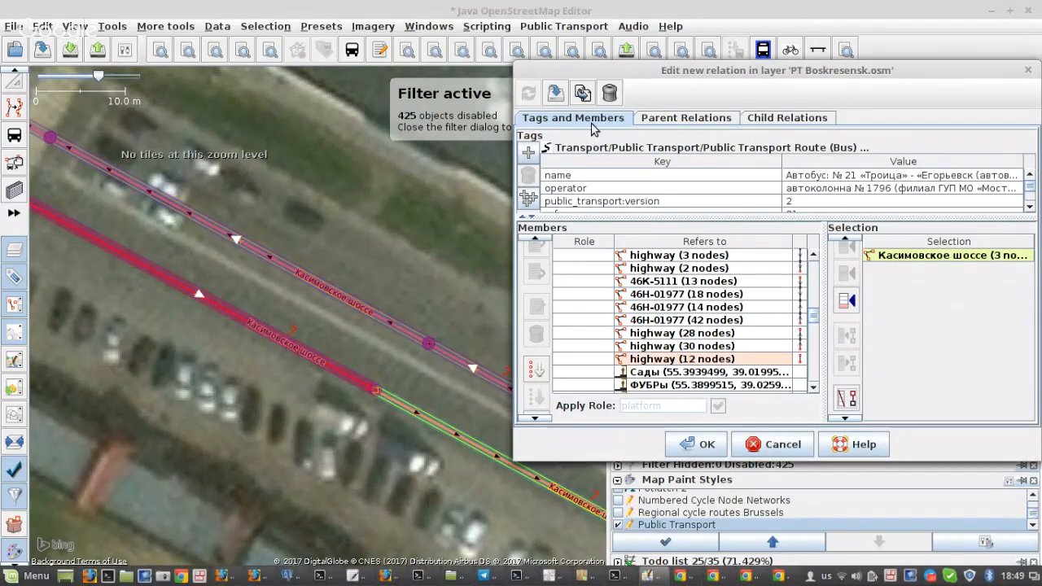
click(558, 95)
Remove the 2-node and 4-node проспект Ленина ways of the opposite carriageway at улица Антипова from the relation.
drag(188, 176, 612, 459)
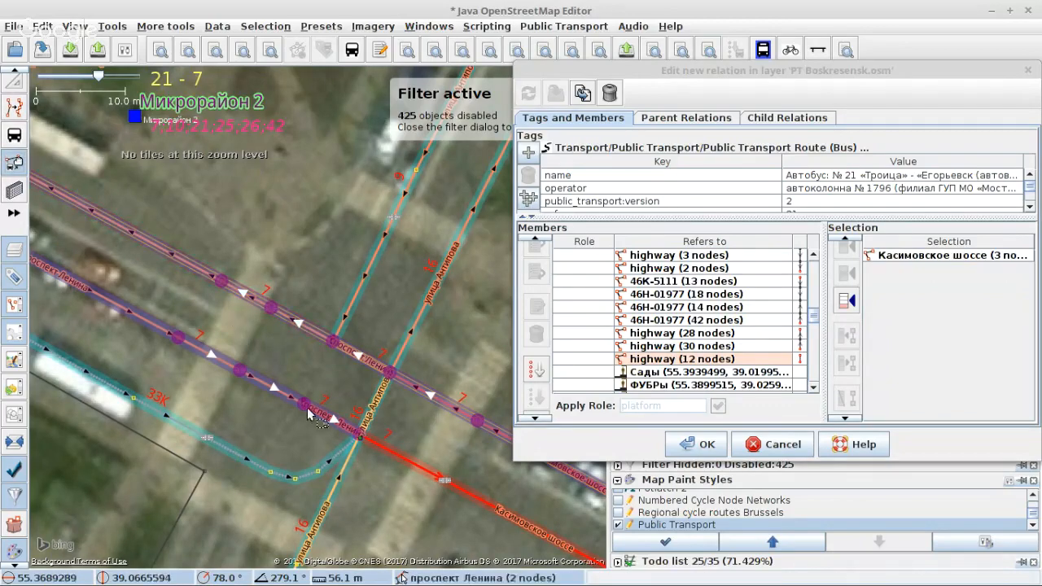
click(279, 389)
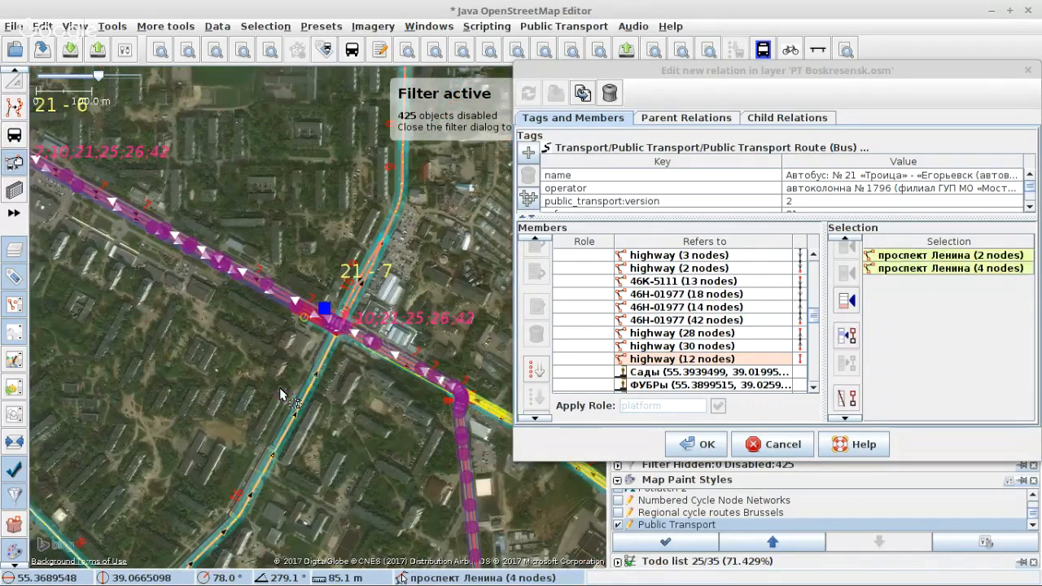
click(844, 398)
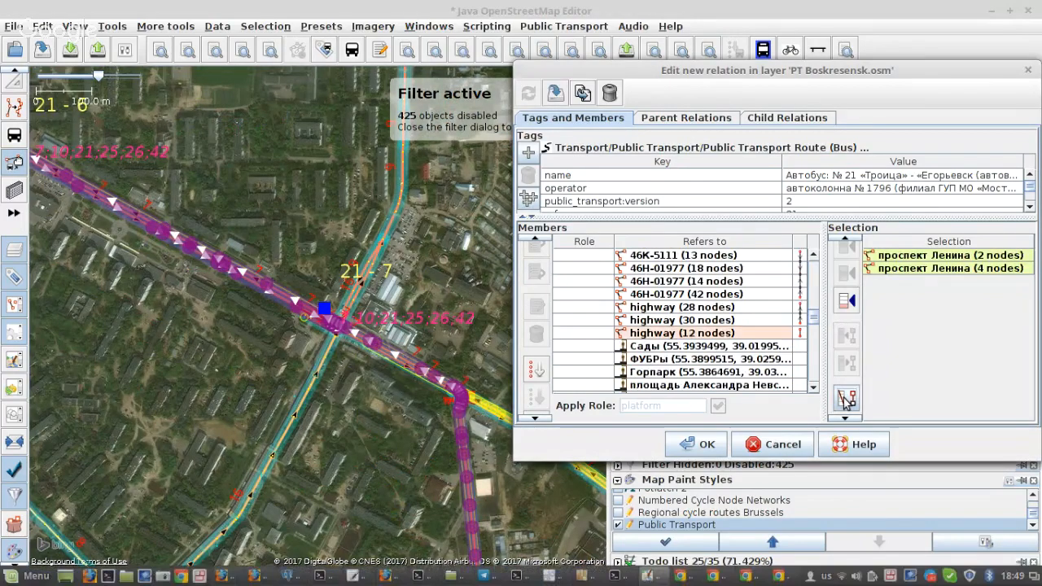
Remove the opposite-direction проспект Ленина (7, 5 and 6 nodes) and Советская улица (5 and 14 nodes) ways up to Рязанская улица.
scroll(305, 304, up, 3)
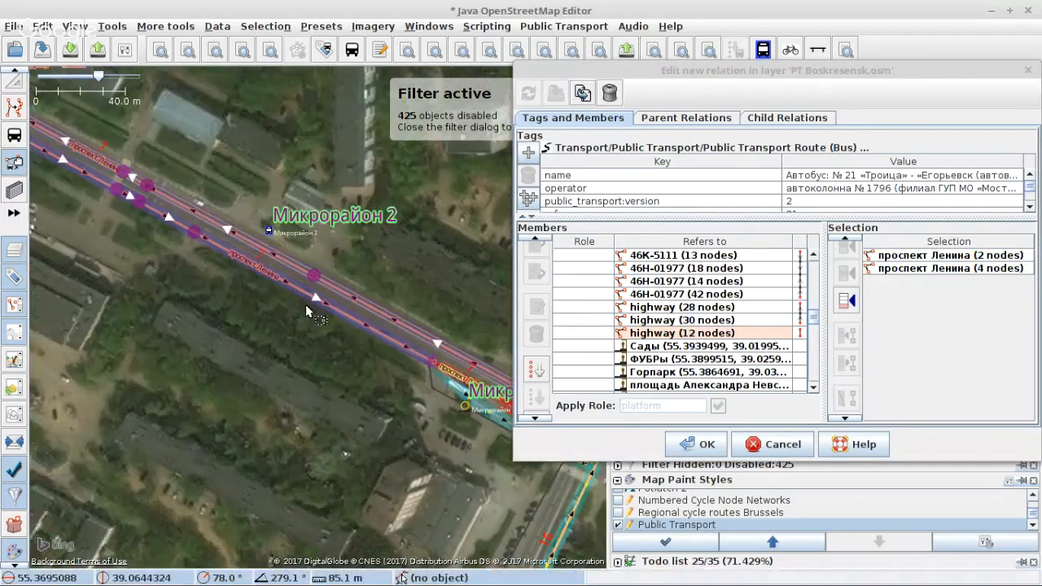
scroll(306, 304, up, 2)
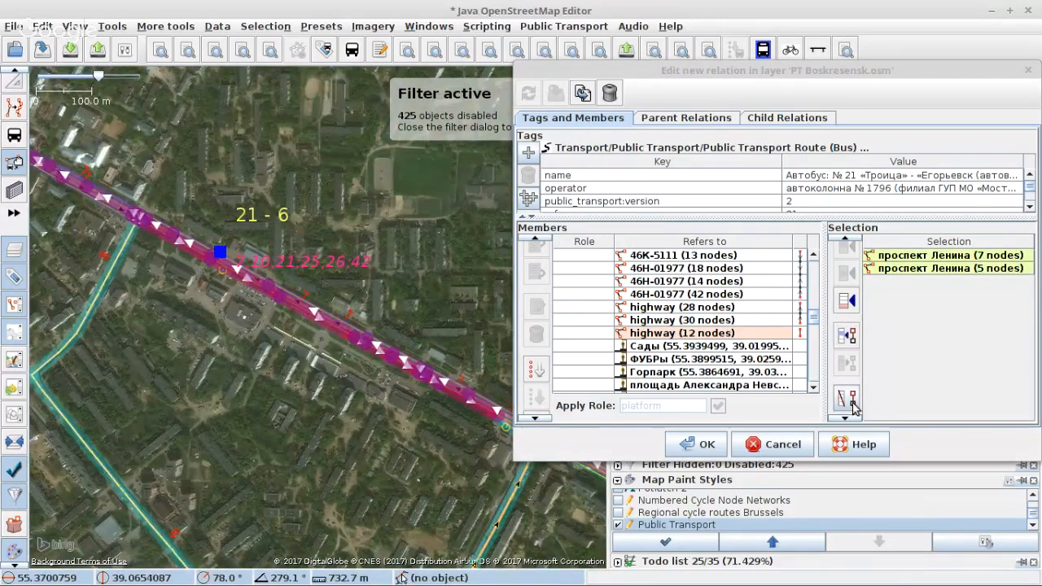
click(854, 403)
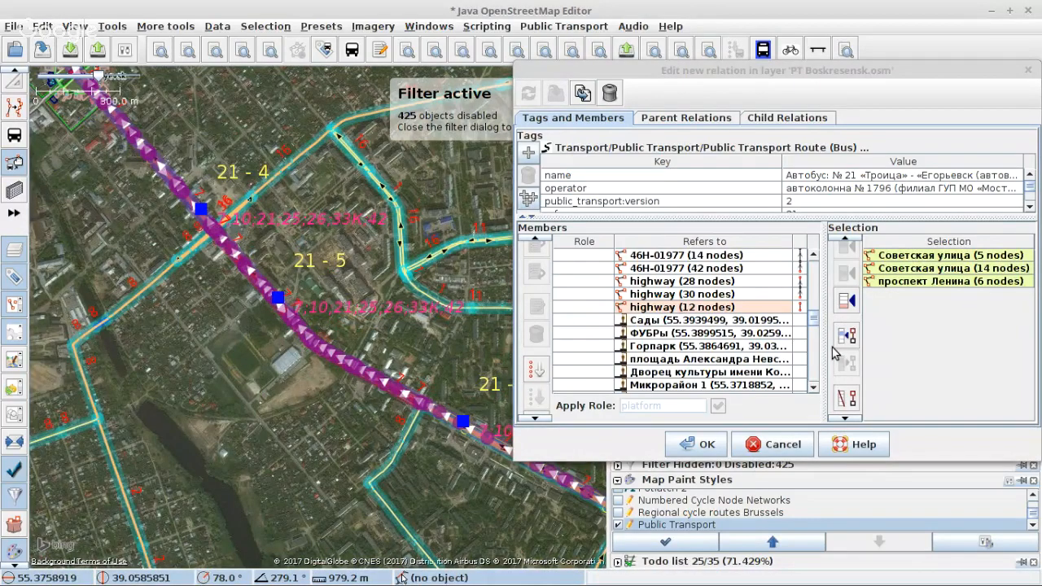
click(847, 398)
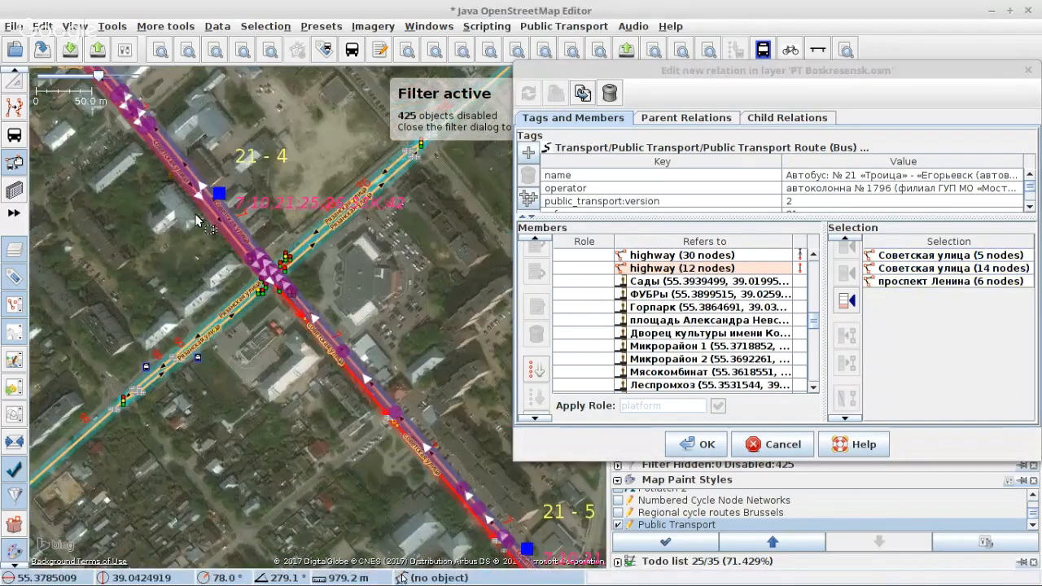
Remove the opposite-direction Советская улица ways (14, 9 and 2 nodes) between Рязанская улица and Горпарк from the relation.
scroll(199, 221, up, 5)
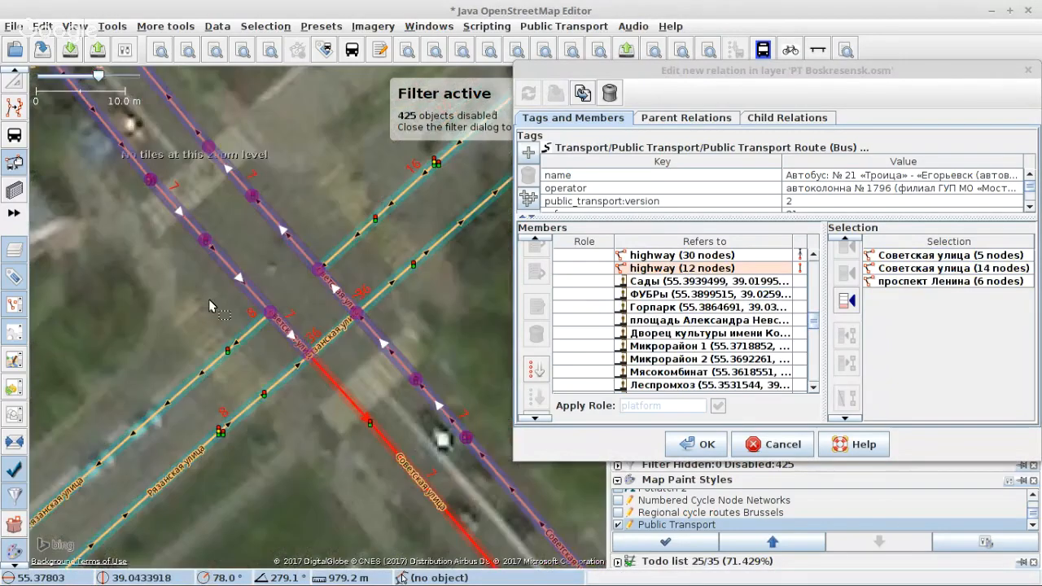
scroll(208, 298, up, 2)
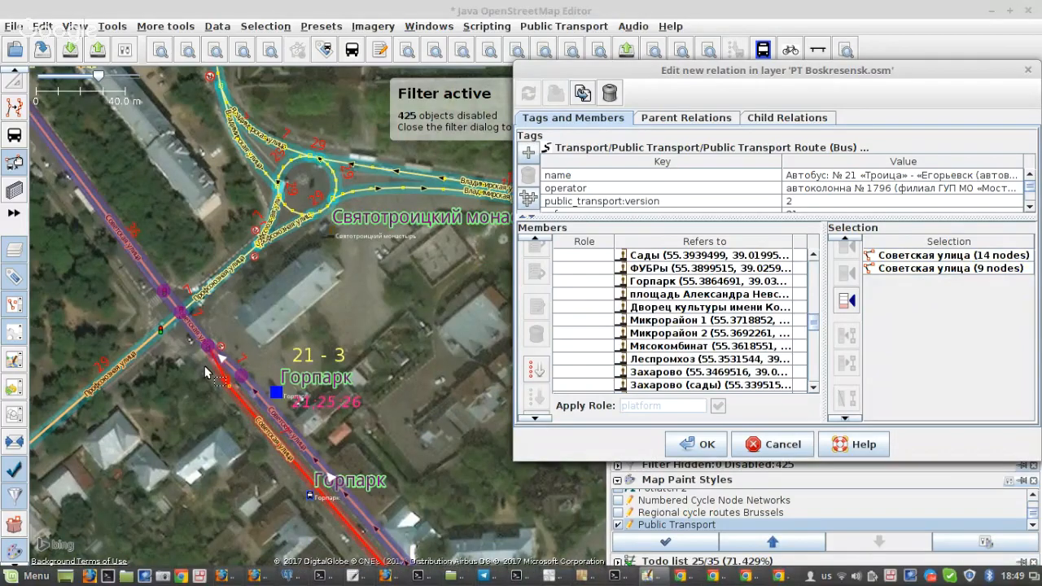
scroll(204, 366, down, 2)
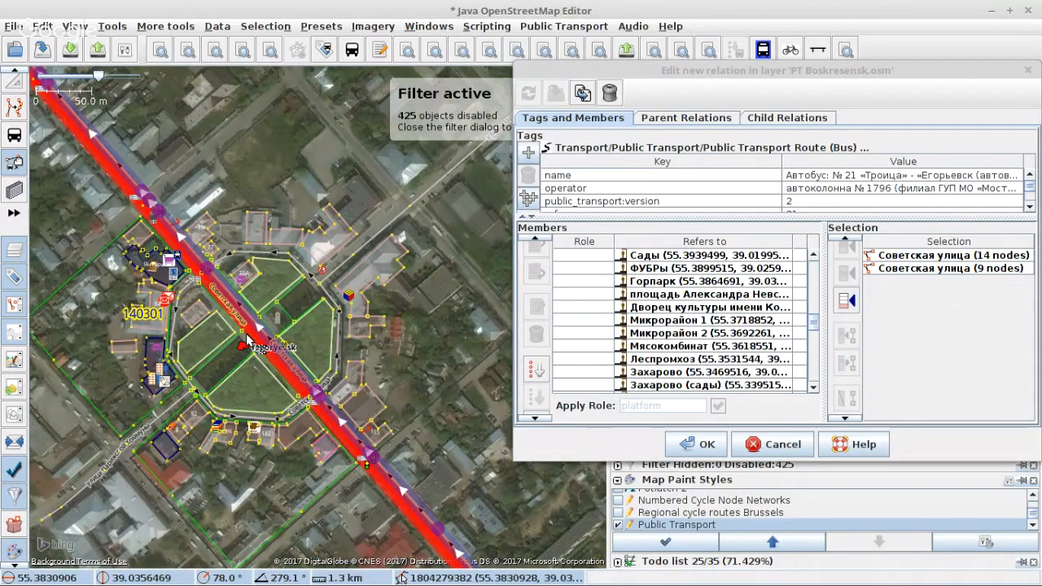
scroll(248, 341, down, 2)
scroll(259, 373, down, 1)
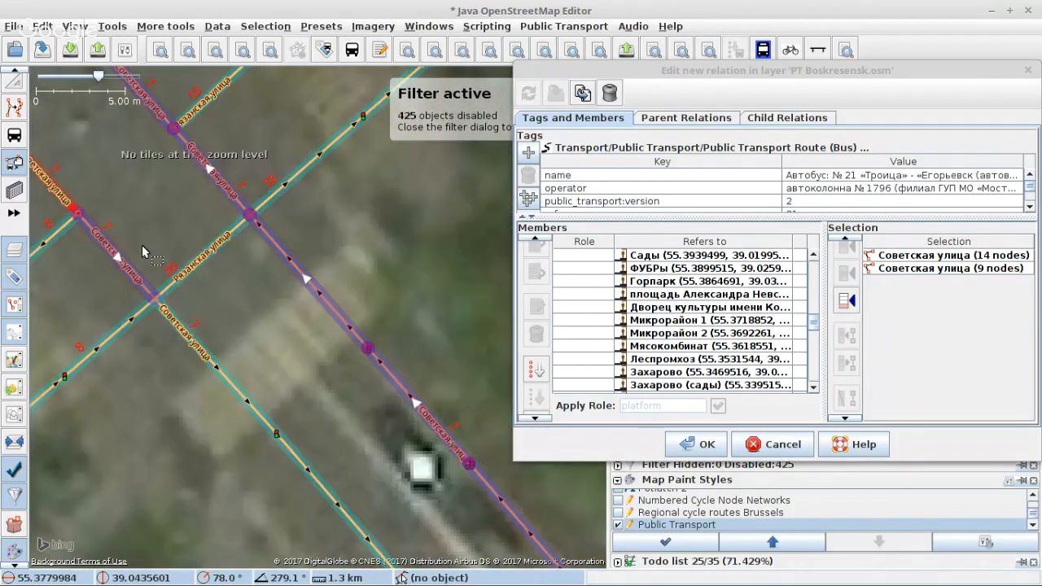
key(s)
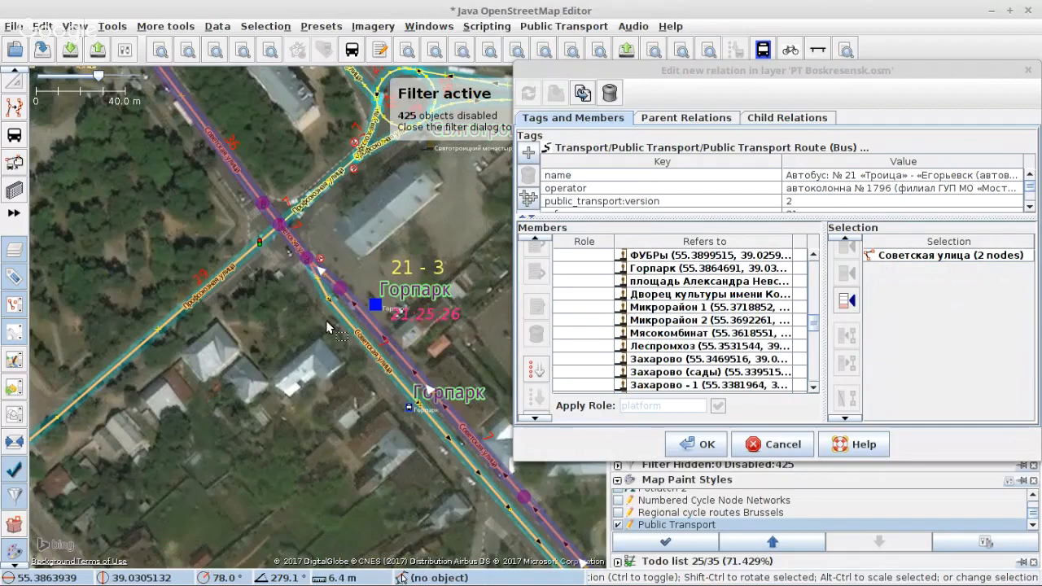
scroll(369, 304, down, 6)
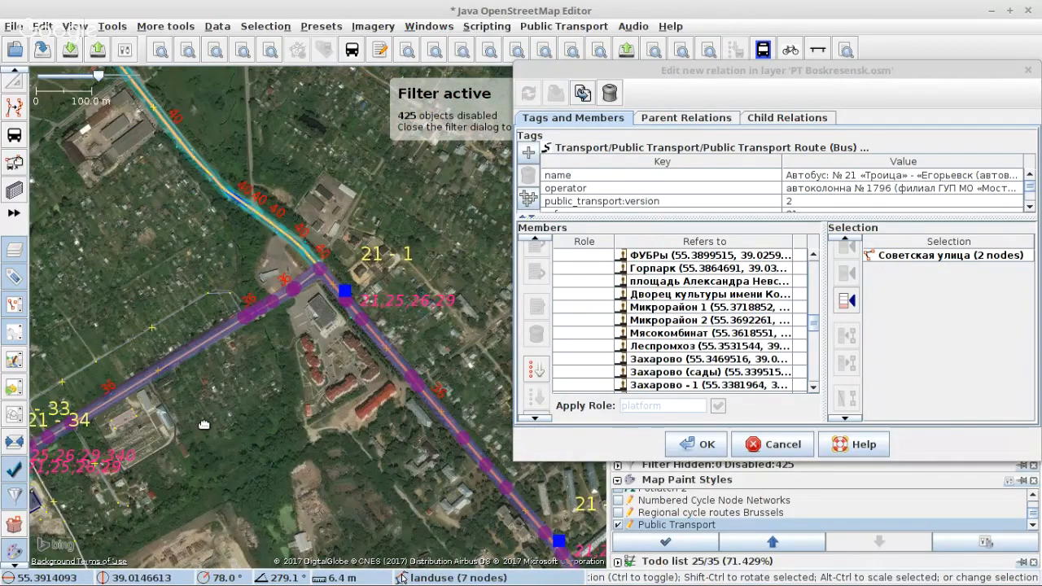
Remove the автовокзал «Егорьевск» departure platform and the 4-node Привокзальная площадь way leading to it from the relation, applying the changes.
scroll(216, 318, up, 3)
scroll(216, 317, up, 3)
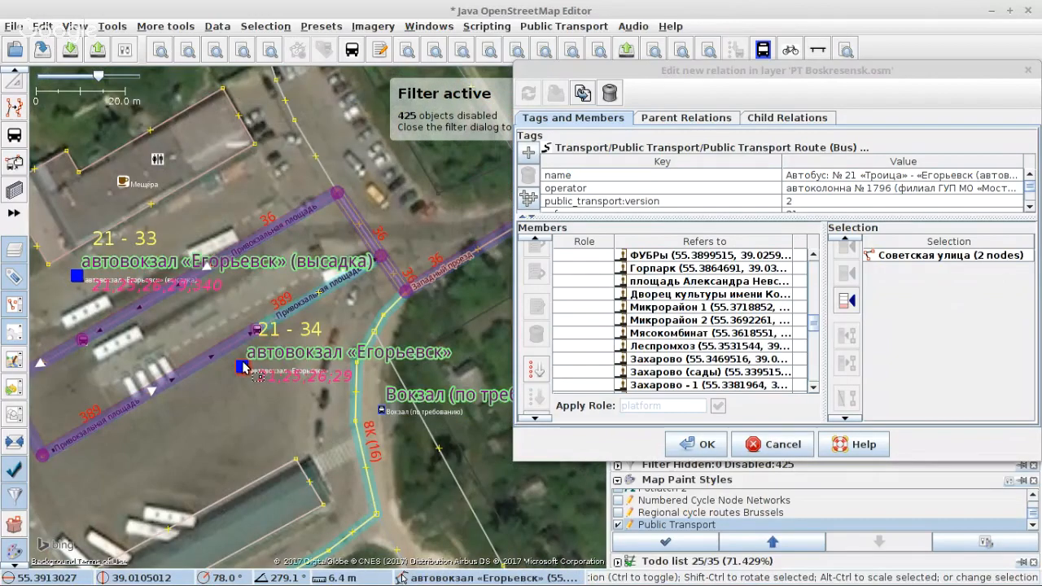
click(242, 366)
click(847, 399)
click(554, 95)
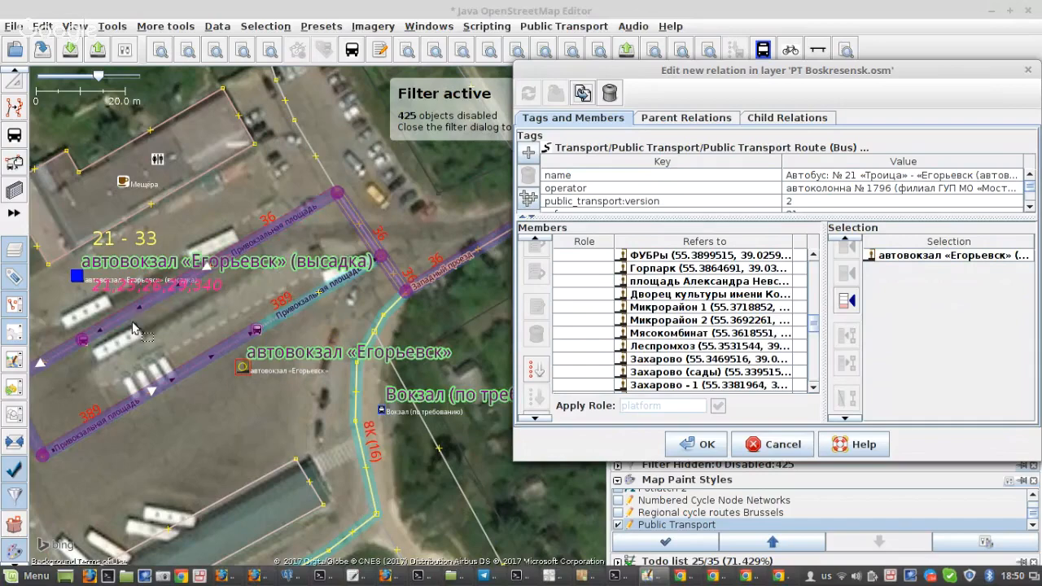
click(72, 352)
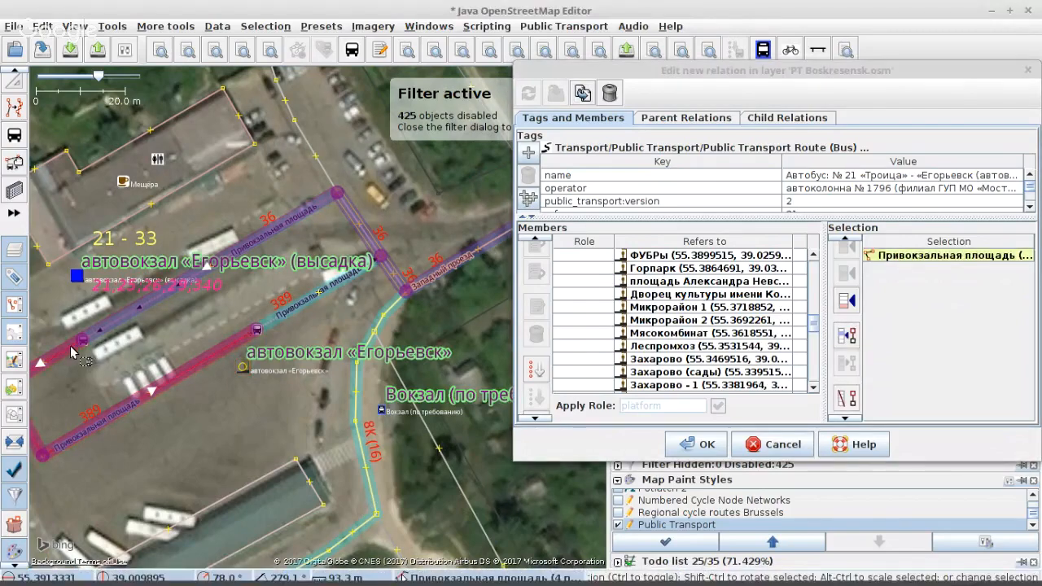
click(847, 398)
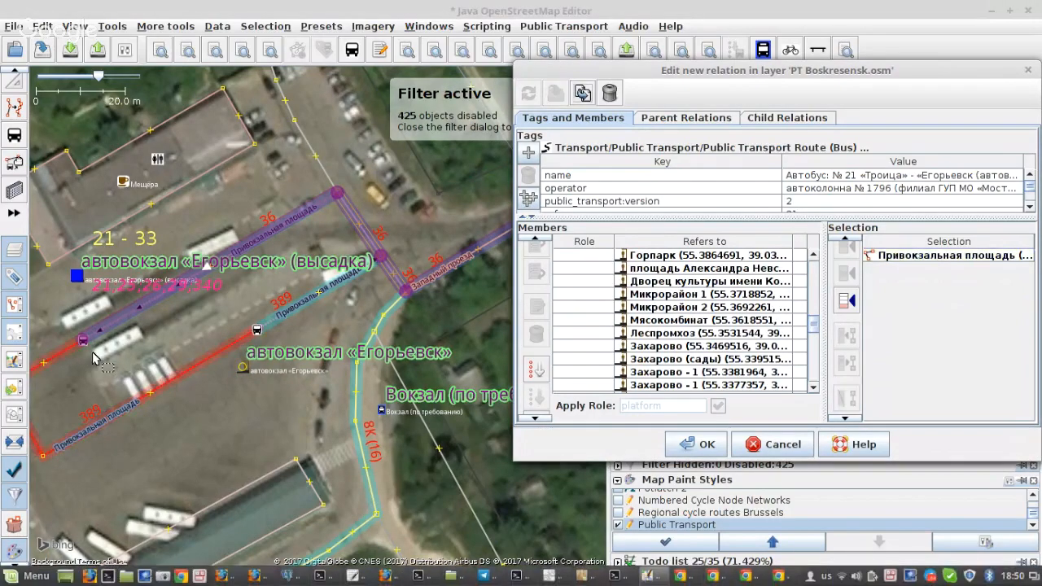
Sort the relation members from the first 2-node highway at the Троица stop onwards.
scroll(624, 390, up, 2)
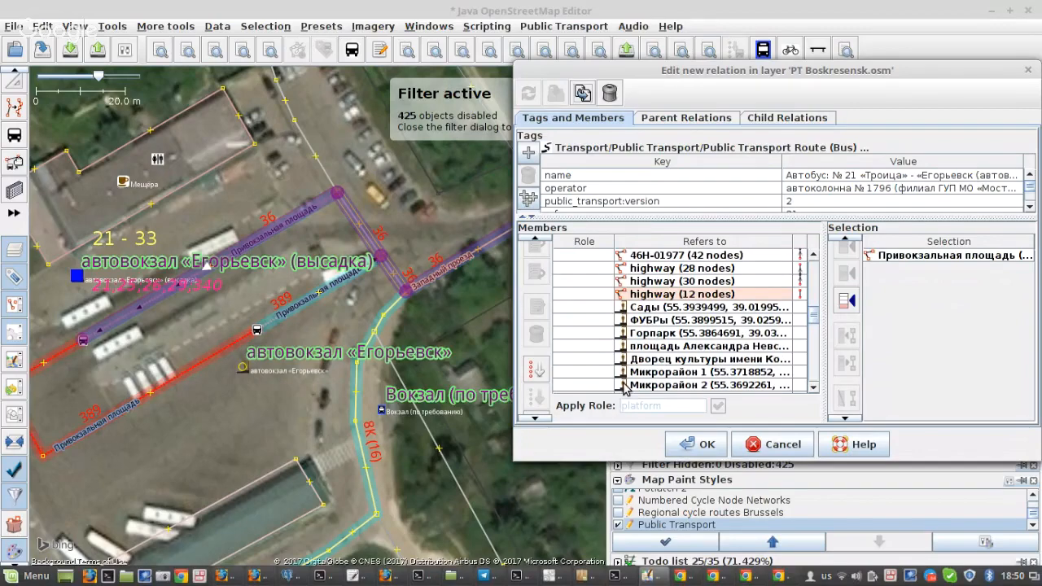
scroll(624, 389, up, 3)
scroll(216, 216, down, 12)
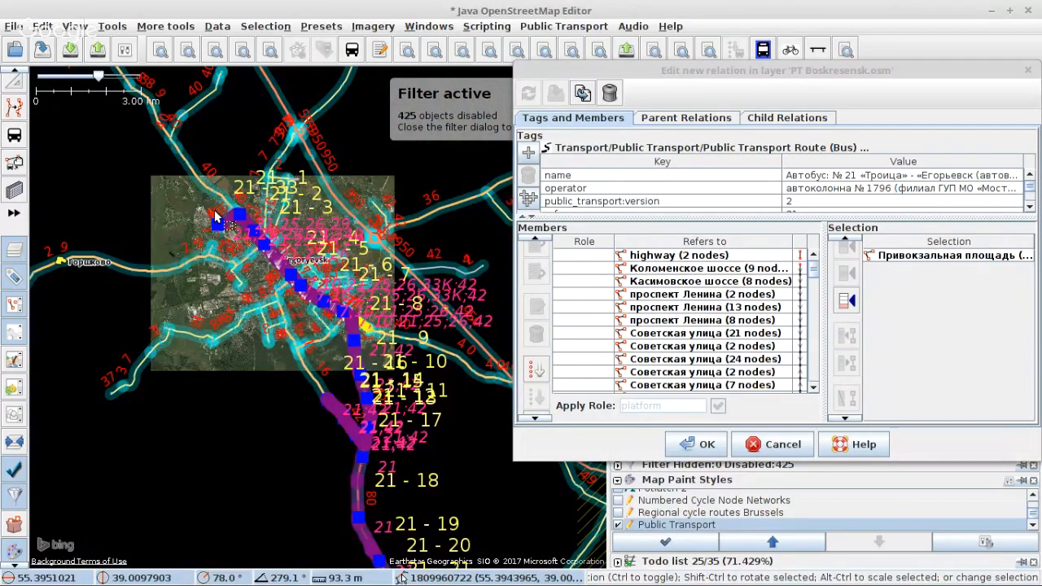
scroll(216, 216, down, 2)
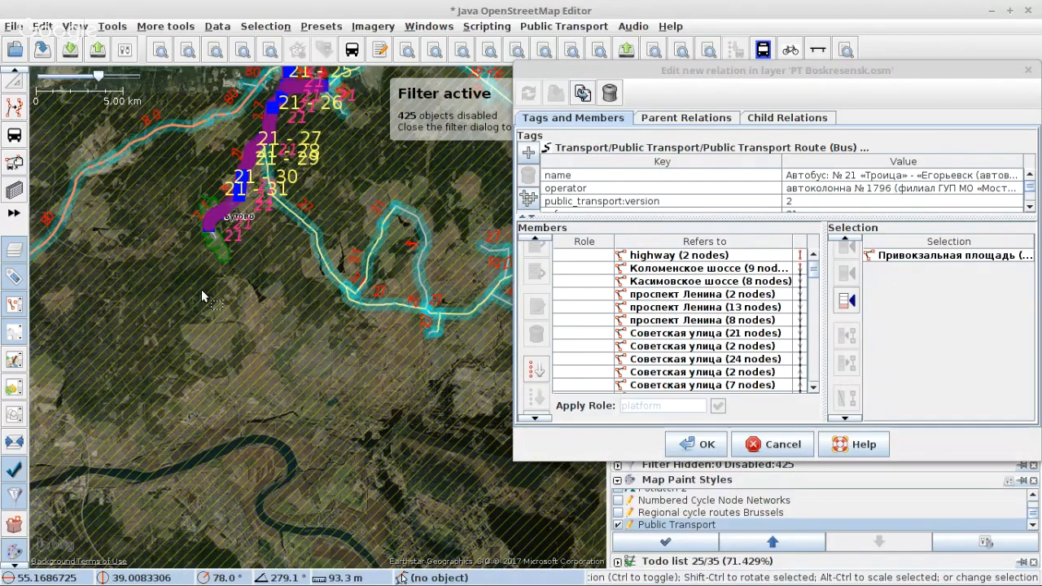
scroll(209, 226, up, 13)
scroll(171, 359, up, 7)
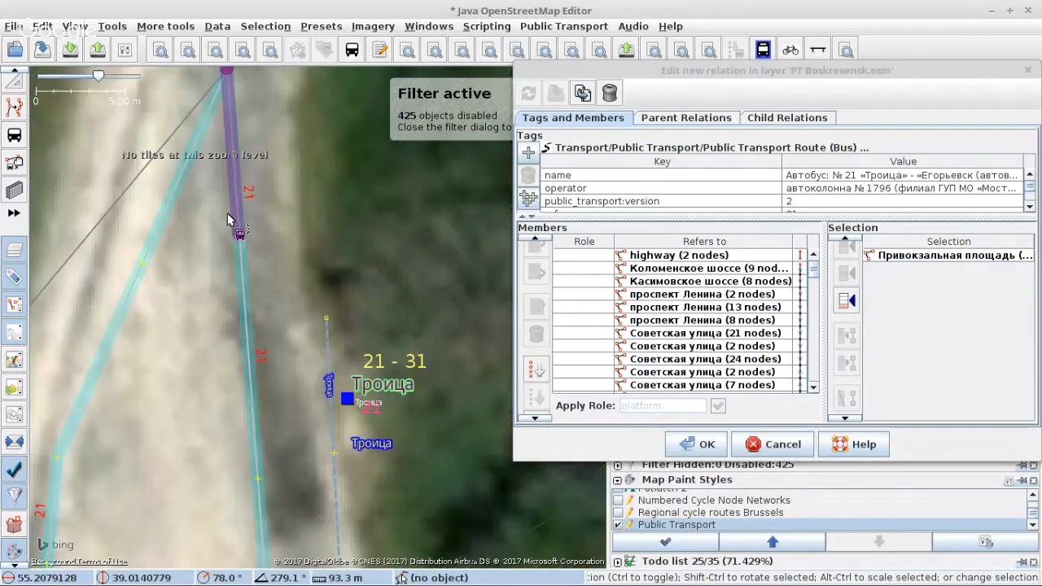
click(228, 216)
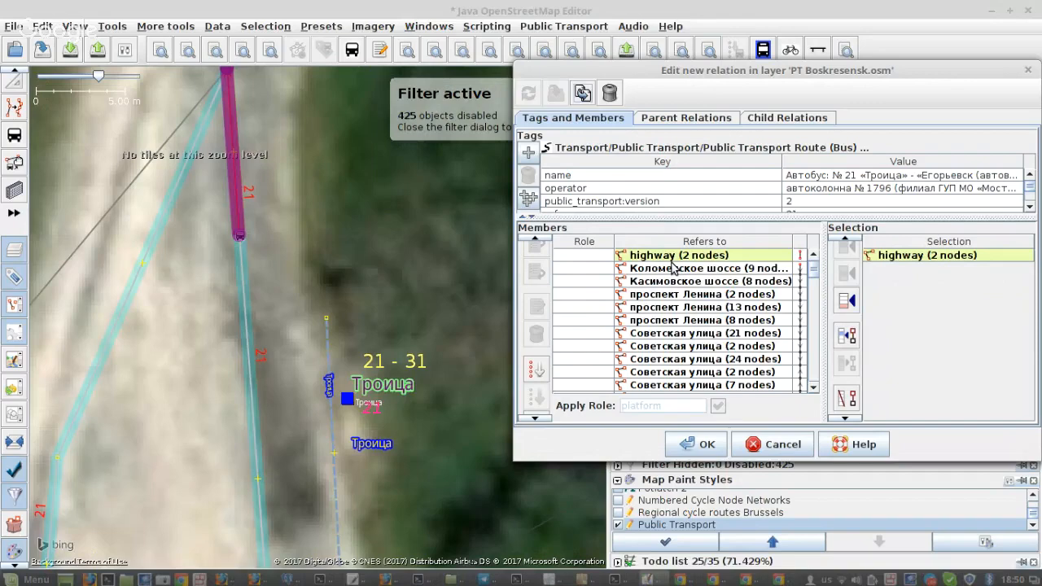
click(671, 257)
click(539, 396)
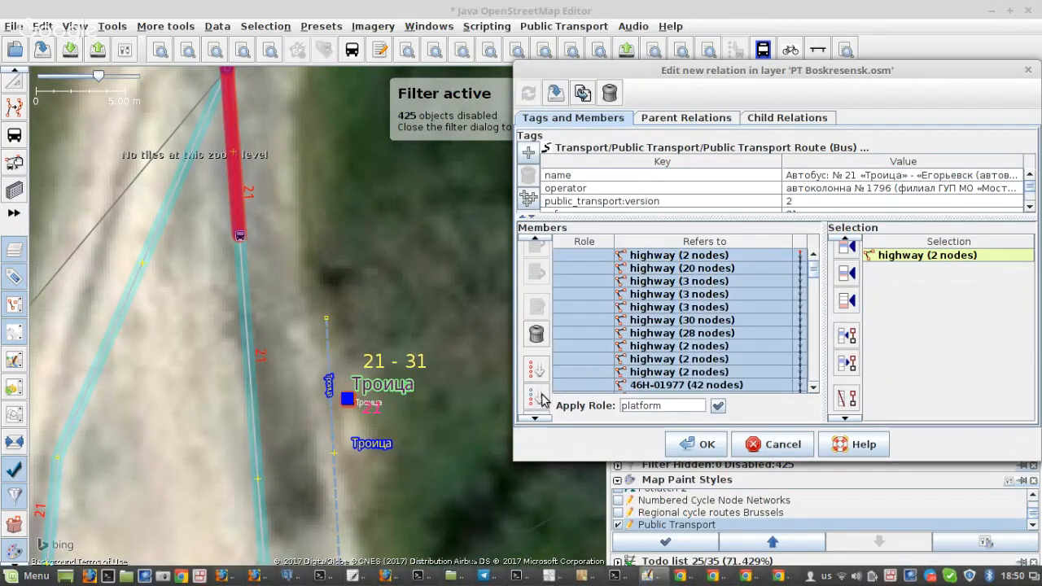
Examine the break in the sorted member list by zooming to Привокзальная площадь and the 22-node highway listed after it.
click(651, 307)
scroll(652, 309, down, 2)
scroll(652, 309, down, 5)
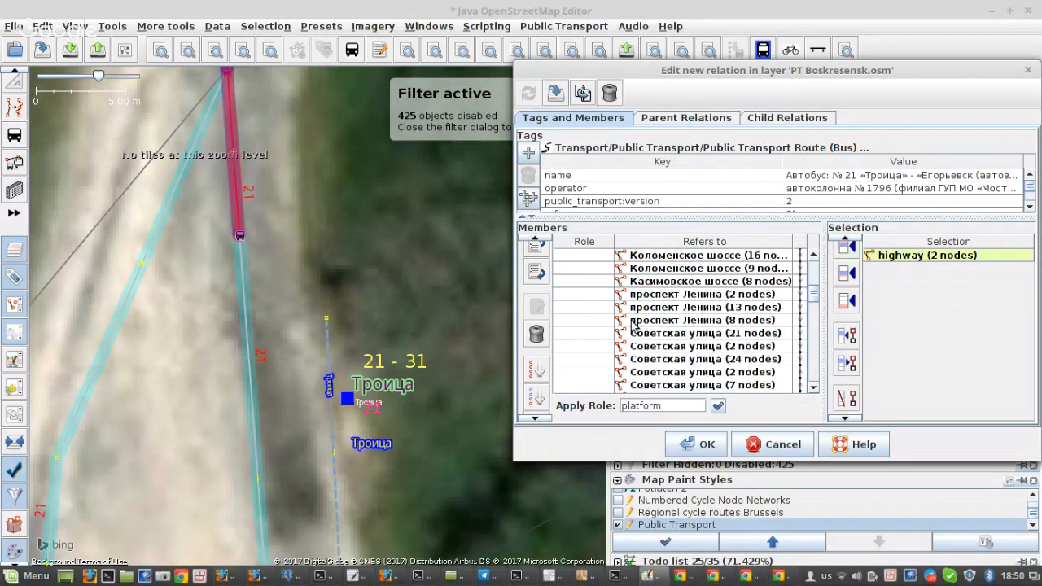
right_click(612, 283)
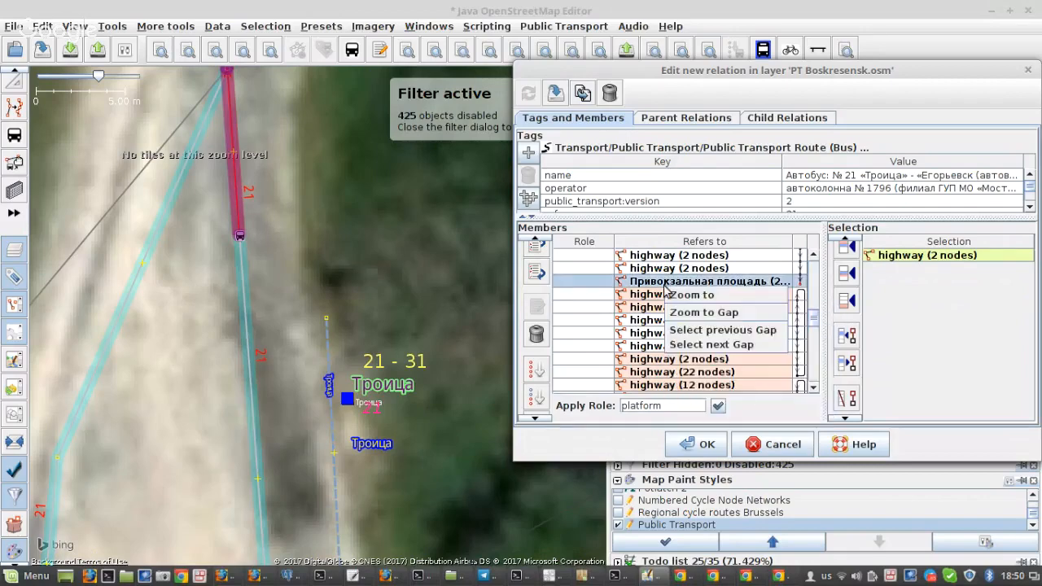
click(652, 296)
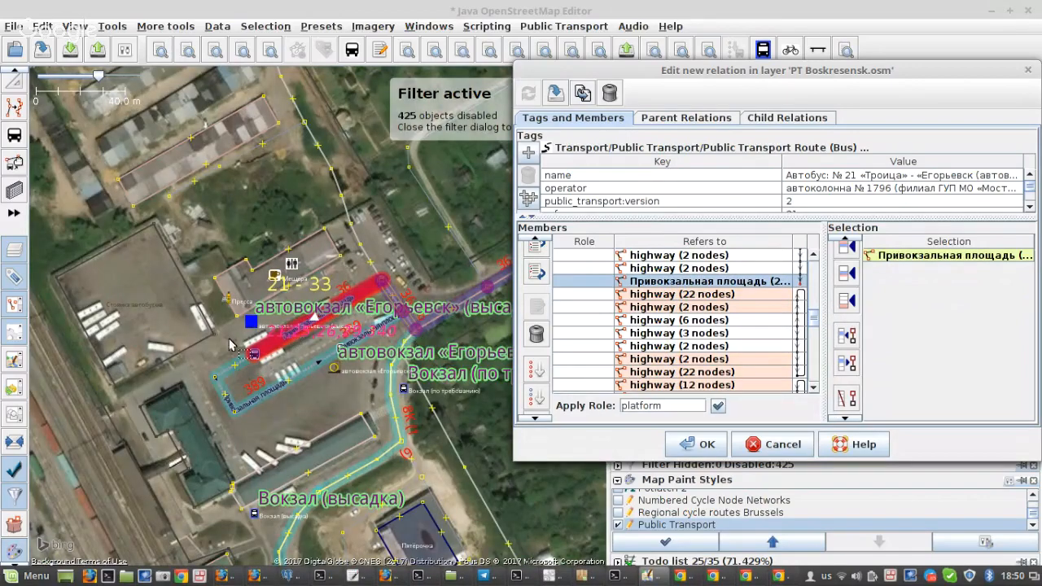
scroll(230, 345, down, 3)
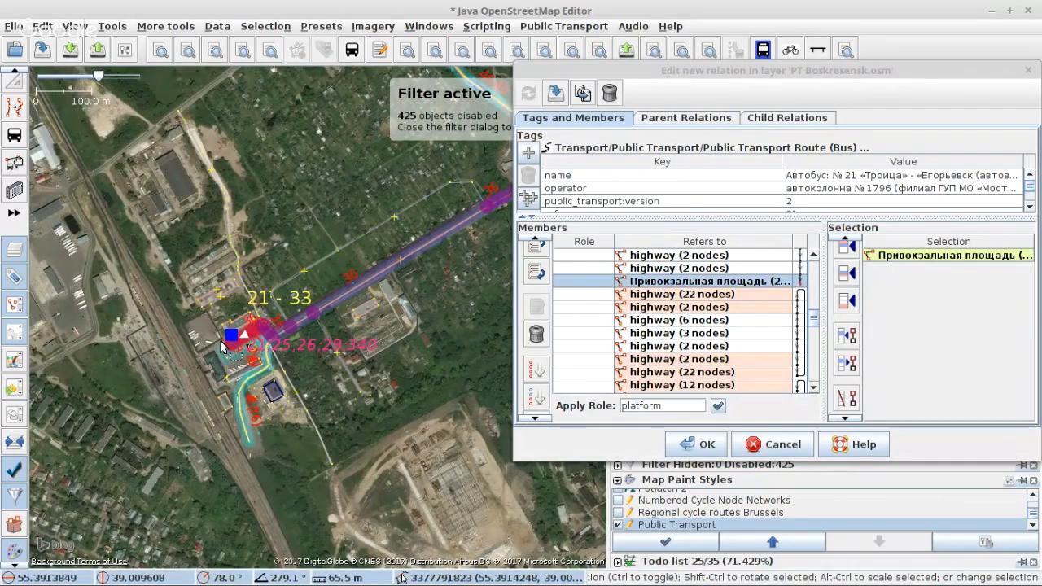
scroll(224, 346, down, 4)
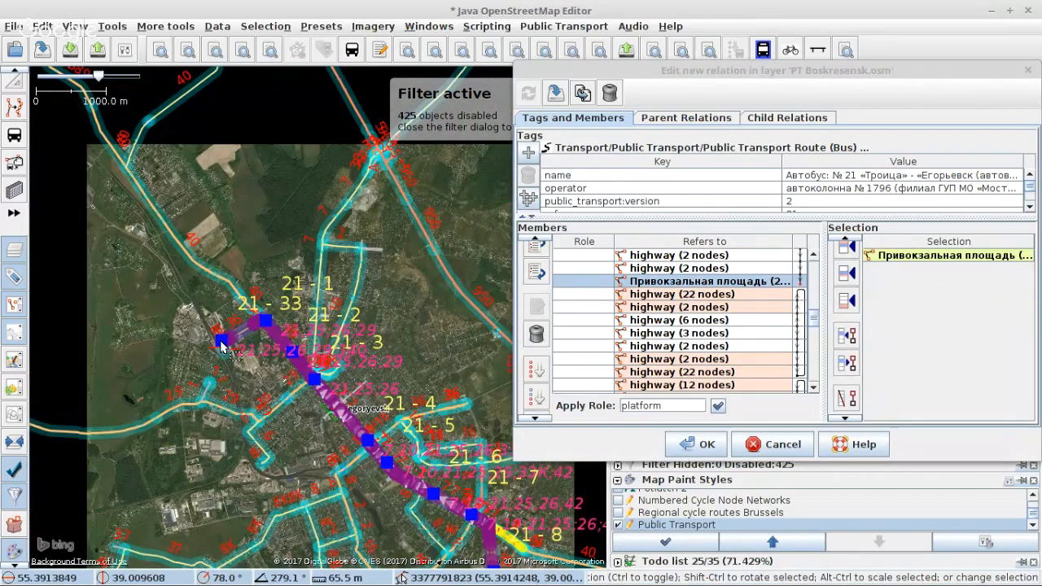
click(715, 295)
right_click(715, 295)
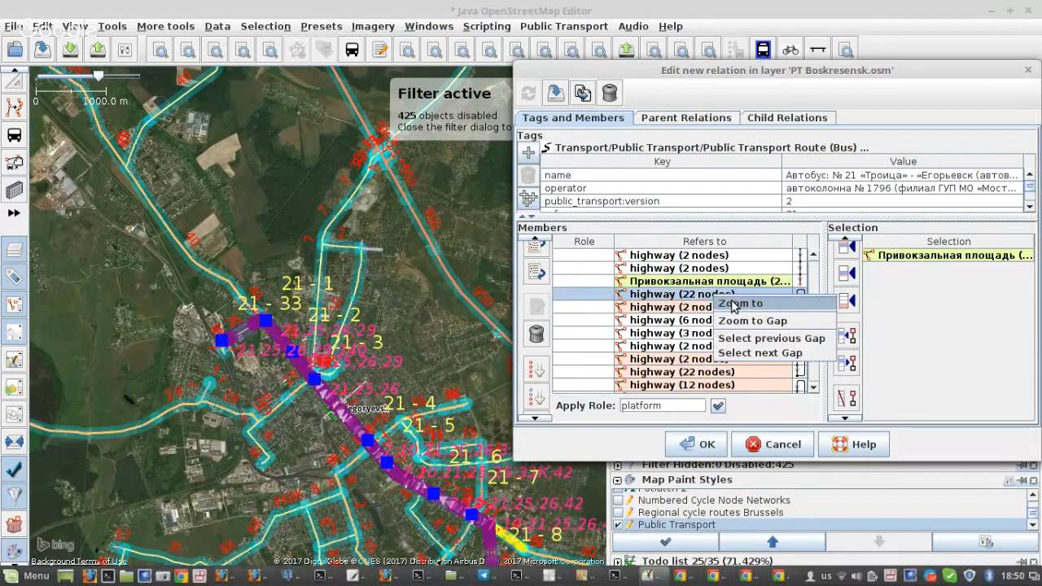
click(734, 304)
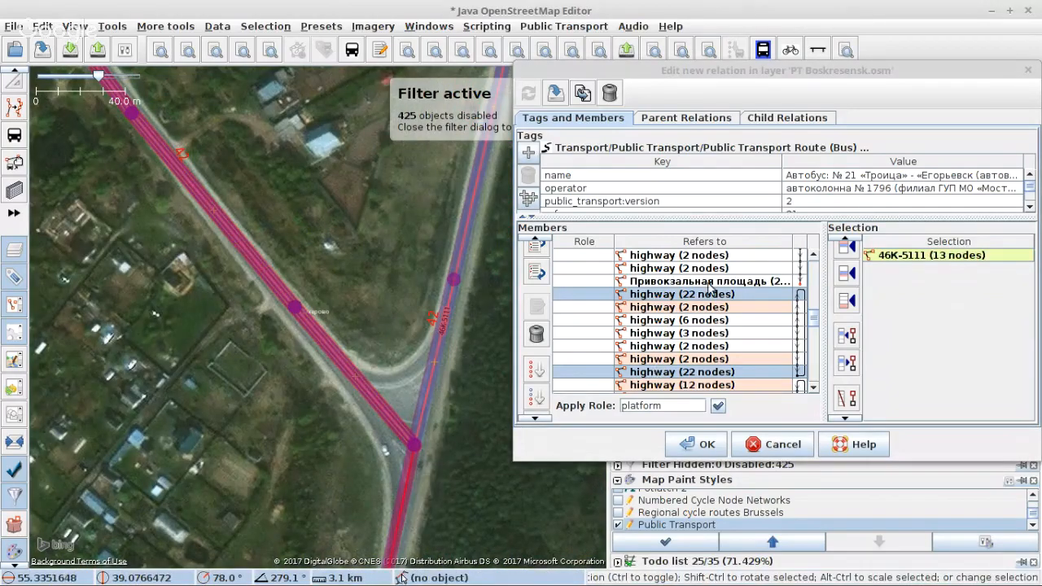
Move the members from 46К-5111 (22 nodes) through Привокзальная площадь down to directly below the second 22-node highway of the Холмы branch.
click(709, 285)
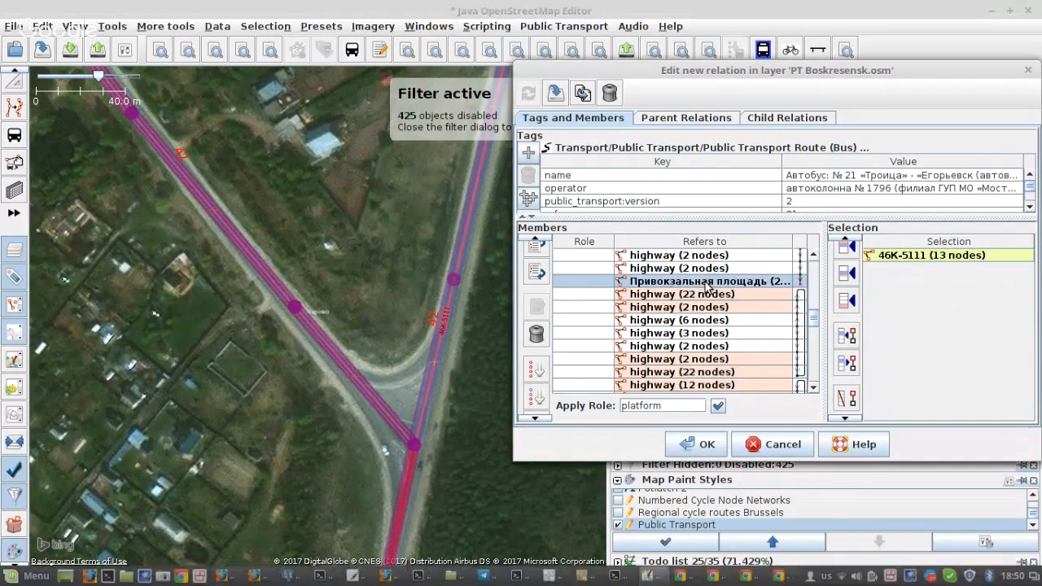
scroll(709, 284, up, 5)
shift+click(677, 282)
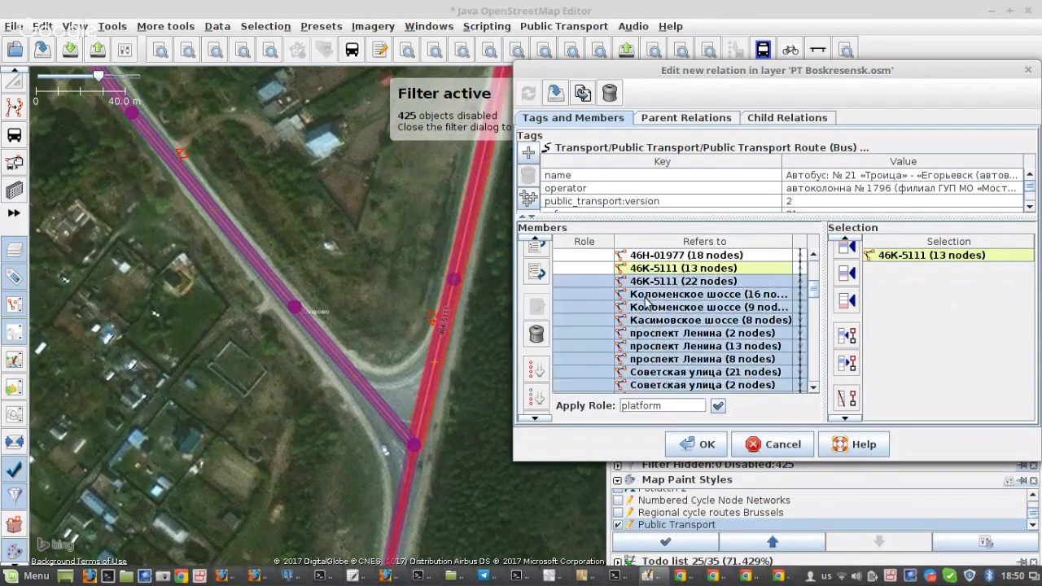
double_click(544, 275)
double_click(544, 274)
triple_click(544, 275)
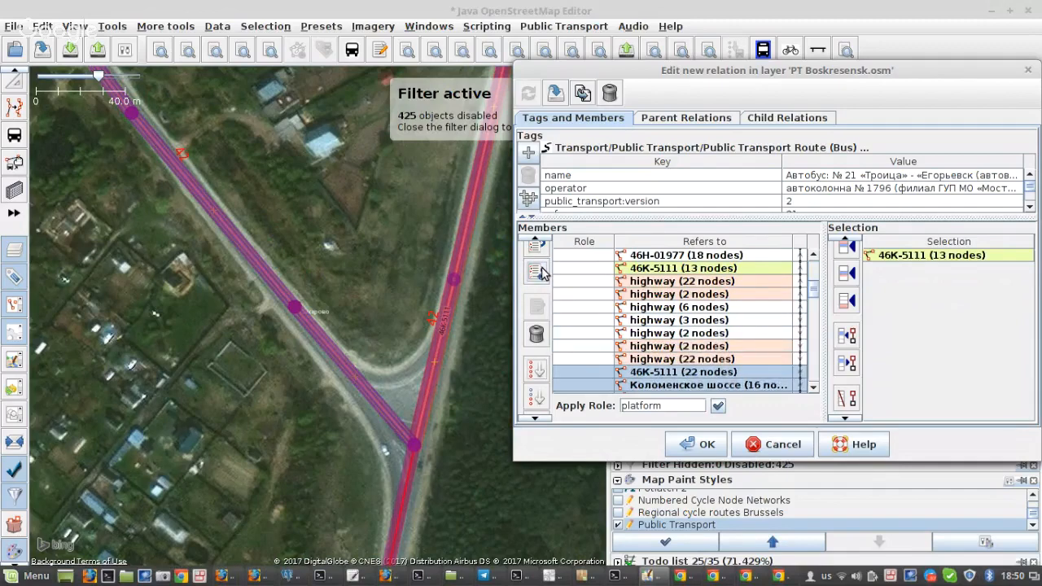
double_click(544, 274)
click(544, 274)
click(536, 256)
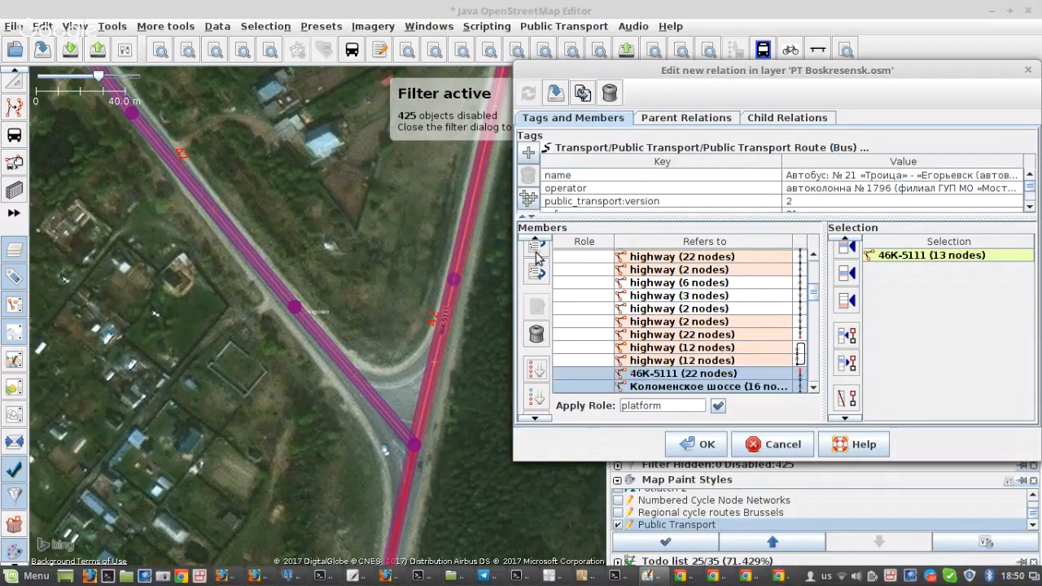
click(535, 255)
click(536, 256)
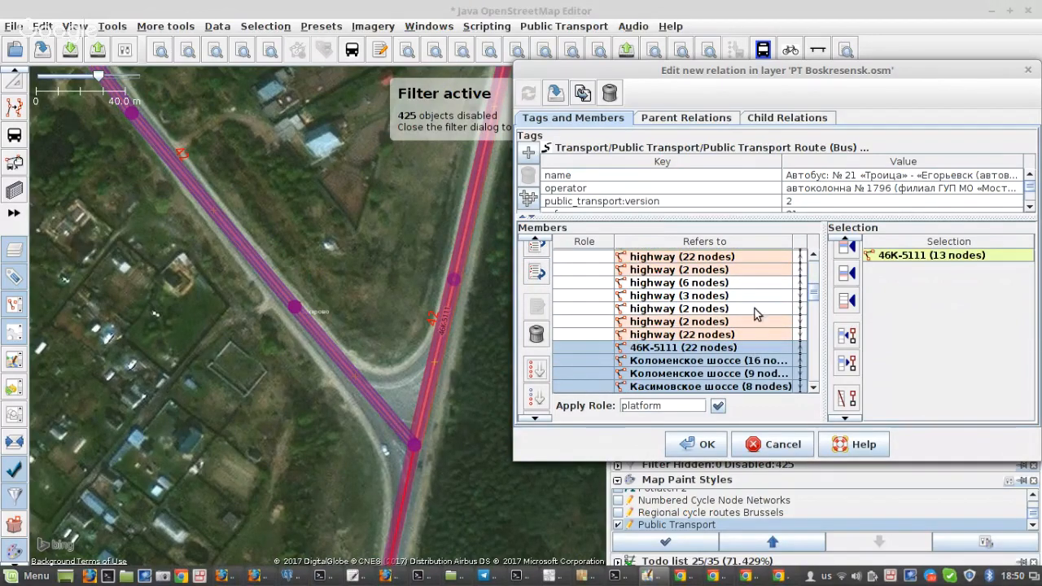
Reverse the order of the 6-, 3- and 2-node highway members forming the turning loop at the Холмы stop.
click(725, 285)
right_click(725, 285)
click(745, 293)
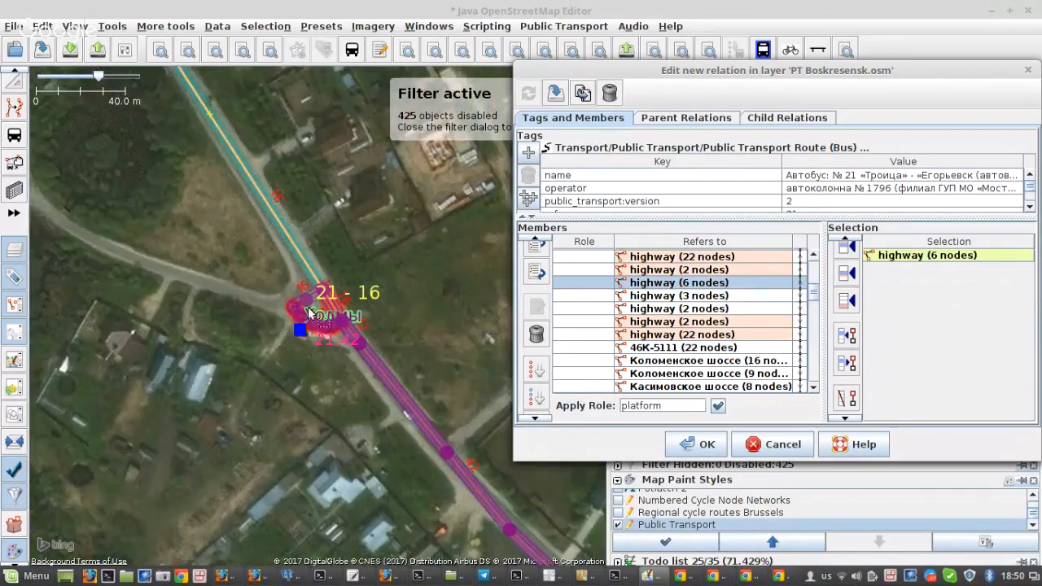
scroll(307, 306, up, 3)
shift+click(673, 309)
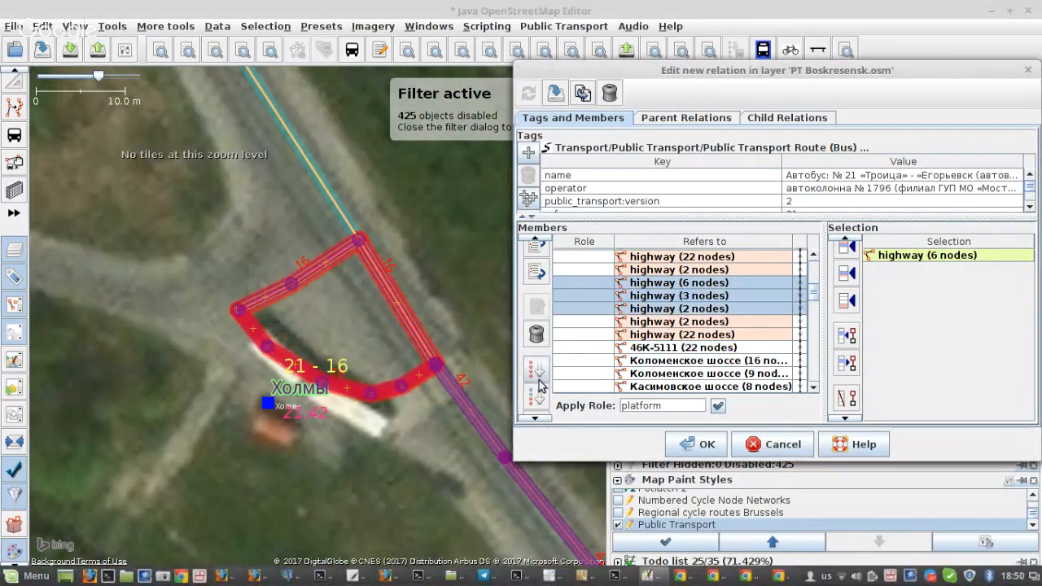
click(536, 393)
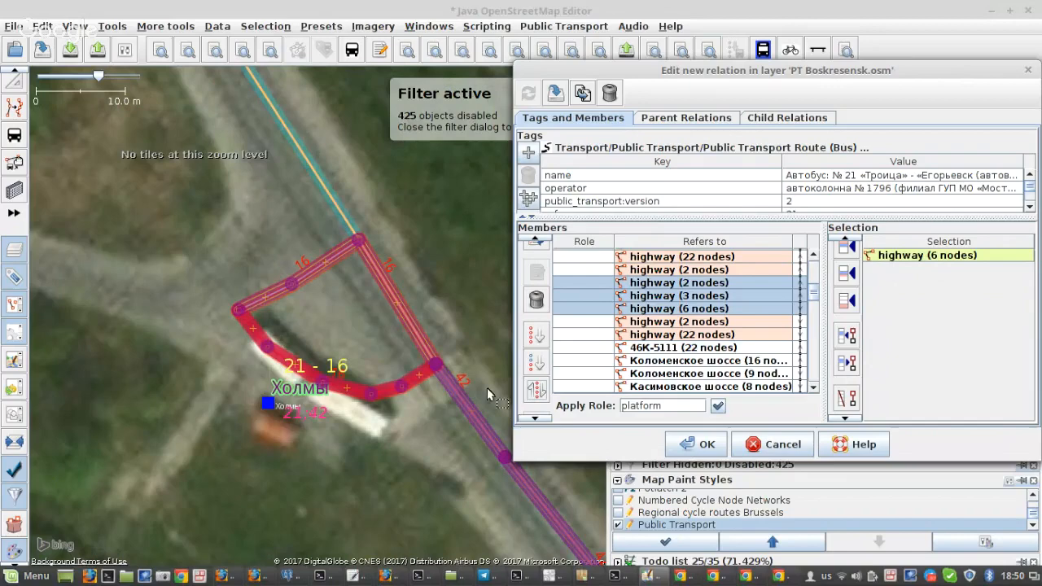
click(413, 331)
Move the members from 46Н-01977 (14 nodes) through Привокзальная площадь to below the two 12-node highways branching off near stop 21 - 23, and apply.
scroll(698, 308, down, 3)
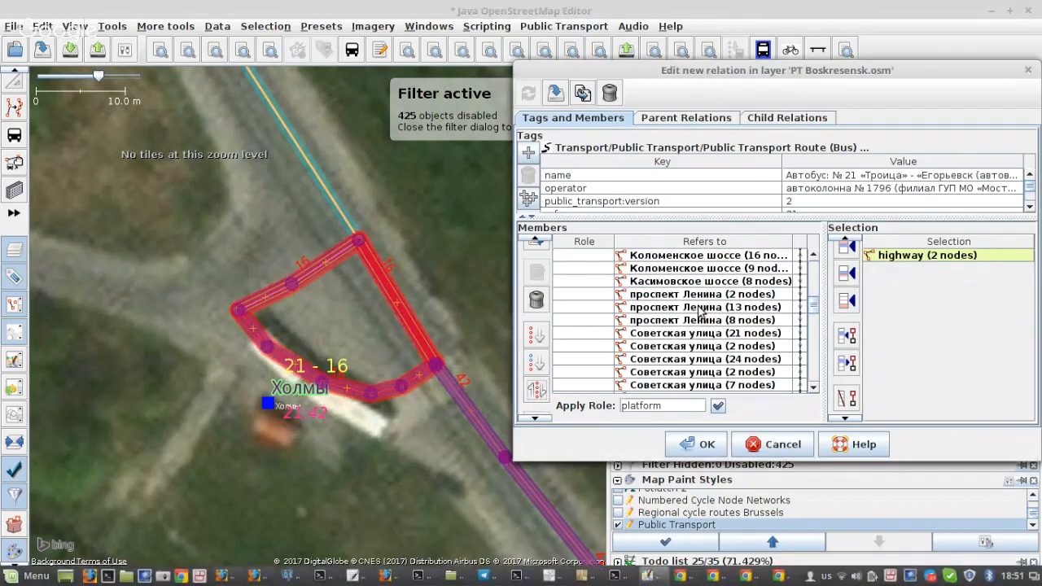
scroll(698, 312, down, 6)
scroll(688, 330, up, 3)
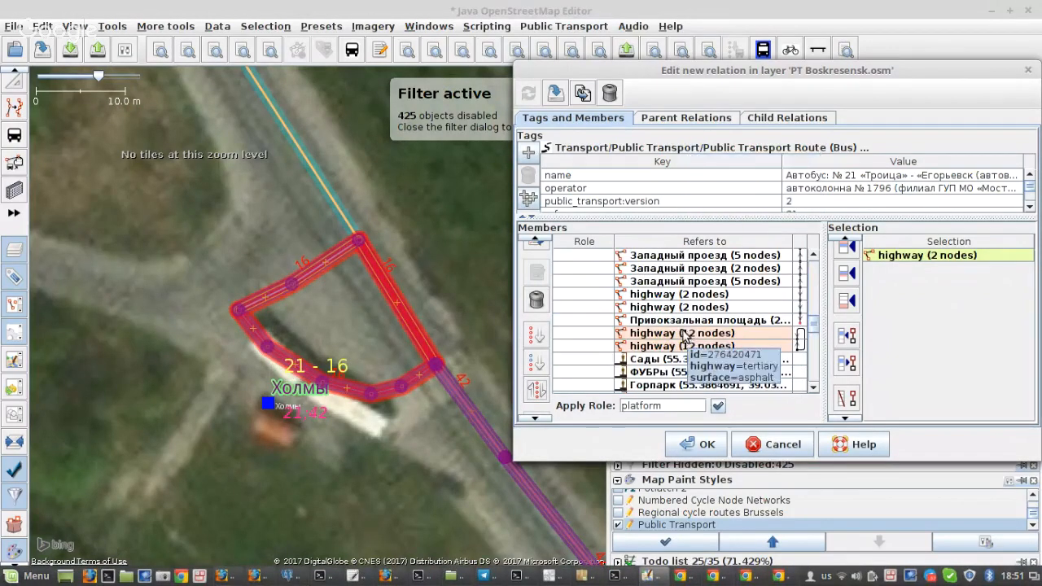
click(732, 336)
double_click(733, 336)
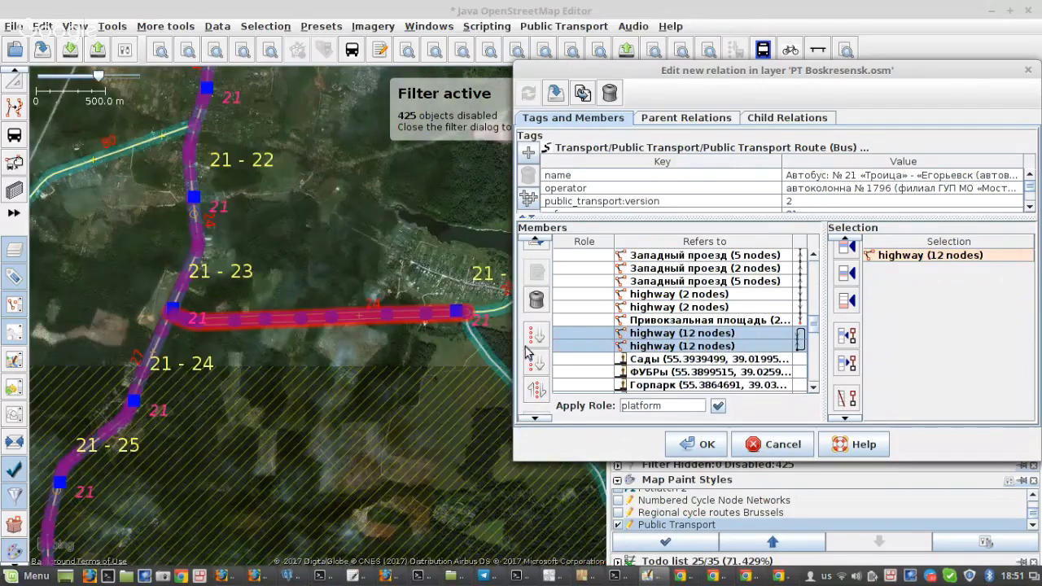
scroll(163, 315, up, 6)
click(263, 288)
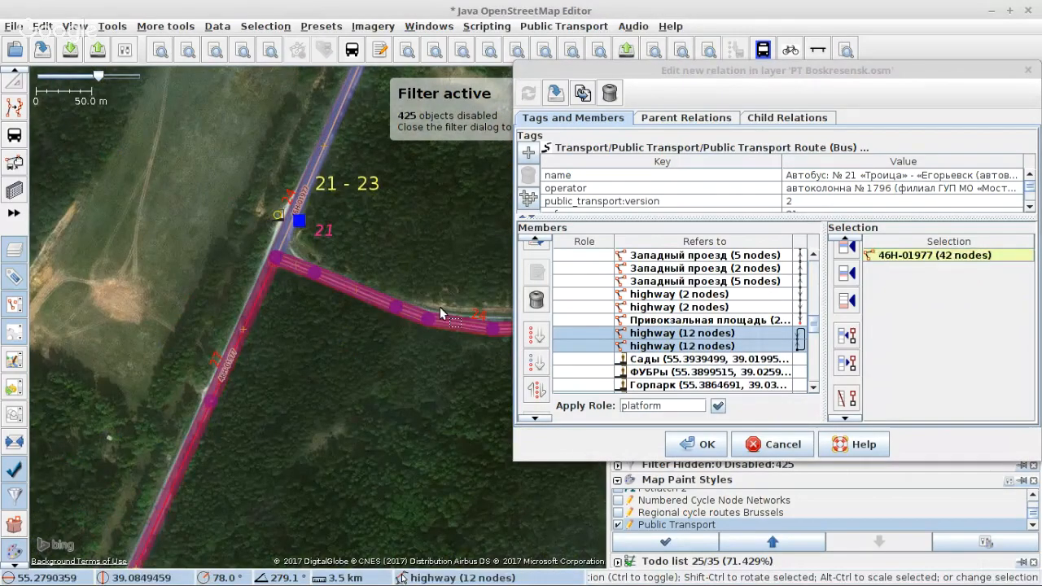
scroll(652, 323, up, 7)
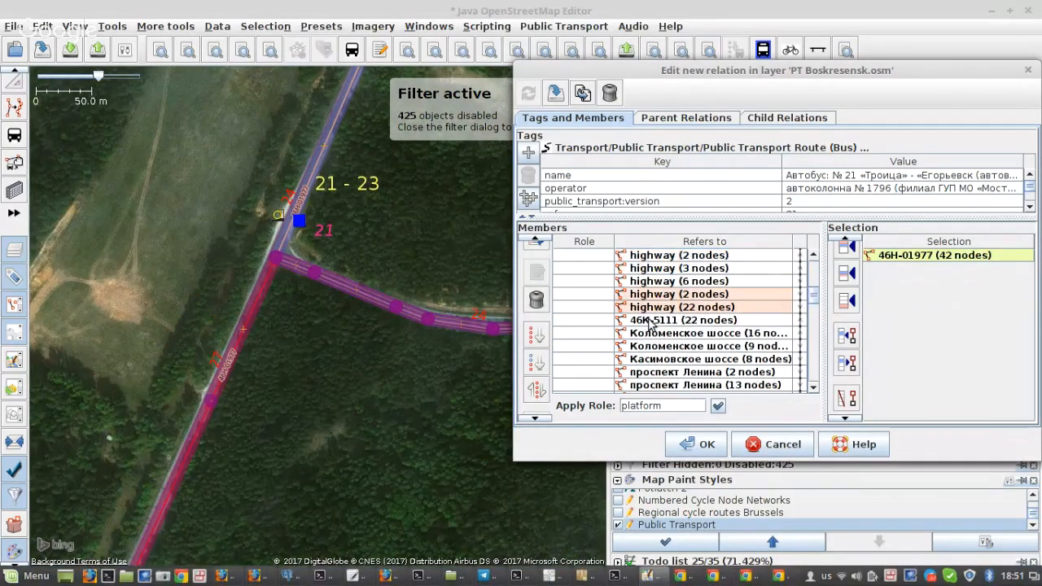
scroll(651, 323, up, 1)
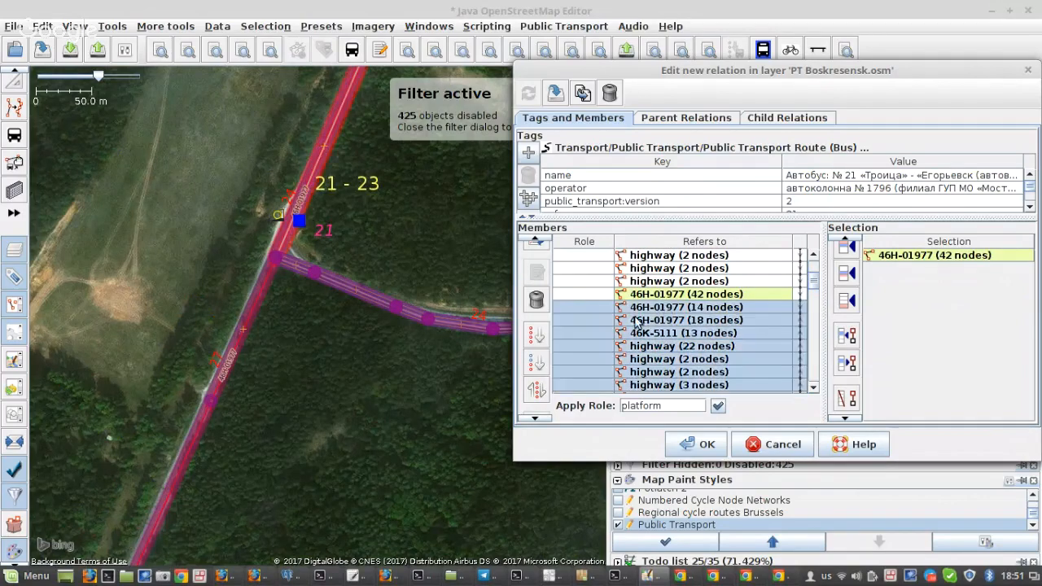
shift+click(577, 308)
scroll(542, 281, up, 4)
click(542, 283)
click(542, 283)
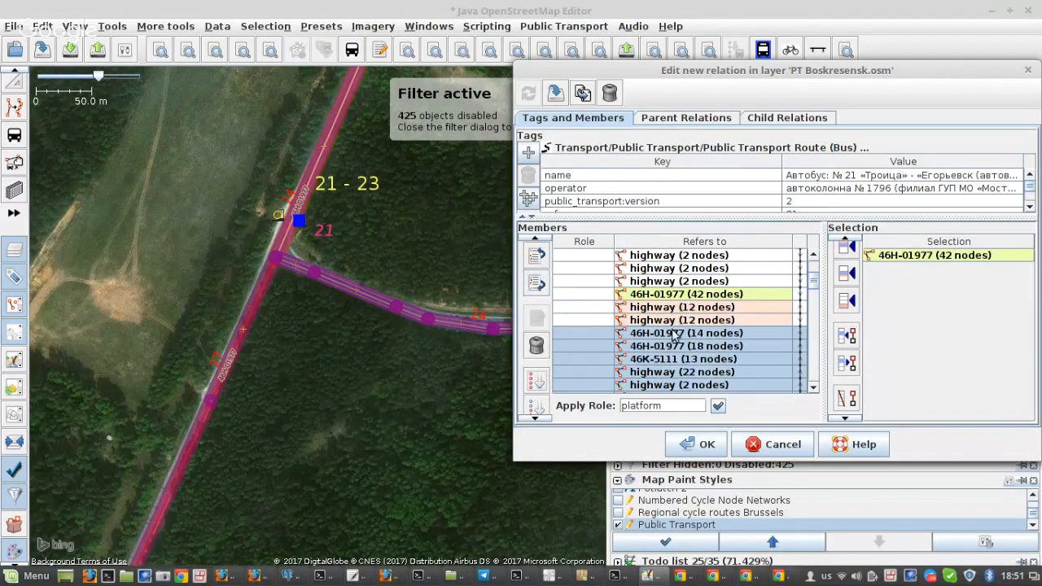
click(556, 92)
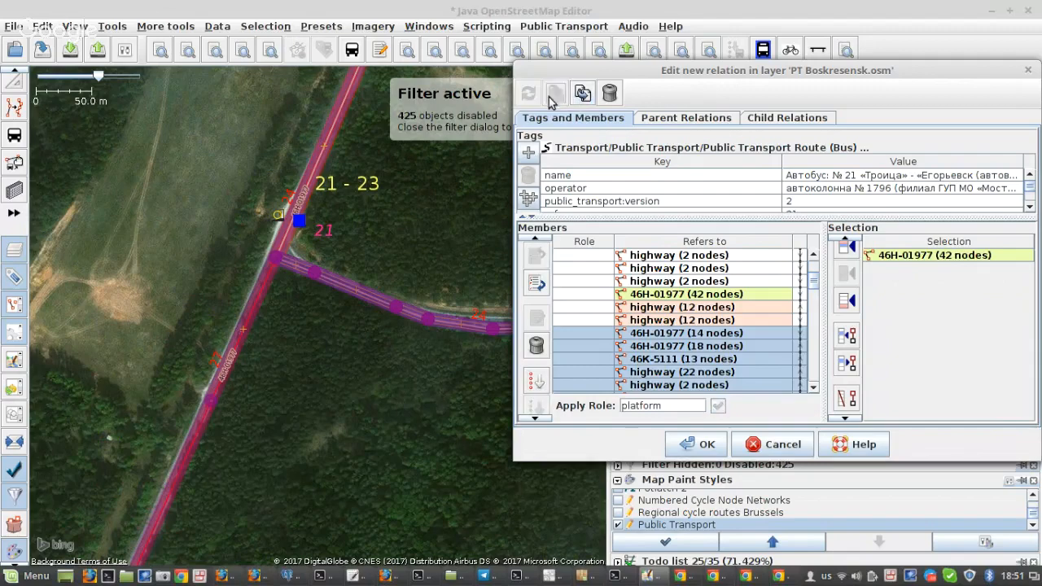
Zoom to the first highway member at Троица and close the relation editor, keeping that way selected.
scroll(647, 386, up, 3)
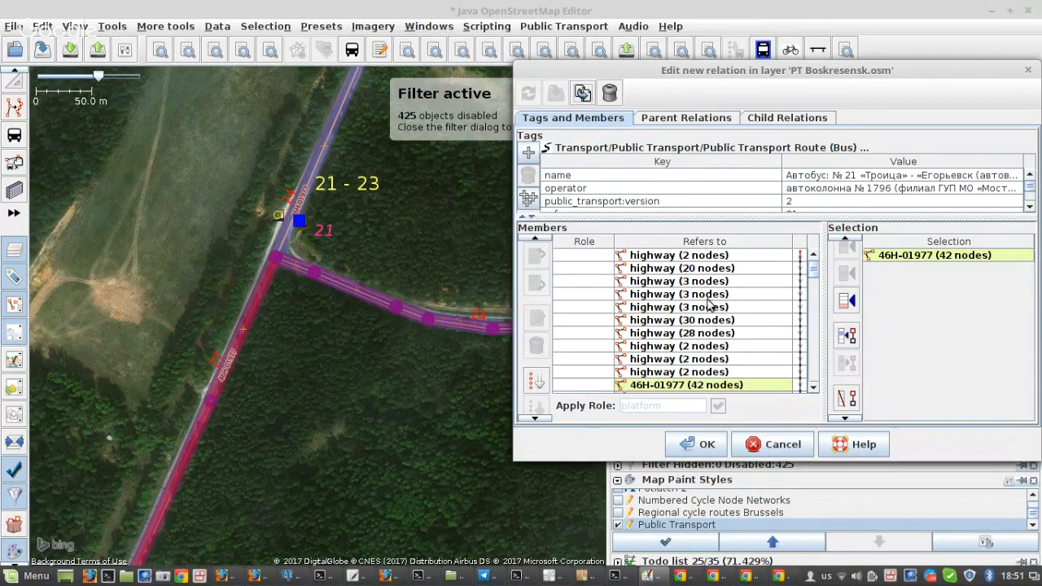
right_click(697, 261)
click(713, 263)
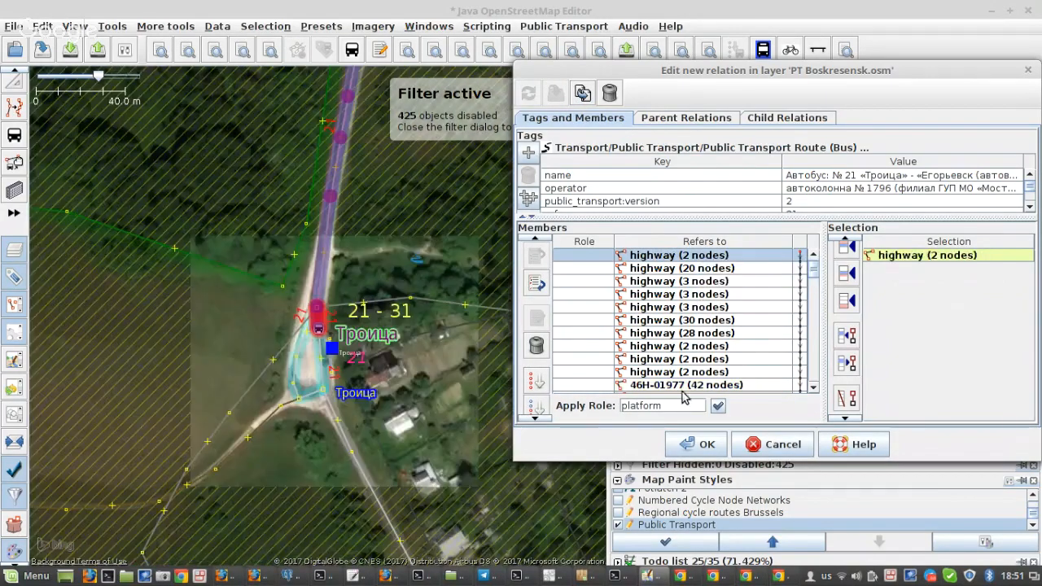
click(698, 444)
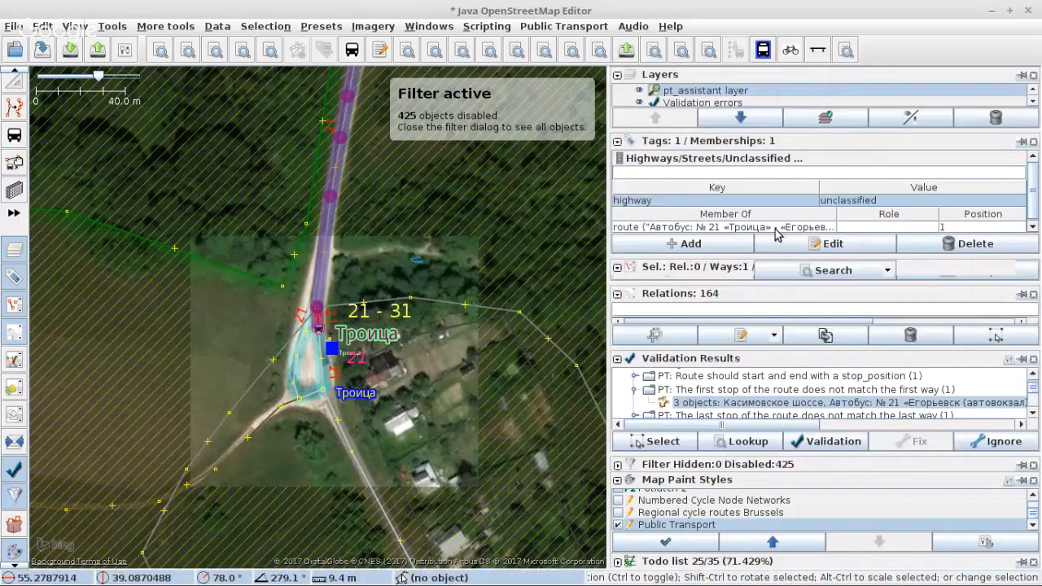
Select the Троица - Егорьевск route relation through the way's membership and sort its stops along the direction of travel.
click(776, 226)
right_click(776, 227)
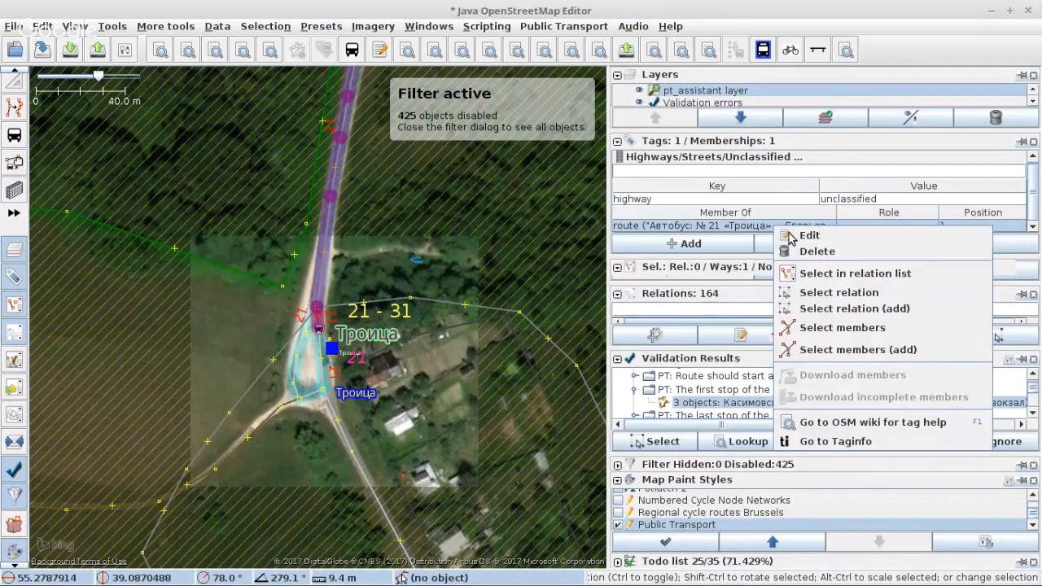
click(839, 292)
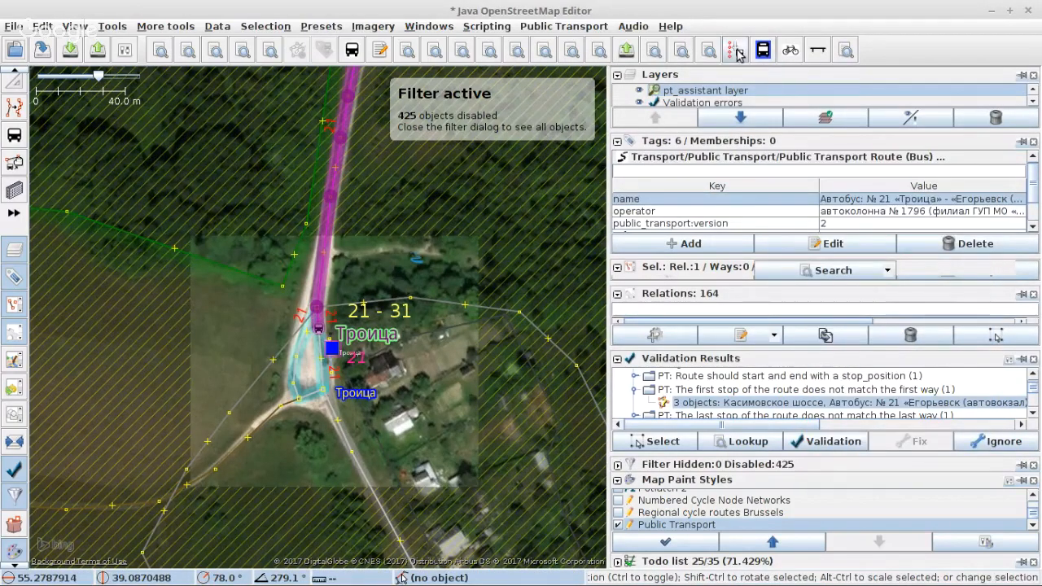
scroll(342, 303, down, 5)
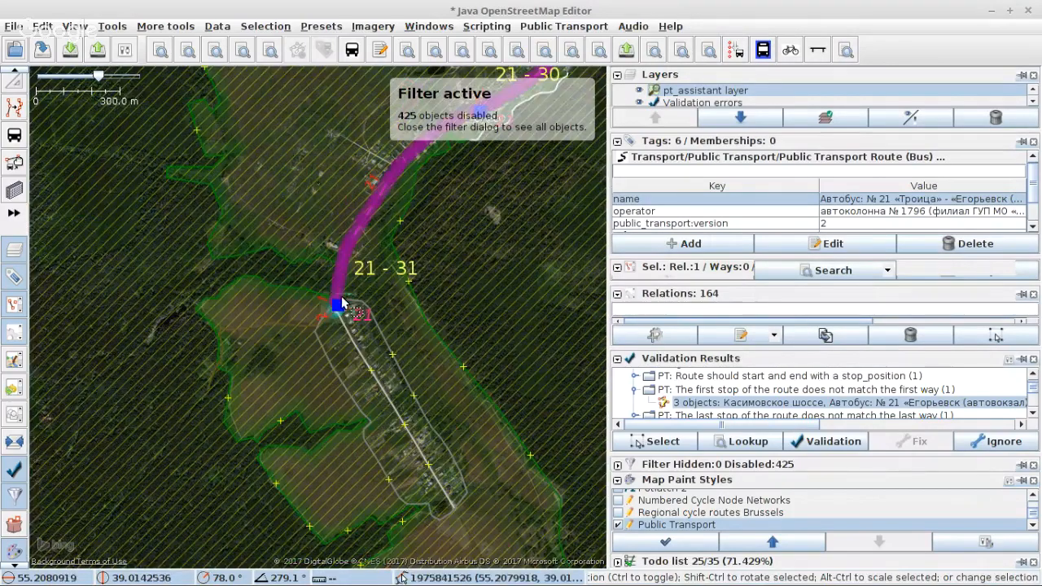
scroll(229, 390, down, 5)
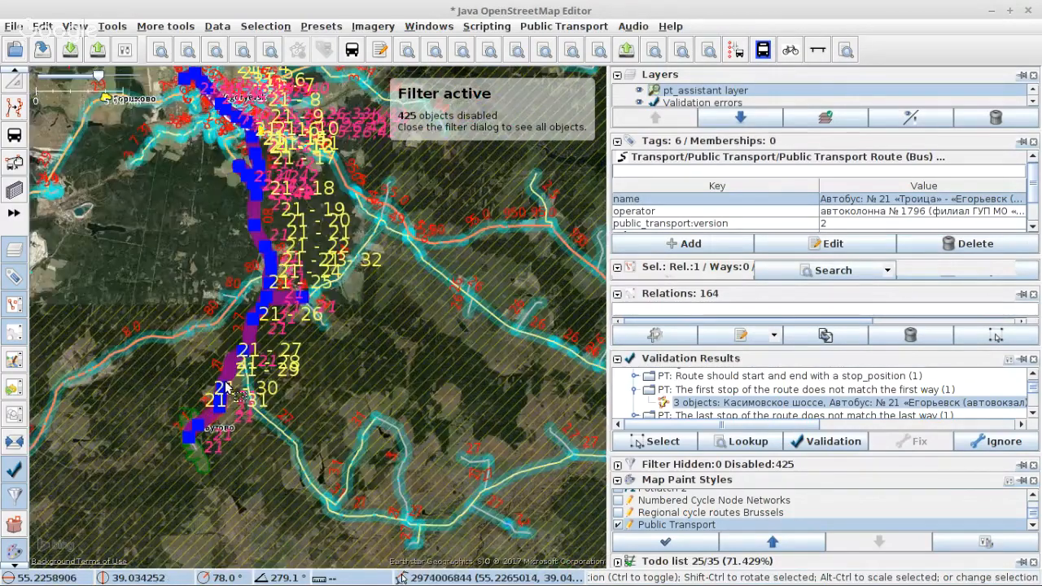
scroll(273, 322, up, 2)
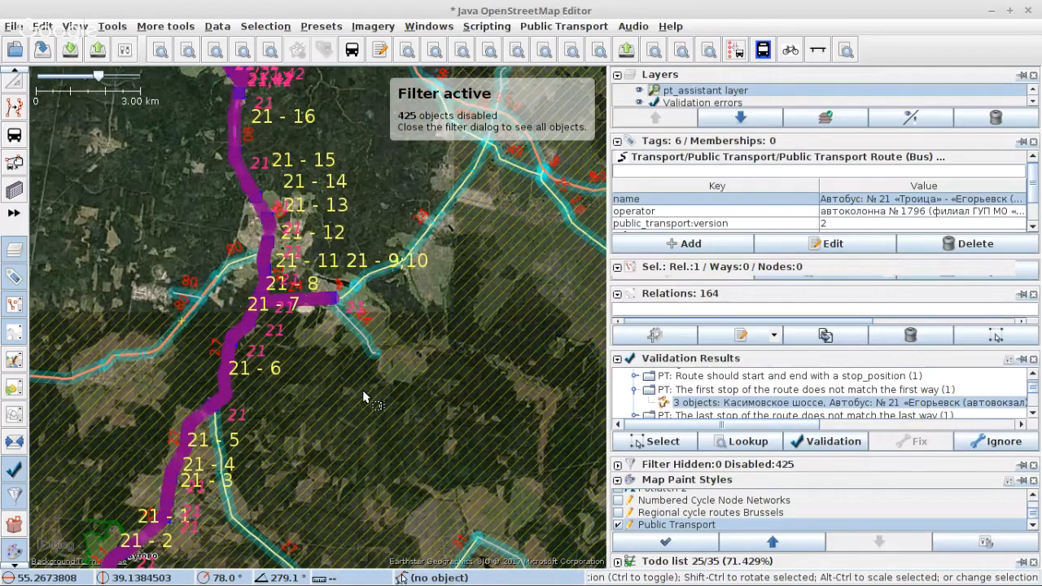
Select the Ивановская stop at the side branch and open the Троица - Егорьевск relation for editing from its memberships.
scroll(403, 259, up, 3)
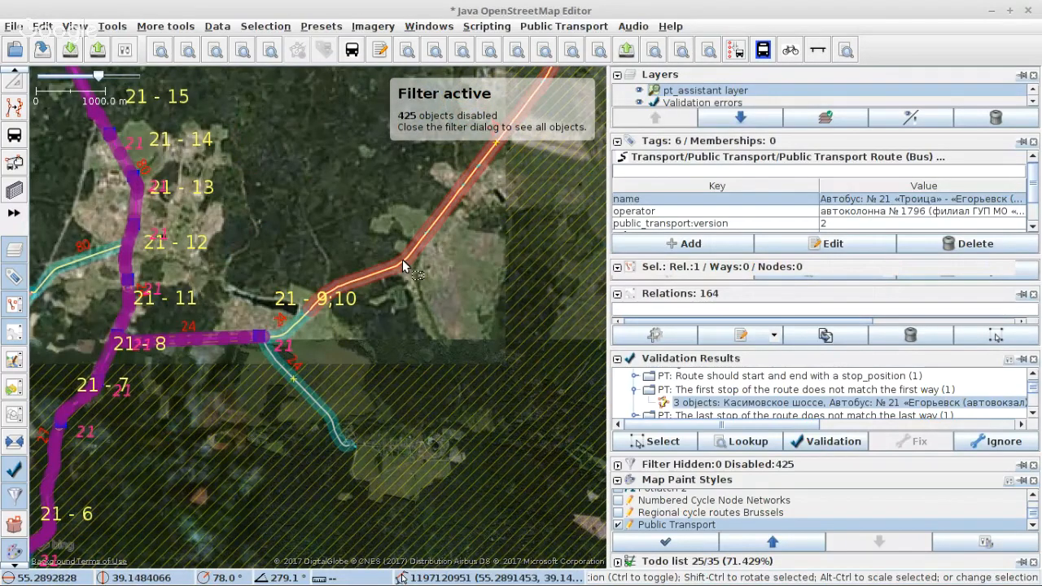
scroll(402, 259, up, 3)
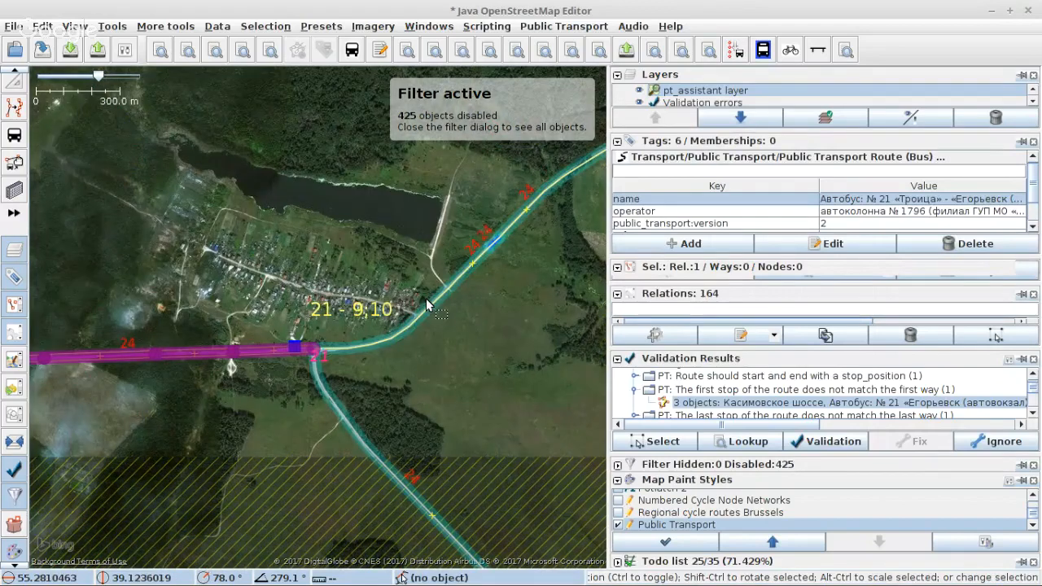
scroll(258, 357, up, 6)
click(559, 267)
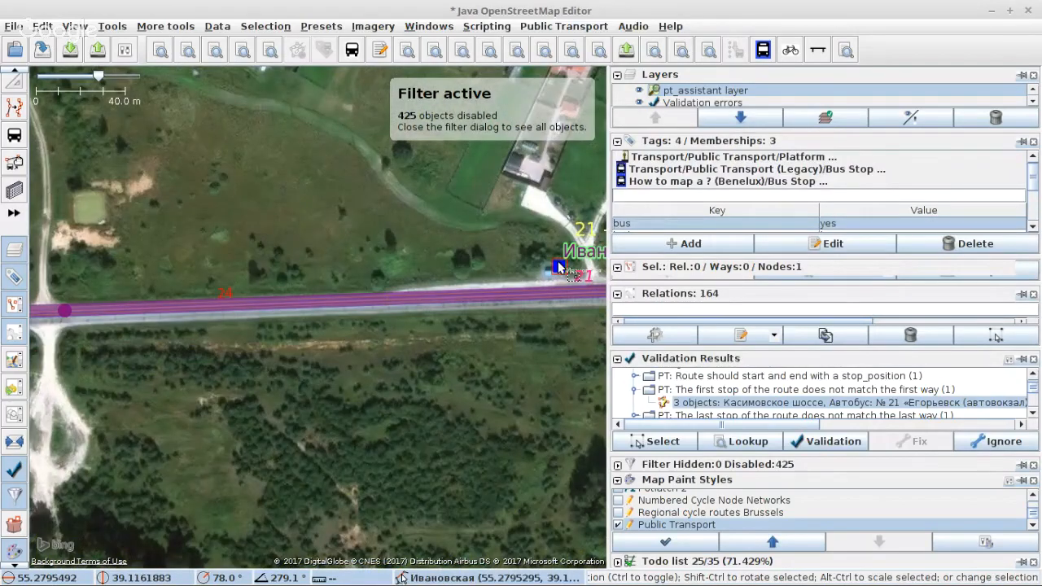
click(796, 213)
click(798, 241)
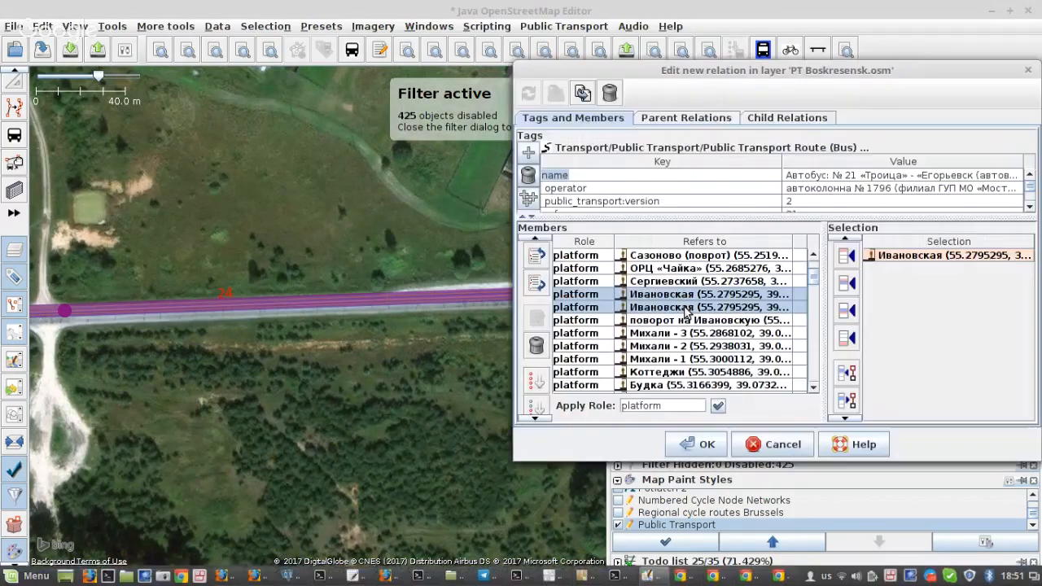
Locate the repeated Захарово - 1 stop (55.3377357) on the map and remove its first occurrence from the members.
scroll(687, 312, up, 2)
scroll(688, 321, down, 4)
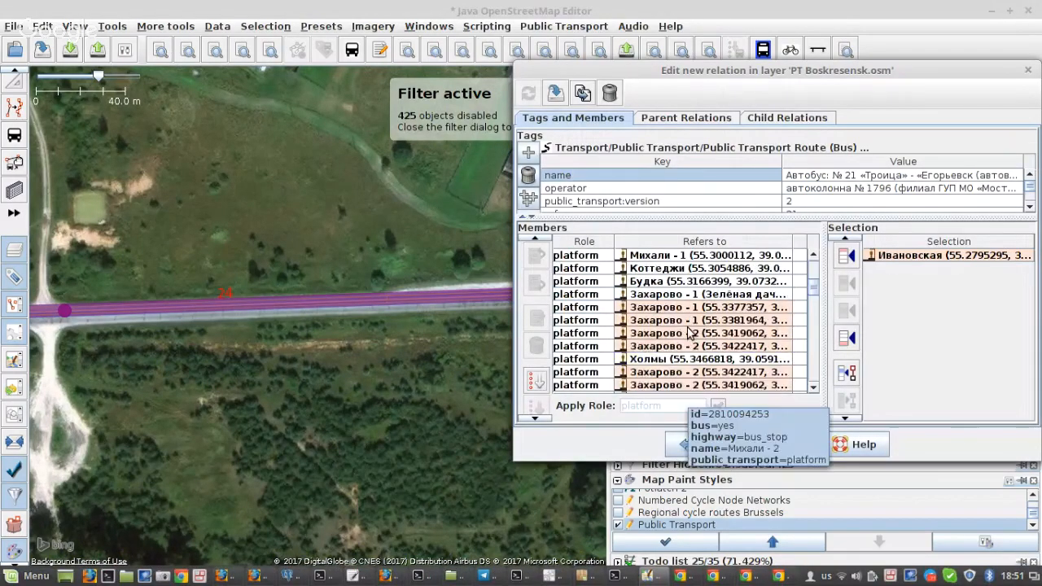
scroll(691, 331, down, 1)
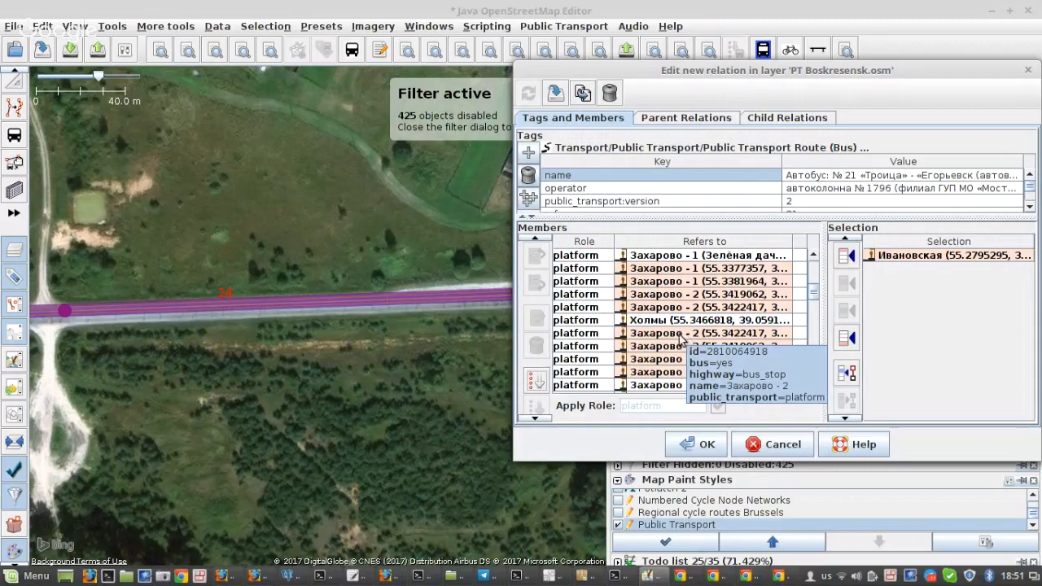
right_click(647, 268)
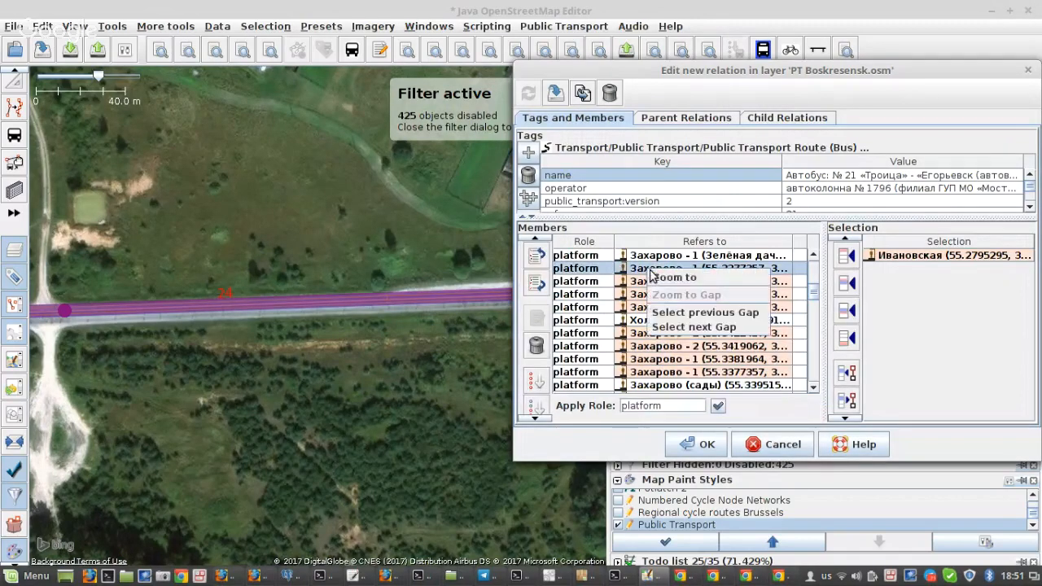
click(675, 277)
scroll(283, 325, down, 2)
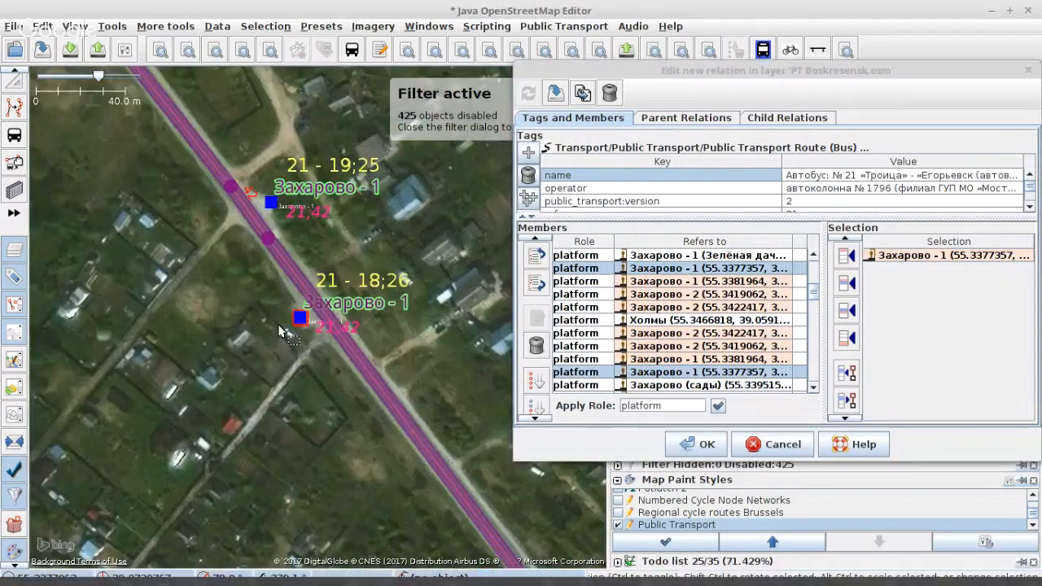
scroll(279, 327, down, 2)
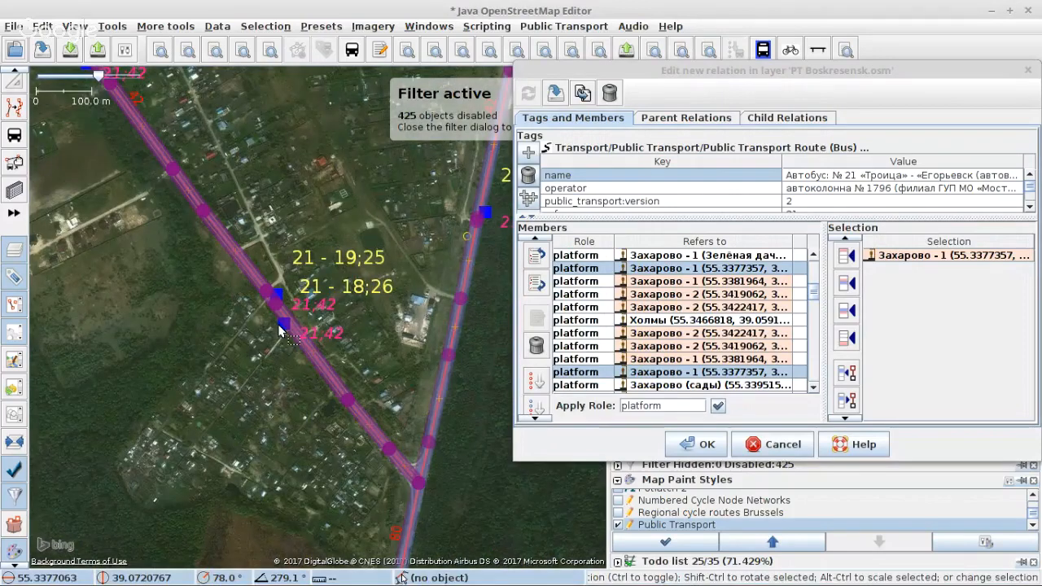
scroll(279, 327, up, 2)
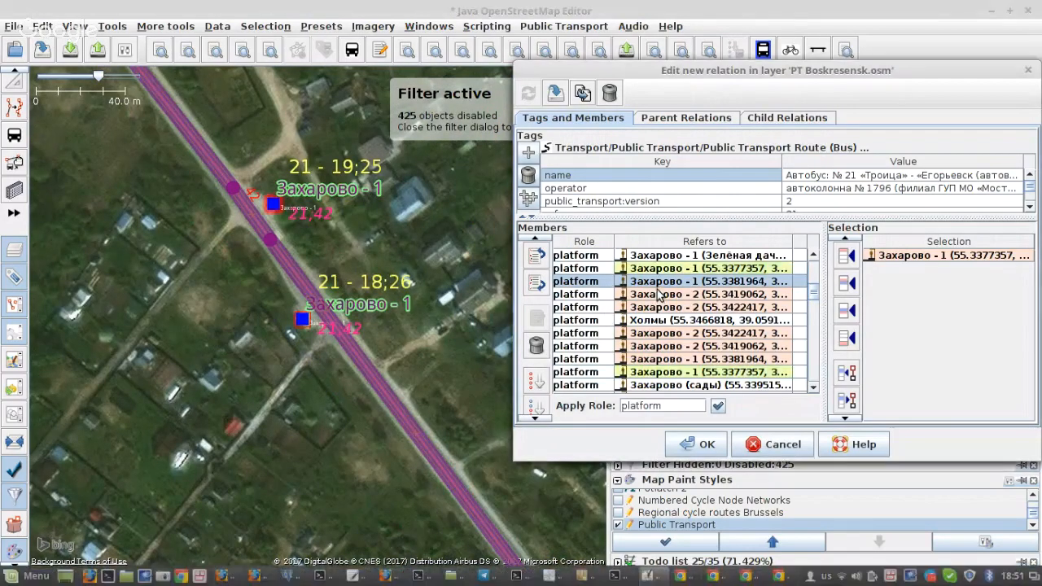
click(649, 271)
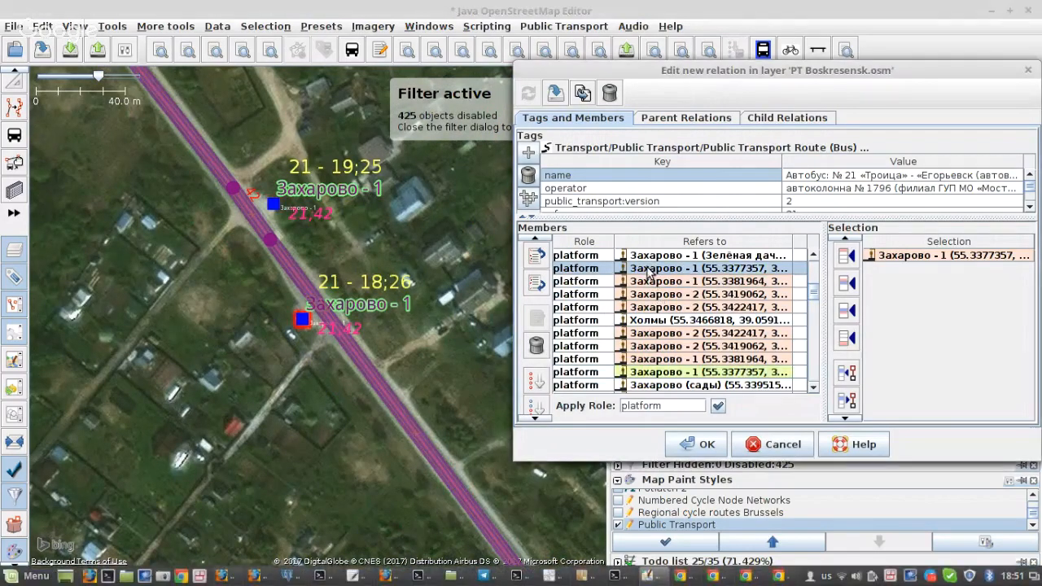
click(537, 346)
Select the Захарово - 2 stop (55.3419062) on the map and remove its first occurrence from the members.
scroll(294, 274, down, 2)
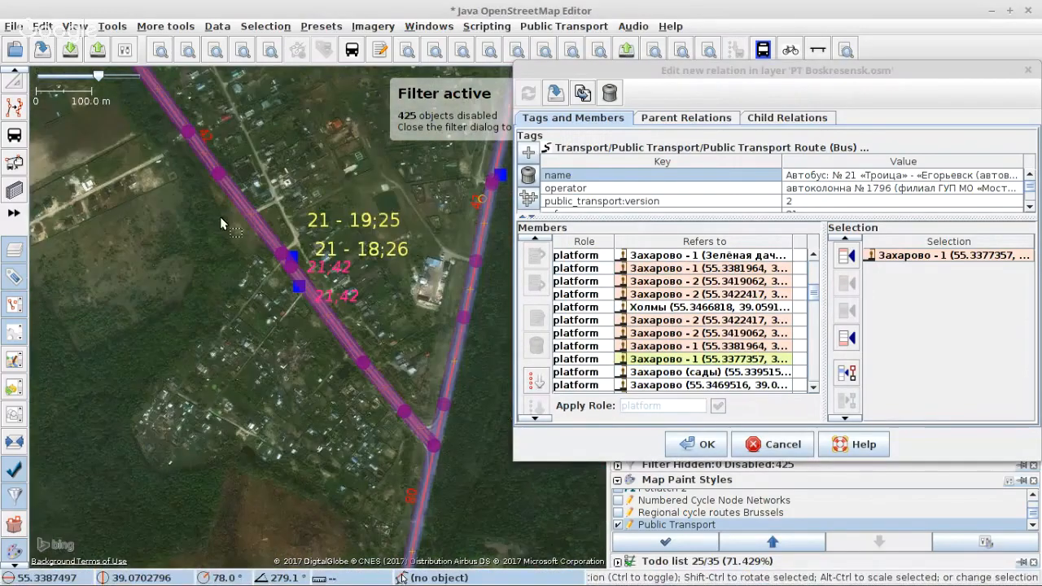
drag(221, 218, 319, 421)
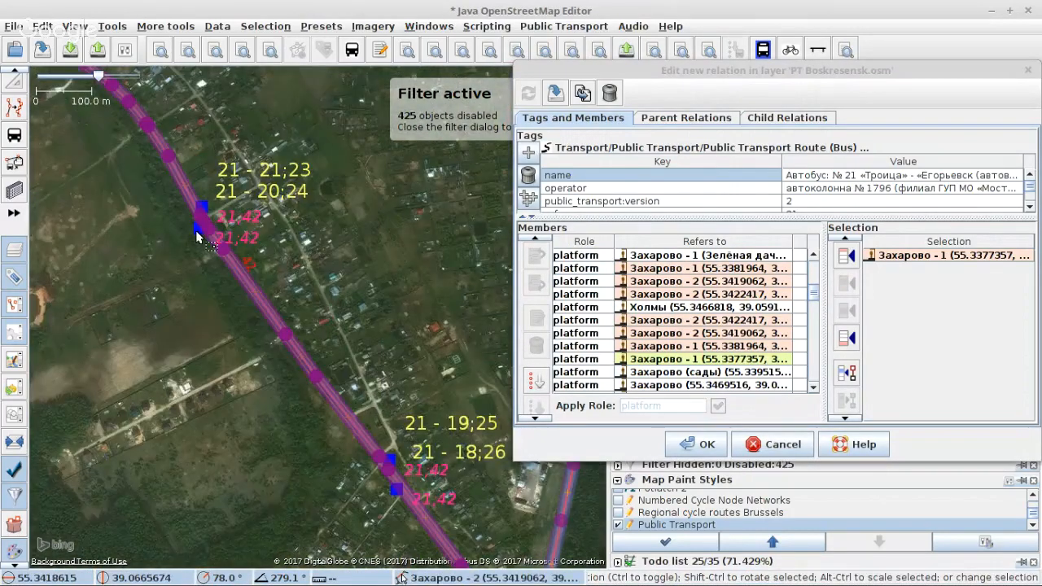
click(199, 233)
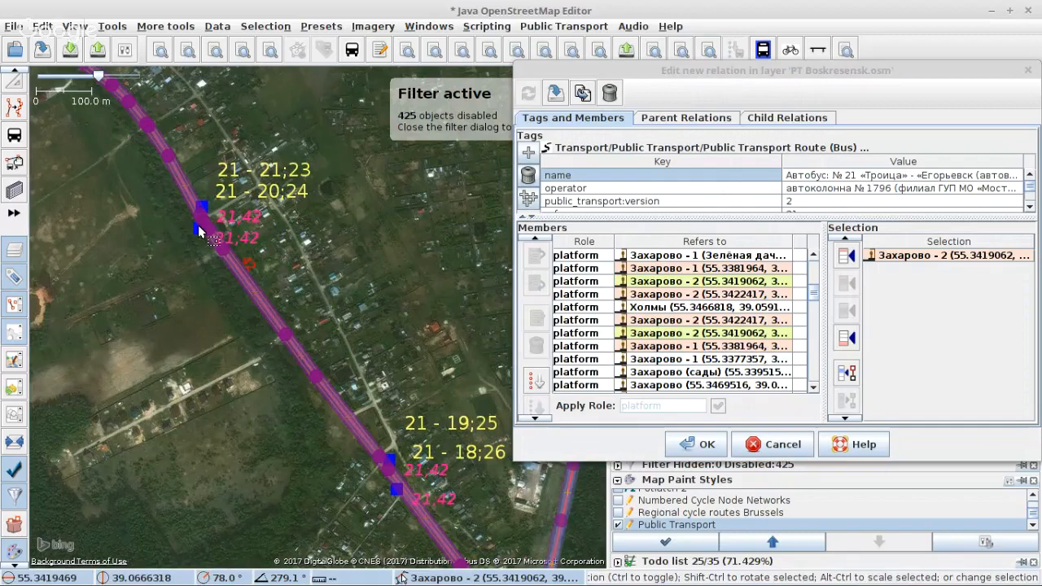
click(663, 281)
key(Delete)
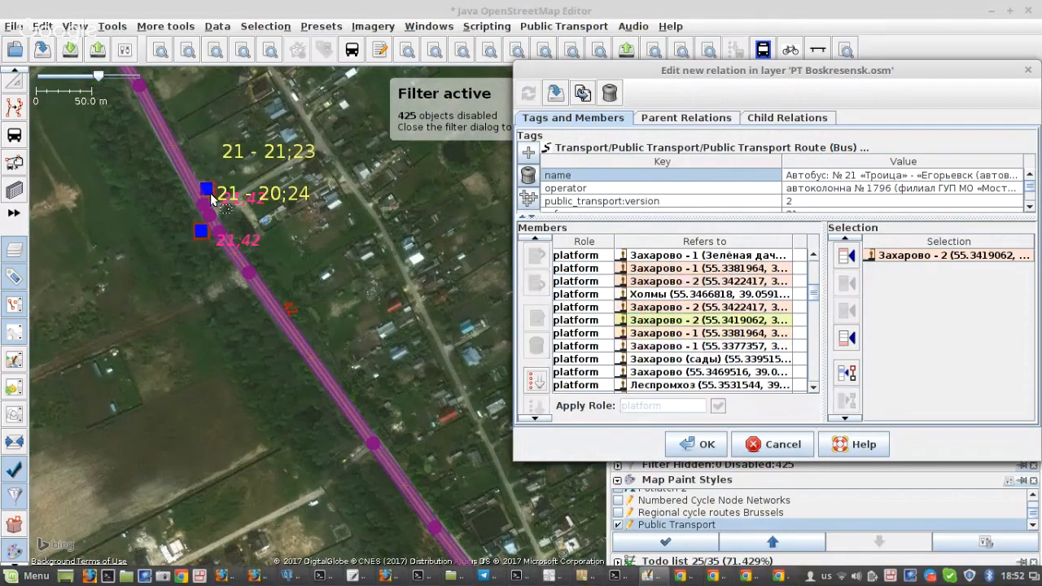
Remove the second occurrences of Захарово - 2 (55.3422417) and Захарово - 1 (55.3381964) from the members, and apply the changes.
click(208, 192)
scroll(196, 179, down, 2)
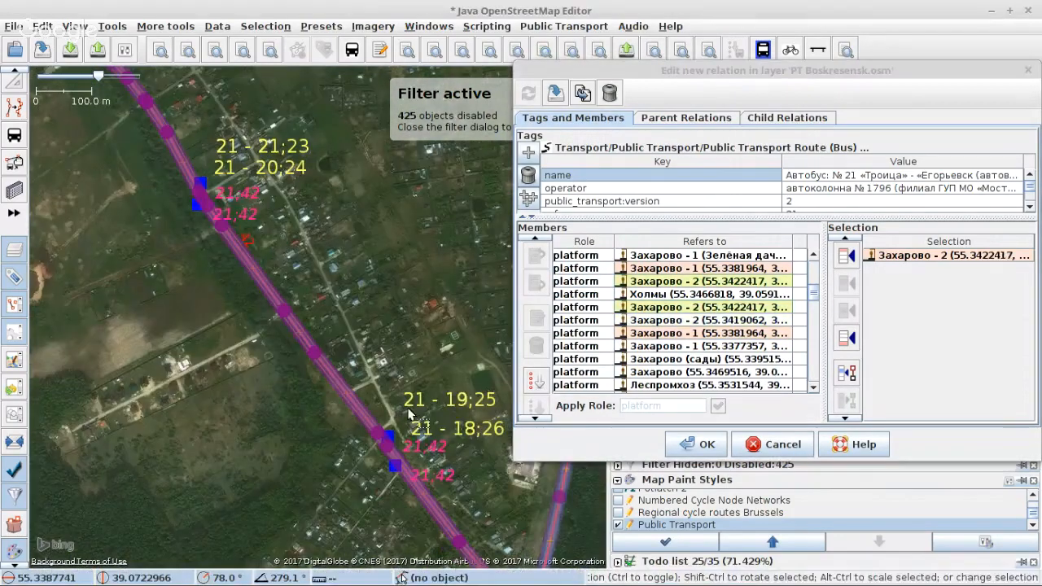
shift+click(390, 438)
scroll(393, 438, up, 2)
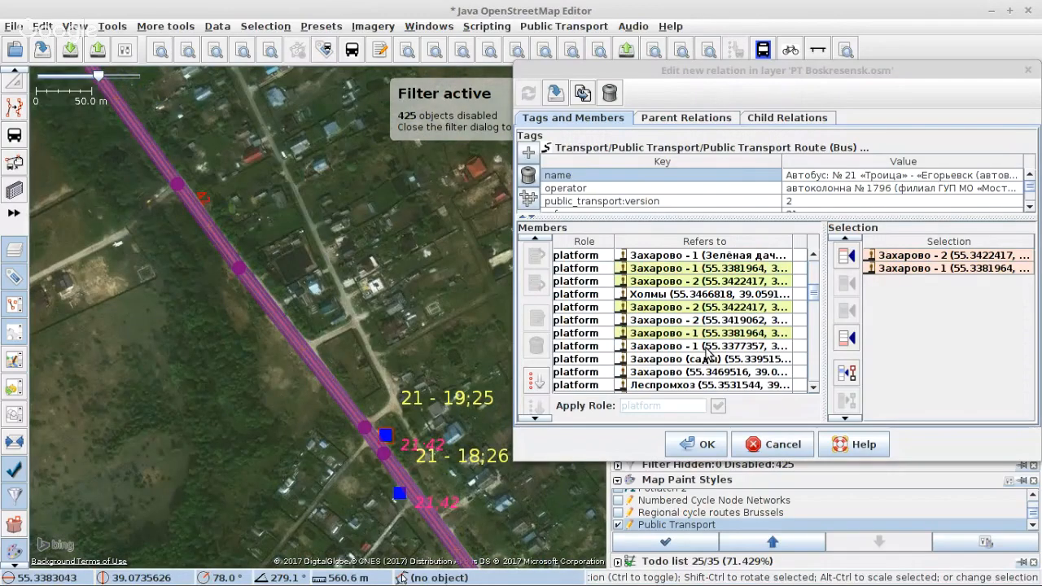
click(705, 308)
ctrl+click(701, 333)
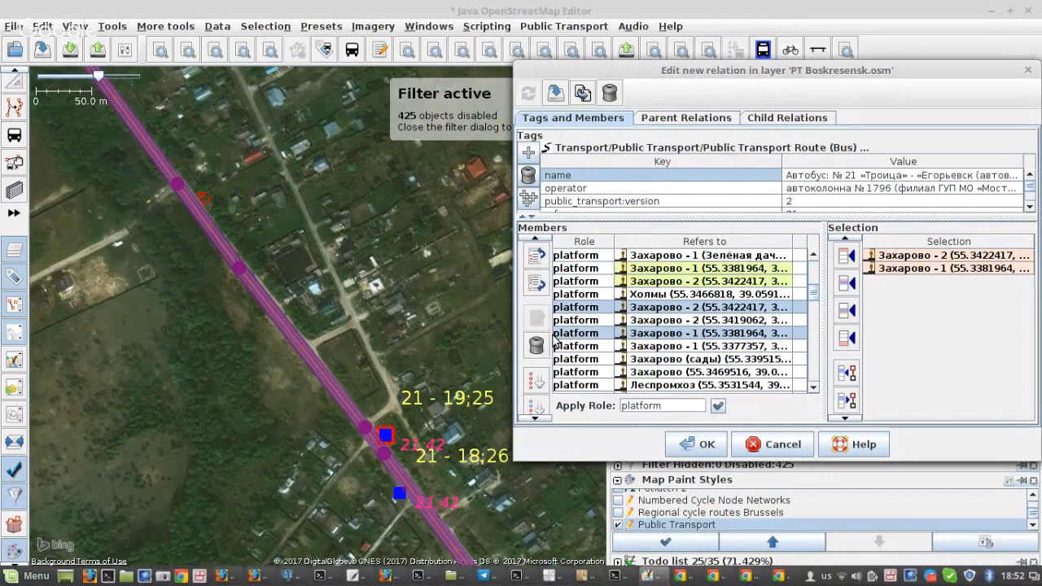
click(536, 346)
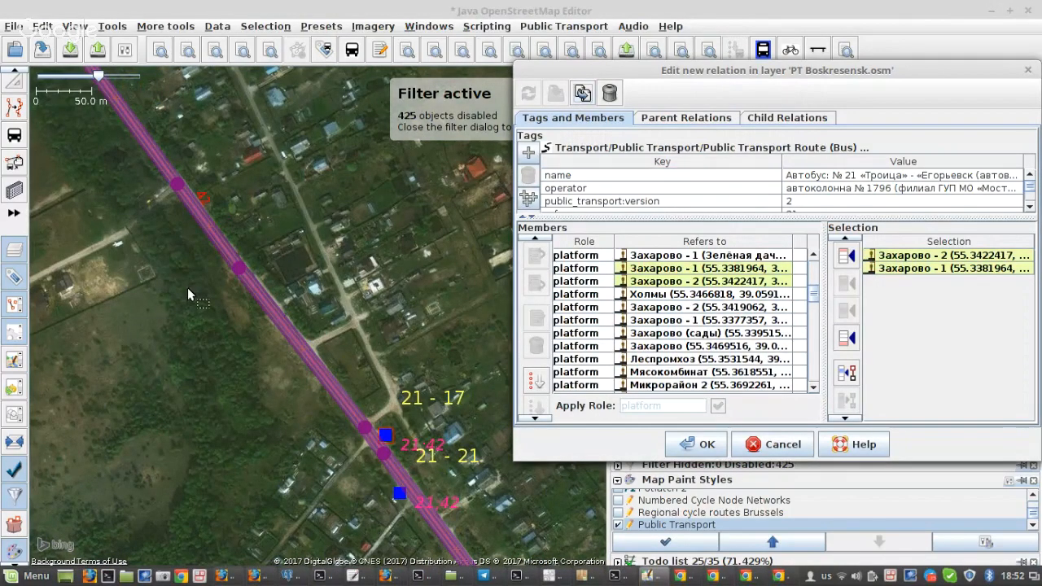
Examine the stop numbering on the map from Захарово through the city to the автовокзал «Егорьевск» terminus.
scroll(187, 288, down, 5)
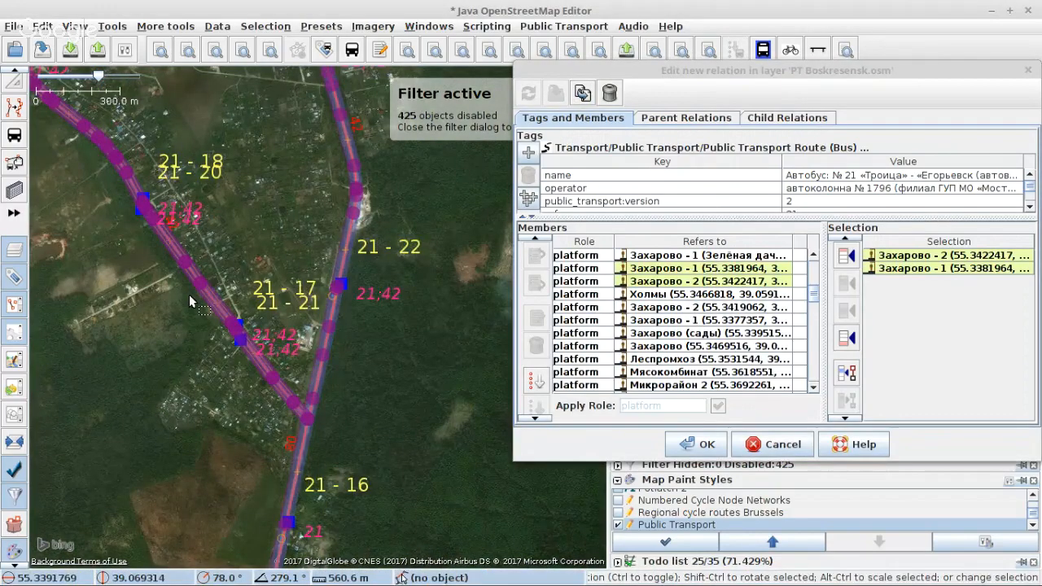
scroll(189, 296, down, 3)
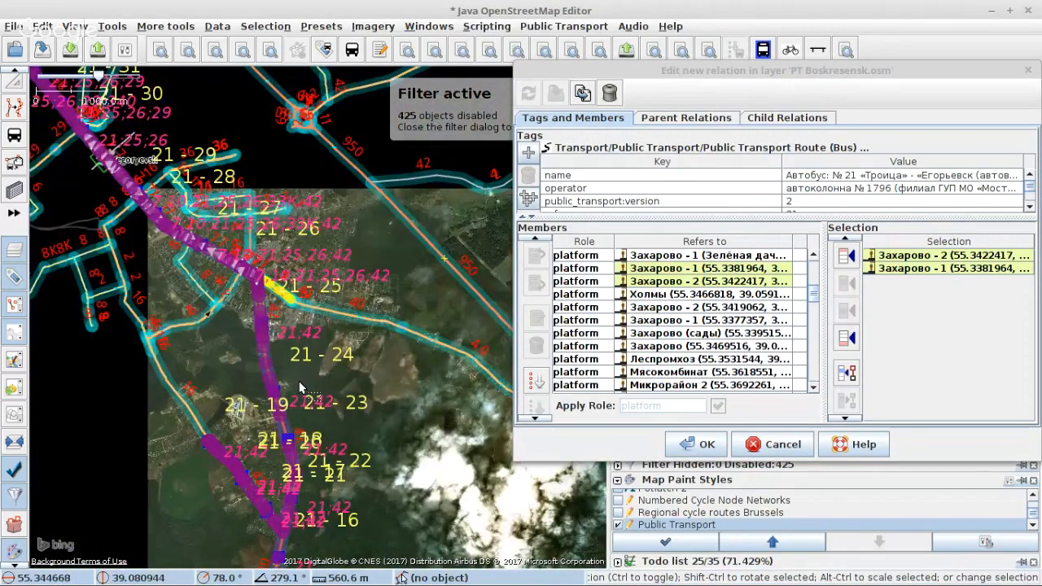
scroll(246, 281, up, 6)
scroll(246, 281, down, 6)
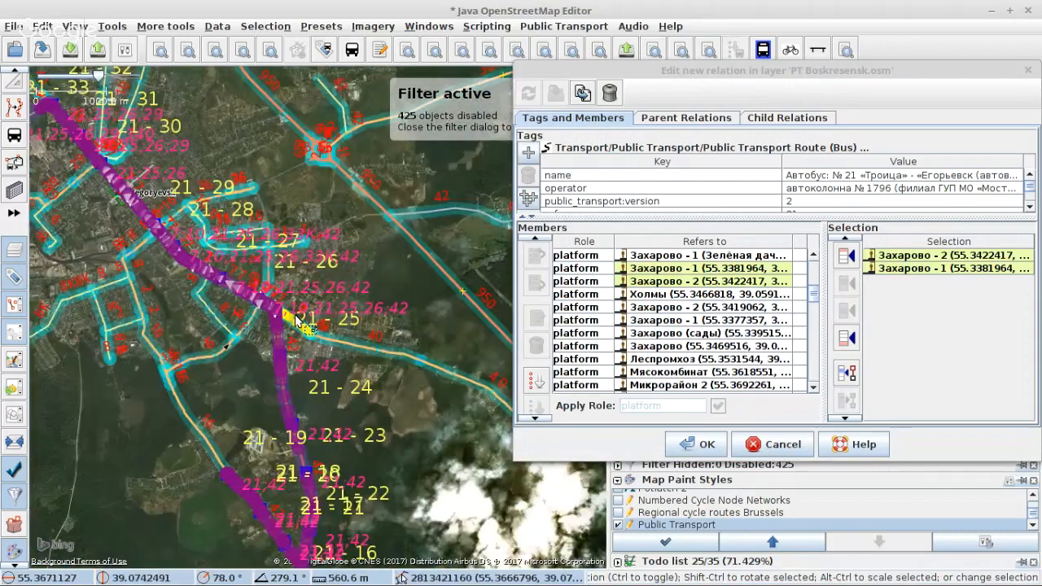
scroll(183, 147, up, 5)
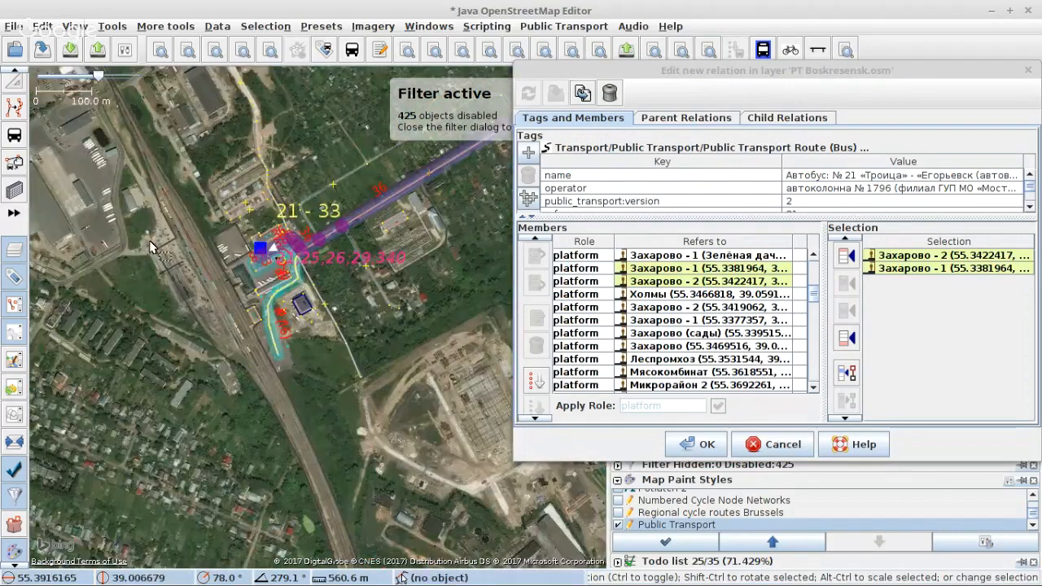
scroll(268, 256, up, 4)
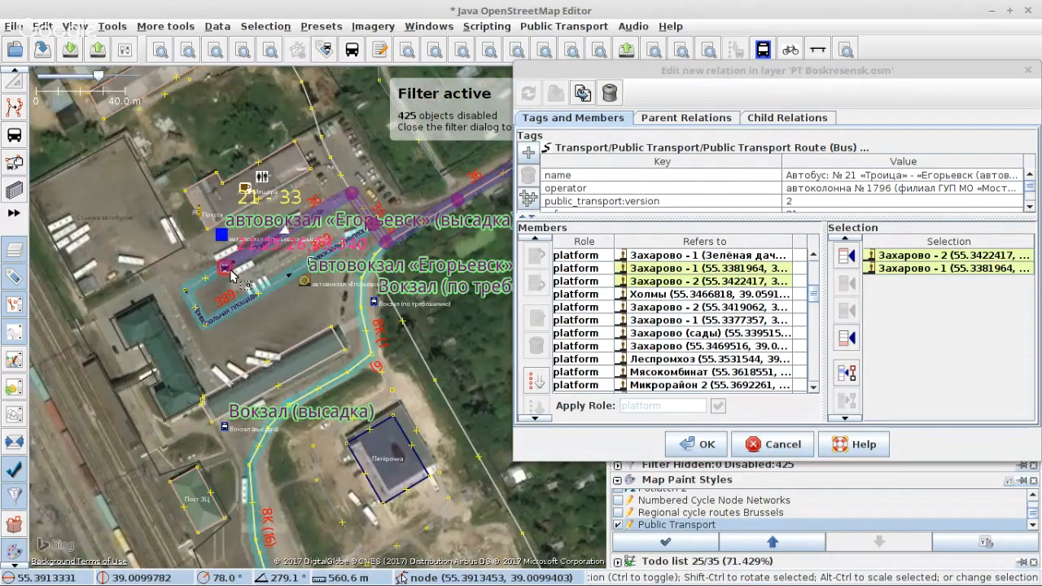
scroll(277, 238, down, 1)
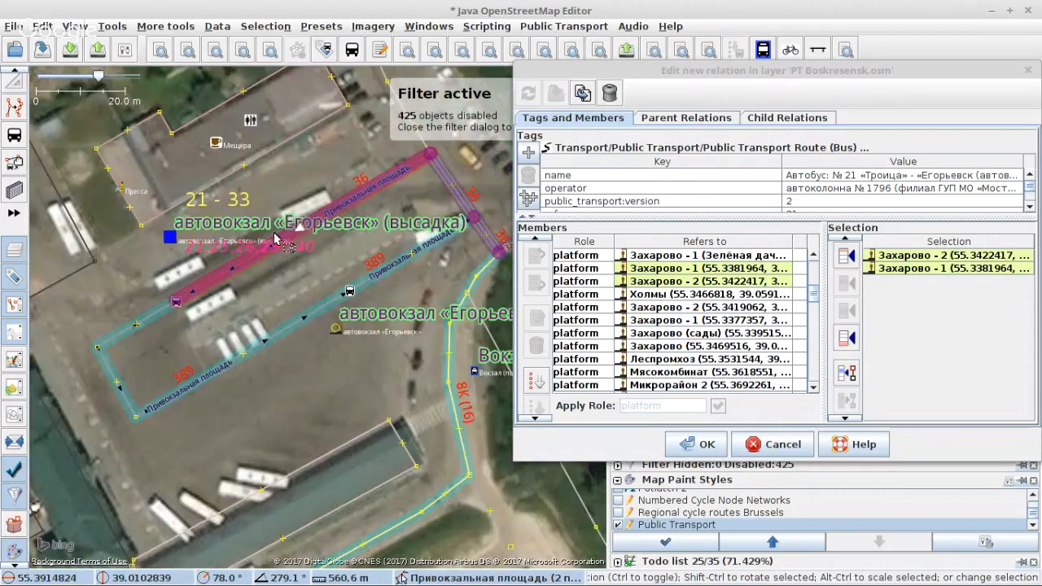
scroll(202, 274, down, 1)
scroll(201, 274, down, 3)
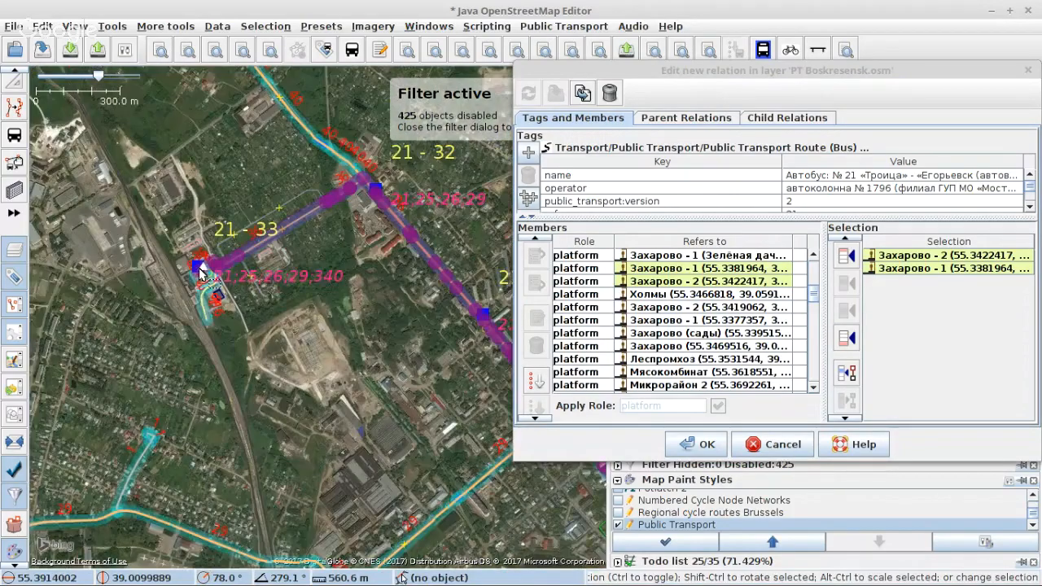
scroll(201, 273, down, 1)
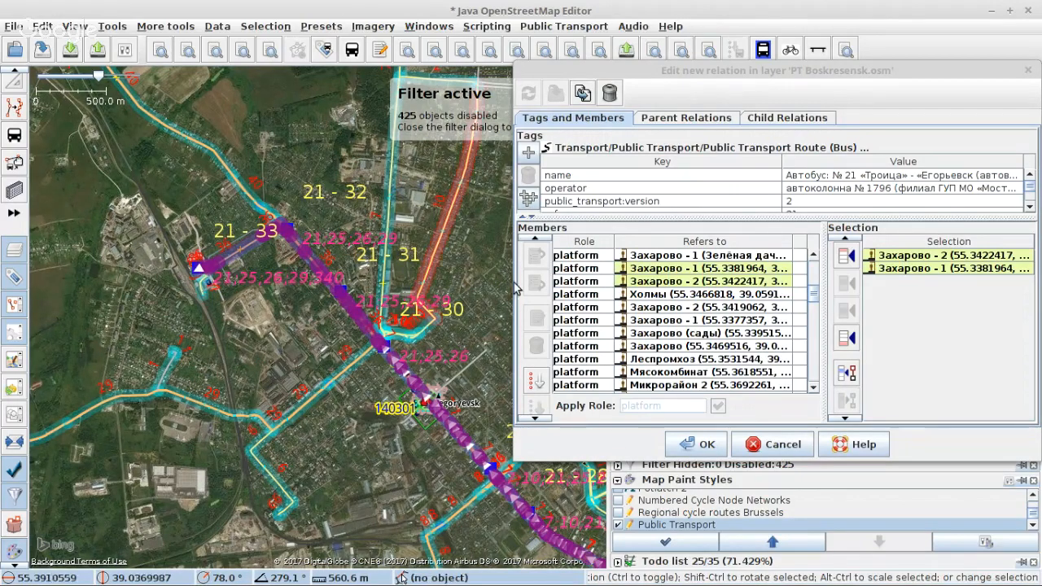
Examine the route's member list and the stop numbering on the map from Егорьевск south to the Троица terminus.
scroll(748, 350, down, 10)
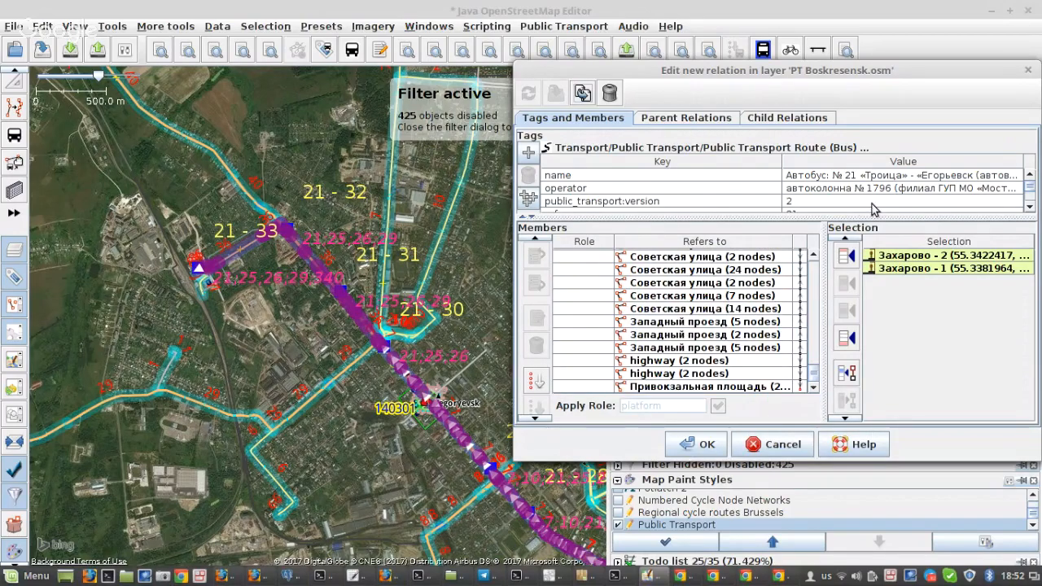
scroll(236, 311, down, 5)
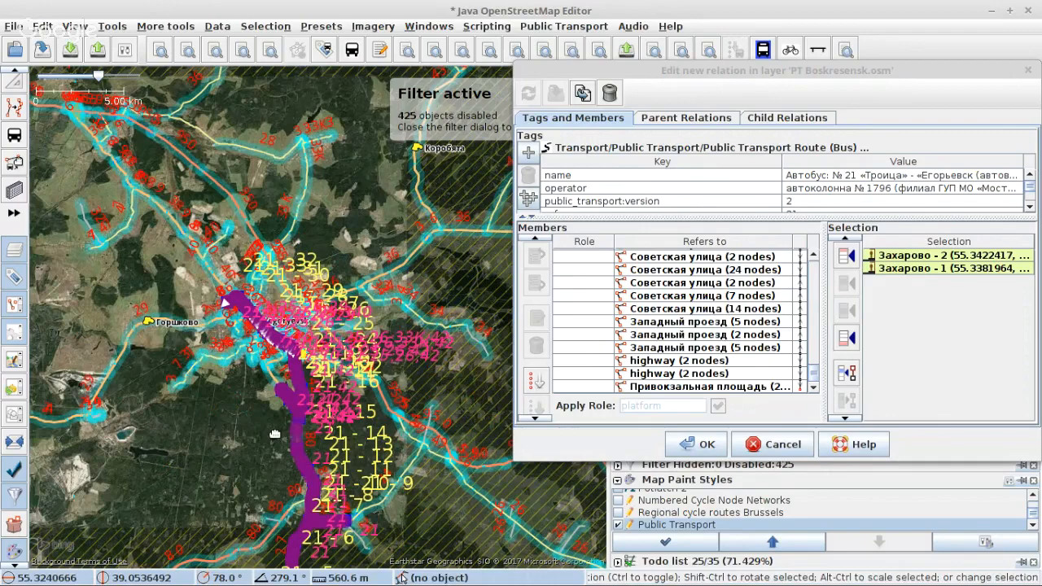
drag(275, 434, 306, 181)
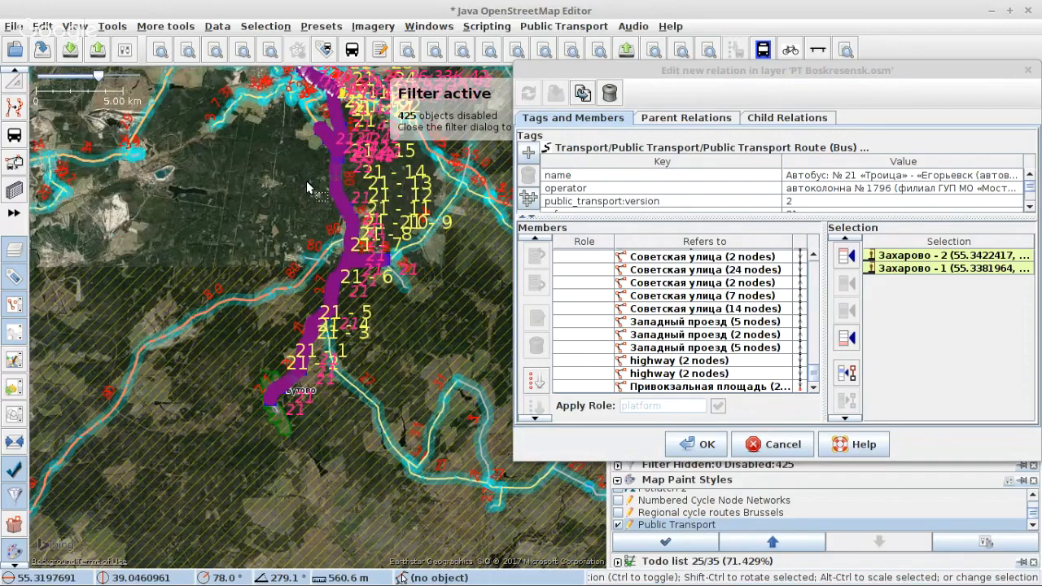
scroll(307, 180, up, 5)
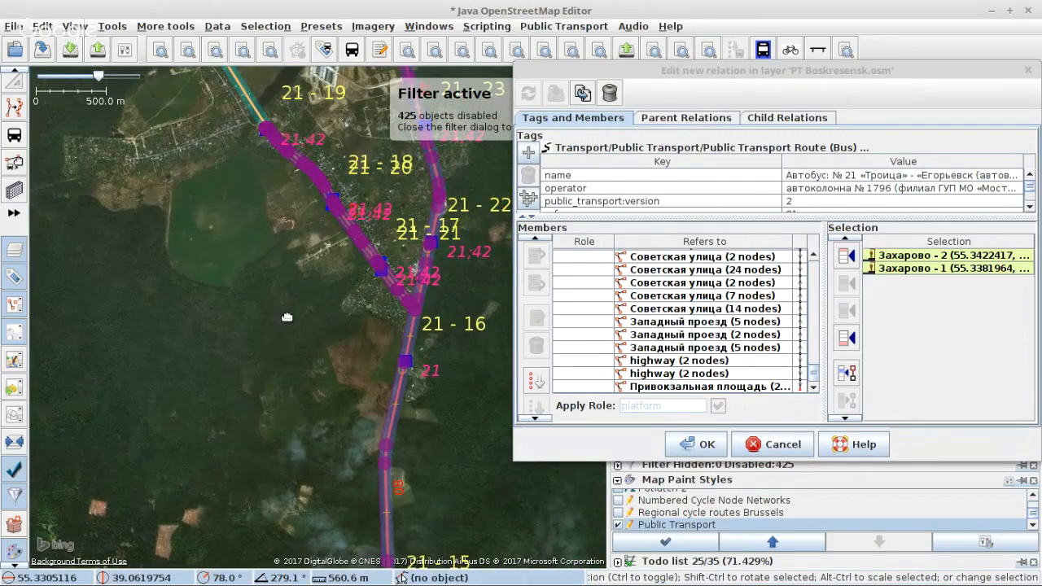
drag(287, 318, 270, 171)
scroll(269, 172, down, 2)
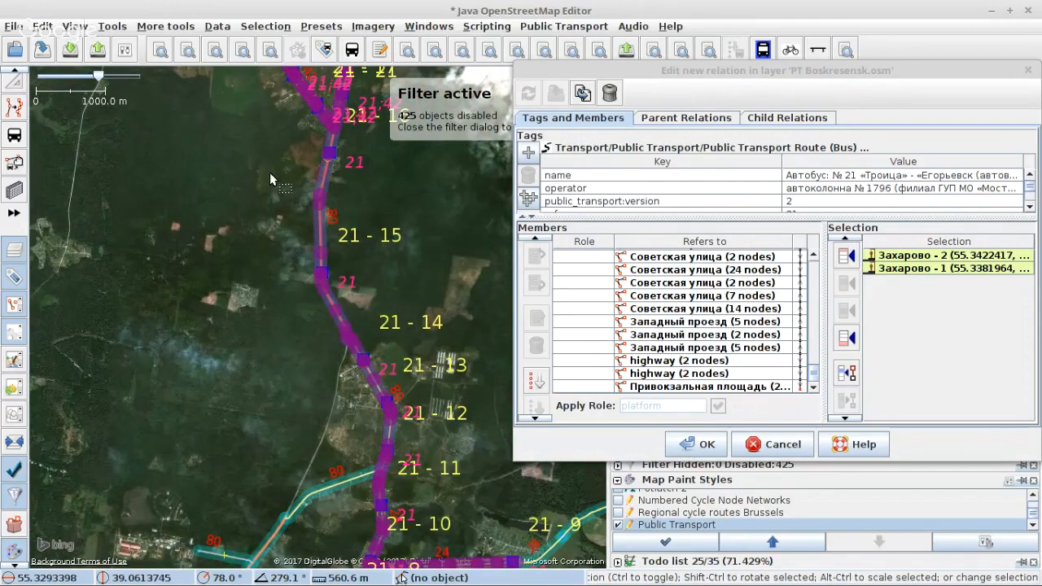
scroll(269, 172, down, 4)
scroll(215, 417, up, 4)
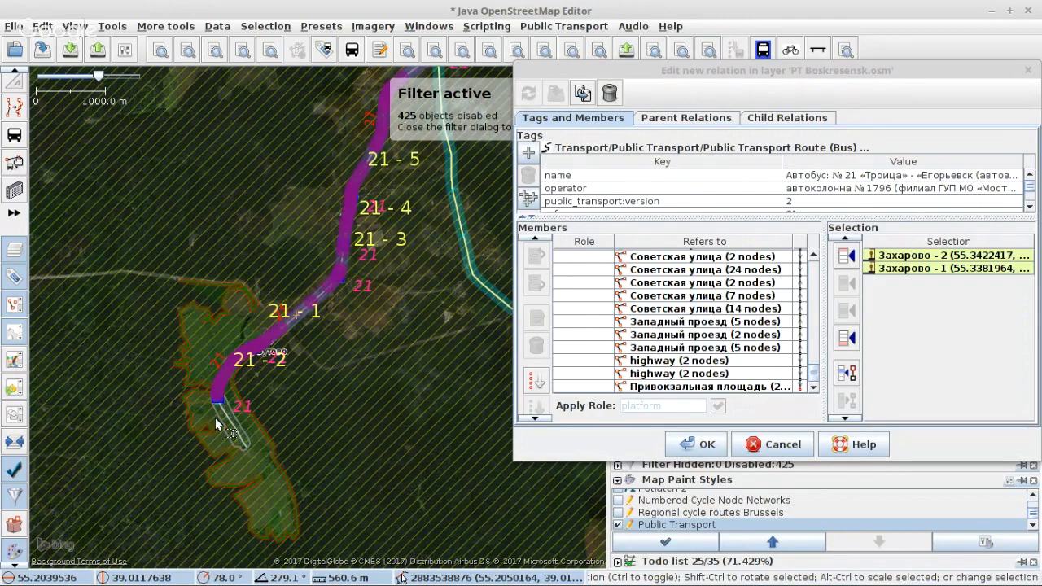
scroll(215, 417, up, 2)
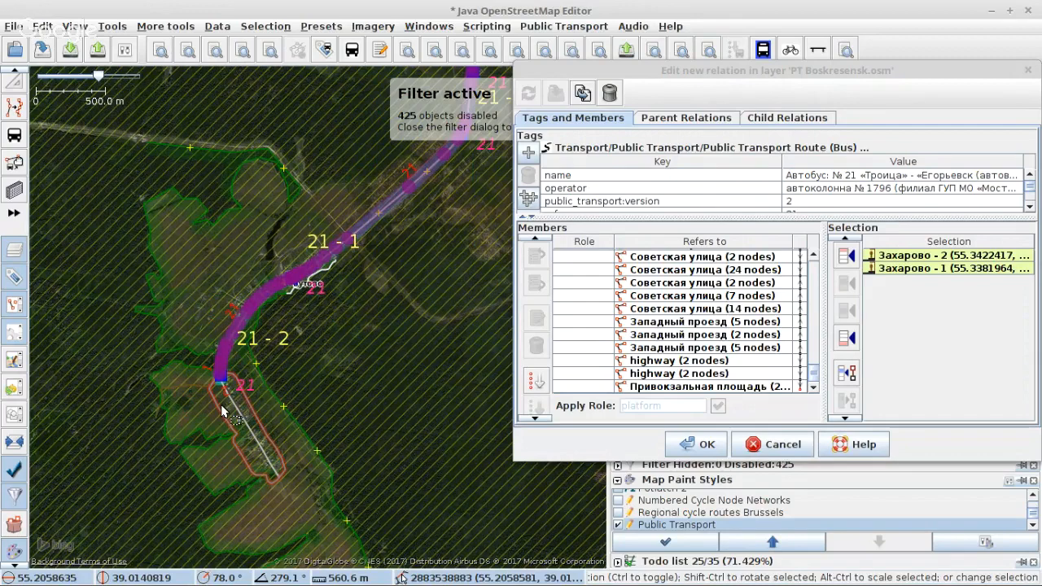
Select the Троица platform at the southern terminus and move it above Бутово to the first position in the members.
scroll(222, 411, up, 5)
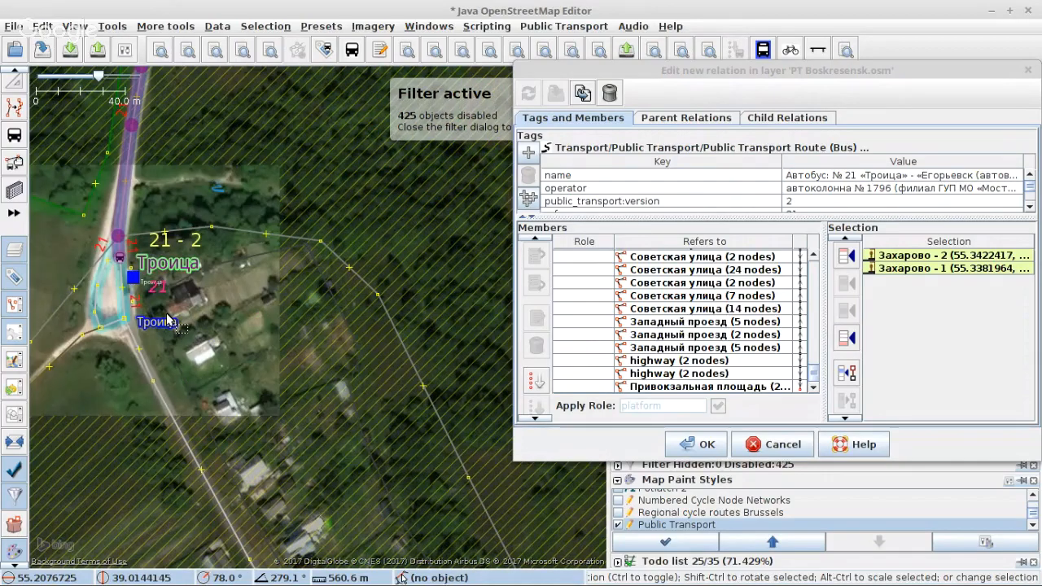
scroll(168, 314, down, 4)
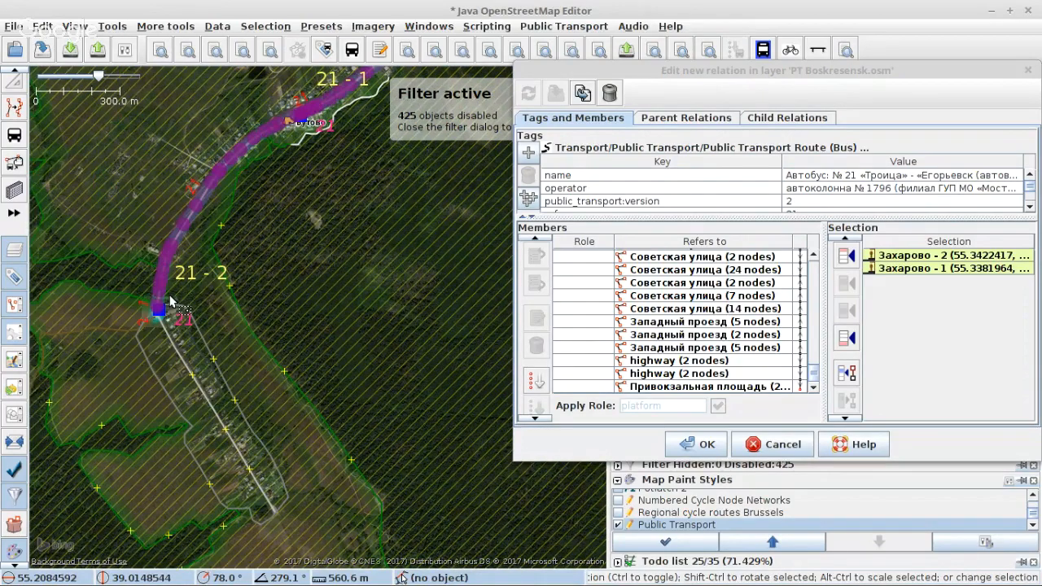
scroll(163, 308, up, 8)
click(135, 379)
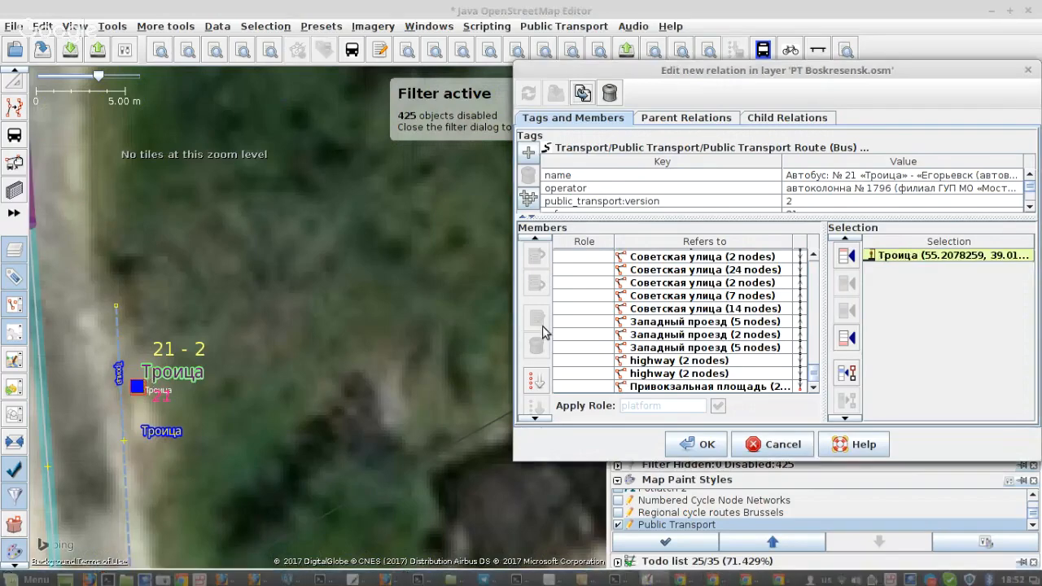
scroll(620, 324, up, 5)
scroll(621, 324, up, 5)
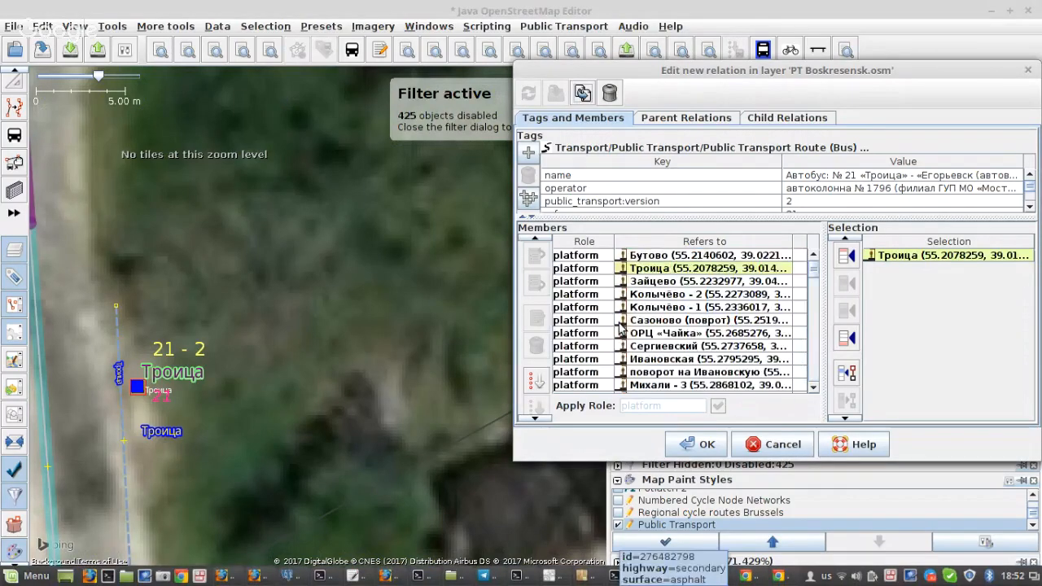
click(628, 268)
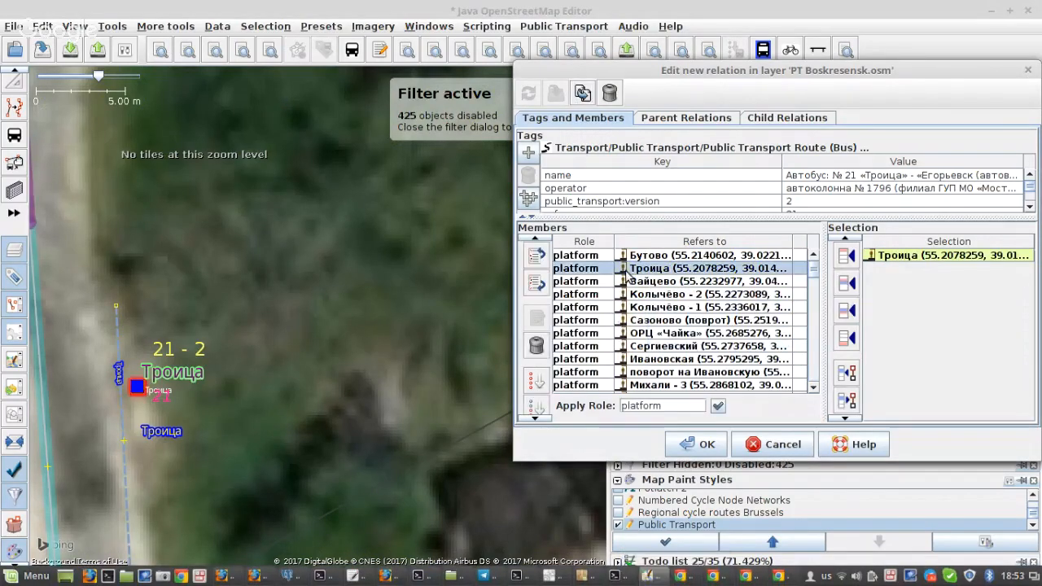
click(530, 257)
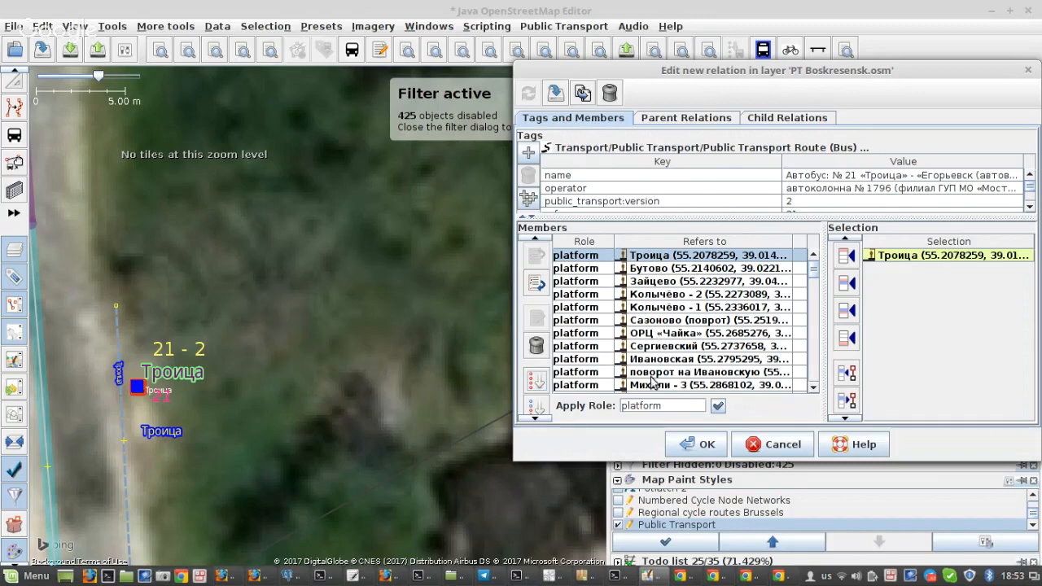
Check the remaining members and tags of the Троица - Егорьевск relation and save it.
scroll(651, 383, down, 10)
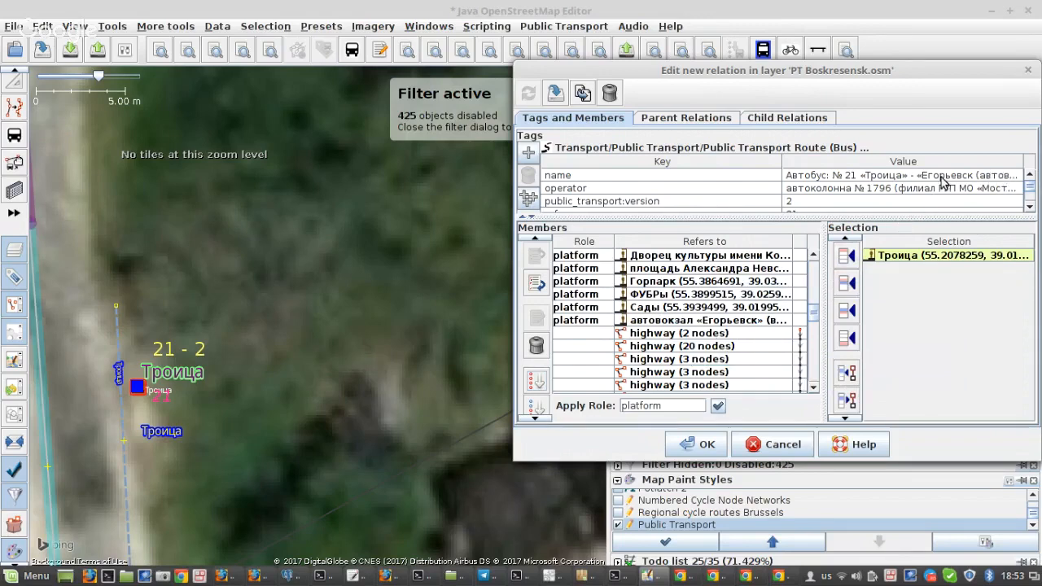
scroll(705, 201, down, 1)
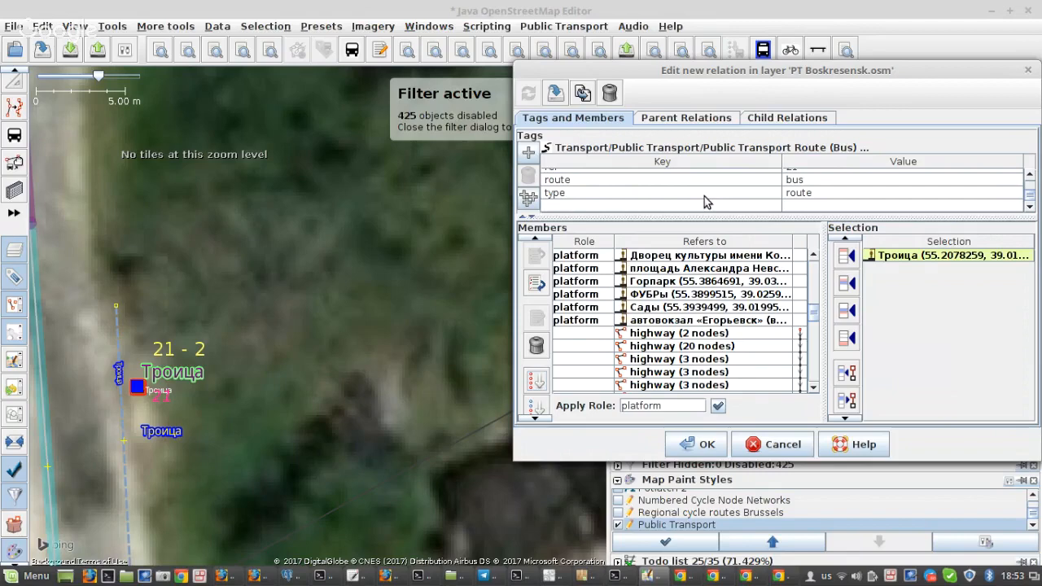
click(680, 446)
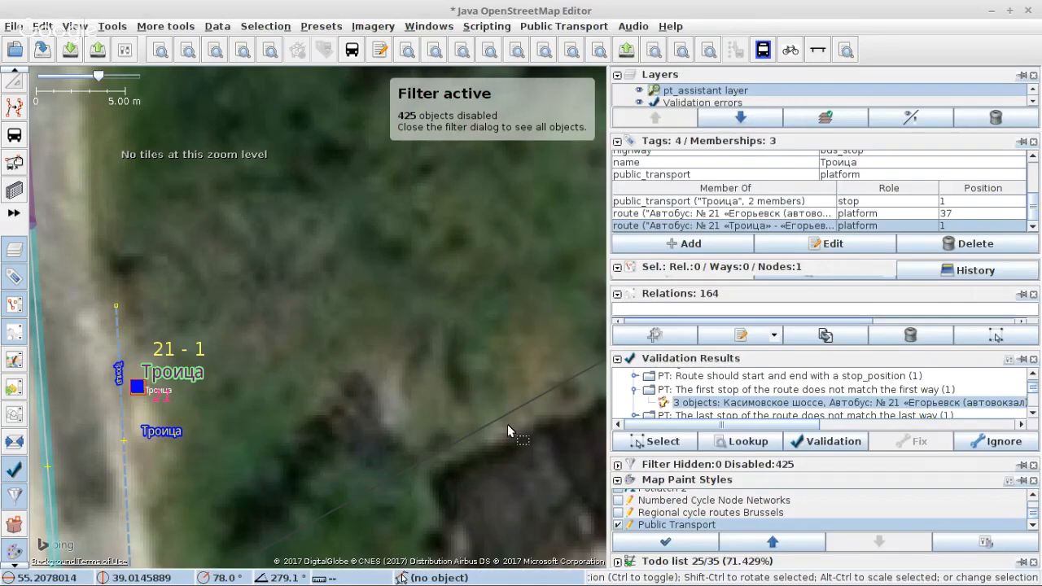
Examine the stop numbering on the map from the Троица terminus northward along the route.
scroll(256, 272, down, 10)
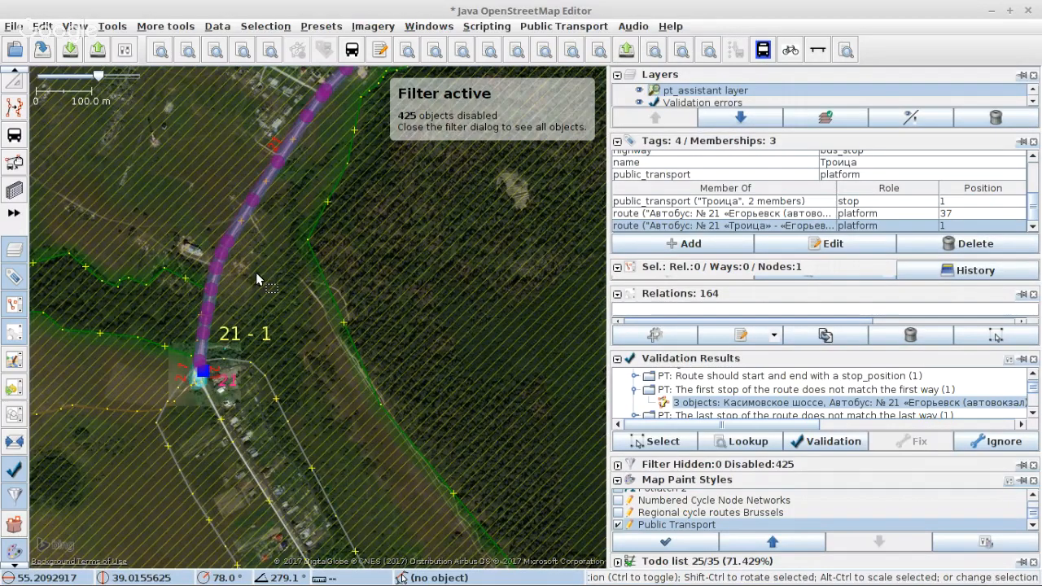
scroll(256, 272, down, 4)
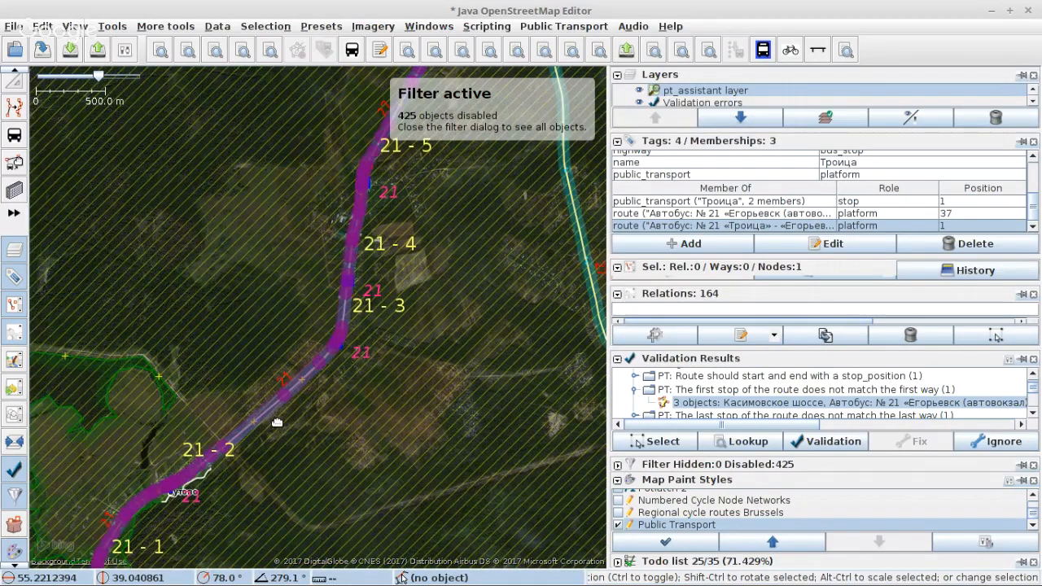
scroll(281, 411, down, 3)
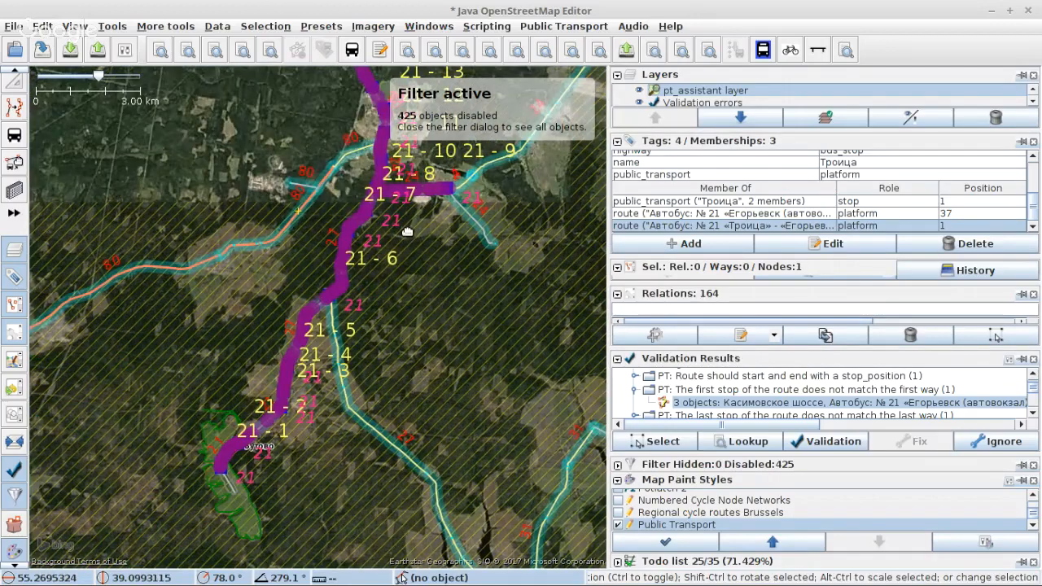
drag(407, 232, 334, 405)
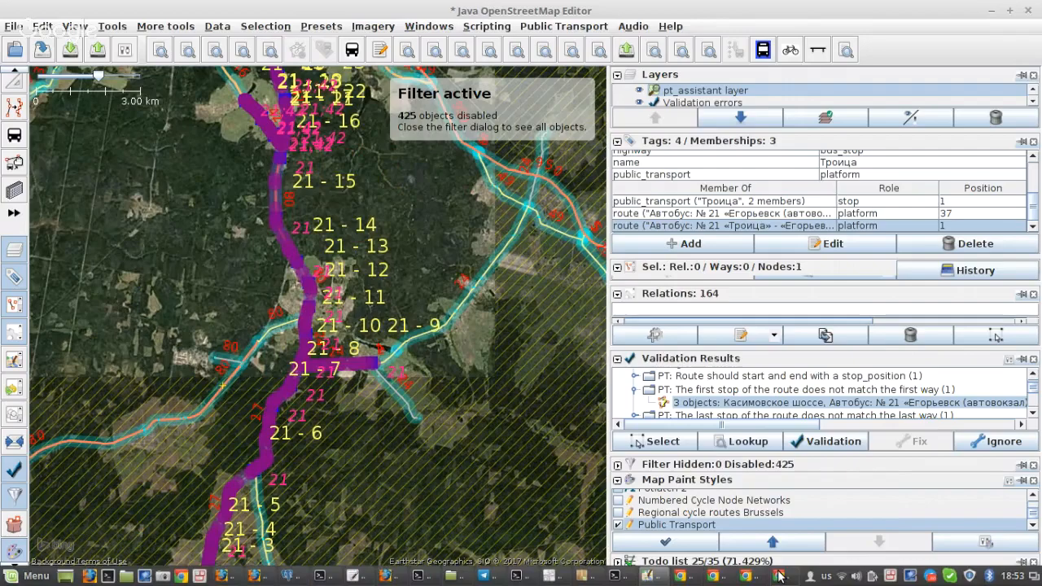
click(779, 576)
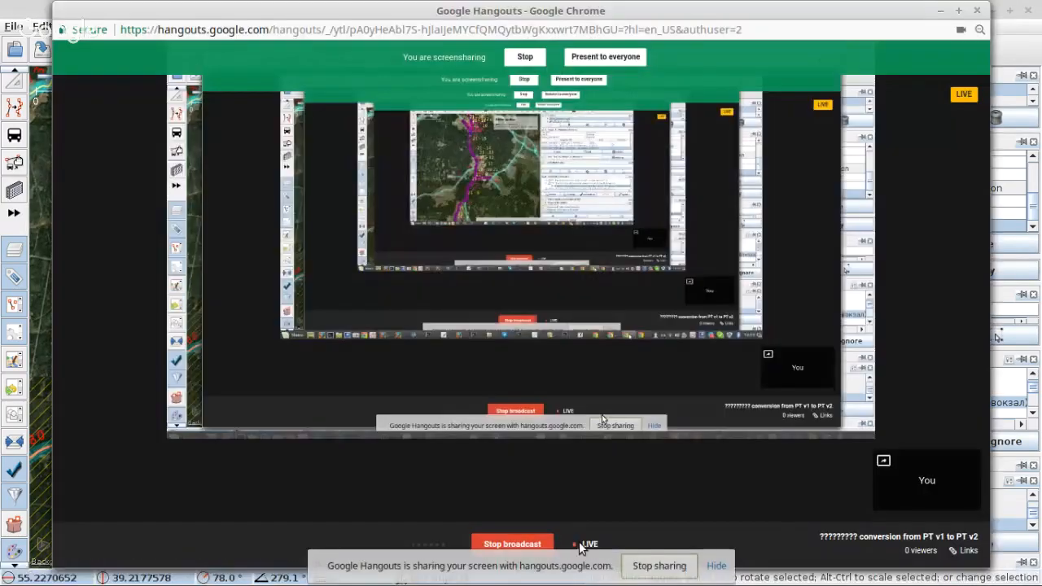